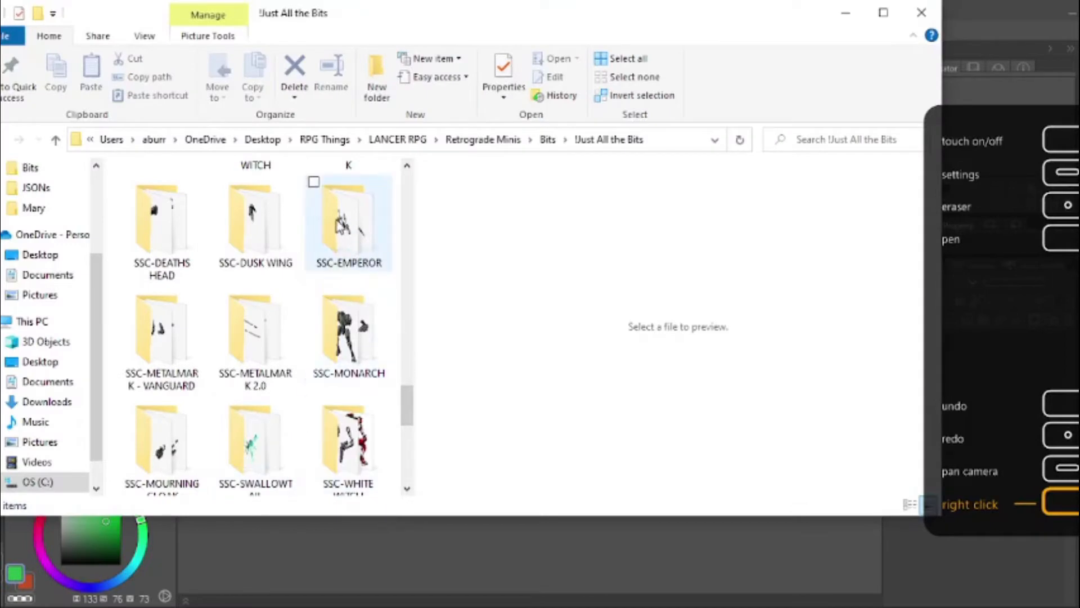
Step: Find the SSC-BLACK WITCH folder in !Just All the Bits and open its chassis-BLACK WITCH-mid image in Clip Studio Paint
{"action": "left_click_drag", "start_coordinate": [410, 405], "coordinate": [392, 344]}
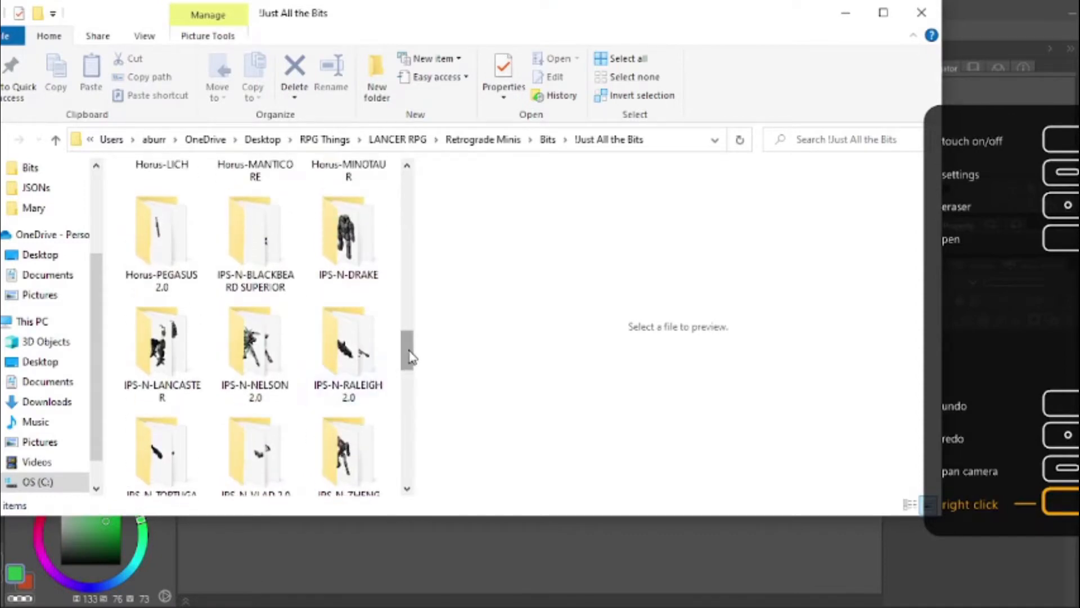
{"action": "left_click_drag", "start_coordinate": [409, 353], "coordinate": [414, 386]}
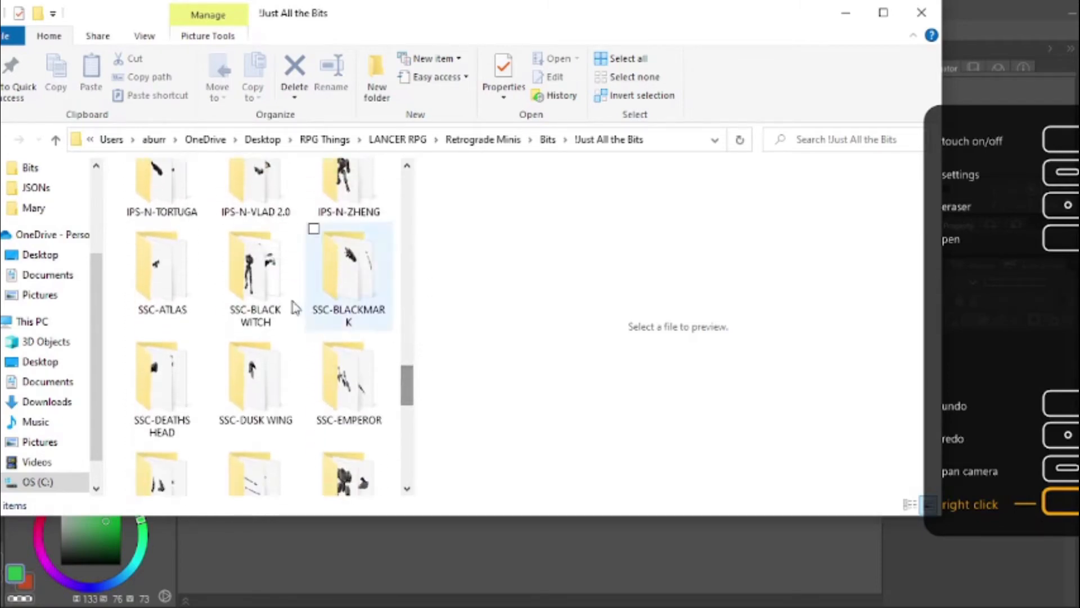
{"action": "double_click", "coordinate": [256, 289]}
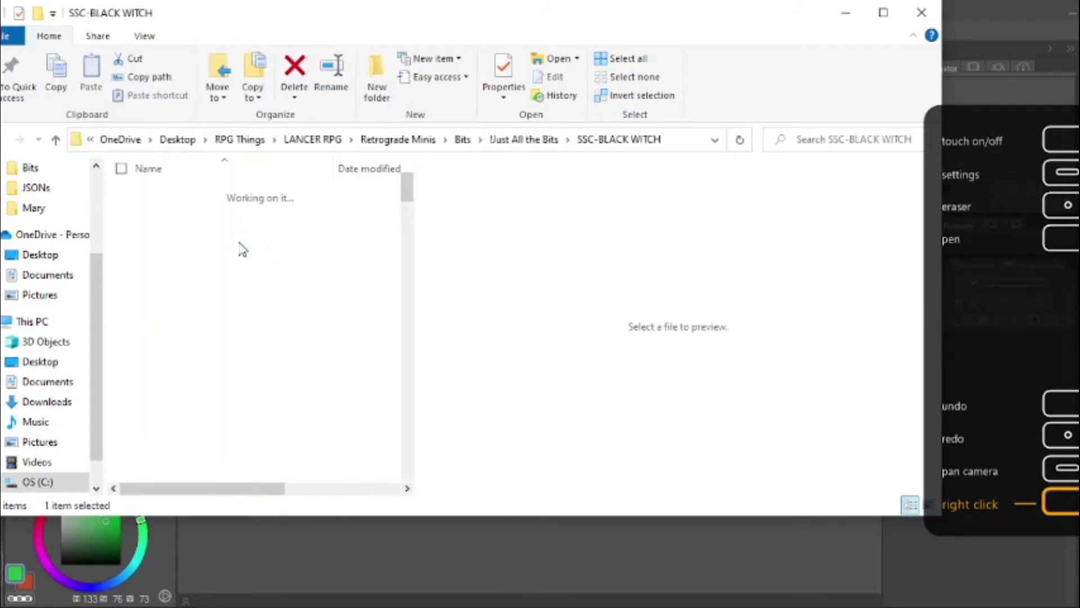
{"action": "left_click_drag", "start_coordinate": [409, 200], "coordinate": [414, 261]}
{"action": "left_click", "coordinate": [350, 325]}
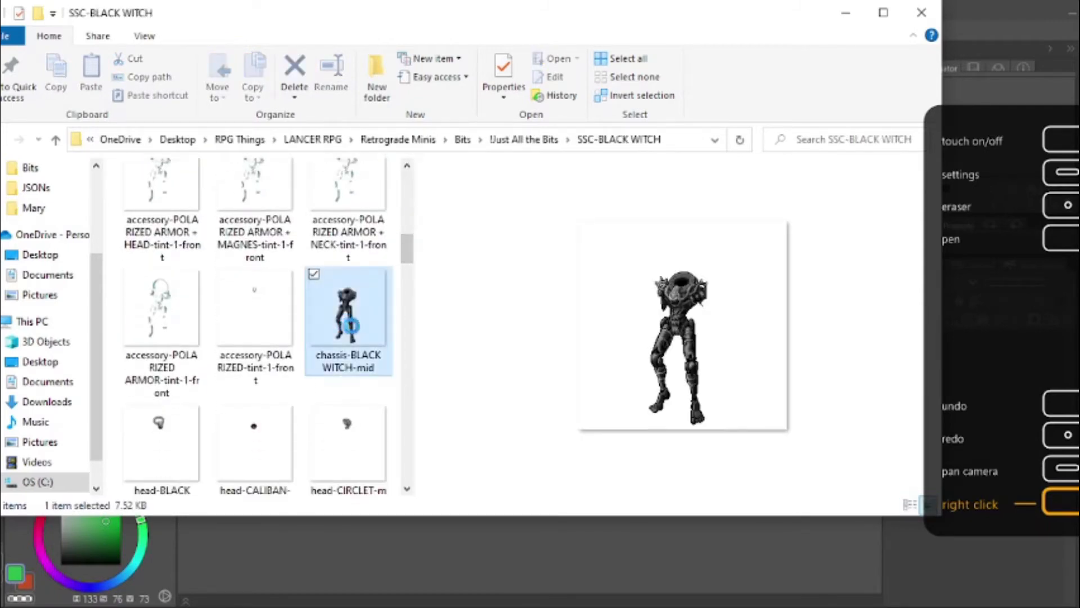
{"action": "left_click_drag", "start_coordinate": [339, 310], "coordinate": [450, 551]}
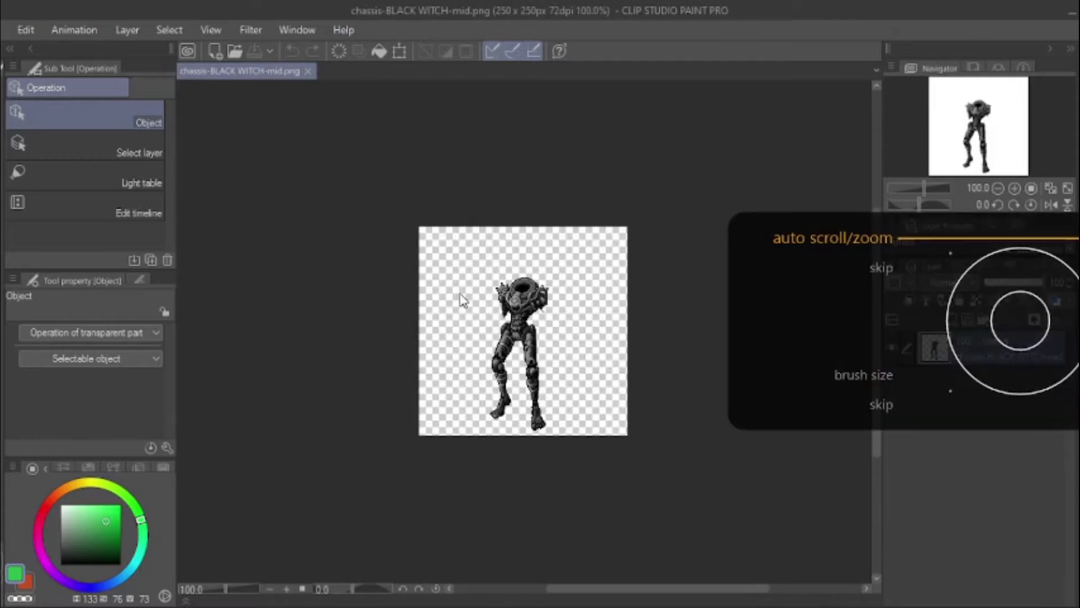
{"action": "scroll", "coordinate": [461, 300], "scroll_direction": "up", "scroll_amount": 2}
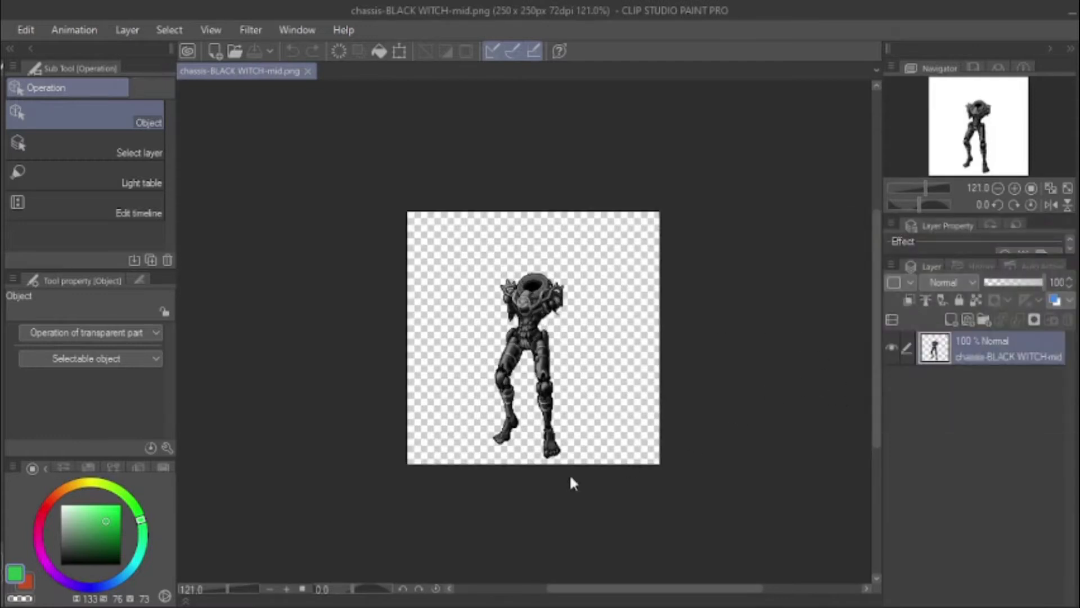
Step: Switch back to File Explorer, return to !Just All the Bits and open the SSC-EMPEROR folder
{"action": "left_click", "coordinate": [360, 607]}
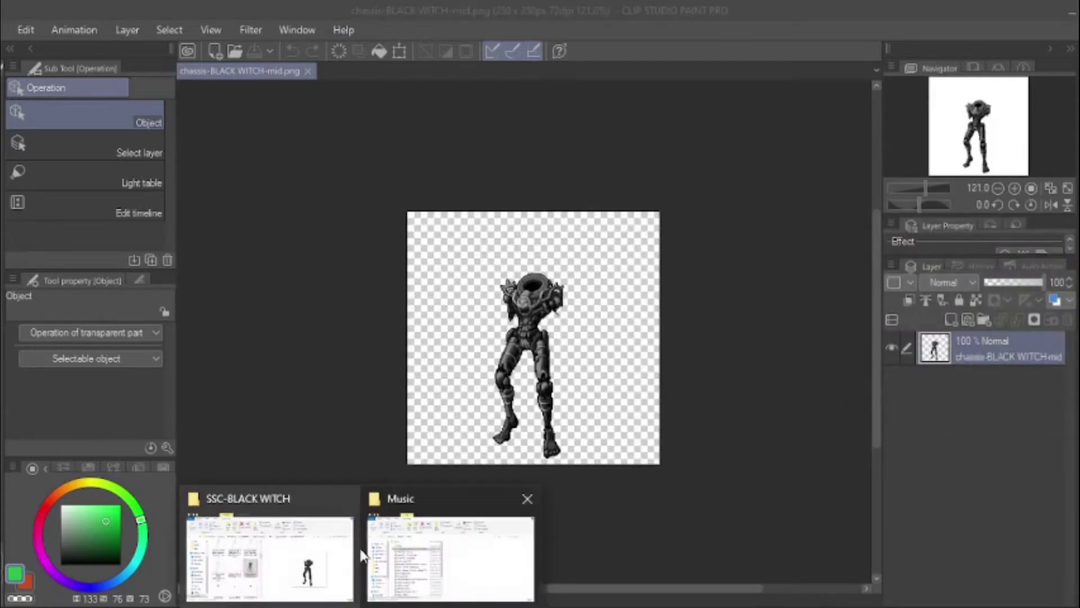
{"action": "left_click", "coordinate": [315, 560]}
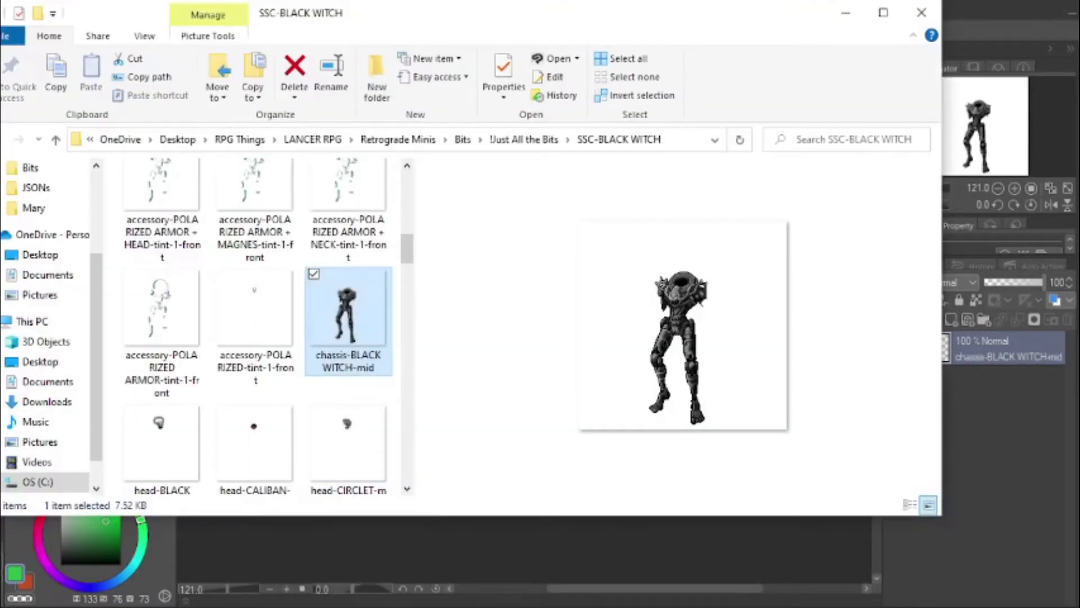
{"action": "left_click", "coordinate": [526, 500]}
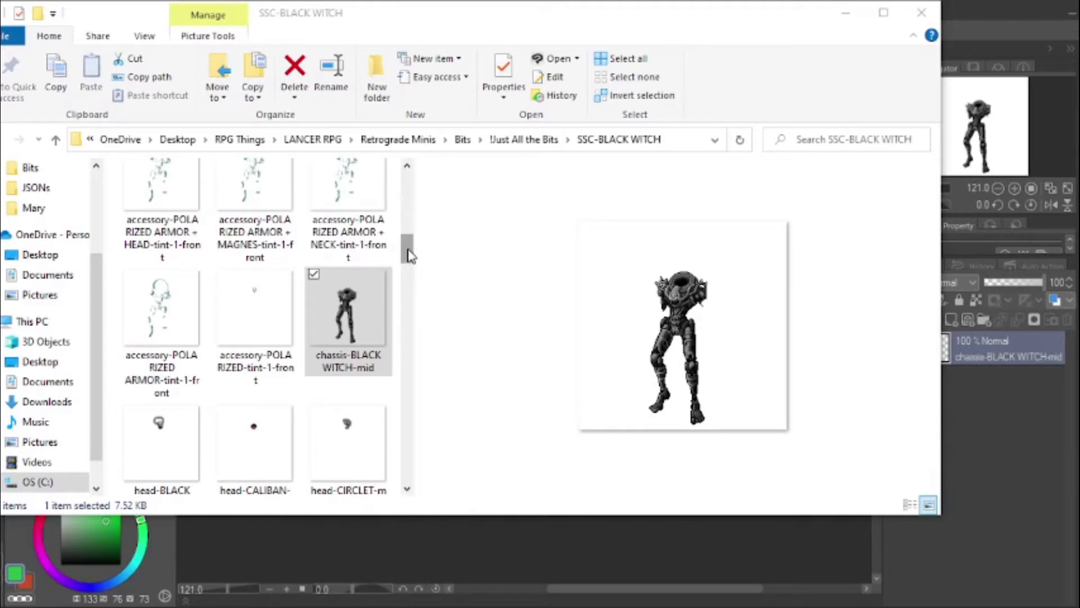
{"action": "mouse_move", "coordinate": [408, 249]}
{"action": "left_mouse_down"}
{"action": "mouse_move", "coordinate": [410, 264]}
{"action": "mouse_move", "coordinate": [408, 249]}
{"action": "left_mouse_up"}
{"action": "left_click", "coordinate": [519, 144]}
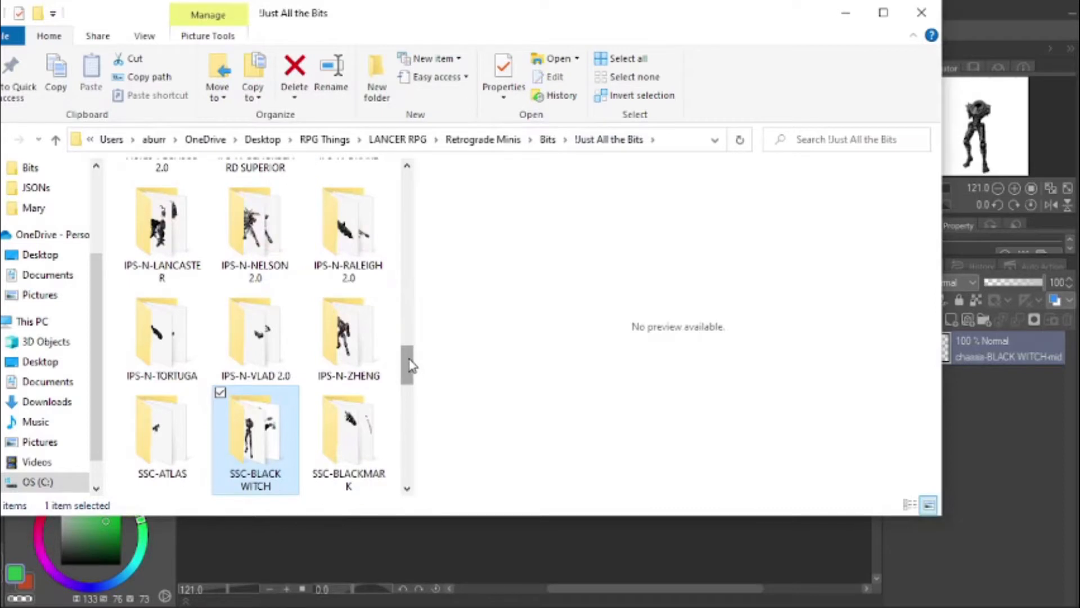
{"action": "left_click_drag", "start_coordinate": [410, 365], "coordinate": [398, 343]}
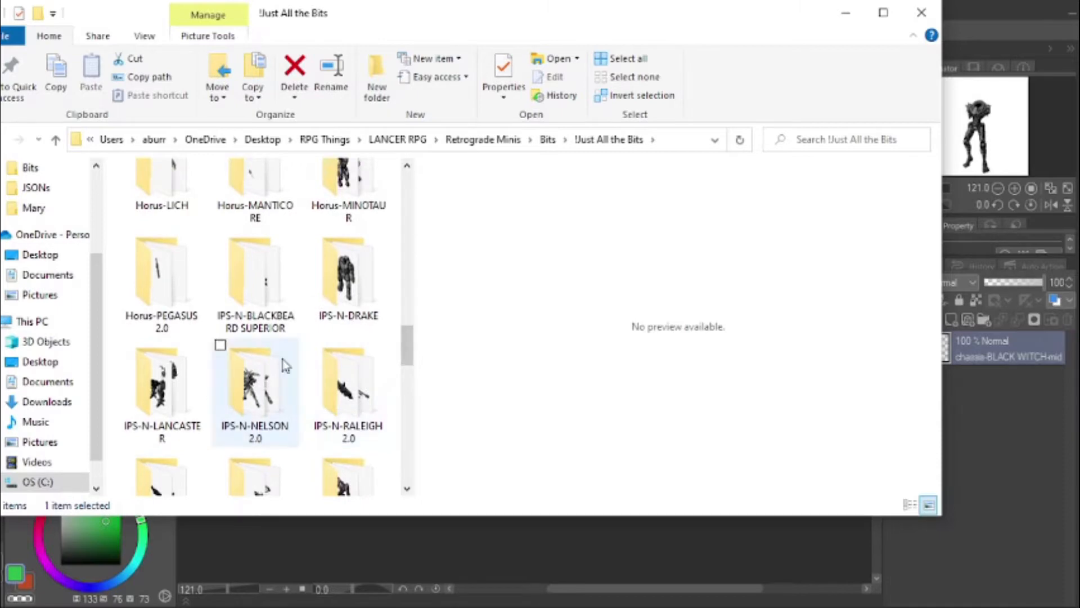
{"action": "scroll", "coordinate": [270, 360], "scroll_direction": "down", "scroll_amount": 5}
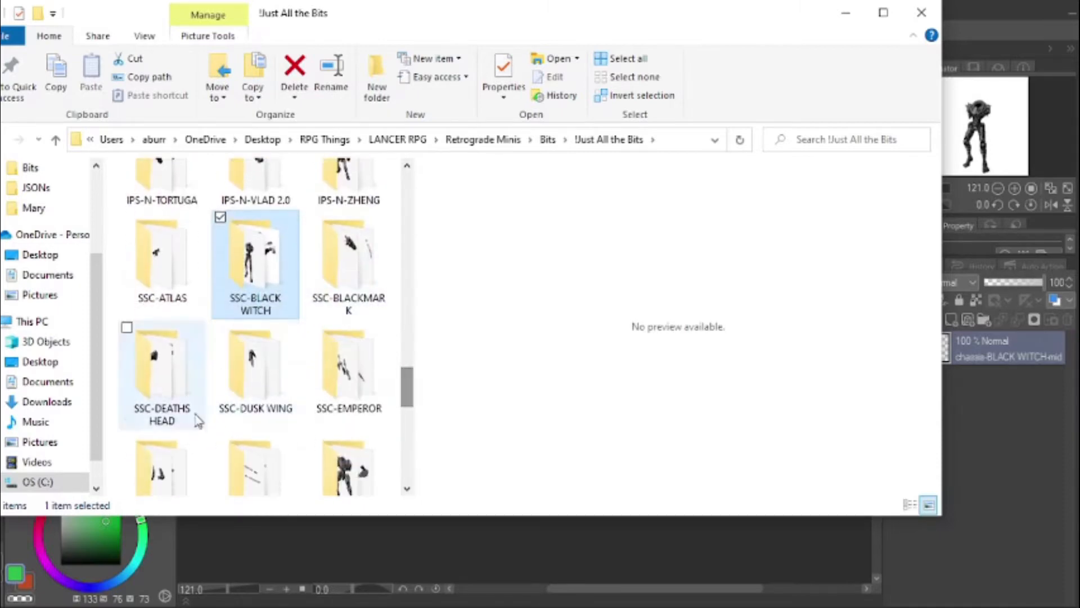
{"action": "left_click", "coordinate": [360, 385]}
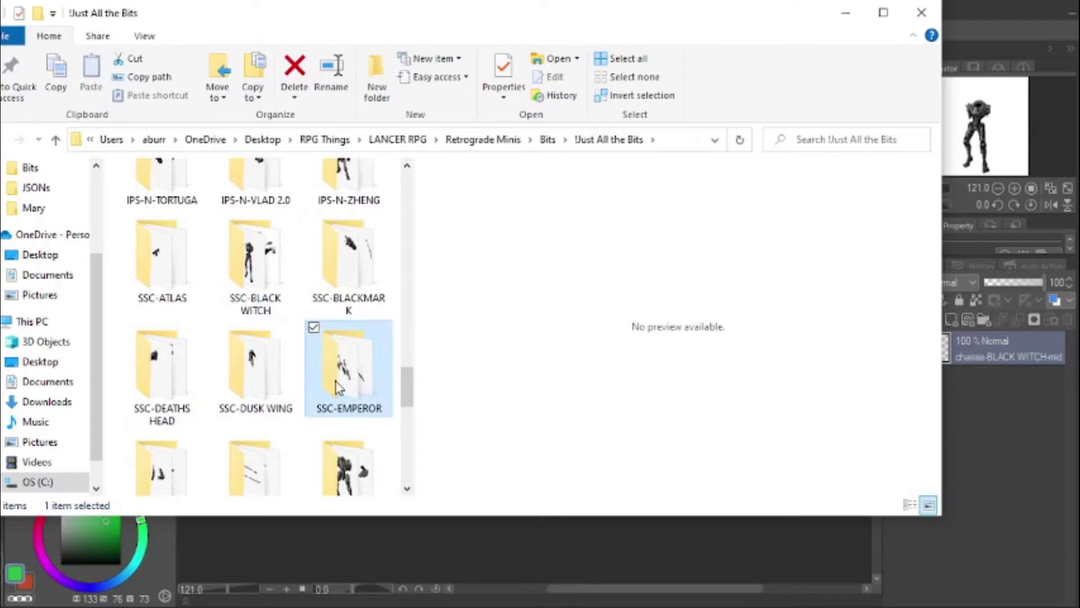
{"action": "double_click", "coordinate": [341, 373]}
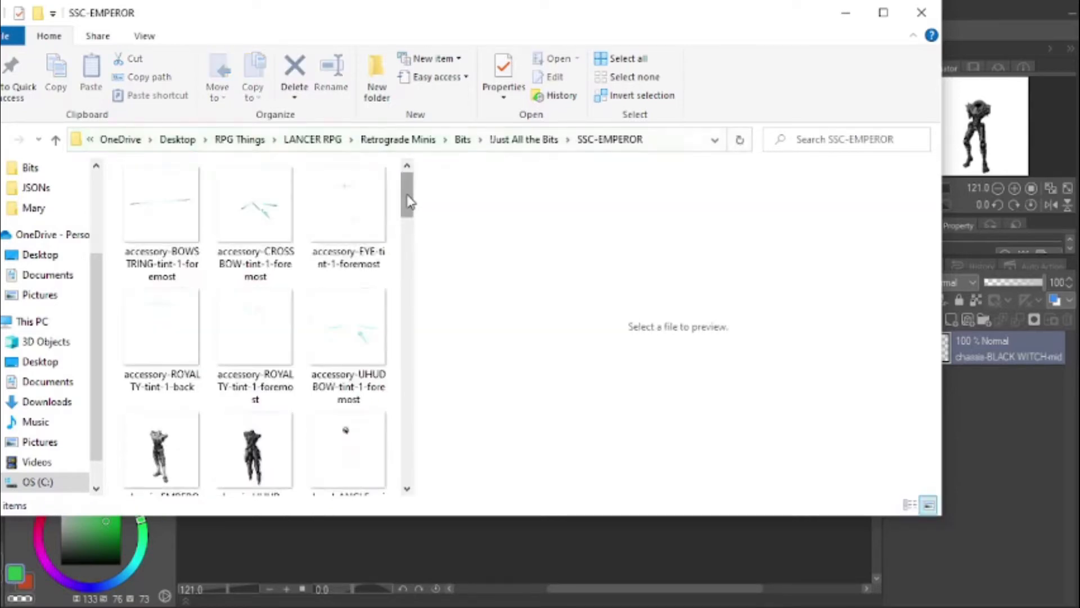
Step: Add the chassis-UHUD-mid image to the canvas as a layer above the Black Witch chassis
{"action": "left_click_drag", "start_coordinate": [409, 204], "coordinate": [405, 235]}
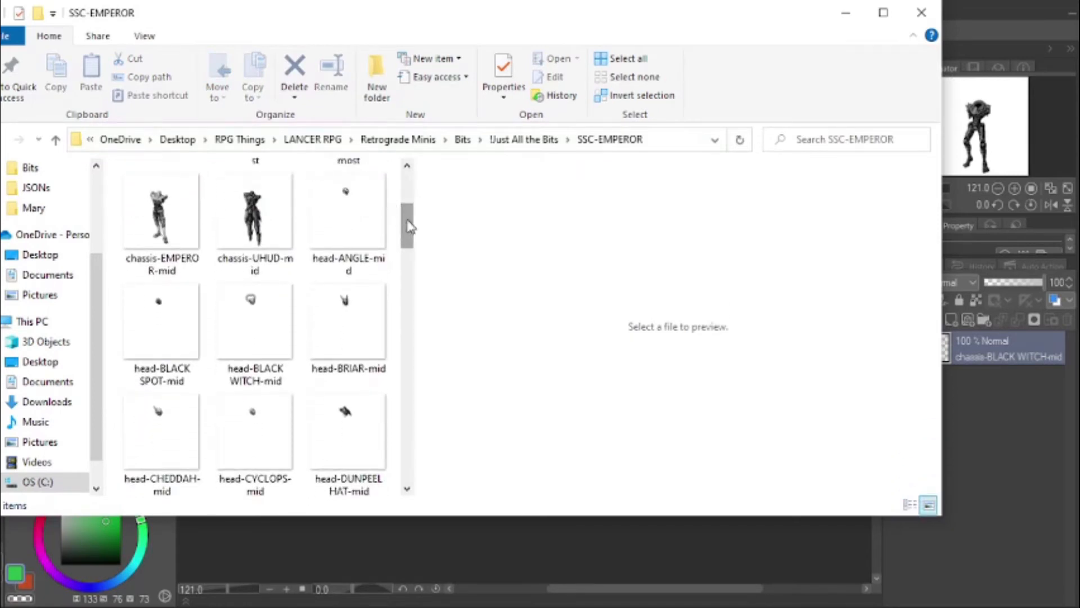
{"action": "left_click", "coordinate": [255, 228]}
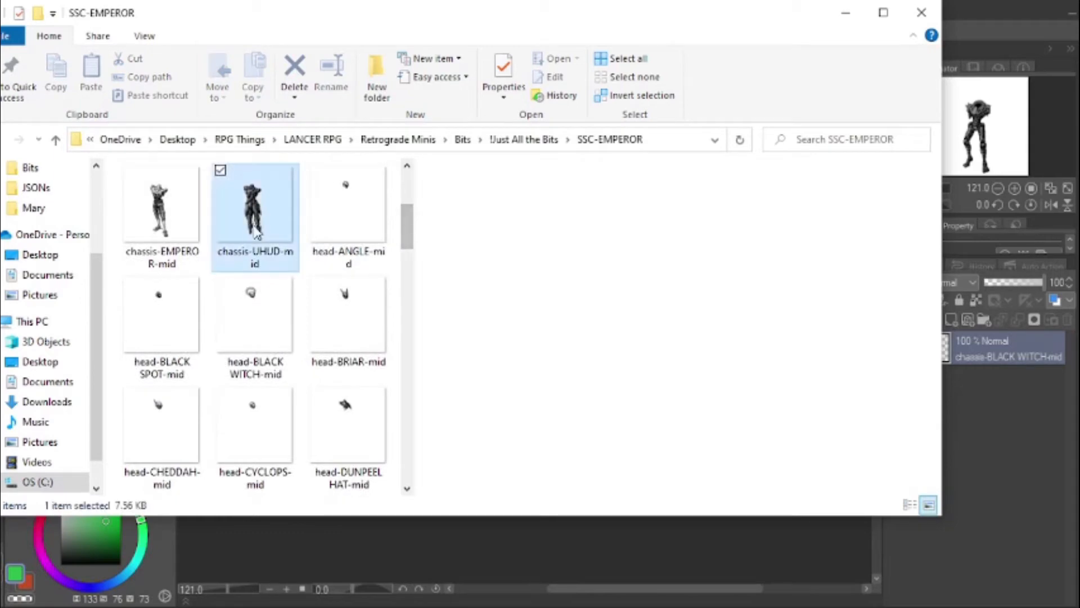
{"action": "left_click_drag", "start_coordinate": [274, 218], "coordinate": [952, 367]}
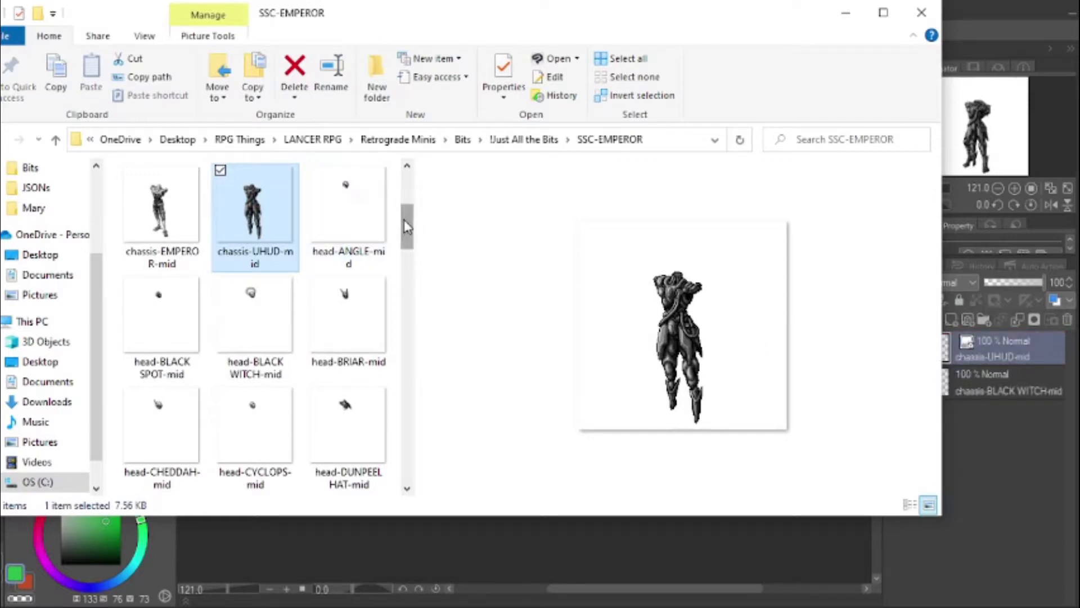
Step: Add the weapon-EMPEROR-UHUD BOW + SHOULDERS-mid image as the topmost layer
{"action": "left_click_drag", "start_coordinate": [407, 228], "coordinate": [417, 412]}
{"action": "scroll", "coordinate": [253, 338], "scroll_direction": "down", "scroll_amount": 2}
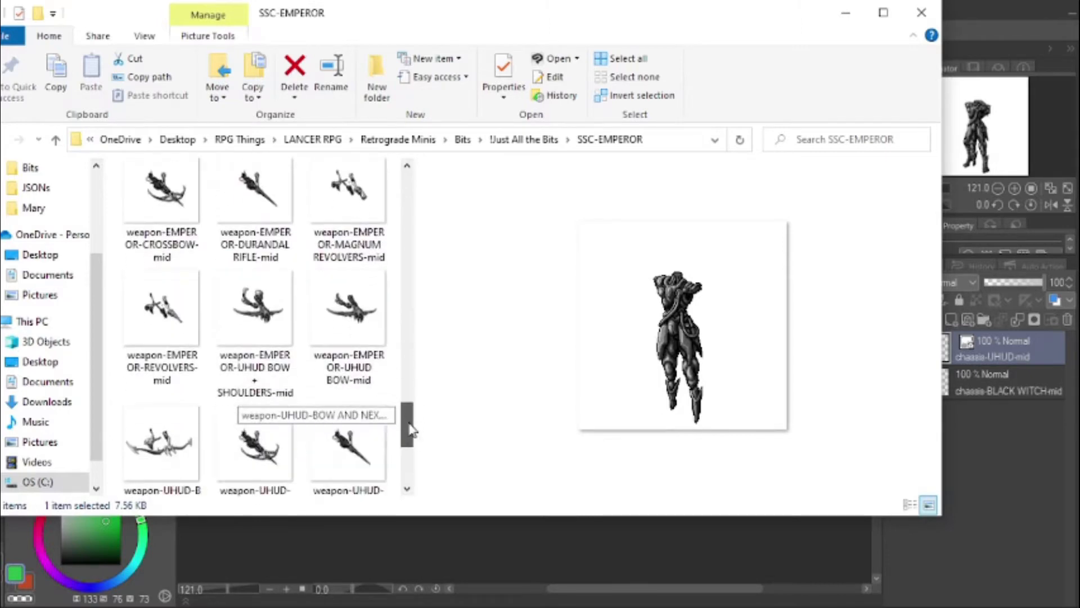
{"action": "left_click", "coordinate": [256, 334]}
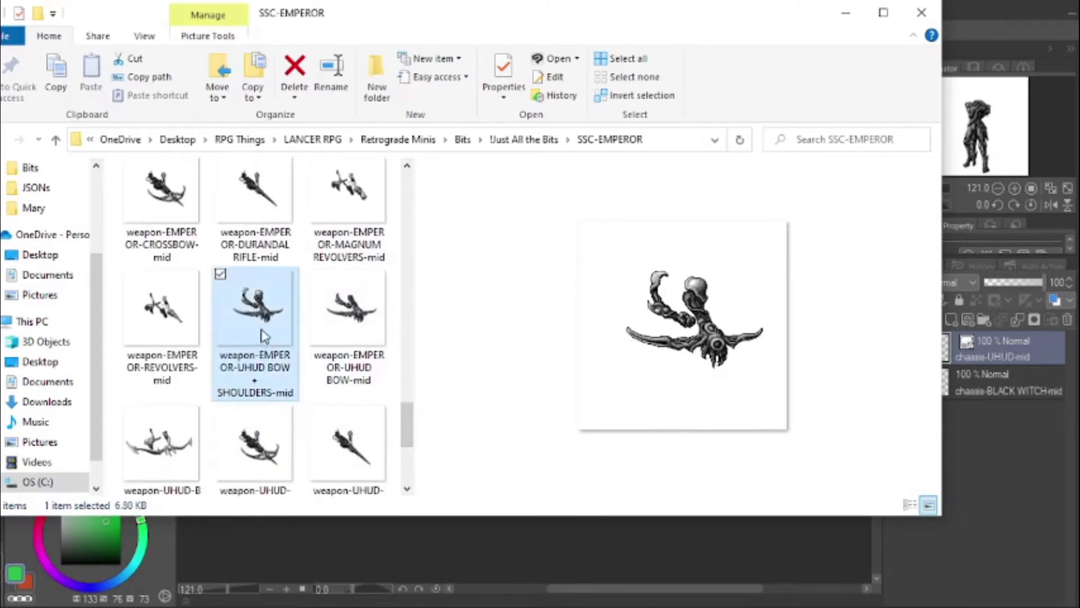
{"action": "left_click_drag", "start_coordinate": [258, 323], "coordinate": [923, 360]}
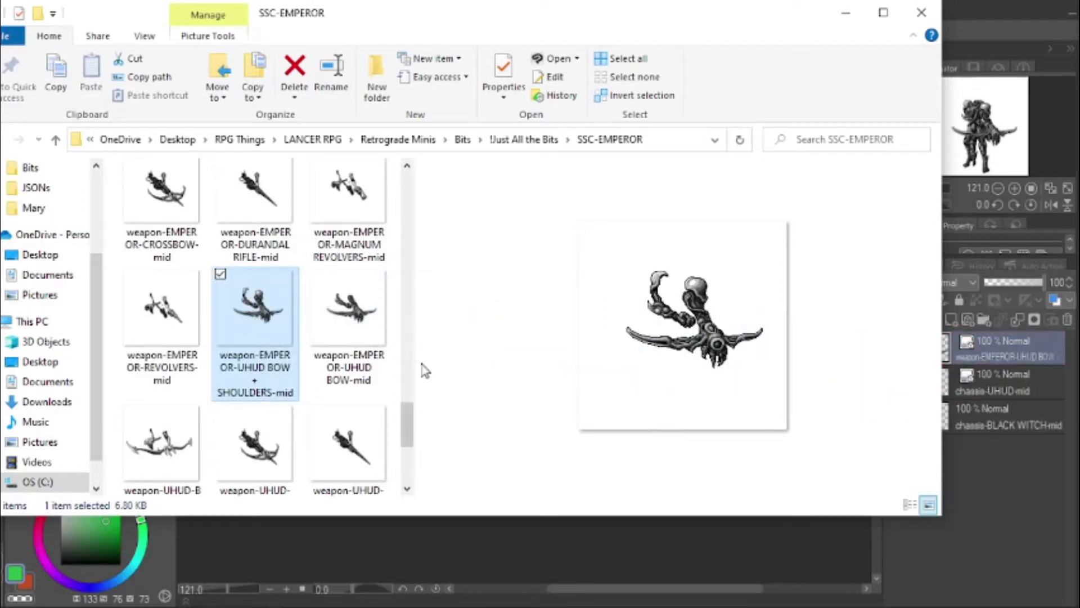
Step: Look through the remaining SSC-EMPEROR weapons and the other part folders in !Just All the Bits
{"action": "left_click_drag", "start_coordinate": [405, 434], "coordinate": [413, 463]}
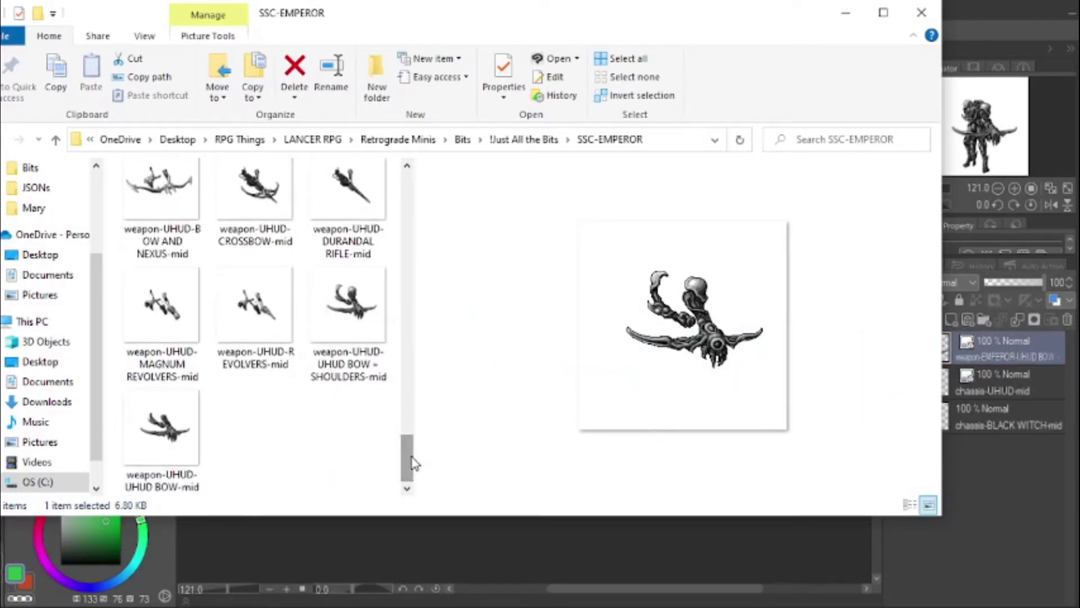
{"action": "left_click", "coordinate": [509, 139]}
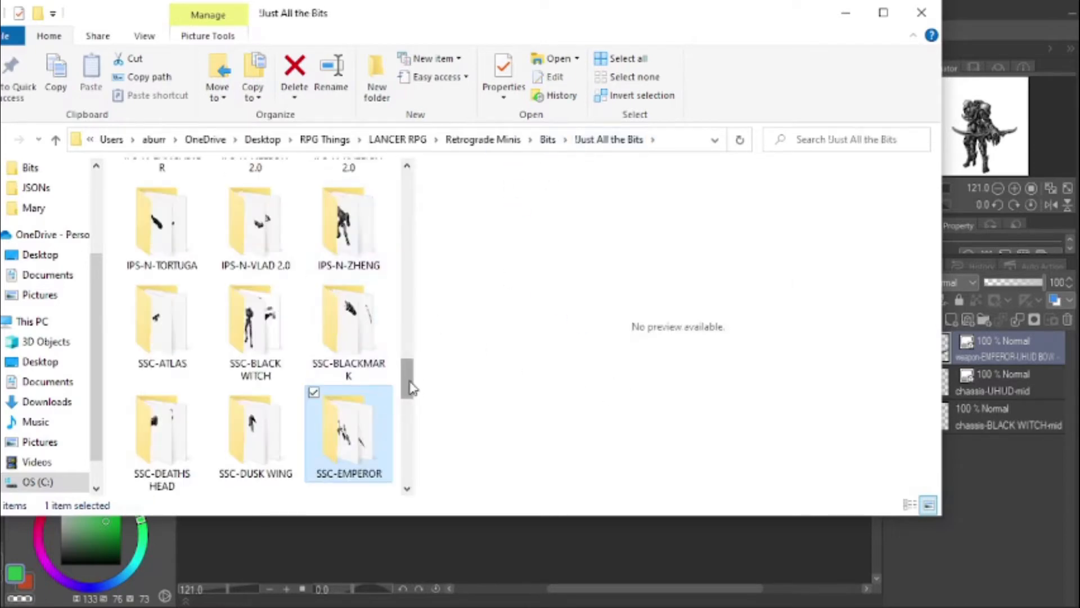
{"action": "left_click_drag", "start_coordinate": [410, 384], "coordinate": [408, 253]}
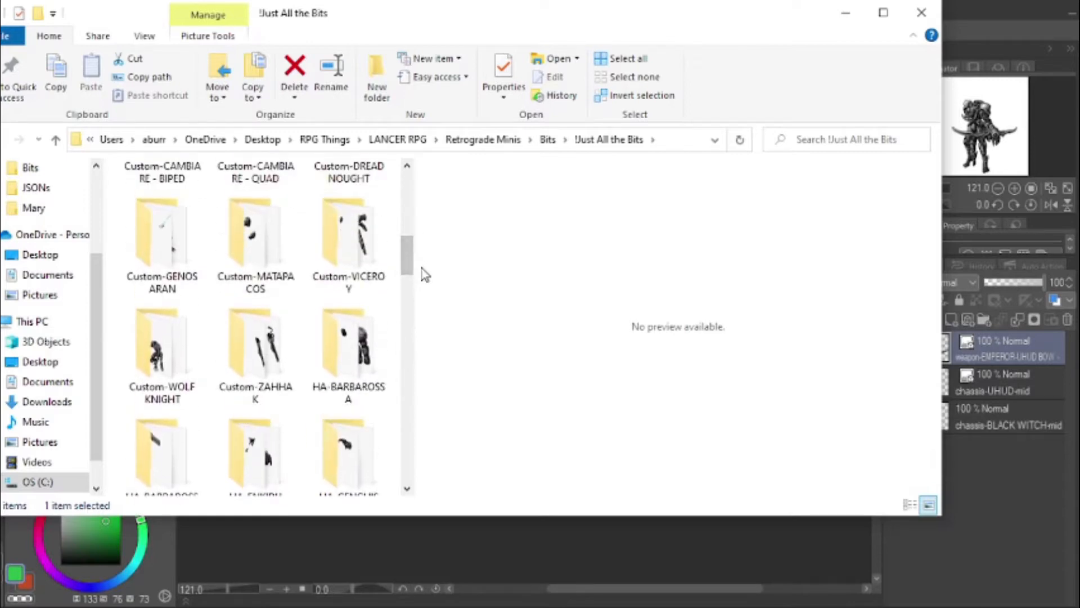
Step: Switch to Clip Studio Paint and hide and reshow the chassis-UHUD-mid layer to compare the two chassis
{"action": "left_click", "coordinate": [1010, 535]}
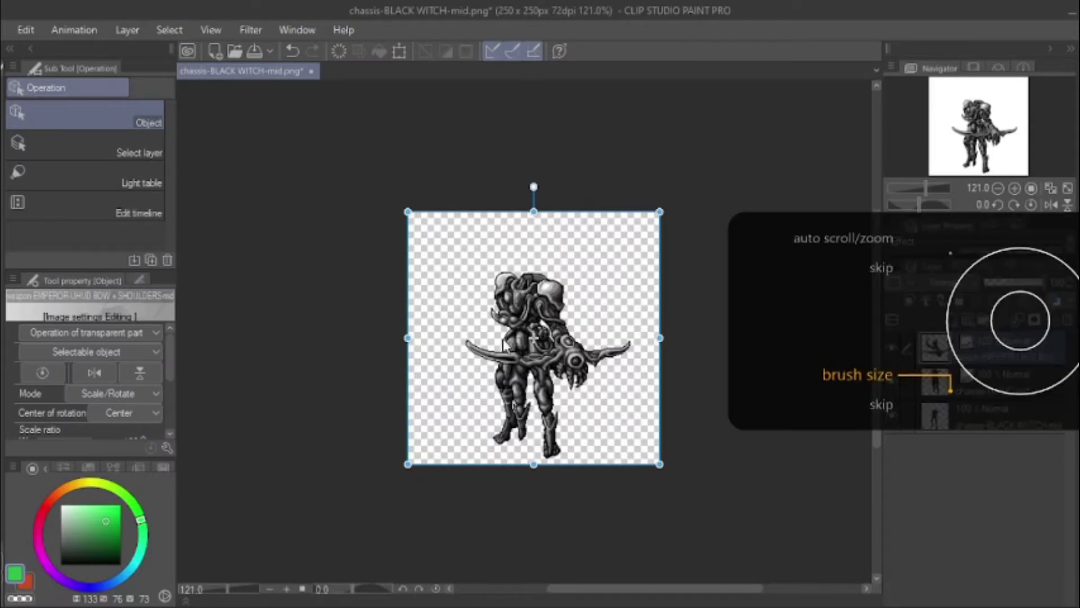
{"action": "scroll", "coordinate": [584, 321], "scroll_direction": "up", "scroll_amount": 5}
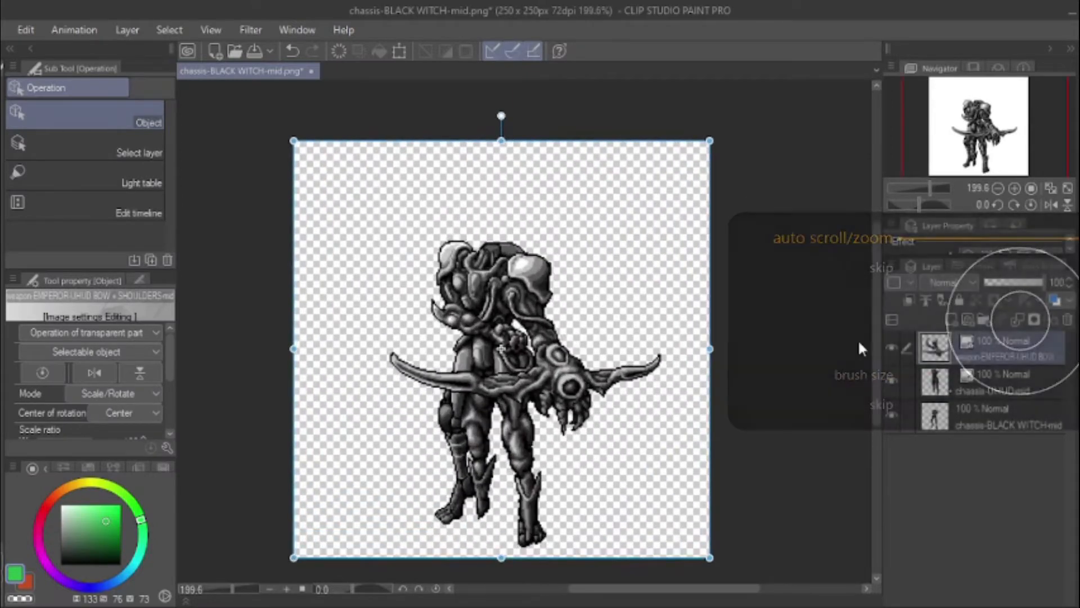
{"action": "left_click", "coordinate": [890, 381]}
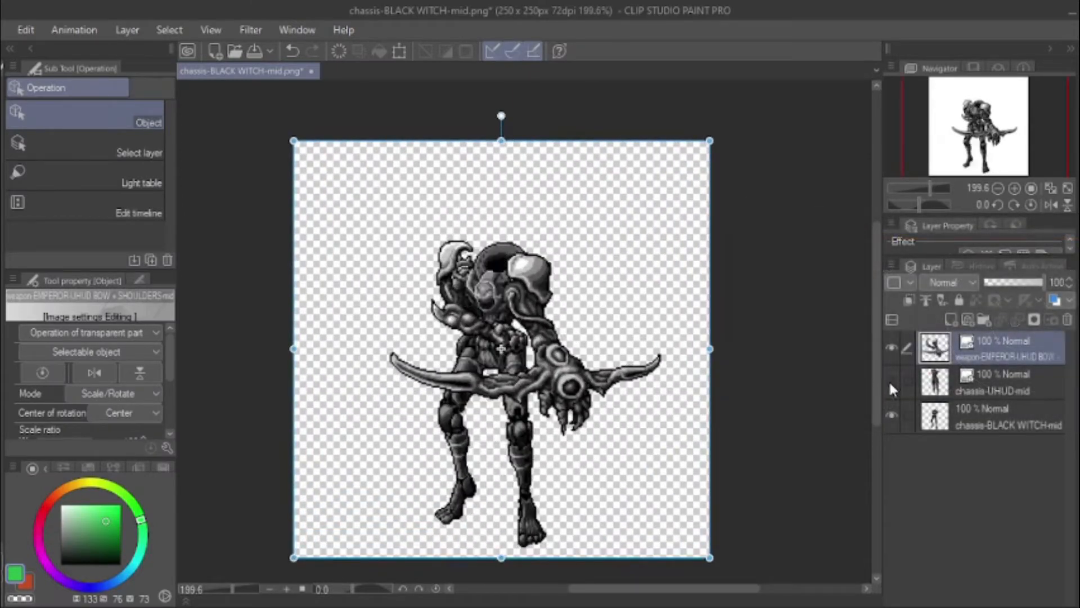
{"action": "left_click", "coordinate": [891, 381]}
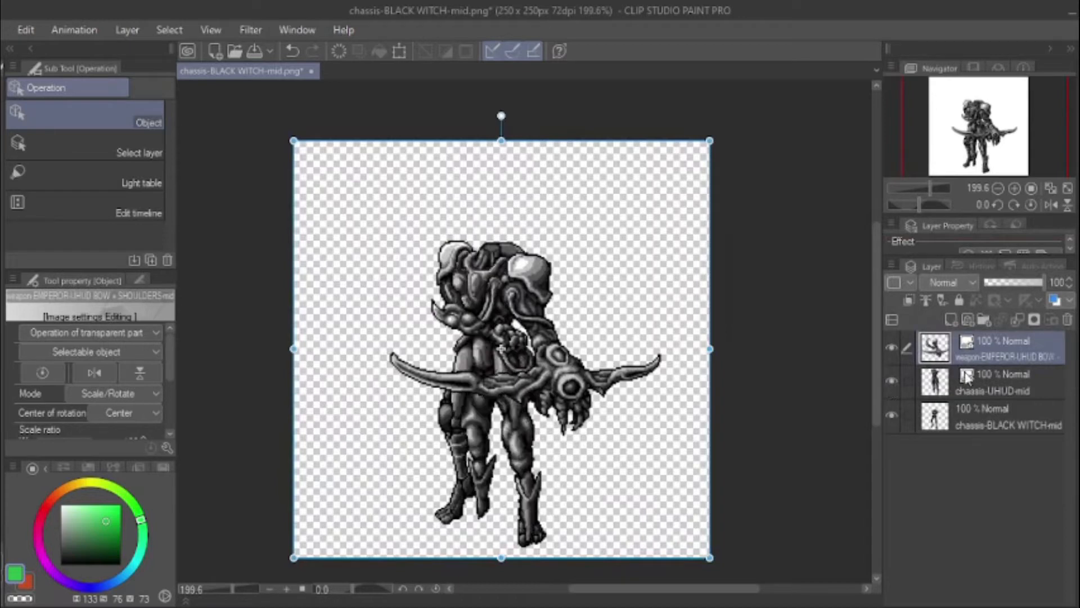
Step: Mask the weapon layer and erase the arm and shoulder on the figure's left side and a bit of bow beside the hand, using Pixel Hard eraser size 12
{"action": "left_click", "coordinate": [1033, 320]}
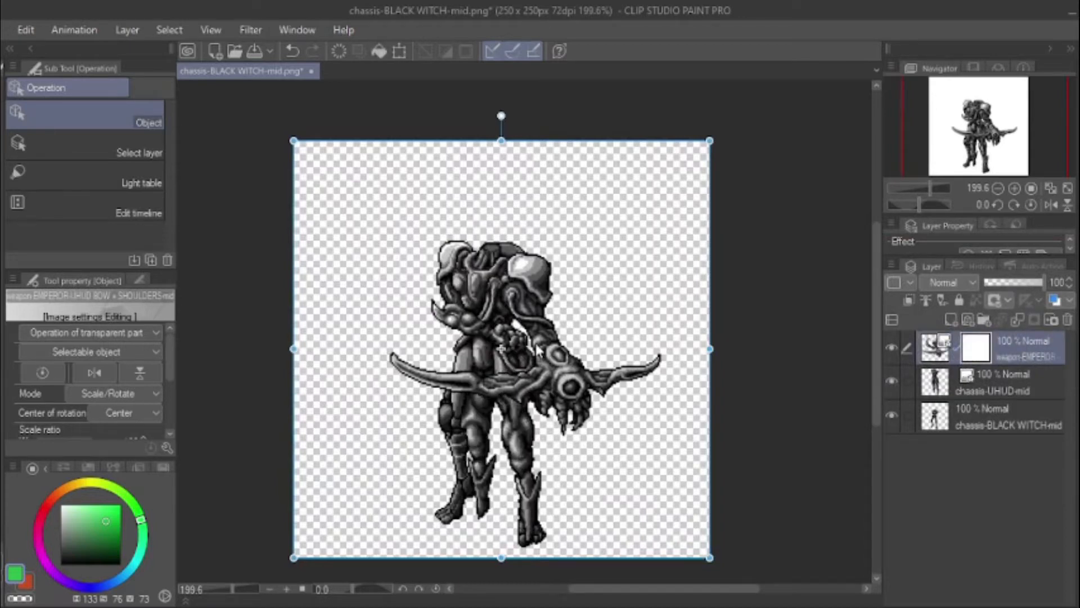
{"action": "key", "text": "e"}
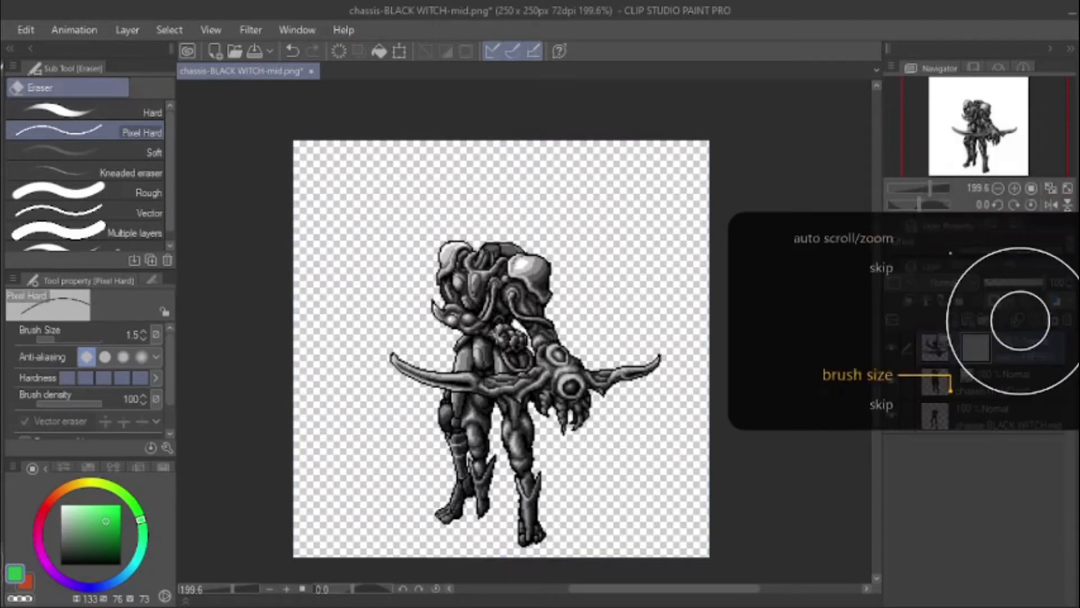
{"action": "key", "text": "bracketright"}
{"action": "key", "text": "bracketright"}
{"action": "key", "text": "bracketright"}
{"action": "key", "text": "bracketright"}
{"action": "key", "text": "bracketright"}
{"action": "mouse_move", "coordinate": [500, 327]}
{"action": "left_mouse_down"}
{"action": "mouse_move", "coordinate": [516, 351]}
{"action": "mouse_move", "coordinate": [488, 317]}
{"action": "mouse_move", "coordinate": [423, 294]}
{"action": "mouse_move", "coordinate": [433, 265]}
{"action": "left_mouse_up"}
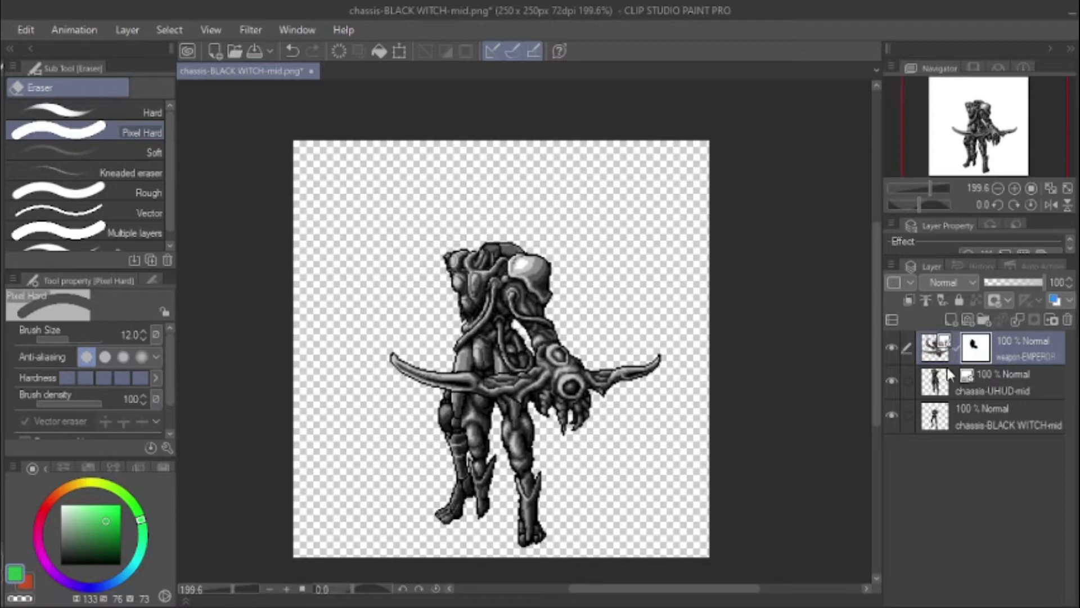
{"action": "left_click", "coordinate": [938, 394]}
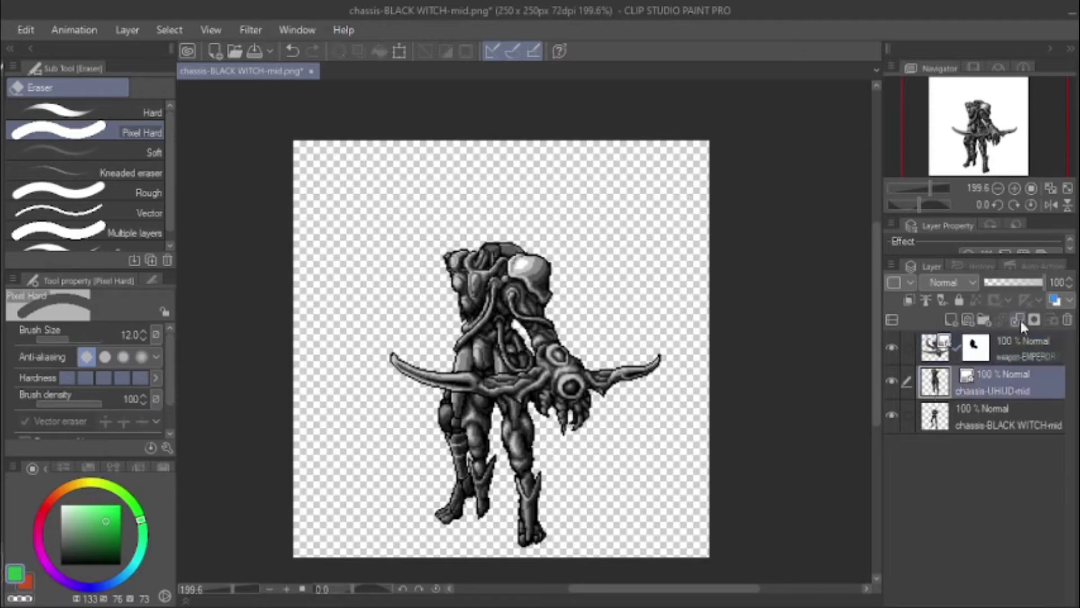
{"action": "left_click", "coordinate": [976, 349]}
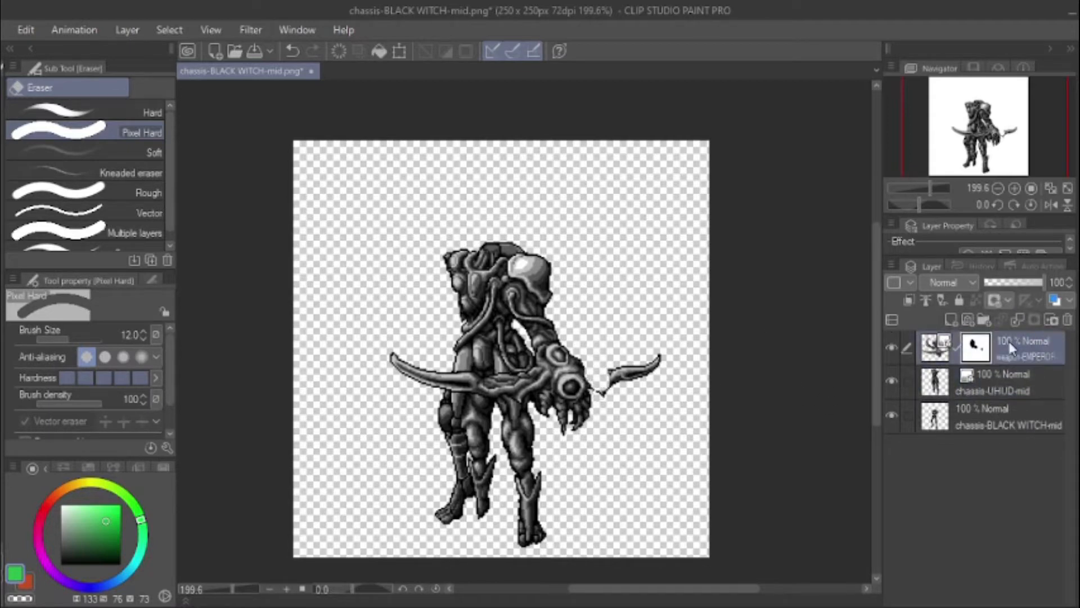
Step: Add a layer mask to chassis-UHUD-mid and erase its legs to expose the Black Witch legs underneath
{"action": "left_click", "coordinate": [990, 382]}
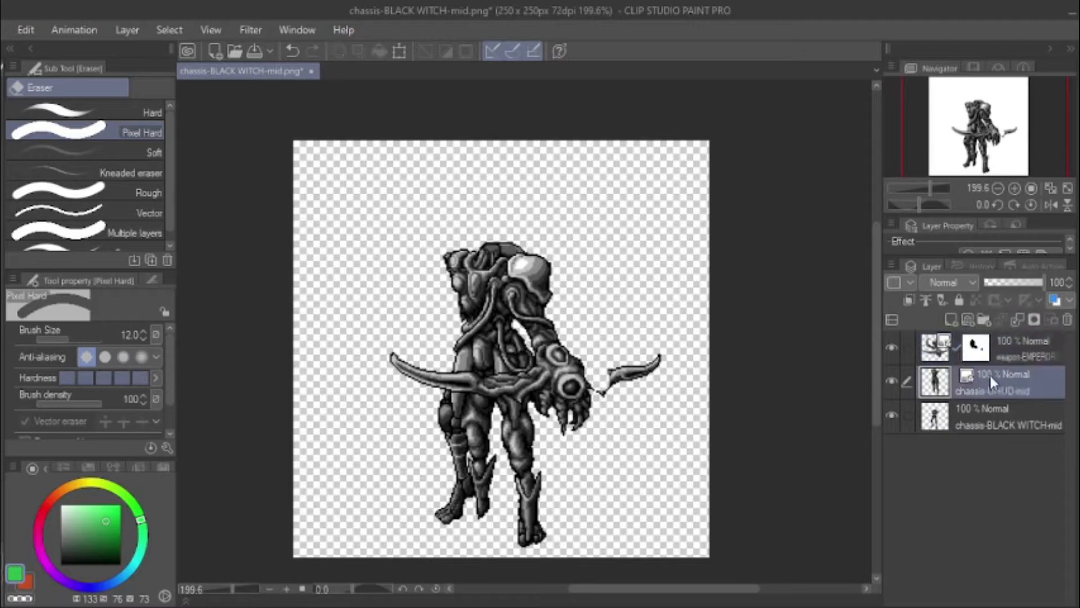
{"action": "left_click", "coordinate": [1034, 320]}
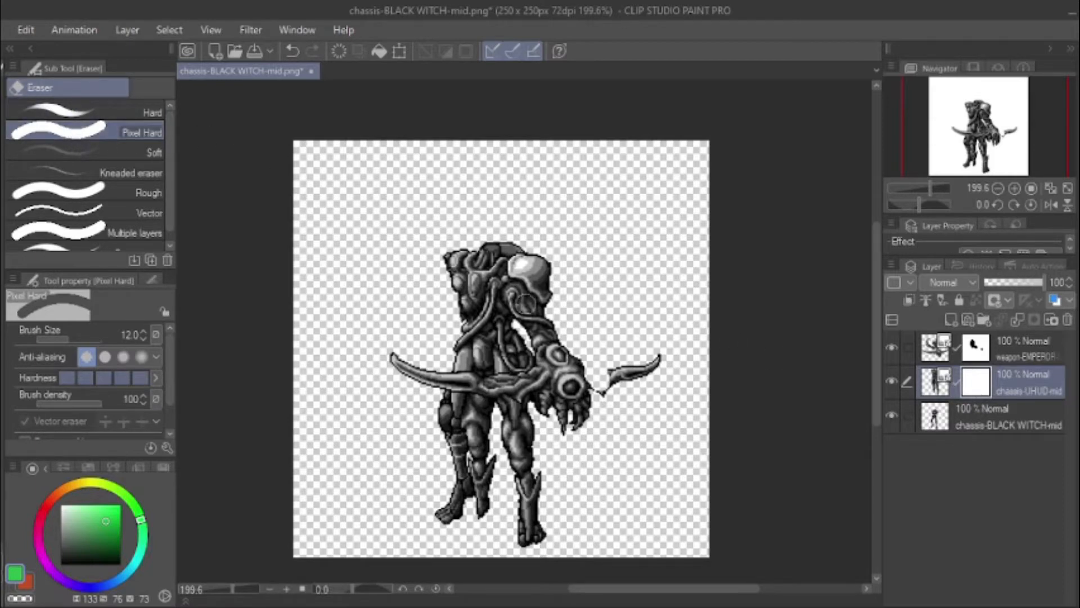
{"action": "mouse_move", "coordinate": [466, 446]}
{"action": "left_mouse_down"}
{"action": "mouse_move", "coordinate": [485, 432]}
{"action": "mouse_move", "coordinate": [518, 450]}
{"action": "mouse_move", "coordinate": [464, 366]}
{"action": "mouse_move", "coordinate": [472, 360]}
{"action": "mouse_move", "coordinate": [521, 386]}
{"action": "mouse_move", "coordinate": [501, 528]}
{"action": "mouse_move", "coordinate": [479, 489]}
{"action": "mouse_move", "coordinate": [543, 541]}
{"action": "left_mouse_up"}
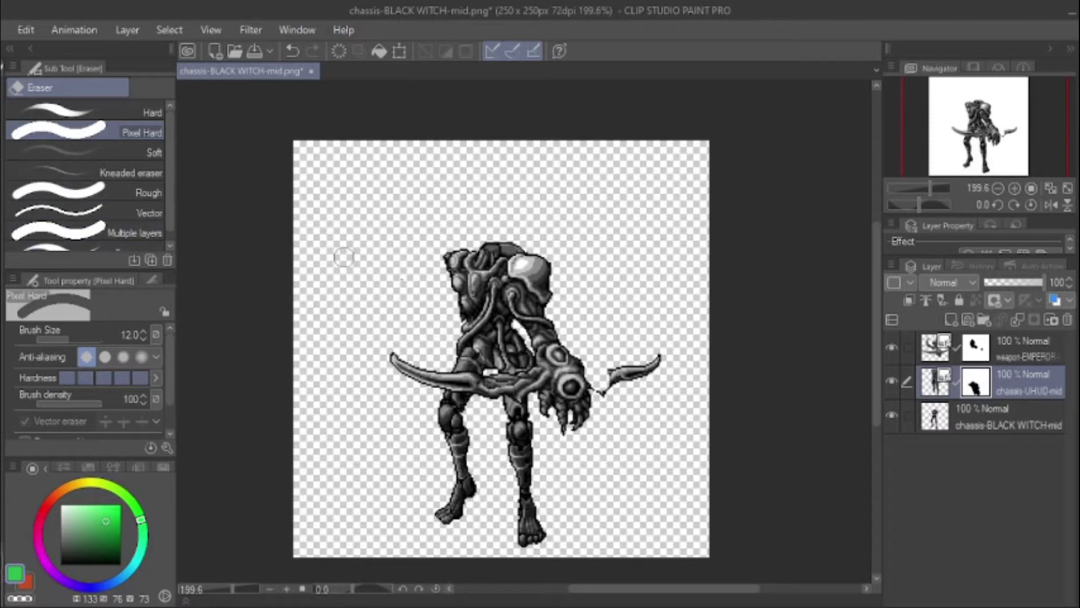
Step: Paint the masked-out legs of chassis-UHUD-mid back in on its layer mask with the Real G-Pen at size 30
{"action": "key", "text": "p"}
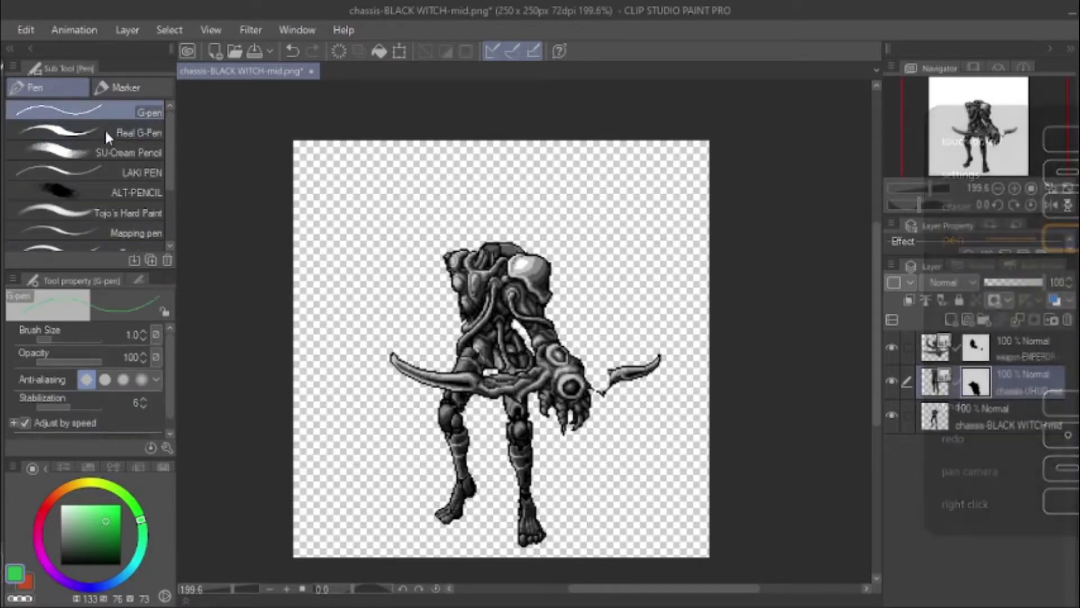
{"action": "left_click", "coordinate": [86, 138]}
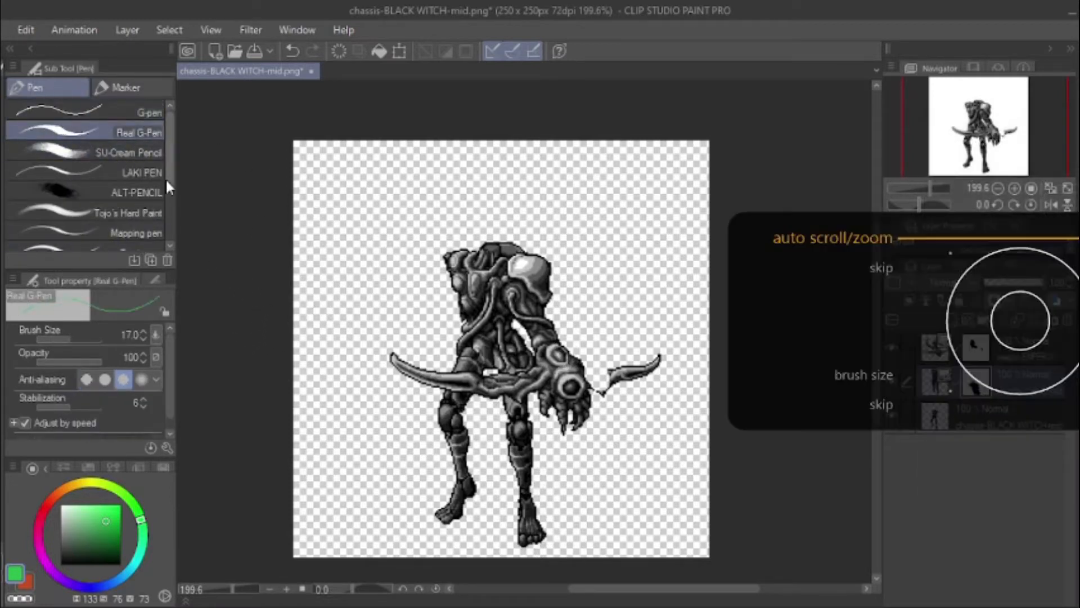
{"action": "key", "text": "bracketright"}
{"action": "key", "text": "bracketright"}
{"action": "mouse_move", "coordinate": [524, 493]}
{"action": "left_mouse_down"}
{"action": "mouse_move", "coordinate": [486, 450]}
{"action": "mouse_move", "coordinate": [504, 473]}
{"action": "mouse_move", "coordinate": [498, 392]}
{"action": "mouse_move", "coordinate": [473, 327]}
{"action": "left_mouse_up"}
Step: Erase the chassis-UHUD-mid legs from the layer mask again with the Pixel Hard eraser at size 20
{"action": "key", "text": "e"}
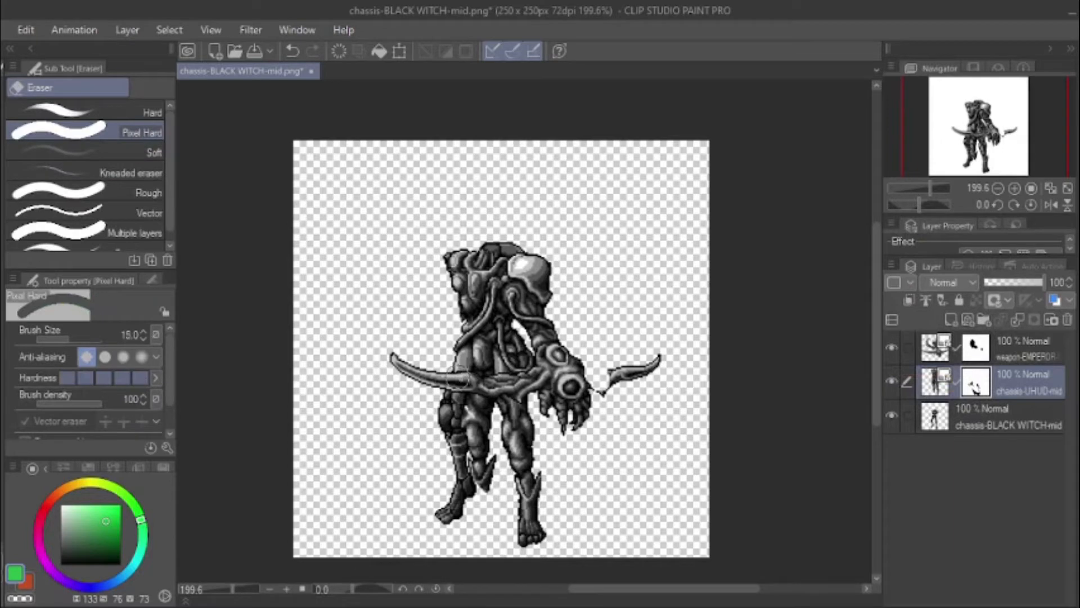
{"action": "key", "text": "bracketright"}
{"action": "mouse_move", "coordinate": [471, 409]}
{"action": "left_mouse_down"}
{"action": "mouse_move", "coordinate": [463, 372]}
{"action": "mouse_move", "coordinate": [493, 406]}
{"action": "mouse_move", "coordinate": [503, 463]}
{"action": "mouse_move", "coordinate": [497, 418]}
{"action": "mouse_move", "coordinate": [518, 462]}
{"action": "mouse_move", "coordinate": [486, 468]}
{"action": "mouse_move", "coordinate": [440, 406]}
{"action": "mouse_move", "coordinate": [457, 421]}
{"action": "mouse_move", "coordinate": [441, 453]}
{"action": "left_mouse_up"}
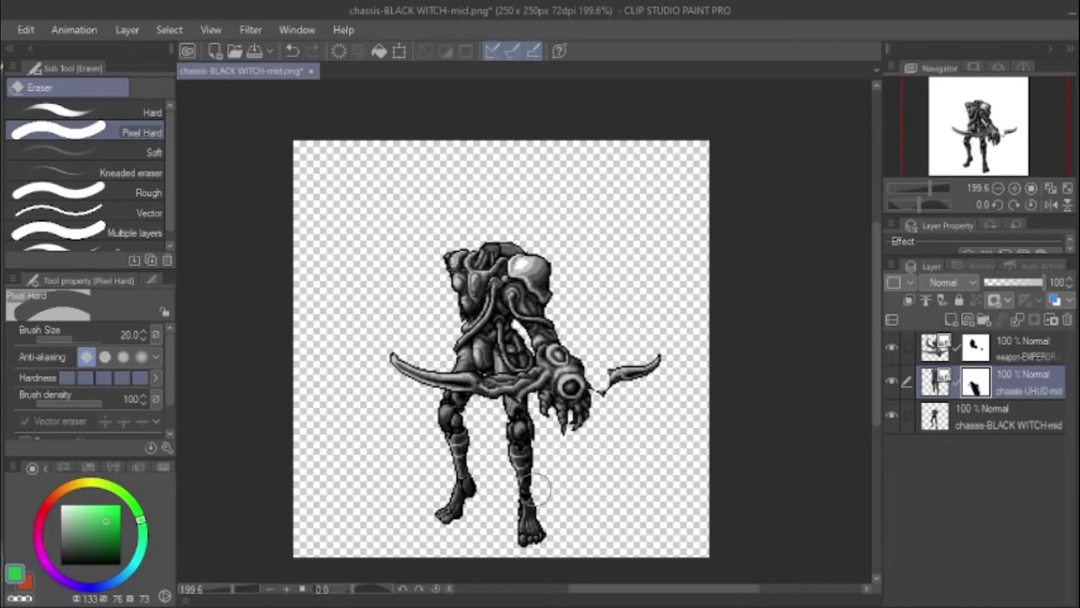
Step: Erase the remaining pieces of the bow on the EMPEROR weapon layer's mask, keeping the large arm and hand
{"action": "left_click", "coordinate": [977, 352]}
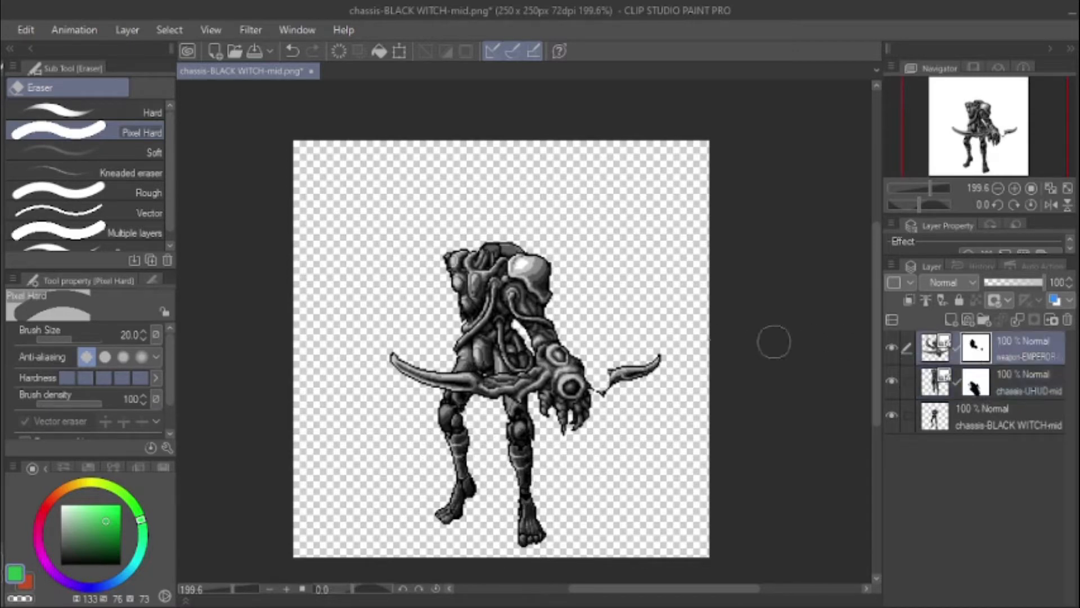
{"action": "left_click", "coordinate": [608, 387]}
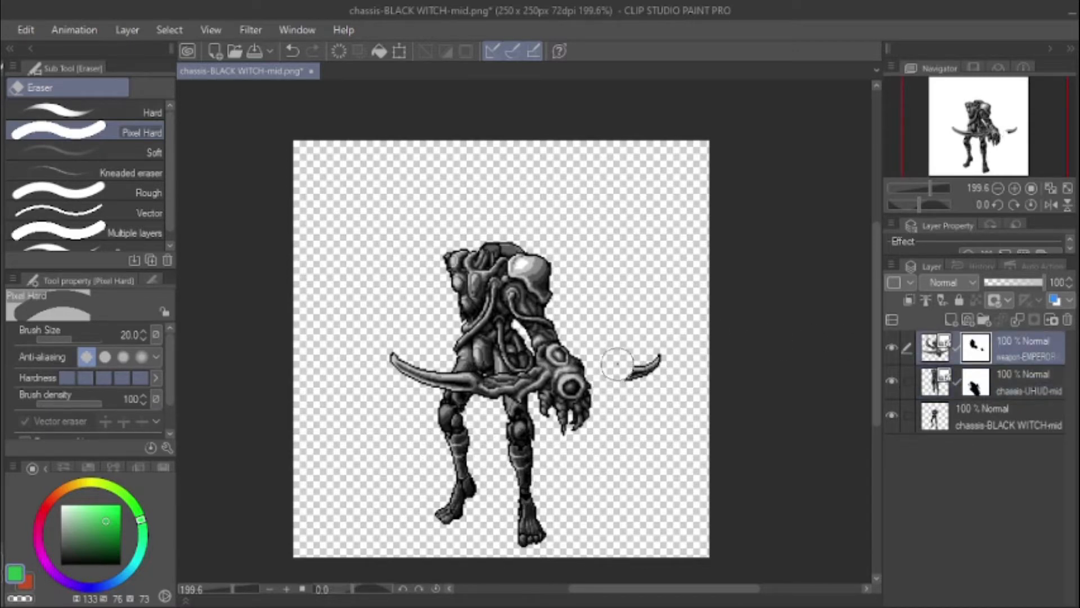
{"action": "left_click_drag", "start_coordinate": [624, 362], "coordinate": [661, 363]}
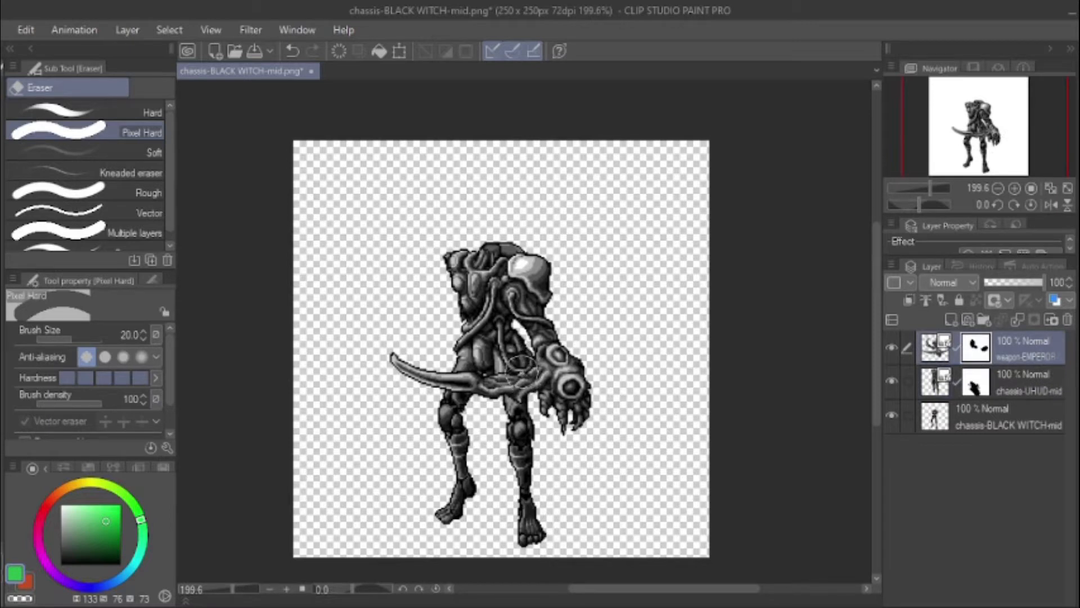
{"action": "mouse_move", "coordinate": [523, 363]}
{"action": "left_mouse_down"}
{"action": "mouse_move", "coordinate": [524, 388]}
{"action": "mouse_move", "coordinate": [490, 391]}
{"action": "mouse_move", "coordinate": [462, 363]}
{"action": "mouse_move", "coordinate": [415, 361]}
{"action": "mouse_move", "coordinate": [386, 345]}
{"action": "mouse_move", "coordinate": [400, 374]}
{"action": "left_mouse_up"}
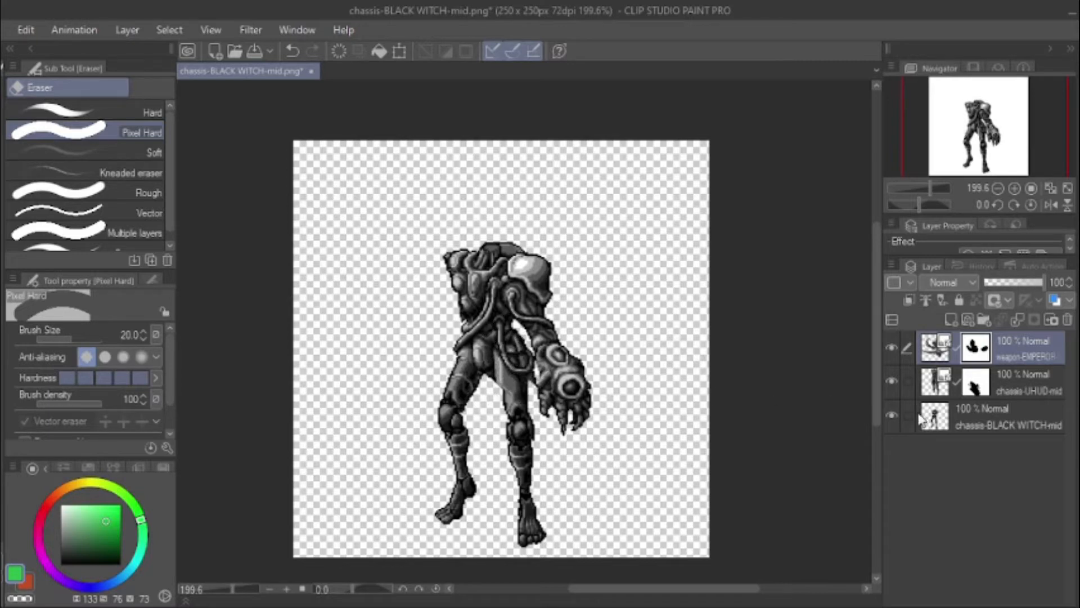
Step: Erase the UHUD thigh beside the large hand on the chassis-UHUD-mid mask, using the Pixel Hard eraser at size 10
{"action": "left_click", "coordinate": [974, 390]}
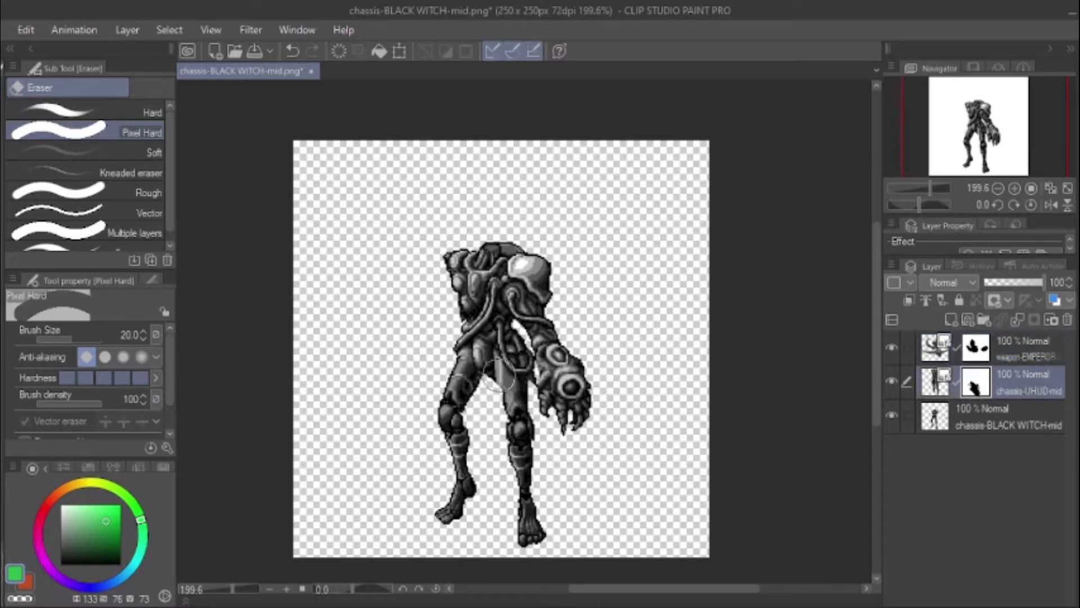
{"action": "scroll", "coordinate": [547, 387], "scroll_direction": "up", "scroll_amount": 7}
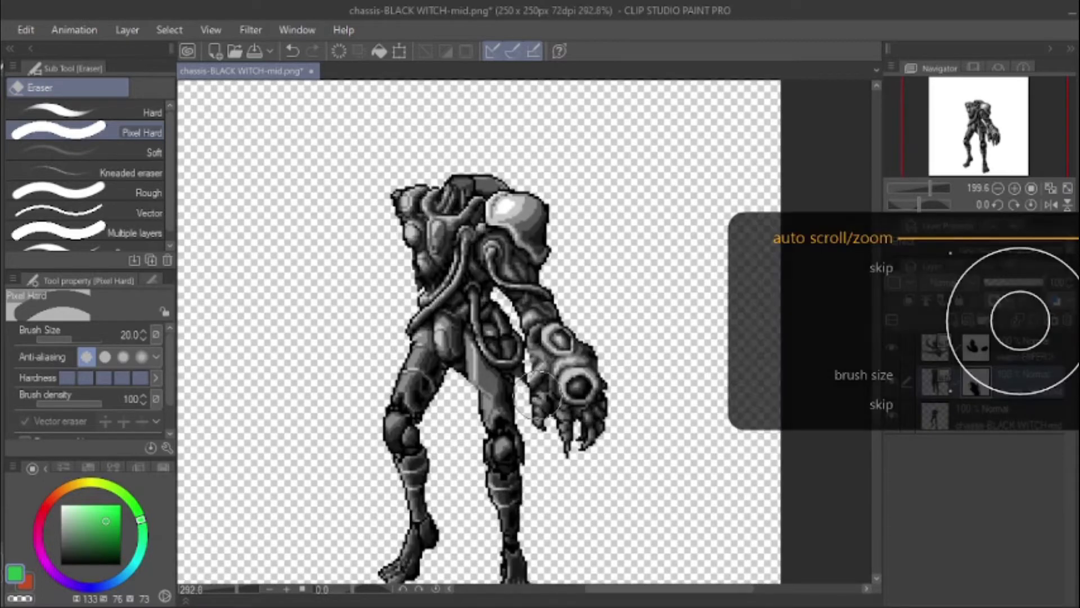
{"action": "key", "text": "["}
{"action": "key", "text": "["}
{"action": "key", "text": "["}
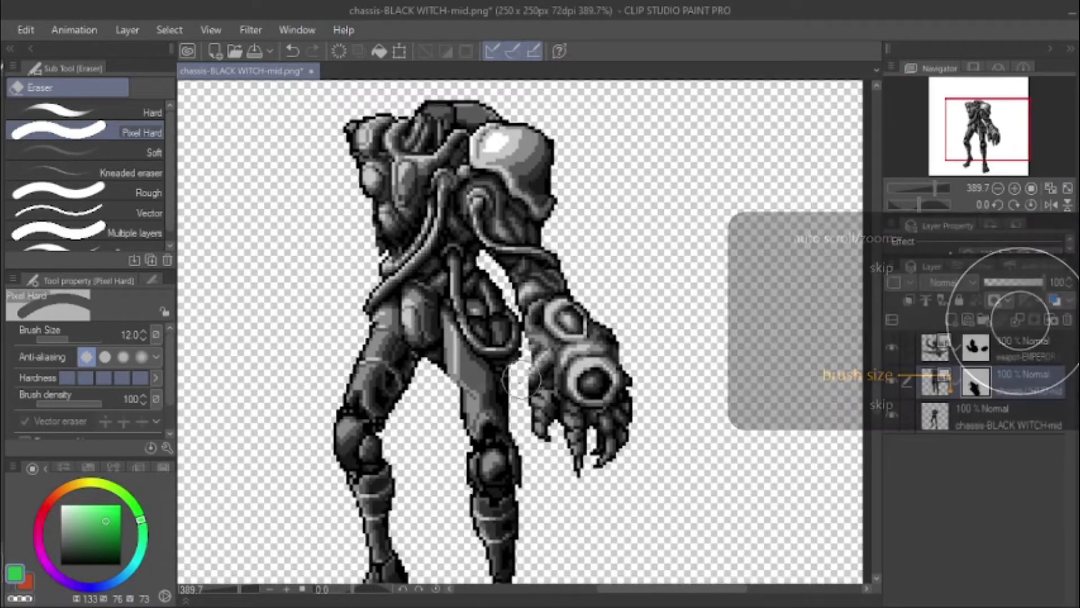
{"action": "mouse_move", "coordinate": [513, 381]}
{"action": "left_mouse_down"}
{"action": "mouse_move", "coordinate": [469, 391]}
{"action": "mouse_move", "coordinate": [427, 353]}
{"action": "mouse_move", "coordinate": [441, 378]}
{"action": "mouse_move", "coordinate": [480, 389]}
{"action": "left_mouse_up"}
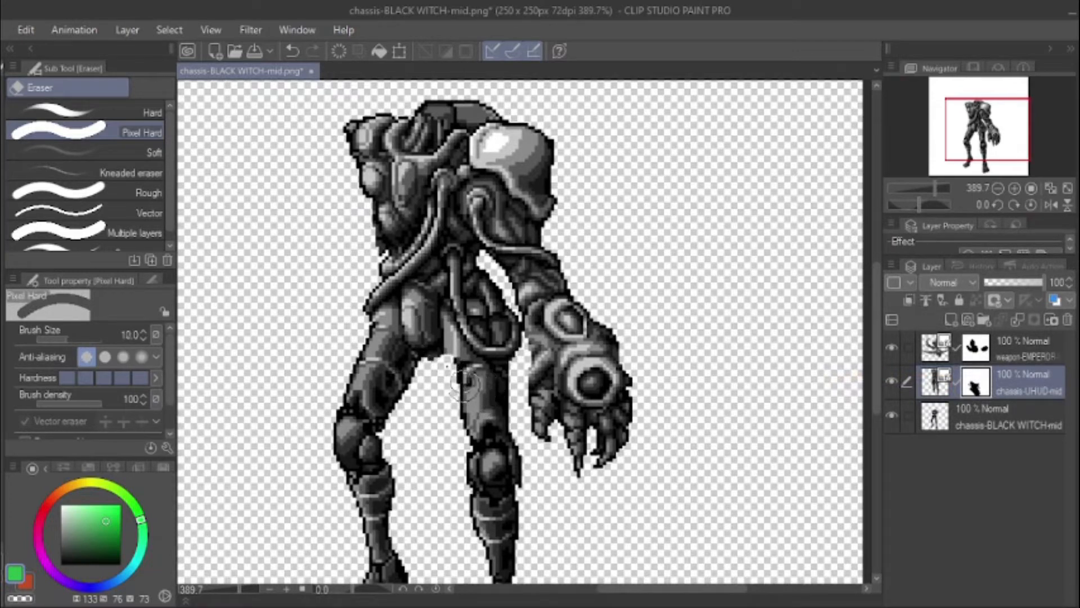
Step: Paint the UHUD thigh beside the large hand back into the mask with the G-pen at size 4, keeping a size 7 eraser for trimming
{"action": "key", "text": "["}
{"action": "key", "text": "["}
{"action": "key", "text": "["}
{"action": "key", "text": "p"}
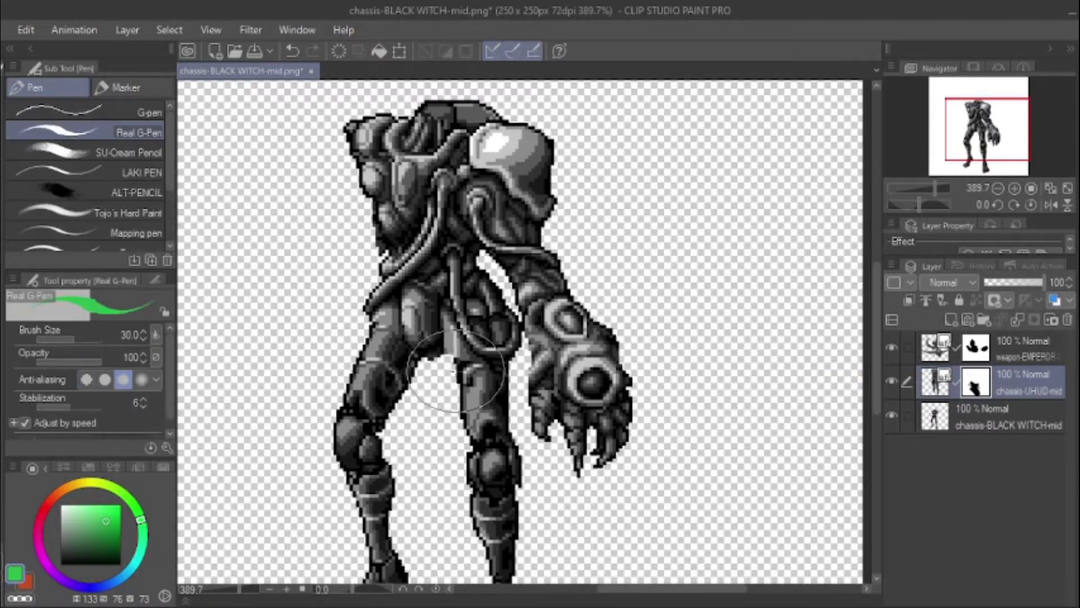
{"action": "left_click", "coordinate": [108, 114]}
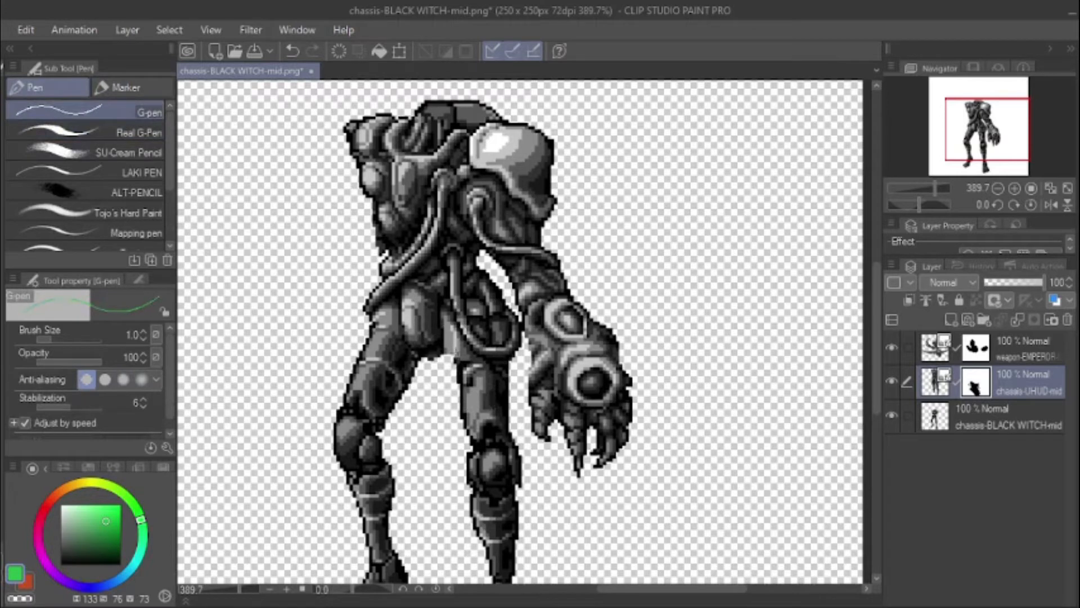
{"action": "key", "text": "]"}
{"action": "key", "text": "]"}
{"action": "key", "text": "]"}
{"action": "key", "text": "]"}
{"action": "key", "text": "]"}
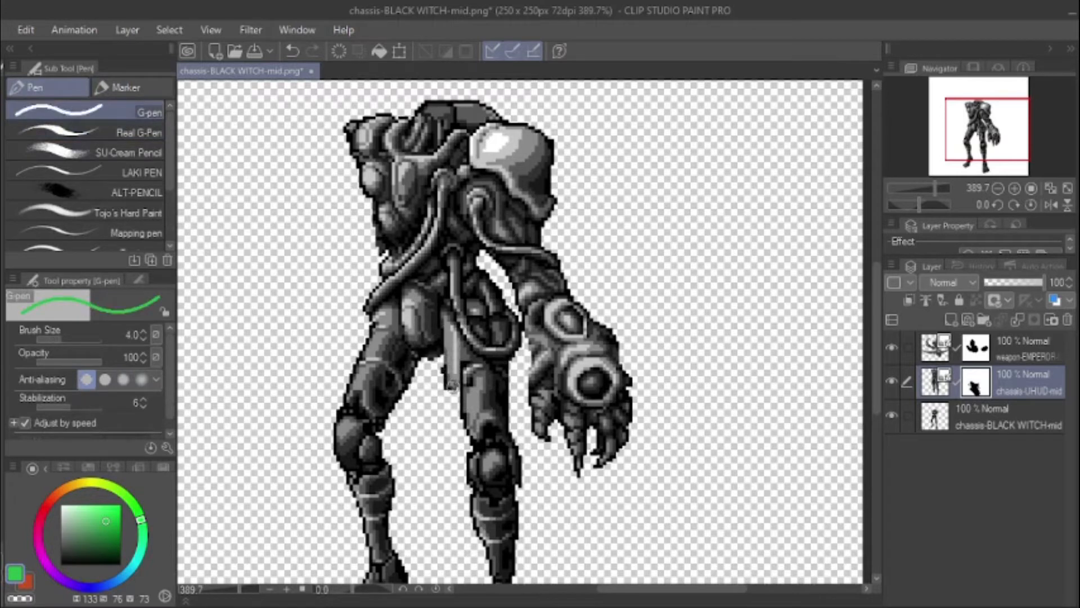
{"action": "mouse_move", "coordinate": [453, 358]}
{"action": "left_mouse_down"}
{"action": "mouse_move", "coordinate": [492, 401]}
{"action": "mouse_move", "coordinate": [470, 359]}
{"action": "mouse_move", "coordinate": [469, 406]}
{"action": "mouse_move", "coordinate": [482, 381]}
{"action": "mouse_move", "coordinate": [478, 413]}
{"action": "mouse_move", "coordinate": [486, 379]}
{"action": "mouse_move", "coordinate": [486, 411]}
{"action": "mouse_move", "coordinate": [488, 379]}
{"action": "mouse_move", "coordinate": [480, 412]}
{"action": "mouse_move", "coordinate": [455, 377]}
{"action": "mouse_move", "coordinate": [470, 415]}
{"action": "mouse_move", "coordinate": [449, 373]}
{"action": "left_mouse_up"}
{"action": "key", "text": "e"}
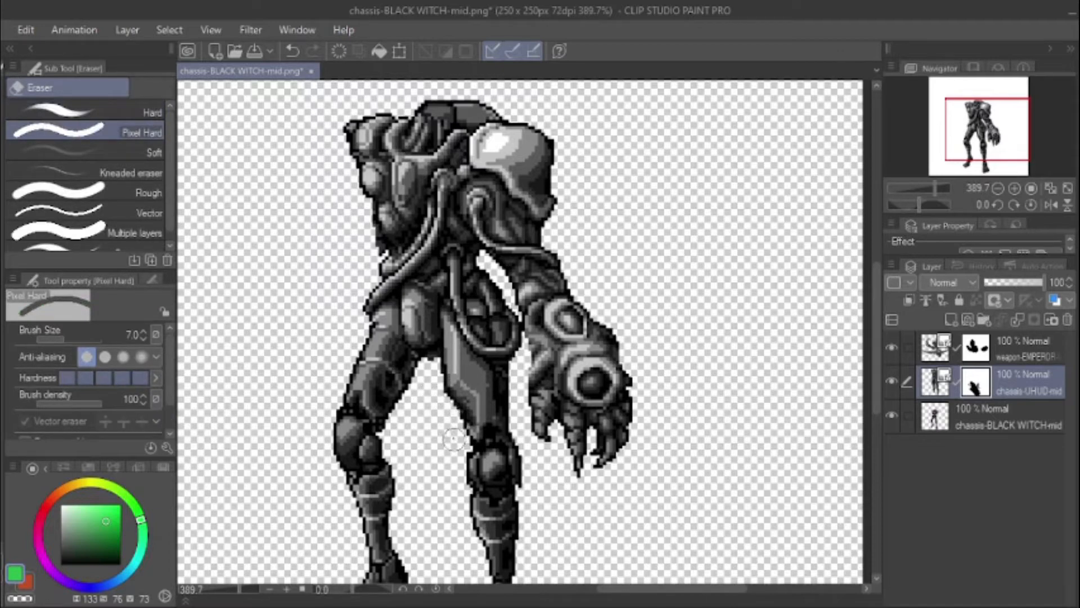
Step: Blend the far thigh into the Black Witch leg on the chassis-UHUD-mid mask, alternating the size 4 G-pen and size 7 Pixel Hard eraser
{"action": "key", "text": "p"}
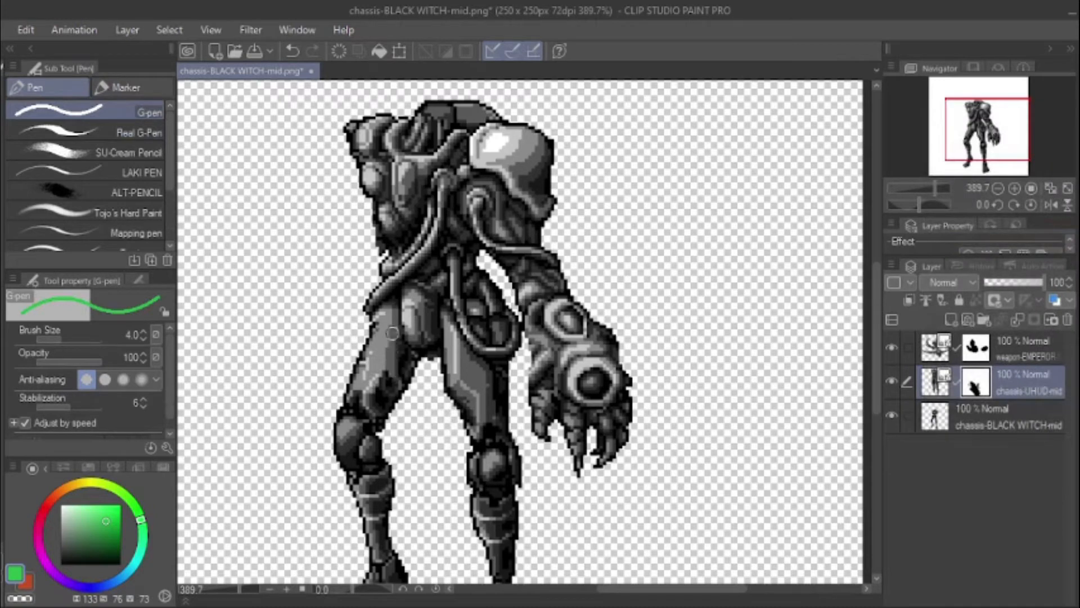
{"action": "mouse_move", "coordinate": [376, 377]}
{"action": "left_mouse_down"}
{"action": "mouse_move", "coordinate": [369, 404]}
{"action": "mouse_move", "coordinate": [354, 397]}
{"action": "mouse_move", "coordinate": [374, 329]}
{"action": "mouse_move", "coordinate": [357, 357]}
{"action": "mouse_move", "coordinate": [364, 330]}
{"action": "left_mouse_up"}
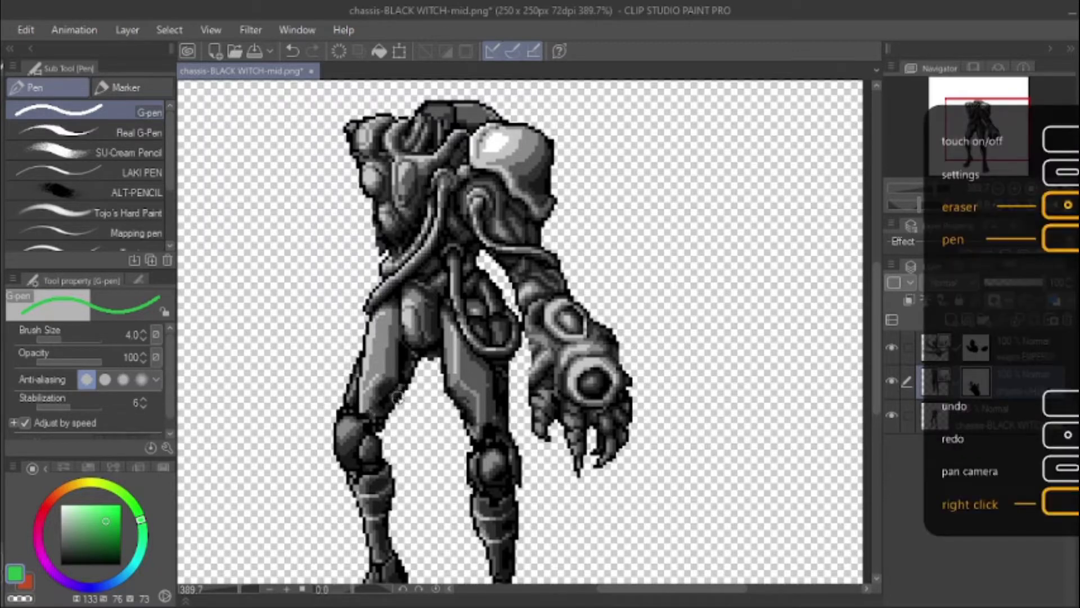
{"action": "key", "text": "e"}
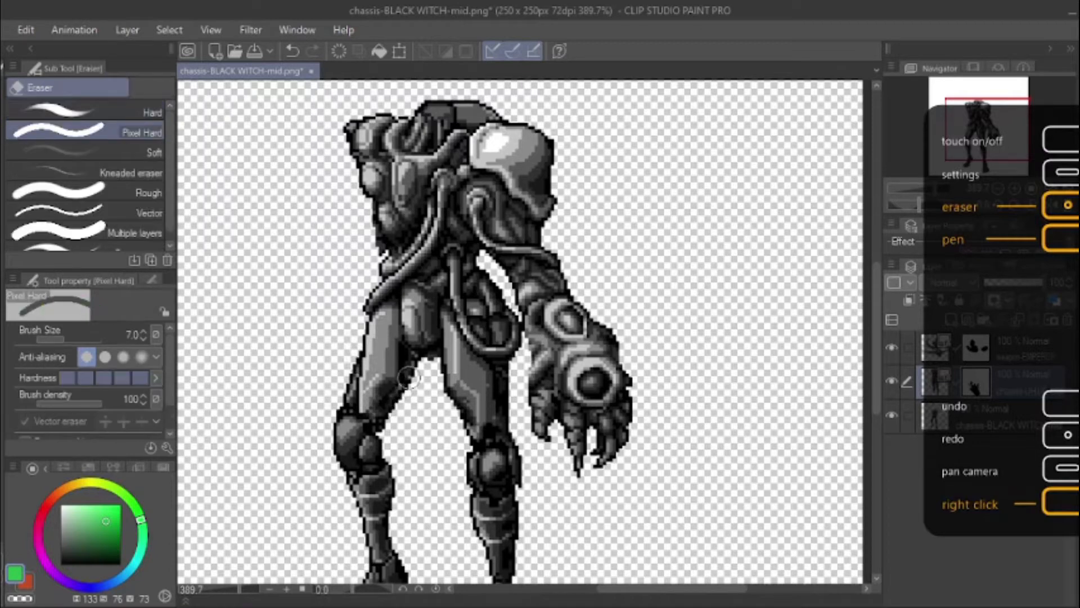
{"action": "mouse_move", "coordinate": [411, 369]}
{"action": "left_mouse_down"}
{"action": "mouse_move", "coordinate": [372, 401]}
{"action": "mouse_move", "coordinate": [372, 368]}
{"action": "mouse_move", "coordinate": [361, 378]}
{"action": "mouse_move", "coordinate": [362, 343]}
{"action": "left_mouse_up"}
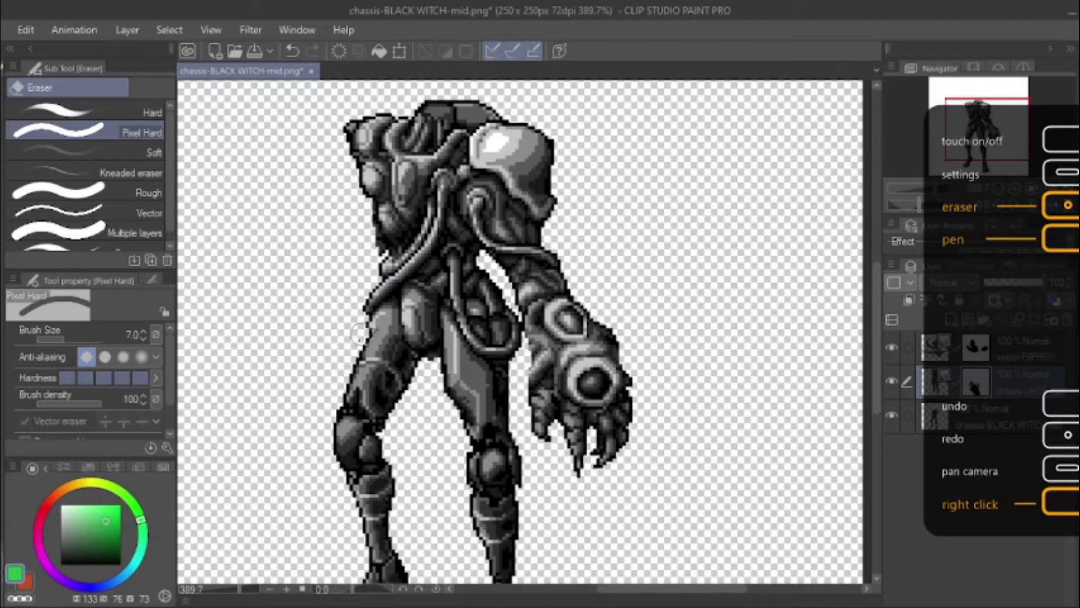
{"action": "key", "text": "p"}
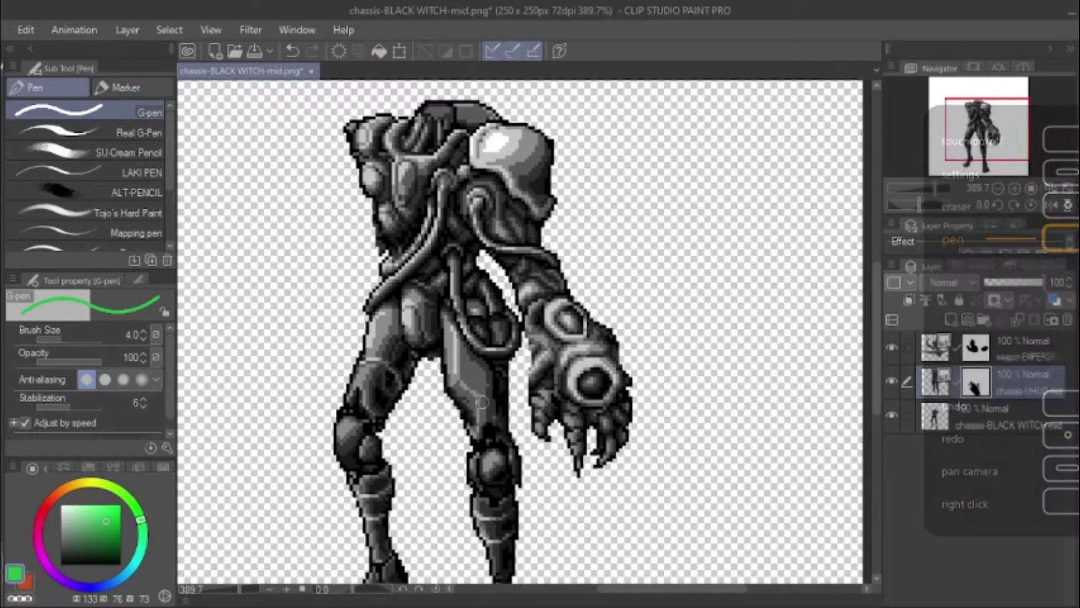
Step: Trim the inner edge of the large hand on the weapon layer's mask with the Pixel Hard eraser at size 4, undoing the last stroke
{"action": "left_click", "coordinate": [965, 349]}
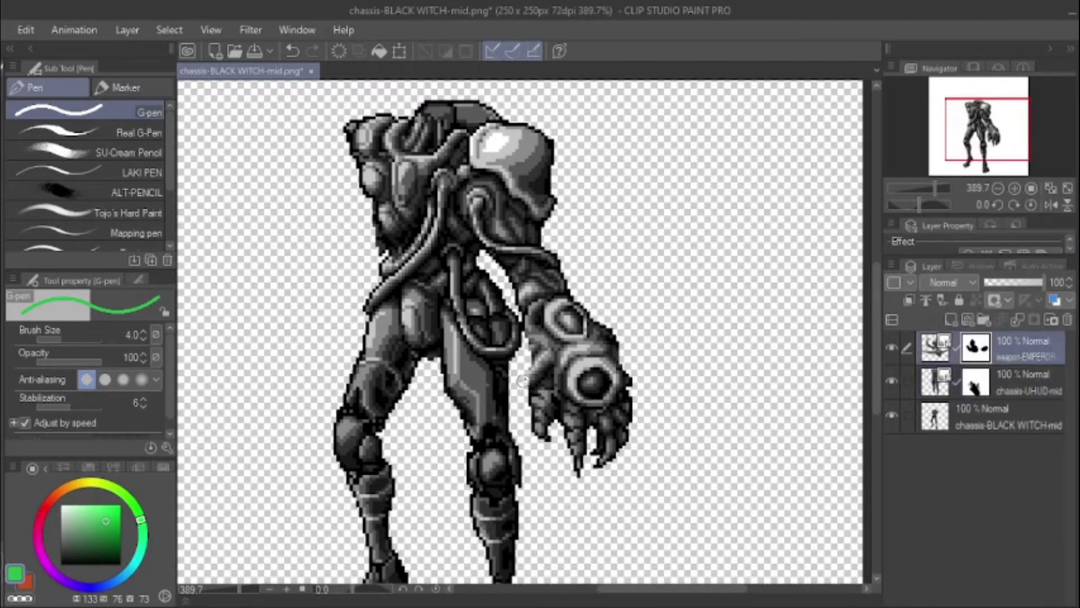
{"action": "key", "text": "e"}
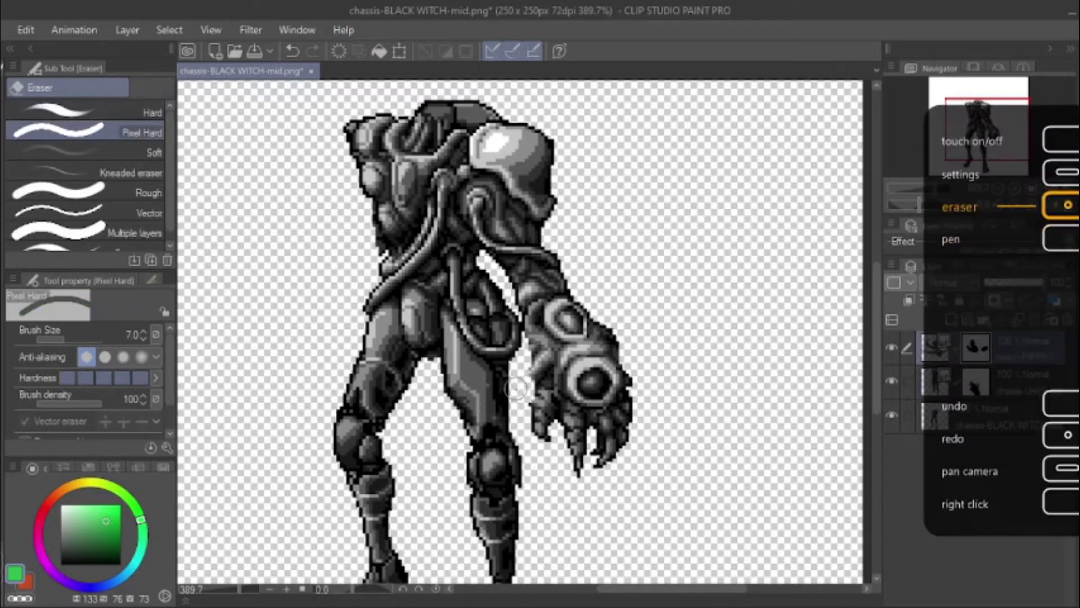
{"action": "key", "text": "p"}
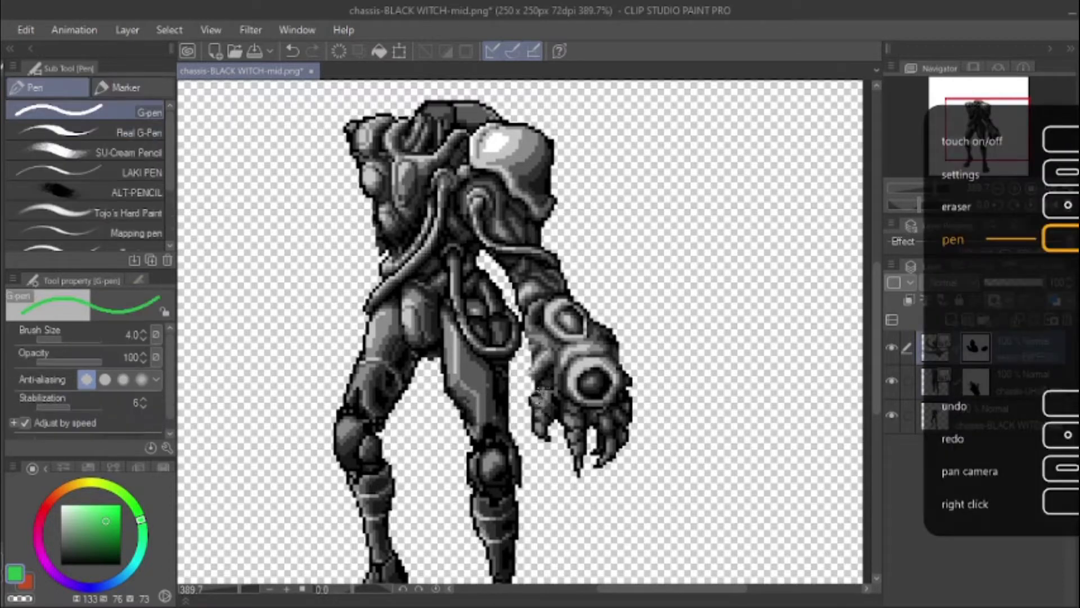
{"action": "key", "text": "e"}
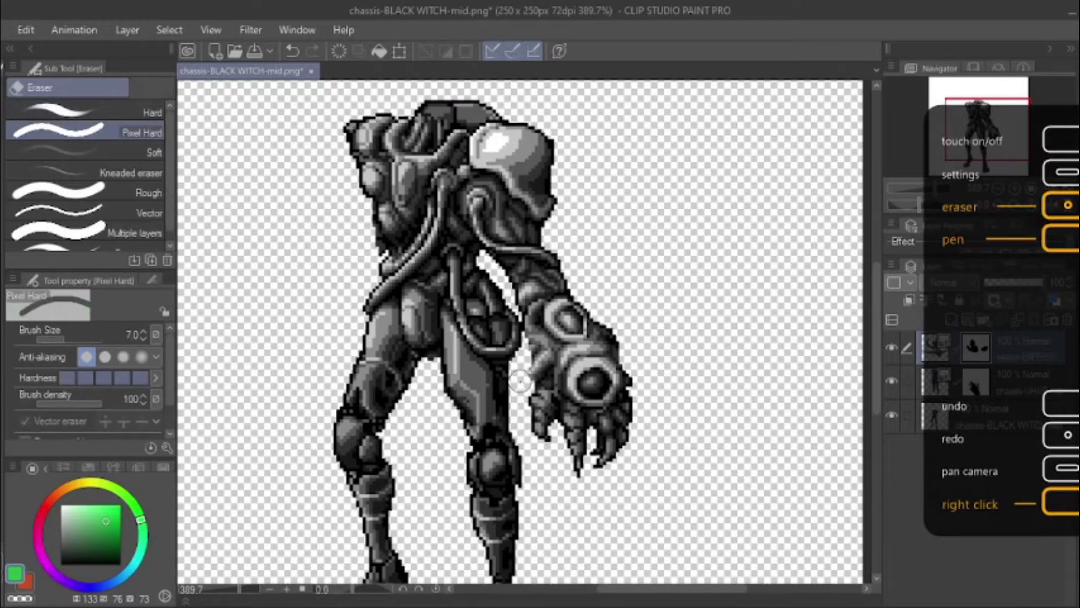
{"action": "key", "text": "bracketleft"}
{"action": "key", "text": "bracketleft"}
{"action": "key", "text": "bracketleft"}
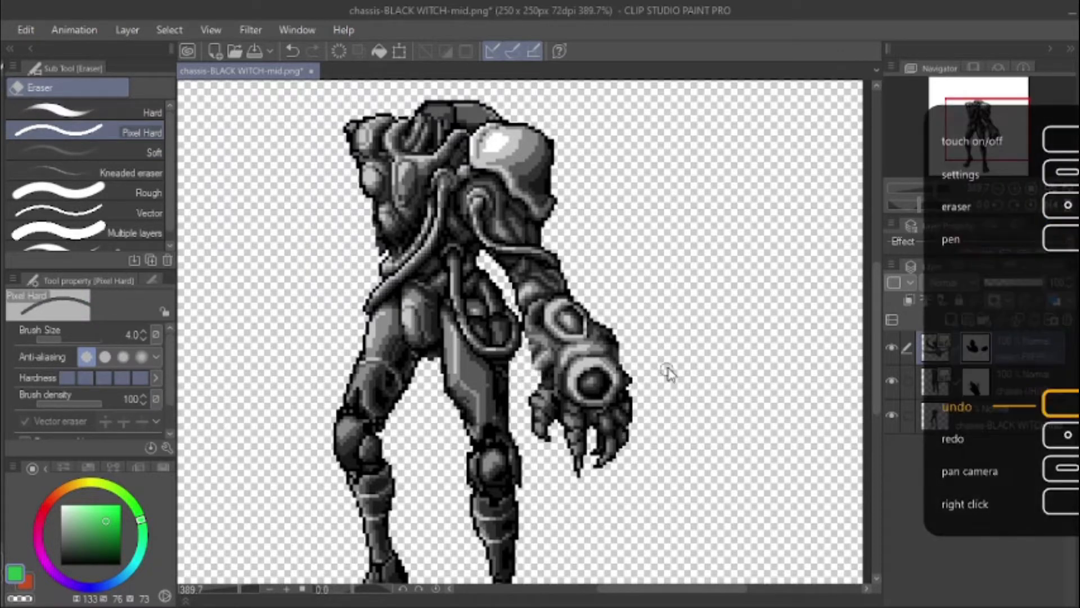
{"action": "key", "text": "ctrl+z"}
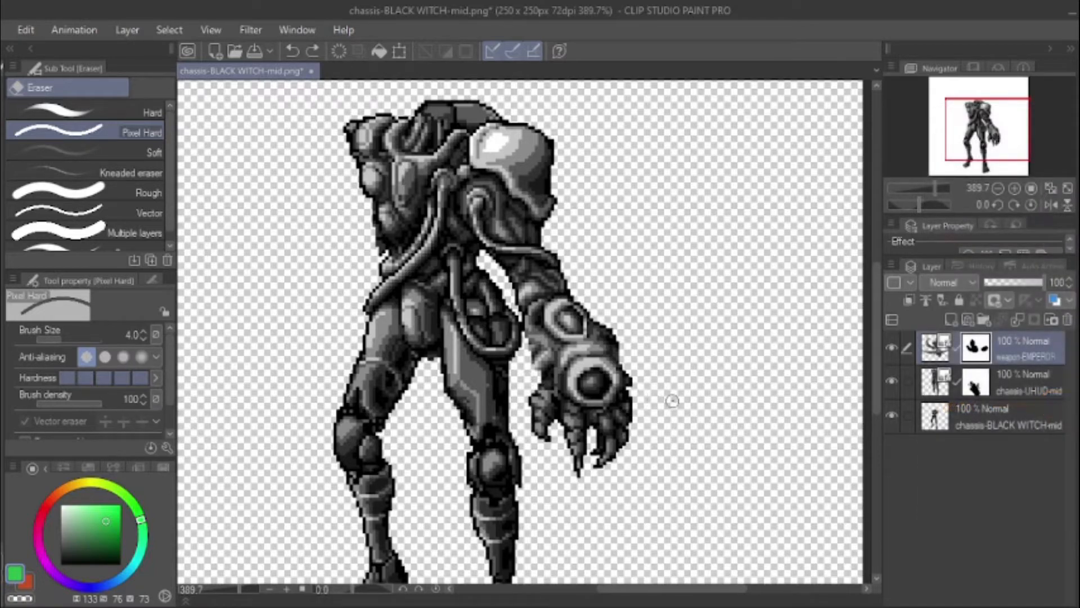
Step: Touch up the weapon mask between the hip and the large hand, reducing the Pixel Hard eraser to size 1.5
{"action": "key", "text": "p"}
{"action": "mouse_move", "coordinate": [506, 400]}
{"action": "left_mouse_down"}
{"action": "mouse_move", "coordinate": [455, 442]}
{"action": "mouse_move", "coordinate": [513, 369]}
{"action": "left_mouse_up"}
{"action": "key", "text": "p"}
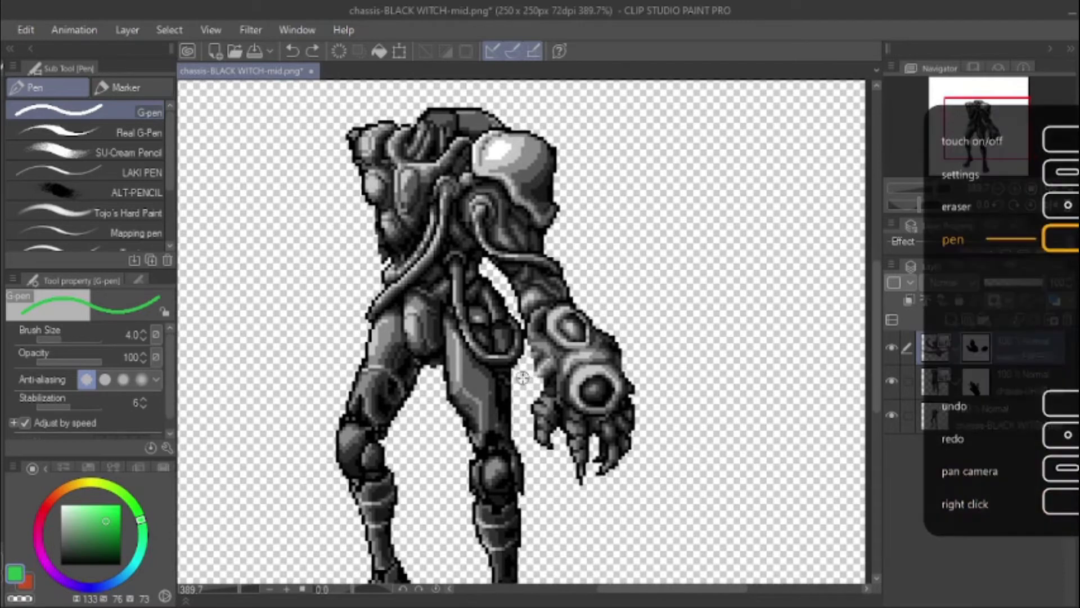
{"action": "key", "text": "e"}
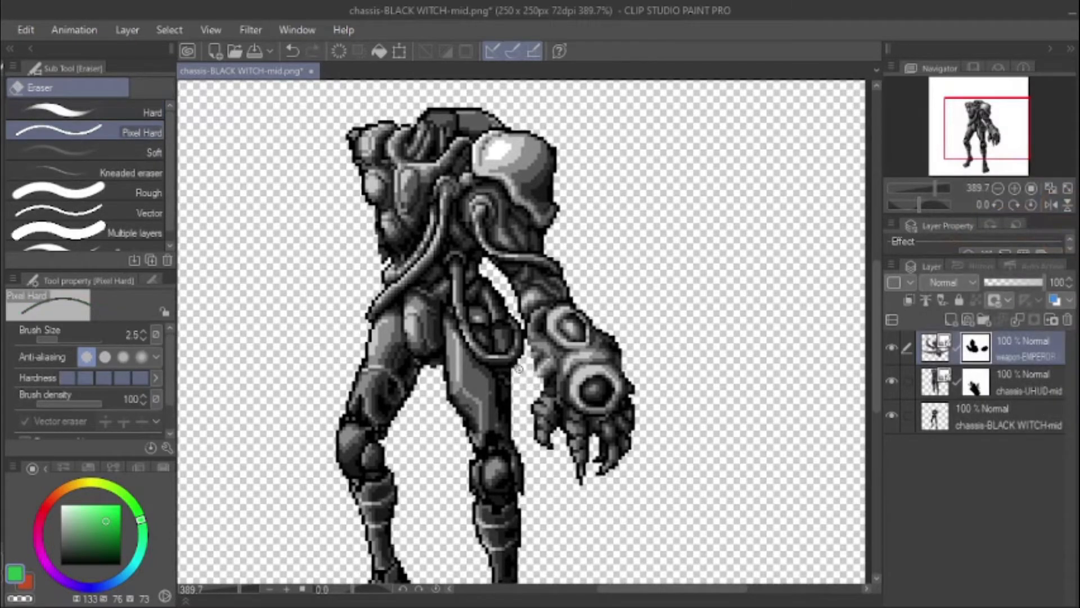
{"action": "scroll", "coordinate": [531, 372], "scroll_direction": "up", "scroll_amount": 5}
{"action": "key", "text": "["}
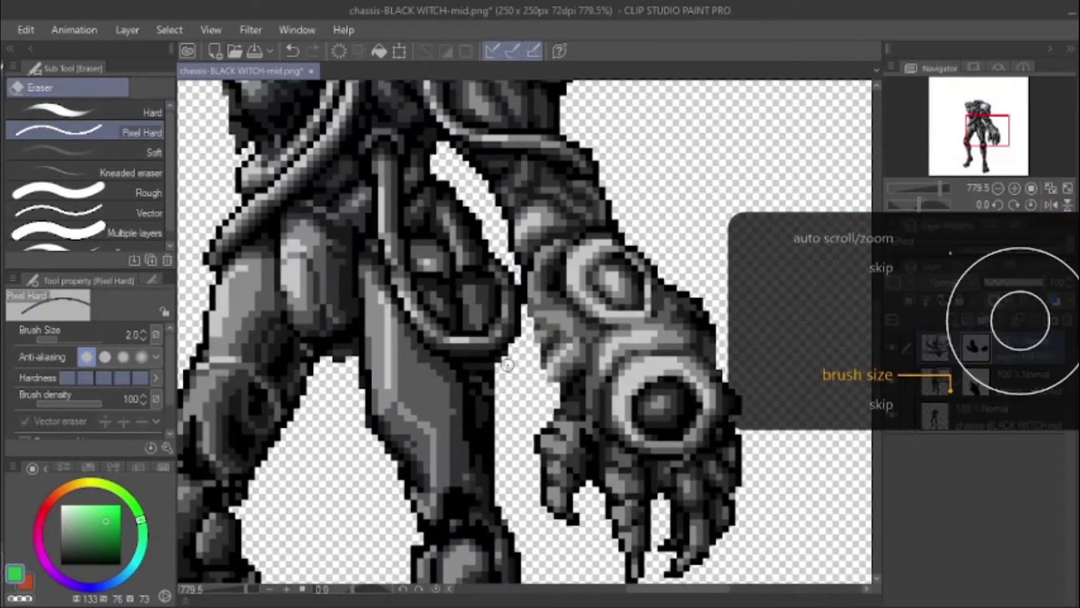
{"action": "key", "text": "["}
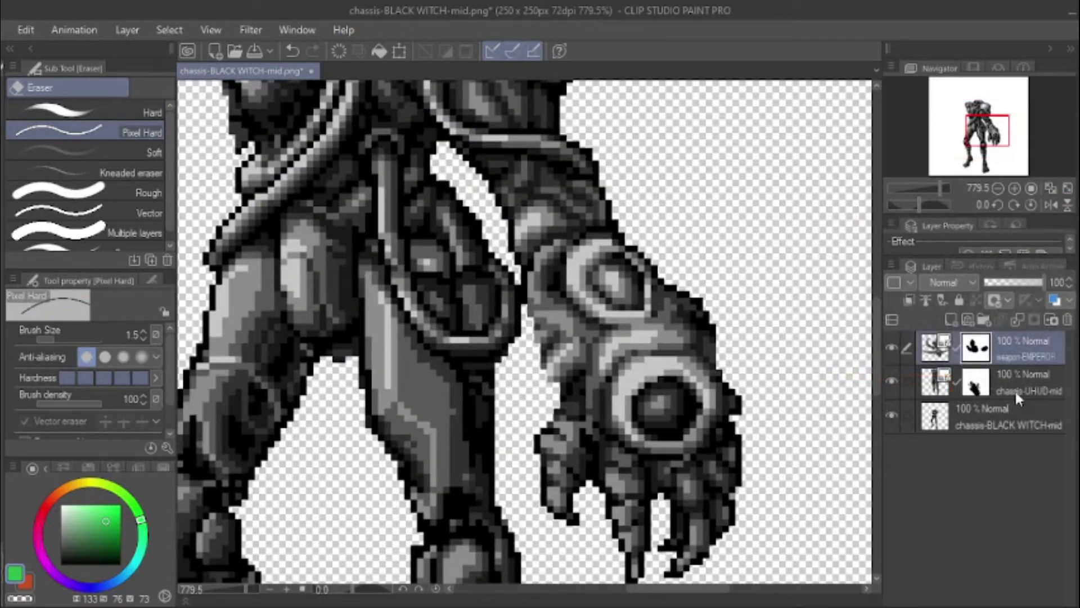
Step: Add a new empty layer above the weapon layer and switch to the G-pen for drawing on it
{"action": "scroll", "coordinate": [465, 336], "scroll_direction": "down", "scroll_amount": 5}
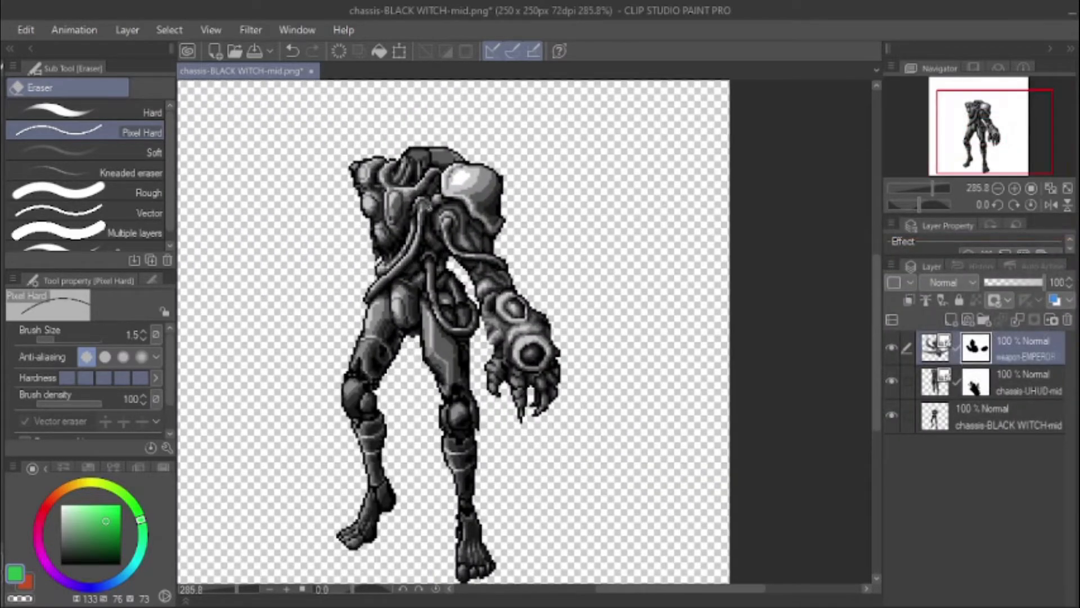
{"action": "left_click_drag", "start_coordinate": [444, 283], "coordinate": [438, 341]}
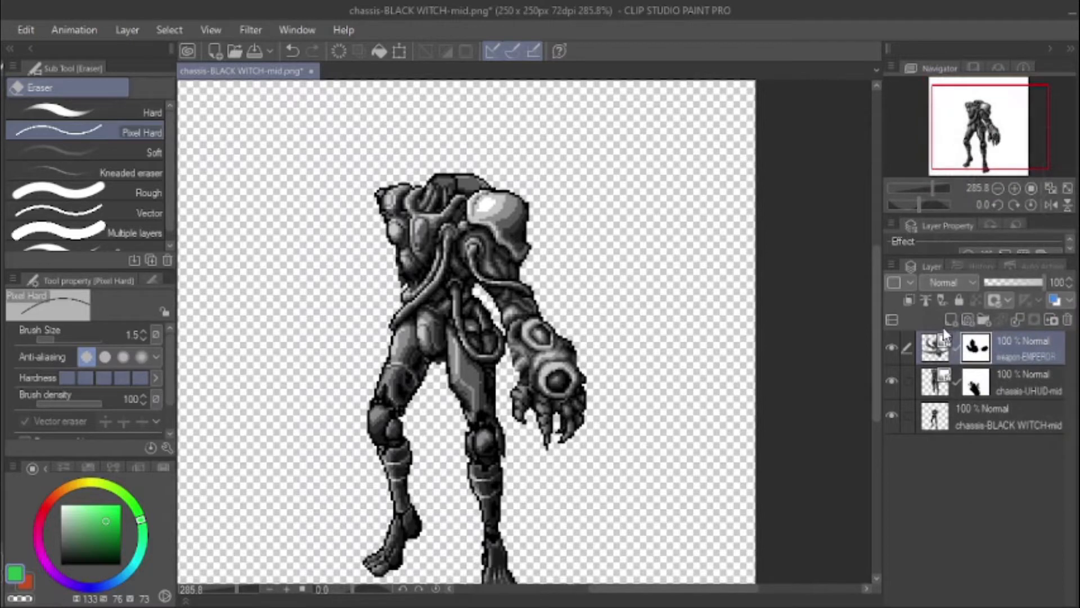
{"action": "left_click", "coordinate": [950, 319]}
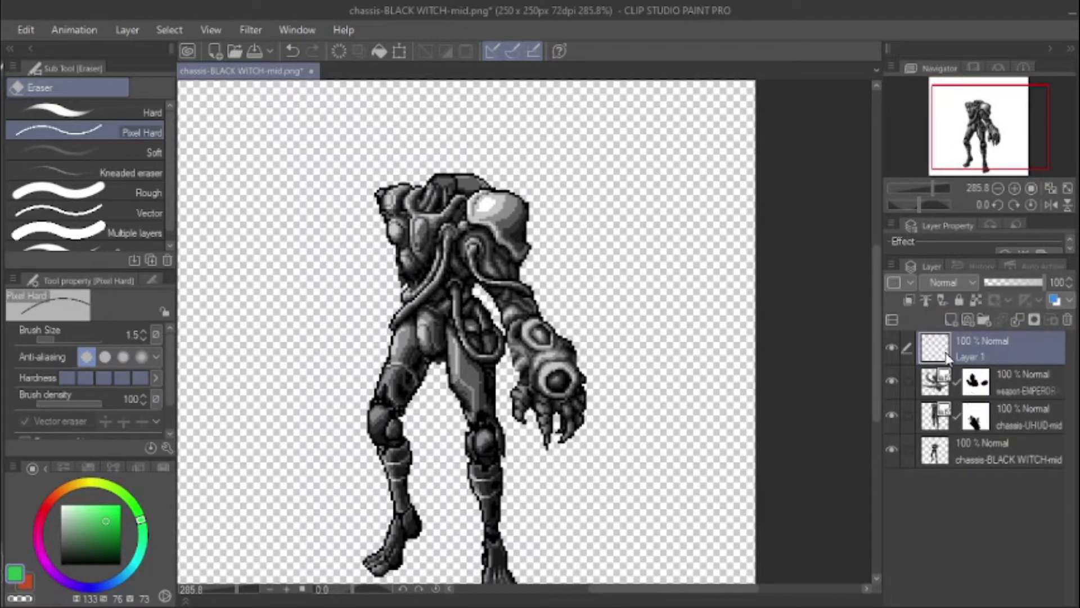
{"action": "key", "text": "p"}
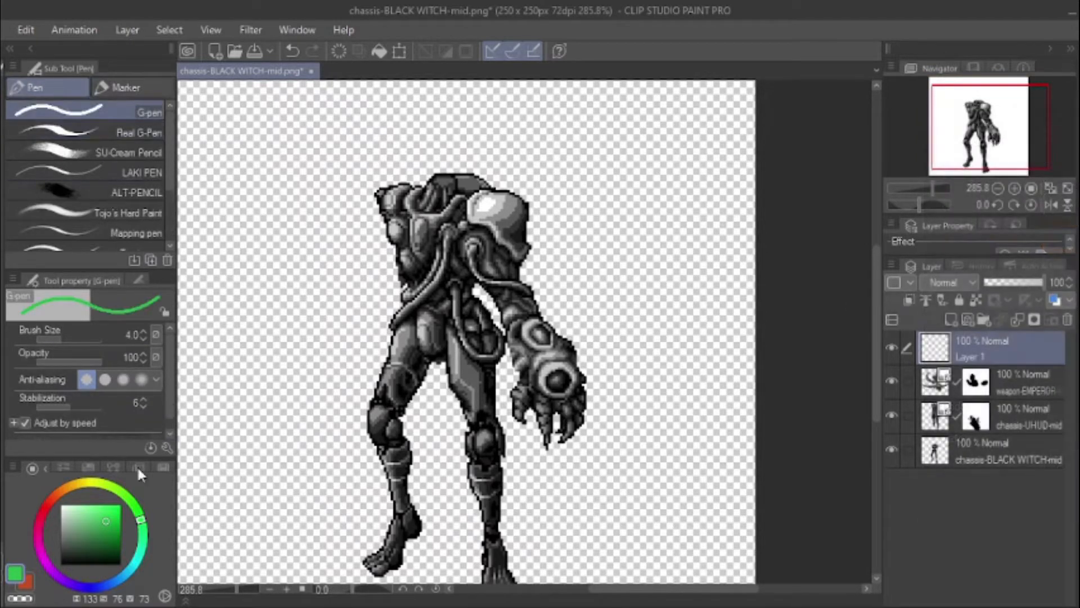
Step: Outline the inner edge of the large hand in black on Layer 1, using the G-pen at size 0.7
{"action": "left_click", "coordinate": [60, 563]}
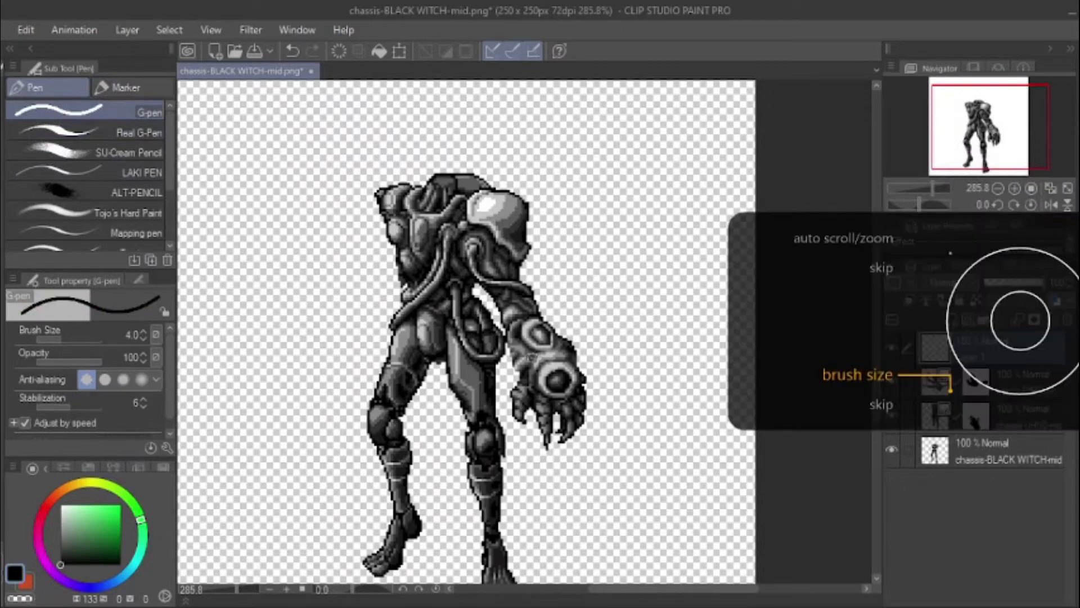
{"action": "scroll", "coordinate": [516, 338], "scroll_direction": "up", "scroll_amount": 2}
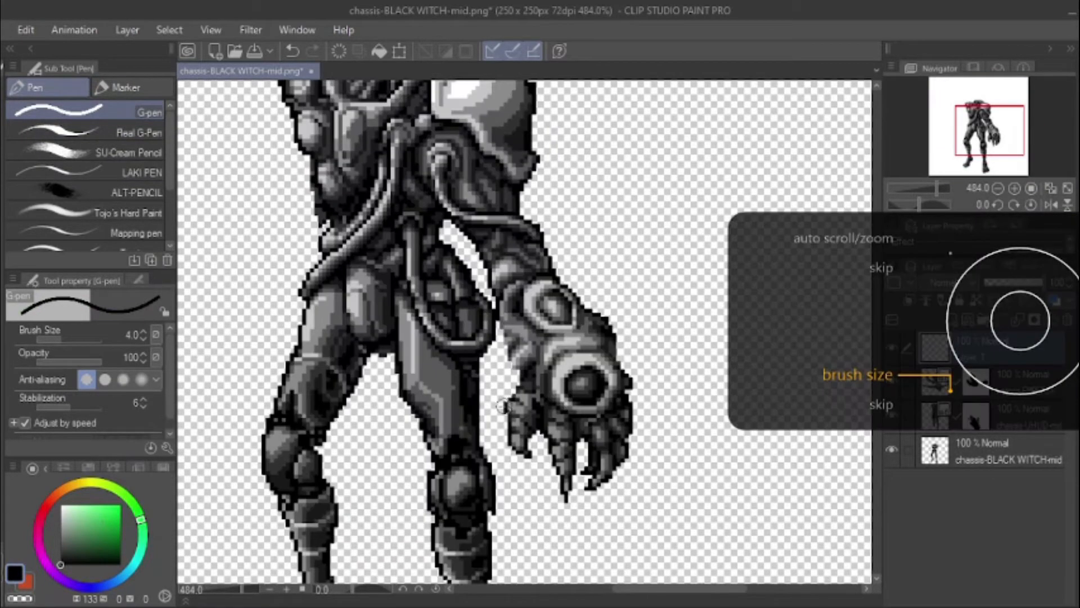
{"action": "key", "text": "bracketleft"}
{"action": "key", "text": "bracketleft"}
{"action": "key", "text": "bracketleft"}
{"action": "key", "text": "bracketleft"}
{"action": "key", "text": "bracketleft"}
{"action": "key", "text": "bracketleft"}
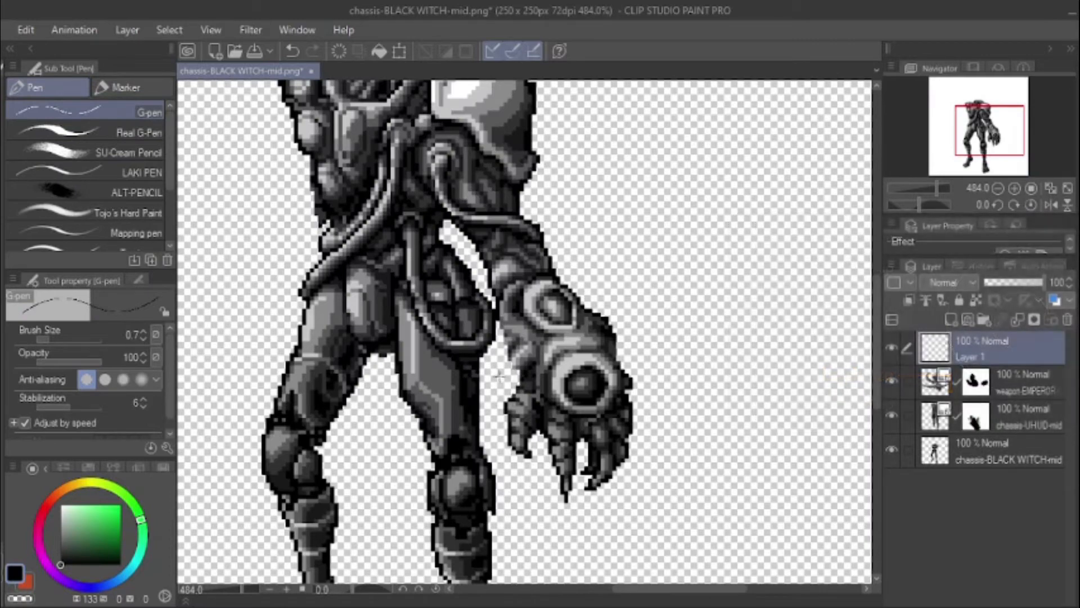
{"action": "left_click_drag", "start_coordinate": [525, 375], "coordinate": [523, 386]}
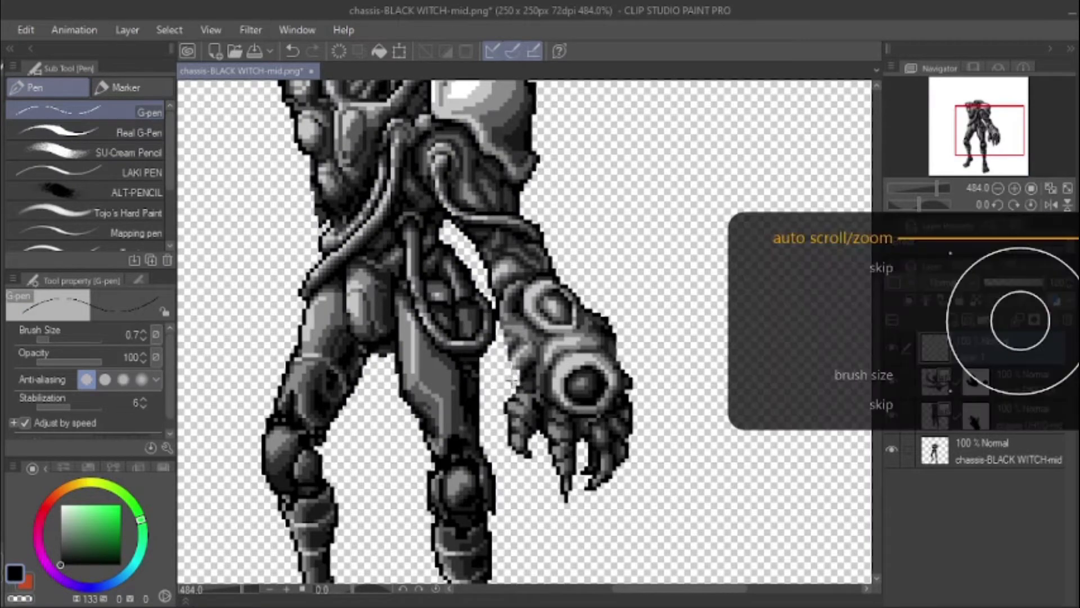
{"action": "scroll", "coordinate": [511, 383], "scroll_direction": "up", "scroll_amount": 4}
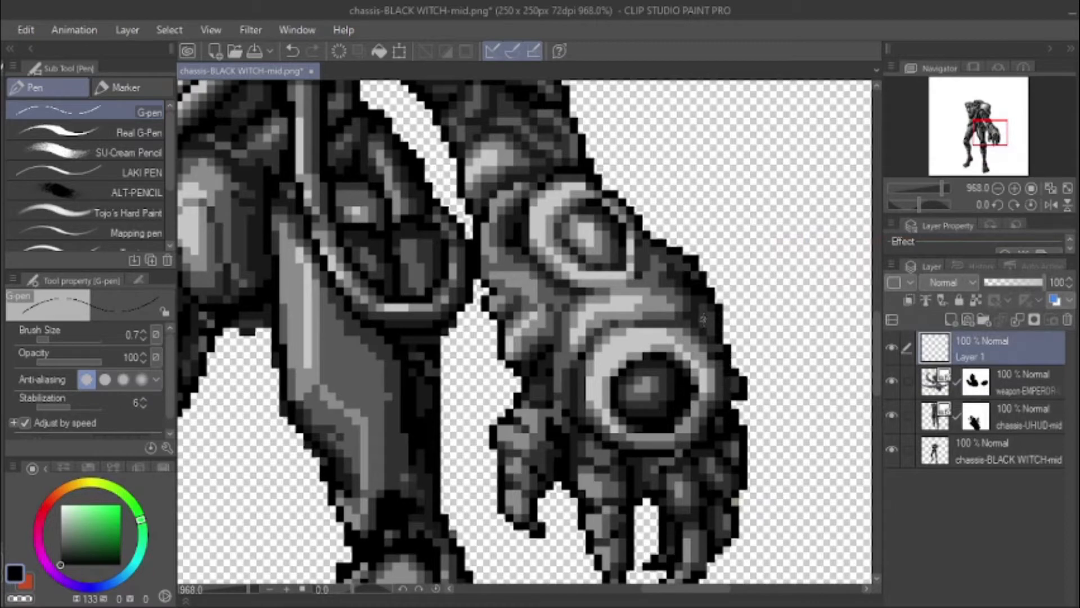
Step: Select Layer 1 and the weapon layer together and nudge the large arm several pixels to the right, away from the torso
{"action": "scroll", "coordinate": [599, 415], "scroll_direction": "down", "scroll_amount": 8}
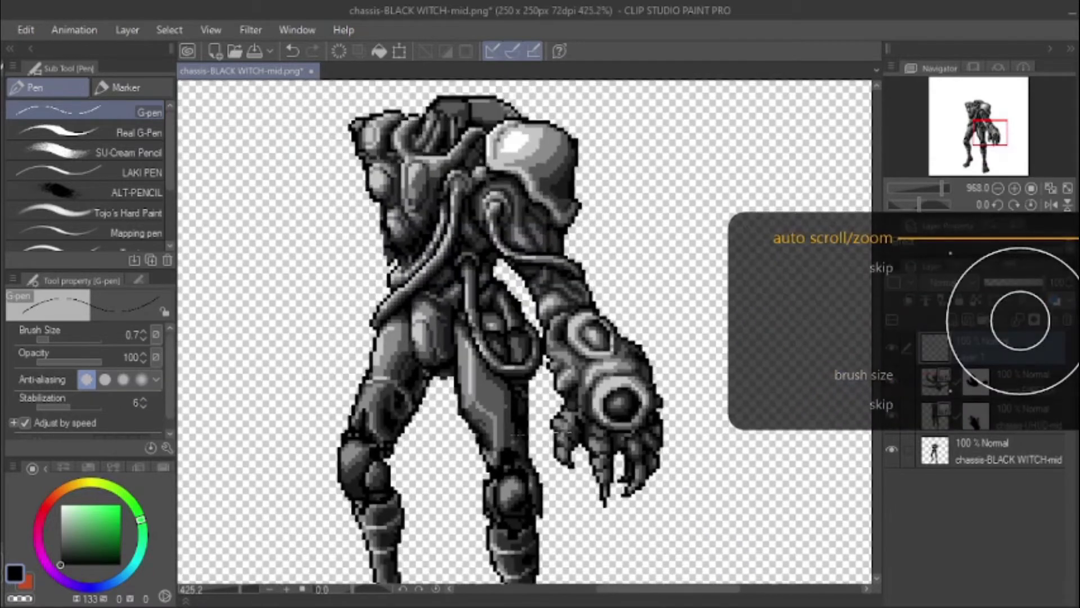
{"action": "scroll", "coordinate": [473, 423], "scroll_direction": "down", "scroll_amount": 3}
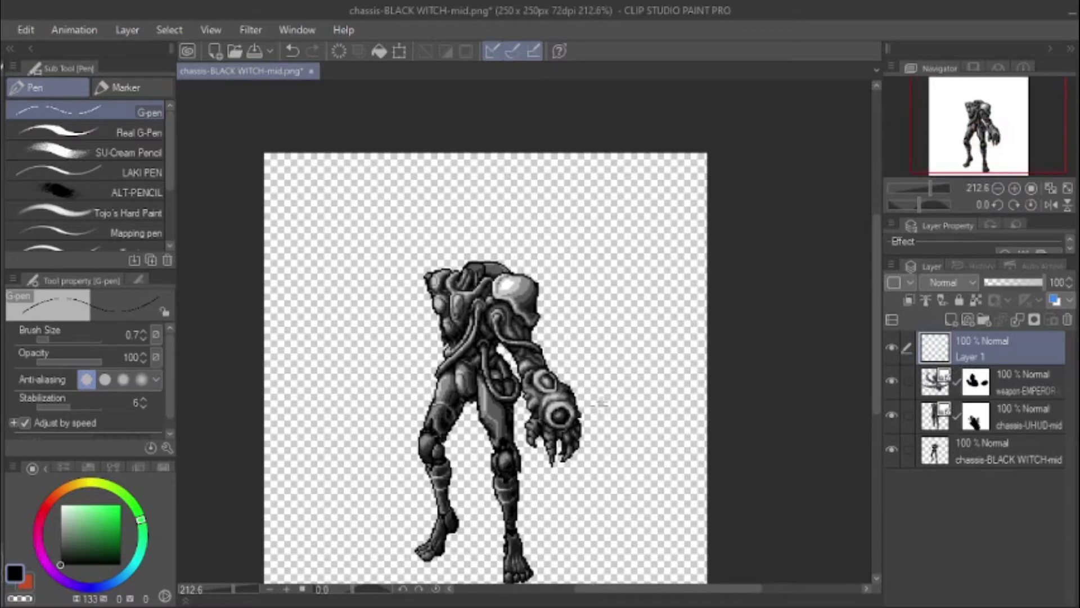
{"action": "scroll", "coordinate": [498, 337], "scroll_direction": "up", "scroll_amount": 3}
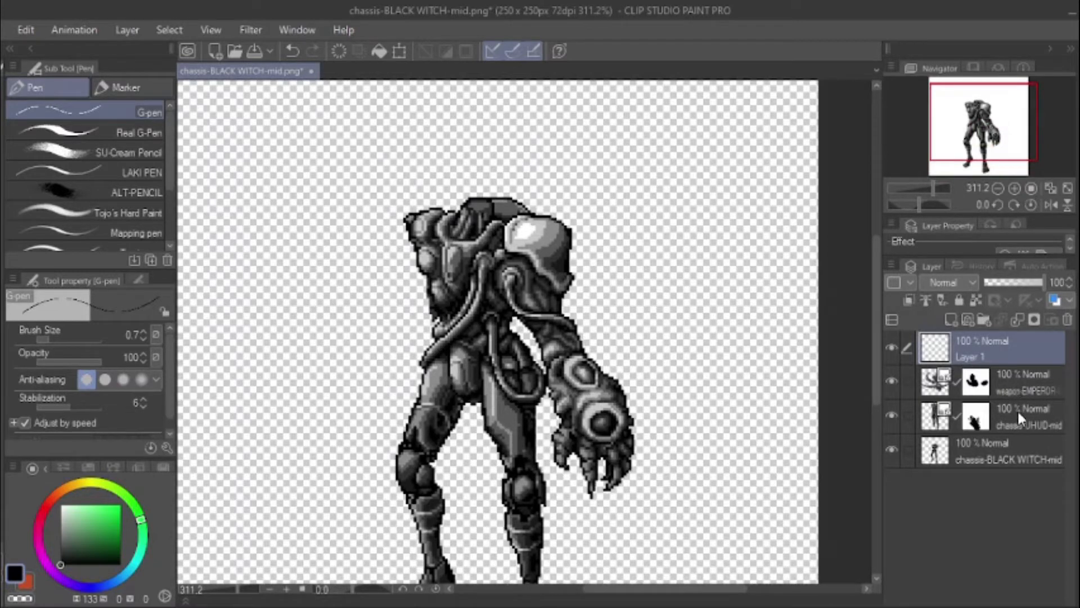
{"action": "left_click", "coordinate": [1021, 383], "text": "ctrl"}
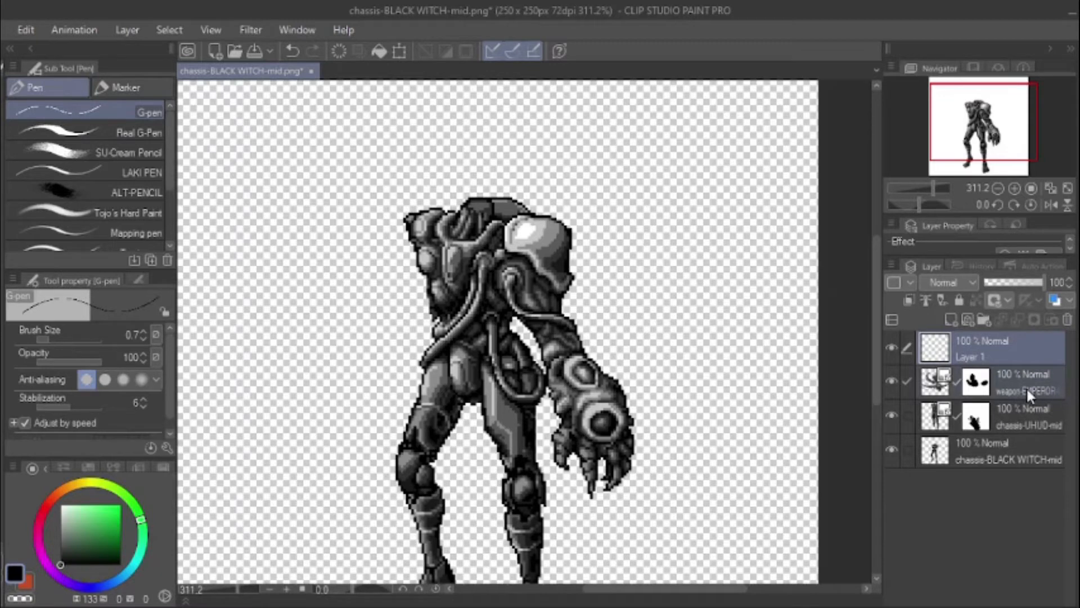
{"action": "key", "text": "ctrl+t"}
{"action": "key", "text": "Right"}
{"action": "key", "text": "Right"}
{"action": "key", "text": "Right"}
{"action": "key", "text": "Right"}
{"action": "key", "text": "Right"}
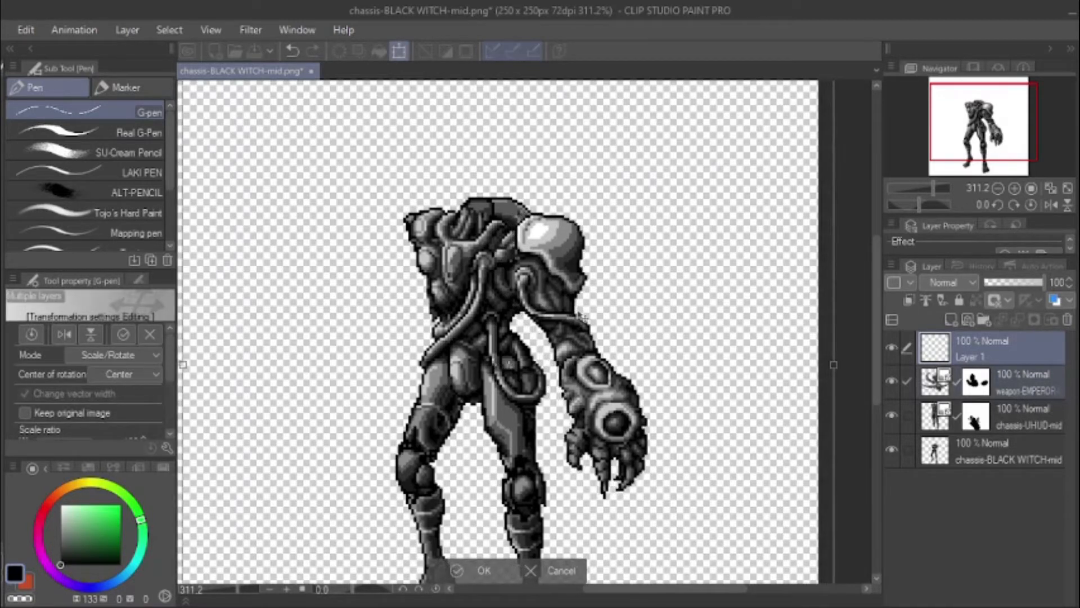
{"action": "key", "text": "Right"}
{"action": "key", "text": "Left"}
{"action": "key", "text": "Right"}
{"action": "key", "text": "Left"}
{"action": "key", "text": "Left"}
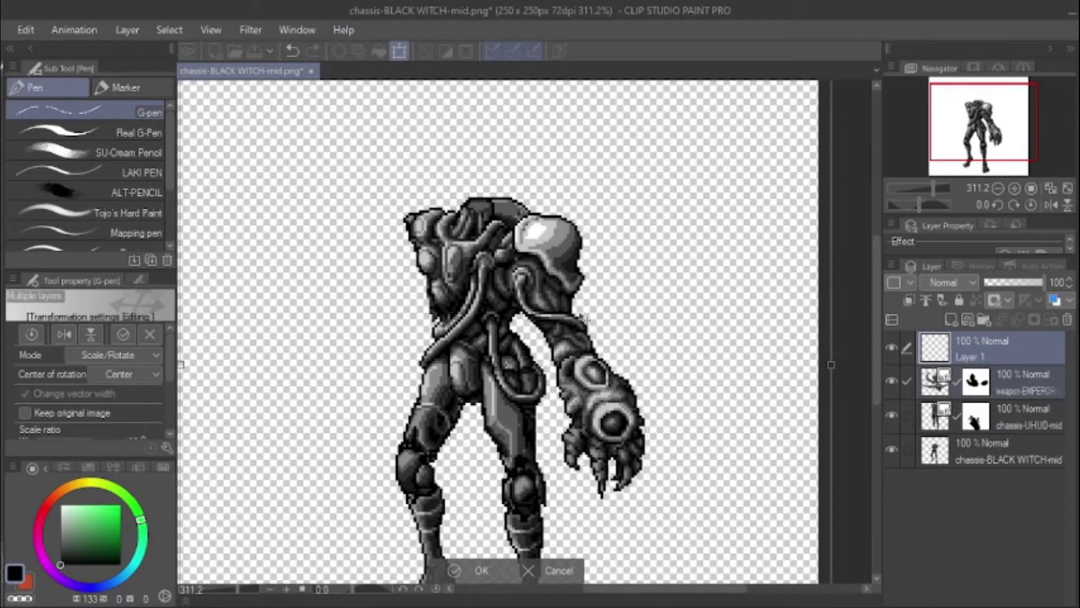
{"action": "key", "text": "Right"}
{"action": "key", "text": "Right"}
{"action": "key", "text": "Right"}
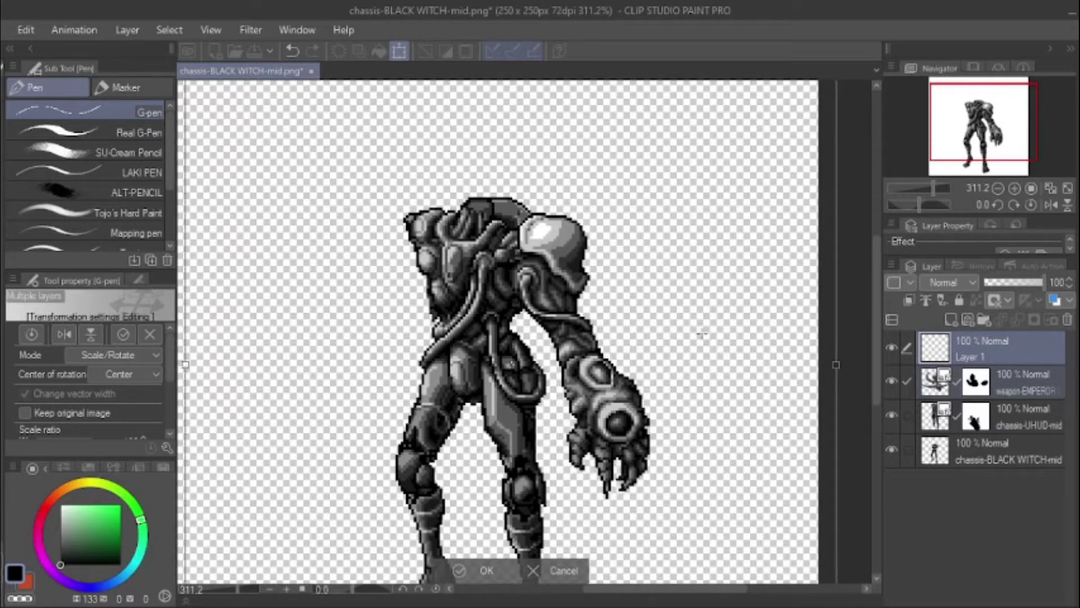
{"action": "key", "text": "Return"}
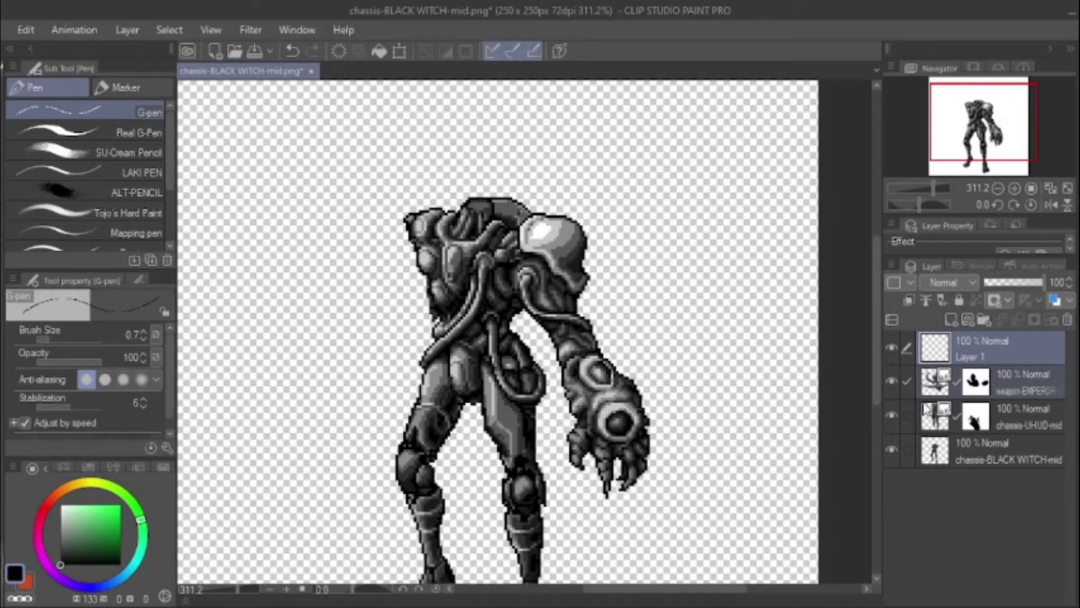
Step: Compare the figure with chassis-UHUD-mid hidden and shown, and move the chassis-BLACK WITCH-mid layer above it
{"action": "left_click", "coordinate": [893, 411]}
{"action": "left_click", "coordinate": [894, 410]}
{"action": "left_click", "coordinate": [895, 410]}
{"action": "left_click", "coordinate": [896, 410]}
{"action": "left_click", "coordinate": [894, 415]}
{"action": "left_click", "coordinate": [896, 410]}
{"action": "left_click_drag", "start_coordinate": [980, 447], "coordinate": [980, 420]}
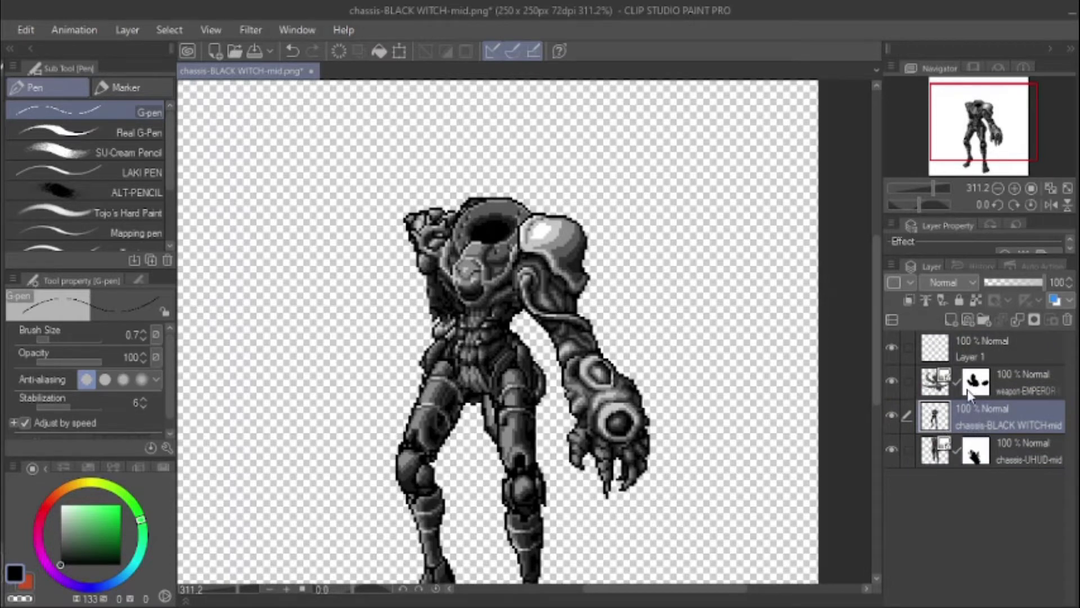
Step: Add a layer mask to chassis-BLACK WITCH-mid and erase small areas beside the far shoulder and in the chest with the size 1.5 Pixel Hard eraser
{"action": "left_click", "coordinate": [1034, 319]}
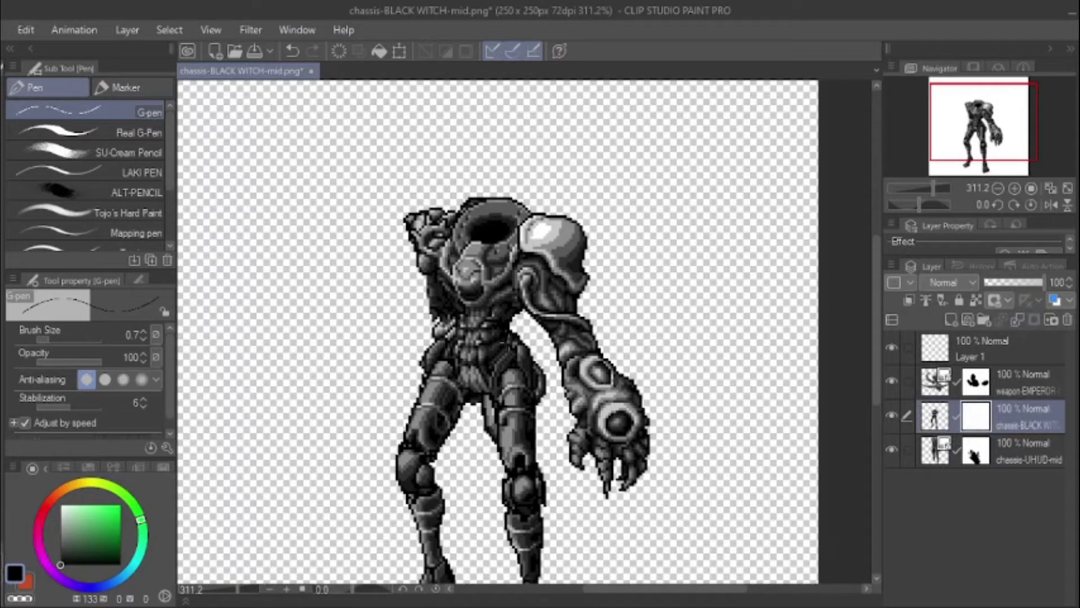
{"action": "key", "text": "e"}
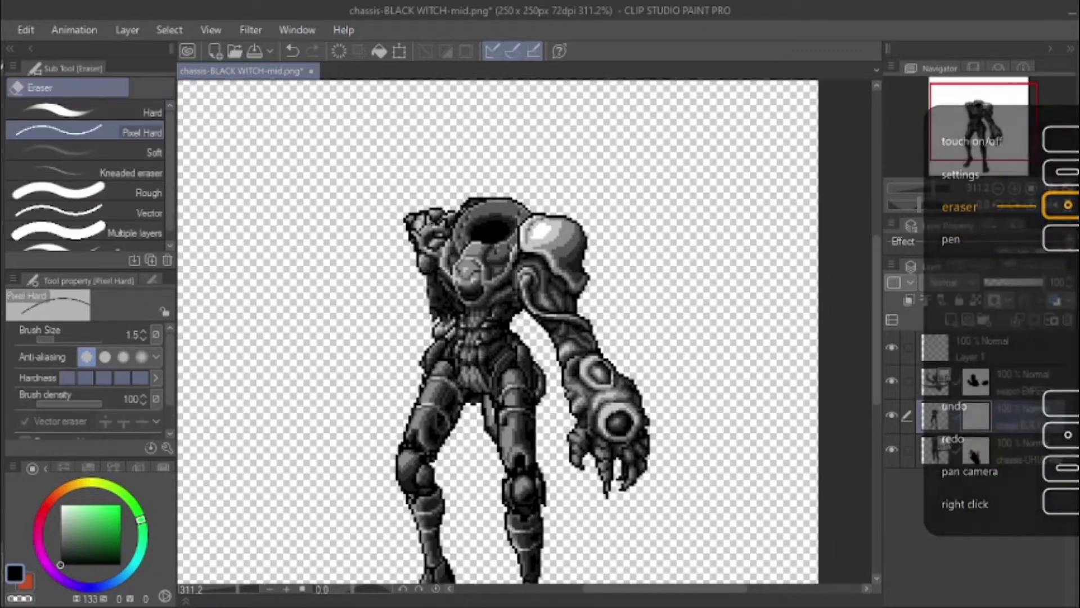
{"action": "scroll", "coordinate": [442, 245], "scroll_direction": "up", "scroll_amount": 6}
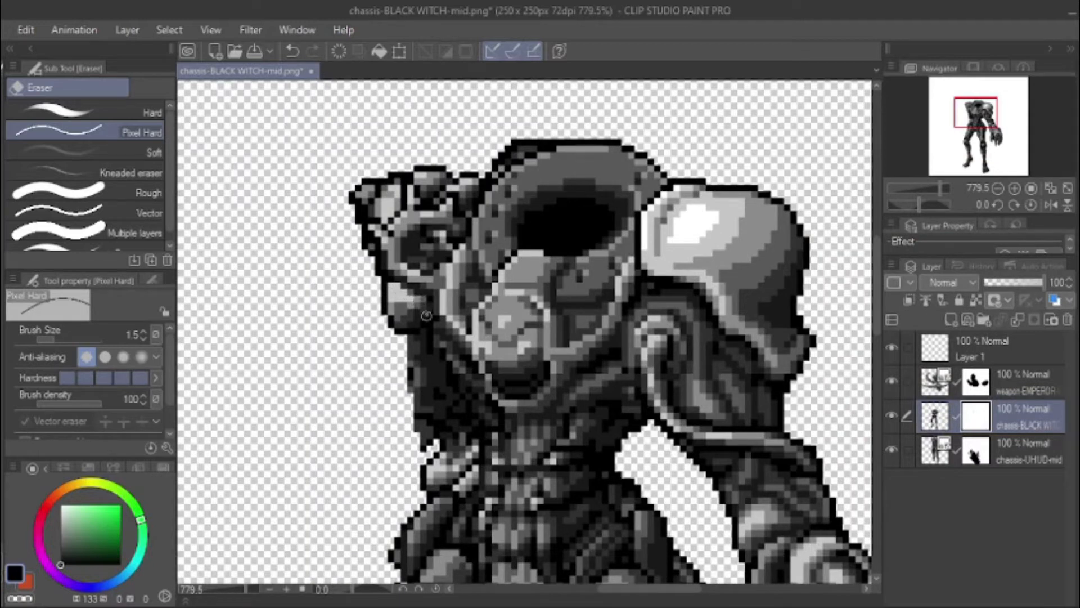
{"action": "left_click_drag", "start_coordinate": [412, 310], "coordinate": [393, 320]}
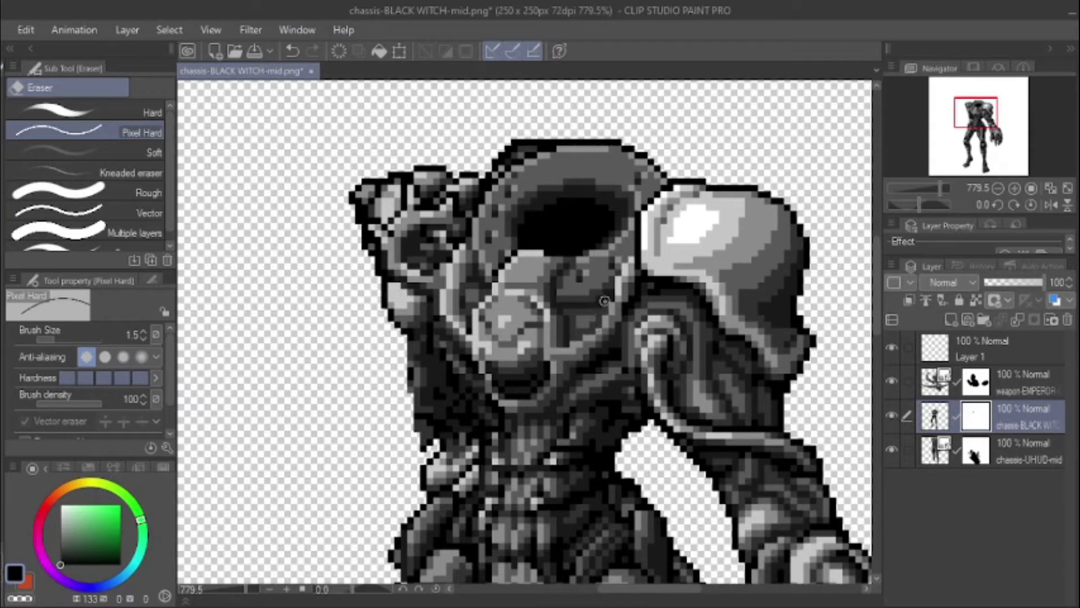
{"action": "left_click_drag", "start_coordinate": [604, 301], "coordinate": [593, 315]}
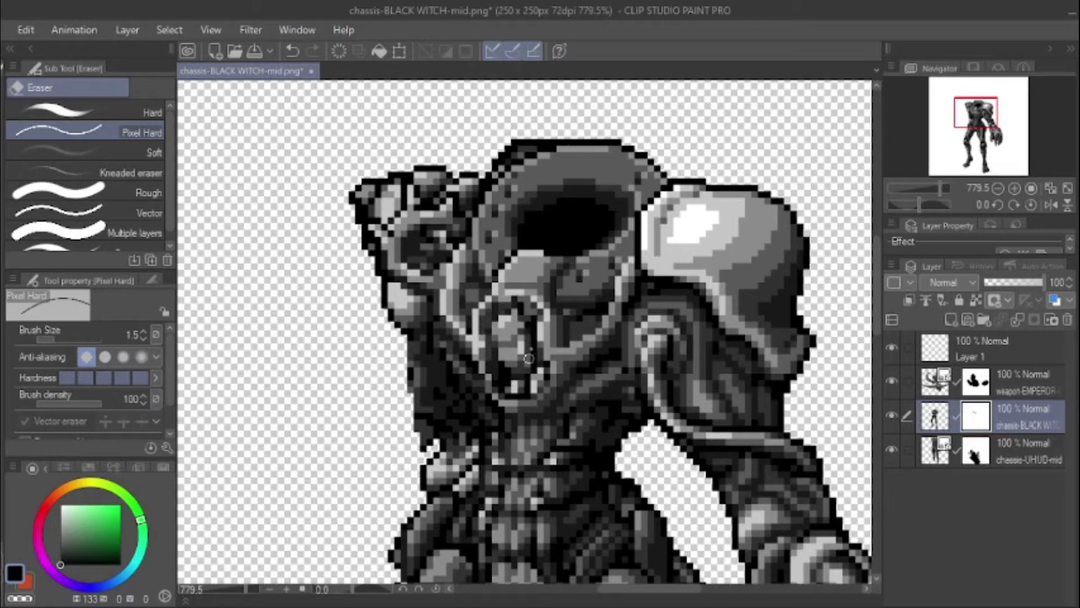
{"action": "left_click_drag", "start_coordinate": [525, 357], "coordinate": [502, 323]}
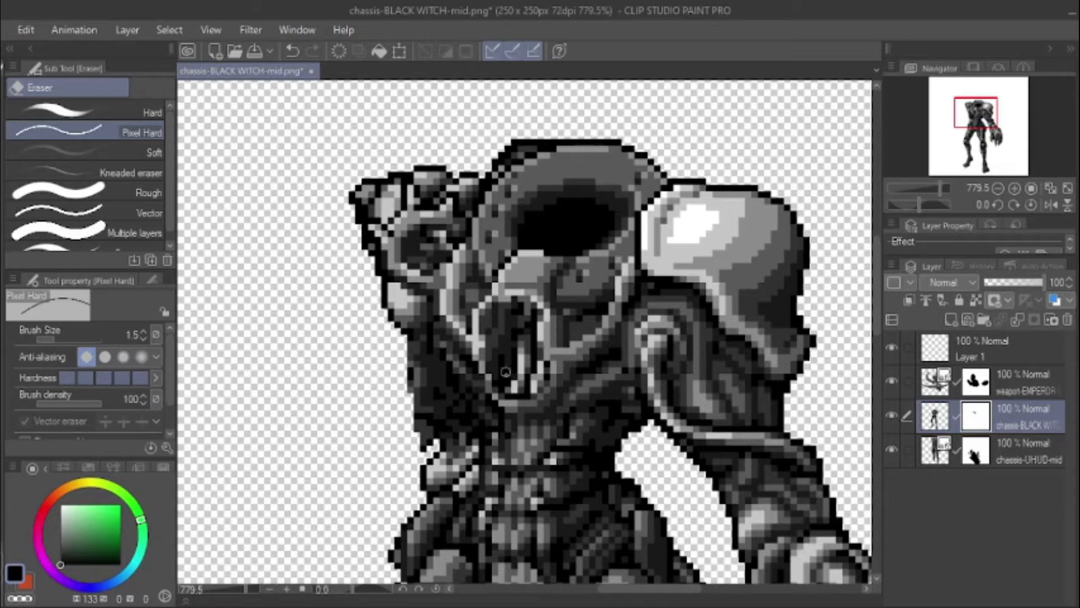
Step: Enlarge the Pixel Hard eraser to size 5 and mask the torso's side below the chest near the large arm, undoing the last stroke
{"action": "scroll", "coordinate": [602, 390], "scroll_direction": "down", "scroll_amount": 3}
{"action": "scroll", "coordinate": [601, 391], "scroll_direction": "up", "scroll_amount": 4}
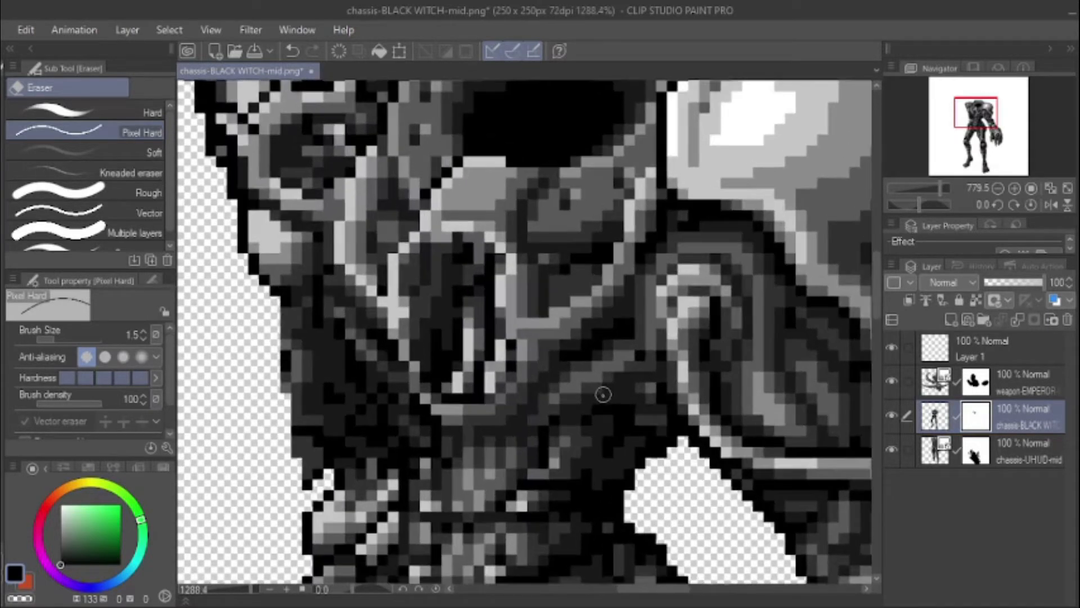
{"action": "scroll", "coordinate": [601, 391], "scroll_direction": "down", "scroll_amount": 3}
{"action": "left_click_drag", "start_coordinate": [579, 463], "coordinate": [526, 343]}
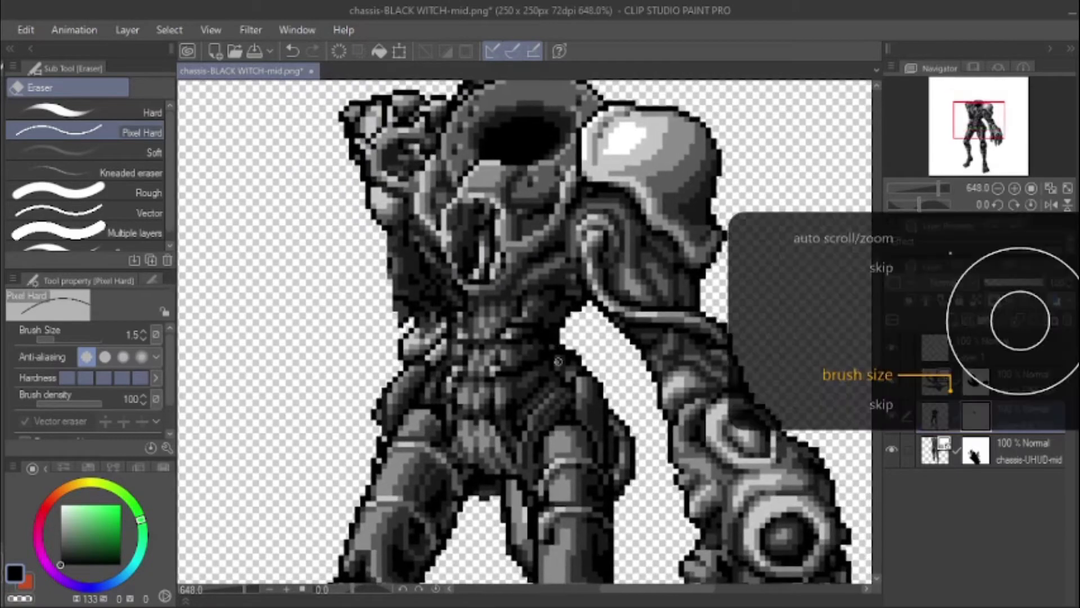
{"action": "key", "text": "bracketright"}
{"action": "key", "text": "bracketright"}
{"action": "key", "text": "bracketright"}
{"action": "key", "text": "bracketright"}
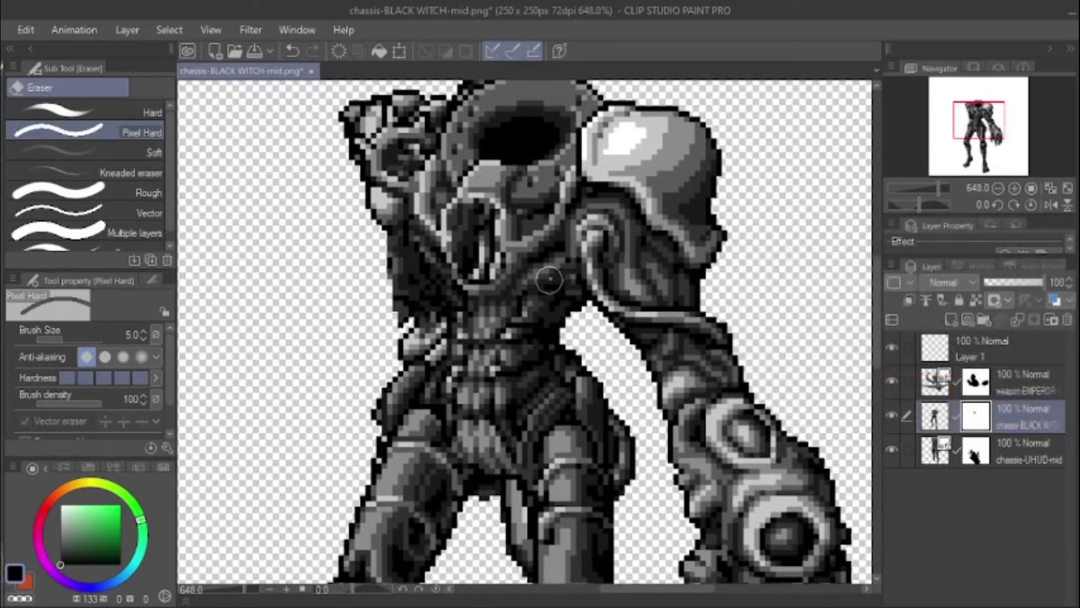
{"action": "mouse_move", "coordinate": [555, 270]}
{"action": "left_mouse_down"}
{"action": "mouse_move", "coordinate": [532, 301]}
{"action": "mouse_move", "coordinate": [553, 268]}
{"action": "mouse_move", "coordinate": [533, 322]}
{"action": "mouse_move", "coordinate": [549, 309]}
{"action": "mouse_move", "coordinate": [543, 333]}
{"action": "mouse_move", "coordinate": [568, 316]}
{"action": "left_mouse_up"}
{"action": "key", "text": "ctrl+z"}
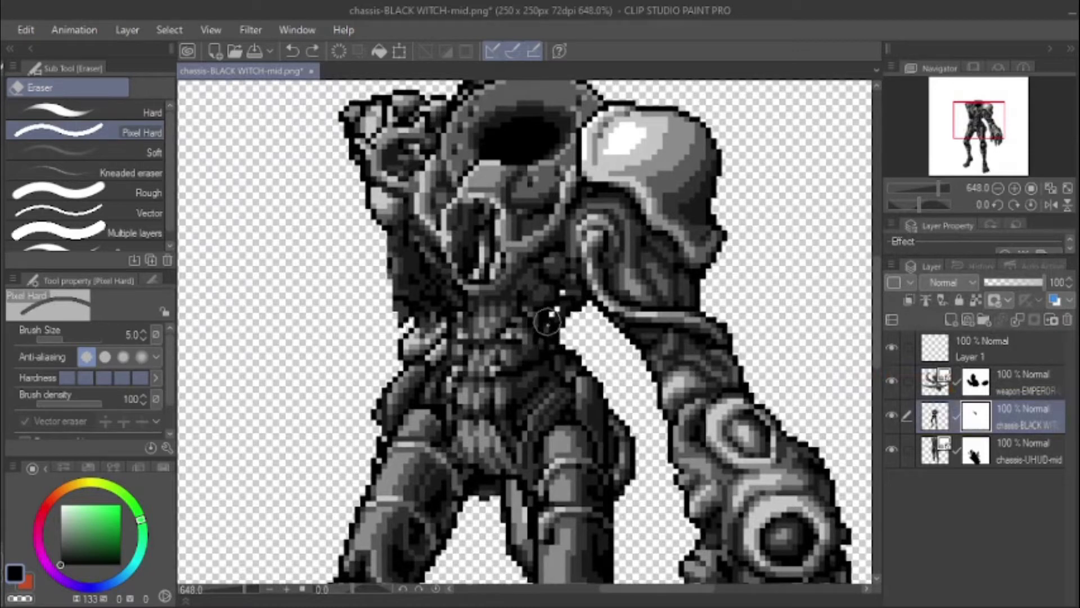
Step: Erase the Black Witch groin and the thigh beside the large arm on the mask down to the knee, undoing the last two strokes
{"action": "mouse_move", "coordinate": [550, 277]}
{"action": "left_mouse_down"}
{"action": "mouse_move", "coordinate": [520, 330]}
{"action": "mouse_move", "coordinate": [518, 347]}
{"action": "mouse_move", "coordinate": [529, 317]}
{"action": "mouse_move", "coordinate": [531, 369]}
{"action": "mouse_move", "coordinate": [540, 356]}
{"action": "mouse_move", "coordinate": [556, 369]}
{"action": "mouse_move", "coordinate": [528, 426]}
{"action": "mouse_move", "coordinate": [555, 397]}
{"action": "mouse_move", "coordinate": [521, 441]}
{"action": "mouse_move", "coordinate": [549, 404]}
{"action": "mouse_move", "coordinate": [530, 438]}
{"action": "mouse_move", "coordinate": [540, 426]}
{"action": "mouse_move", "coordinate": [554, 365]}
{"action": "mouse_move", "coordinate": [504, 318]}
{"action": "mouse_move", "coordinate": [490, 352]}
{"action": "mouse_move", "coordinate": [501, 306]}
{"action": "mouse_move", "coordinate": [480, 346]}
{"action": "mouse_move", "coordinate": [493, 292]}
{"action": "mouse_move", "coordinate": [492, 337]}
{"action": "mouse_move", "coordinate": [473, 334]}
{"action": "mouse_move", "coordinate": [477, 294]}
{"action": "mouse_move", "coordinate": [436, 320]}
{"action": "mouse_move", "coordinate": [425, 287]}
{"action": "mouse_move", "coordinate": [439, 279]}
{"action": "mouse_move", "coordinate": [434, 263]}
{"action": "mouse_move", "coordinate": [454, 294]}
{"action": "mouse_move", "coordinate": [483, 295]}
{"action": "mouse_move", "coordinate": [446, 274]}
{"action": "mouse_move", "coordinate": [490, 330]}
{"action": "mouse_move", "coordinate": [448, 304]}
{"action": "mouse_move", "coordinate": [523, 367]}
{"action": "mouse_move", "coordinate": [522, 435]}
{"action": "mouse_move", "coordinate": [512, 415]}
{"action": "mouse_move", "coordinate": [524, 461]}
{"action": "mouse_move", "coordinate": [535, 404]}
{"action": "mouse_move", "coordinate": [533, 471]}
{"action": "left_mouse_up"}
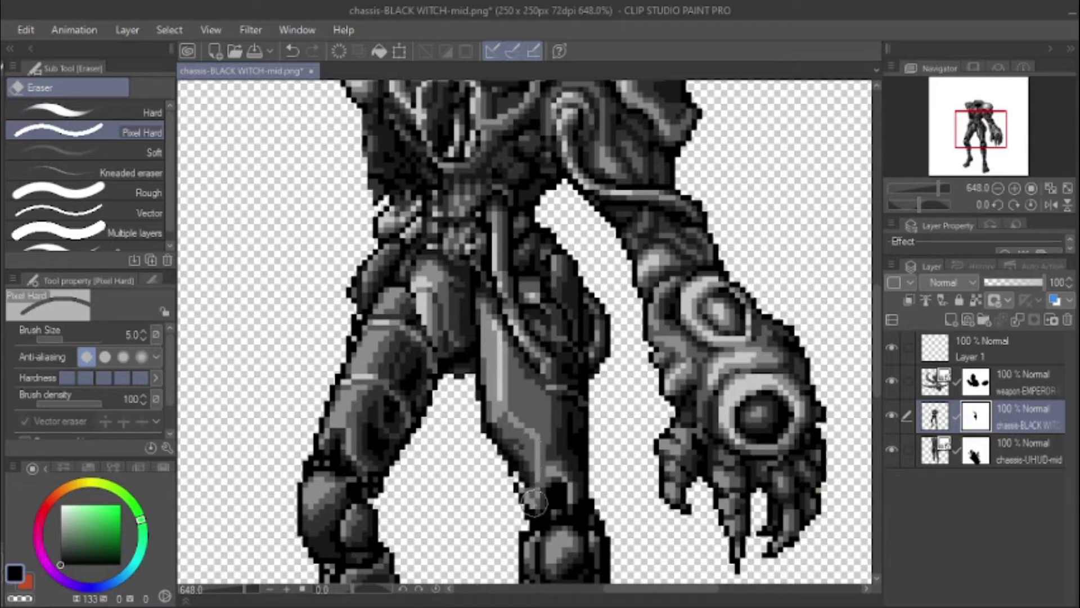
{"action": "key", "text": "ctrl+z"}
{"action": "key", "text": "ctrl+z"}
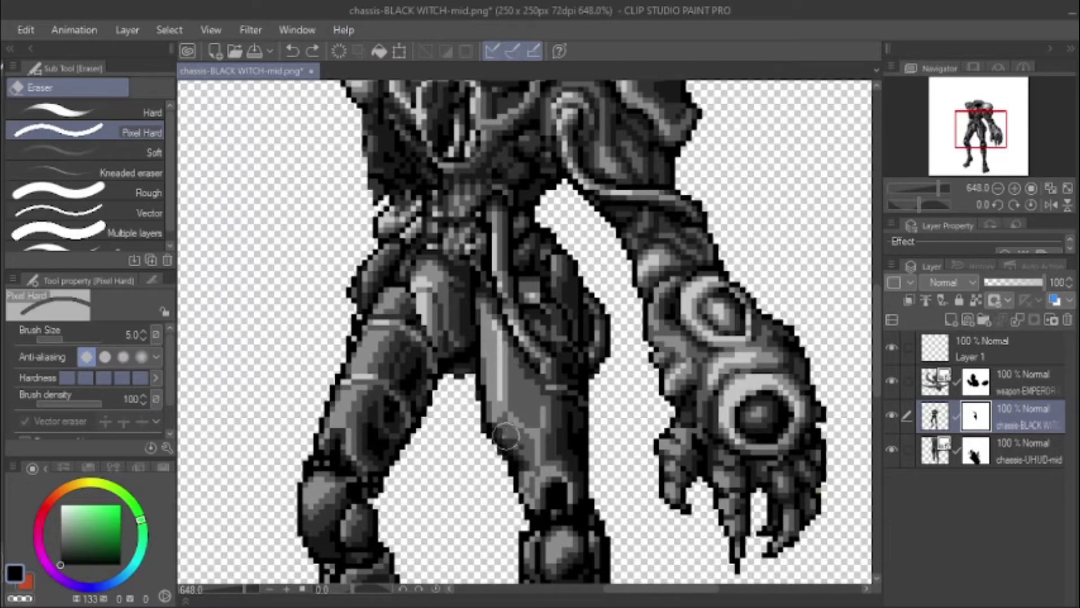
Step: Blend the opposite thigh on the Black Witch mask, alternating the size 5 Pixel Hard eraser and size 0.7 G-pen and undoing one eraser stroke
{"action": "left_click_drag", "start_coordinate": [531, 393], "coordinate": [652, 366]}
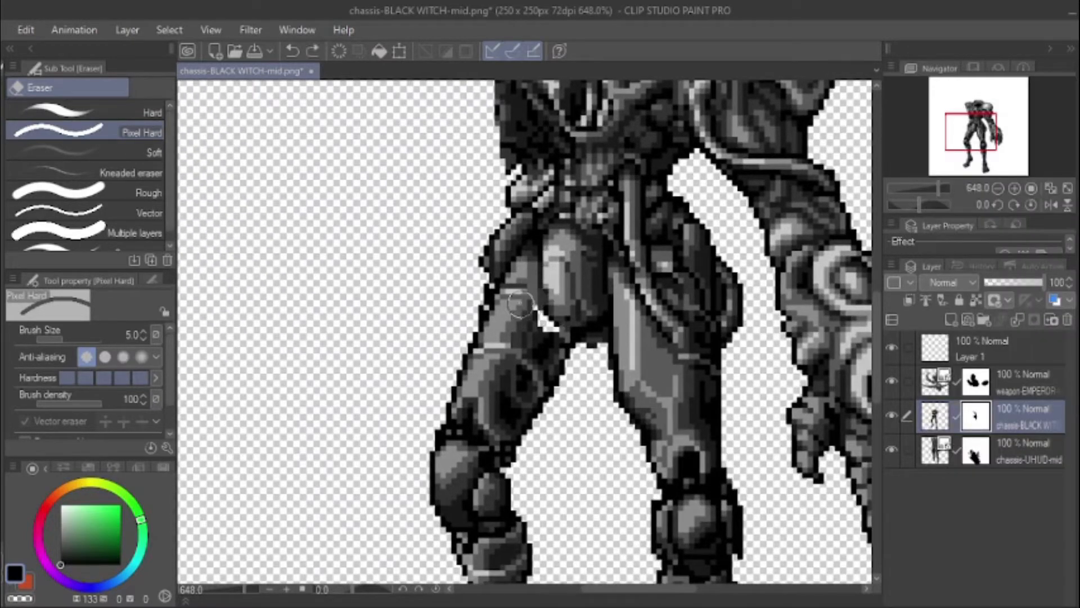
{"action": "mouse_move", "coordinate": [528, 243]}
{"action": "left_mouse_down"}
{"action": "mouse_move", "coordinate": [583, 316]}
{"action": "mouse_move", "coordinate": [557, 291]}
{"action": "mouse_move", "coordinate": [570, 336]}
{"action": "mouse_move", "coordinate": [538, 340]}
{"action": "left_mouse_up"}
{"action": "key", "text": "p"}
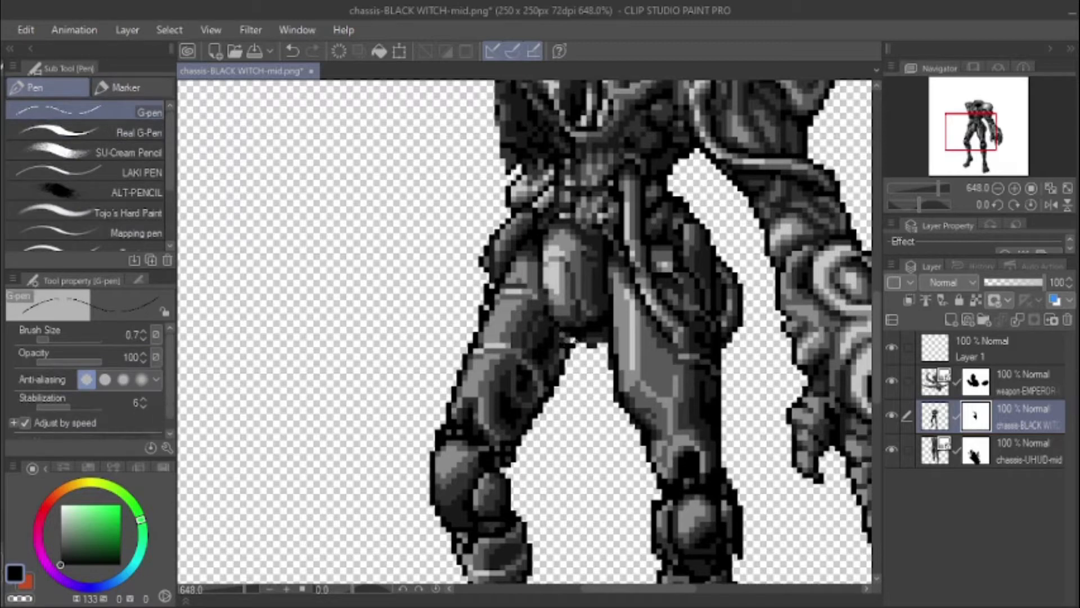
{"action": "key", "text": "e"}
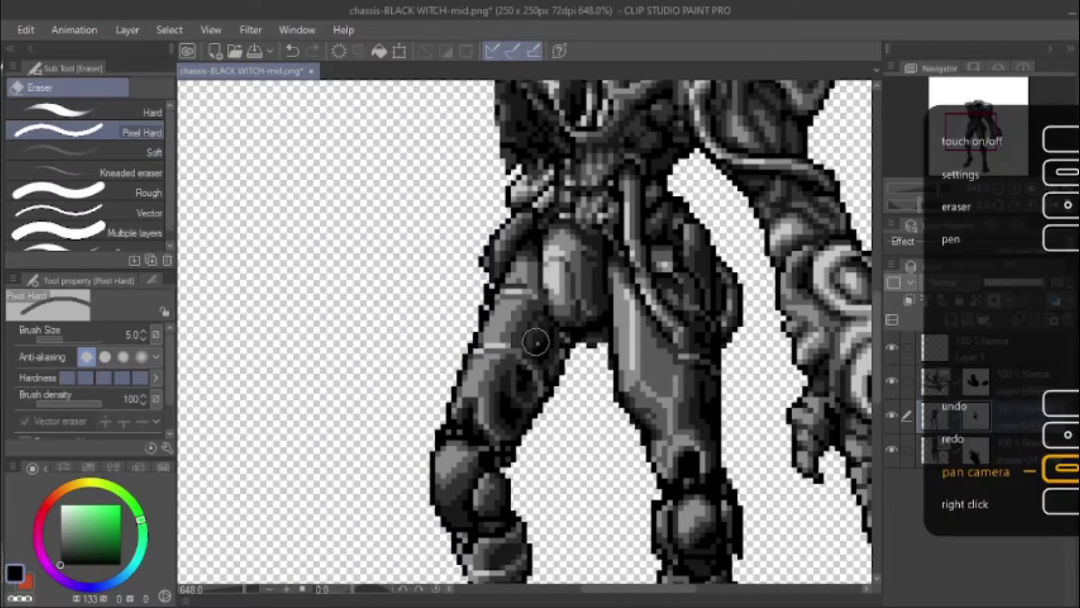
{"action": "mouse_move", "coordinate": [538, 344]}
{"action": "left_mouse_down"}
{"action": "mouse_move", "coordinate": [559, 392]}
{"action": "mouse_move", "coordinate": [562, 376]}
{"action": "mouse_move", "coordinate": [530, 393]}
{"action": "mouse_move", "coordinate": [522, 425]}
{"action": "mouse_move", "coordinate": [532, 360]}
{"action": "mouse_move", "coordinate": [522, 420]}
{"action": "left_mouse_up"}
{"action": "key", "text": "ctrl+z"}
{"action": "left_click_drag", "start_coordinate": [518, 322], "coordinate": [493, 380]}
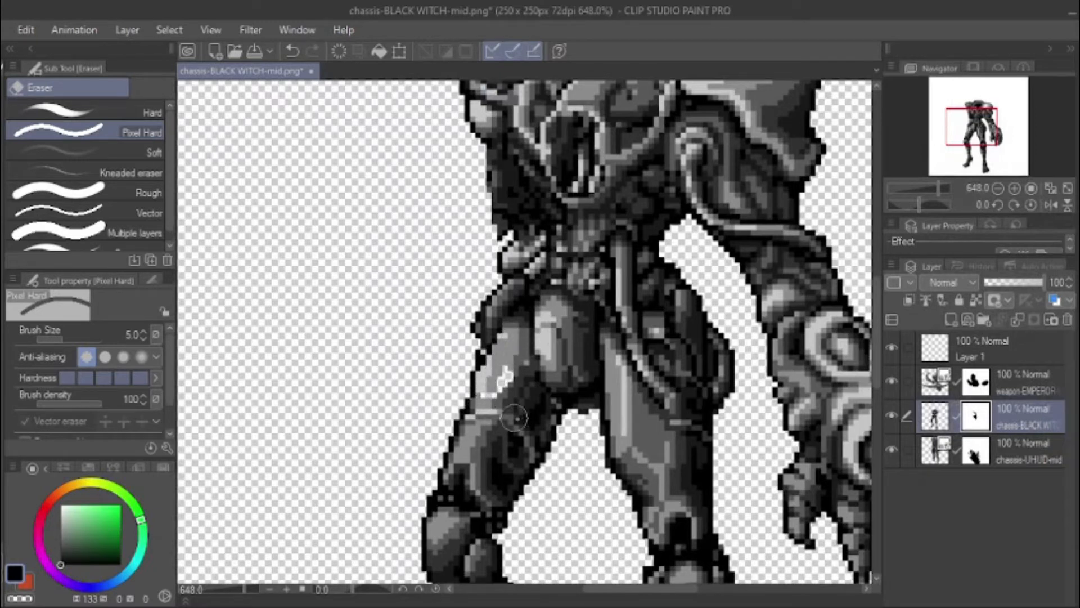
{"action": "key", "text": "p"}
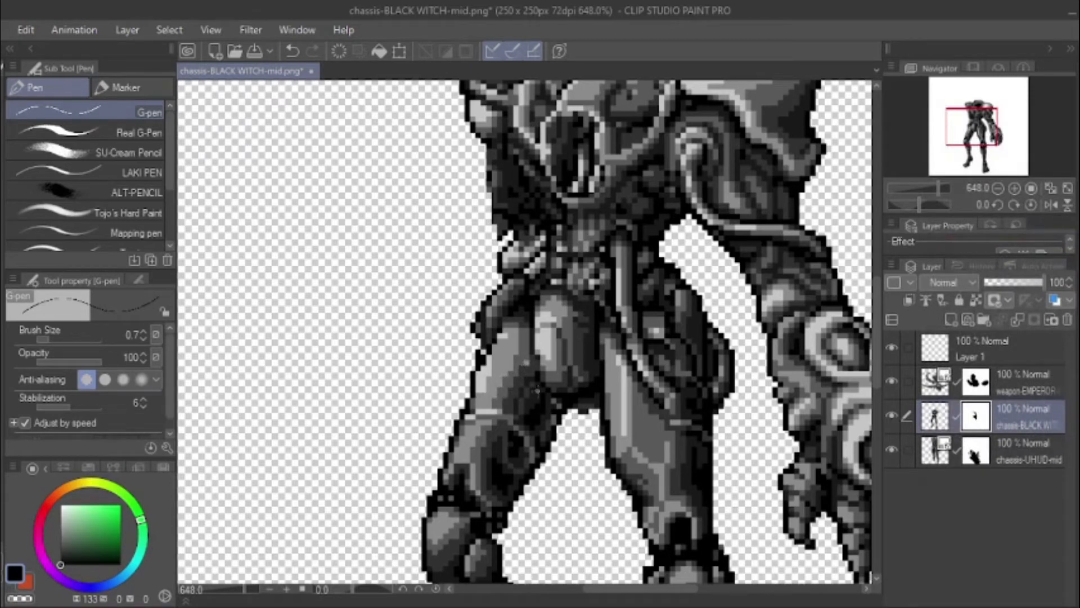
{"action": "left_click_drag", "start_coordinate": [572, 335], "coordinate": [494, 382]}
{"action": "left_click_drag", "start_coordinate": [500, 330], "coordinate": [487, 427]}
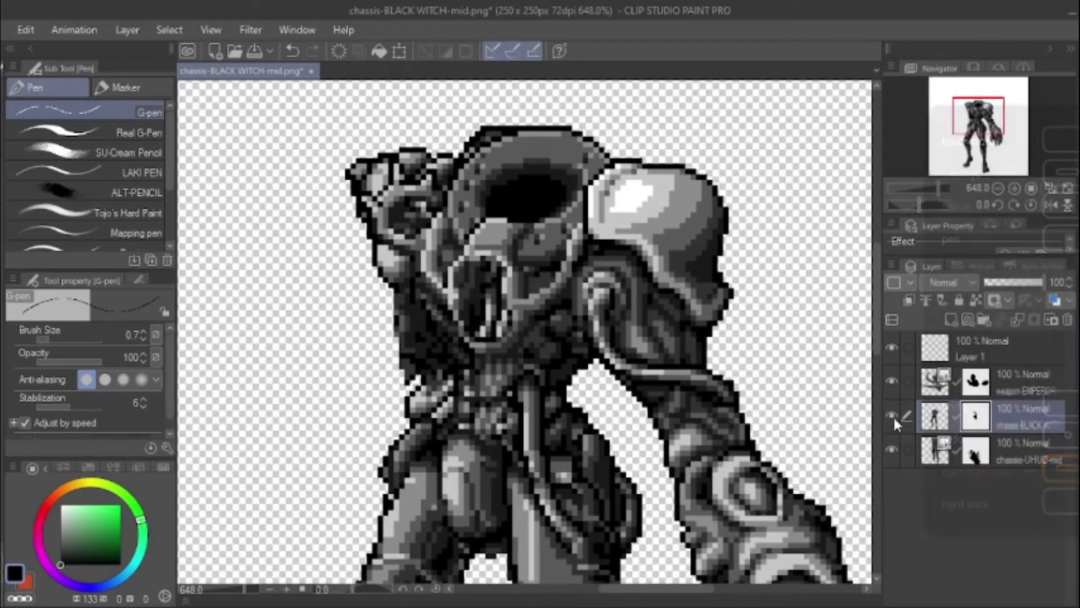
Step: Compare the torso with and without the chassis-BLACK WITCH-mid layer by repeatedly hiding and showing it
{"action": "left_click", "coordinate": [891, 414]}
{"action": "left_click", "coordinate": [891, 417]}
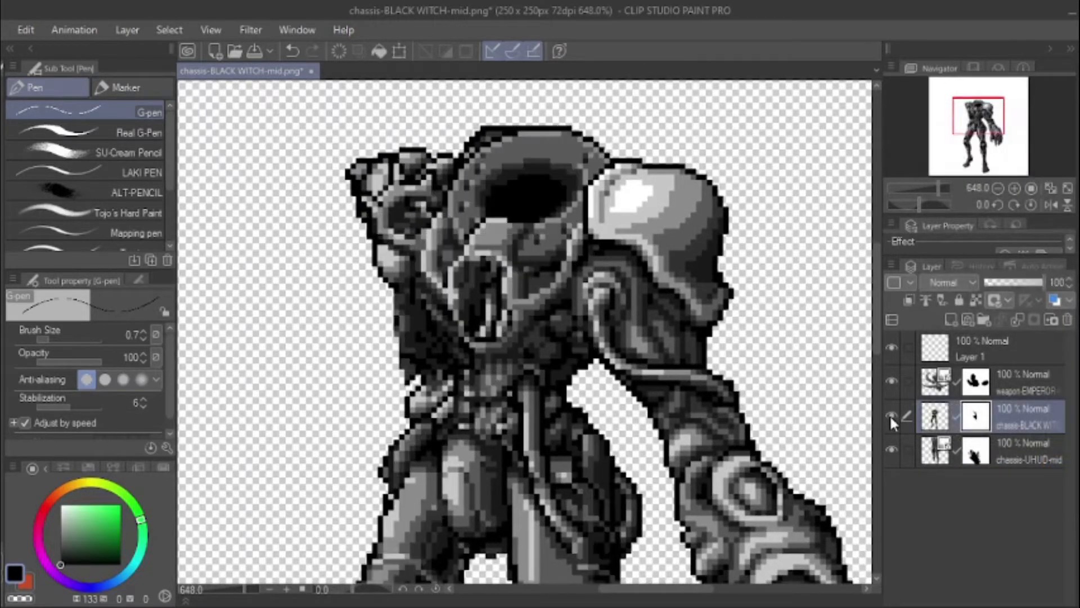
{"action": "left_click", "coordinate": [891, 414]}
{"action": "left_click", "coordinate": [892, 416]}
{"action": "left_click", "coordinate": [891, 414]}
{"action": "left_click", "coordinate": [892, 415]}
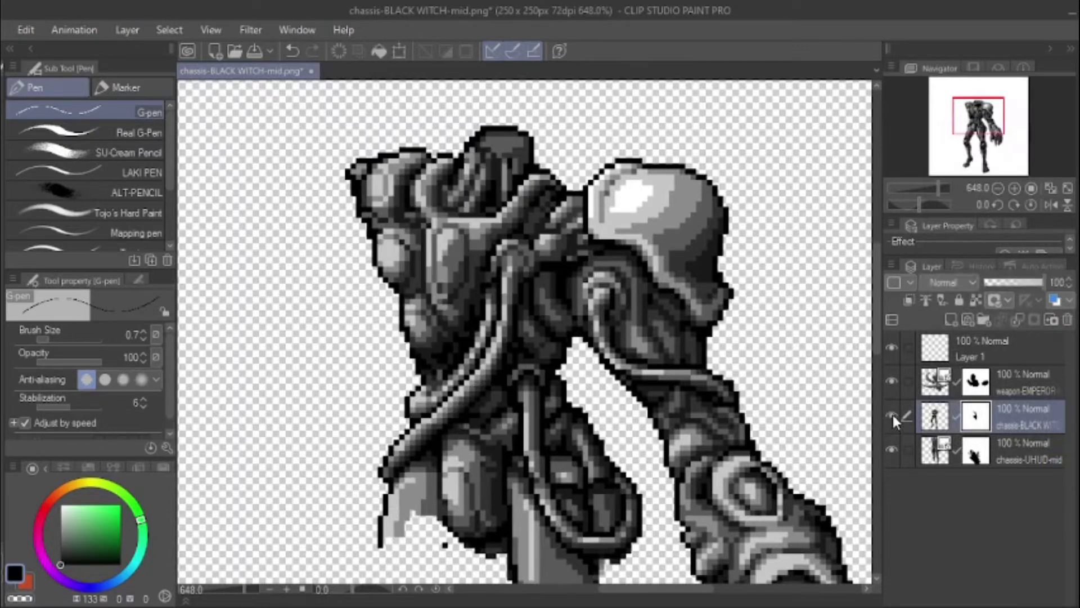
{"action": "left_click", "coordinate": [893, 414]}
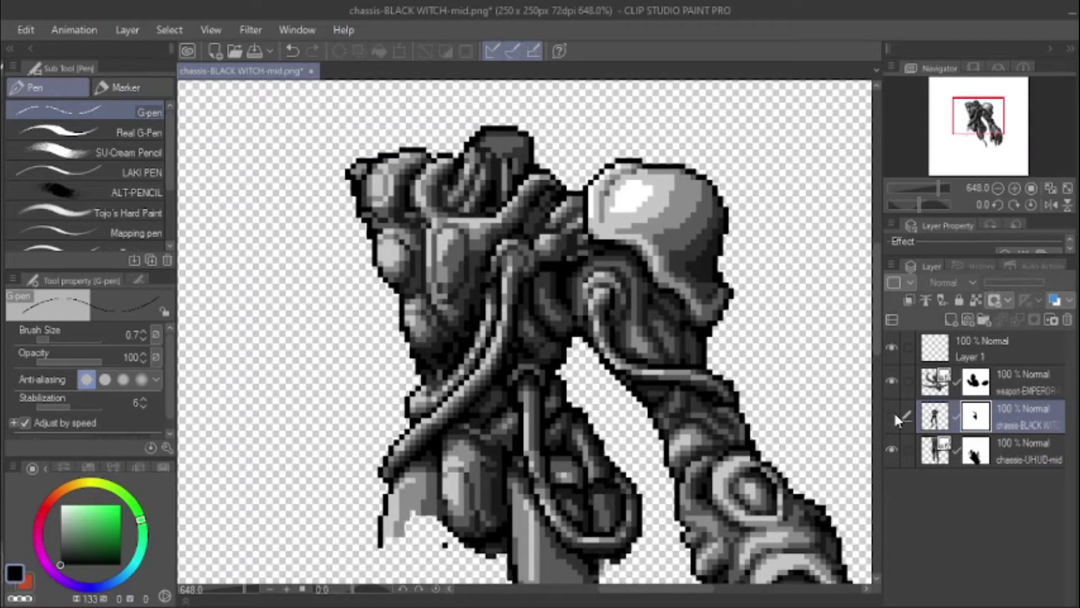
{"action": "left_click", "coordinate": [893, 414]}
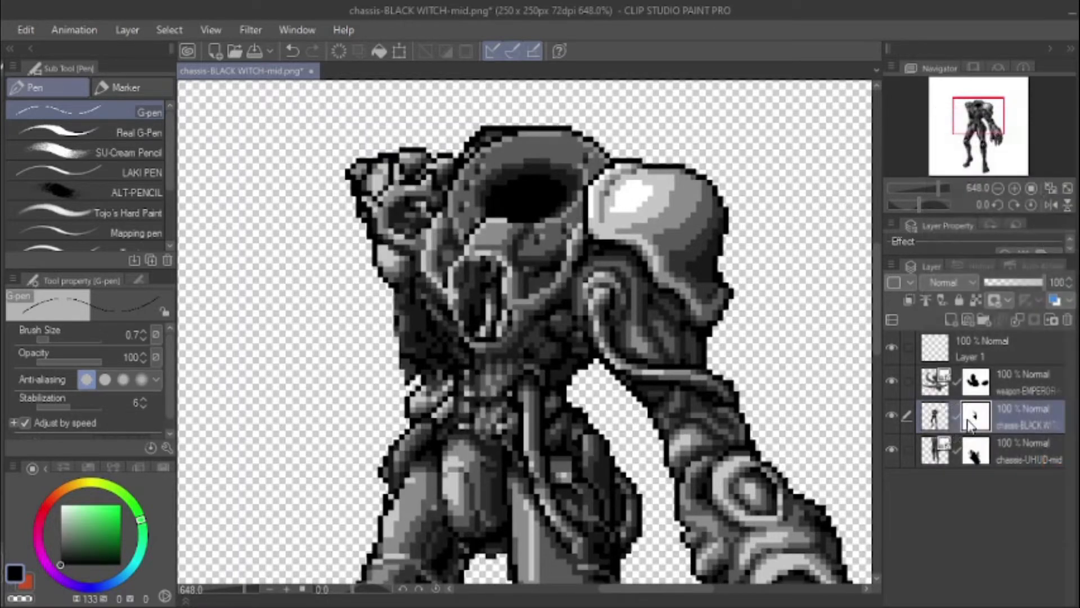
Step: Lasso the Black Witch upper torso on the layer image, move it up and slightly toward the far arm, and deselect
{"action": "left_click", "coordinate": [943, 425]}
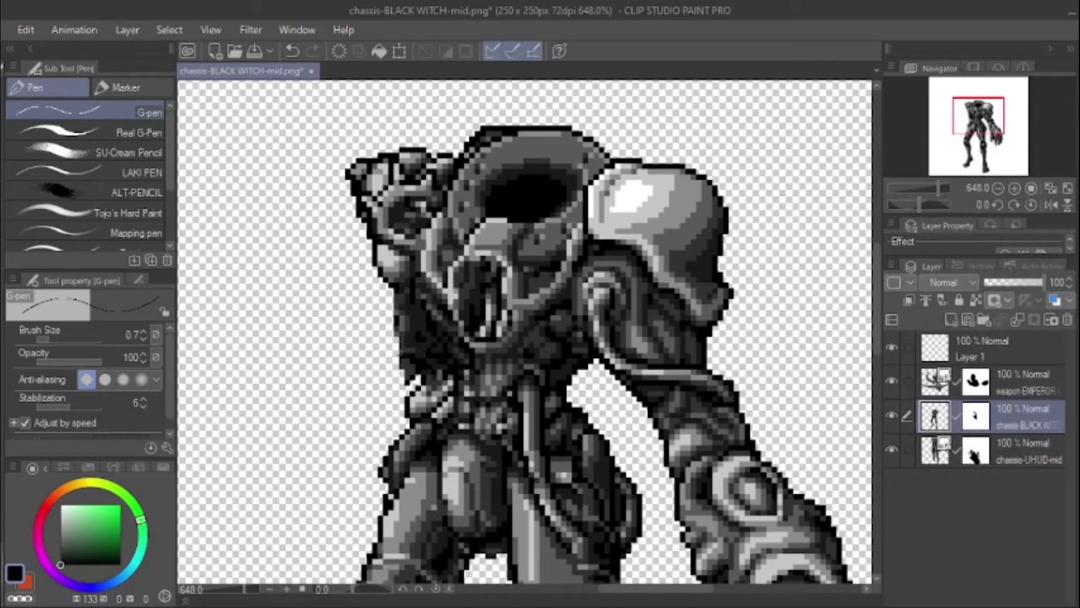
{"action": "key", "text": "m"}
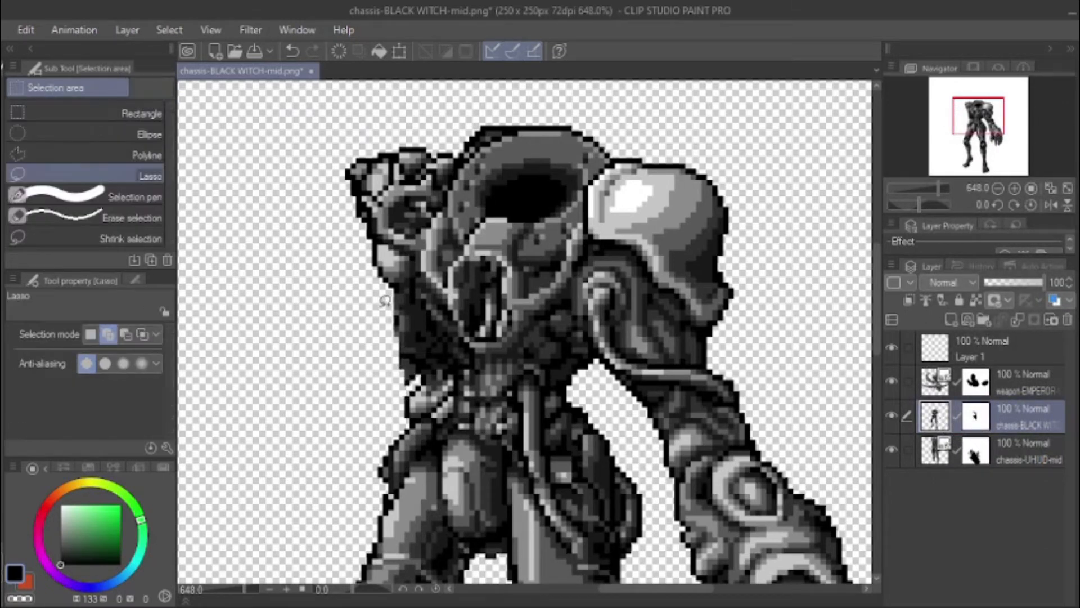
{"action": "mouse_move", "coordinate": [380, 276]}
{"action": "left_mouse_down"}
{"action": "mouse_move", "coordinate": [348, 156]}
{"action": "mouse_move", "coordinate": [470, 50]}
{"action": "mouse_move", "coordinate": [621, 70]}
{"action": "mouse_move", "coordinate": [687, 170]}
{"action": "mouse_move", "coordinate": [725, 327]}
{"action": "mouse_move", "coordinate": [644, 461]}
{"action": "left_mouse_up"}
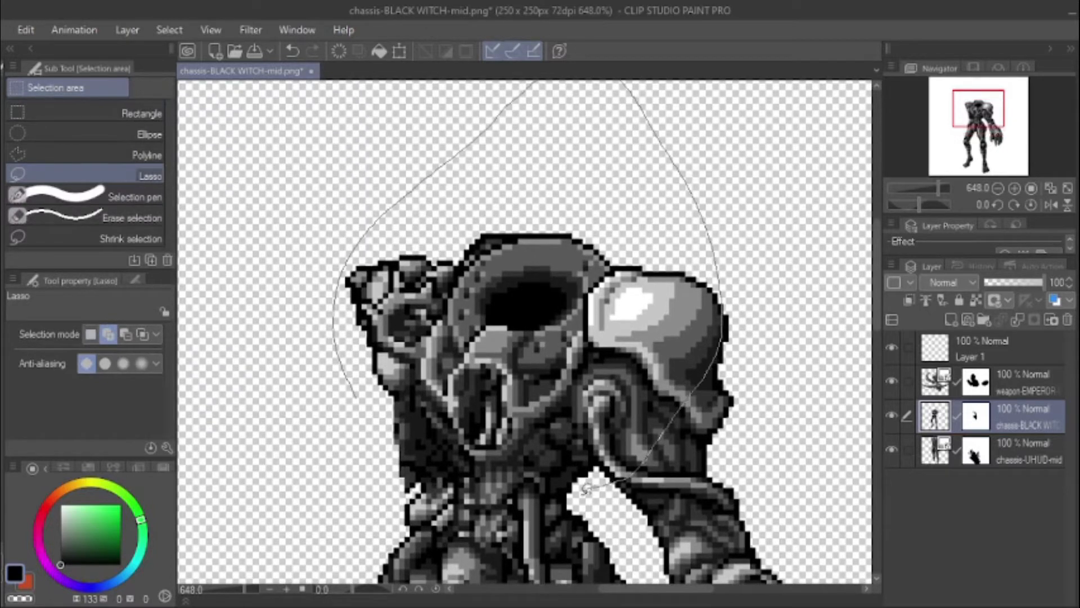
{"action": "mouse_move", "coordinate": [585, 489]}
{"action": "left_mouse_down"}
{"action": "mouse_move", "coordinate": [523, 465]}
{"action": "mouse_move", "coordinate": [422, 454]}
{"action": "mouse_move", "coordinate": [382, 422]}
{"action": "left_mouse_up"}
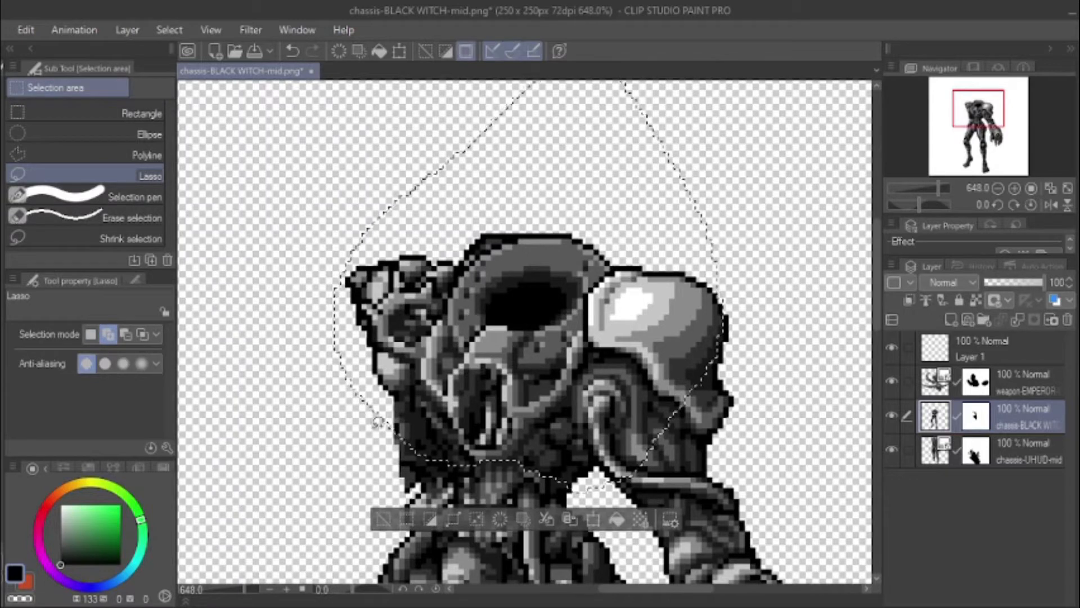
{"action": "key", "text": "ctrl+t"}
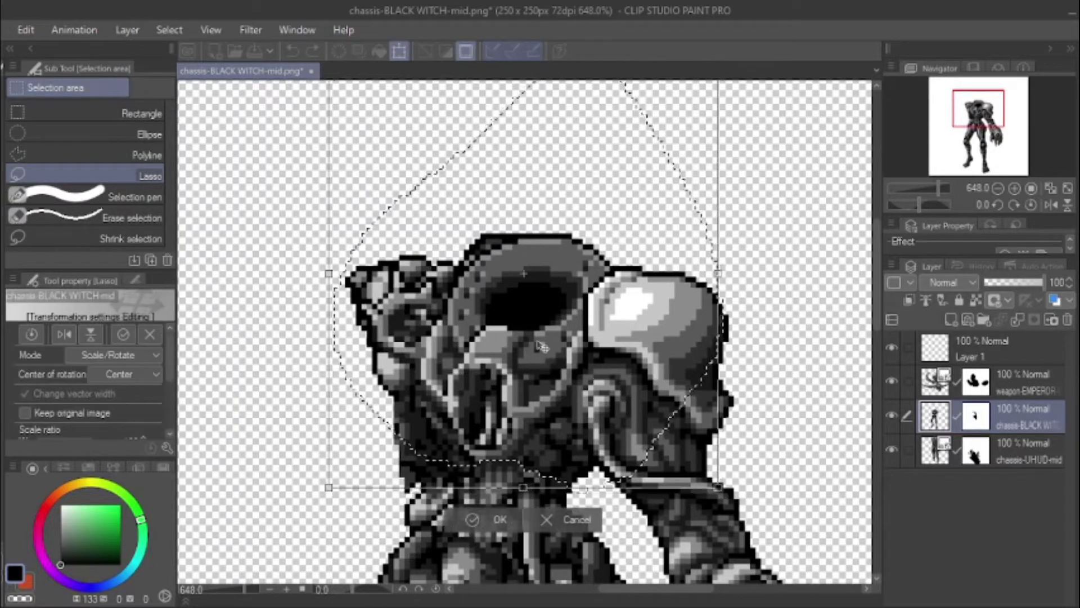
{"action": "mouse_move", "coordinate": [541, 346]}
{"action": "left_mouse_down"}
{"action": "mouse_move", "coordinate": [533, 318]}
{"action": "mouse_move", "coordinate": [522, 339]}
{"action": "left_mouse_up"}
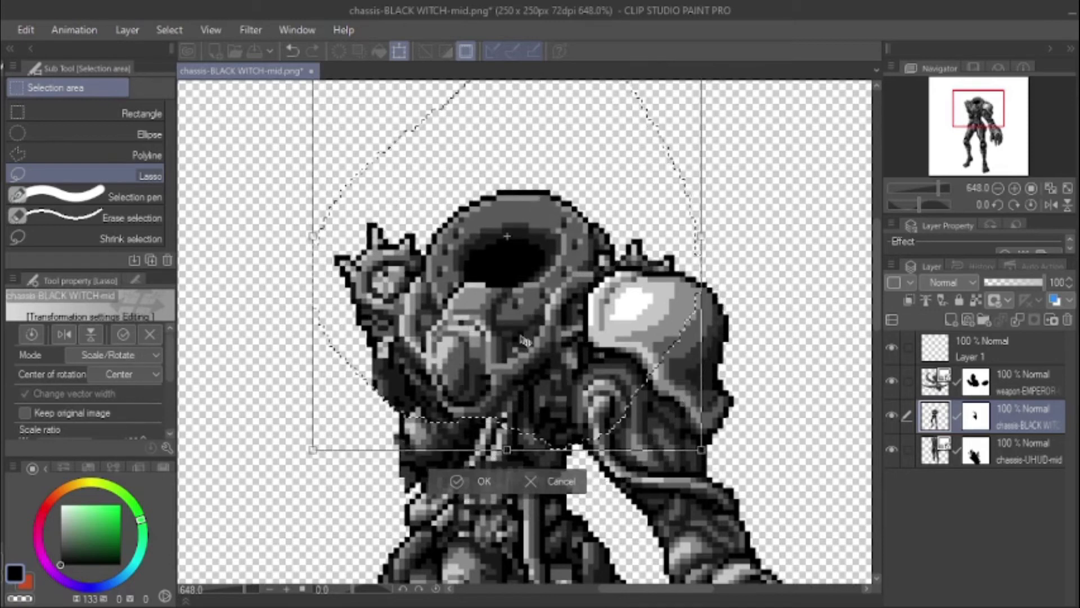
{"action": "key", "text": "Left"}
{"action": "key", "text": "Right"}
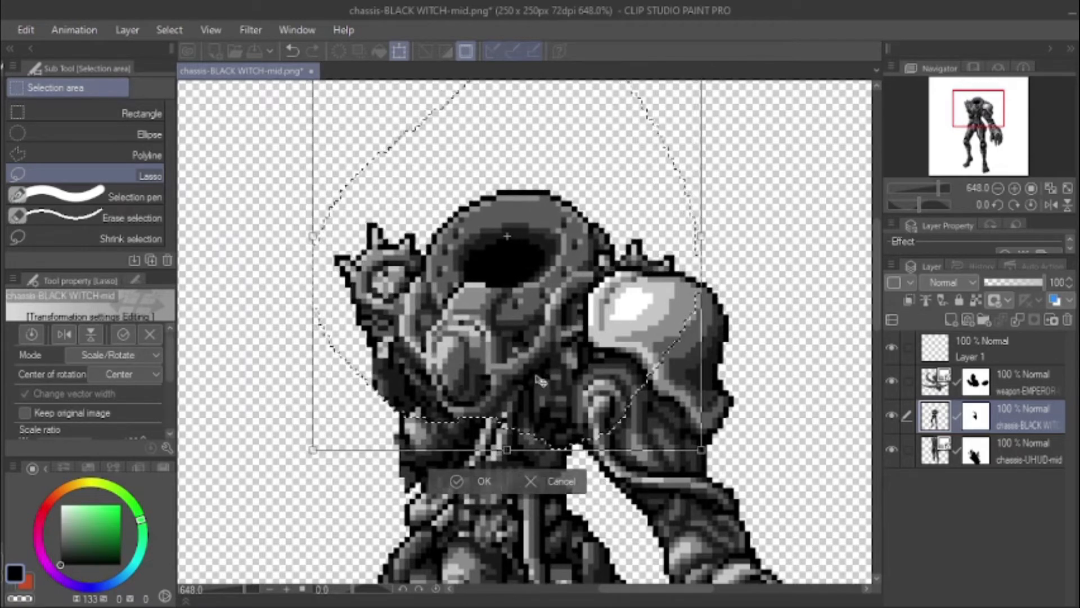
{"action": "key", "text": "Return"}
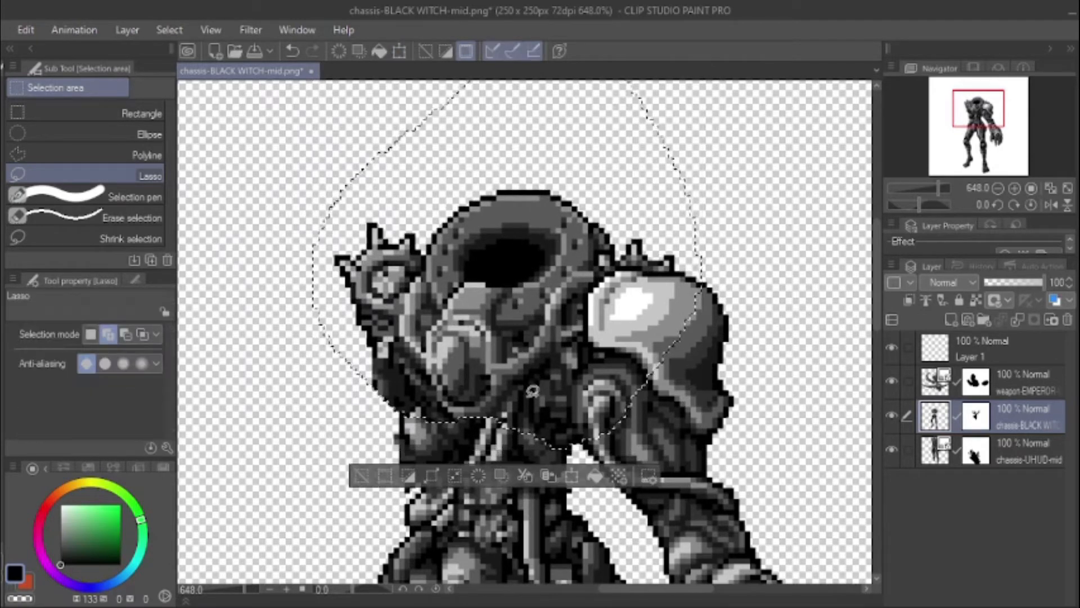
{"action": "key", "text": "ctrl+d"}
Step: Erase the Black Witch waist on its layer mask with the size 5 Pixel Hard eraser to reveal the tubes underneath from chest to hip
{"action": "left_click_drag", "start_coordinate": [583, 456], "coordinate": [572, 377]}
{"action": "left_click", "coordinate": [975, 419]}
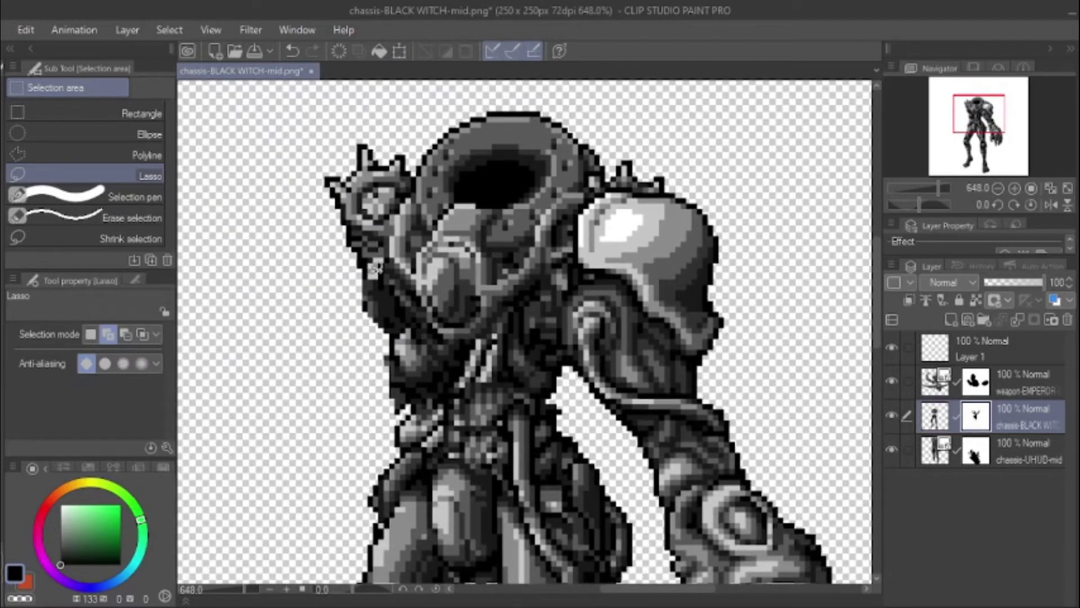
{"action": "key", "text": "e"}
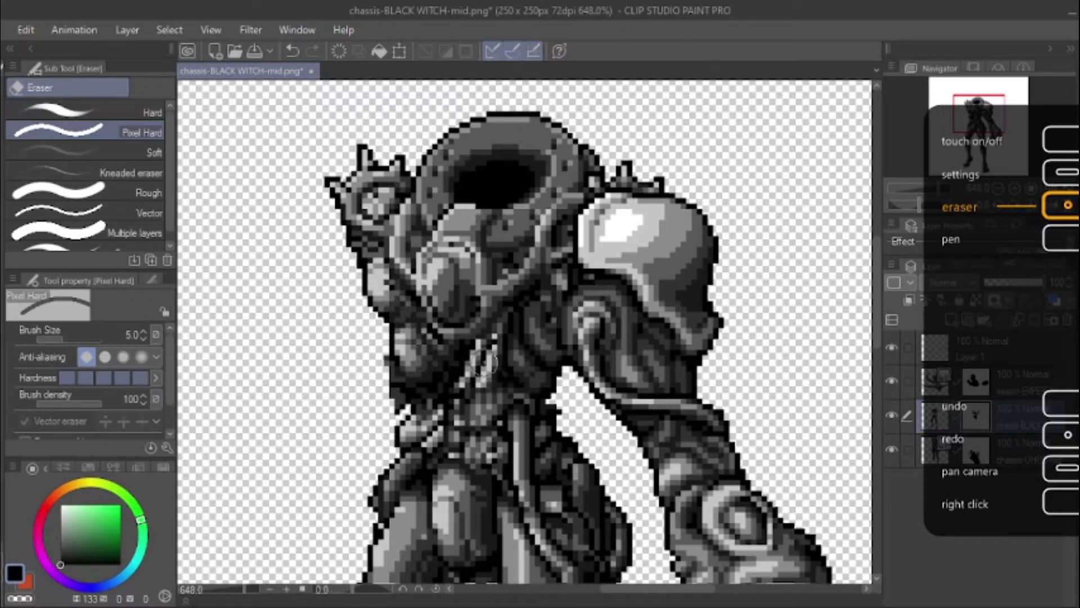
{"action": "mouse_move", "coordinate": [485, 363]}
{"action": "left_mouse_down"}
{"action": "mouse_move", "coordinate": [420, 425]}
{"action": "mouse_move", "coordinate": [473, 369]}
{"action": "mouse_move", "coordinate": [471, 409]}
{"action": "mouse_move", "coordinate": [451, 404]}
{"action": "mouse_move", "coordinate": [490, 377]}
{"action": "mouse_move", "coordinate": [415, 433]}
{"action": "mouse_move", "coordinate": [435, 417]}
{"action": "mouse_move", "coordinate": [436, 440]}
{"action": "mouse_move", "coordinate": [415, 449]}
{"action": "mouse_move", "coordinate": [451, 423]}
{"action": "mouse_move", "coordinate": [398, 464]}
{"action": "mouse_move", "coordinate": [418, 451]}
{"action": "mouse_move", "coordinate": [375, 494]}
{"action": "left_mouse_up"}
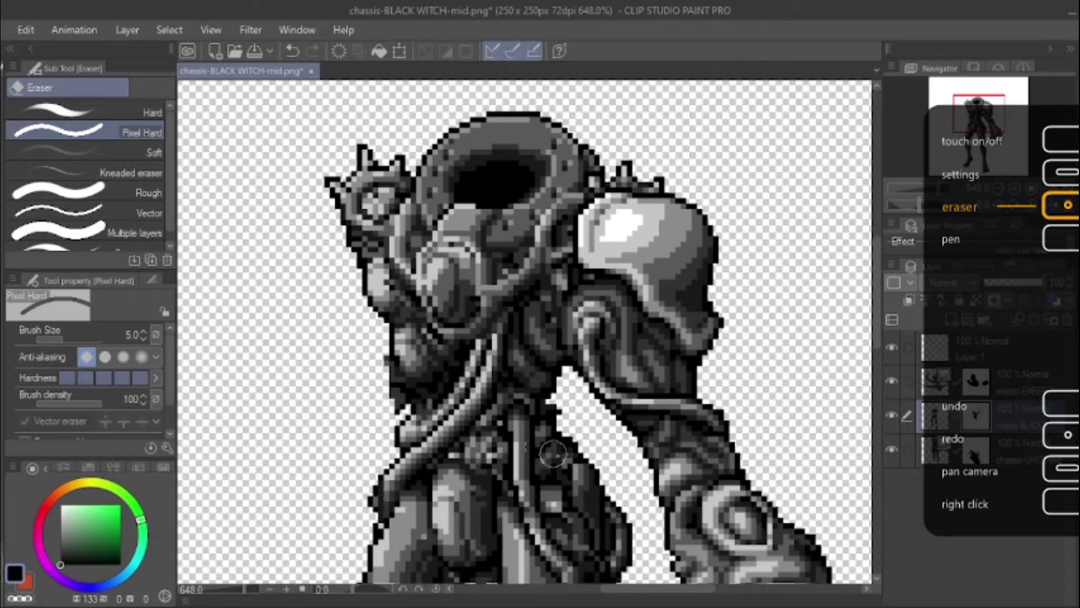
{"action": "mouse_move", "coordinate": [510, 460]}
{"action": "left_mouse_down"}
{"action": "mouse_move", "coordinate": [456, 237]}
{"action": "mouse_move", "coordinate": [533, 439]}
{"action": "mouse_move", "coordinate": [495, 383]}
{"action": "left_mouse_up"}
{"action": "scroll", "coordinate": [498, 380], "scroll_direction": "down", "scroll_amount": 4}
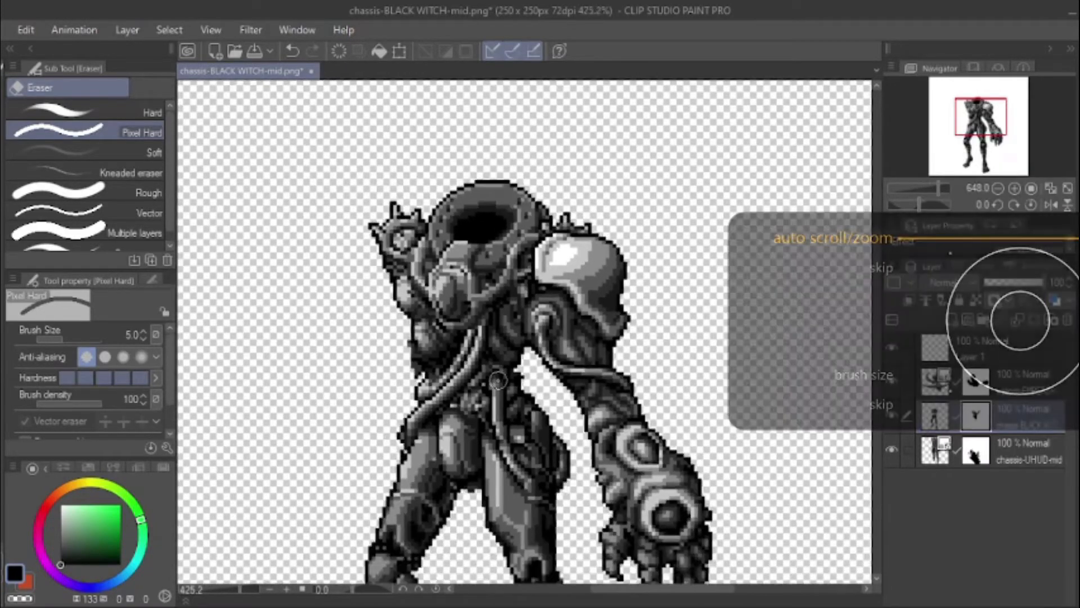
{"action": "scroll", "coordinate": [497, 380], "scroll_direction": "down", "scroll_amount": 1}
{"action": "mouse_move", "coordinate": [497, 380]}
{"action": "left_mouse_down"}
{"action": "mouse_move", "coordinate": [493, 315]}
{"action": "mouse_move", "coordinate": [518, 366]}
{"action": "left_mouse_up"}
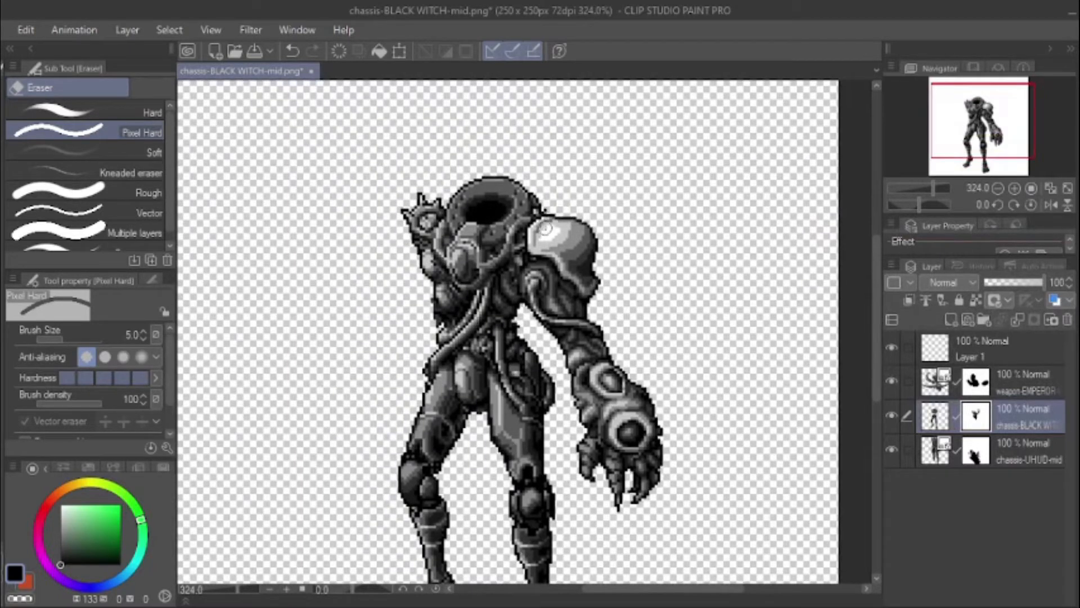
Step: Transform the weapon-EMPEROR layer and Layer 1 together, moving the large arm up and slightly inward to meet the raised torso
{"action": "left_click", "coordinate": [1002, 376]}
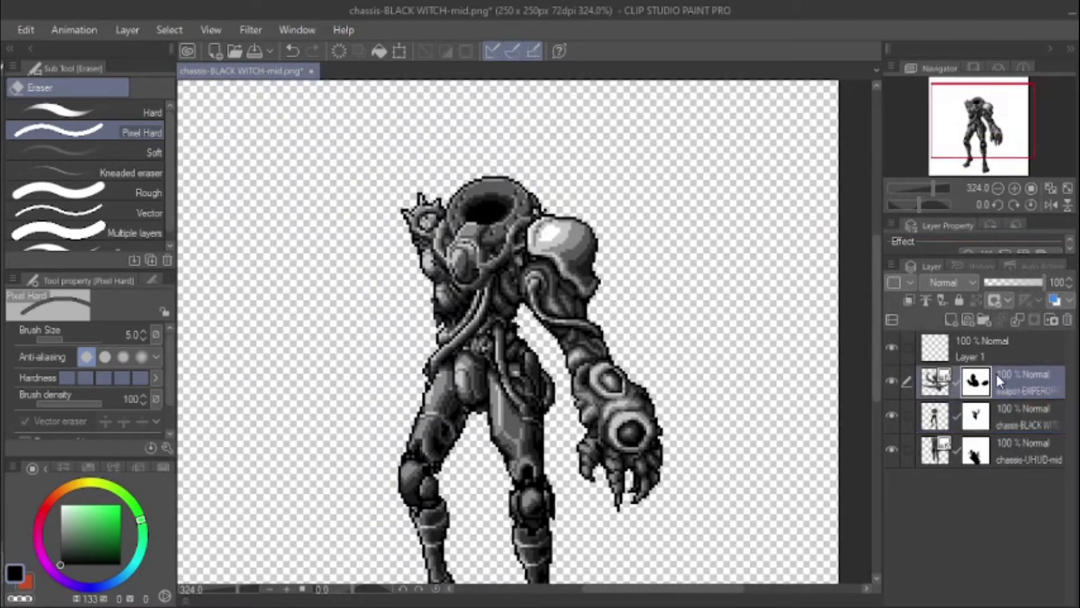
{"action": "left_click", "coordinate": [1001, 359], "text": "ctrl"}
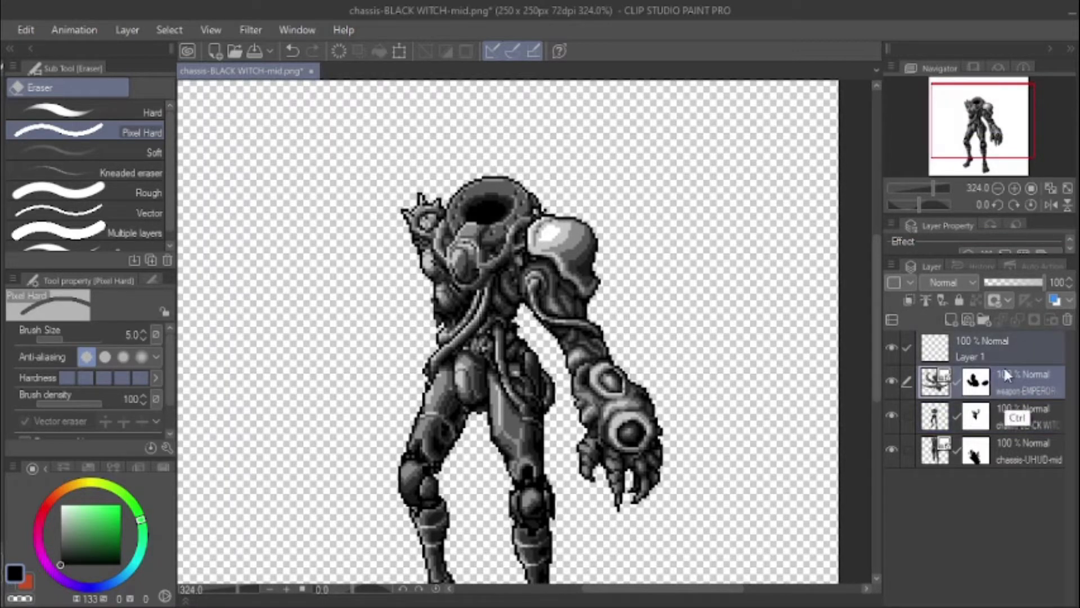
{"action": "key", "text": "ctrl+t"}
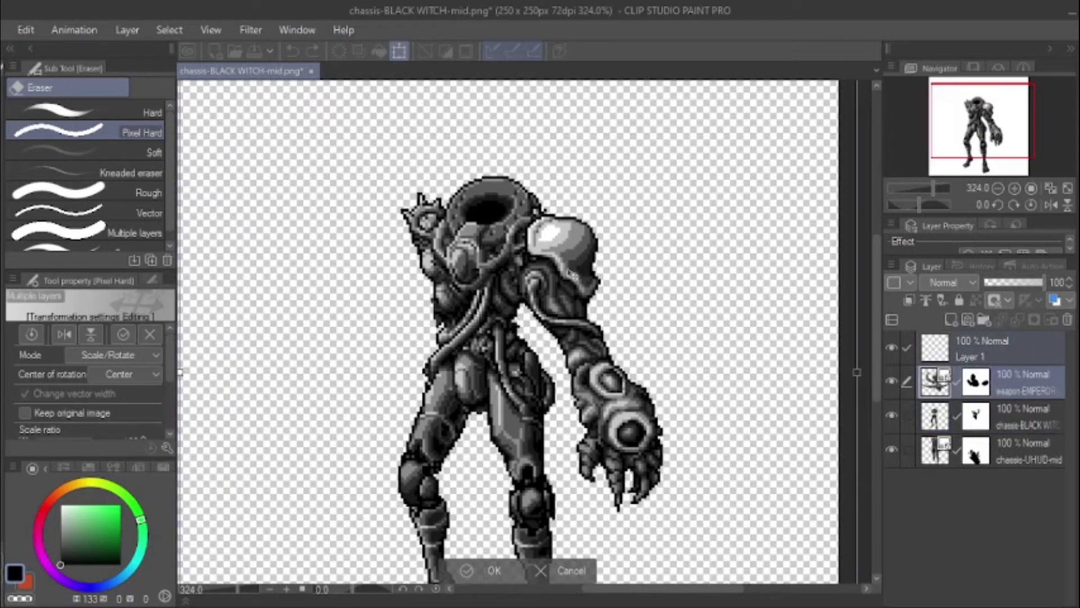
{"action": "mouse_move", "coordinate": [574, 264]}
{"action": "left_mouse_down"}
{"action": "mouse_move", "coordinate": [569, 244]}
{"action": "mouse_move", "coordinate": [571, 254]}
{"action": "left_mouse_up"}
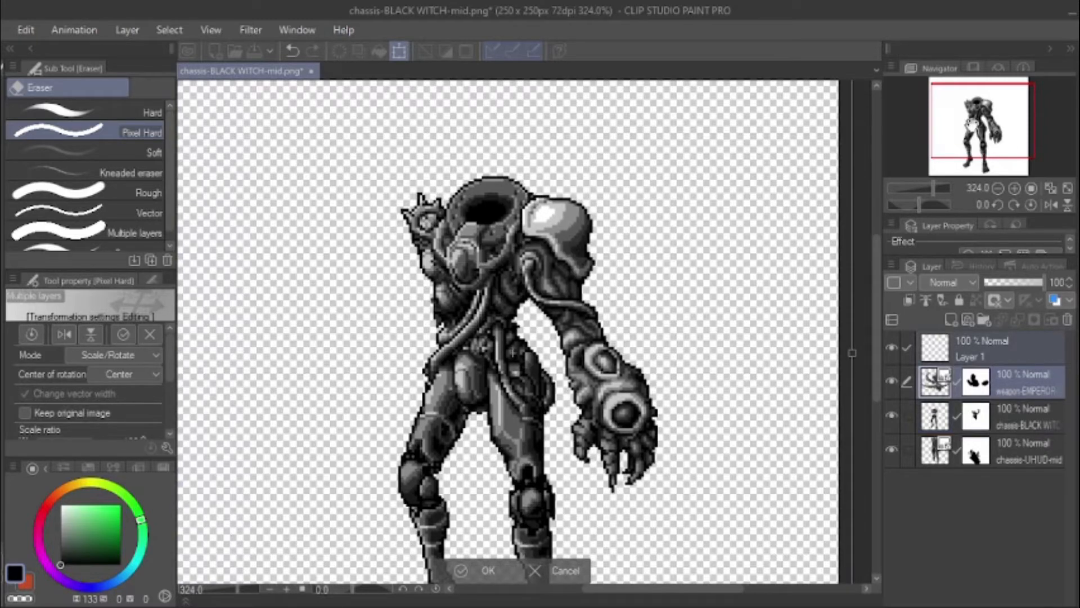
{"action": "left_click_drag", "start_coordinate": [972, 125], "coordinate": [977, 160]}
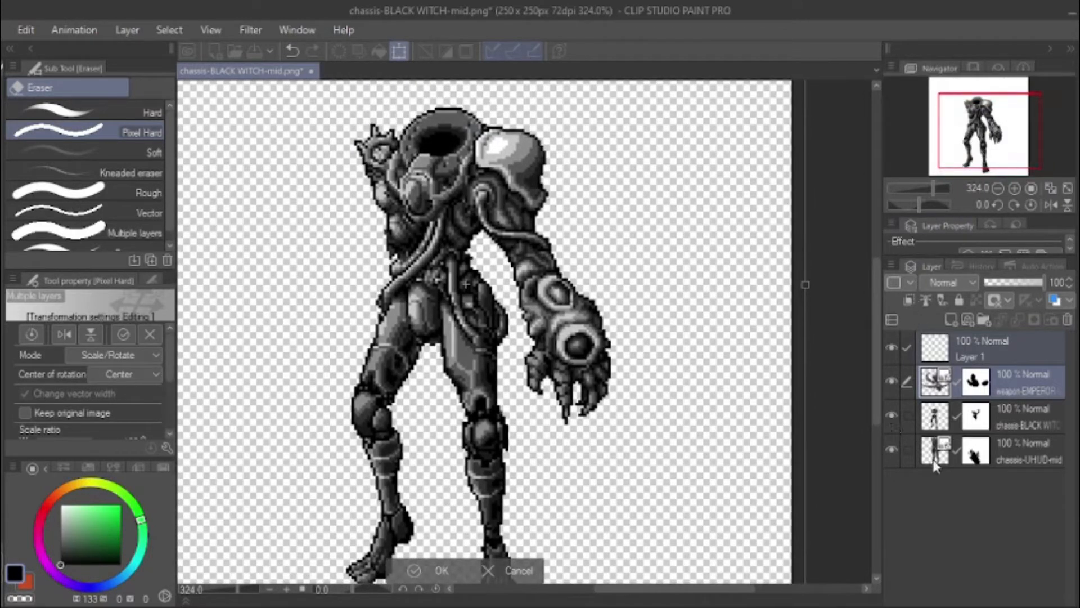
{"action": "key", "text": "Return"}
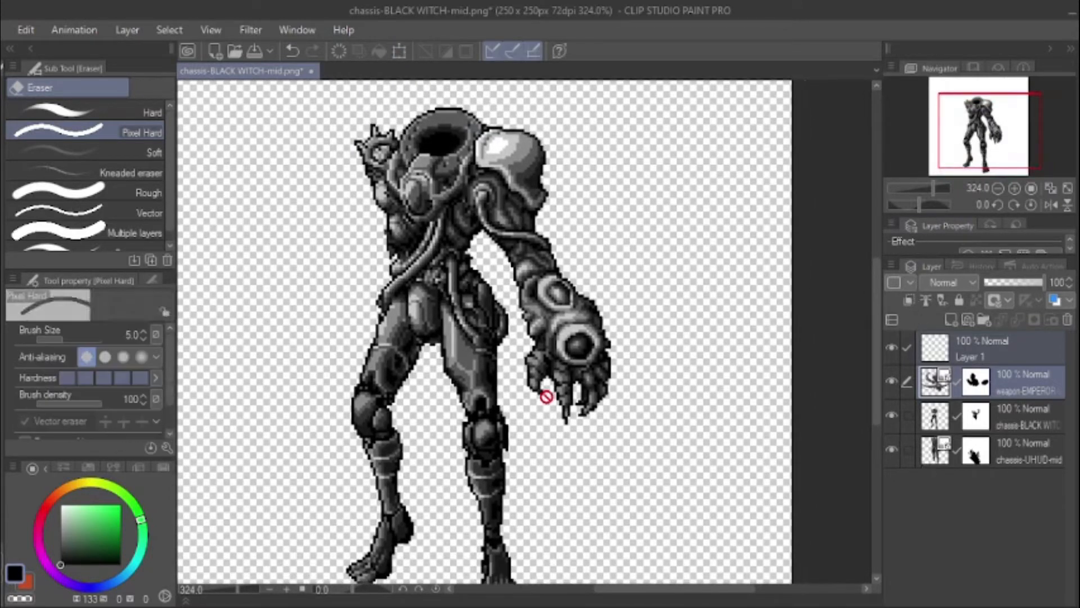
Step: Rasterize the chassis-UHUD-mid layer and lock its transparent pixels
{"action": "left_click", "coordinate": [999, 416]}
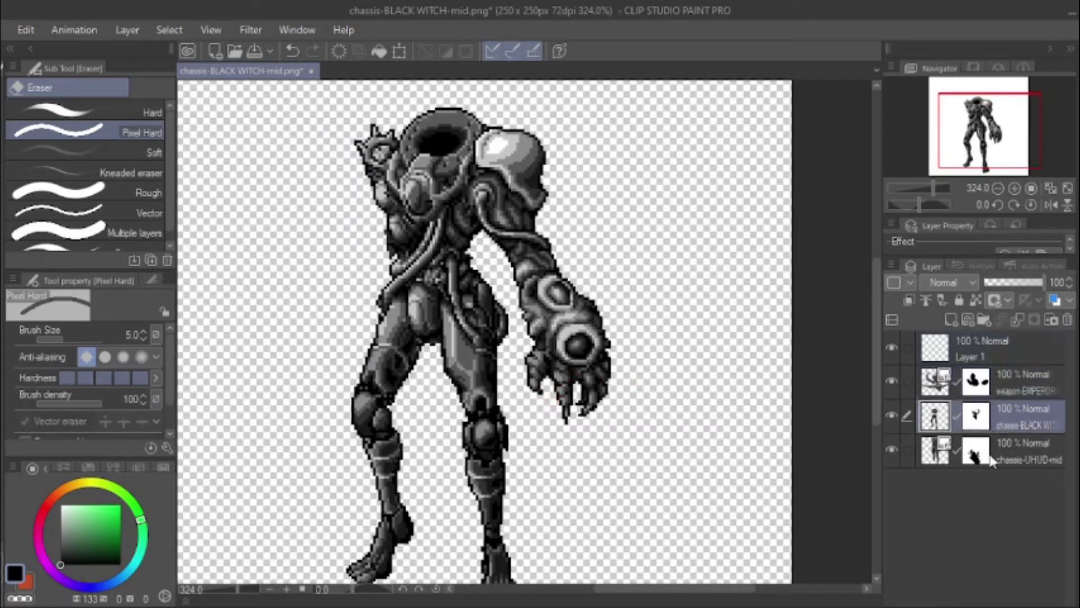
{"action": "left_click", "coordinate": [1024, 391]}
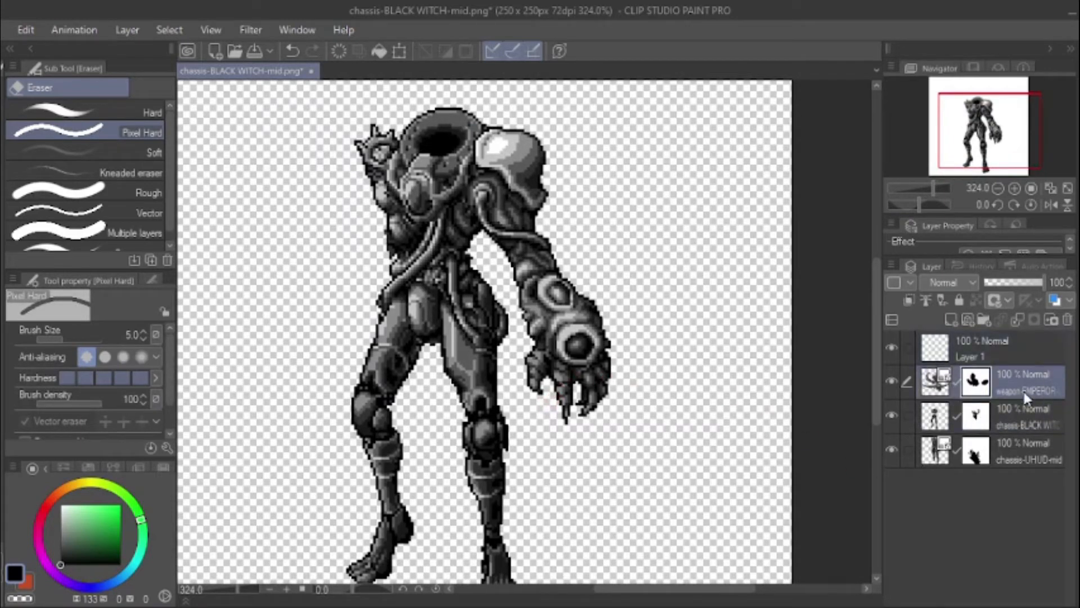
{"action": "right_click", "coordinate": [1012, 457]}
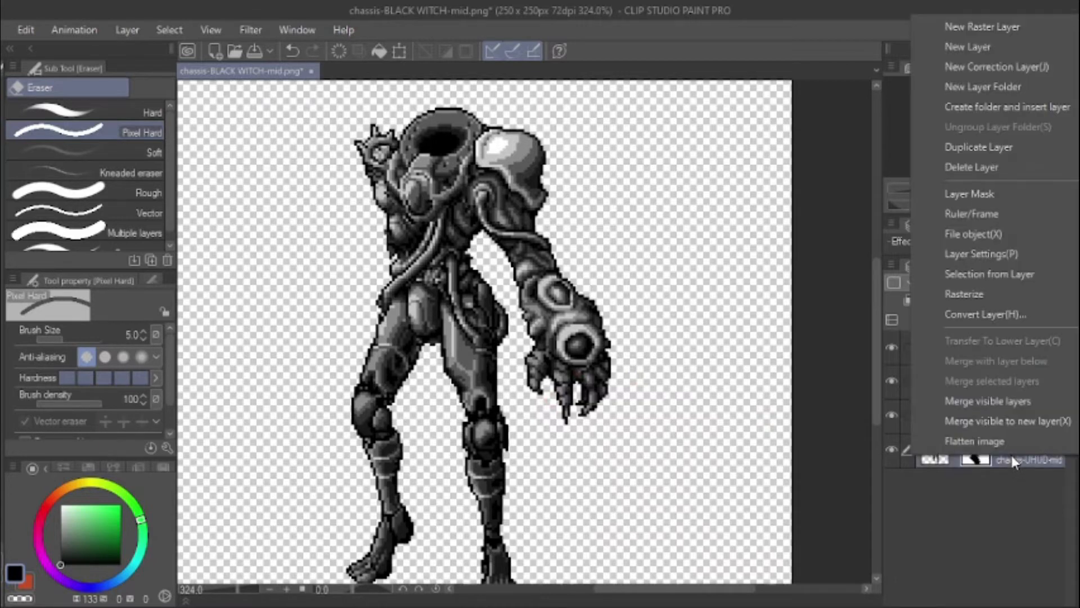
{"action": "left_click", "coordinate": [981, 298]}
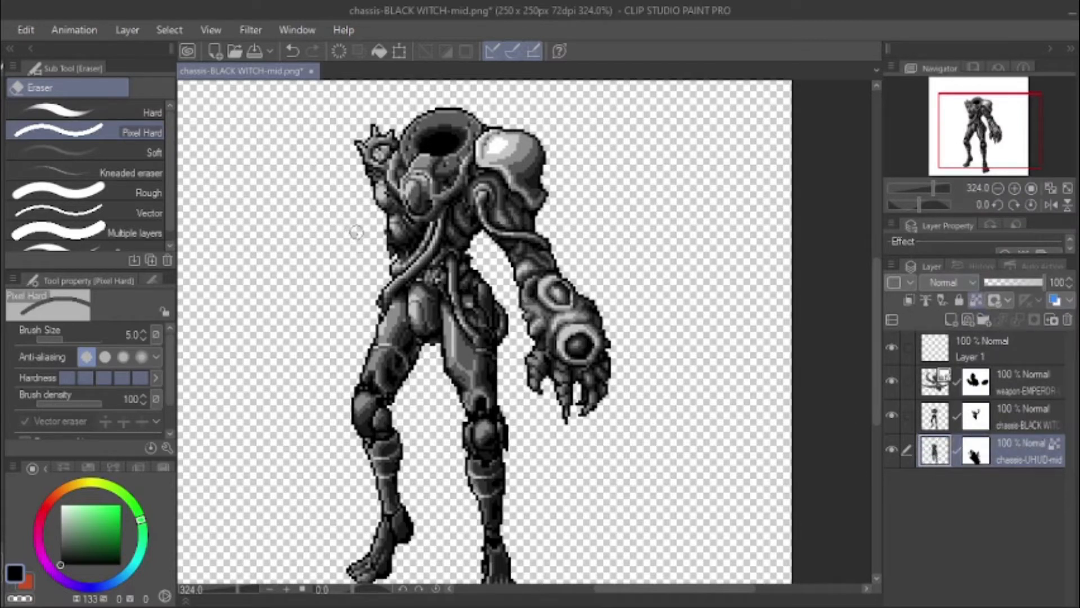
Step: Try erasing and painting black size 1.5 G-pen strokes across the waist on chassis-UHUD-mid, and undo the strokes
{"action": "mouse_move", "coordinate": [350, 223]}
{"action": "left_mouse_down"}
{"action": "mouse_move", "coordinate": [507, 301]}
{"action": "mouse_move", "coordinate": [360, 245]}
{"action": "left_mouse_up"}
{"action": "key", "text": "p"}
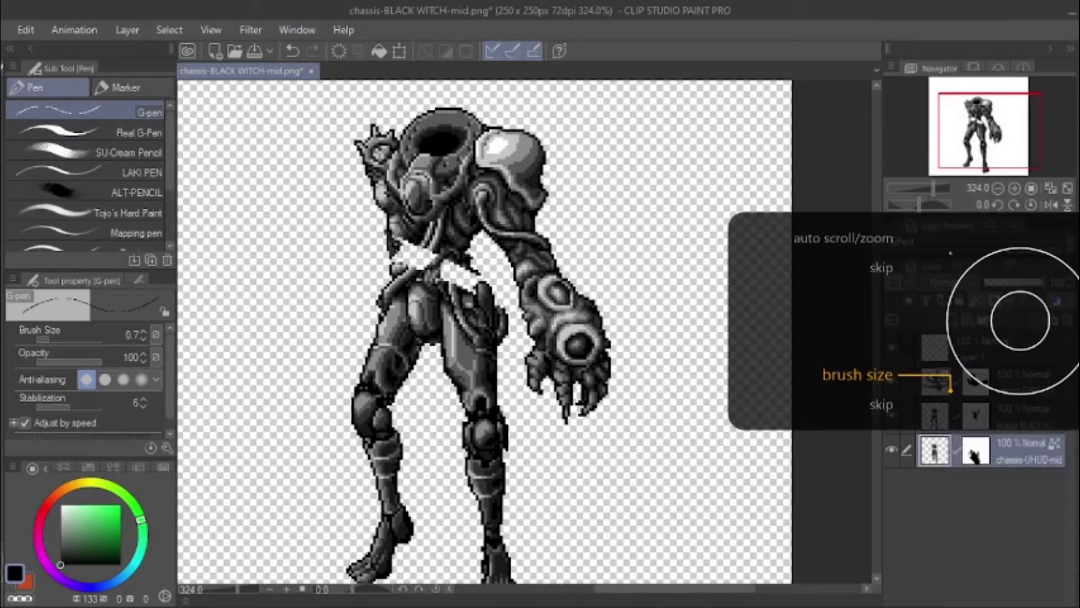
{"action": "key", "text": "]"}
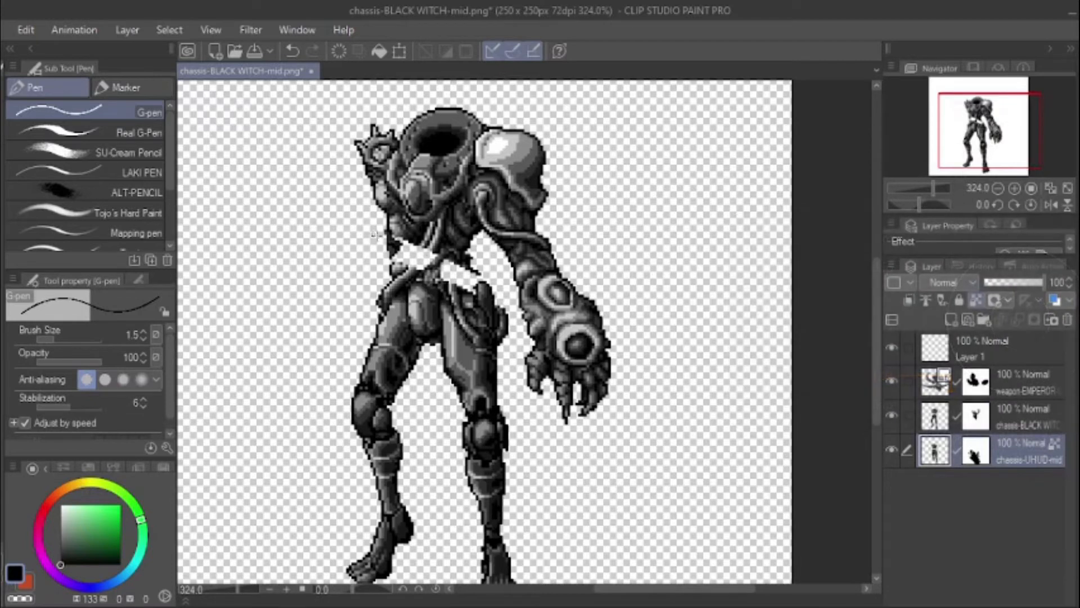
{"action": "left_click_drag", "start_coordinate": [397, 274], "coordinate": [382, 283]}
{"action": "left_click_drag", "start_coordinate": [432, 218], "coordinate": [423, 248]}
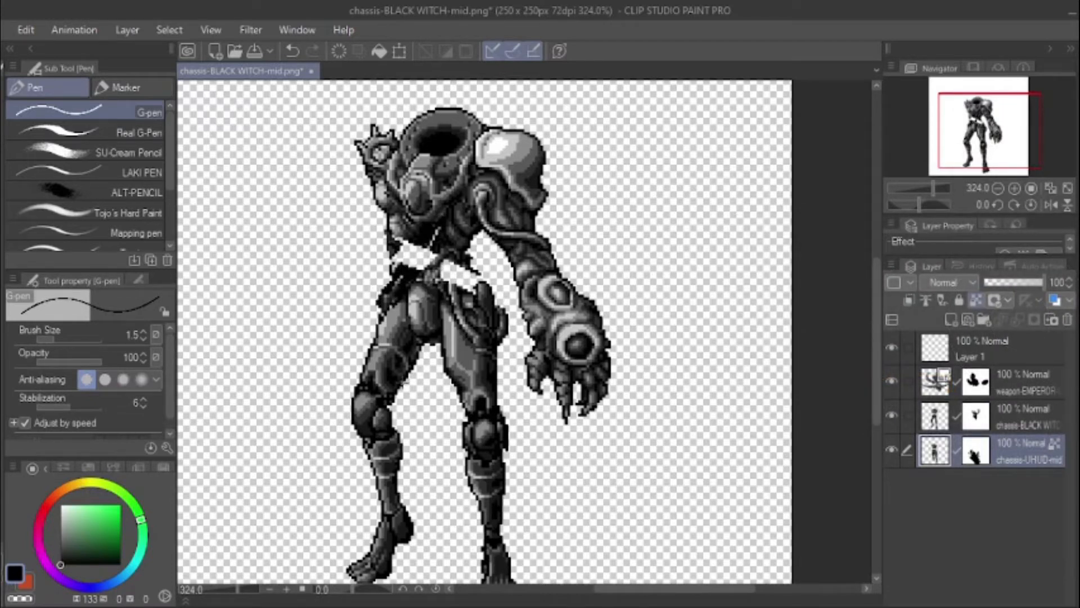
{"action": "key", "text": "ctrl+z"}
{"action": "key", "text": "ctrl+z"}
{"action": "key", "text": "ctrl+y"}
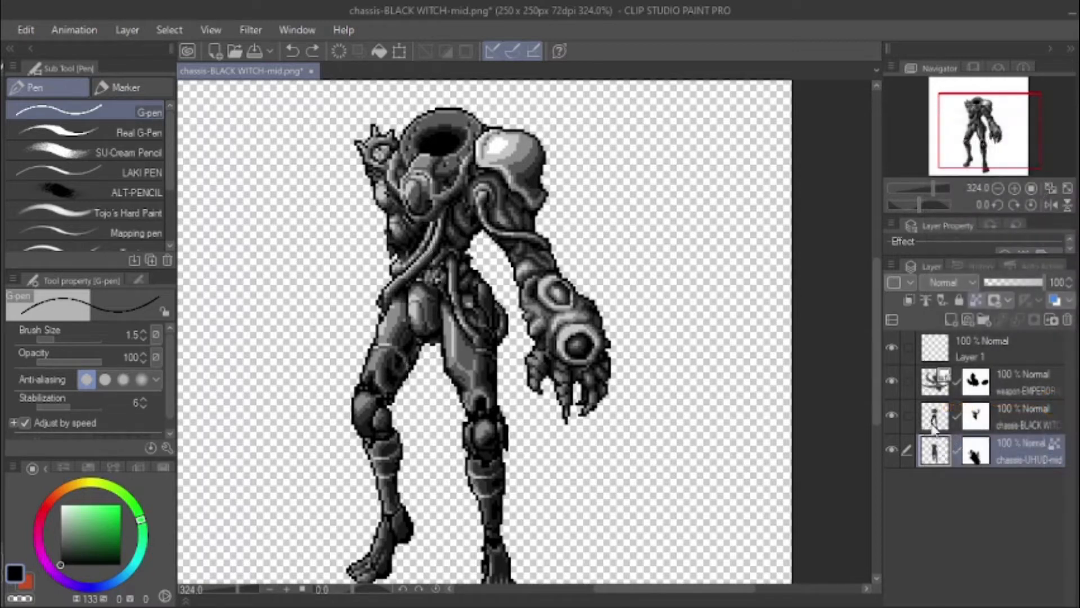
Step: Try moving the lassoed upper body and large arm down across all four layers, undo the move and clear the selection
{"action": "left_click", "coordinate": [974, 347], "text": "shift"}
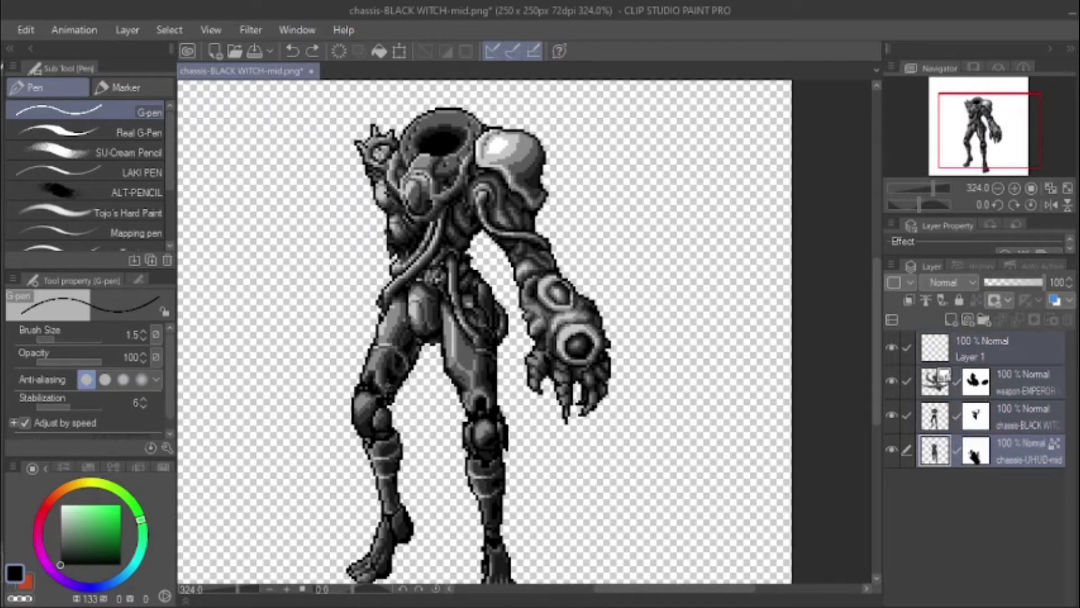
{"action": "key", "text": "m"}
{"action": "mouse_move", "coordinate": [324, 219]}
{"action": "left_mouse_down"}
{"action": "mouse_move", "coordinate": [306, 162]}
{"action": "mouse_move", "coordinate": [417, 31]}
{"action": "mouse_move", "coordinate": [640, 171]}
{"action": "mouse_move", "coordinate": [688, 405]}
{"action": "mouse_move", "coordinate": [646, 513]}
{"action": "mouse_move", "coordinate": [582, 540]}
{"action": "mouse_move", "coordinate": [533, 507]}
{"action": "mouse_move", "coordinate": [517, 420]}
{"action": "left_mouse_up"}
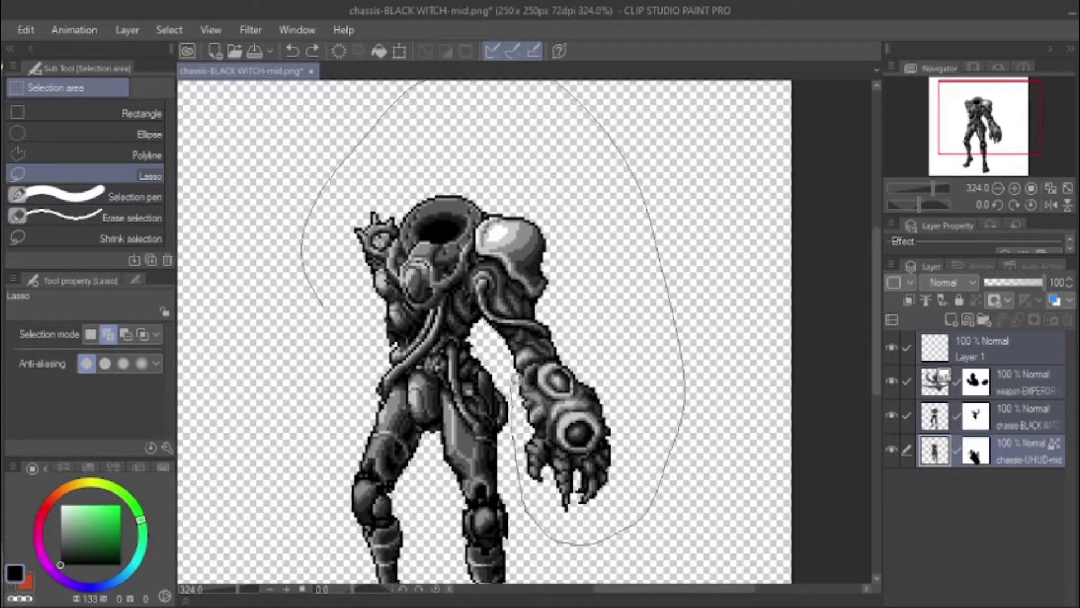
{"action": "left_click_drag", "start_coordinate": [517, 378], "coordinate": [490, 338]}
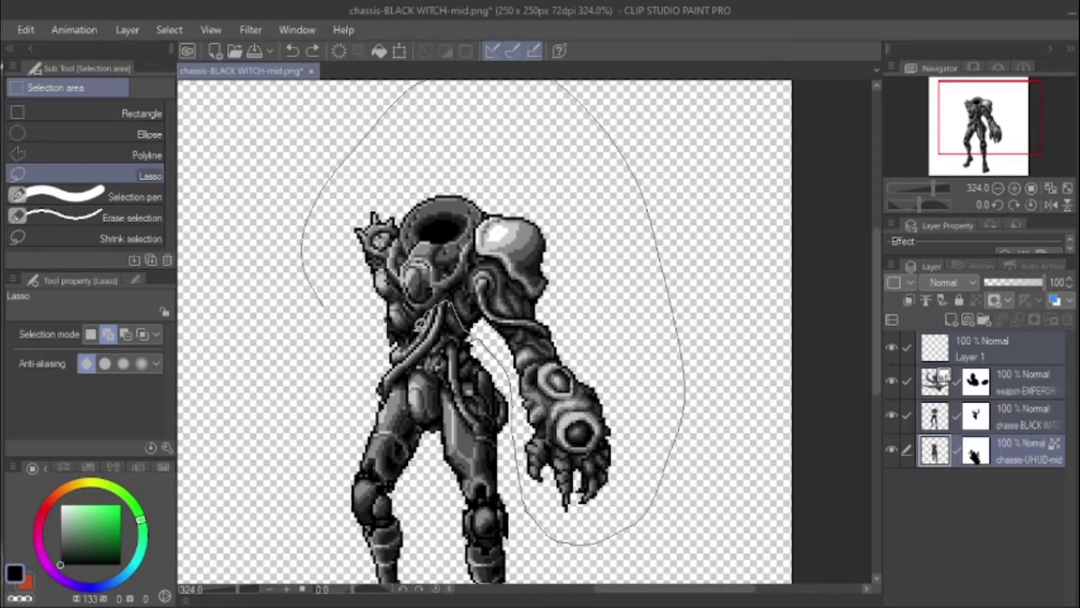
{"action": "left_click_drag", "start_coordinate": [393, 335], "coordinate": [334, 274]}
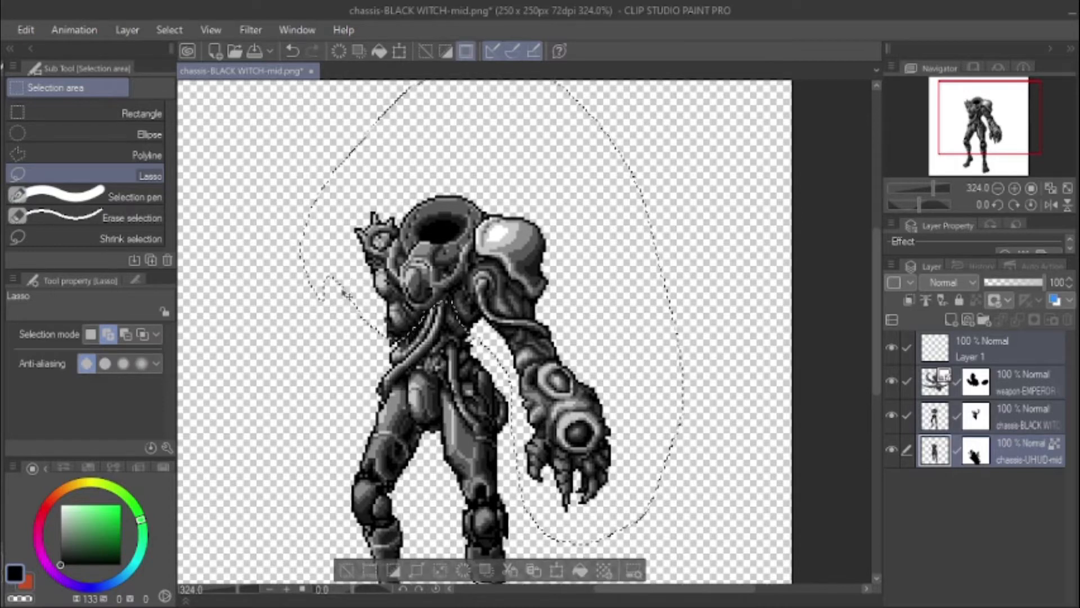
{"action": "key", "text": "ctrl+t"}
{"action": "left_click_drag", "start_coordinate": [457, 278], "coordinate": [449, 296]}
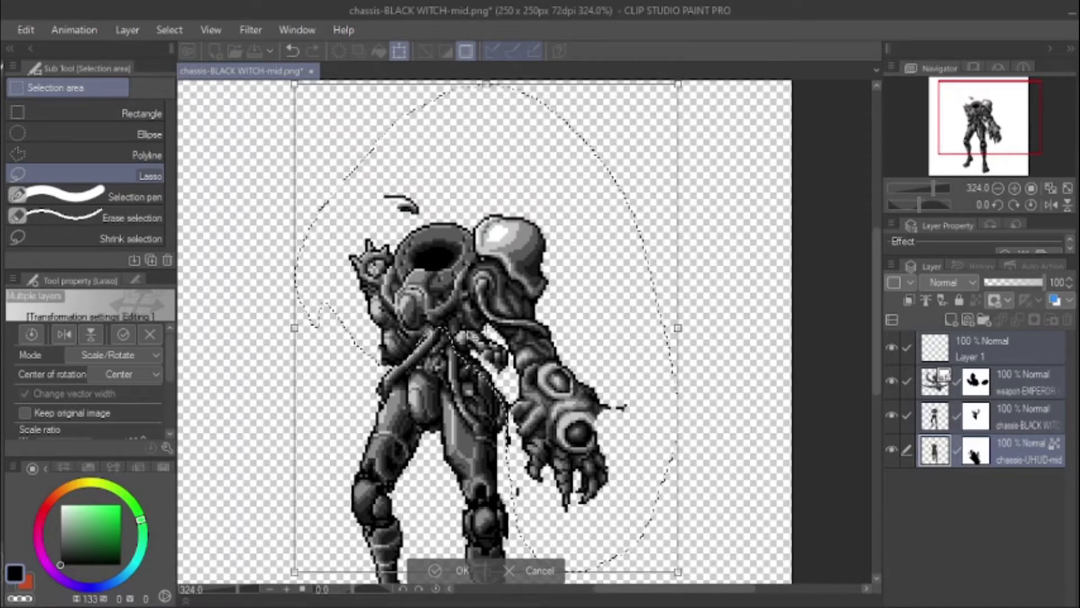
{"action": "key", "text": "ctrl+z"}
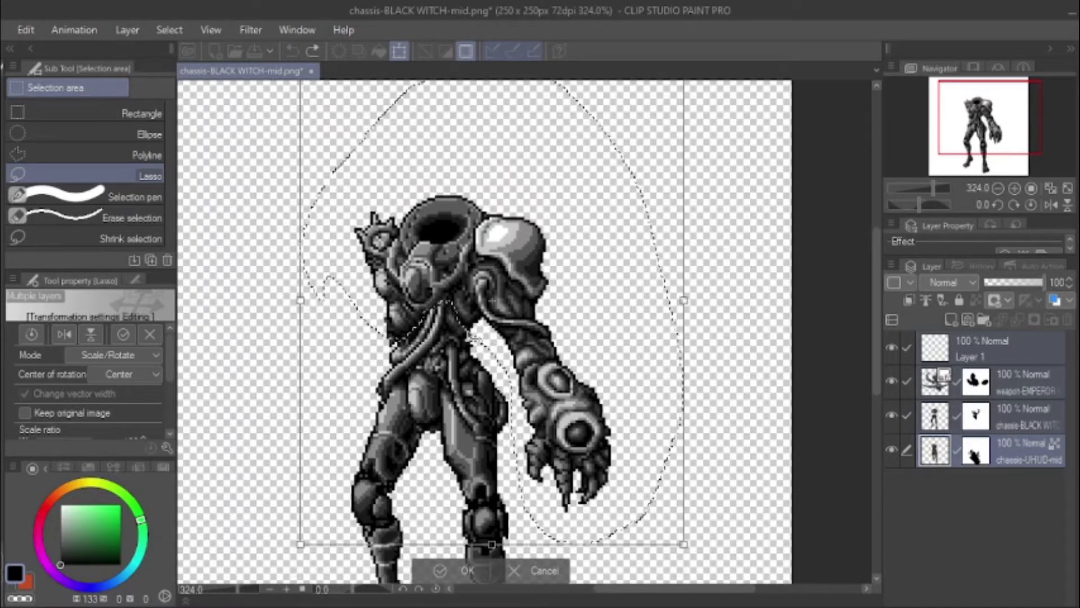
{"action": "key", "text": "Return"}
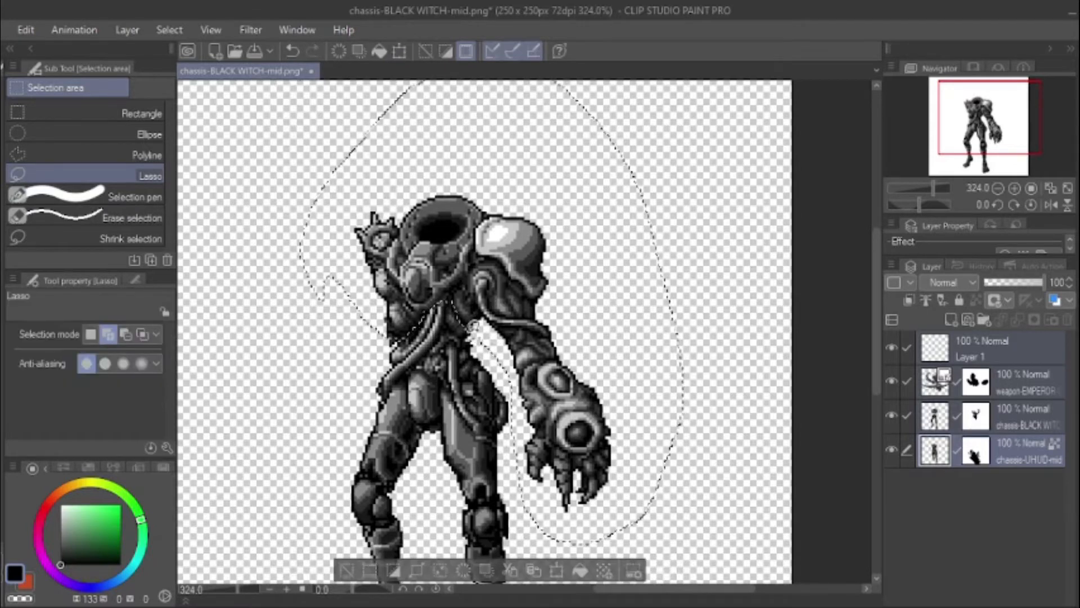
{"action": "key", "text": "ctrl+d"}
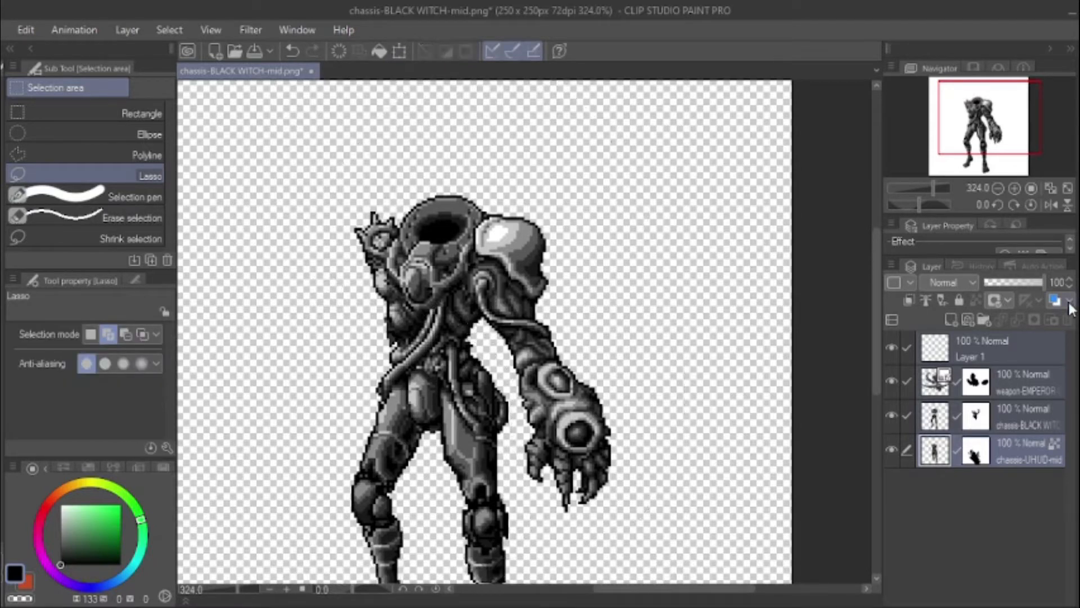
Step: Merge Layer 1 into the weapon-EMPEROR layer below it, applying that layer's mask
{"action": "left_click", "coordinate": [976, 360]}
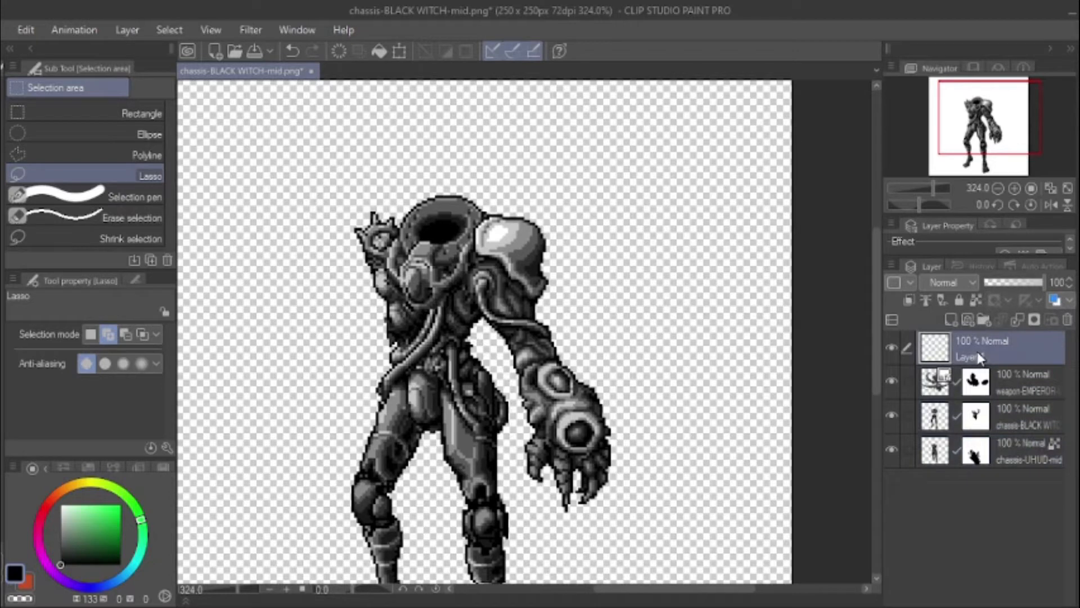
{"action": "right_click", "coordinate": [977, 352]}
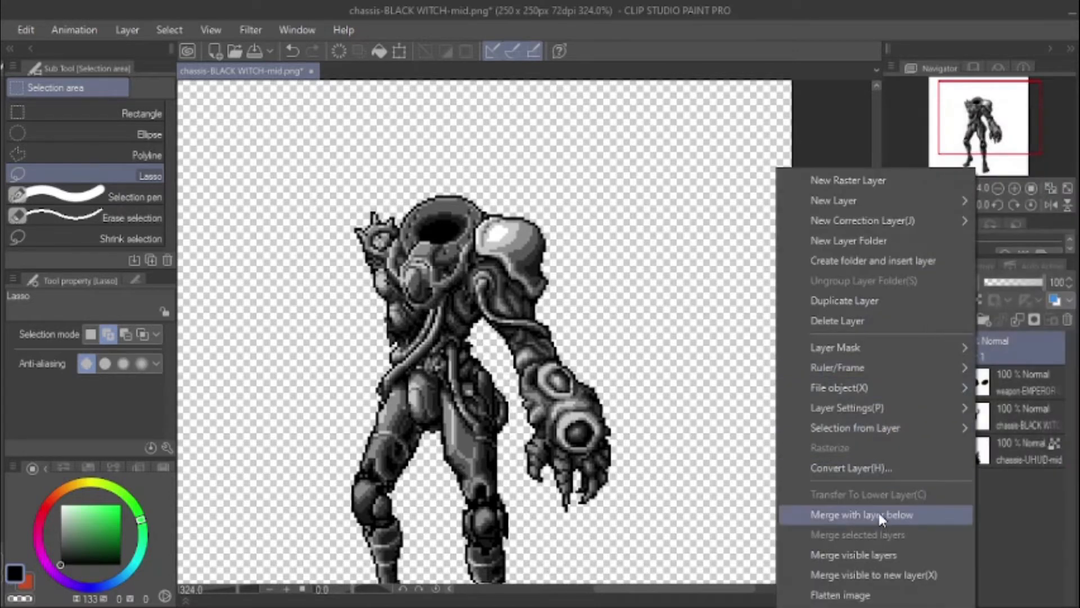
{"action": "left_click", "coordinate": [879, 515]}
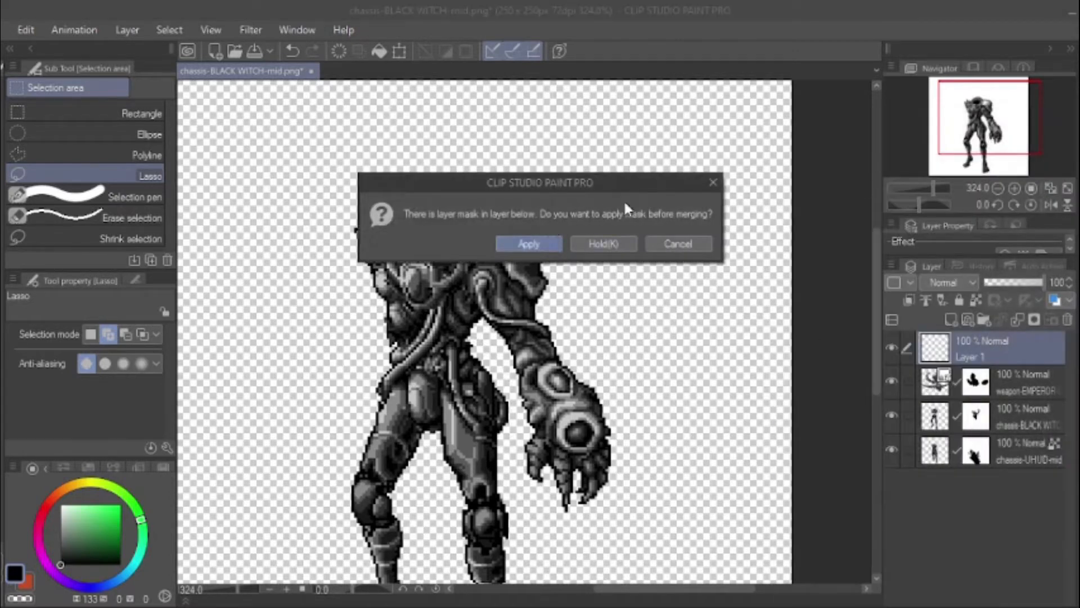
{"action": "left_click", "coordinate": [529, 244]}
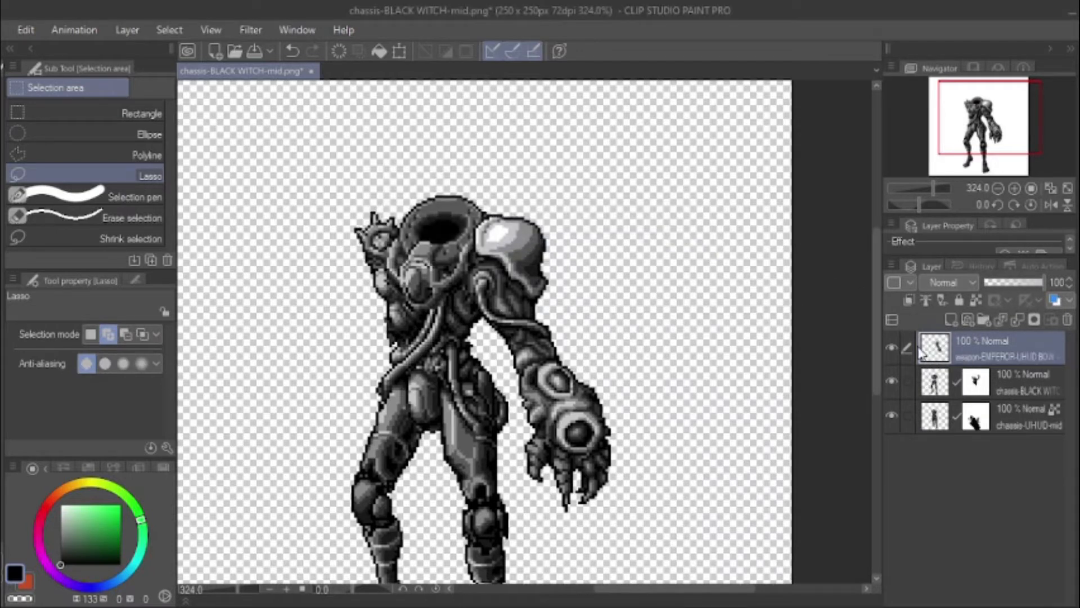
Step: Lasso the upper body and large arm on all three layers, transform them down closer to the hips, and deselect
{"action": "left_click_drag", "start_coordinate": [642, 337], "coordinate": [634, 293]}
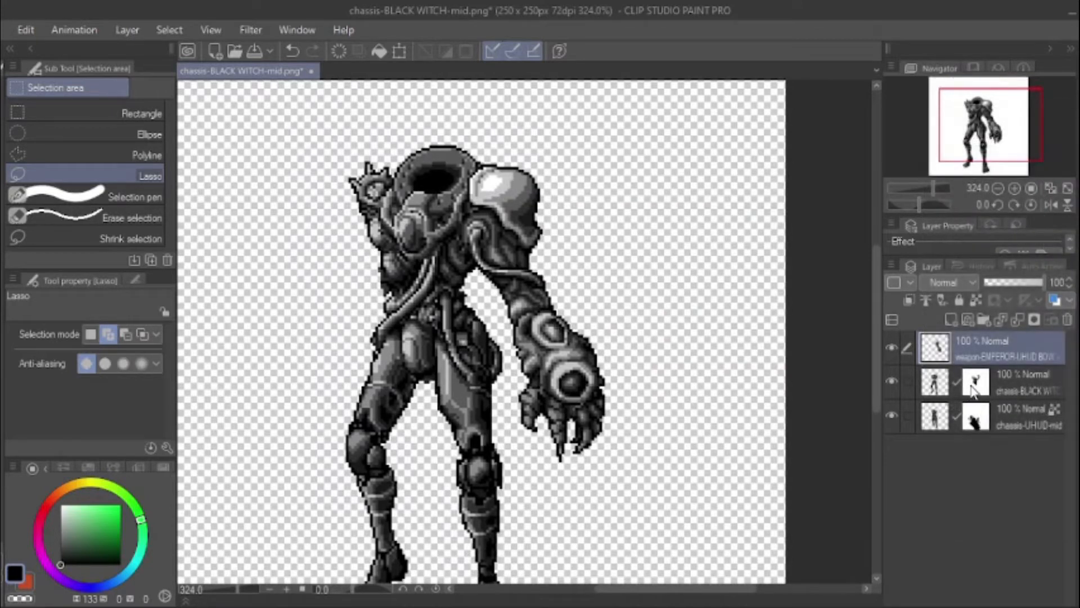
{"action": "left_click", "coordinate": [939, 394], "text": "shift"}
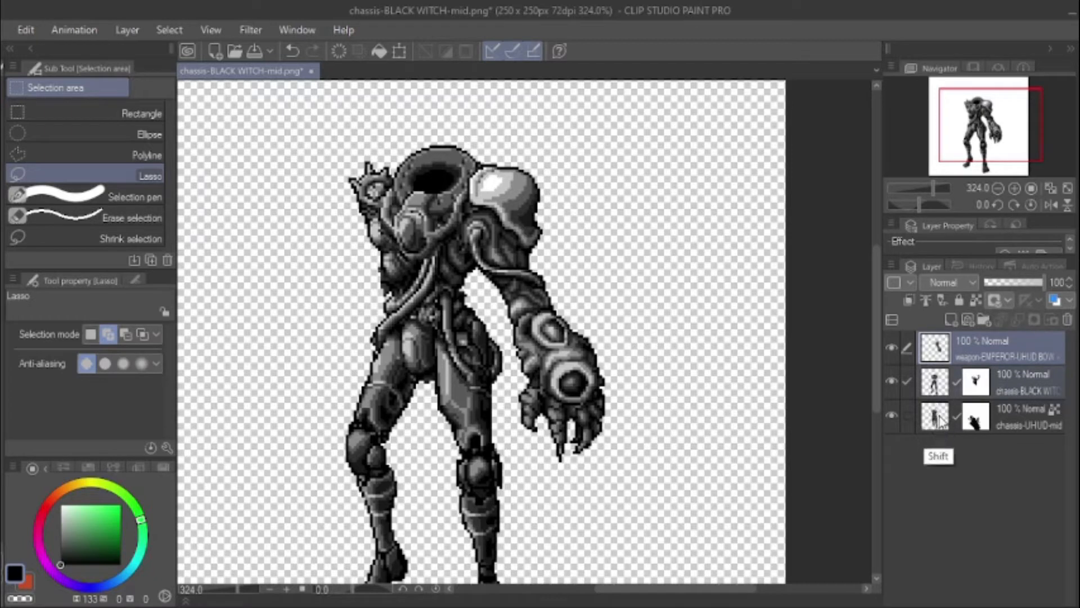
{"action": "left_click", "coordinate": [939, 421], "text": "shift"}
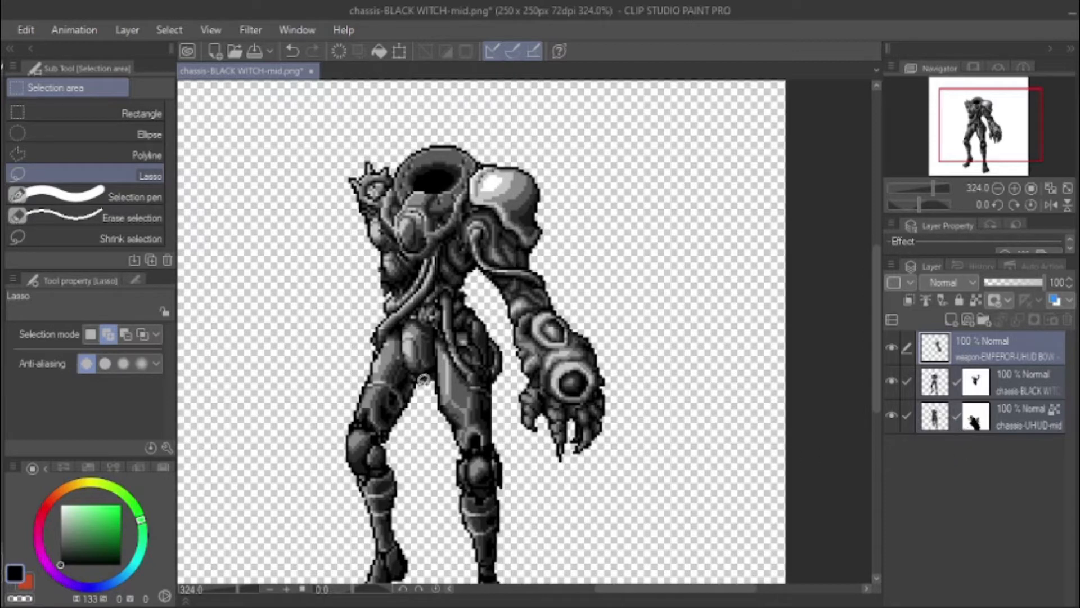
{"action": "mouse_move", "coordinate": [318, 233]}
{"action": "left_mouse_down"}
{"action": "mouse_move", "coordinate": [397, 108]}
{"action": "mouse_move", "coordinate": [636, 183]}
{"action": "mouse_move", "coordinate": [661, 443]}
{"action": "mouse_move", "coordinate": [592, 516]}
{"action": "mouse_move", "coordinate": [516, 457]}
{"action": "mouse_move", "coordinate": [510, 345]}
{"action": "mouse_move", "coordinate": [449, 241]}
{"action": "mouse_move", "coordinate": [420, 257]}
{"action": "mouse_move", "coordinate": [442, 248]}
{"action": "mouse_move", "coordinate": [413, 252]}
{"action": "mouse_move", "coordinate": [339, 229]}
{"action": "left_mouse_up"}
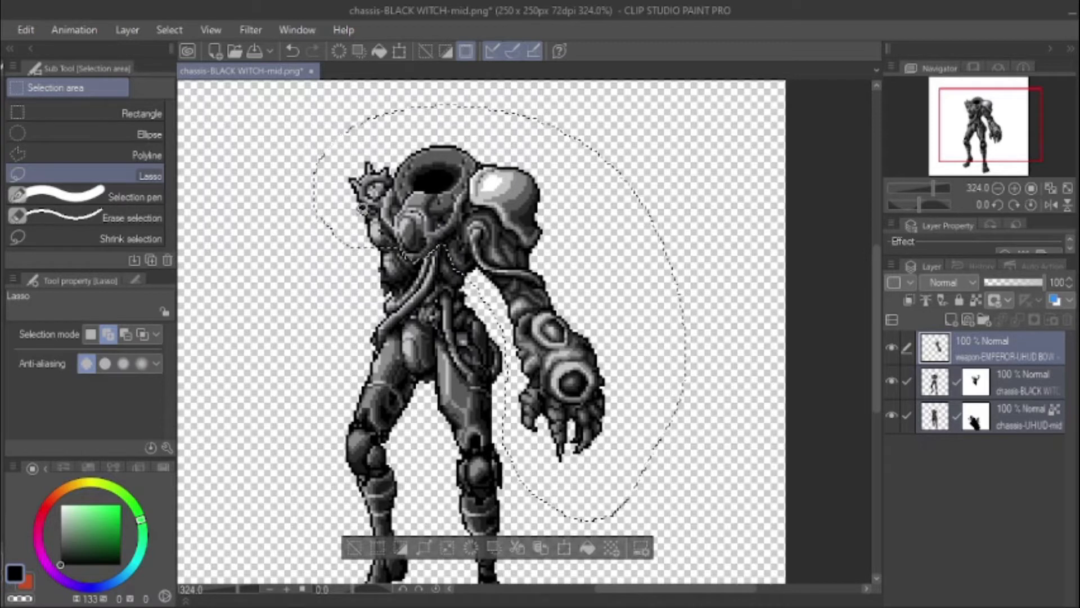
{"action": "key", "text": "ctrl+t"}
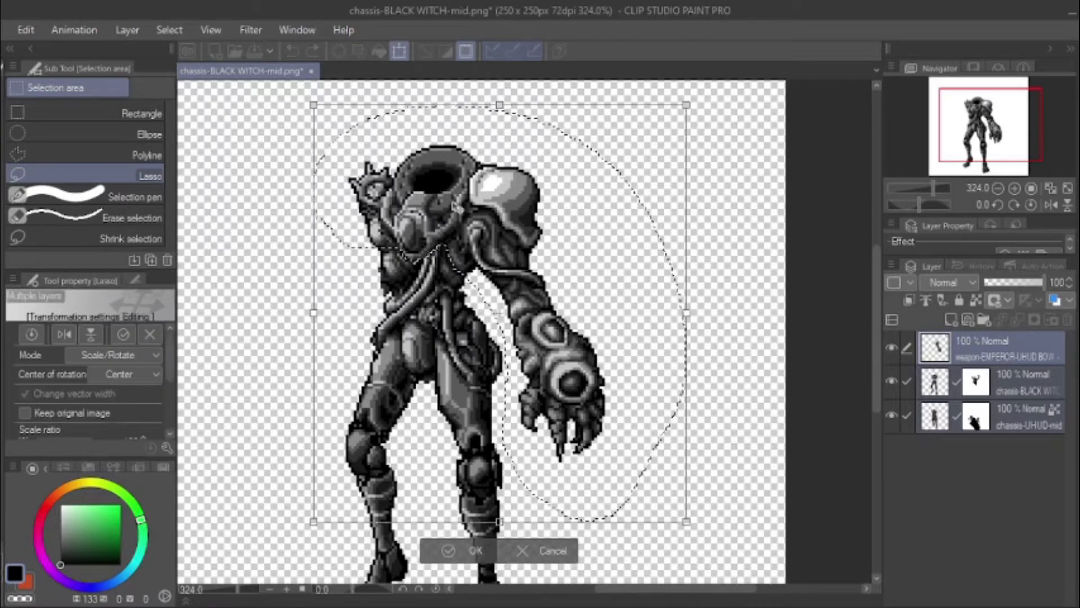
{"action": "left_click_drag", "start_coordinate": [457, 208], "coordinate": [451, 240]}
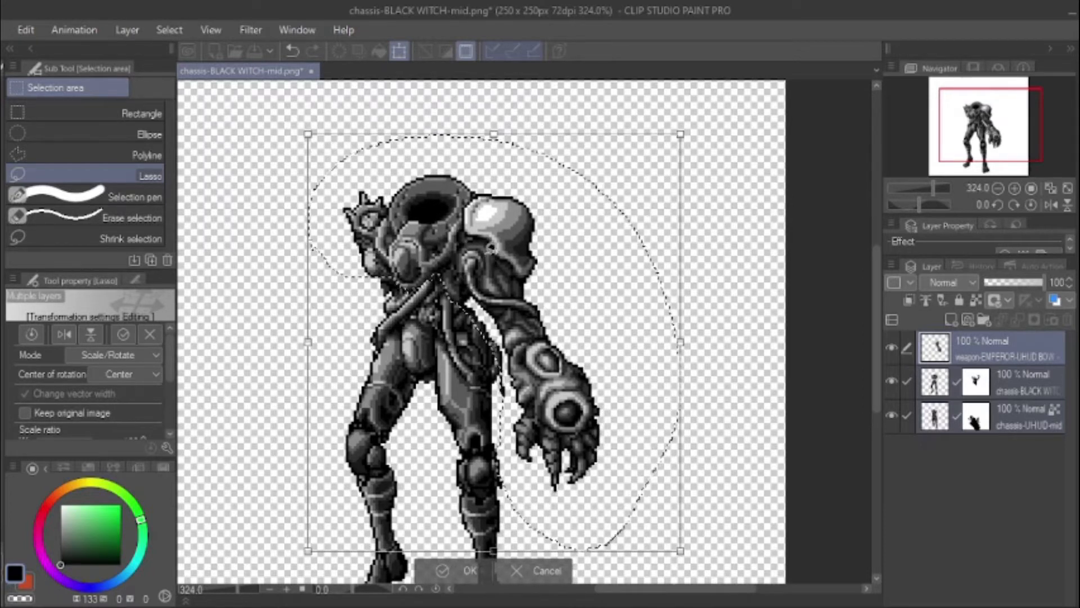
{"action": "key", "text": "Return"}
{"action": "key", "text": "ctrl+w"}
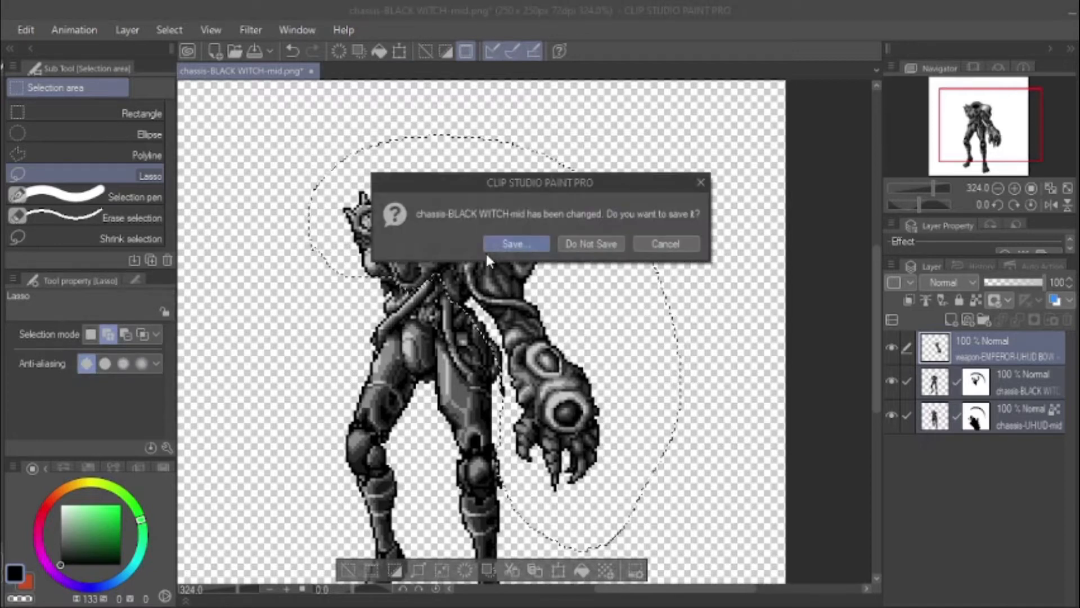
{"action": "key", "text": "Escape"}
{"action": "key", "text": "ctrl+d"}
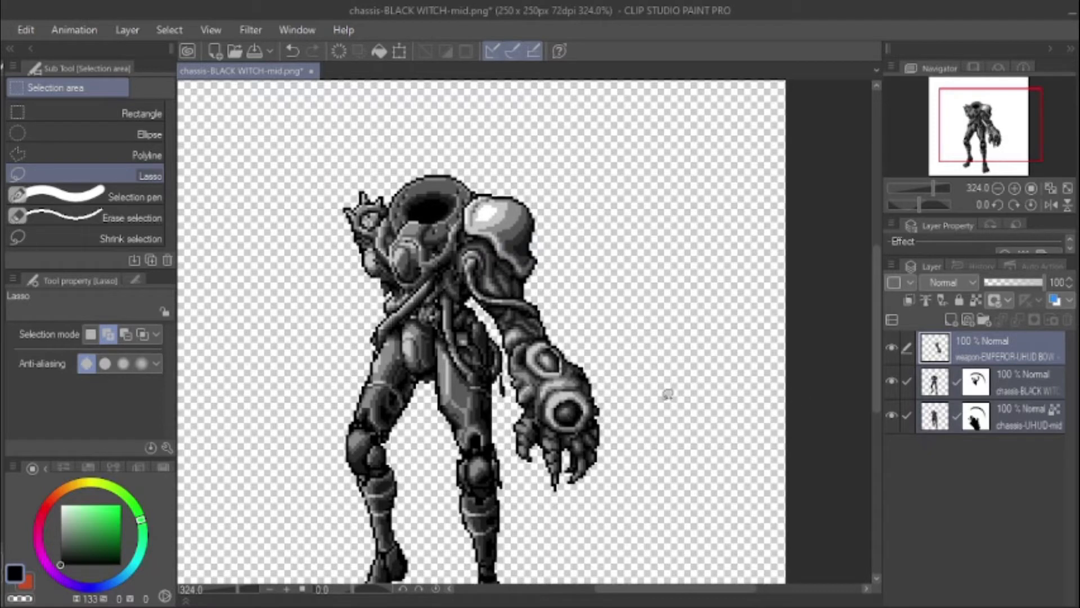
Step: Check the three layers by toggling visibility and clean up the chassis-UHUD-mid mask around the arm and legs with the size 5 Pixel Hard eraser
{"action": "left_click", "coordinate": [891, 380]}
{"action": "left_click", "coordinate": [891, 381]}
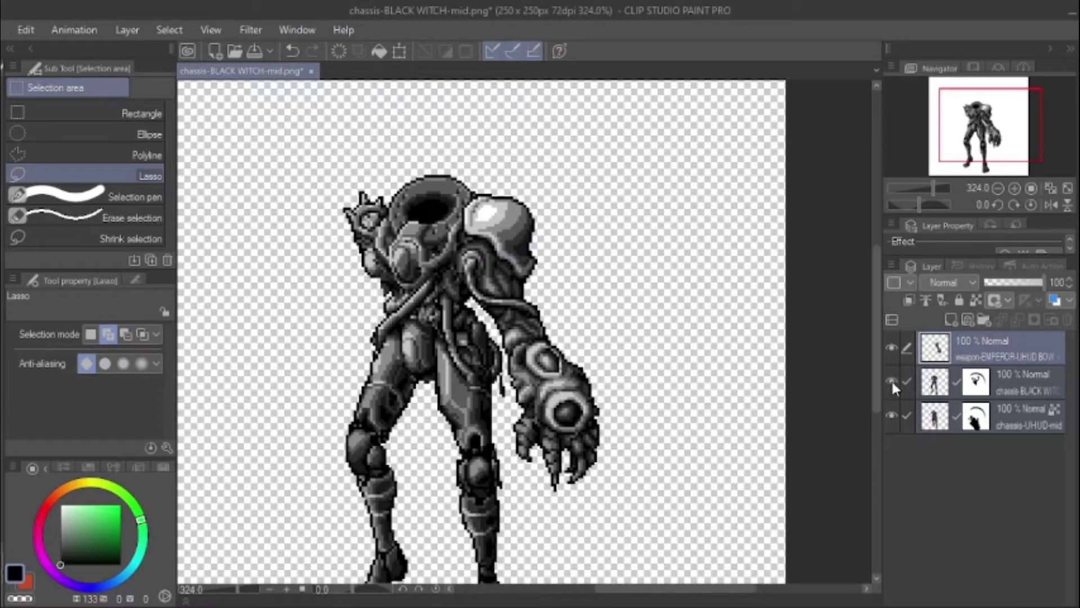
{"action": "left_click", "coordinate": [890, 346]}
{"action": "left_click", "coordinate": [890, 346]}
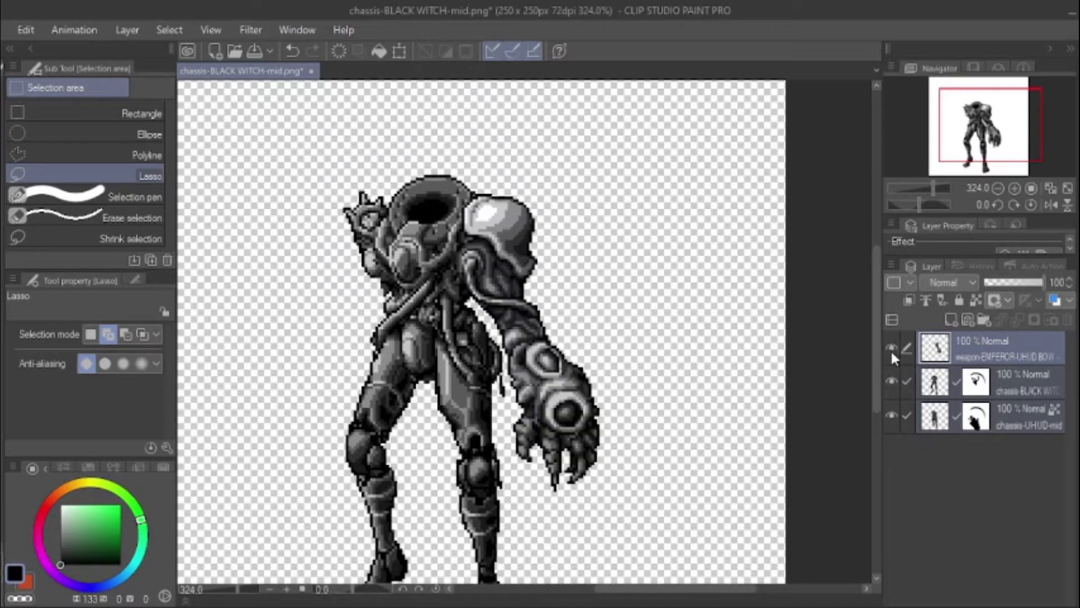
{"action": "left_click", "coordinate": [892, 417]}
{"action": "left_click", "coordinate": [892, 415]}
{"action": "left_click", "coordinate": [976, 419]}
{"action": "key", "text": "e"}
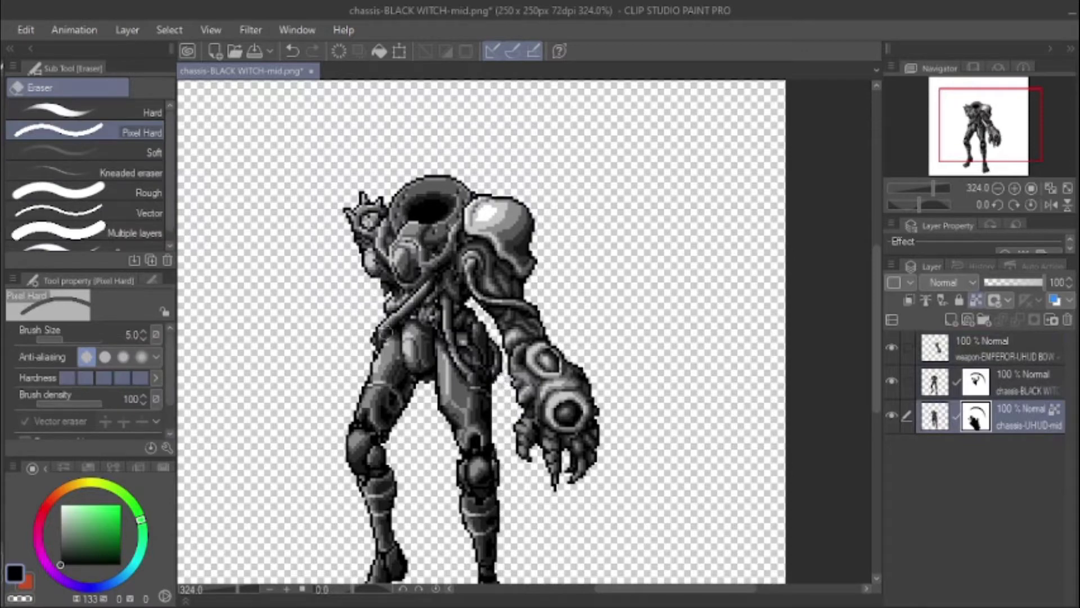
{"action": "mouse_move", "coordinate": [437, 438]}
{"action": "left_mouse_down"}
{"action": "mouse_move", "coordinate": [400, 342]}
{"action": "mouse_move", "coordinate": [472, 360]}
{"action": "mouse_move", "coordinate": [403, 426]}
{"action": "mouse_move", "coordinate": [378, 342]}
{"action": "mouse_move", "coordinate": [429, 372]}
{"action": "mouse_move", "coordinate": [434, 344]}
{"action": "mouse_move", "coordinate": [449, 433]}
{"action": "left_mouse_up"}
{"action": "left_click_drag", "start_coordinate": [575, 494], "coordinate": [582, 478]}
{"action": "left_click_drag", "start_coordinate": [631, 372], "coordinate": [611, 396]}
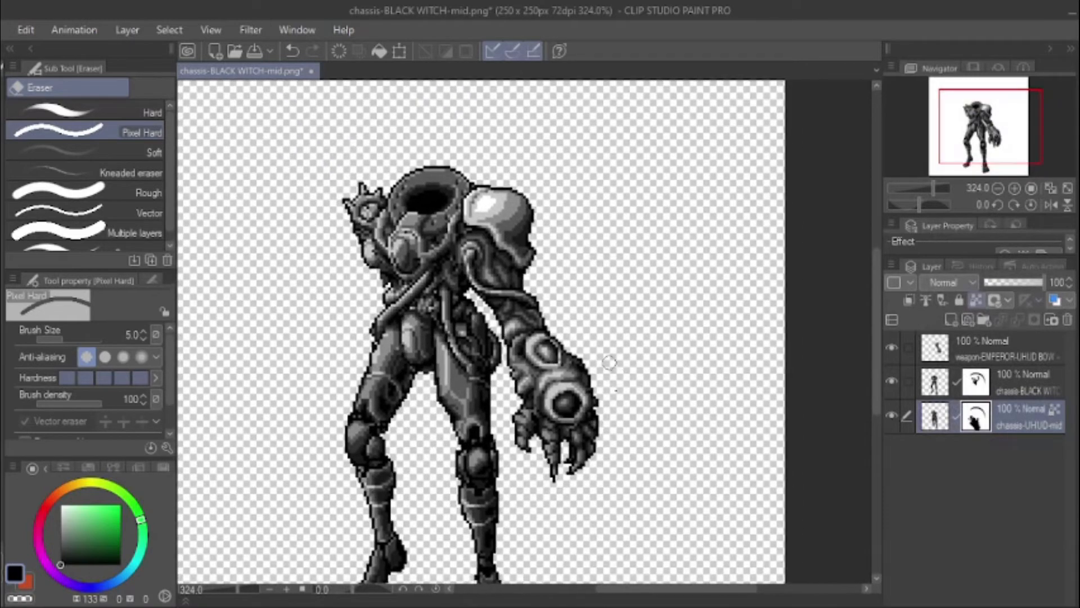
Step: Make the weapon-EMPEROR layer active, switch to File Explorer and open the Custom-ZAHHAK folder at its whip accessory images
{"action": "left_click", "coordinate": [956, 352]}
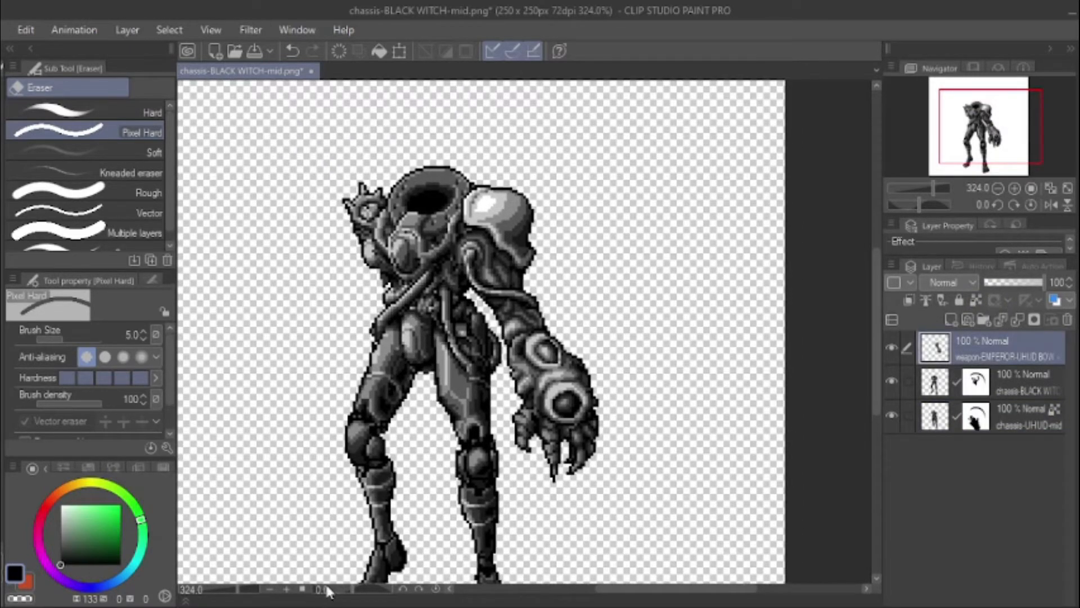
{"action": "left_click", "coordinate": [360, 605]}
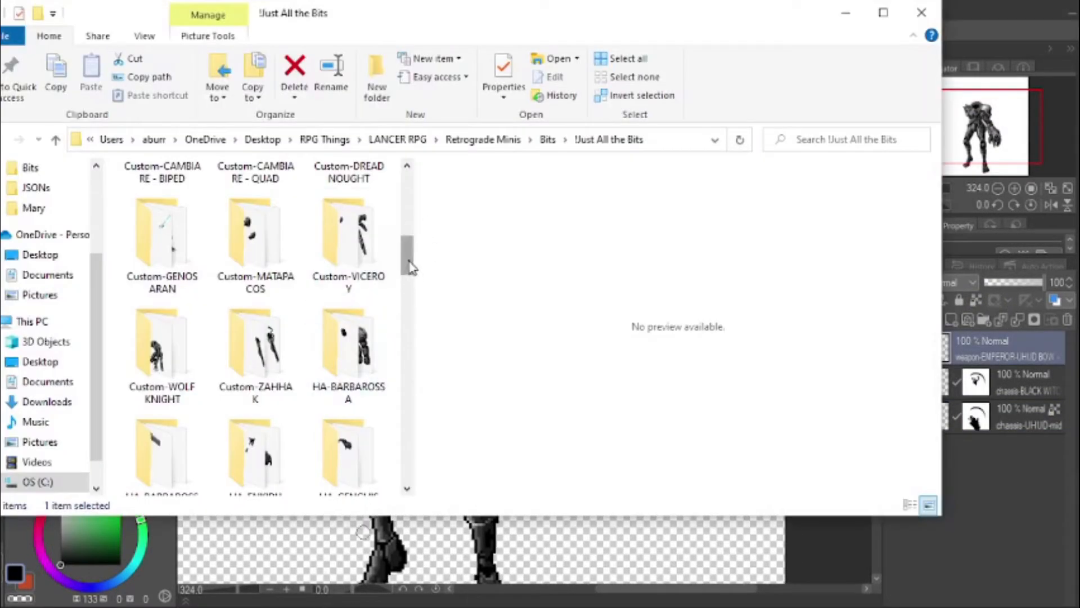
{"action": "left_click_drag", "start_coordinate": [409, 261], "coordinate": [411, 303]}
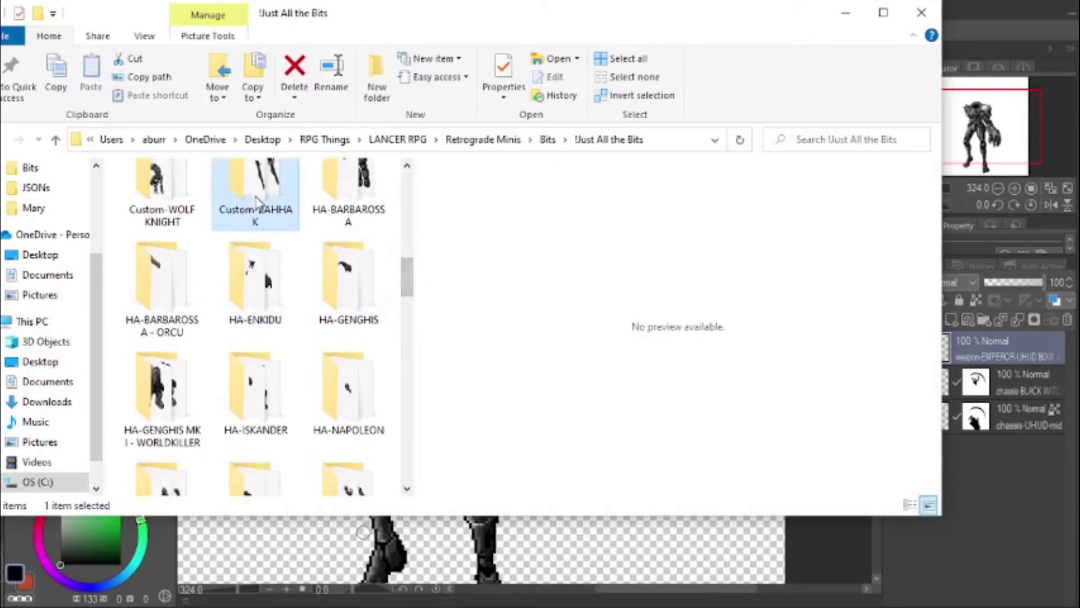
{"action": "left_click", "coordinate": [256, 211]}
{"action": "key", "text": "Return"}
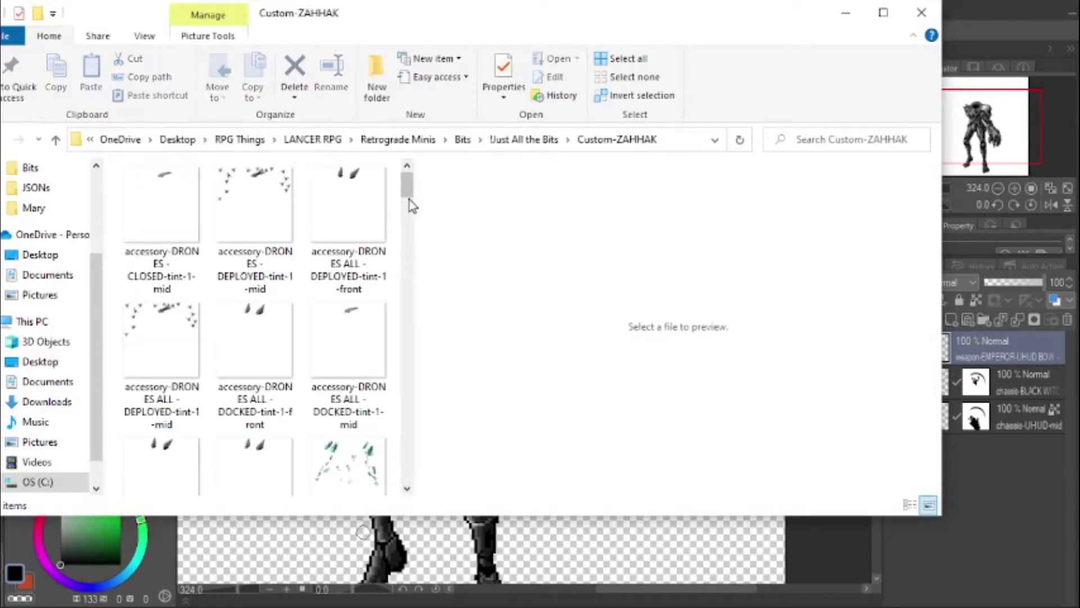
{"action": "left_click_drag", "start_coordinate": [410, 202], "coordinate": [408, 276]}
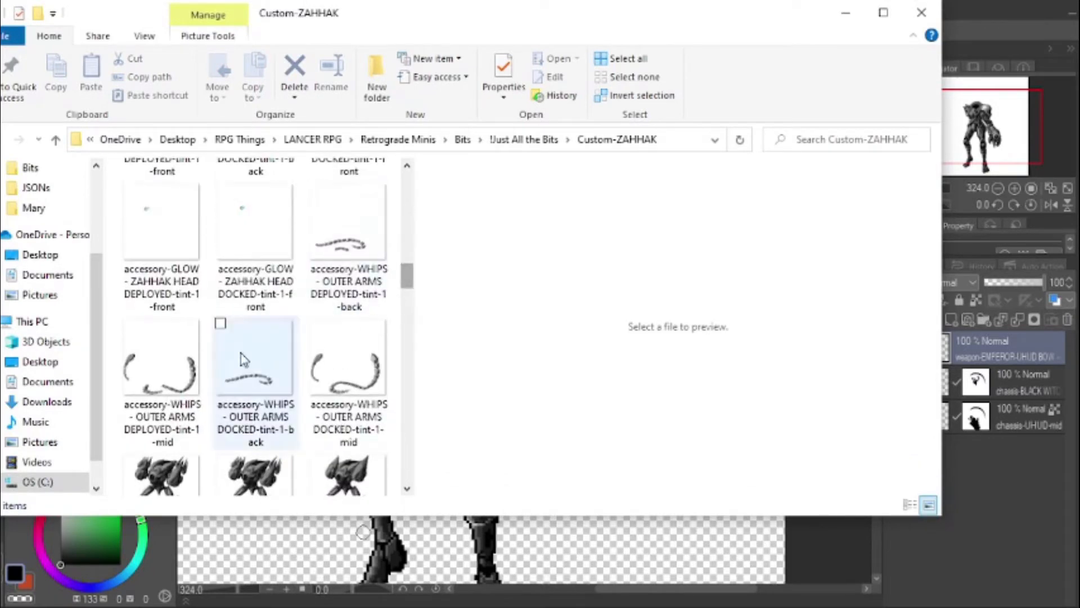
Step: Compare the previews of the WHIPS - OUTER ARMS DEPLOYED mid and back images and the DOCKED mid image
{"action": "left_click", "coordinate": [179, 376]}
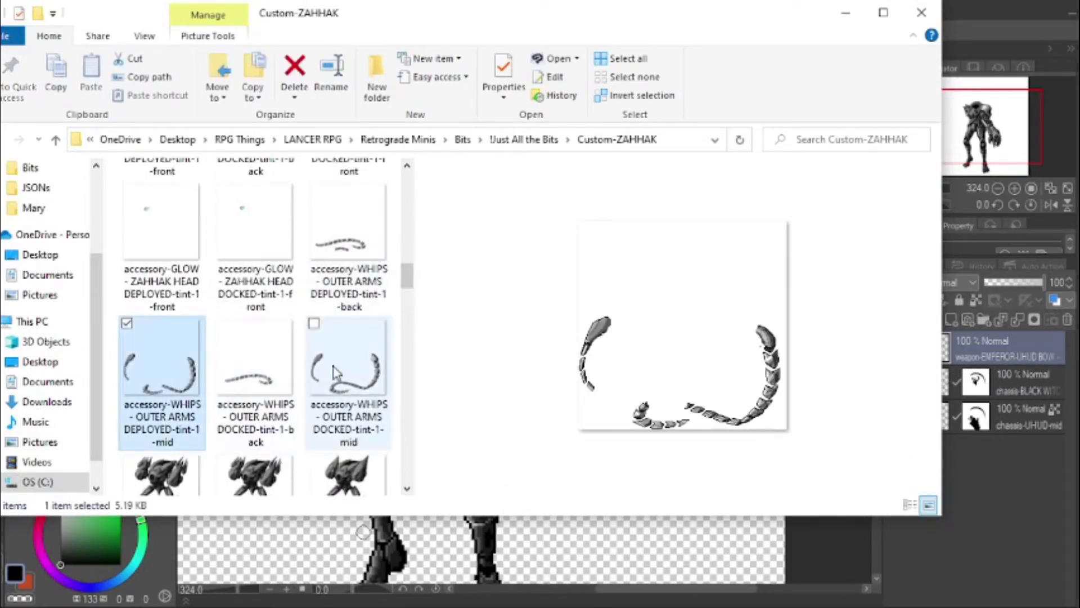
{"action": "left_click", "coordinate": [339, 382]}
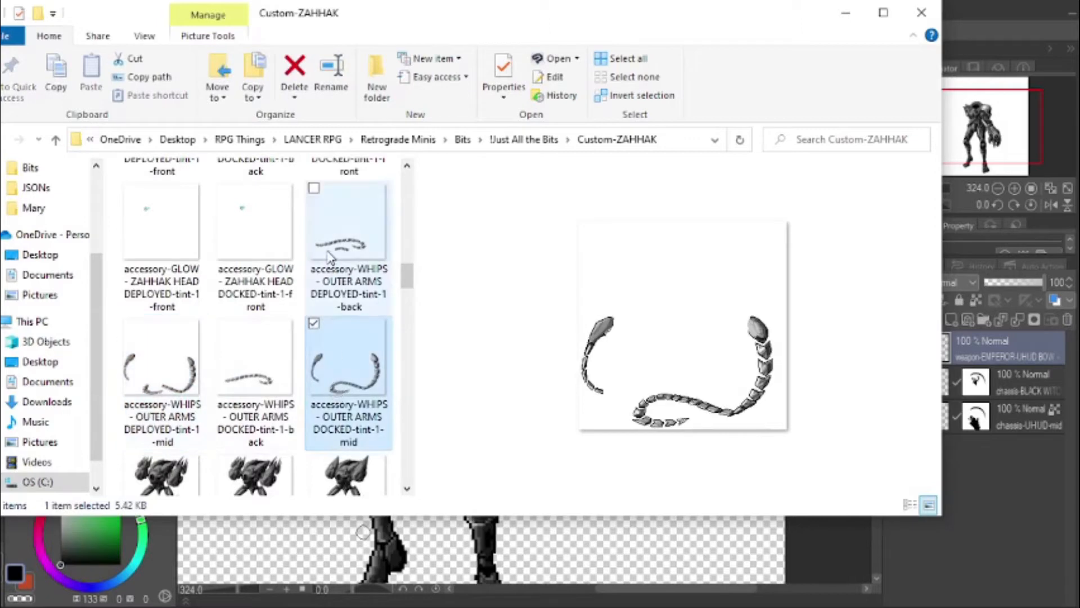
{"action": "left_click", "coordinate": [347, 275]}
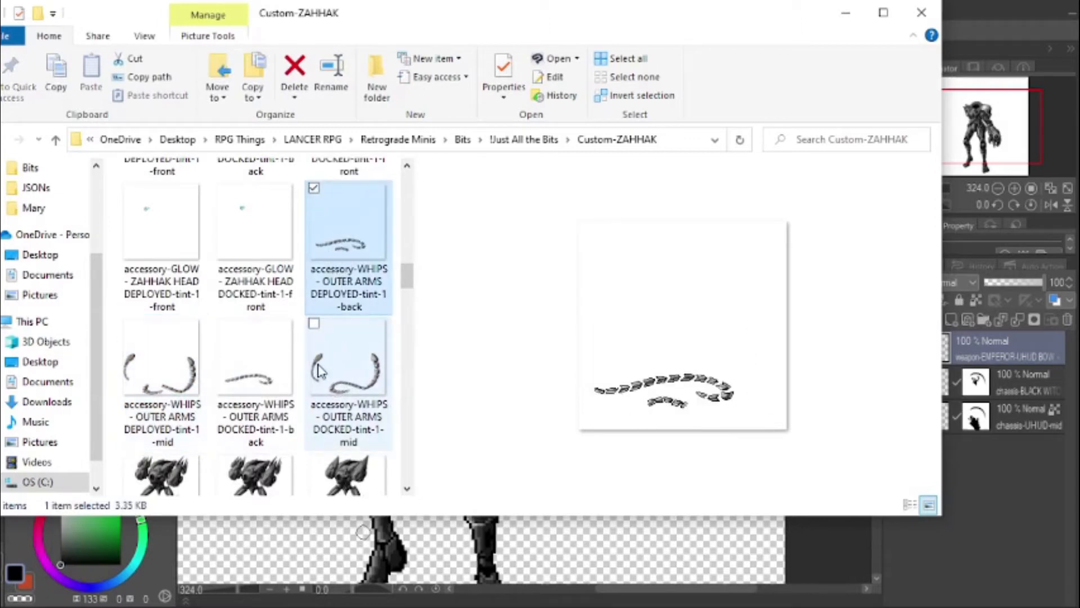
{"action": "left_click", "coordinate": [179, 378]}
{"action": "left_click", "coordinate": [343, 268]}
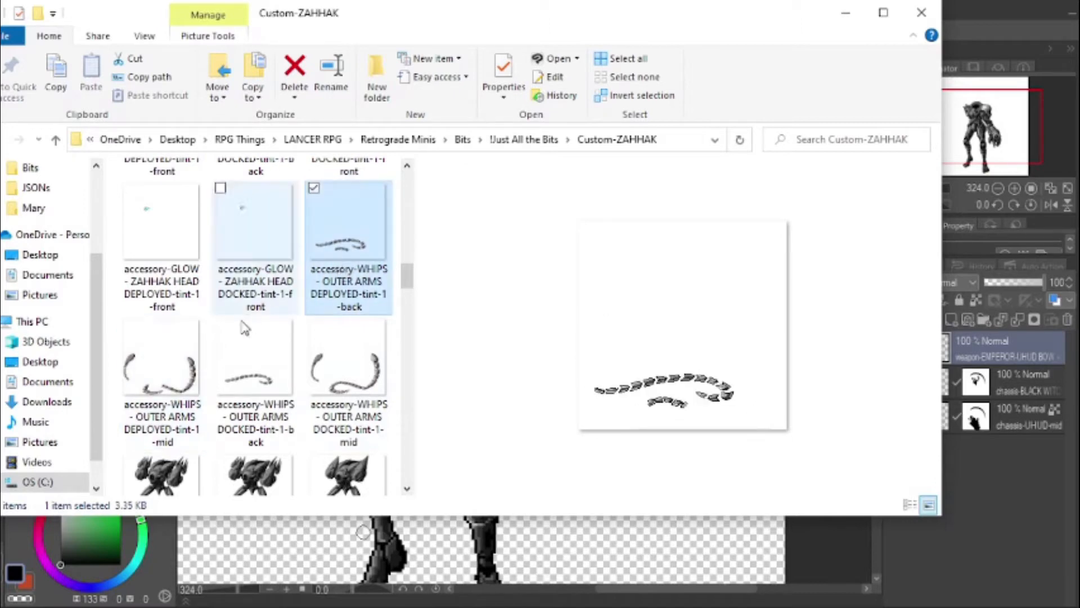
{"action": "left_click", "coordinate": [186, 365]}
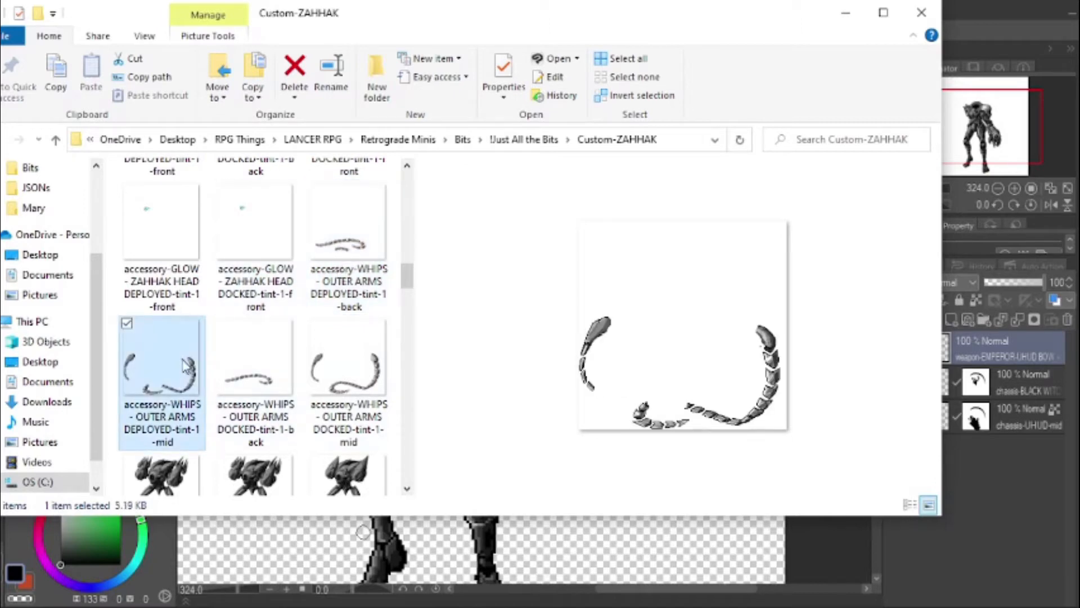
{"action": "left_click", "coordinate": [344, 251]}
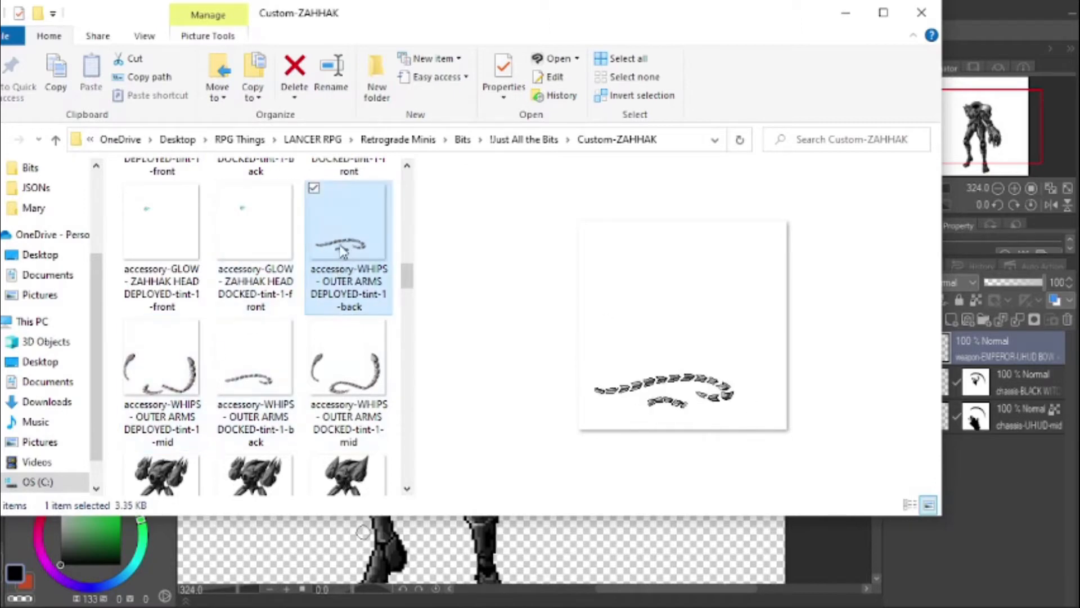
Step: Add the WHIPS - OUTER ARMS DEPLOYED mid and back images to the canvas as layers above the weapon-EMPEROR layer
{"action": "left_click", "coordinate": [168, 376]}
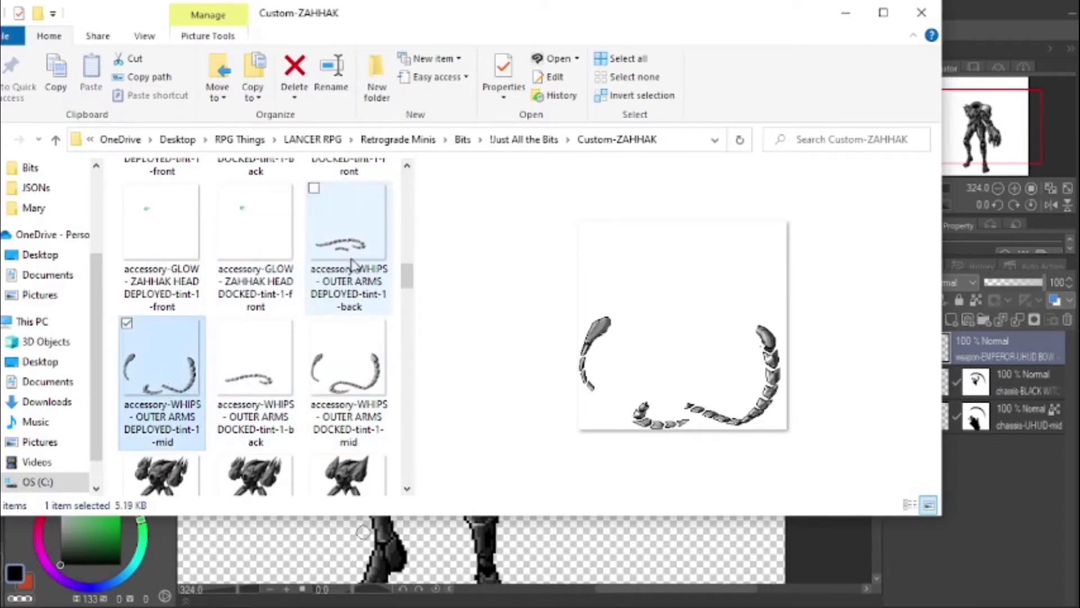
{"action": "left_click", "coordinate": [382, 221], "text": "ctrl"}
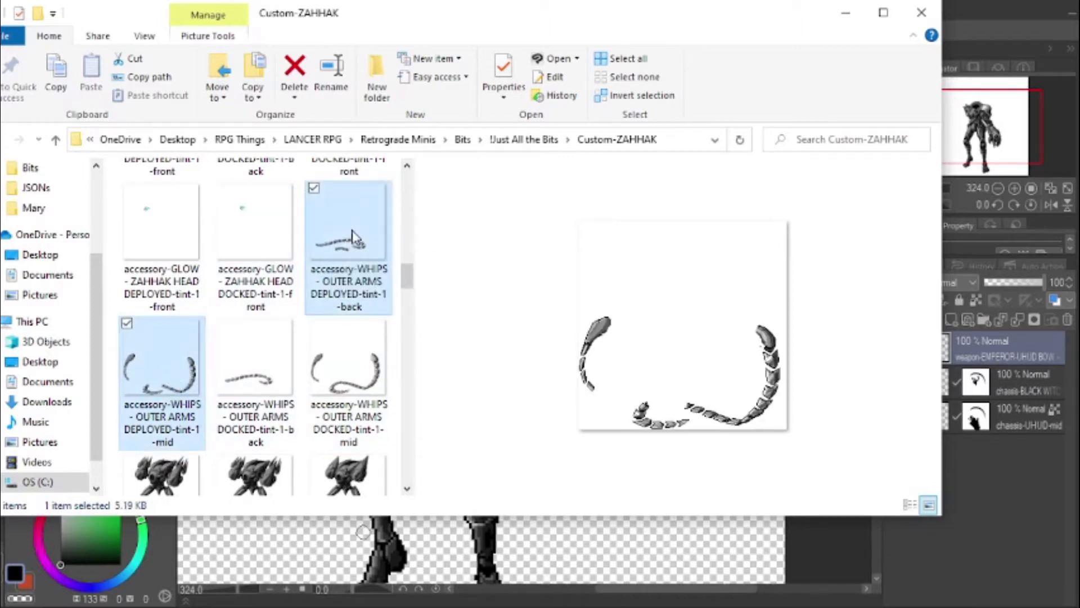
{"action": "left_click_drag", "start_coordinate": [382, 220], "coordinate": [975, 363]}
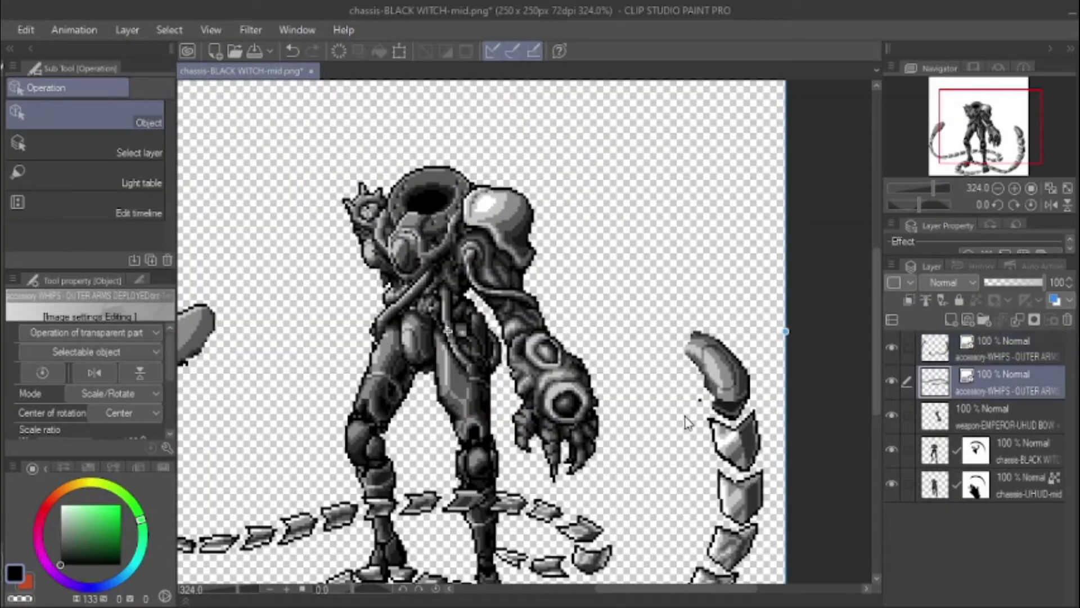
Step: Lasso the whip on the large arm's side, invert the selection, and mask that whip out on both whip layers
{"action": "left_click_drag", "start_coordinate": [277, 414], "coordinate": [283, 337]}
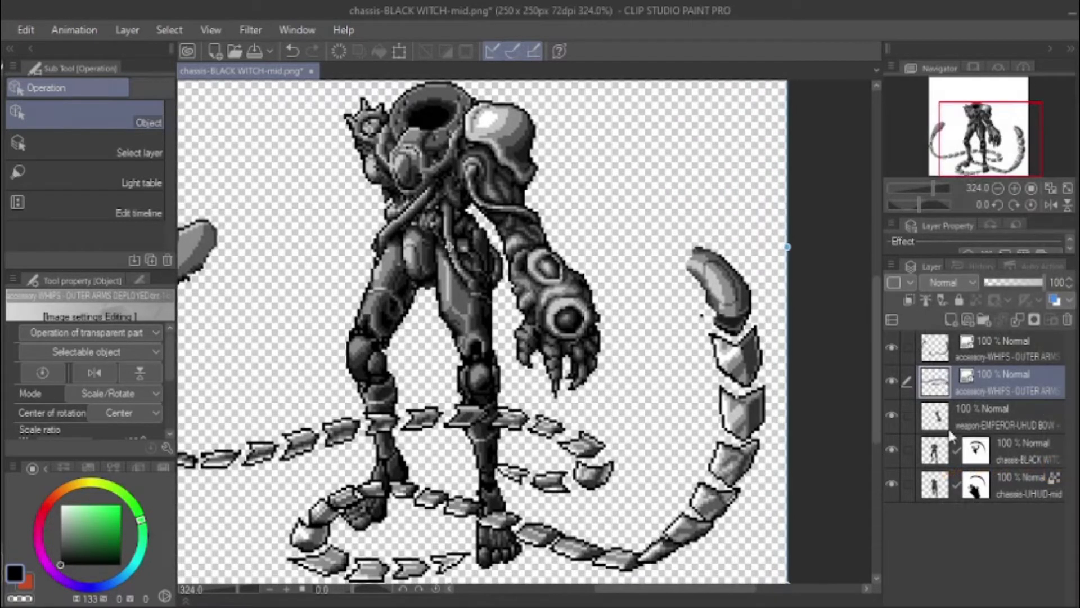
{"action": "key", "text": "m"}
{"action": "mouse_move", "coordinate": [256, 563]}
{"action": "left_mouse_down"}
{"action": "mouse_move", "coordinate": [256, 525]}
{"action": "mouse_move", "coordinate": [309, 462]}
{"action": "mouse_move", "coordinate": [360, 450]}
{"action": "mouse_move", "coordinate": [550, 501]}
{"action": "mouse_move", "coordinate": [657, 503]}
{"action": "mouse_move", "coordinate": [663, 330]}
{"action": "mouse_move", "coordinate": [697, 212]}
{"action": "mouse_move", "coordinate": [798, 292]}
{"action": "mouse_move", "coordinate": [782, 537]}
{"action": "mouse_move", "coordinate": [636, 600]}
{"action": "mouse_move", "coordinate": [395, 535]}
{"action": "mouse_move", "coordinate": [293, 526]}
{"action": "left_mouse_up"}
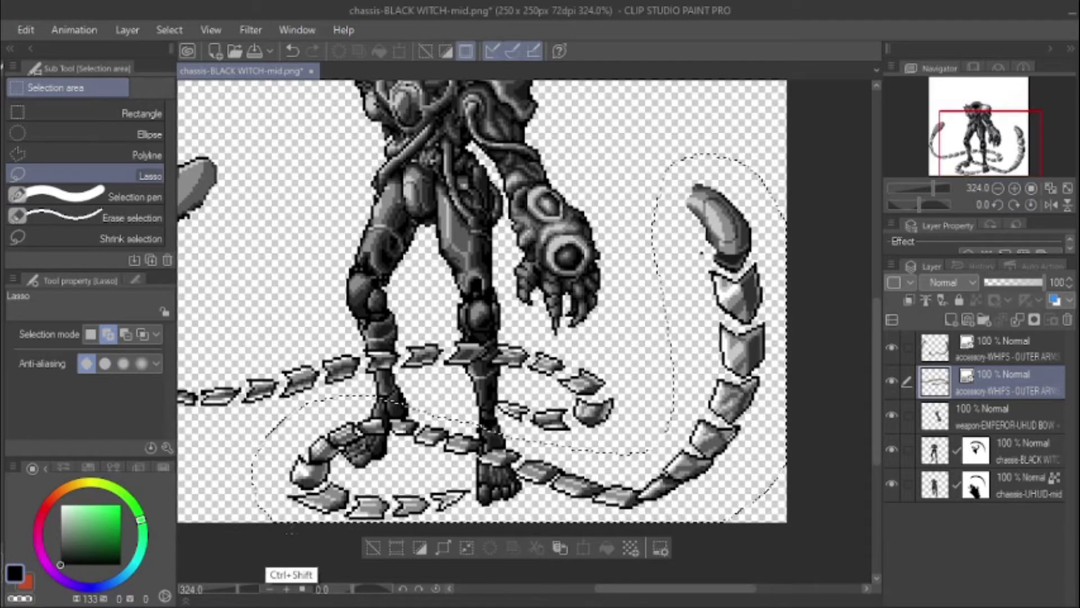
{"action": "key", "text": "ctrl+shift+i"}
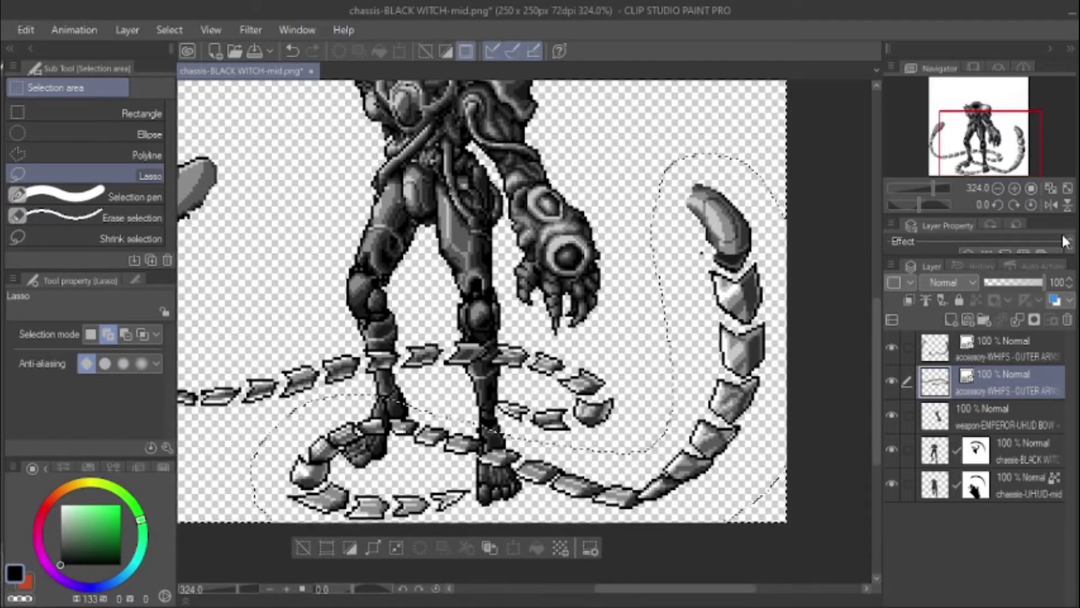
{"action": "left_click", "coordinate": [1032, 321]}
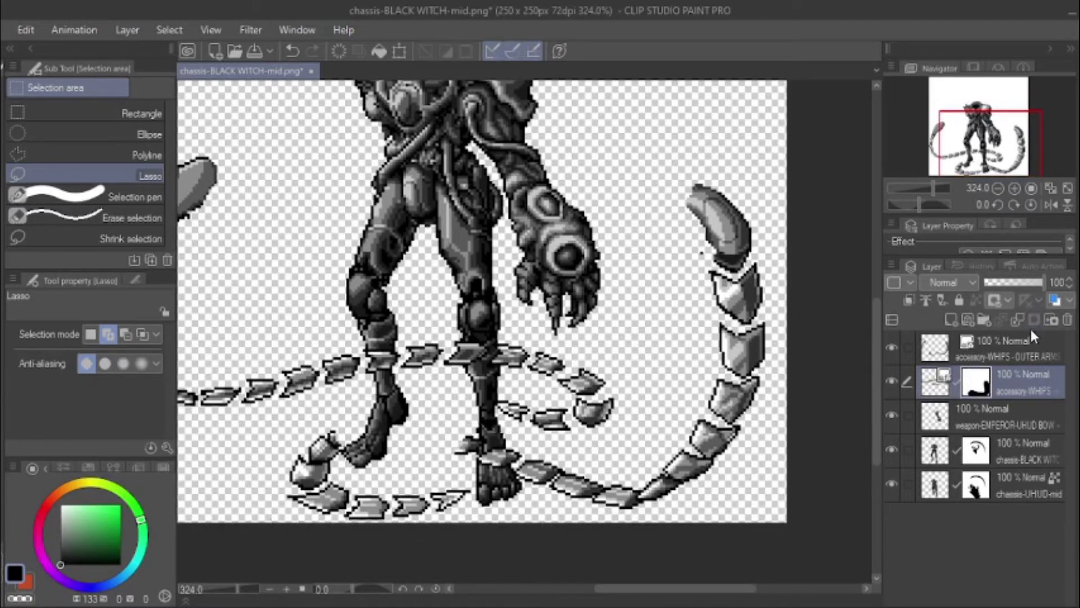
{"action": "left_click", "coordinate": [978, 357]}
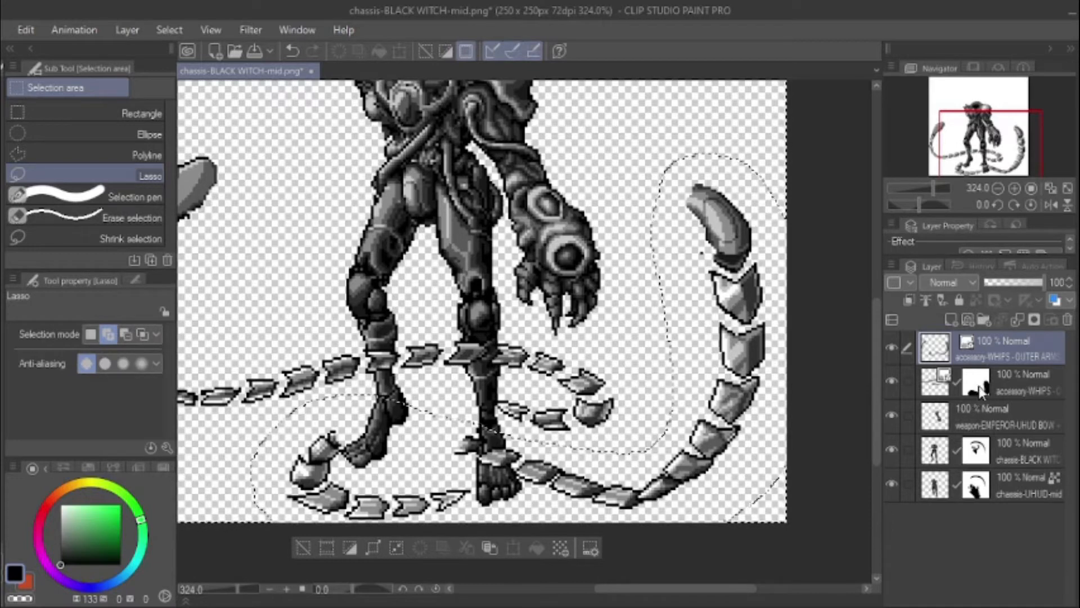
{"action": "left_click", "coordinate": [1031, 320]}
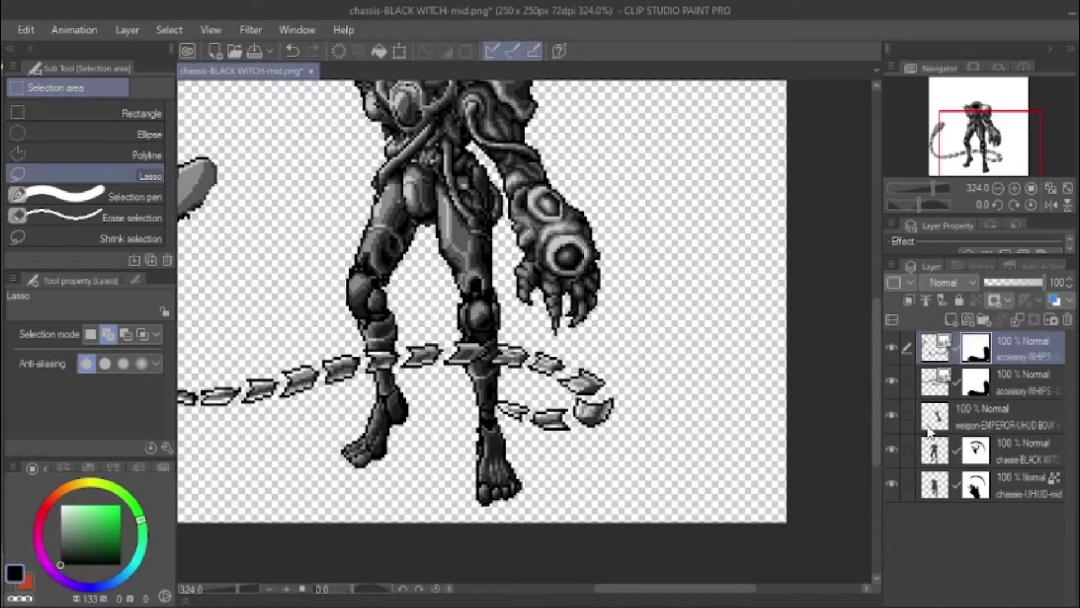
Step: Merge the two whip layers with their masks applied and place the merged layer beneath the chassis-UHUD-mid layer
{"action": "right_click", "coordinate": [1007, 357]}
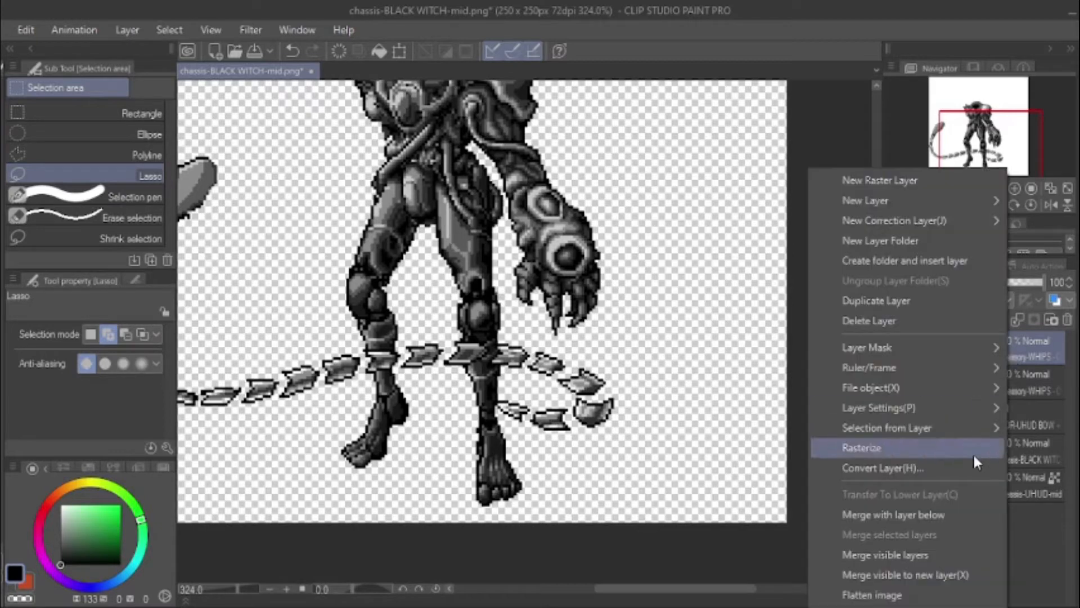
{"action": "left_click", "coordinate": [924, 519]}
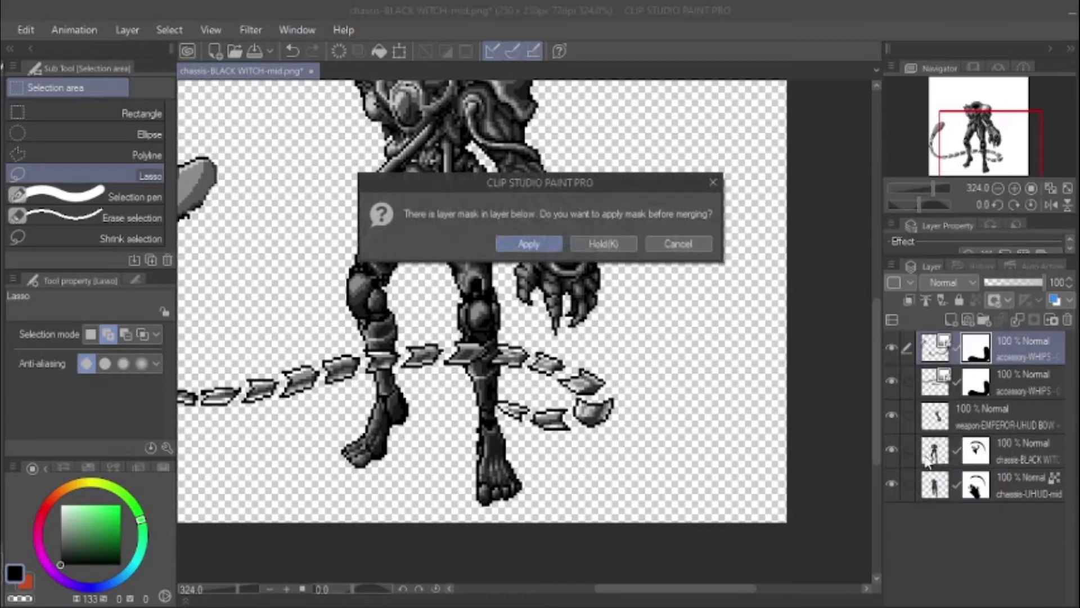
{"action": "left_click", "coordinate": [539, 245]}
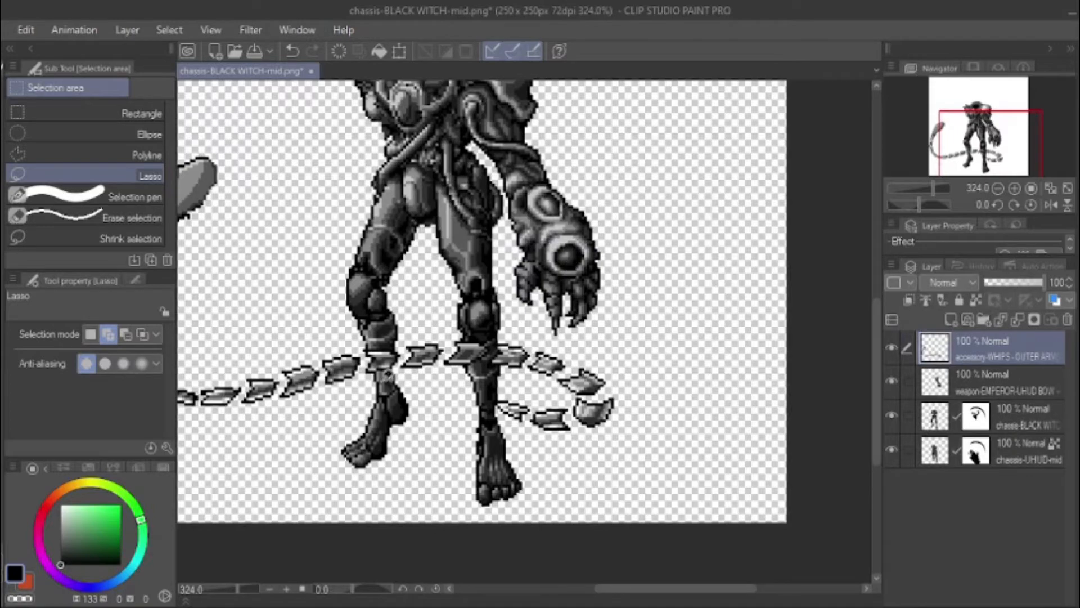
{"action": "left_click_drag", "start_coordinate": [362, 392], "coordinate": [451, 439]}
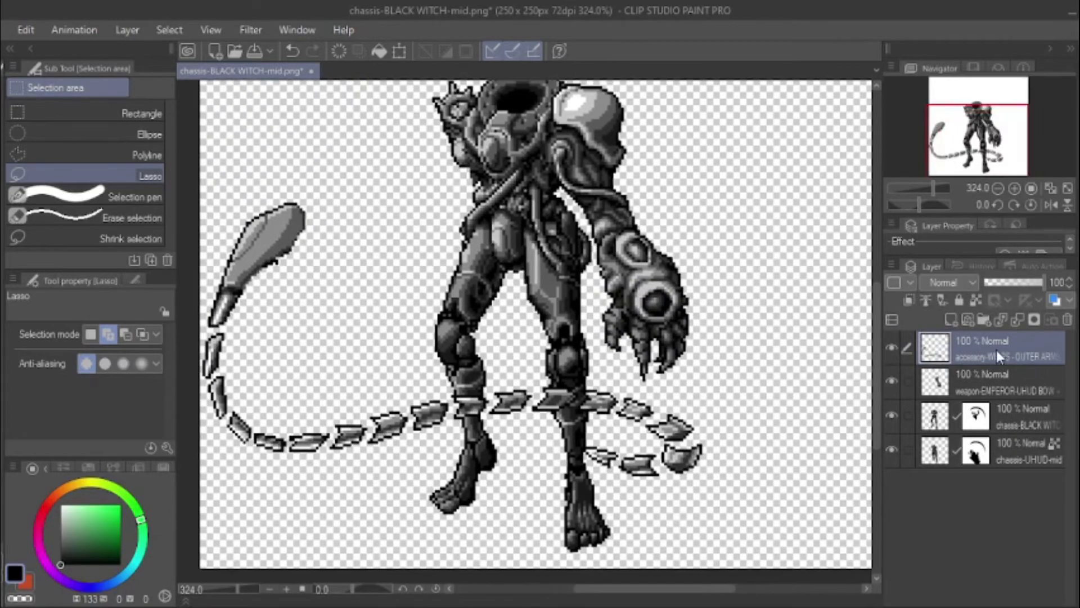
{"action": "left_click_drag", "start_coordinate": [997, 350], "coordinate": [985, 466]}
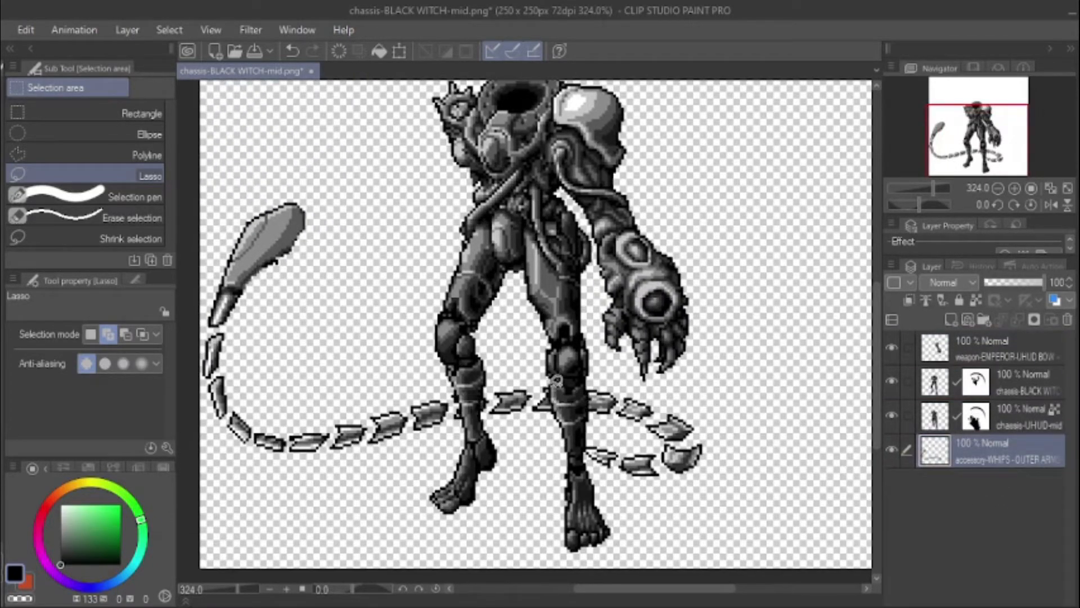
Step: Move the remaining whip closer to the mech so that it curls behind the lower legs
{"action": "key", "text": "k"}
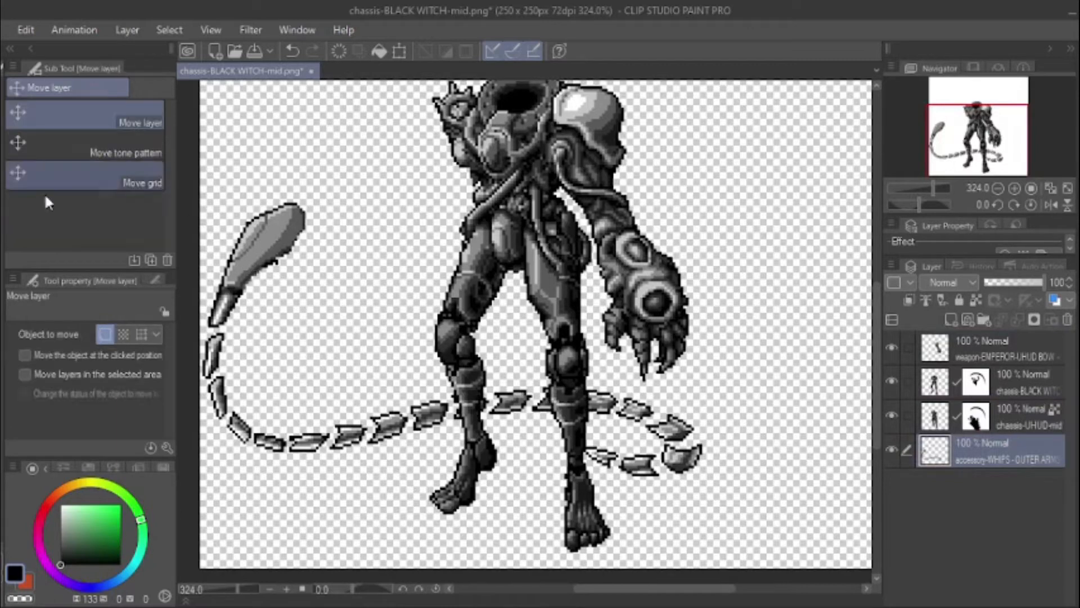
{"action": "left_click_drag", "start_coordinate": [261, 263], "coordinate": [375, 302]}
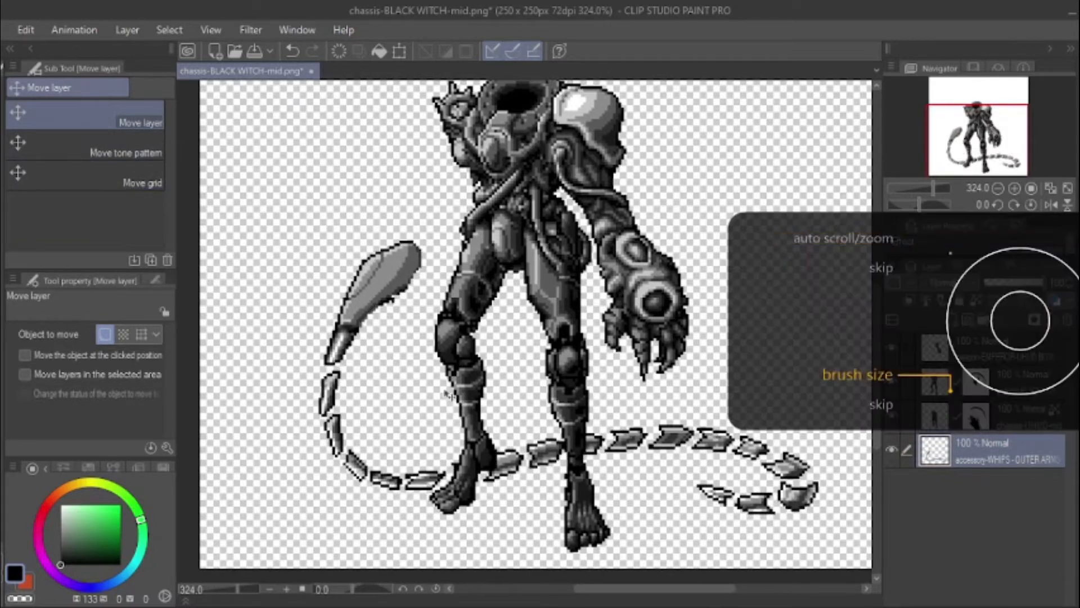
{"action": "scroll", "coordinate": [450, 394], "scroll_direction": "down", "scroll_amount": 2}
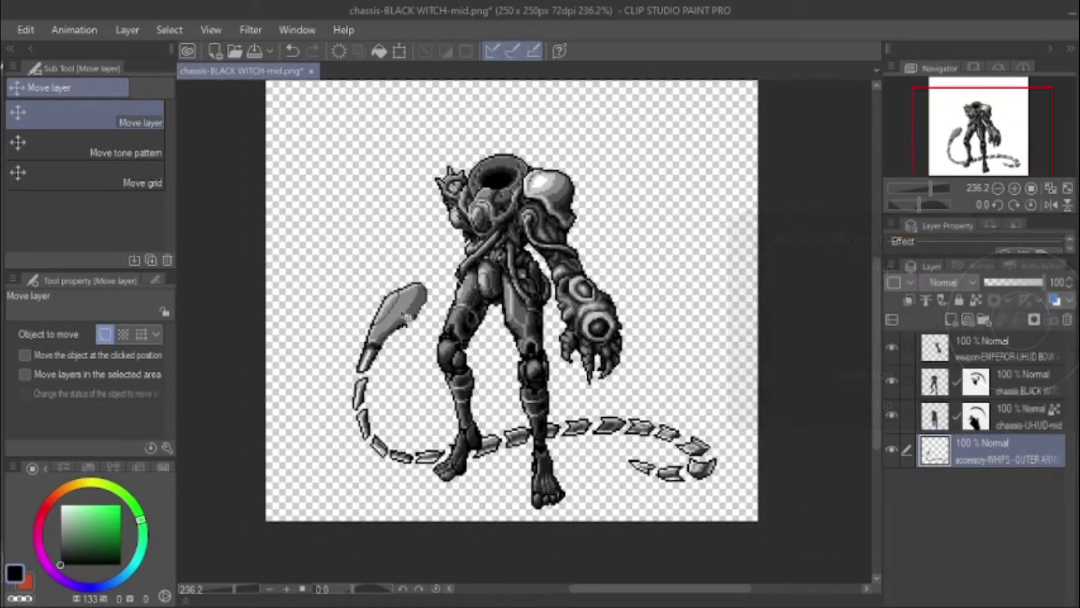
{"action": "left_click_drag", "start_coordinate": [404, 319], "coordinate": [410, 305]}
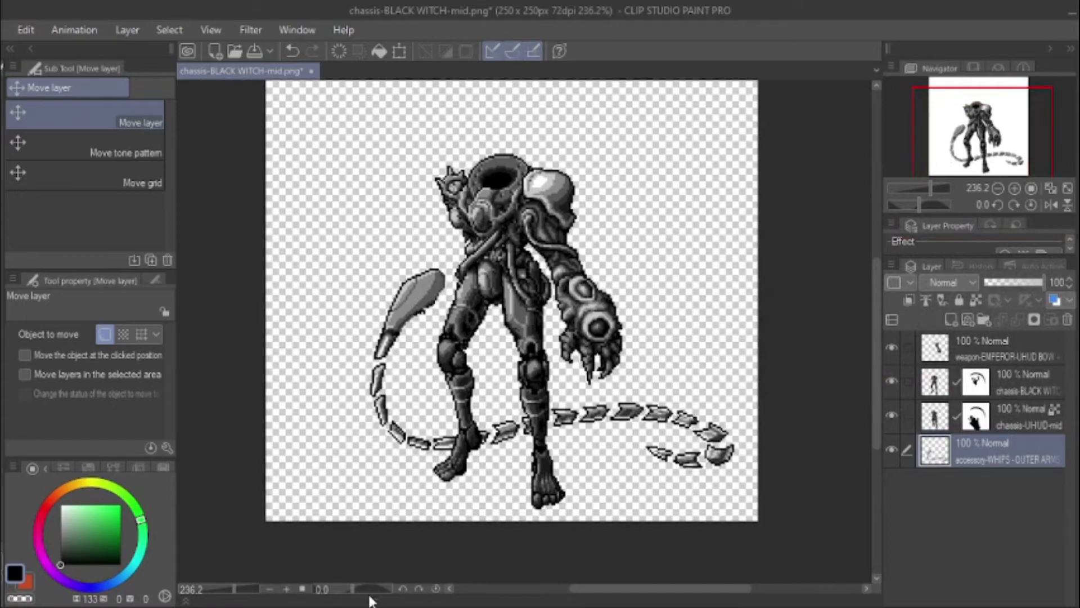
Step: Add the secondary-weapon-DOCKED-back image as a layer above the whip layer and shift its arms slightly down toward the small shoulder
{"action": "left_click", "coordinate": [371, 602]}
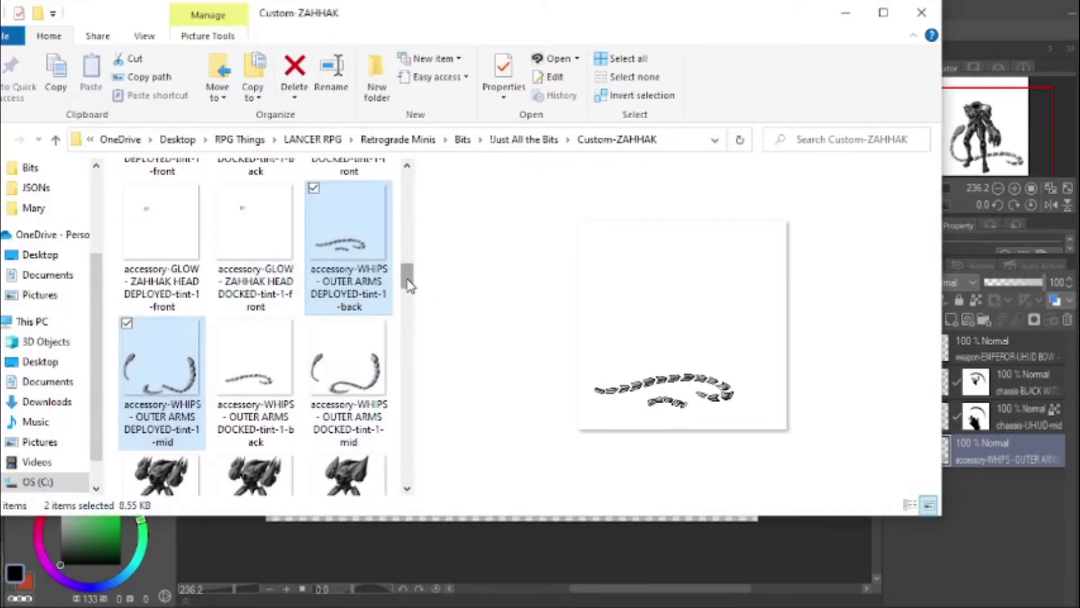
{"action": "left_click_drag", "start_coordinate": [408, 282], "coordinate": [429, 447]}
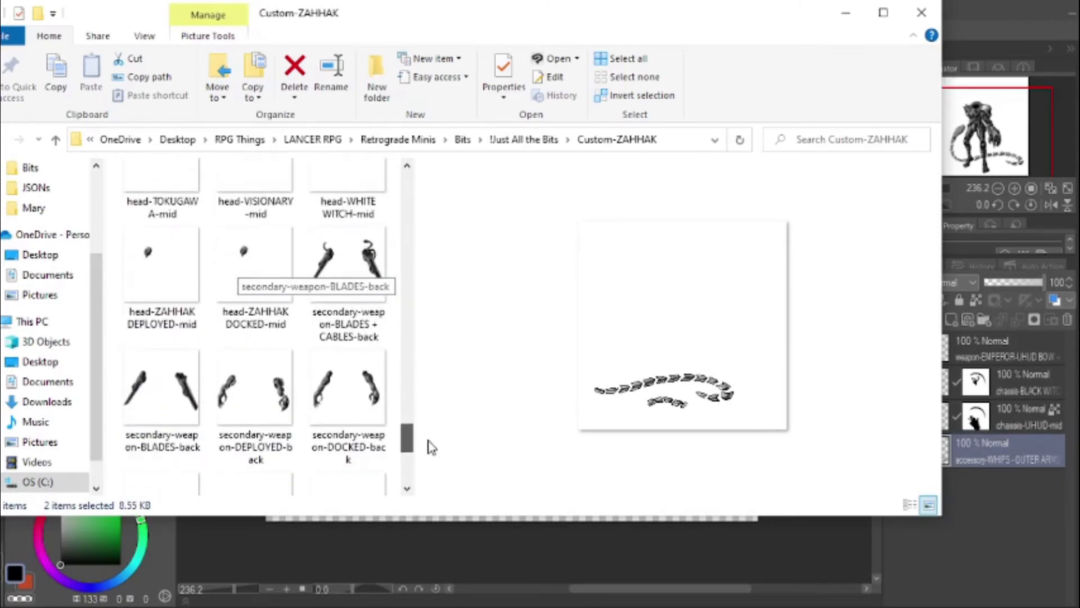
{"action": "left_click", "coordinate": [275, 390]}
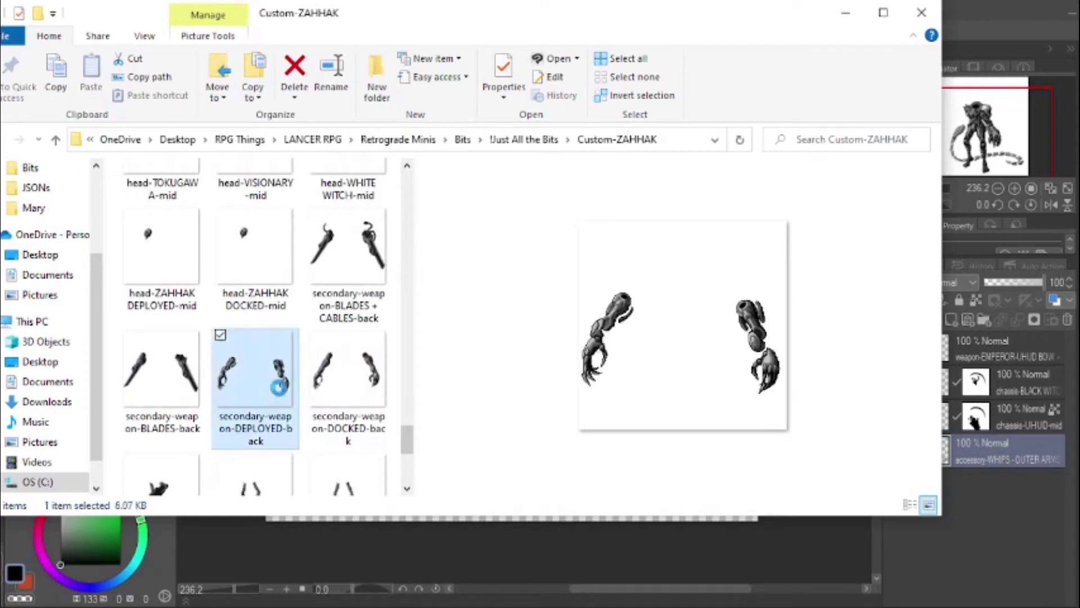
{"action": "left_click", "coordinate": [346, 393]}
{"action": "left_click", "coordinate": [285, 402]}
{"action": "left_click", "coordinate": [337, 390]}
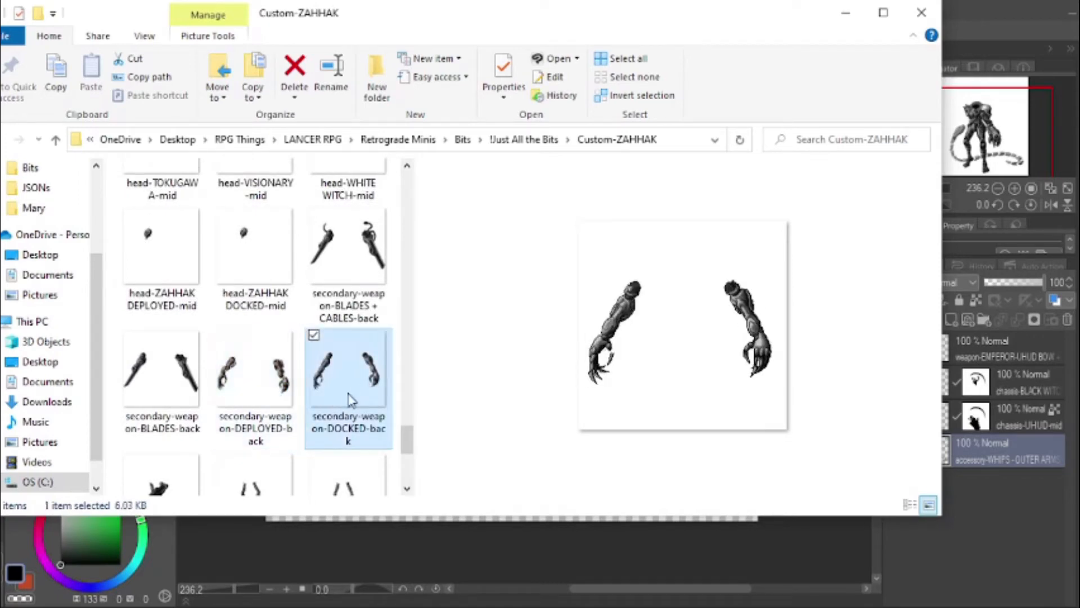
{"action": "left_click_drag", "start_coordinate": [357, 385], "coordinate": [977, 449]}
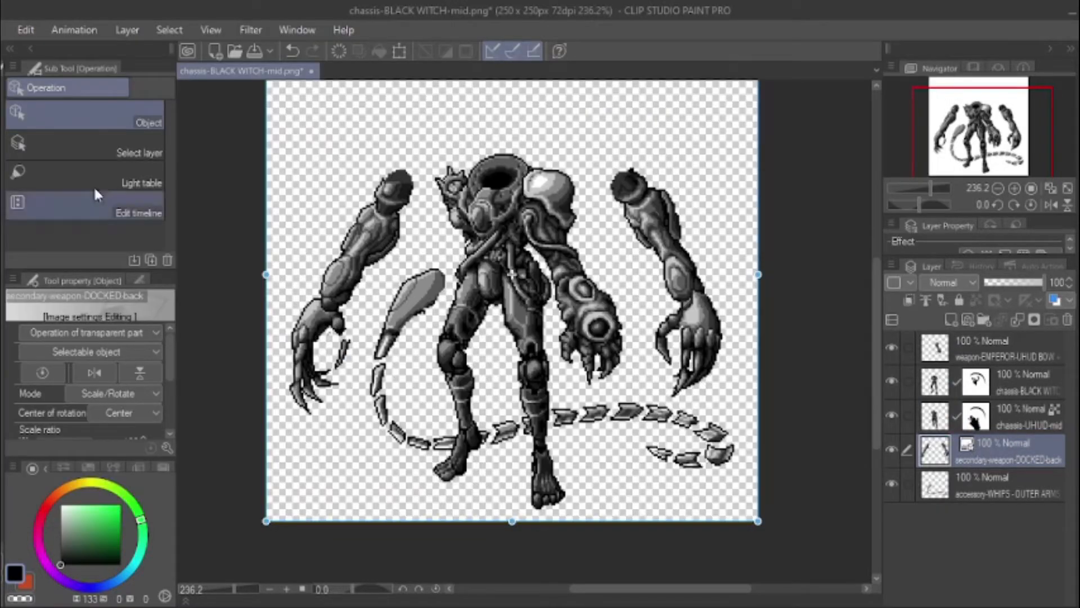
{"action": "key", "text": "k"}
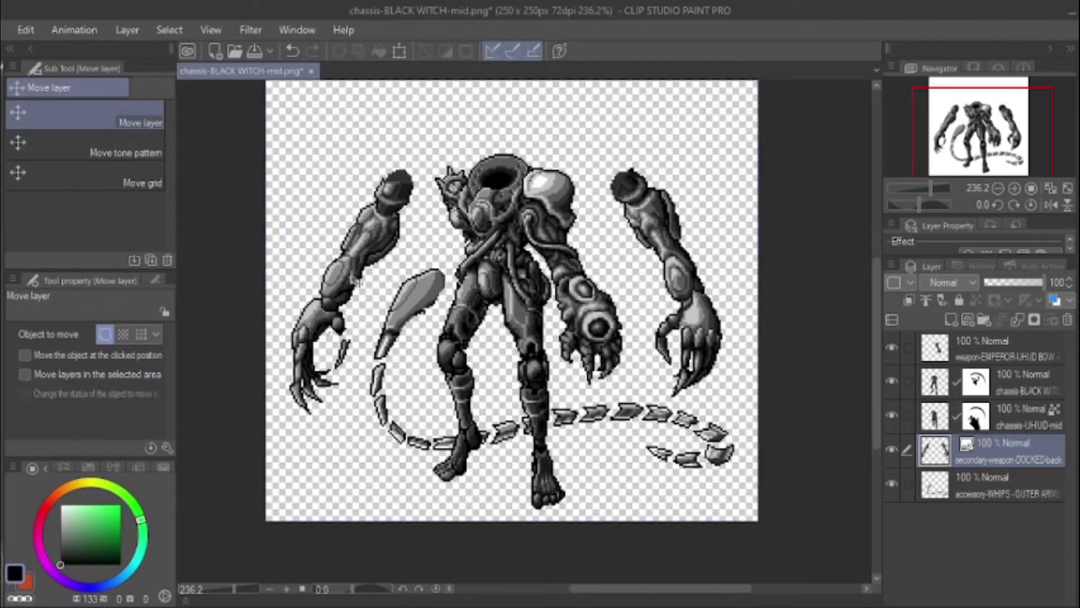
{"action": "left_click_drag", "start_coordinate": [357, 282], "coordinate": [397, 294]}
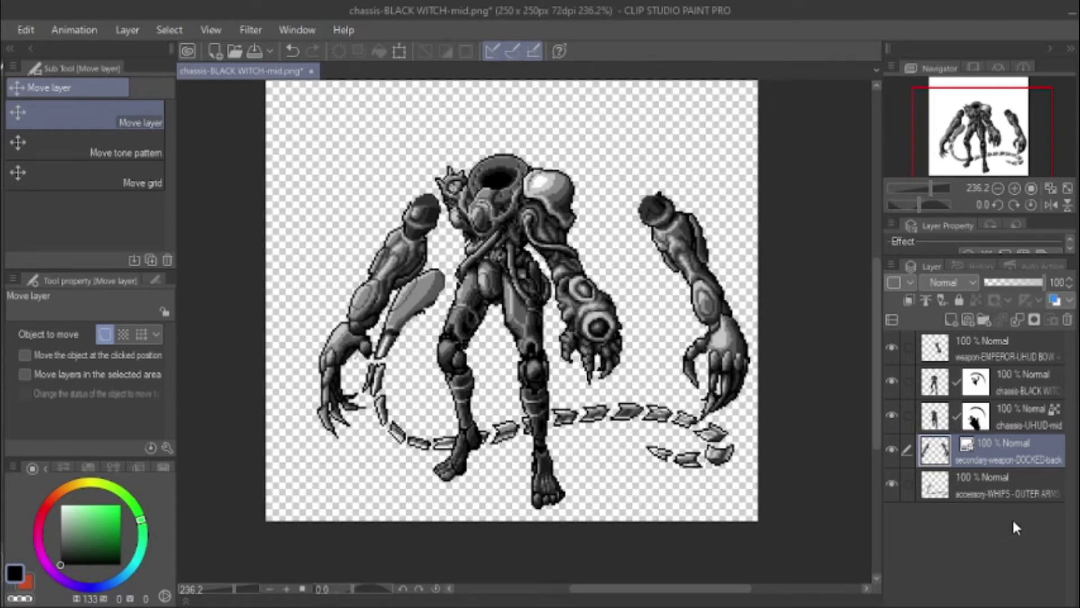
Step: Delete the secondary-weapon-DOCKED-back layer together with the merged whip layer
{"action": "left_click", "coordinate": [986, 489], "text": "shift"}
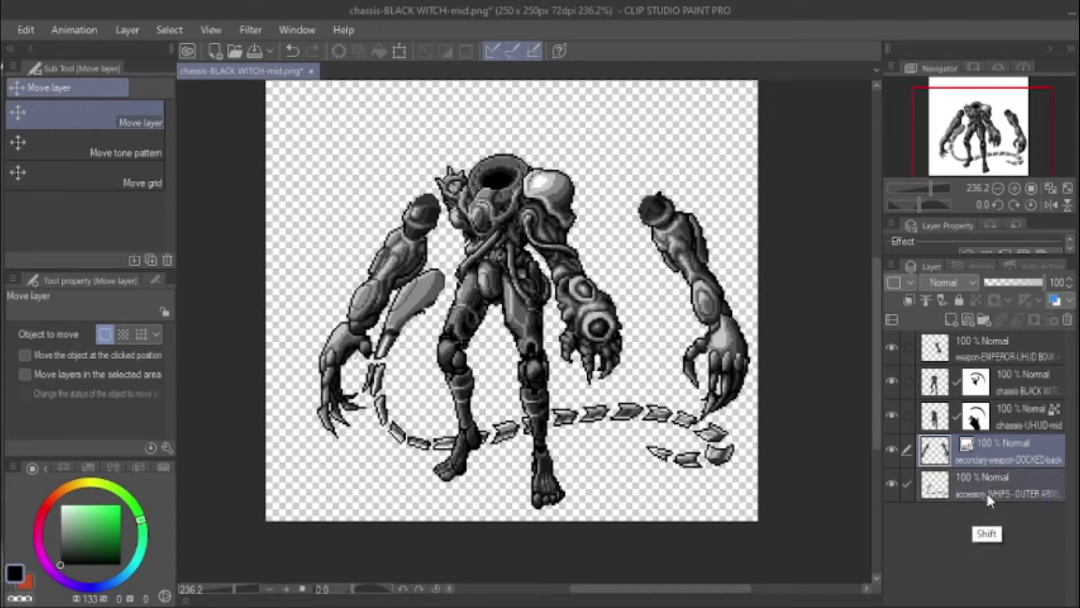
{"action": "left_click", "coordinate": [1066, 319]}
{"action": "left_click", "coordinate": [531, 244]}
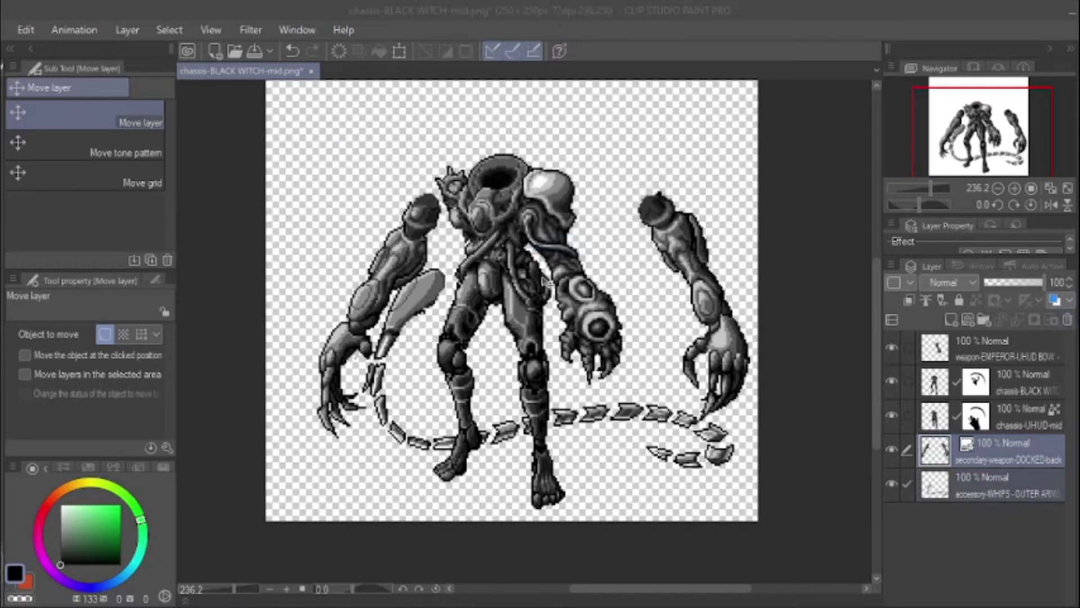
Step: Switch to File Explorer, go back to the !Just All the Bits folder, and open the HA-TOKUGAWA folder
{"action": "key", "text": "alt+Tab"}
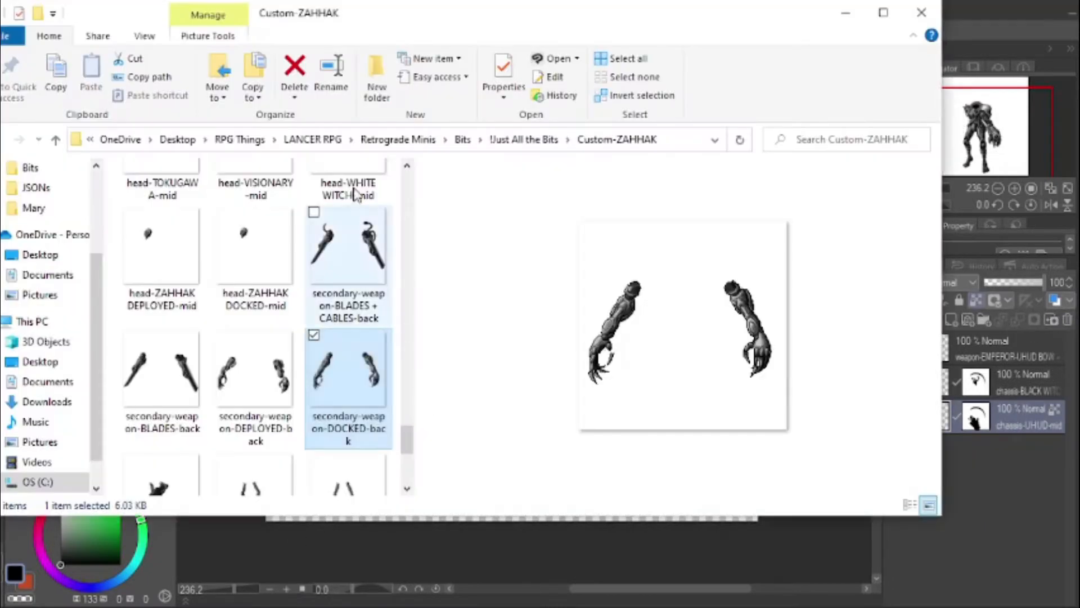
{"action": "left_click", "coordinate": [519, 141]}
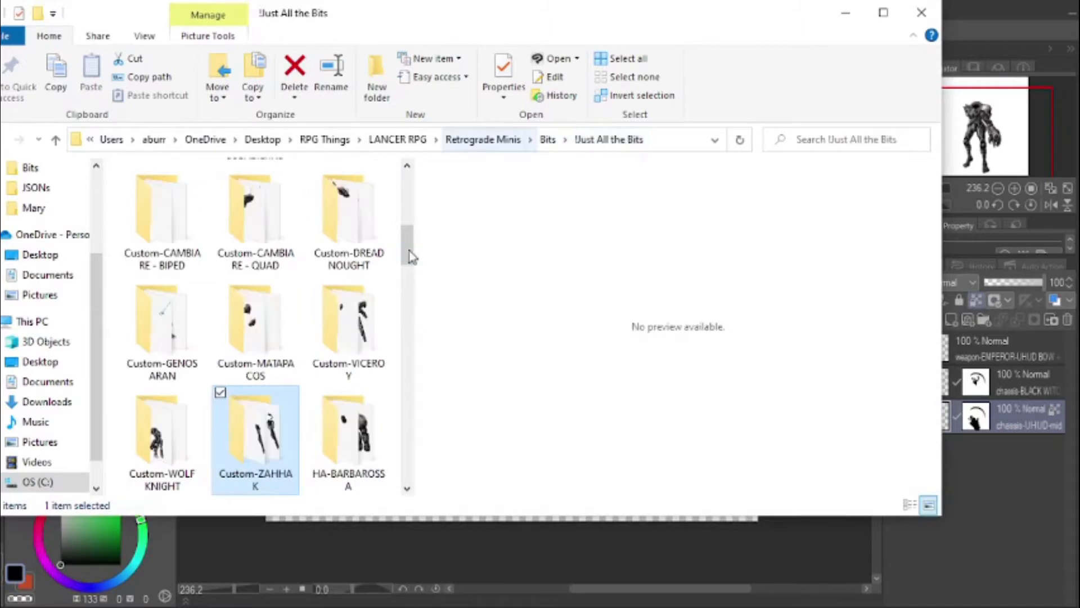
{"action": "left_click_drag", "start_coordinate": [407, 257], "coordinate": [406, 322]}
{"action": "left_click", "coordinate": [141, 203]}
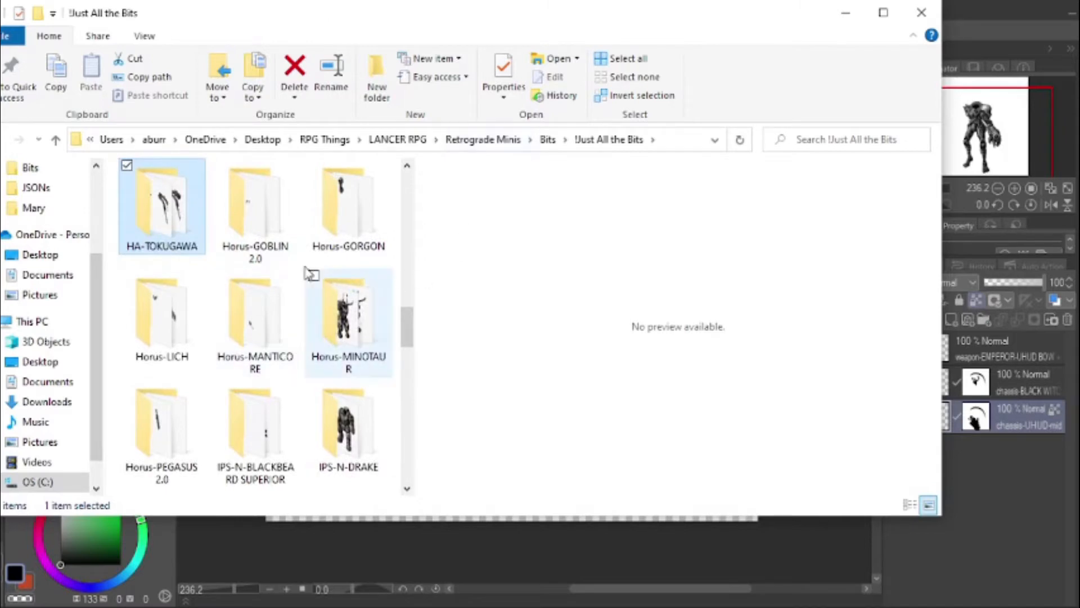
{"action": "double_click", "coordinate": [186, 239]}
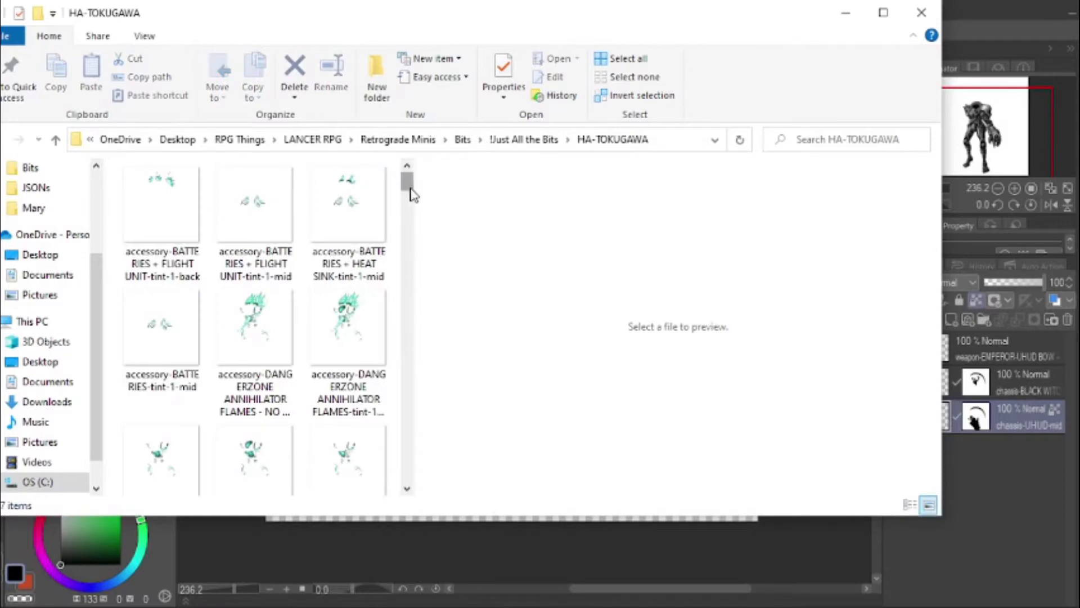
Step: Preview the HA-TOKUGAWA one-handed charged blade weapon images, and return to the !Just All the Bits folder
{"action": "left_click_drag", "start_coordinate": [409, 189], "coordinate": [407, 385]}
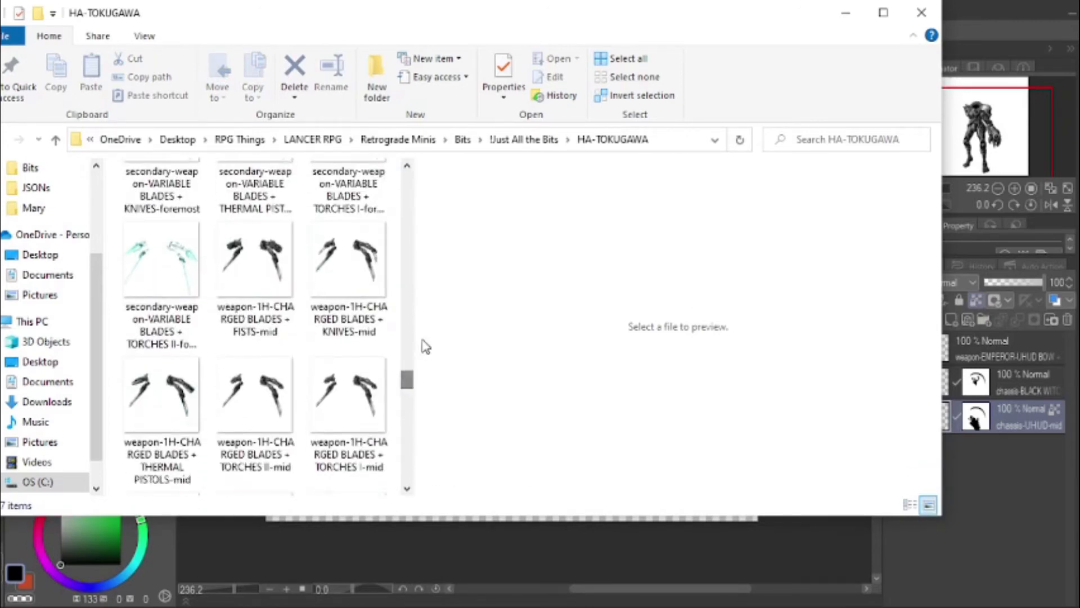
{"action": "left_click", "coordinate": [189, 410]}
{"action": "left_click", "coordinate": [248, 417]}
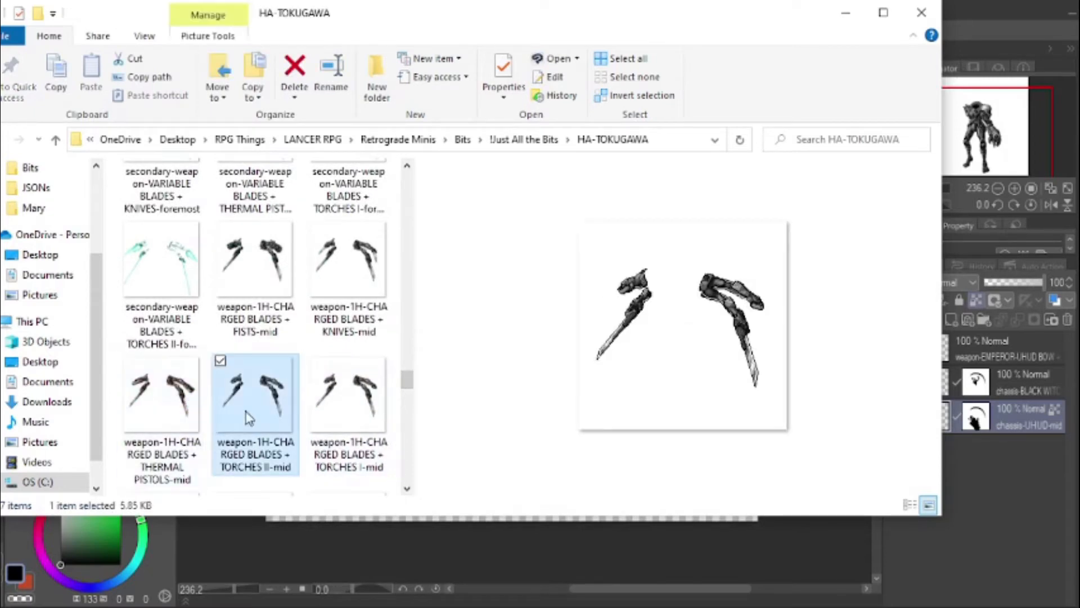
{"action": "left_click_drag", "start_coordinate": [407, 387], "coordinate": [408, 412]}
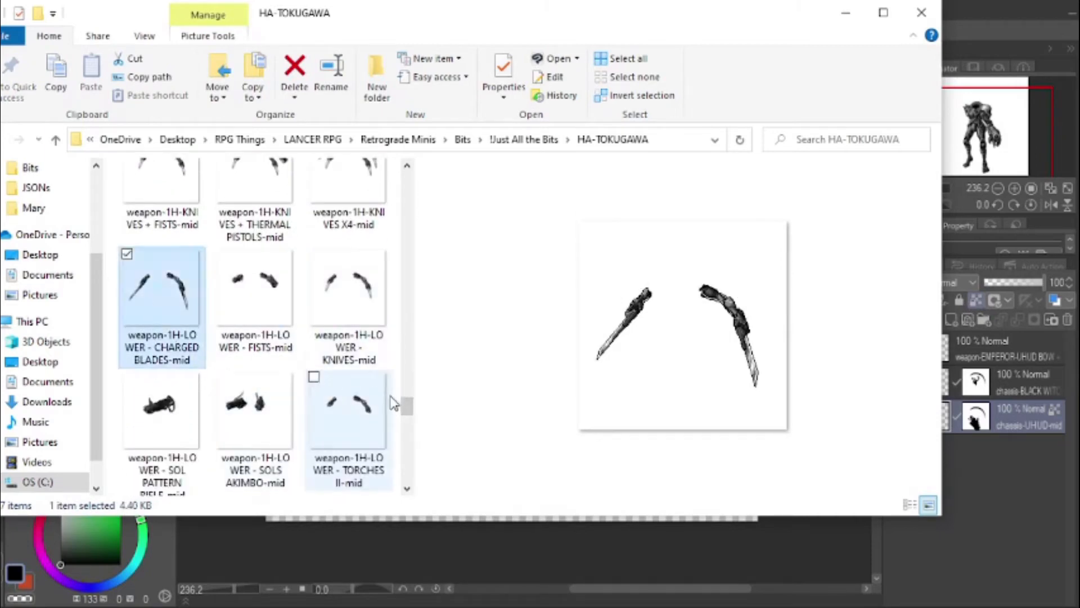
{"action": "left_click", "coordinate": [526, 140]}
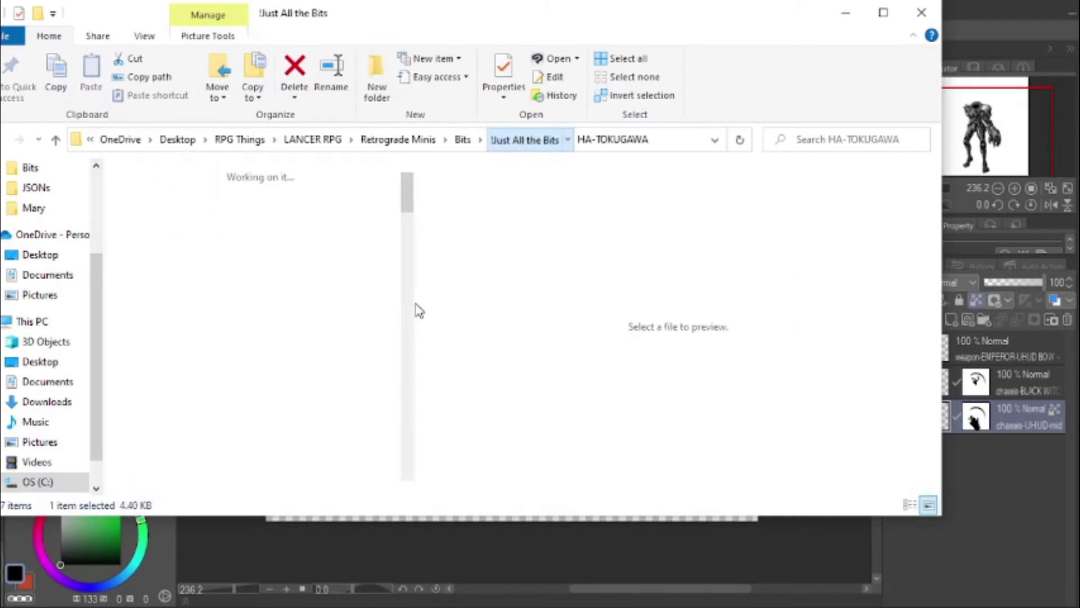
Step: Open the IPS-N-RALEIGH 2.0 folder from the !Just All the Bits folder and browse to its rear-mount images
{"action": "left_click_drag", "start_coordinate": [407, 303], "coordinate": [422, 357]}
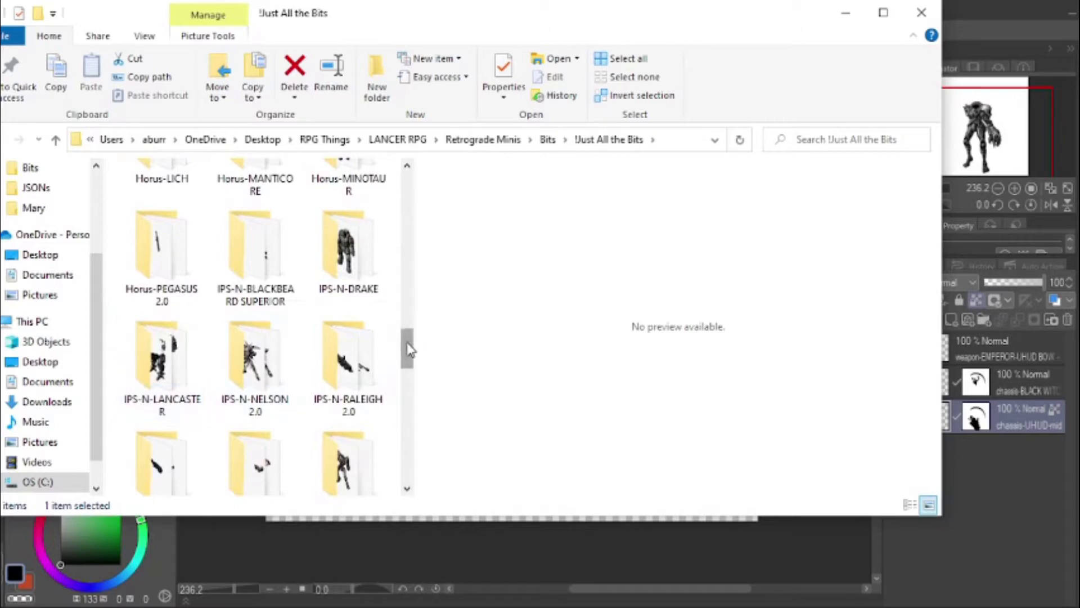
{"action": "left_click_drag", "start_coordinate": [409, 350], "coordinate": [394, 366]}
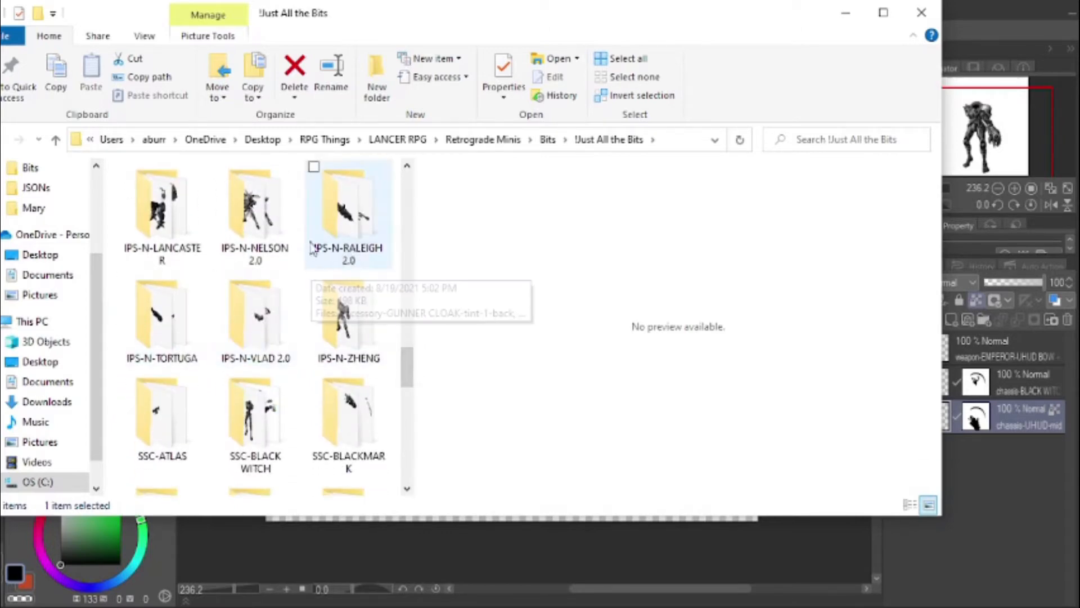
{"action": "double_click", "coordinate": [342, 229]}
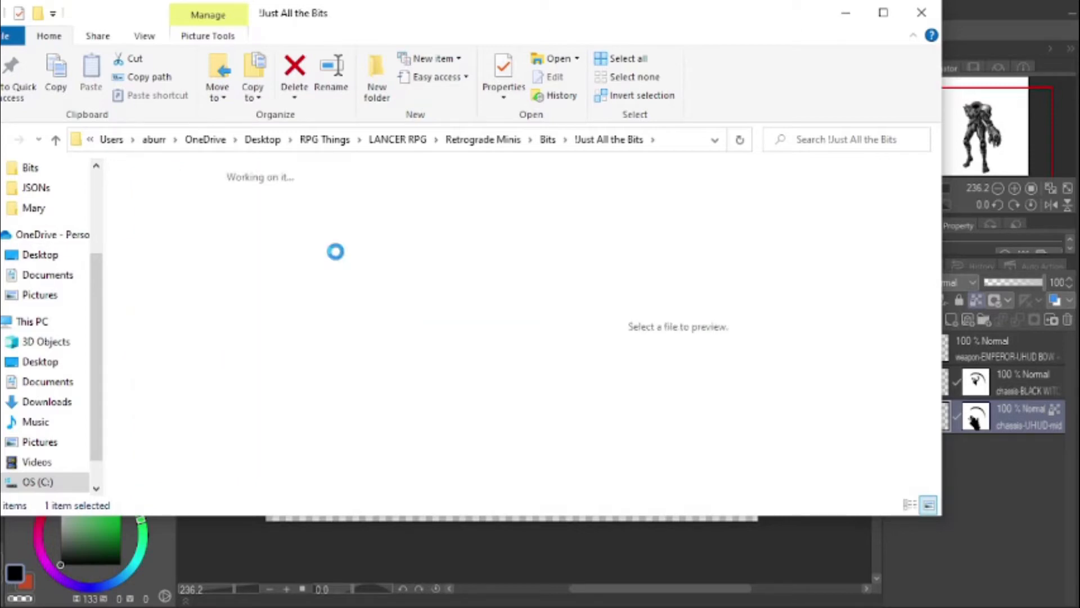
{"action": "left_click_drag", "start_coordinate": [413, 215], "coordinate": [403, 419]}
Step: Place the rear-mount-KINETIC HAMMER-mid image as the bottom layer in Clip Studio Paint and shift it right behind the mech's shoulders
{"action": "left_click", "coordinate": [227, 260]}
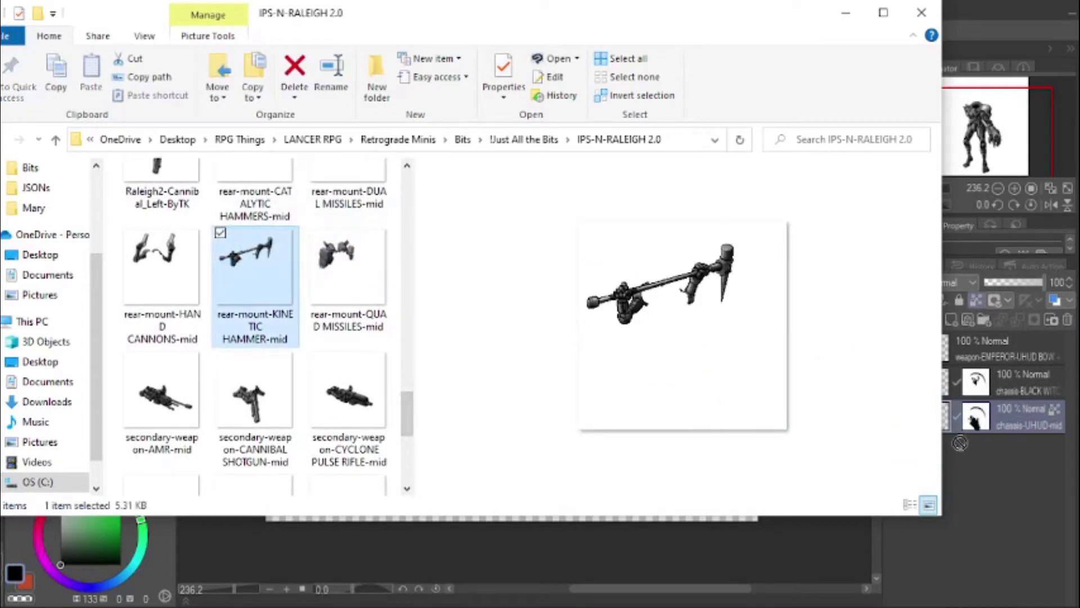
{"action": "left_click_drag", "start_coordinate": [974, 449], "coordinate": [975, 449]}
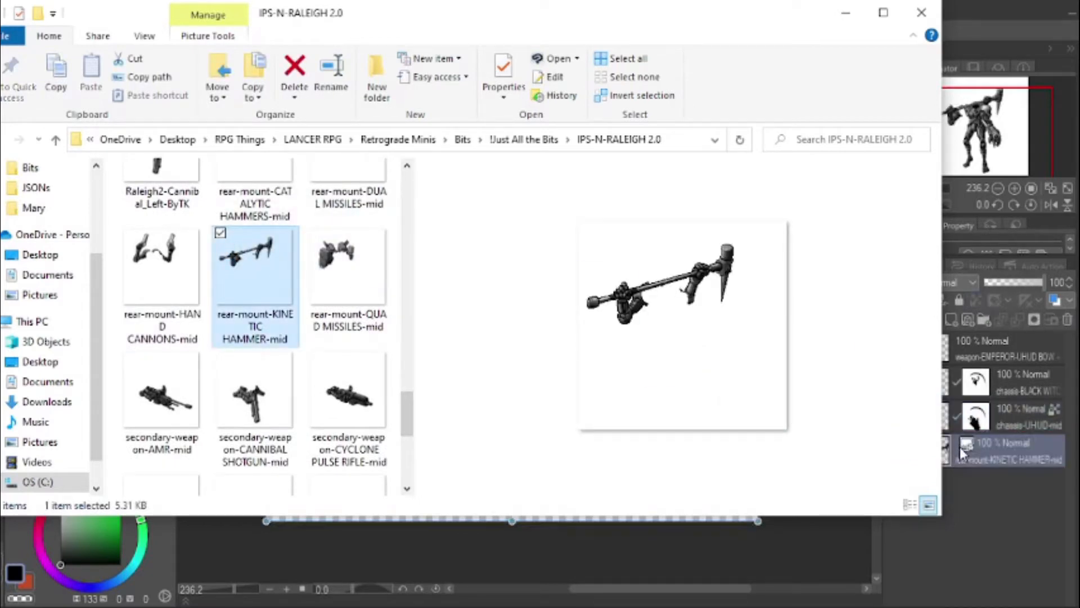
{"action": "left_click_drag", "start_coordinate": [362, 204], "coordinate": [410, 204]}
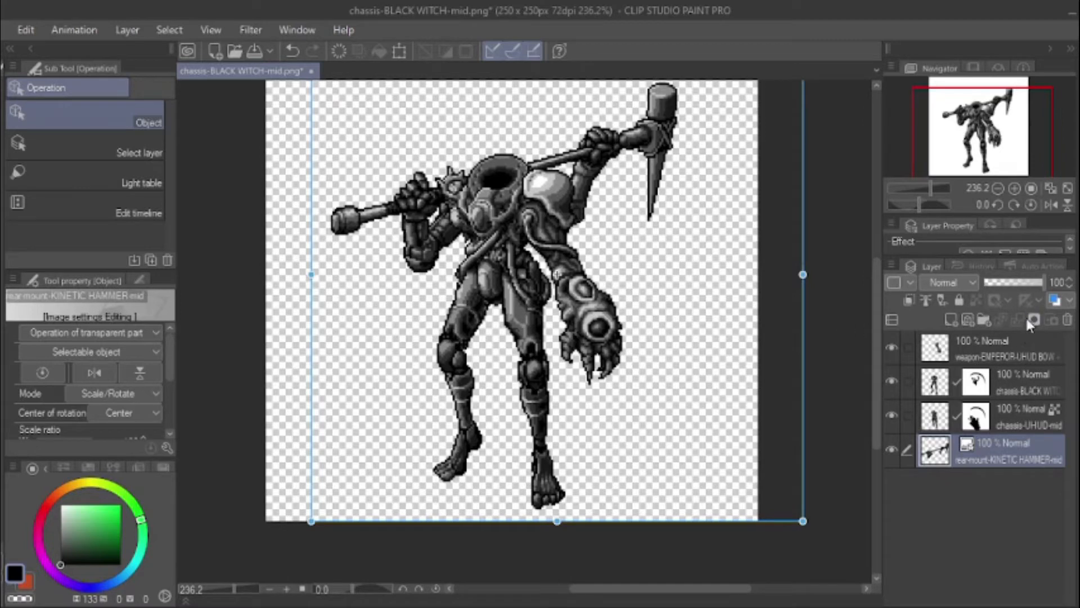
Step: Rasterize the rear-mount-KINETIC HAMMER-mid layer and give it a layer mask
{"action": "right_click", "coordinate": [967, 452]}
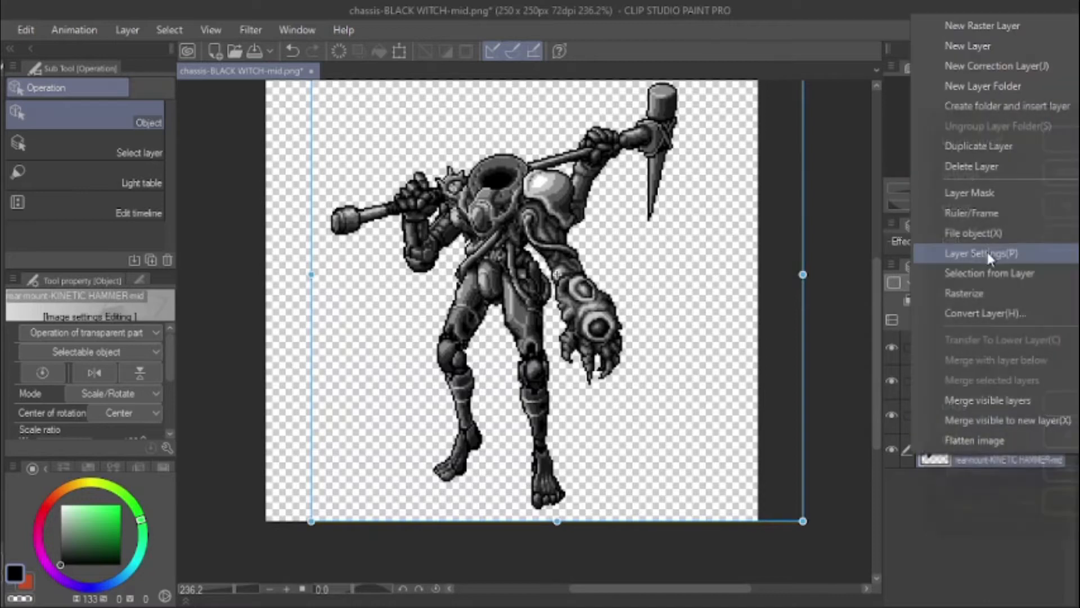
{"action": "left_click", "coordinate": [968, 288]}
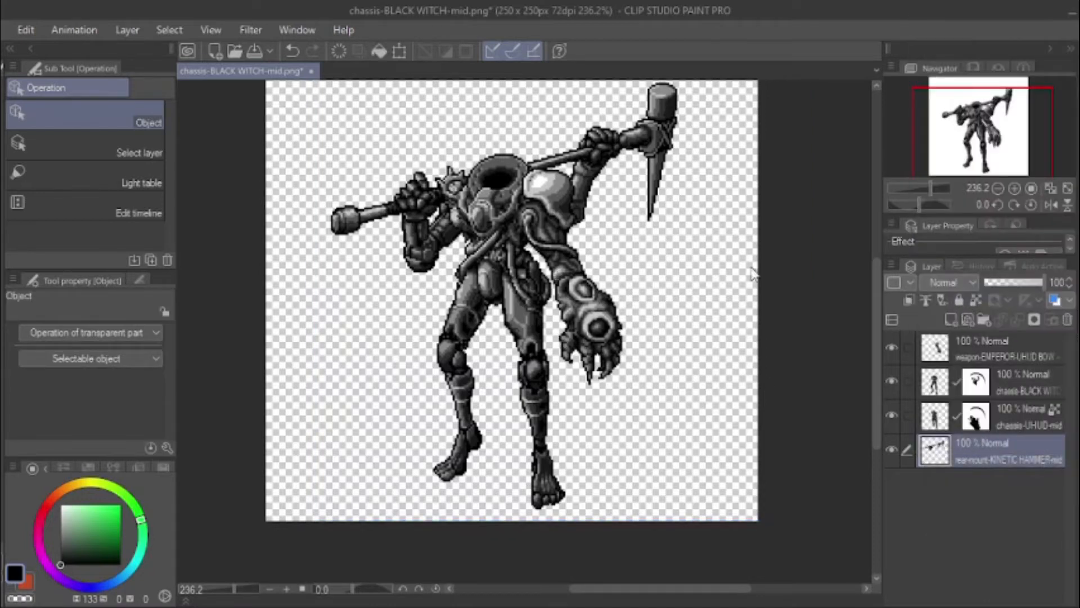
{"action": "left_click_drag", "start_coordinate": [947, 126], "coordinate": [961, 113]}
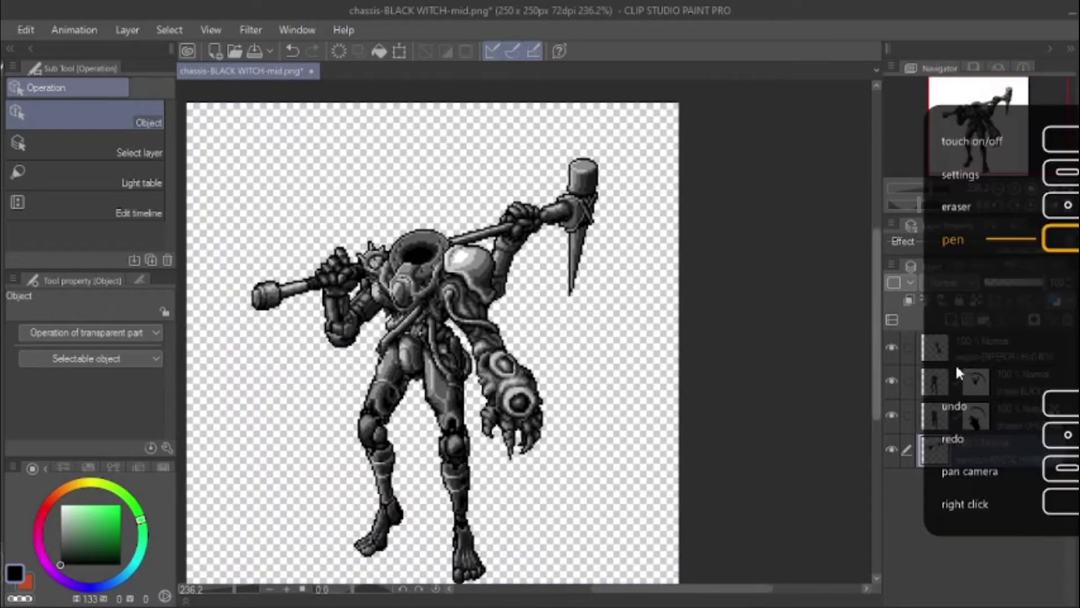
{"action": "left_click", "coordinate": [1033, 319]}
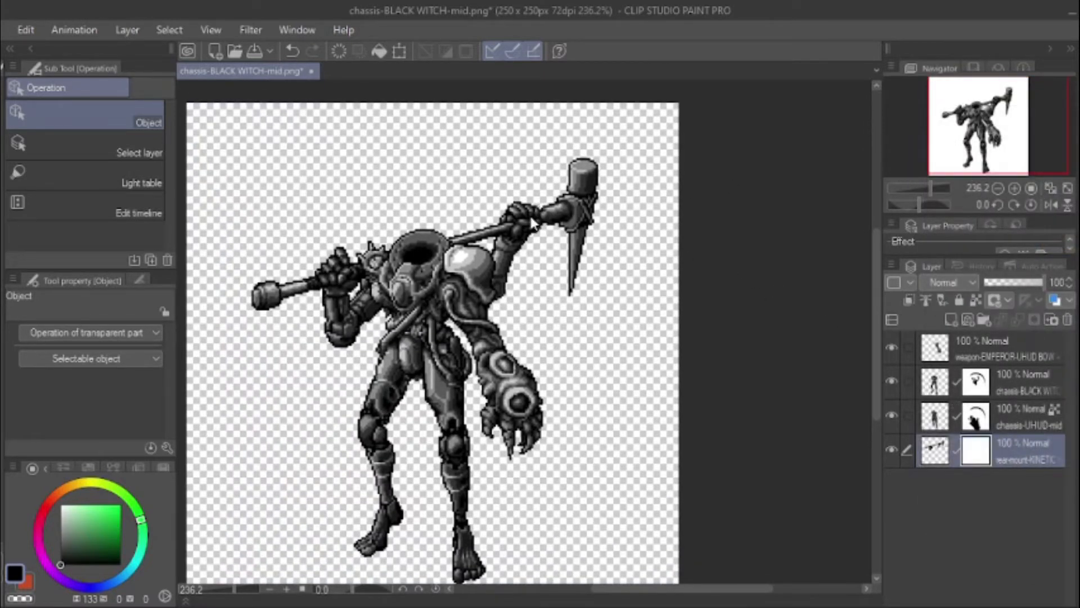
Step: Mask out the arm and hand gripping the hammer near its head, and clean up the cut end of the handle
{"action": "key", "text": "e"}
{"action": "left_click_drag", "start_coordinate": [529, 201], "coordinate": [542, 229]}
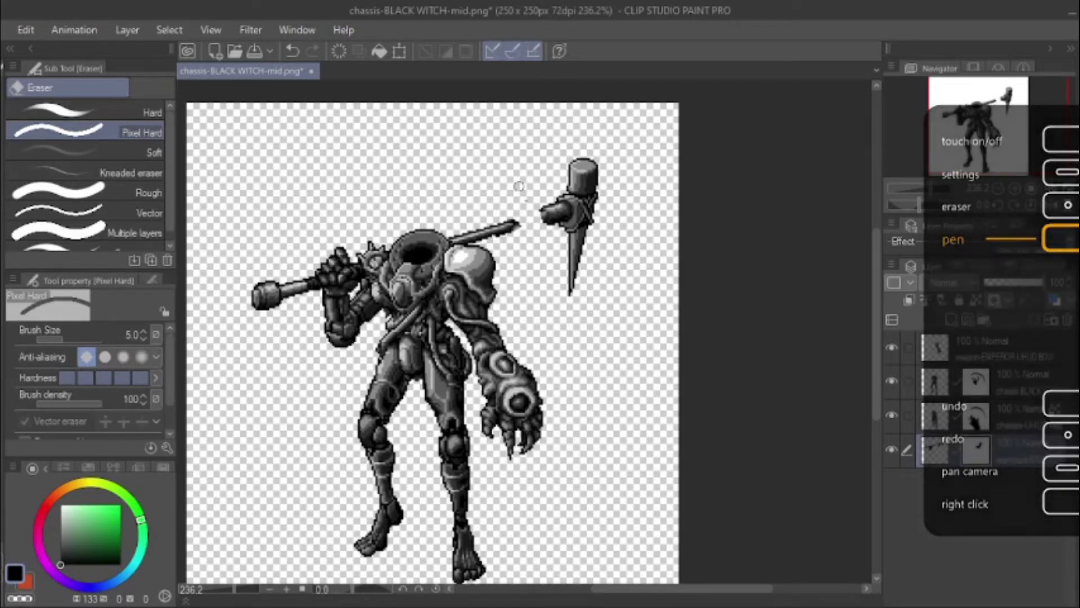
{"action": "scroll", "coordinate": [494, 236], "scroll_direction": "up", "scroll_amount": 2}
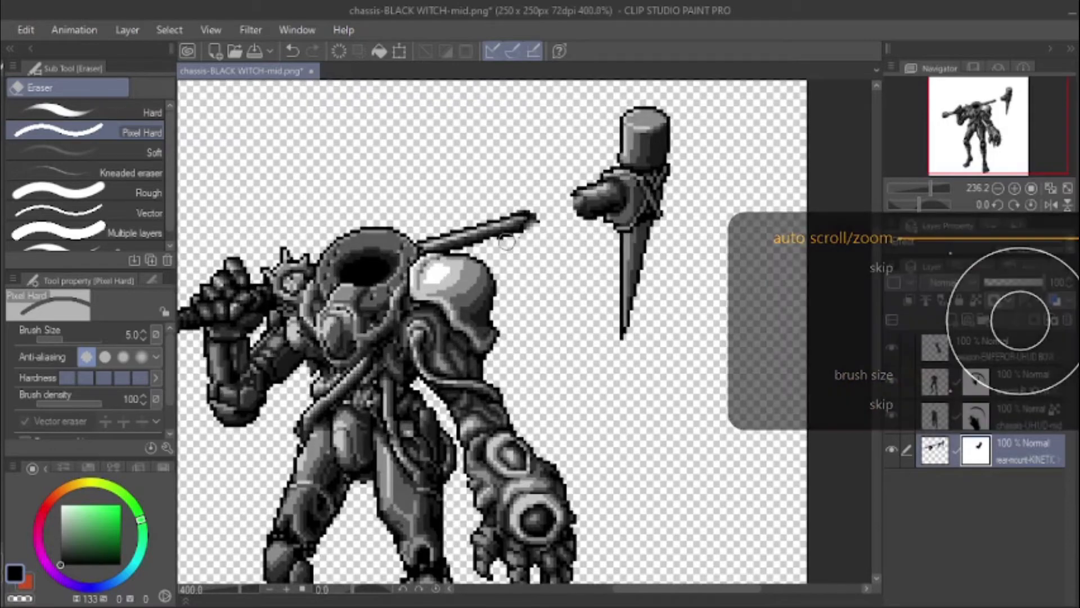
{"action": "scroll", "coordinate": [494, 237], "scroll_direction": "up", "scroll_amount": 4}
{"action": "key", "text": "p"}
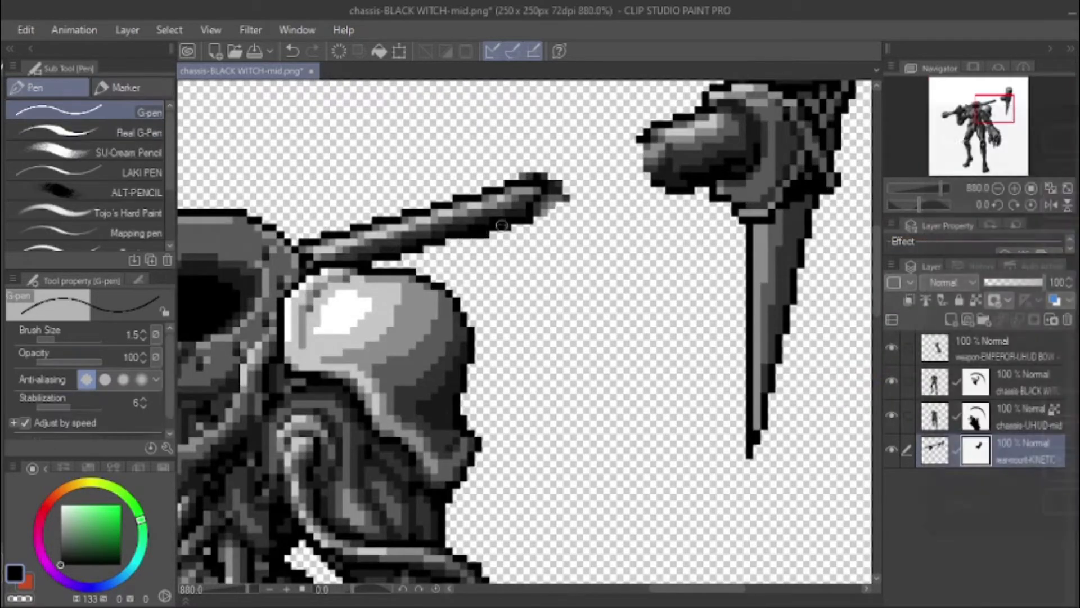
{"action": "key", "text": "e"}
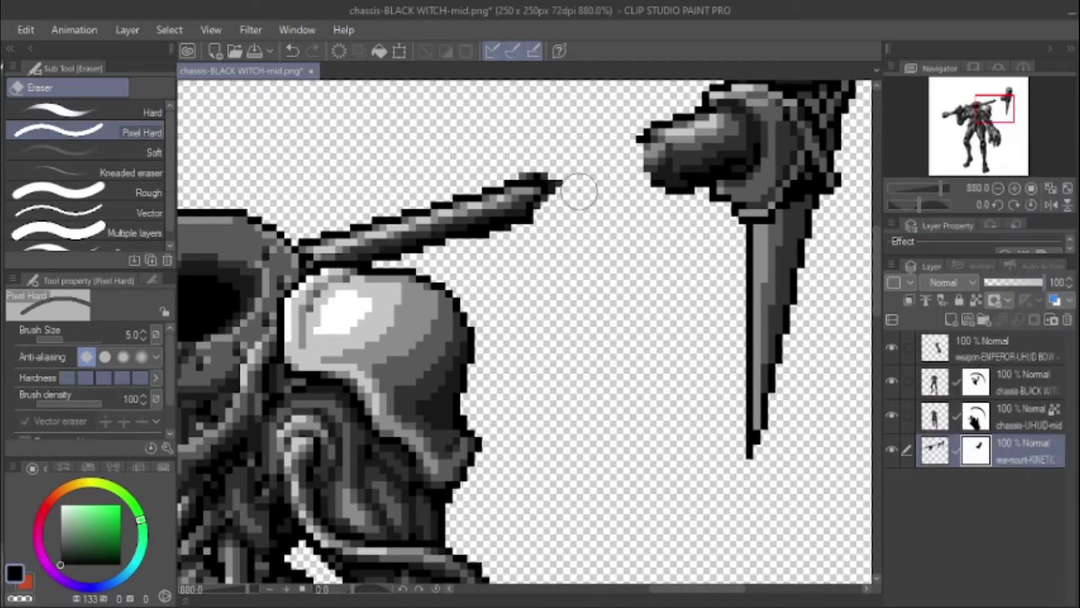
{"action": "left_click", "coordinate": [518, 164]}
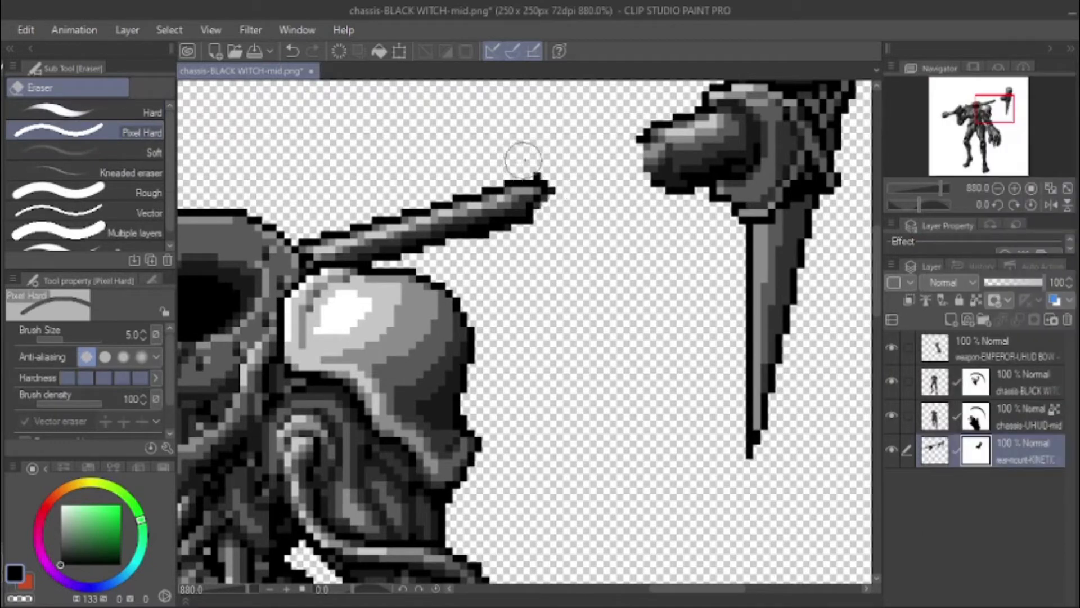
{"action": "key", "text": "p"}
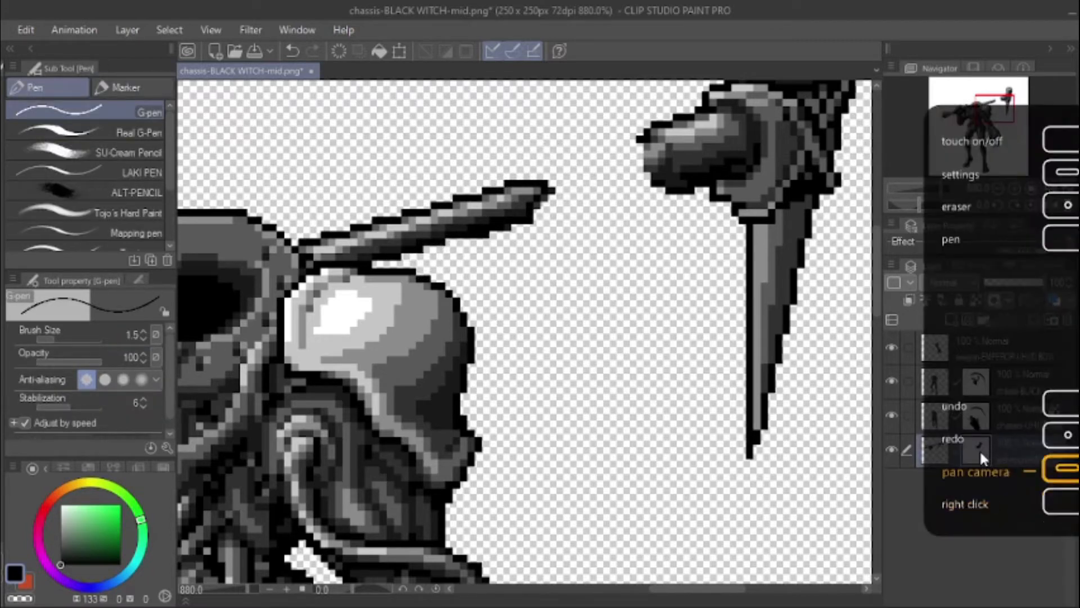
Step: Rasterize the masked kinetic hammer layer to apply its mask permanently
{"action": "right_click", "coordinate": [975, 452]}
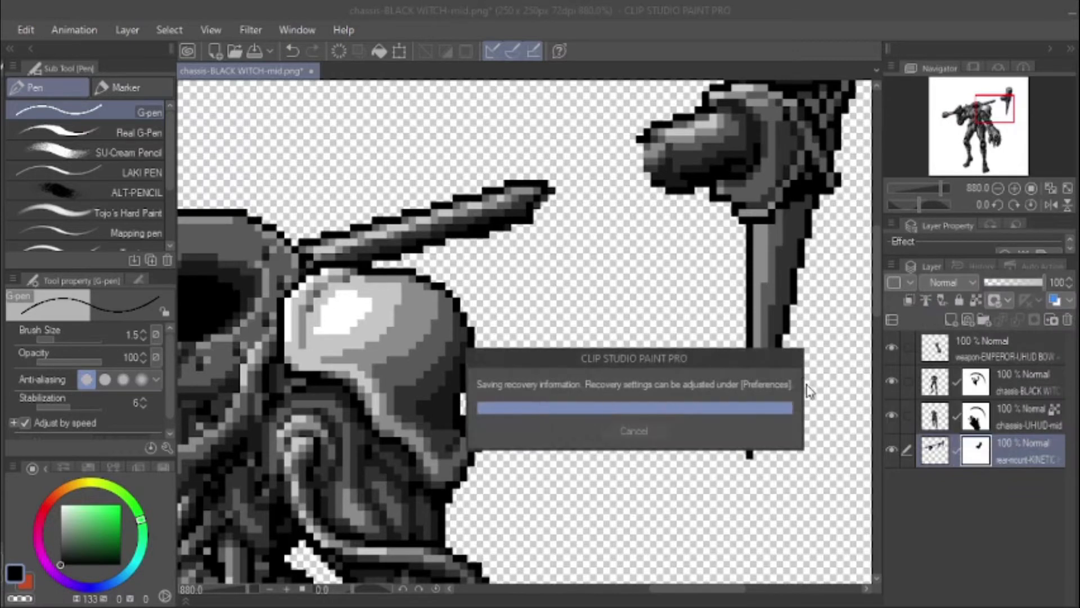
{"action": "right_click", "coordinate": [976, 453]}
{"action": "left_click", "coordinate": [983, 295]}
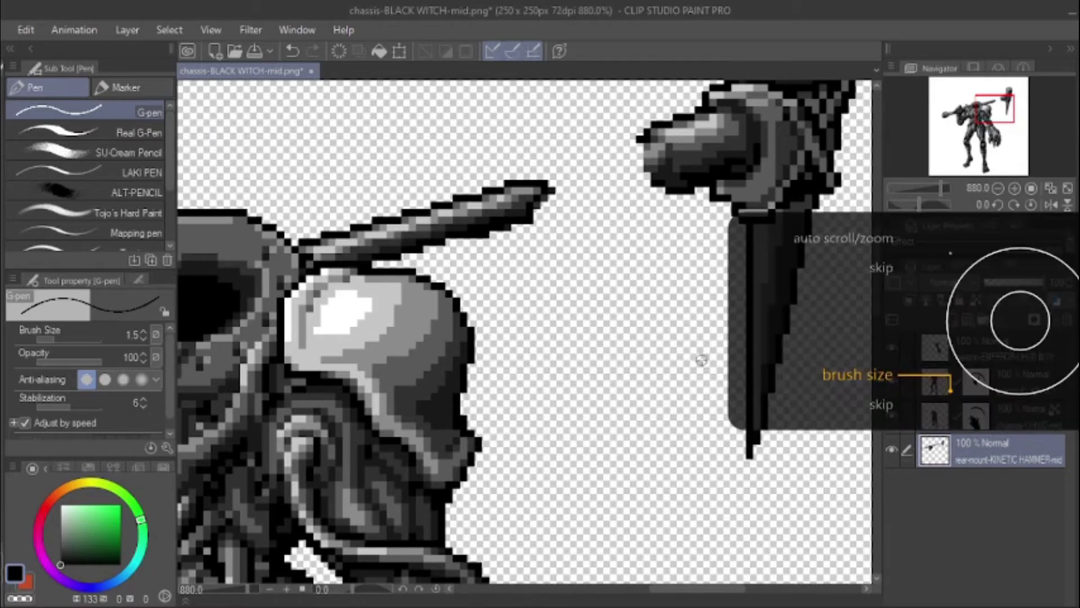
Step: Lasso the detached hammer head, move it down onto the cut end of the handle, and clear the selection
{"action": "scroll", "coordinate": [635, 313], "scroll_direction": "down", "scroll_amount": 3}
{"action": "scroll", "coordinate": [635, 312], "scroll_direction": "down", "scroll_amount": 2}
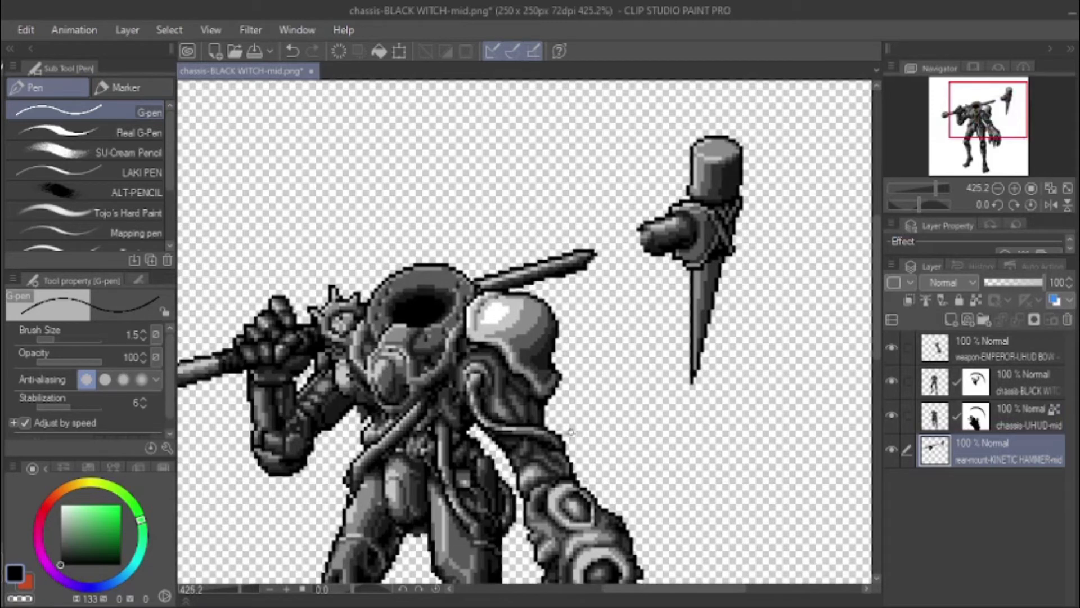
{"action": "key", "text": "m"}
{"action": "mouse_move", "coordinate": [631, 248]}
{"action": "left_mouse_down"}
{"action": "mouse_move", "coordinate": [748, 99]}
{"action": "mouse_move", "coordinate": [776, 265]}
{"action": "mouse_move", "coordinate": [683, 408]}
{"action": "mouse_move", "coordinate": [651, 355]}
{"action": "left_mouse_up"}
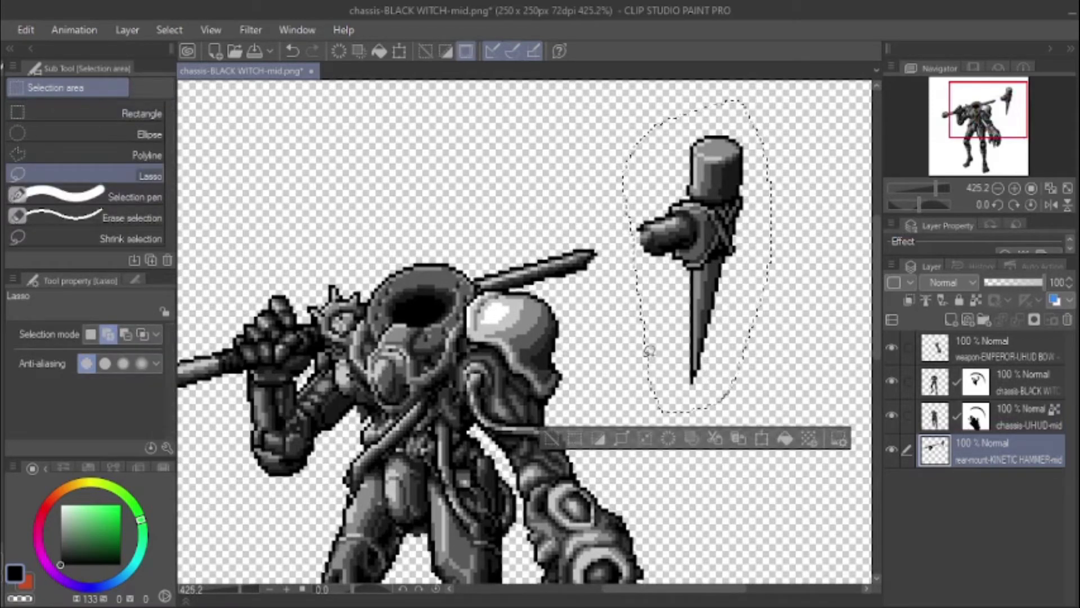
{"action": "key", "text": "ctrl+t"}
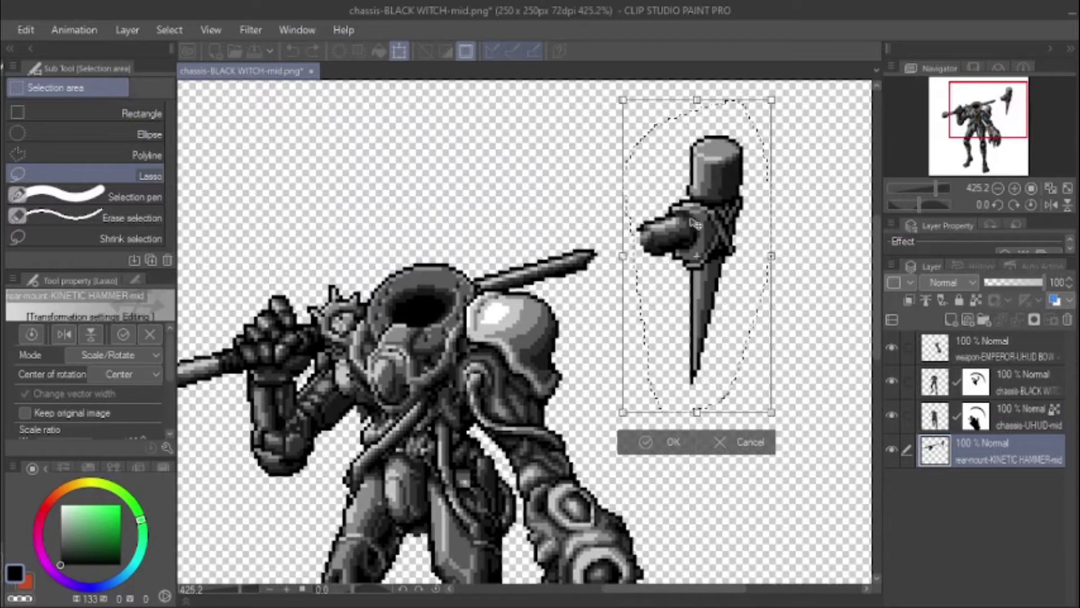
{"action": "left_click_drag", "start_coordinate": [691, 224], "coordinate": [624, 247]}
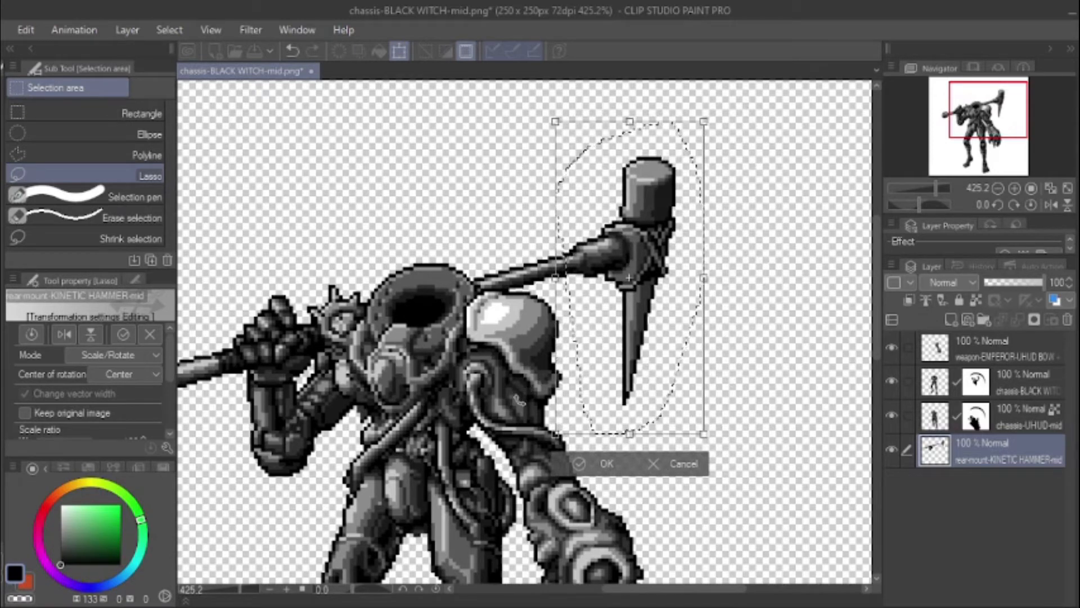
{"action": "key", "text": "Return"}
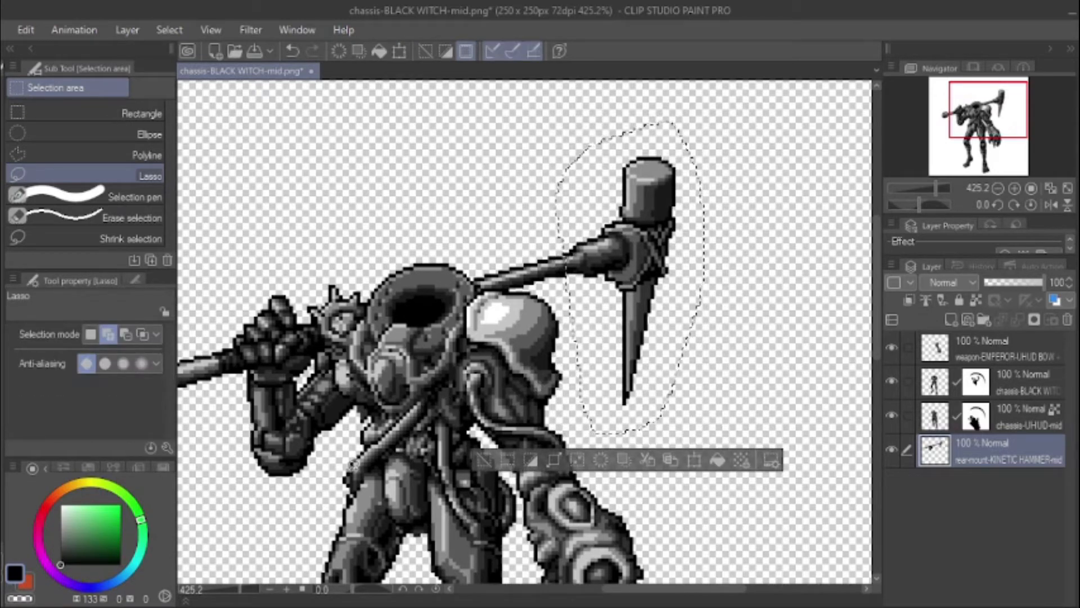
{"action": "key", "text": "ctrl+d"}
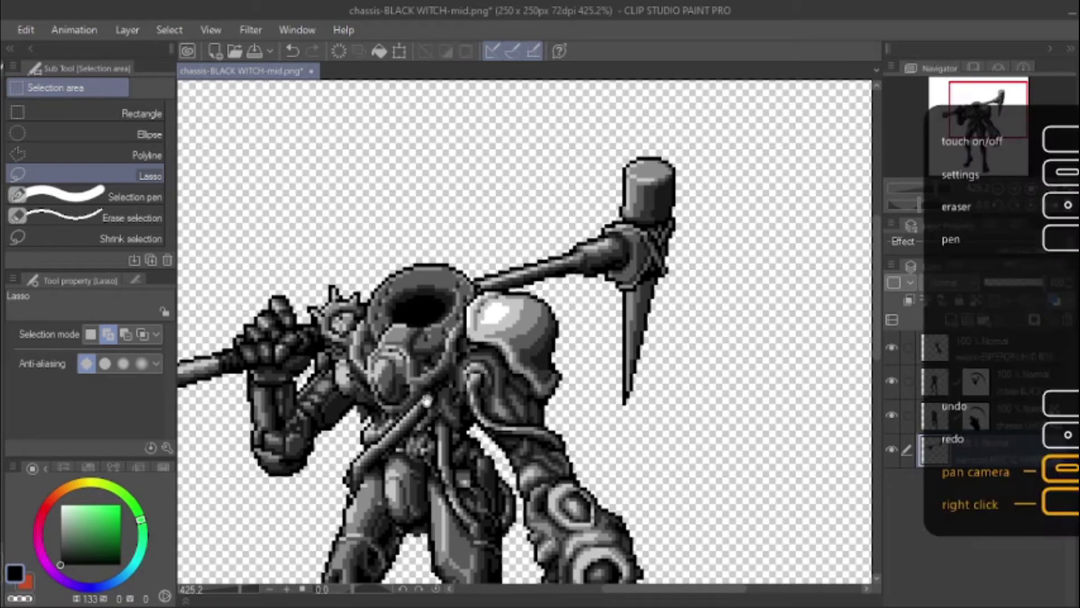
Step: Move the kinetic hammer layer to the top of the layer stack and add a layer mask
{"action": "left_click_drag", "start_coordinate": [388, 424], "coordinate": [437, 405]}
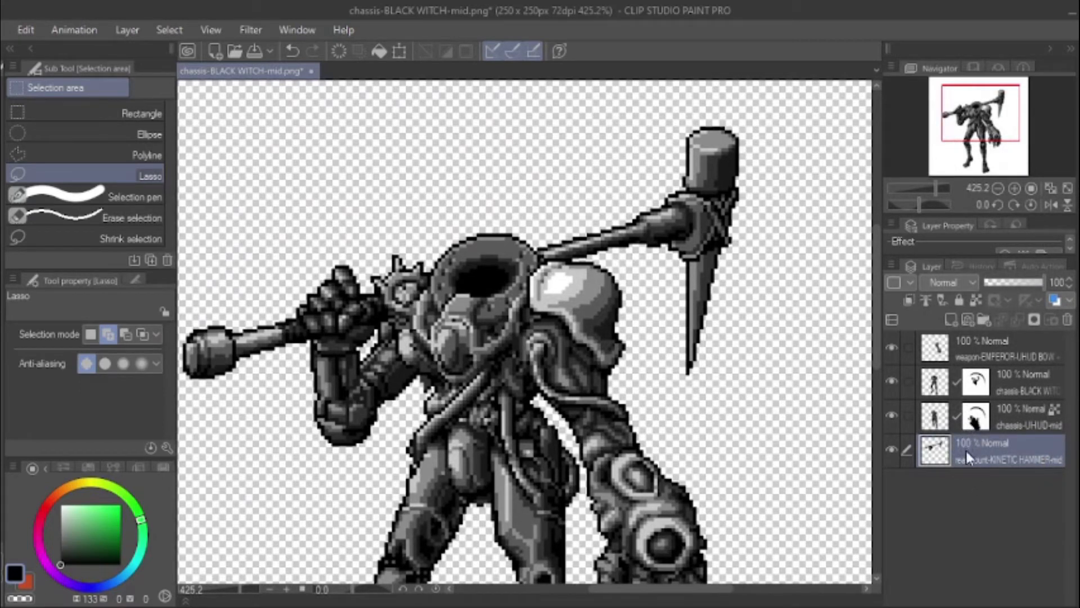
{"action": "left_click_drag", "start_coordinate": [966, 451], "coordinate": [972, 330]}
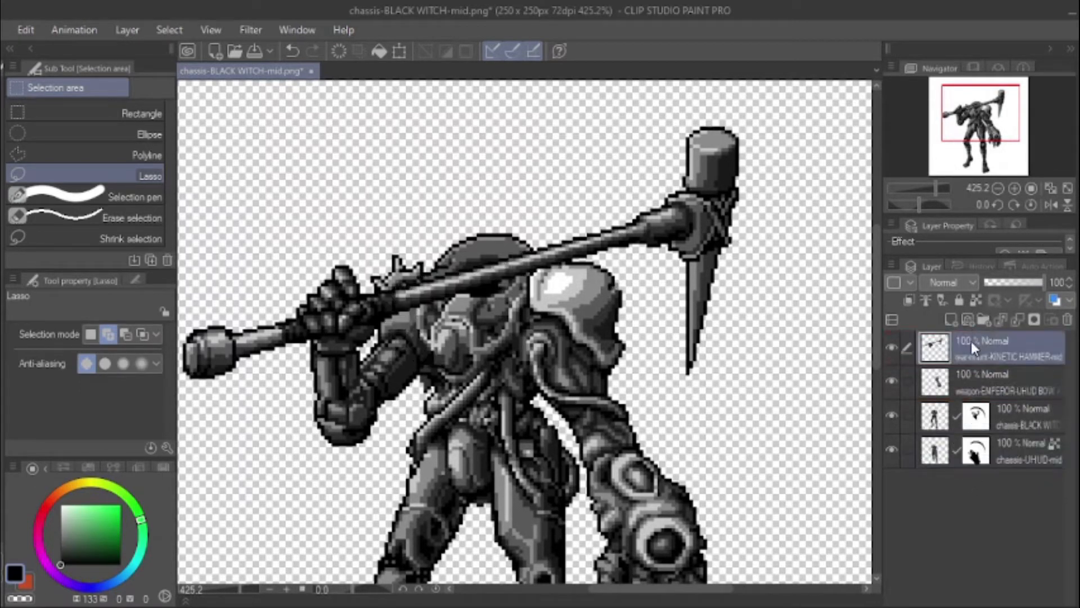
{"action": "left_click", "coordinate": [1034, 319]}
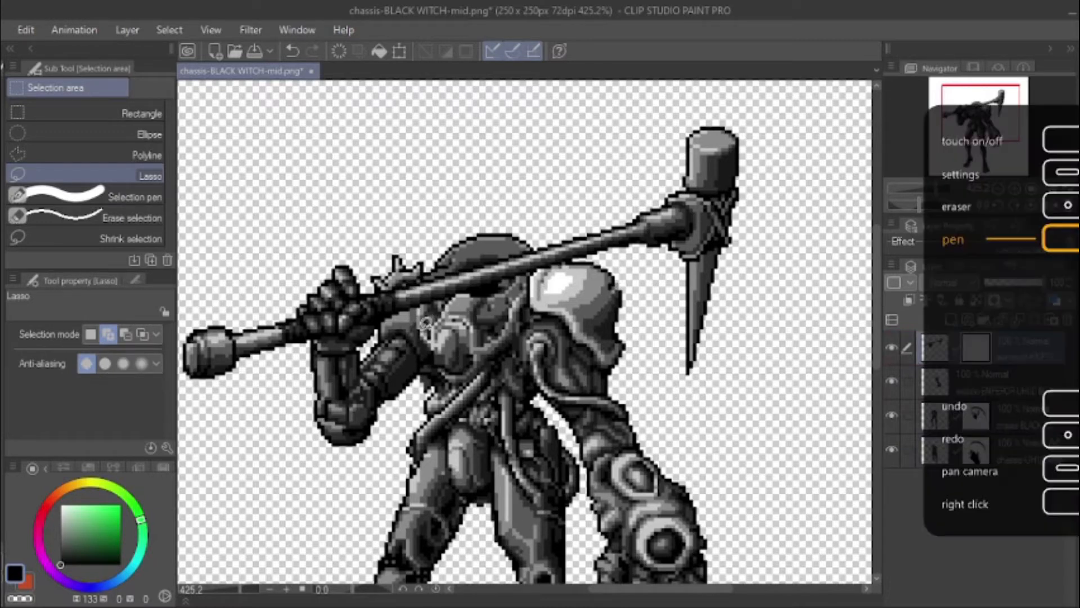
Step: Mask out the leftover hammer pixels in the gap between the gripping hand and the torso, using a 2.5 eraser
{"action": "key", "text": "e"}
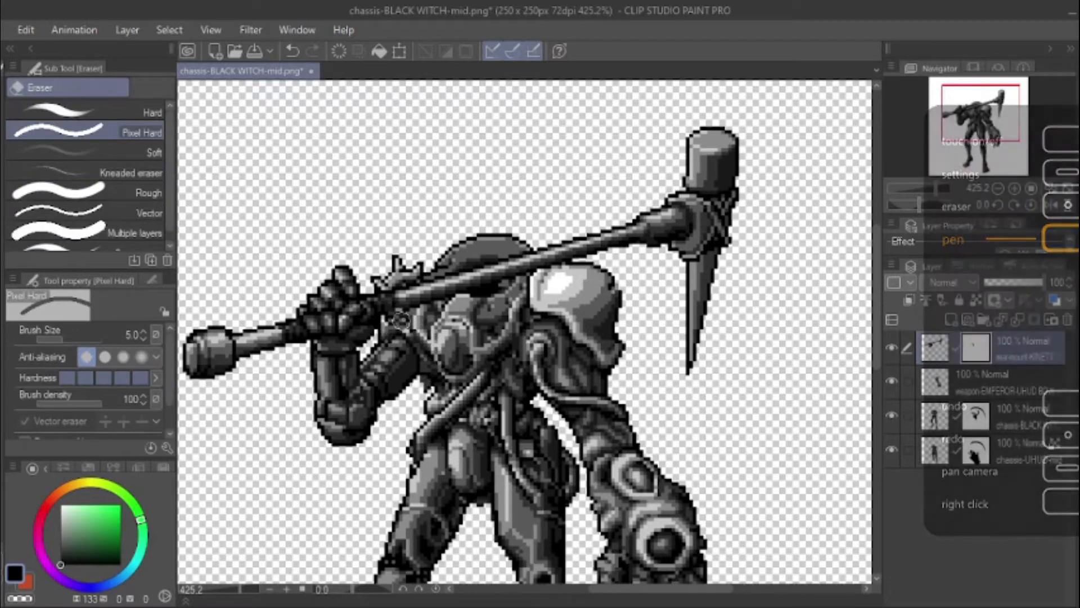
{"action": "key", "text": "ctrl+z"}
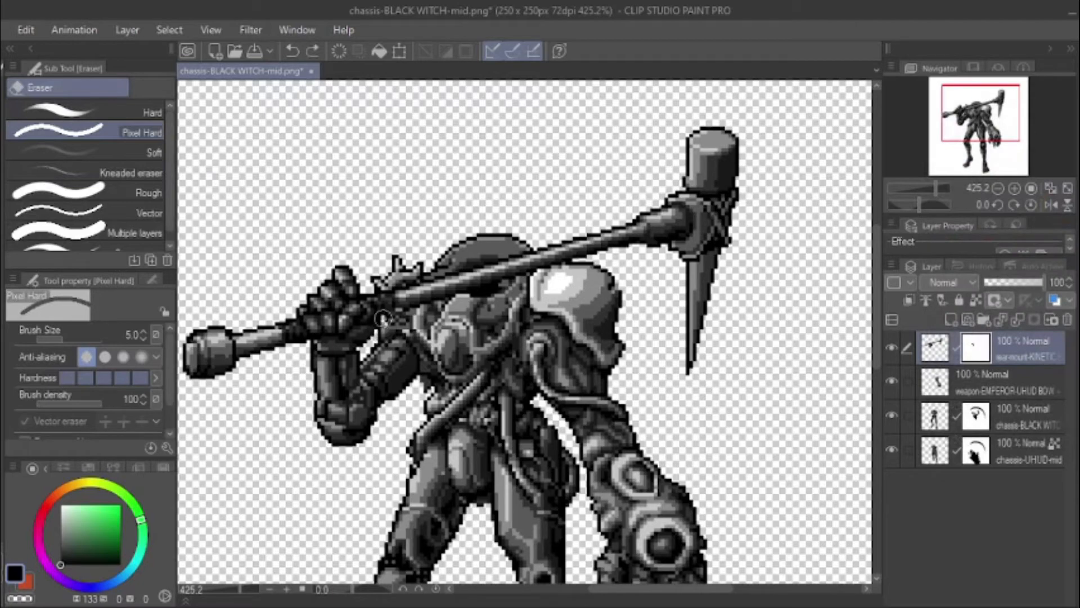
{"action": "scroll", "coordinate": [383, 331], "scroll_direction": "up", "scroll_amount": 4}
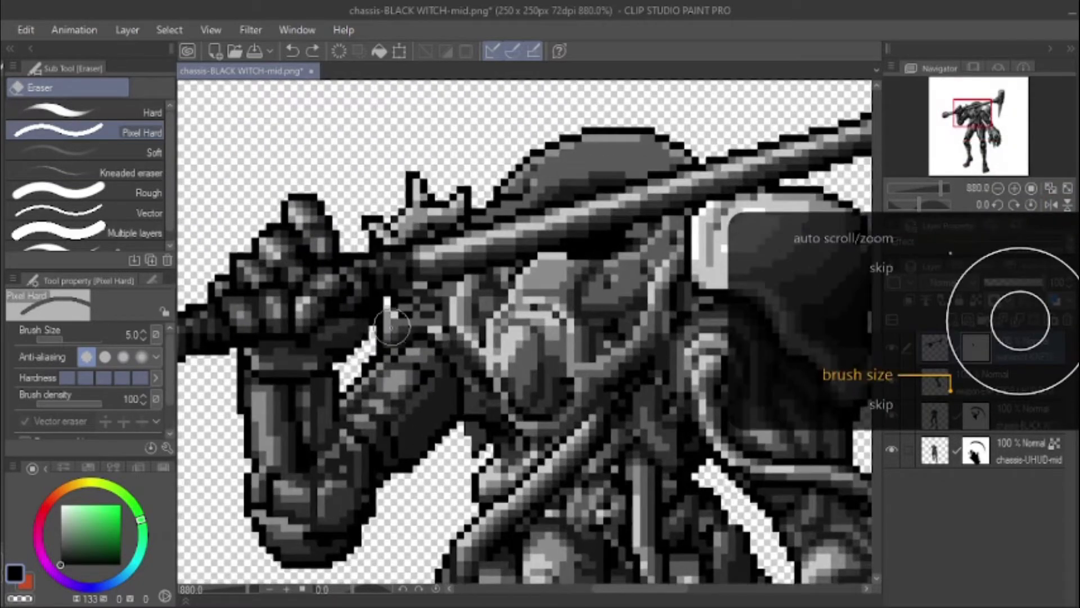
{"action": "key", "text": "bracketleft"}
{"action": "key", "text": "bracketleft"}
{"action": "key", "text": "bracketleft"}
{"action": "left_click_drag", "start_coordinate": [389, 318], "coordinate": [381, 336]}
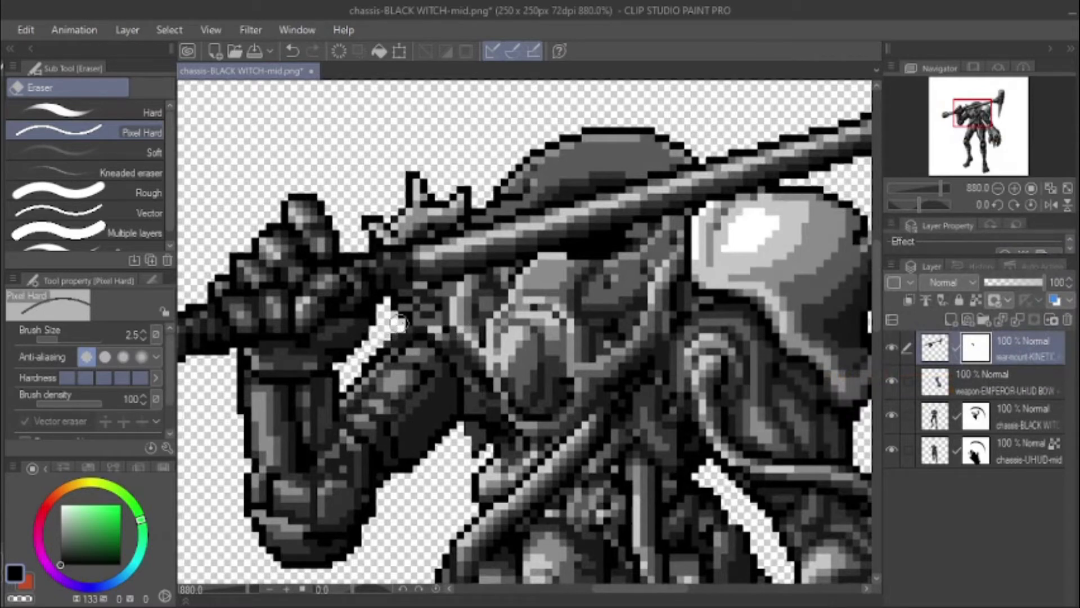
Step: Mask out the stretch of hammer handle crossing the neck opening so the handle passes behind it, finishing with a size 5 eraser
{"action": "mouse_move", "coordinate": [519, 206]}
{"action": "left_mouse_down"}
{"action": "mouse_move", "coordinate": [464, 254]}
{"action": "mouse_move", "coordinate": [573, 219]}
{"action": "left_mouse_up"}
{"action": "key", "text": "bracketright"}
{"action": "key", "text": "bracketright"}
{"action": "key", "text": "bracketright"}
{"action": "mouse_move", "coordinate": [661, 200]}
{"action": "left_mouse_down"}
{"action": "mouse_move", "coordinate": [678, 175]}
{"action": "mouse_move", "coordinate": [674, 199]}
{"action": "mouse_move", "coordinate": [683, 171]}
{"action": "mouse_move", "coordinate": [688, 224]}
{"action": "mouse_move", "coordinate": [697, 196]}
{"action": "mouse_move", "coordinate": [681, 185]}
{"action": "mouse_move", "coordinate": [704, 223]}
{"action": "mouse_move", "coordinate": [681, 165]}
{"action": "mouse_move", "coordinate": [634, 195]}
{"action": "mouse_move", "coordinate": [606, 264]}
{"action": "mouse_move", "coordinate": [562, 219]}
{"action": "left_mouse_up"}
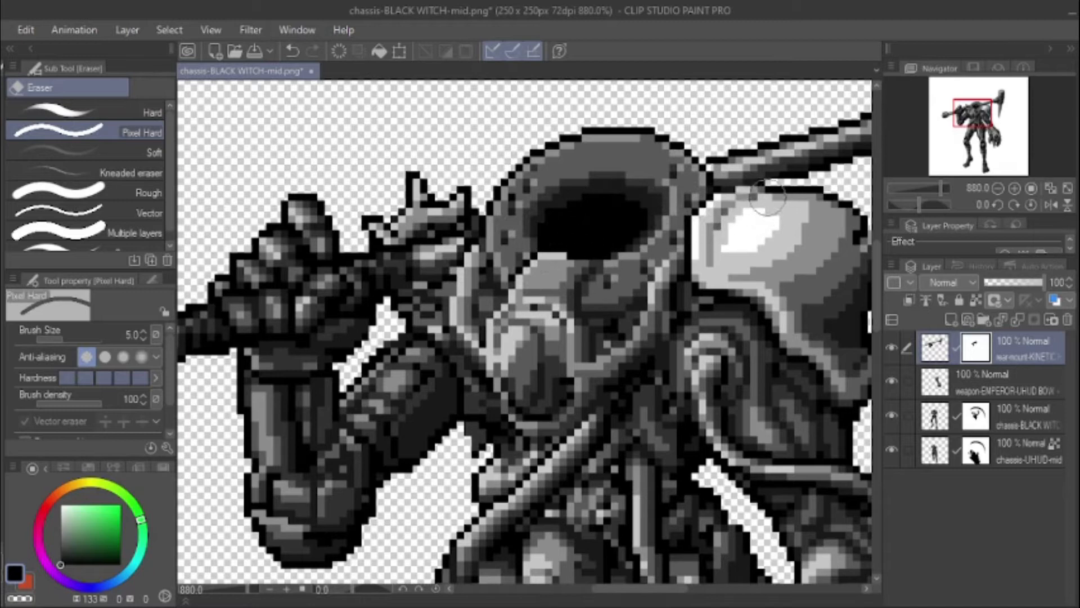
Step: Transform the kinetic hammer layer to shift the hammer and its gripping arm slightly up and to the right
{"action": "key", "text": "p"}
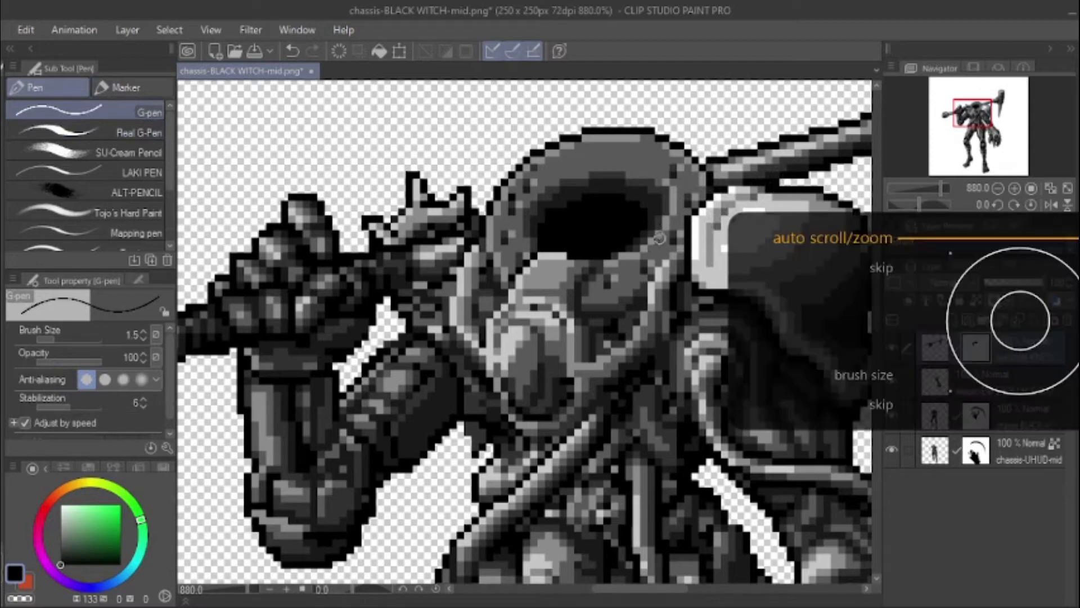
{"action": "scroll", "coordinate": [659, 238], "scroll_direction": "down", "scroll_amount": 3}
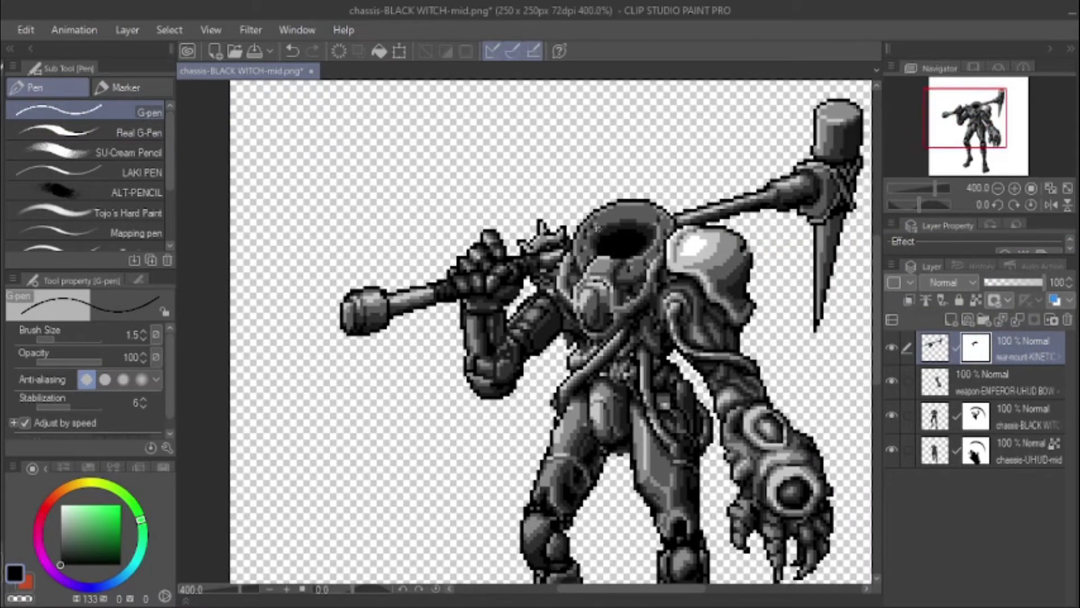
{"action": "scroll", "coordinate": [596, 227], "scroll_direction": "up", "scroll_amount": 3}
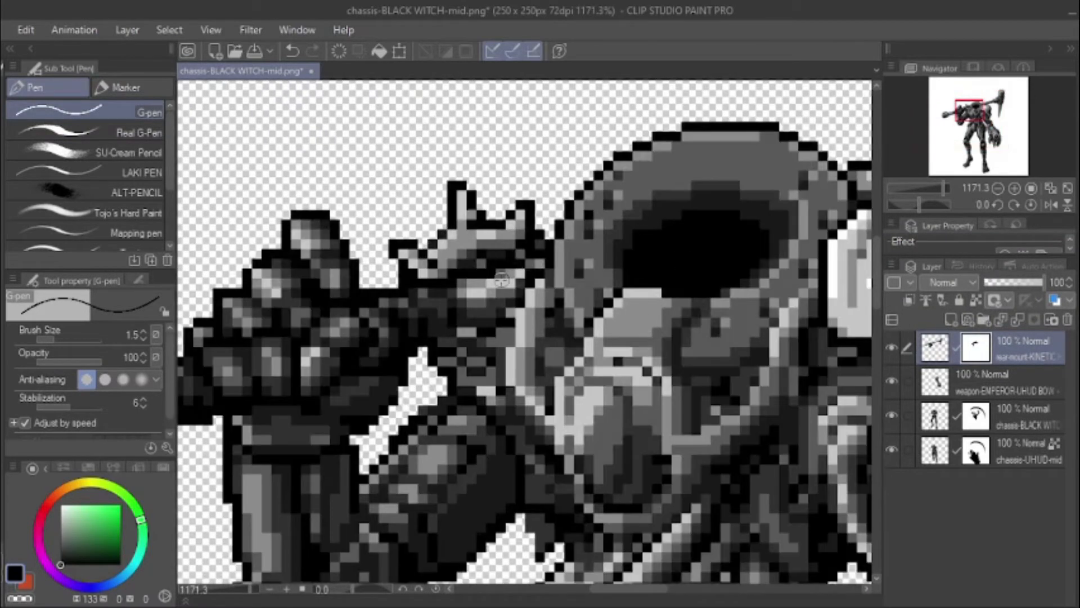
{"action": "scroll", "coordinate": [476, 308], "scroll_direction": "down", "scroll_amount": 4}
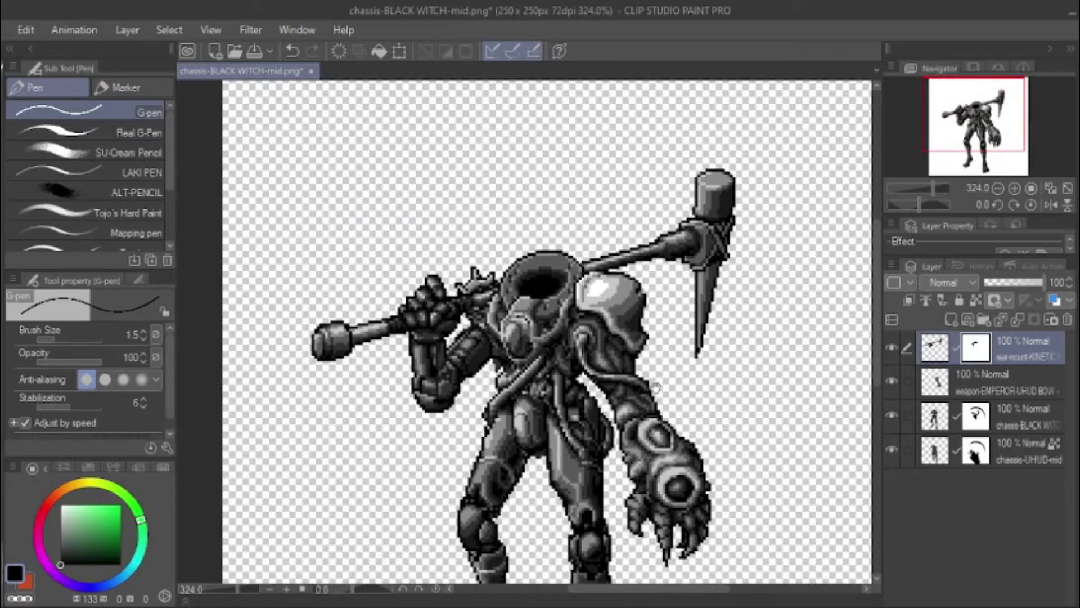
{"action": "left_click_drag", "start_coordinate": [656, 387], "coordinate": [590, 368]}
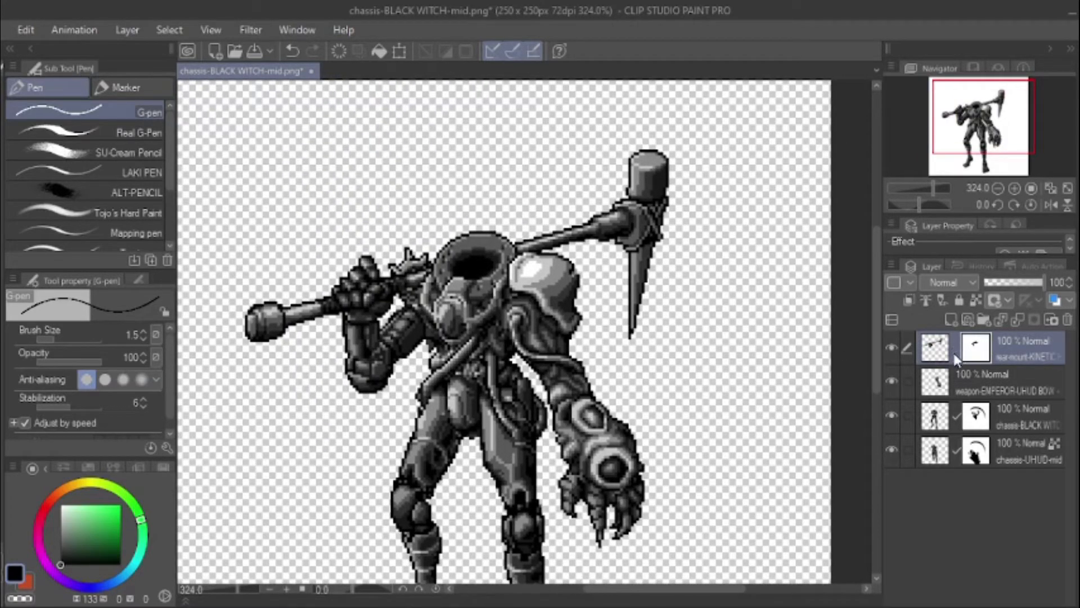
{"action": "left_click", "coordinate": [936, 353]}
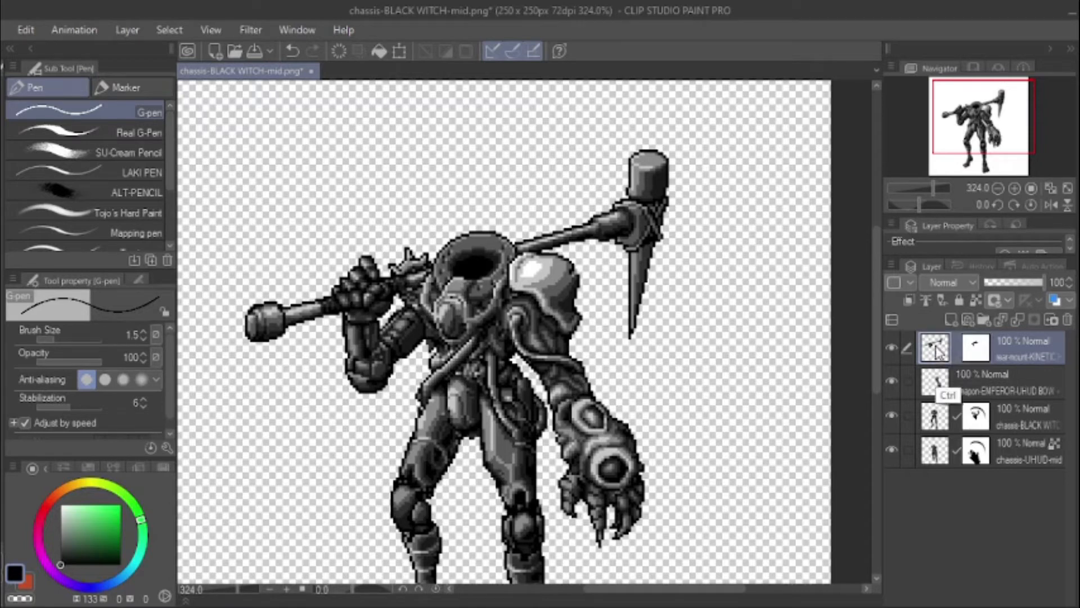
{"action": "key", "text": "ctrl+t"}
{"action": "left_click_drag", "start_coordinate": [361, 299], "coordinate": [385, 287]}
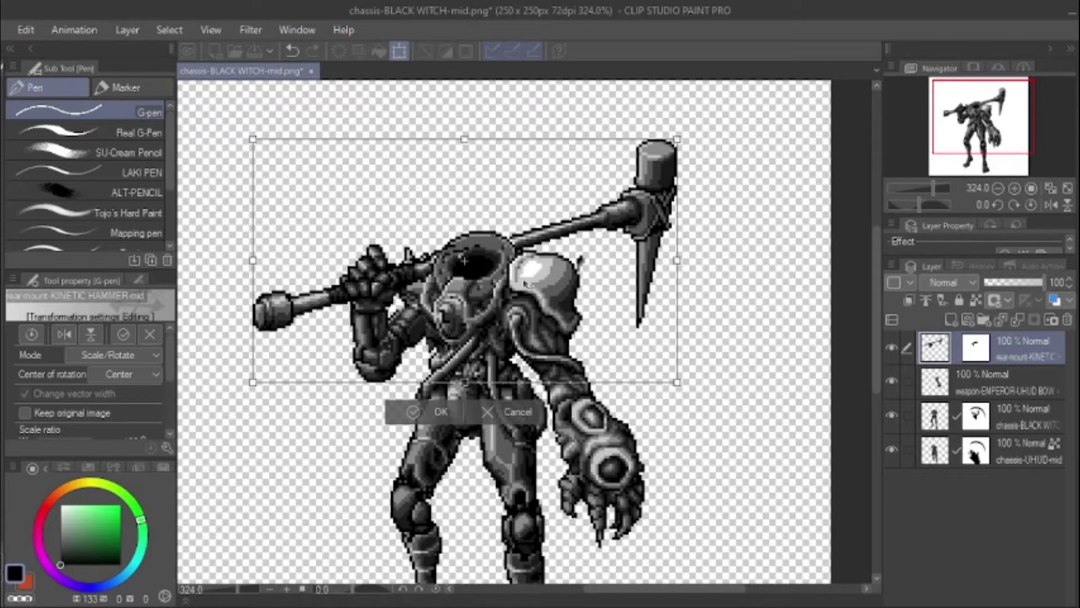
{"action": "key", "text": "Return"}
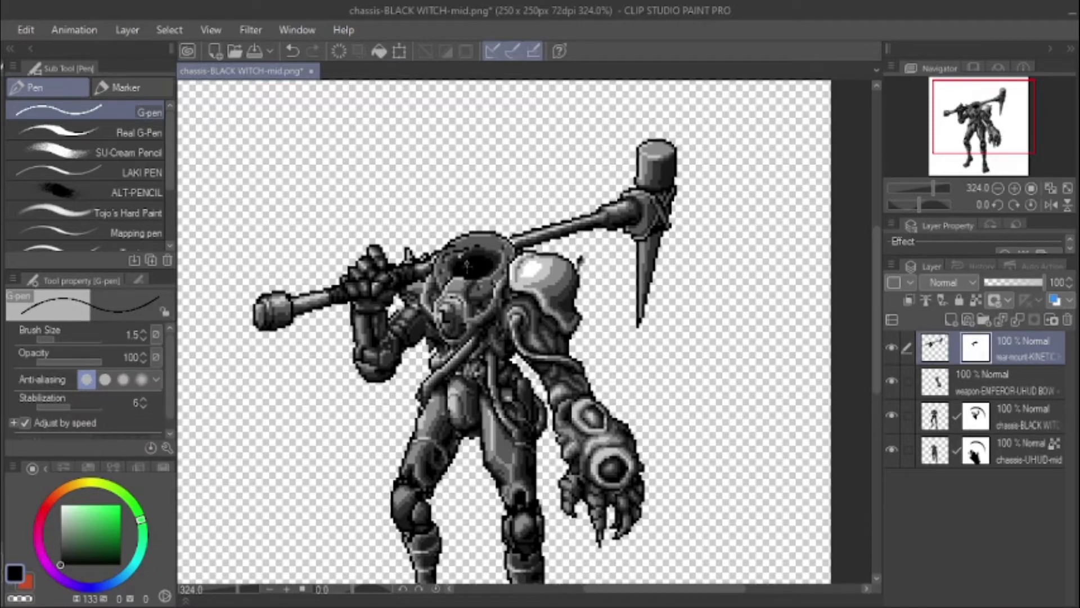
Step: Erase the stray hammer pixels sticking out beside the mech's light rounded shoulder plate
{"action": "key", "text": "e"}
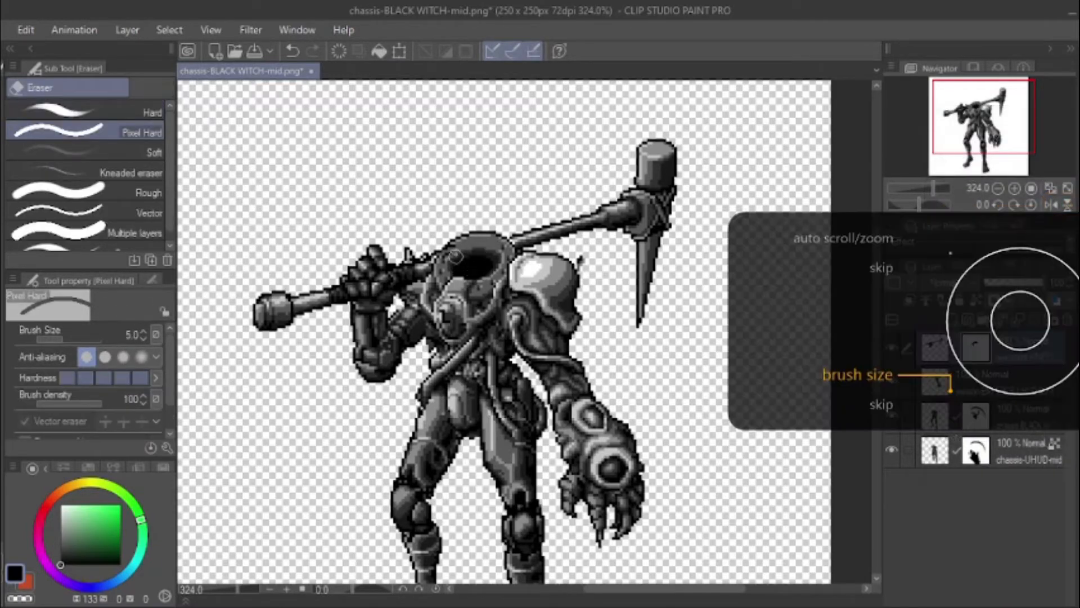
{"action": "scroll", "coordinate": [456, 256], "scroll_direction": "up", "scroll_amount": 5}
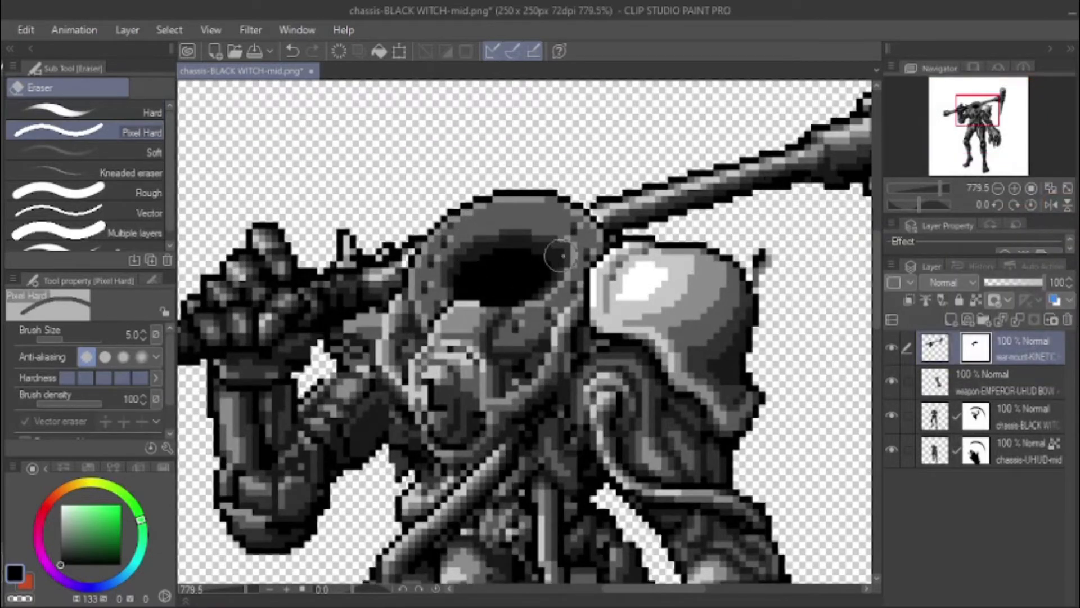
{"action": "key", "text": "p"}
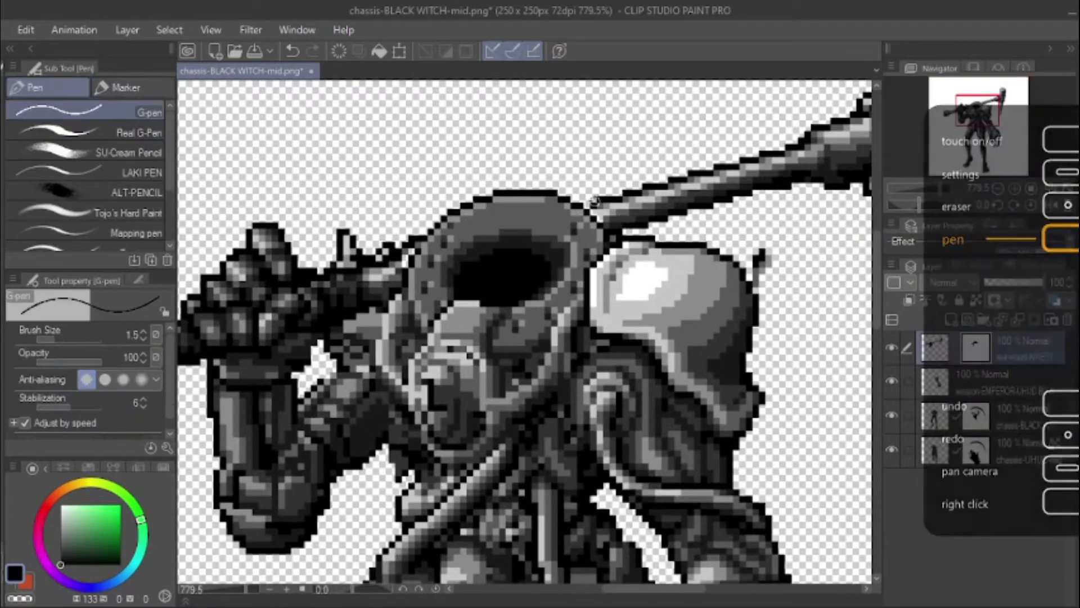
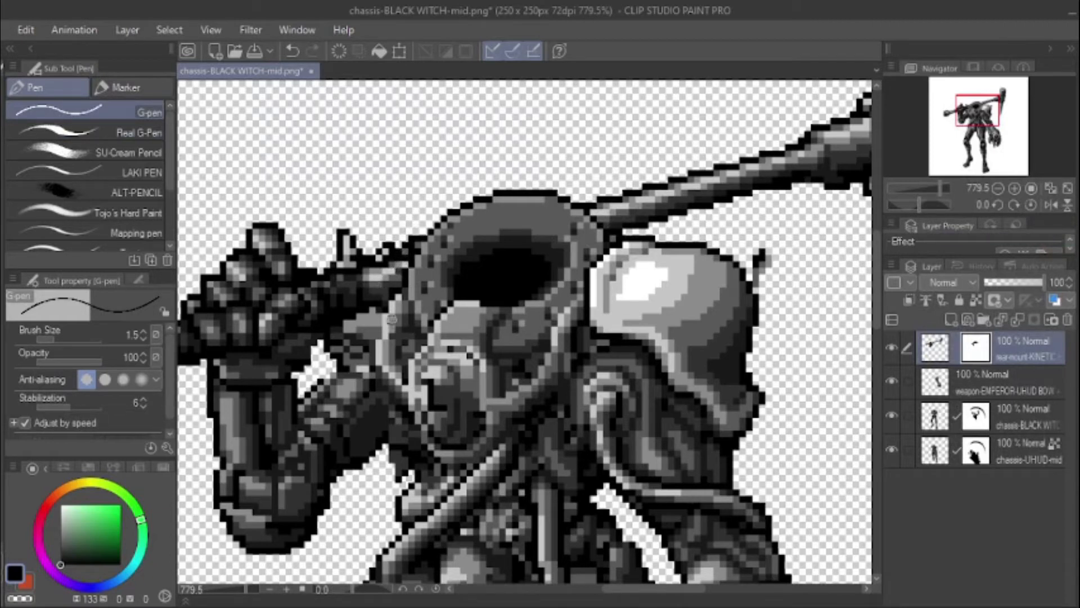
{"action": "key", "text": "e"}
{"action": "scroll", "coordinate": [391, 326], "scroll_direction": "down", "scroll_amount": 3}
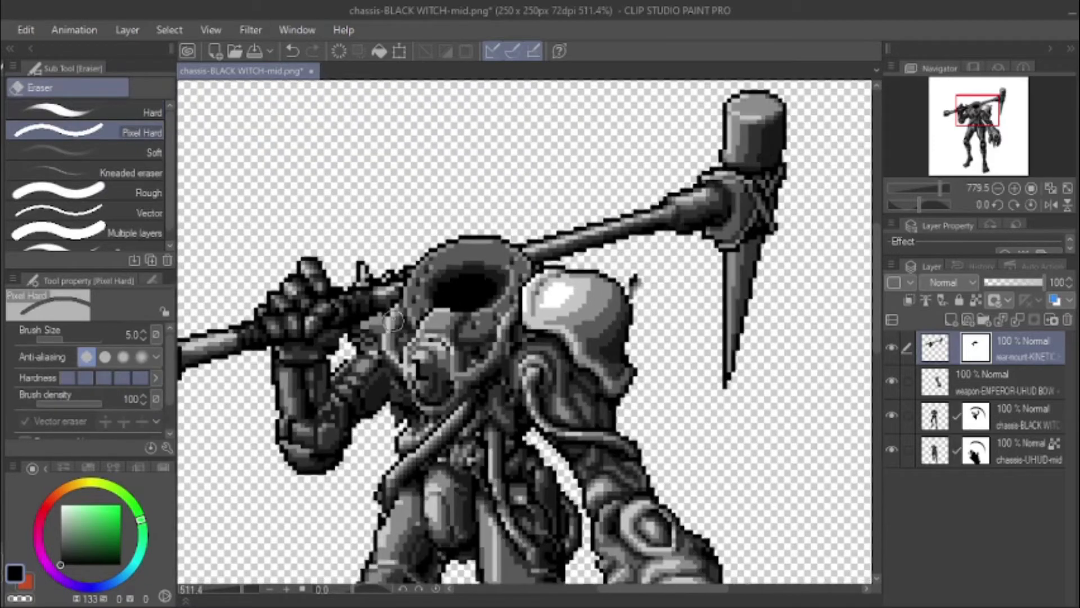
{"action": "scroll", "coordinate": [392, 319], "scroll_direction": "up", "scroll_amount": 2}
{"action": "scroll", "coordinate": [391, 319], "scroll_direction": "up", "scroll_amount": 2}
{"action": "key", "text": "bracketleft"}
{"action": "key", "text": "bracketleft"}
{"action": "key", "text": "bracketleft"}
{"action": "key", "text": "bracketleft"}
{"action": "key", "text": "bracketleft"}
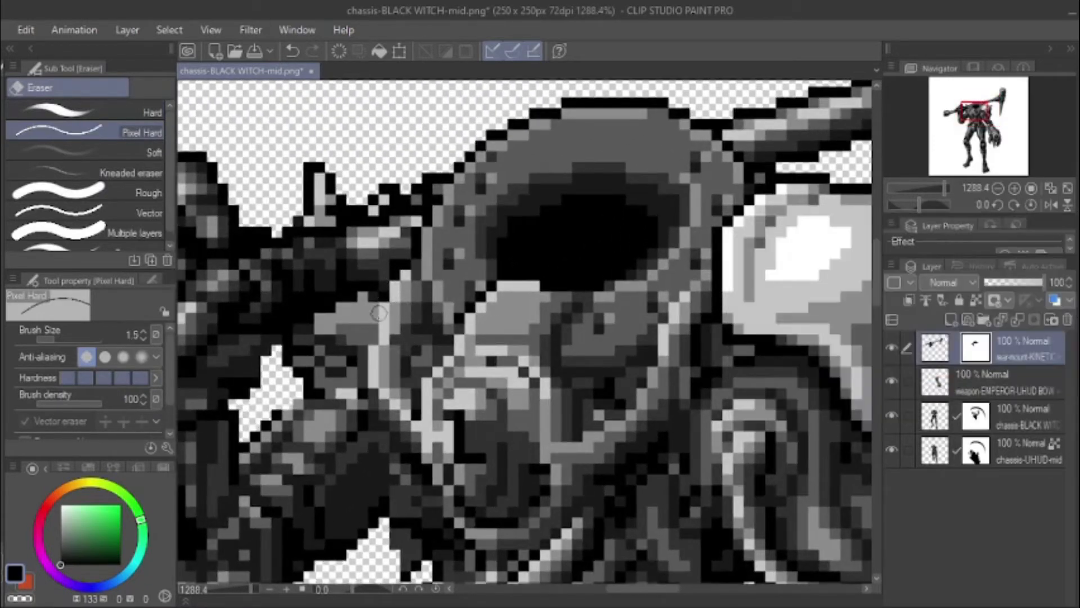
{"action": "scroll", "coordinate": [346, 365], "scroll_direction": "down", "scroll_amount": 5}
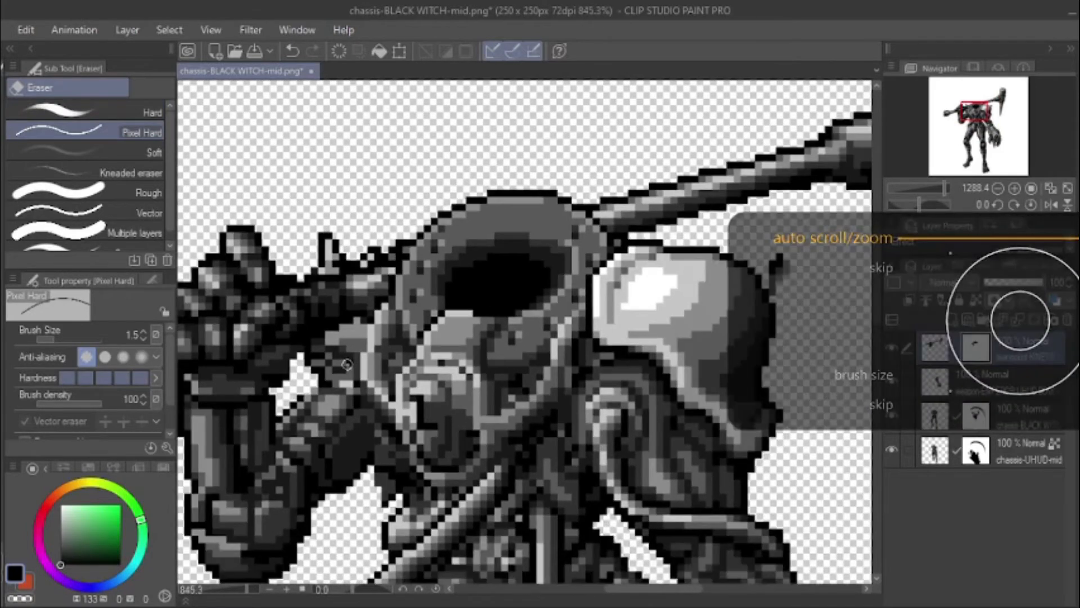
{"action": "scroll", "coordinate": [560, 345], "scroll_direction": "up", "scroll_amount": 3}
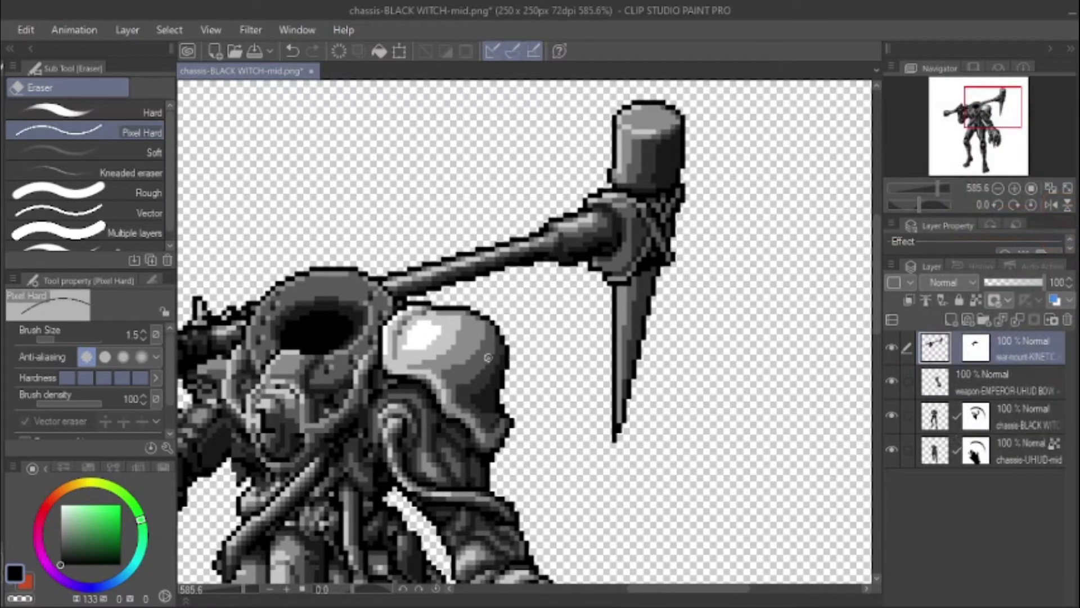
{"action": "scroll", "coordinate": [488, 357], "scroll_direction": "up", "scroll_amount": 3}
{"action": "scroll", "coordinate": [486, 362], "scroll_direction": "down", "scroll_amount": 4}
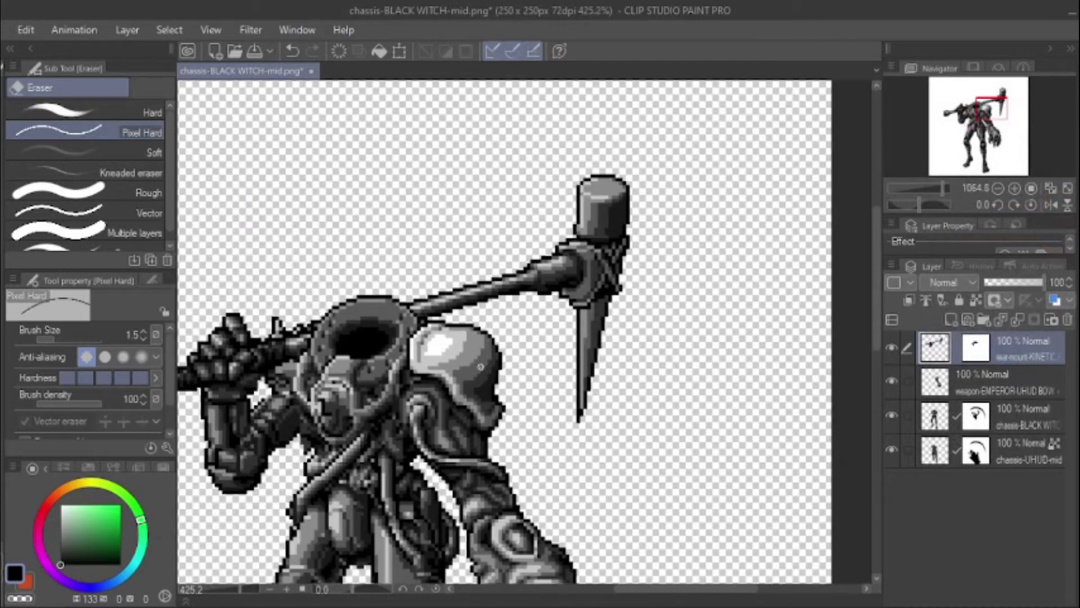
Step: Set the Pixel Hard eraser's brush size to 10 and look over the mech for leftover hammer pixels
{"action": "key", "text": "bracketright"}
{"action": "key", "text": "bracketright"}
{"action": "key", "text": "bracketright"}
{"action": "key", "text": "bracketright"}
{"action": "key", "text": "bracketright"}
{"action": "key", "text": "bracketright"}
{"action": "key", "text": "bracketright"}
{"action": "key", "text": "bracketright"}
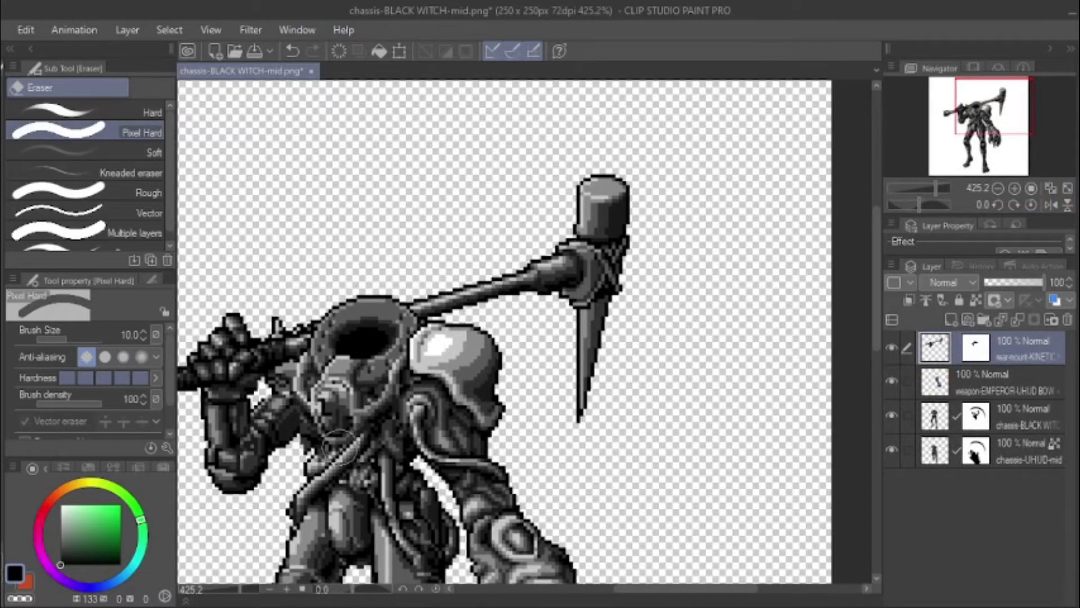
{"action": "left_click_drag", "start_coordinate": [259, 503], "coordinate": [366, 410]}
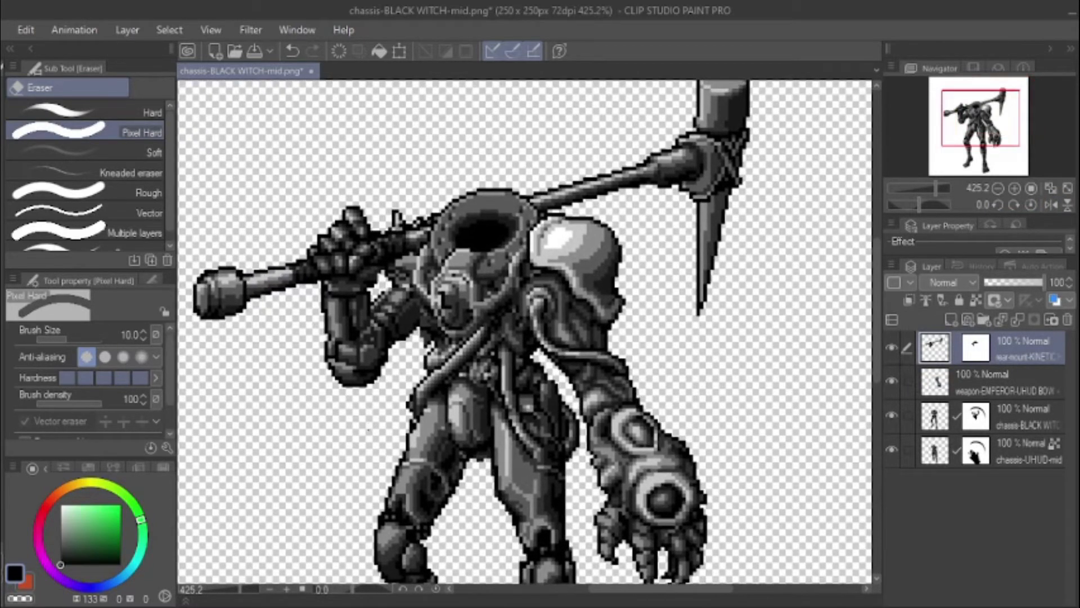
{"action": "scroll", "coordinate": [373, 414], "scroll_direction": "down", "scroll_amount": 2}
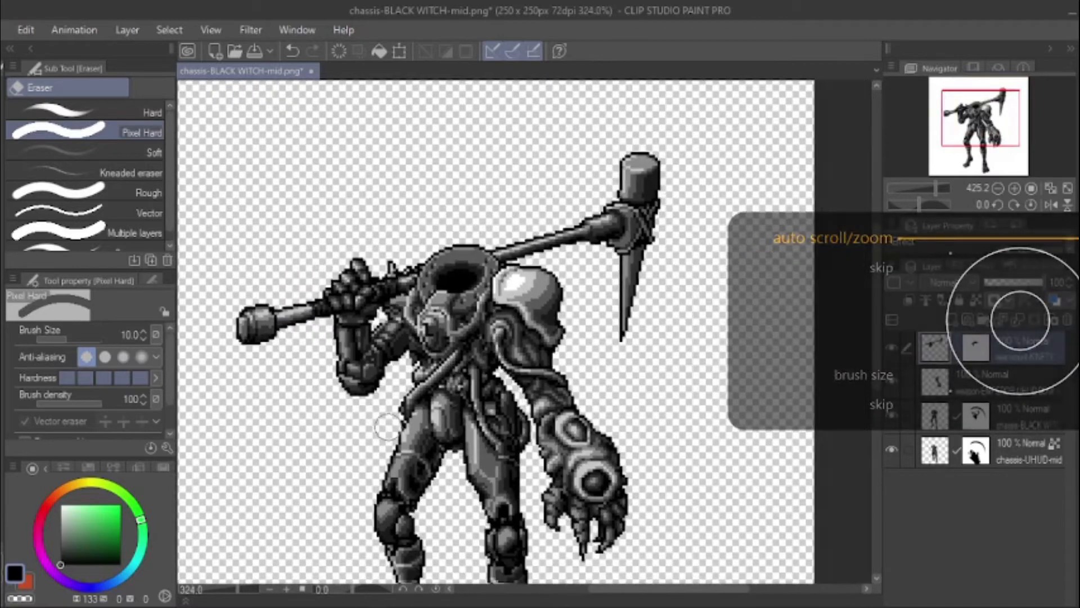
{"action": "mouse_move", "coordinate": [342, 474]}
{"action": "left_mouse_down"}
{"action": "mouse_move", "coordinate": [397, 365]}
{"action": "mouse_move", "coordinate": [342, 413]}
{"action": "mouse_move", "coordinate": [338, 456]}
{"action": "left_mouse_up"}
{"action": "left_click_drag", "start_coordinate": [342, 405], "coordinate": [348, 417]}
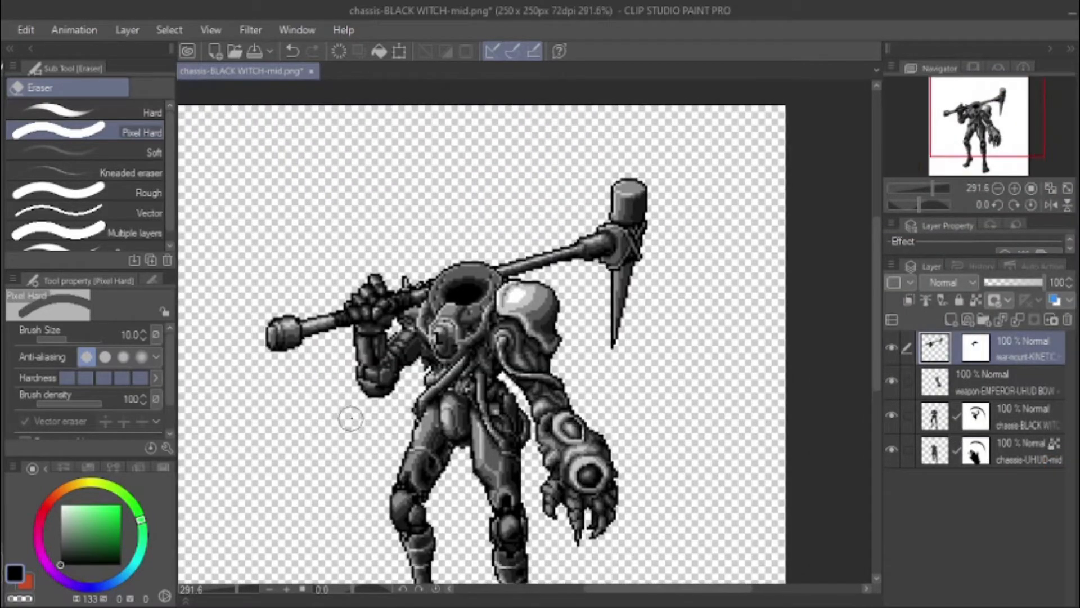
Step: Switch to File Explorer, open the IPS-N-TORTUGA parts folder and browse through its head images
{"action": "key", "text": "alt+Tab"}
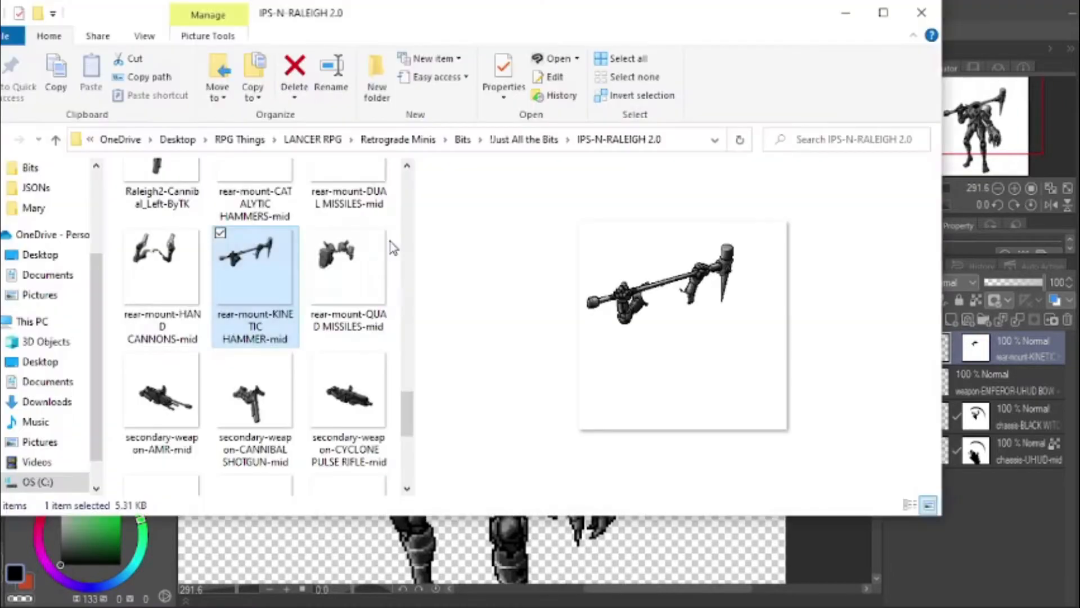
{"action": "left_click", "coordinate": [532, 140]}
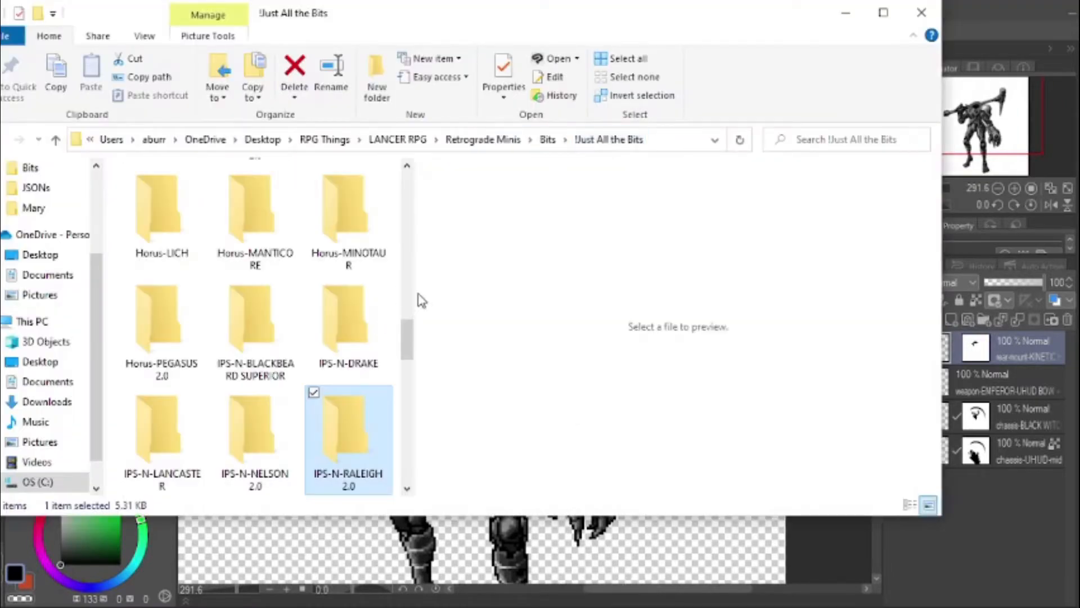
{"action": "scroll", "coordinate": [412, 354], "scroll_direction": "down", "scroll_amount": 5}
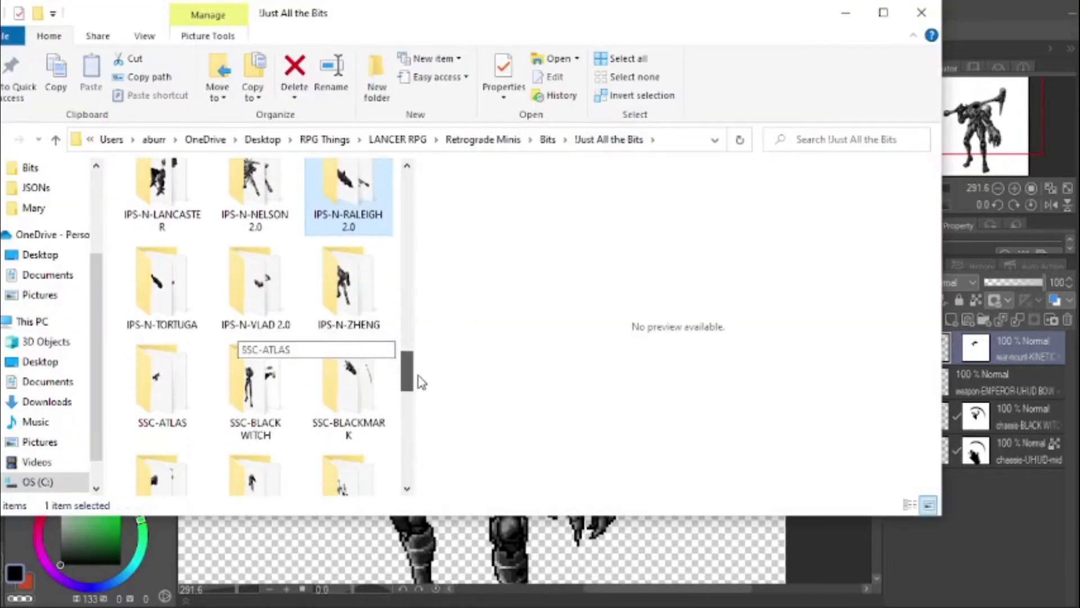
{"action": "double_click", "coordinate": [172, 275]}
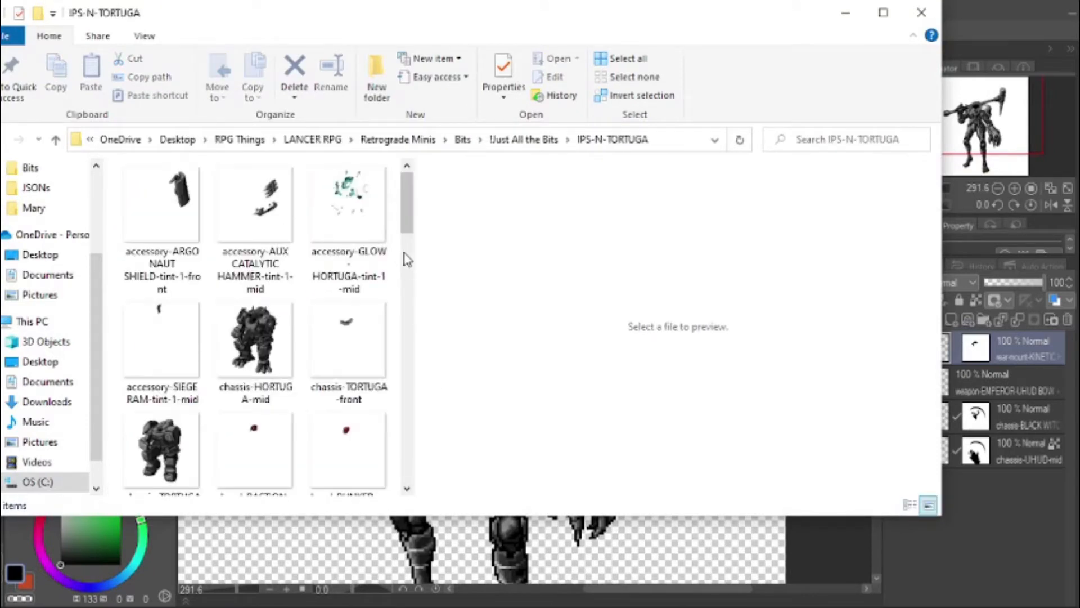
{"action": "left_click", "coordinate": [336, 244]}
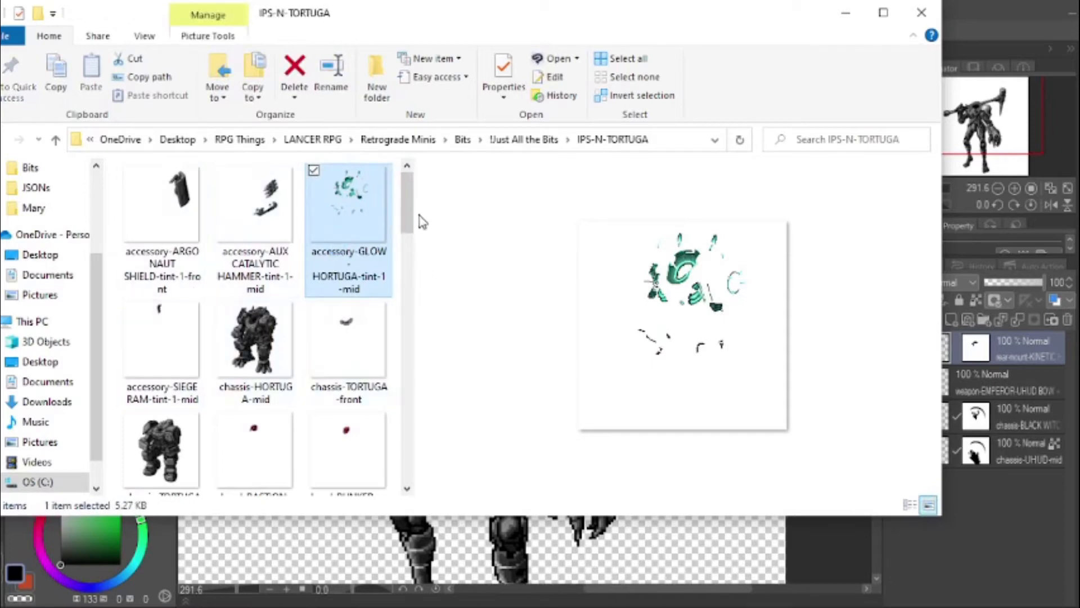
{"action": "left_click_drag", "start_coordinate": [407, 221], "coordinate": [409, 406]}
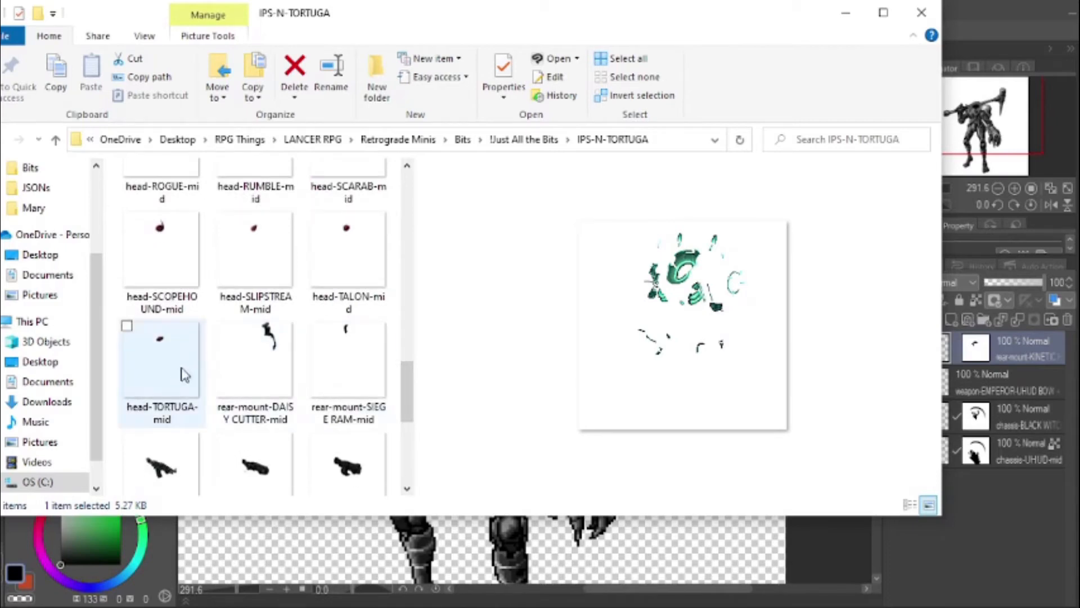
{"action": "left_click_drag", "start_coordinate": [409, 386], "coordinate": [409, 345]}
{"action": "left_click_drag", "start_coordinate": [409, 331], "coordinate": [417, 282]}
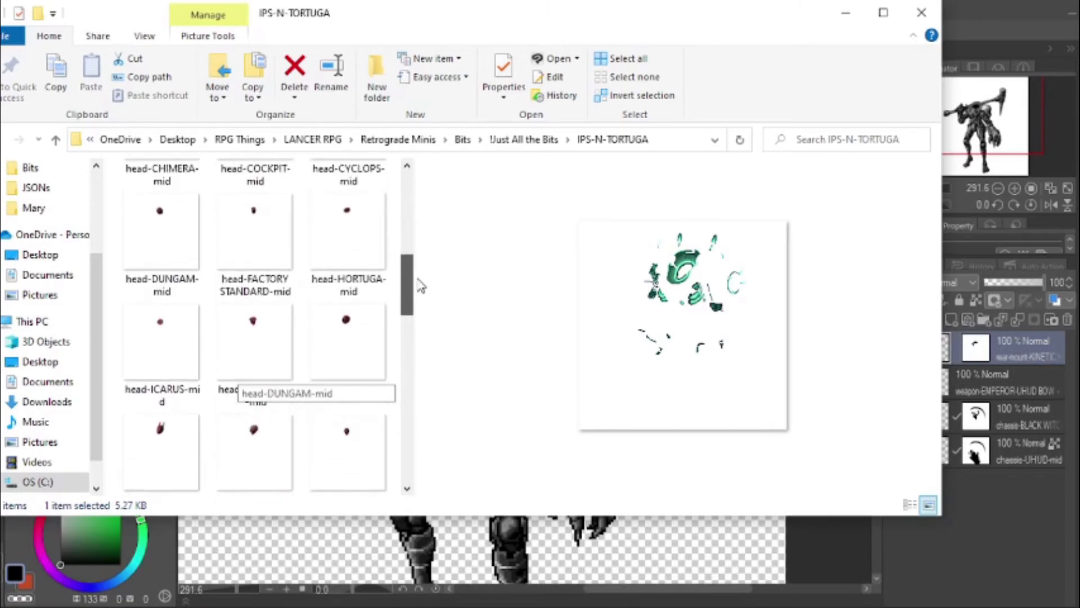
Step: Import the head-HORTUGA-mid image as a new layer on top of the mech and return to Clip Studio Paint
{"action": "left_click", "coordinate": [343, 248]}
{"action": "left_click_drag", "start_coordinate": [535, 316], "coordinate": [951, 367]}
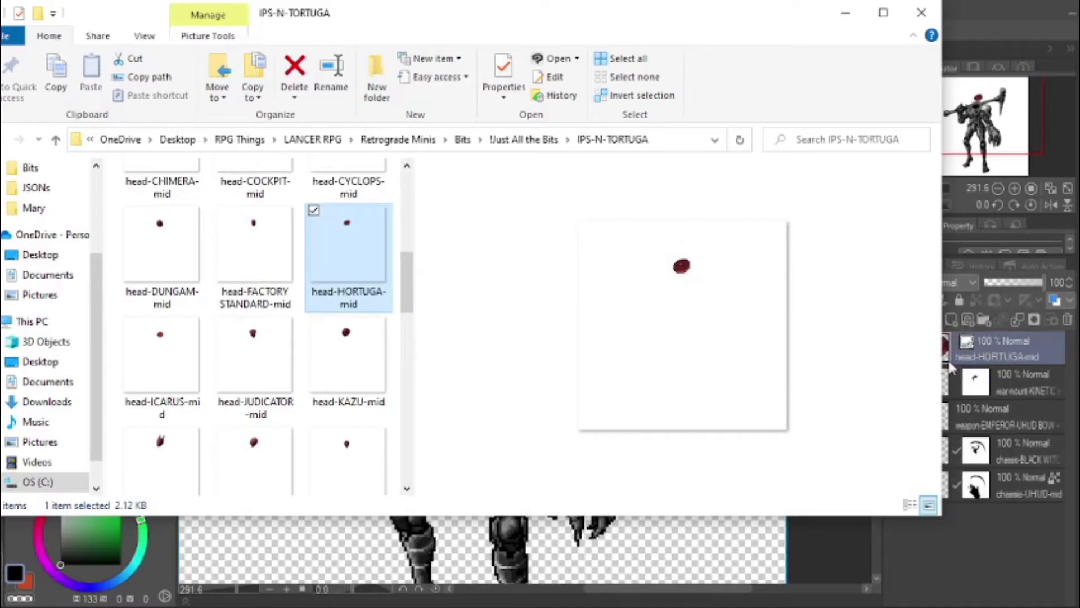
{"action": "left_click", "coordinate": [993, 352]}
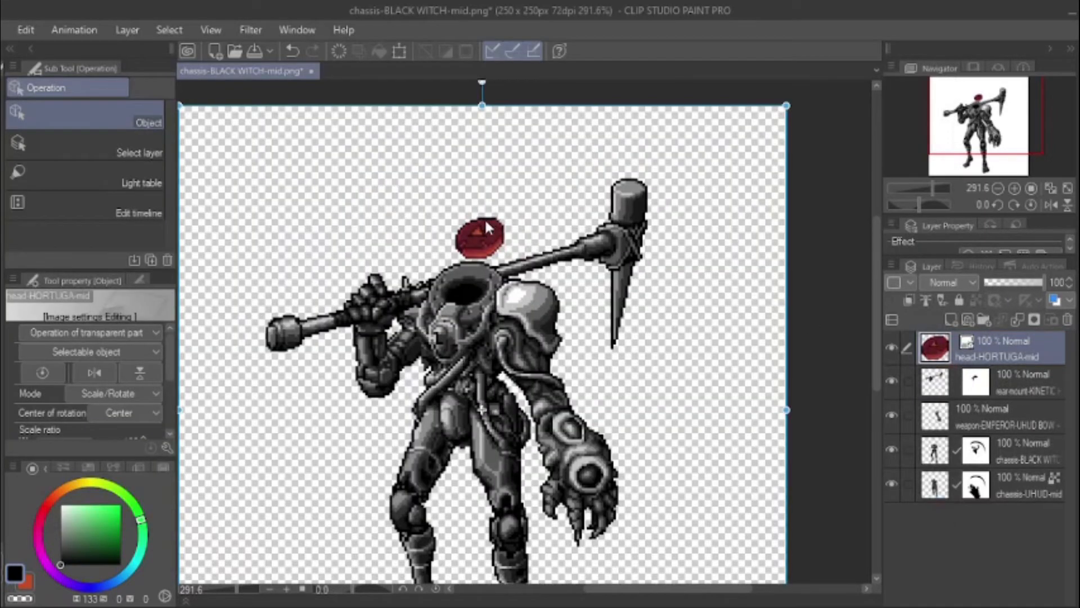
Step: Move the HORTUGA head down over the chassis's round neck opening and apply the transformation
{"action": "scroll", "coordinate": [486, 218], "scroll_direction": "up", "scroll_amount": 5}
{"action": "scroll", "coordinate": [495, 225], "scroll_direction": "up", "scroll_amount": 2}
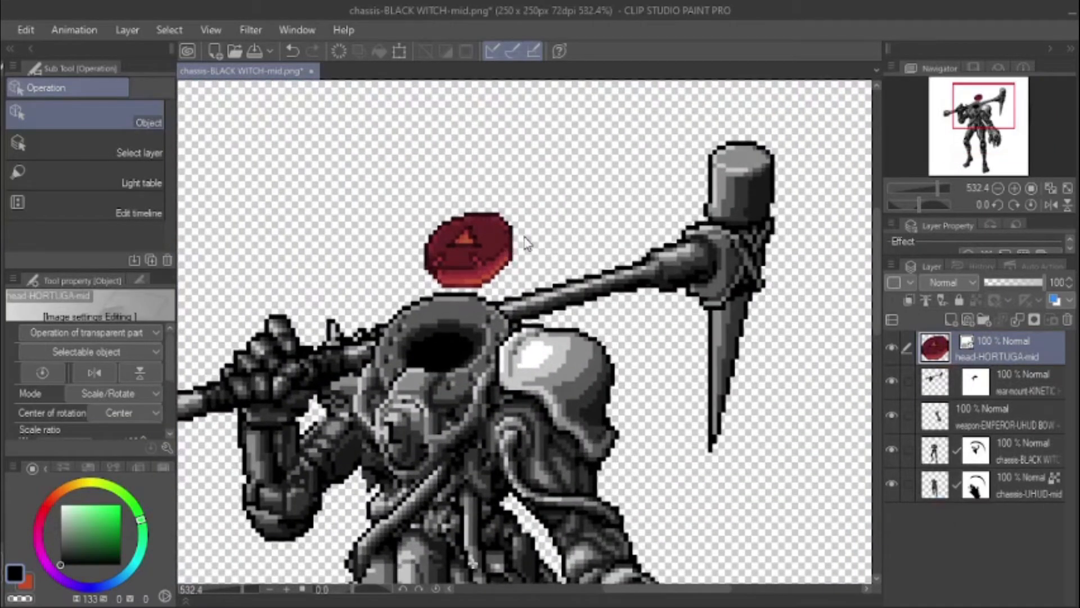
{"action": "key", "text": "ctrl"}
{"action": "key", "text": "ctrl+t"}
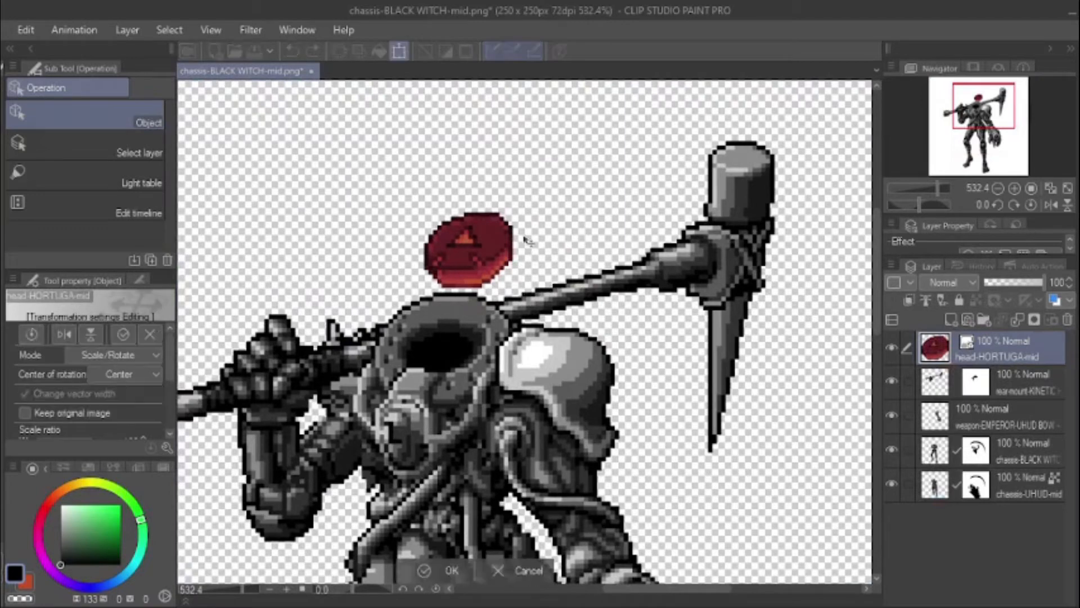
{"action": "left_click_drag", "start_coordinate": [472, 254], "coordinate": [447, 331]}
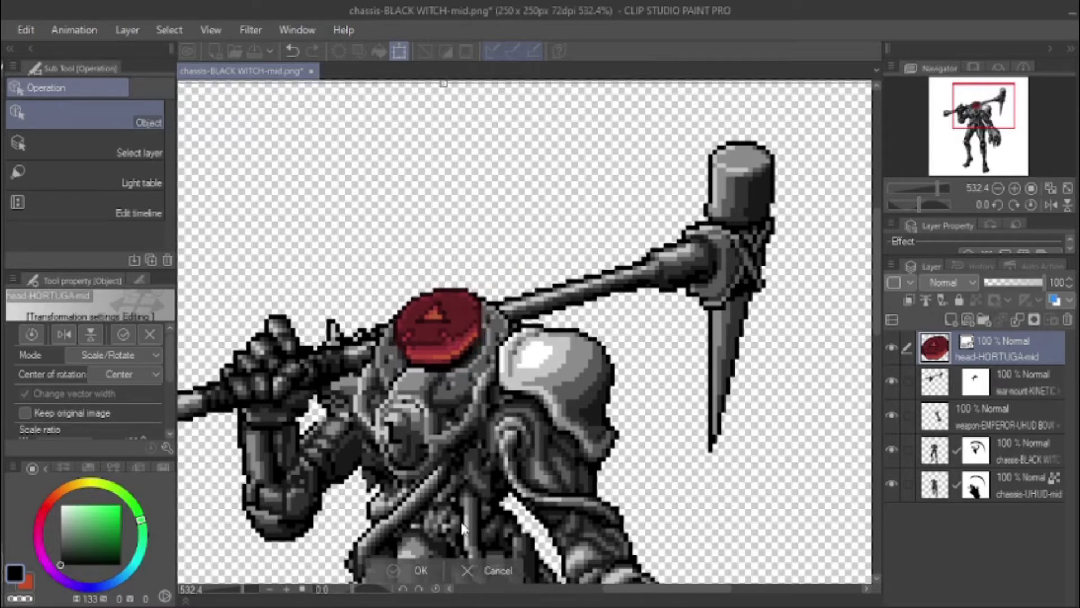
{"action": "left_click", "coordinate": [390, 572]}
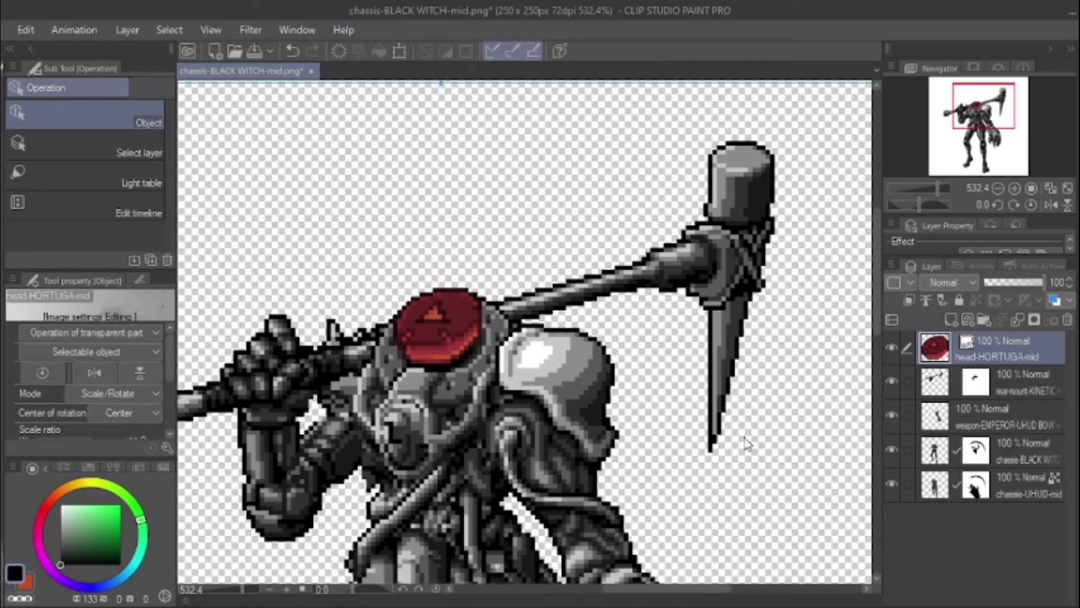
Step: Add a layer mask to the head layer and set the Pixel Hard eraser's brush size to 2
{"action": "left_click", "coordinate": [1028, 314]}
{"action": "key", "text": "e"}
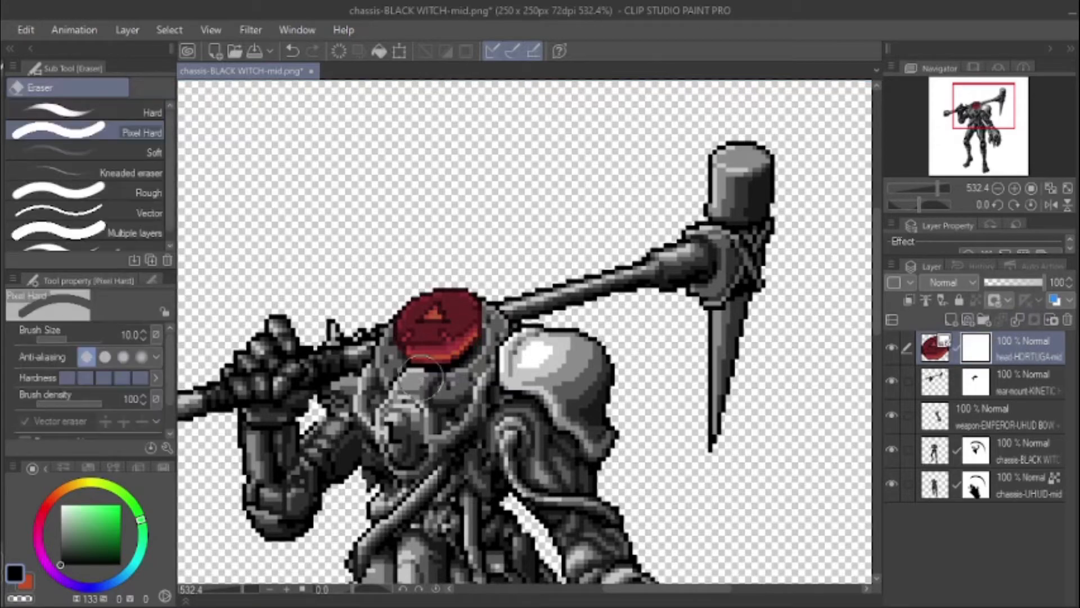
{"action": "scroll", "coordinate": [419, 375], "scroll_direction": "down", "scroll_amount": 1}
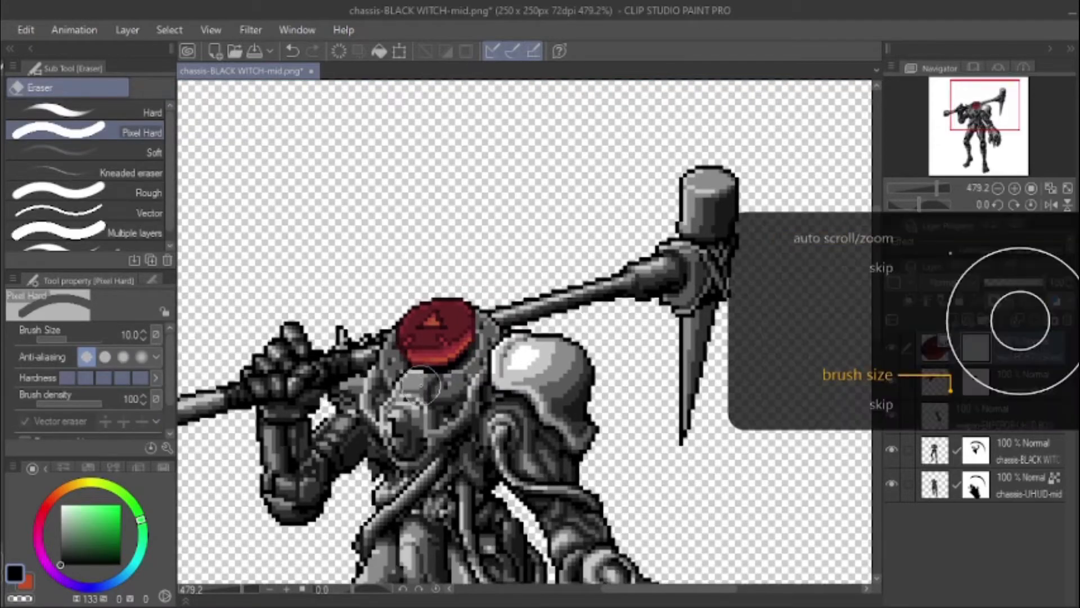
{"action": "key", "text": "bracketleft"}
{"action": "key", "text": "bracketleft"}
{"action": "key", "text": "bracketleft"}
{"action": "key", "text": "bracketleft"}
{"action": "key", "text": "bracketleft"}
{"action": "key", "text": "bracketleft"}
{"action": "key", "text": "bracketleft"}
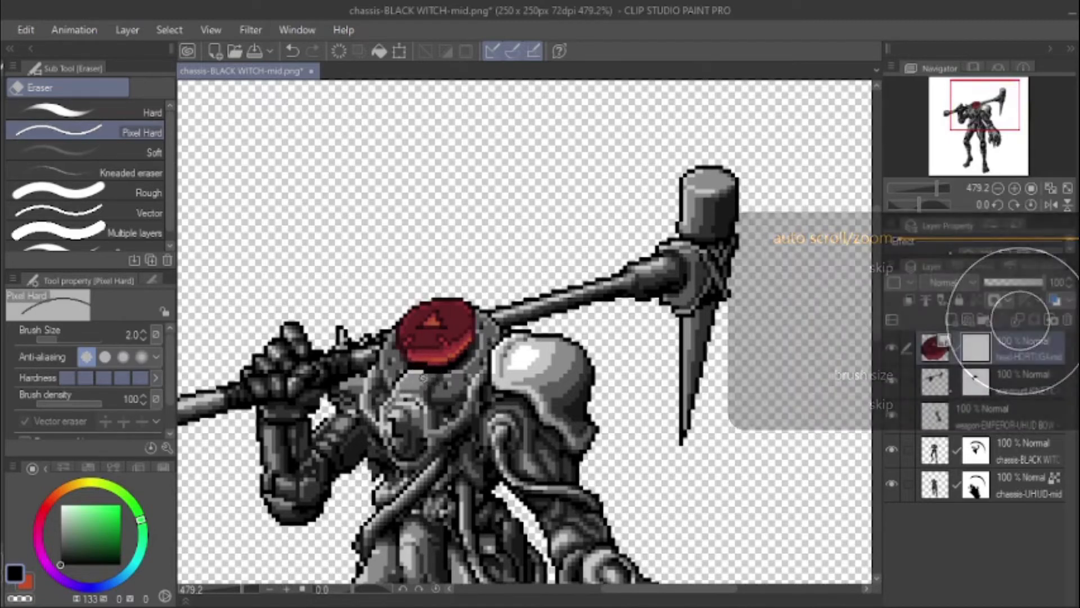
{"action": "scroll", "coordinate": [413, 379], "scroll_direction": "up", "scroll_amount": 5}
{"action": "scroll", "coordinate": [412, 379], "scroll_direction": "up", "scroll_amount": 4}
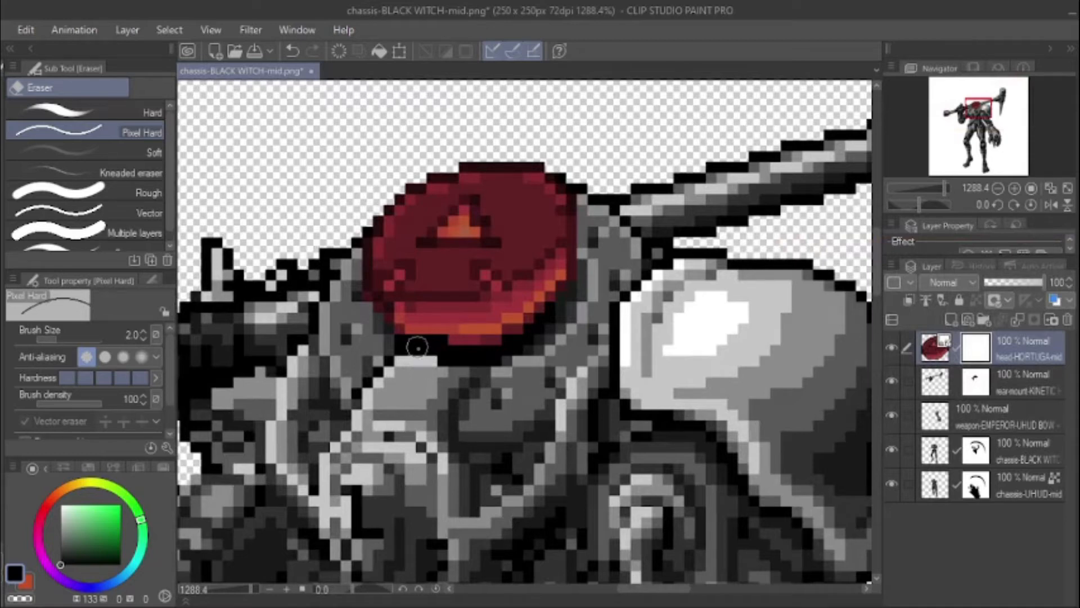
Step: Add a Hue/Saturation/Luminosity correction layer above the head with saturation set to -100
{"action": "key", "text": "p"}
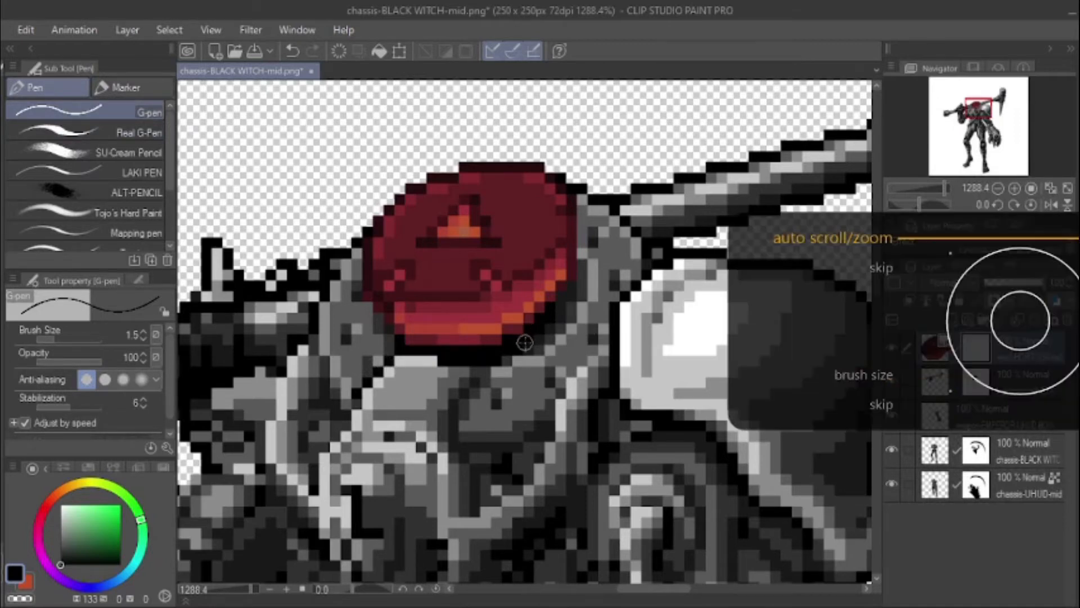
{"action": "scroll", "coordinate": [526, 341], "scroll_direction": "down", "scroll_amount": 10}
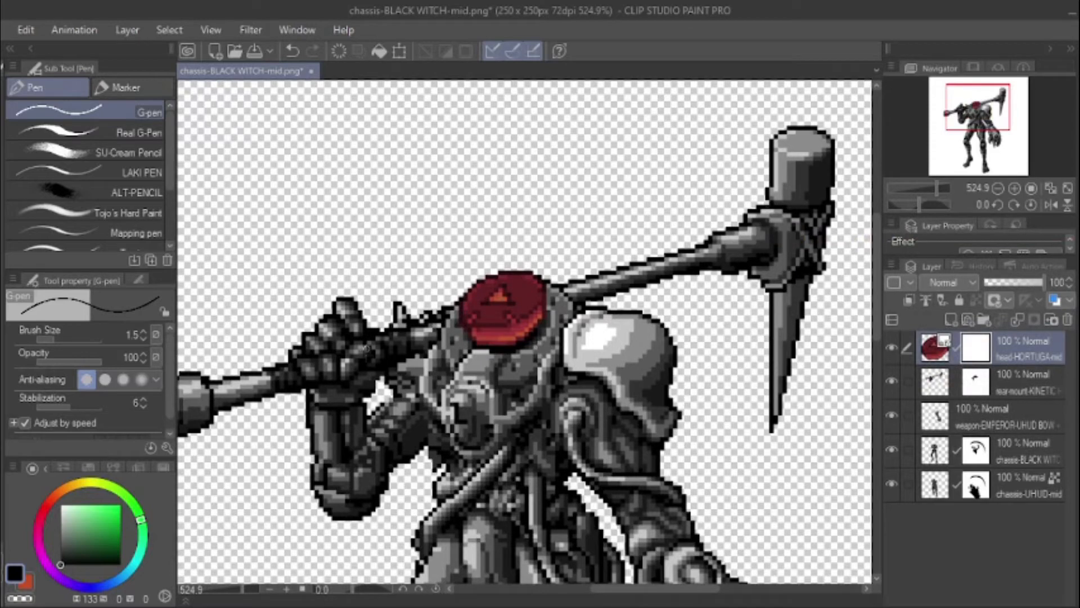
{"action": "left_click_drag", "start_coordinate": [400, 417], "coordinate": [330, 421]}
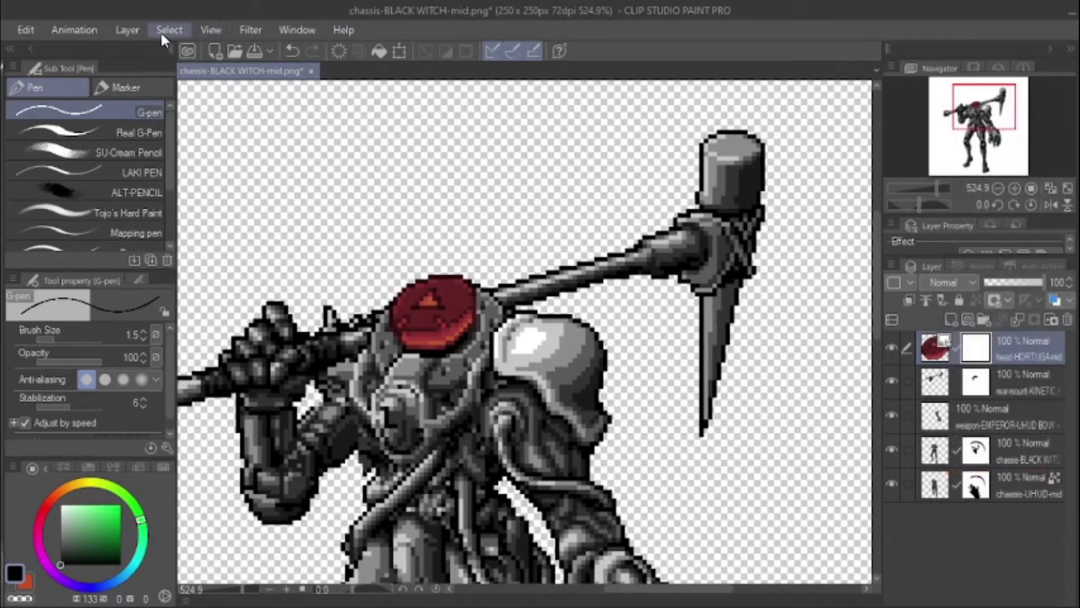
{"action": "left_click", "coordinate": [130, 31]}
{"action": "mouse_move", "coordinate": [344, 91]}
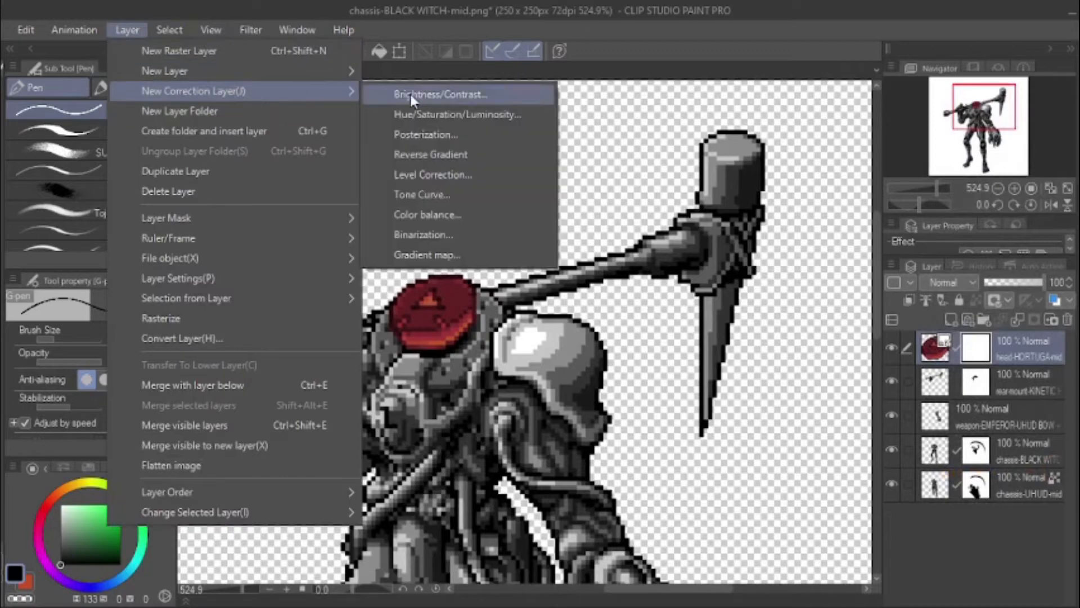
{"action": "left_click", "coordinate": [454, 116]}
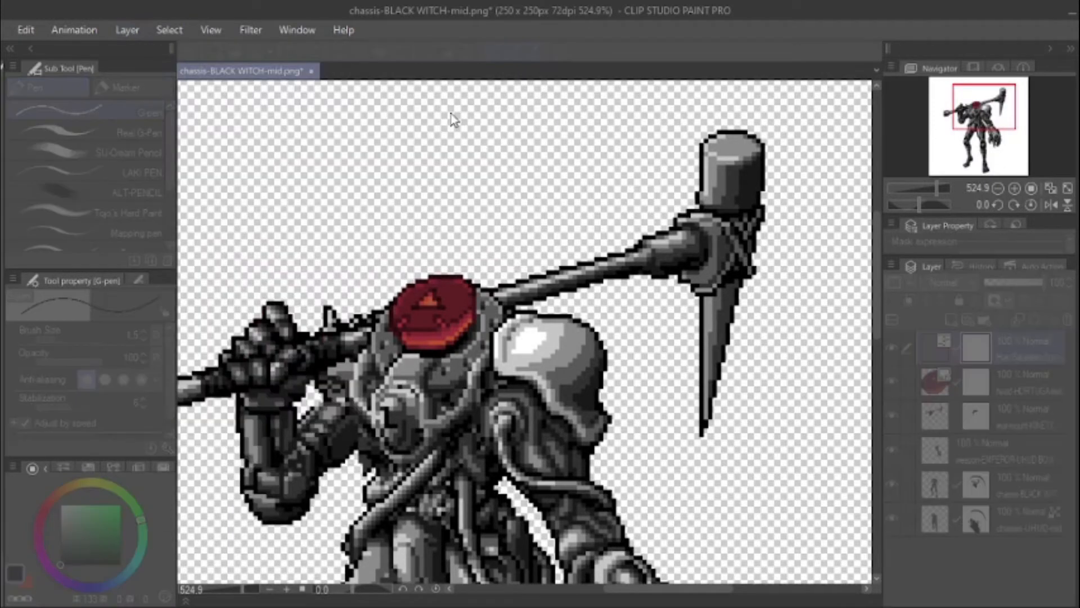
{"action": "left_click_drag", "start_coordinate": [634, 513], "coordinate": [480, 513]}
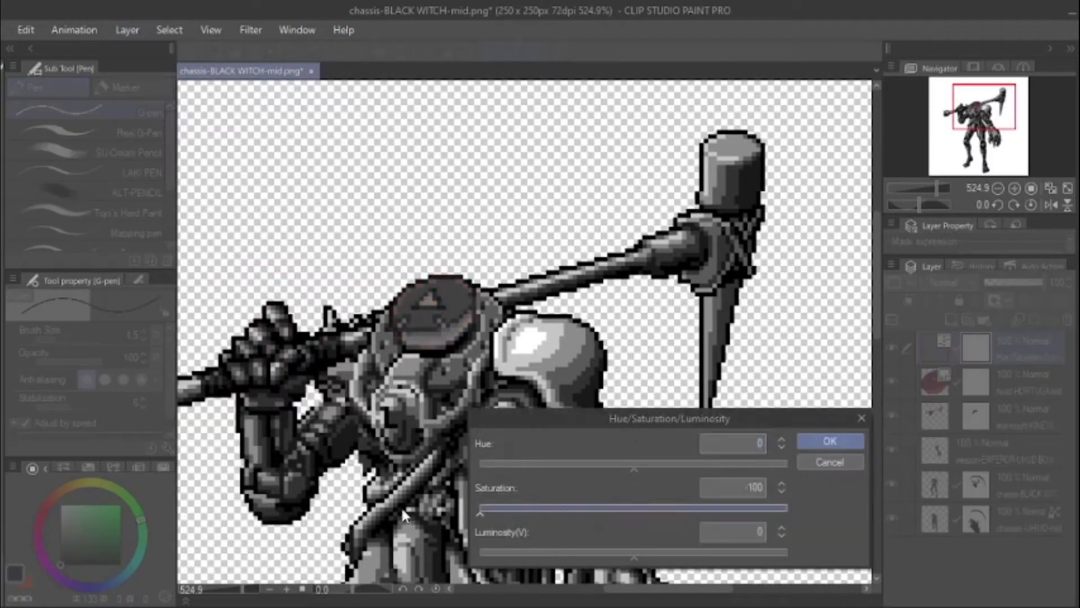
{"action": "left_click", "coordinate": [830, 441]}
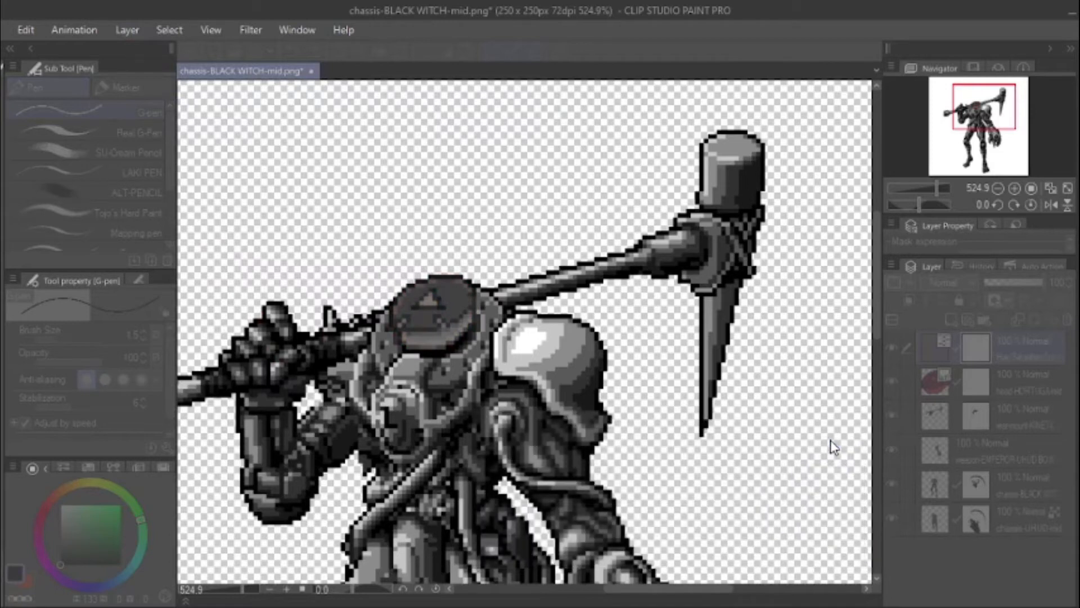
Step: Merge the correction layer into the head layer below, applying the layer mask
{"action": "right_click", "coordinate": [1011, 352]}
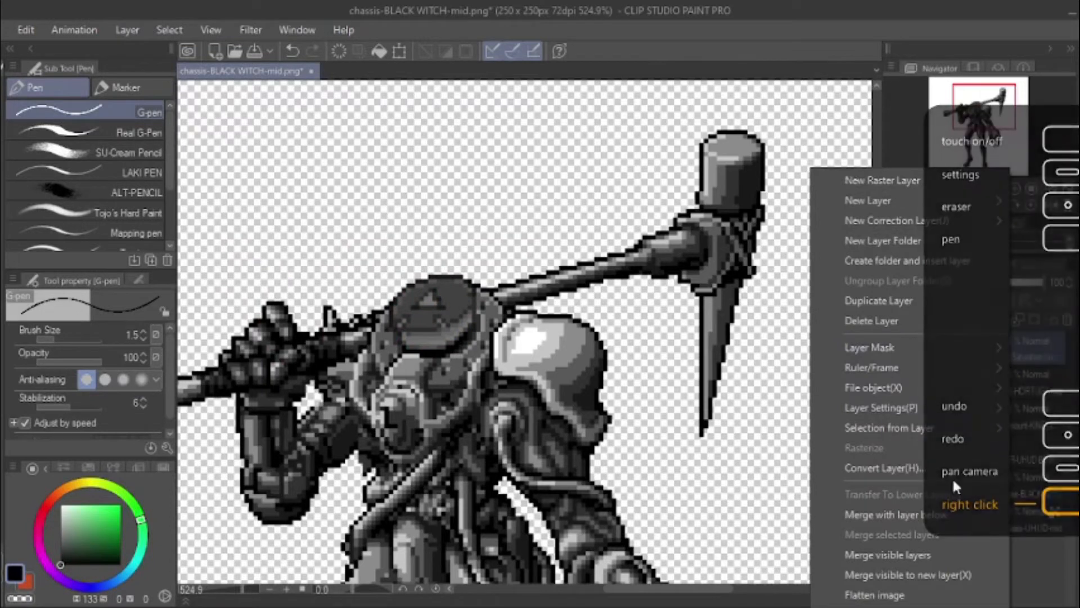
{"action": "left_click", "coordinate": [884, 514]}
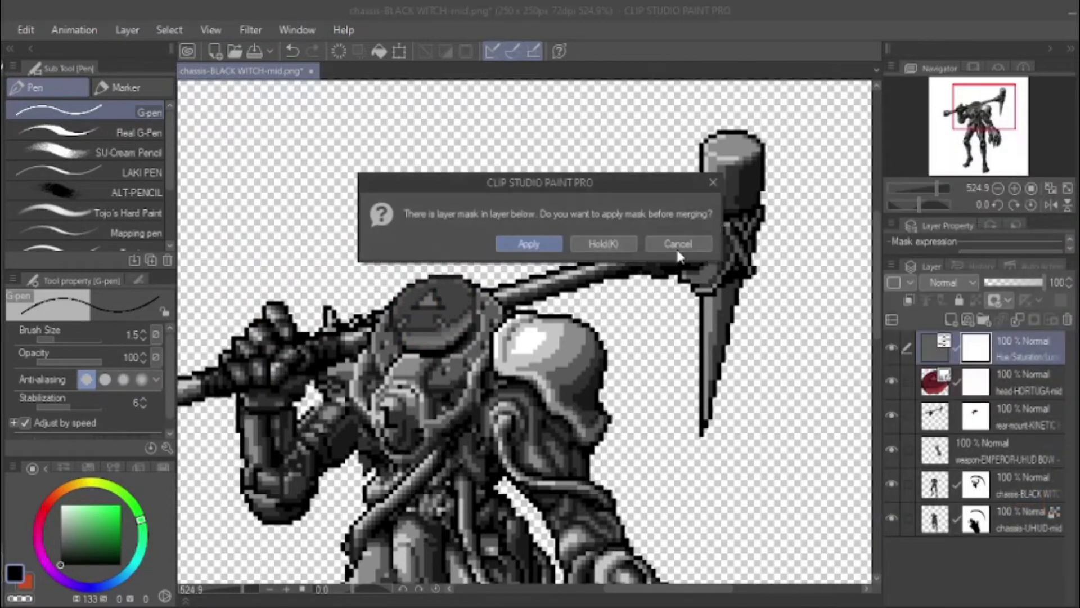
{"action": "left_click", "coordinate": [531, 244]}
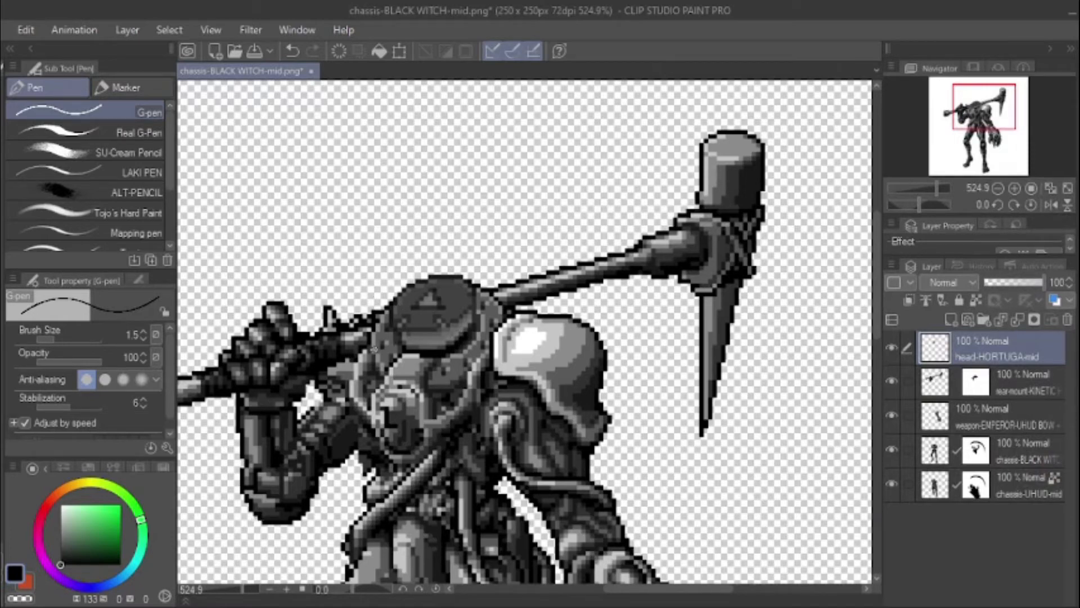
Step: Import RGM-Palette from the Retrograde Minis folder in File Explorer, place it in the empty area above the mech's raised hand, and reselect the head layer
{"action": "left_click", "coordinate": [348, 605]}
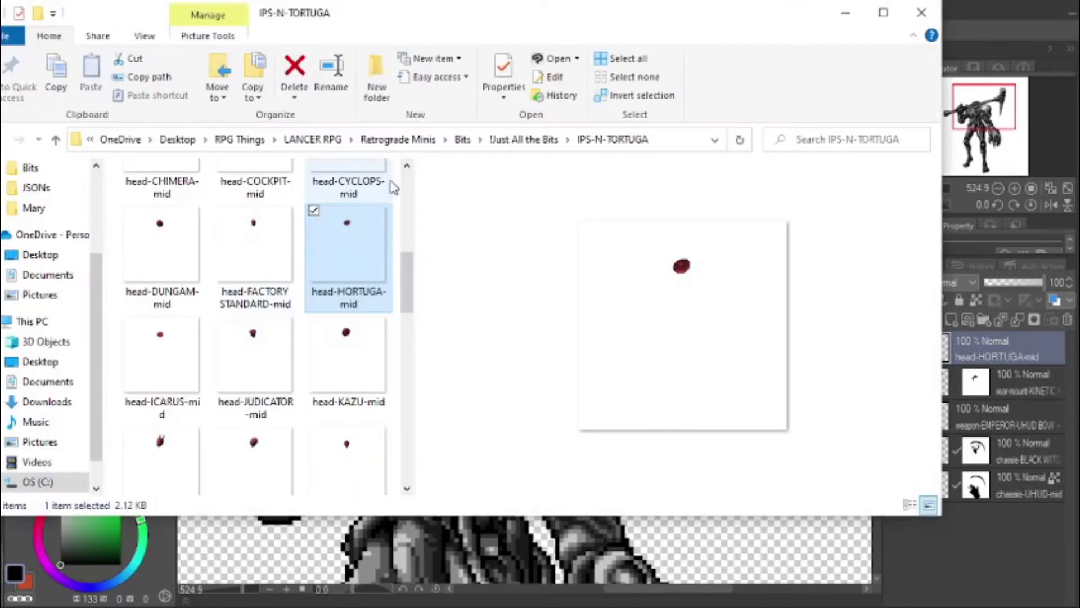
{"action": "left_click", "coordinate": [403, 139]}
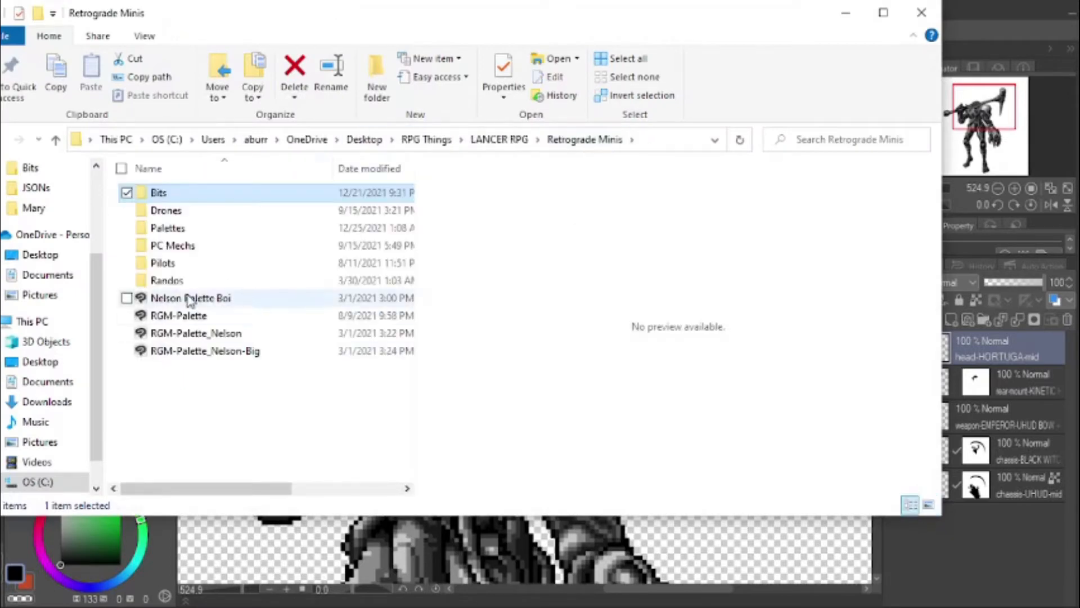
{"action": "left_click", "coordinate": [180, 315]}
{"action": "left_click_drag", "start_coordinate": [180, 315], "coordinate": [969, 353]}
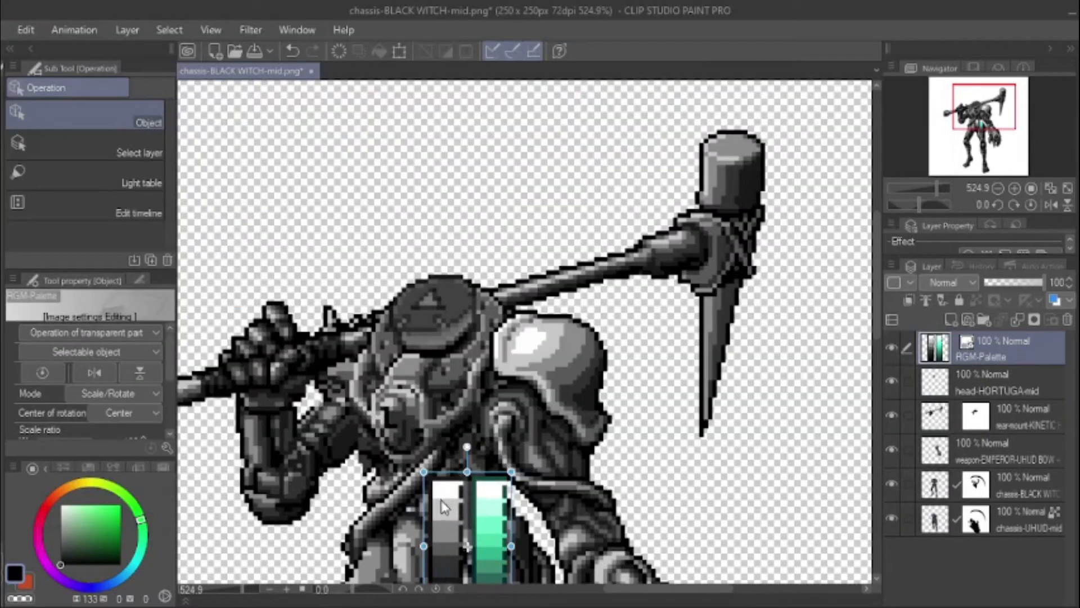
{"action": "left_click_drag", "start_coordinate": [441, 506], "coordinate": [246, 160]}
{"action": "left_click", "coordinate": [935, 384]}
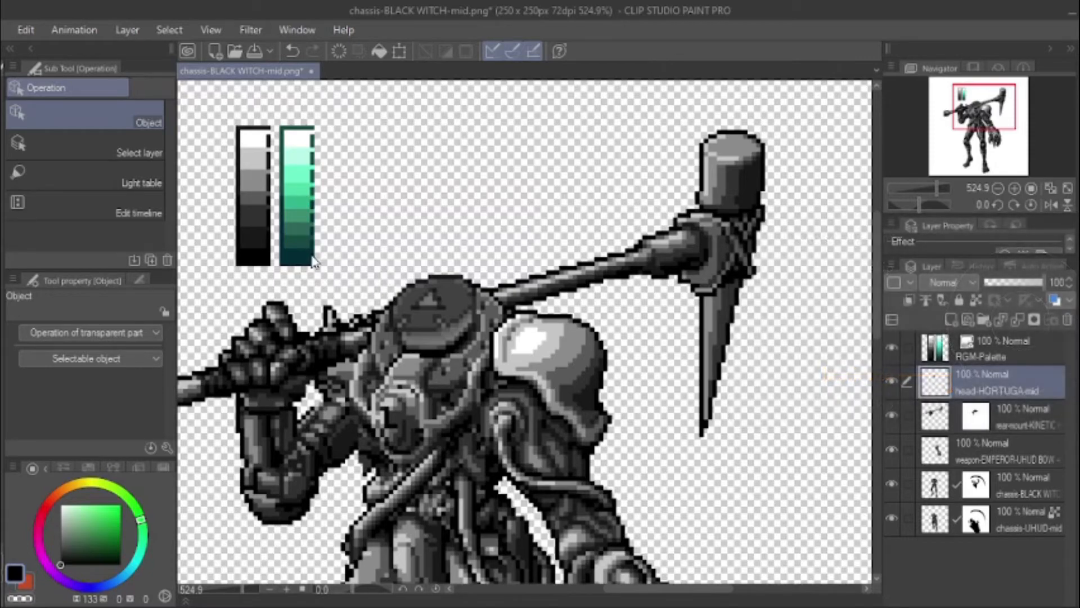
Step: Activate the Pixel Art Fill tool, sample a near-black grey from the palette and inspect the head's shading
{"action": "scroll", "coordinate": [412, 301], "scroll_direction": "up", "scroll_amount": 1}
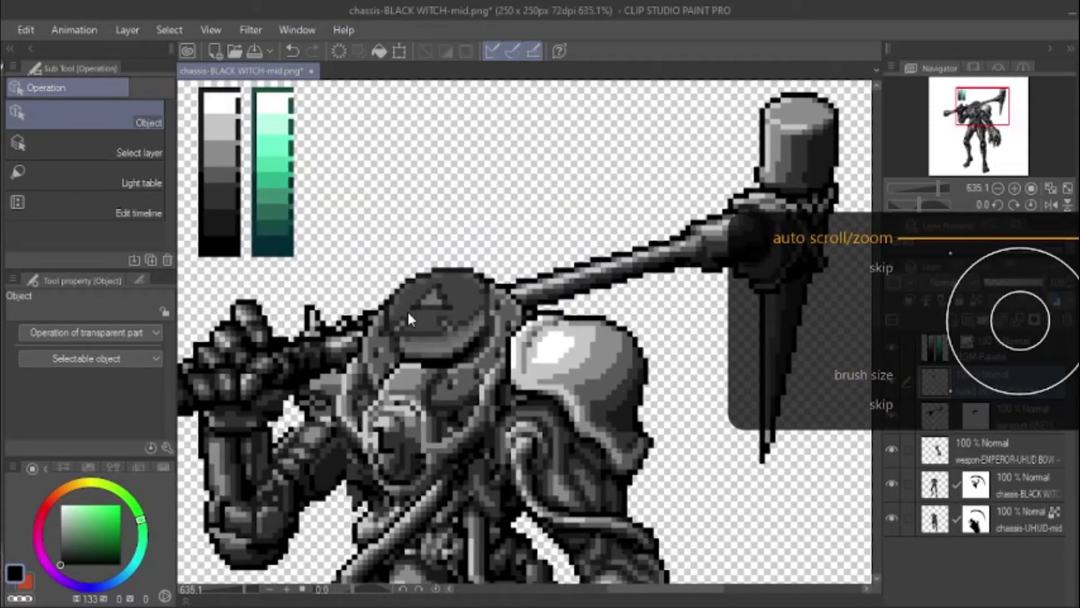
{"action": "key", "text": "g"}
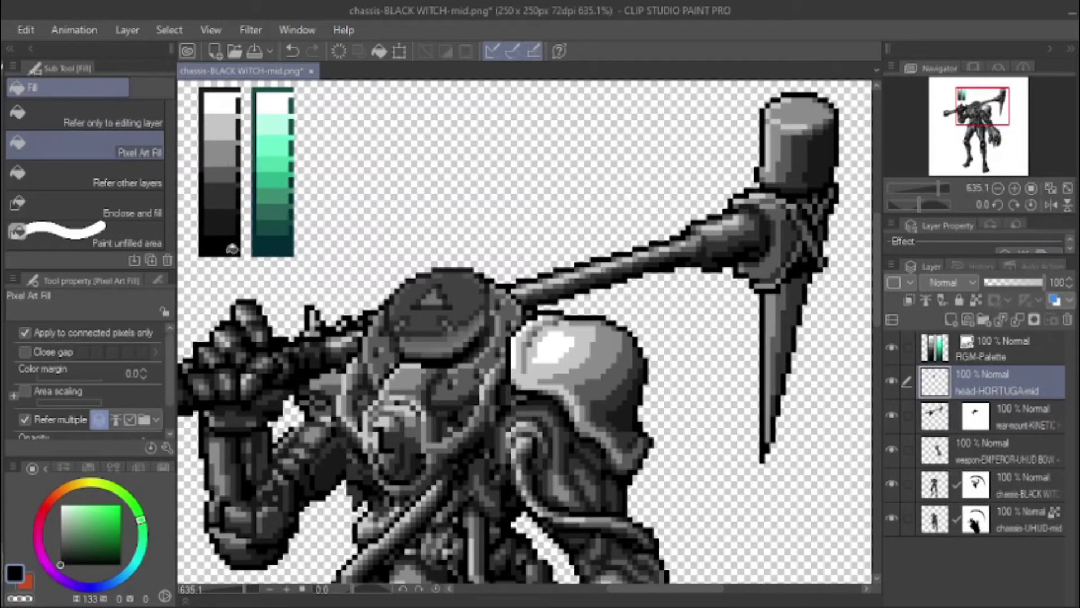
{"action": "left_click", "coordinate": [221, 218], "text": "alt"}
{"action": "scroll", "coordinate": [463, 344], "scroll_direction": "up", "scroll_amount": 3}
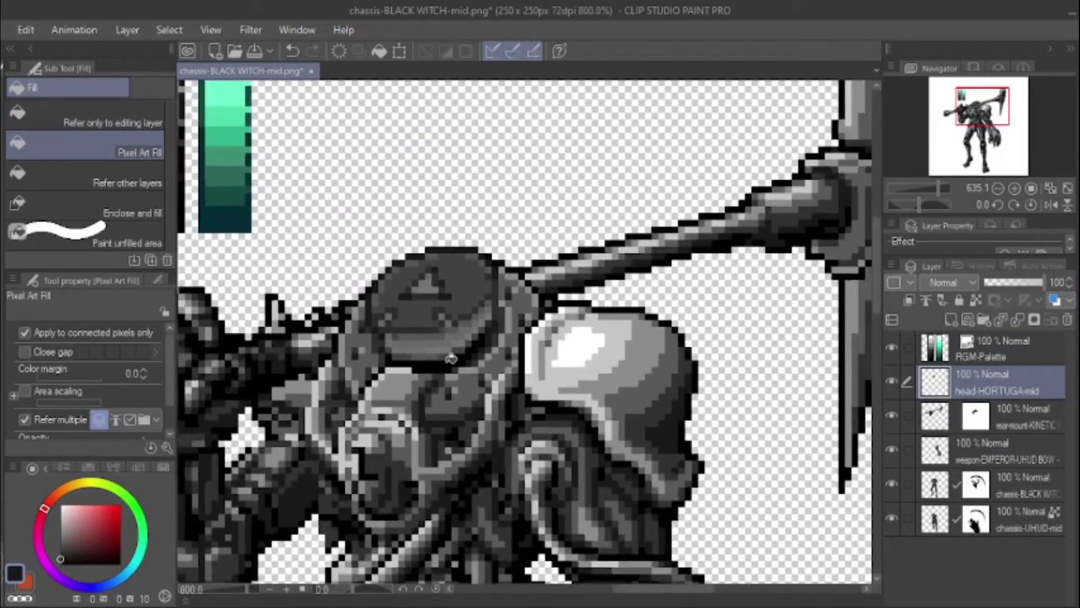
{"action": "scroll", "coordinate": [463, 344], "scroll_direction": "down", "scroll_amount": 2}
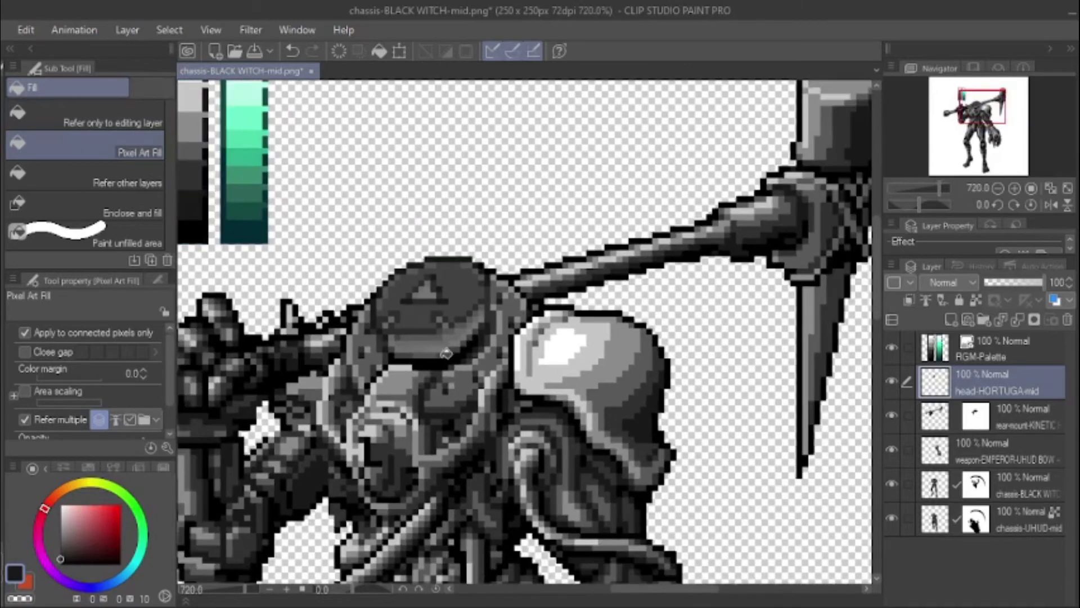
{"action": "scroll", "coordinate": [446, 355], "scroll_direction": "down", "scroll_amount": 2}
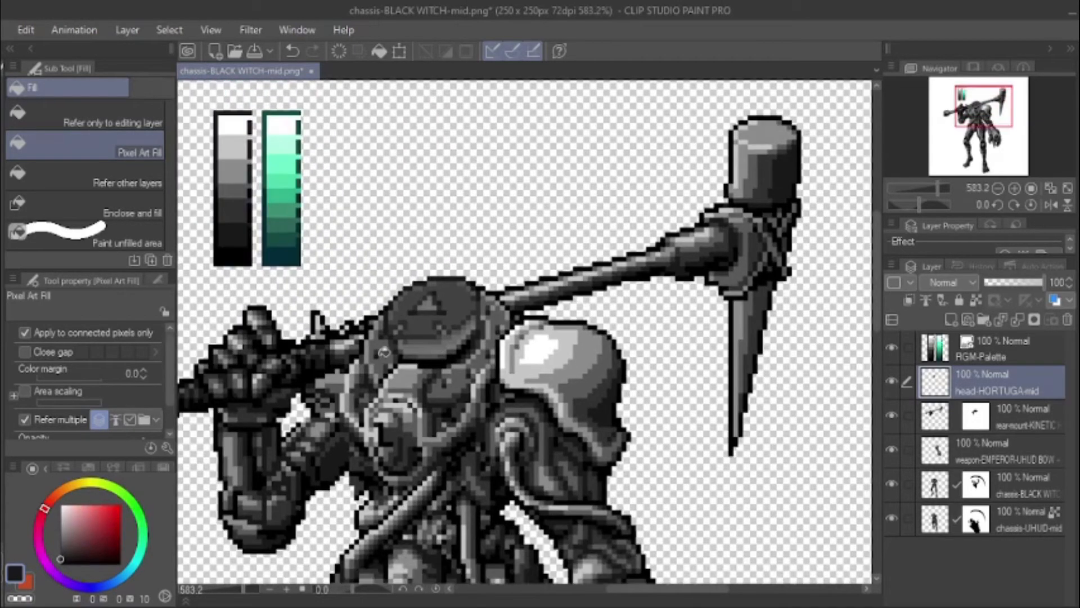
{"action": "scroll", "coordinate": [404, 325], "scroll_direction": "up", "scroll_amount": 1}
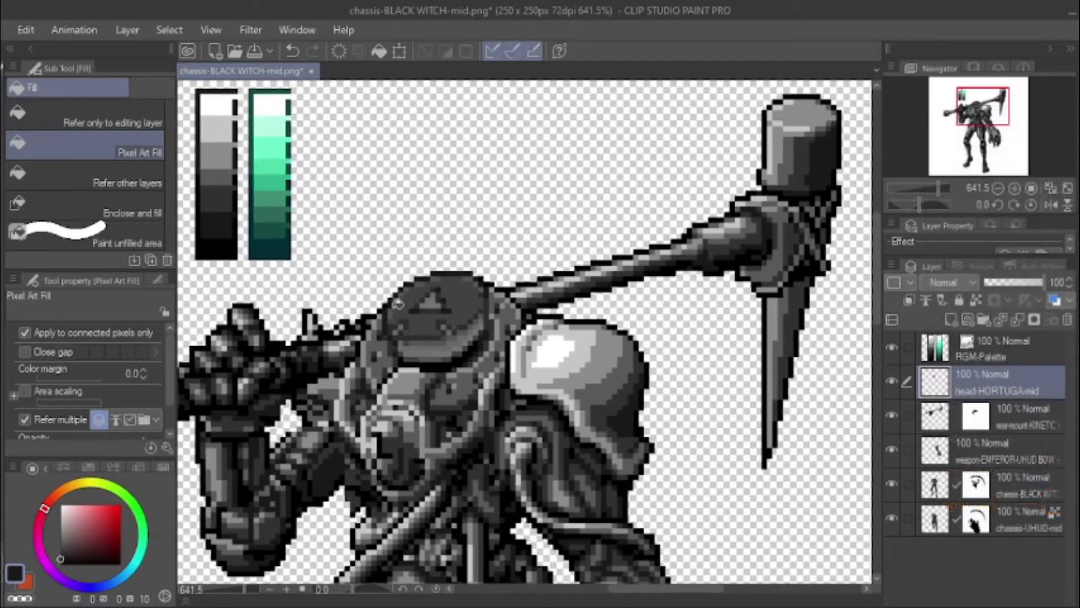
{"action": "scroll", "coordinate": [456, 301], "scroll_direction": "up", "scroll_amount": 1}
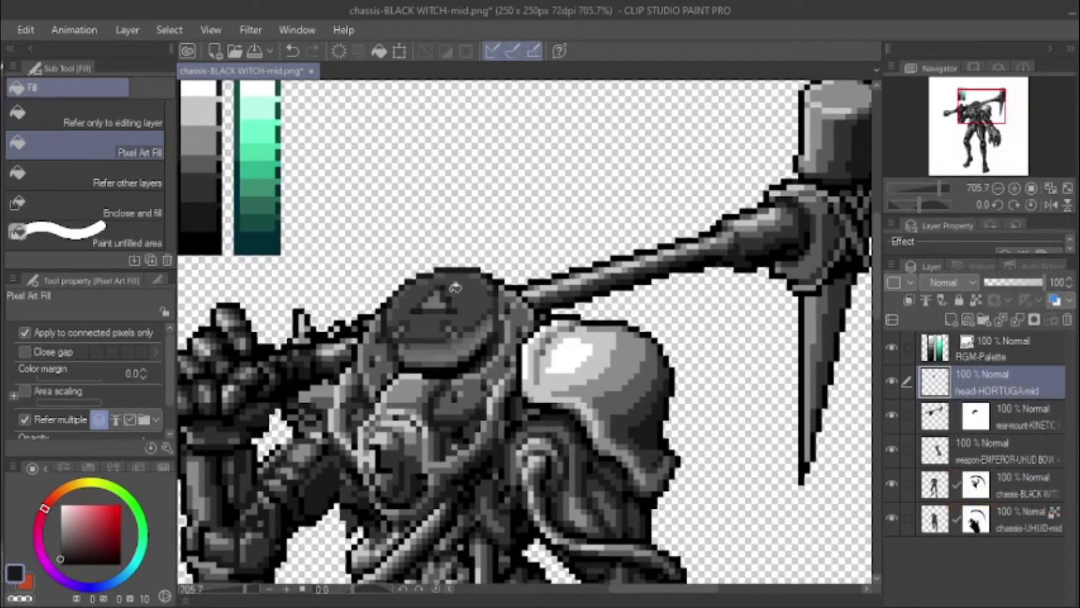
Step: Try filling the head's dark face with a grey sampled from the palette, and undo the fill
{"action": "left_click", "coordinate": [201, 195], "text": "alt"}
{"action": "key", "text": "alt"}
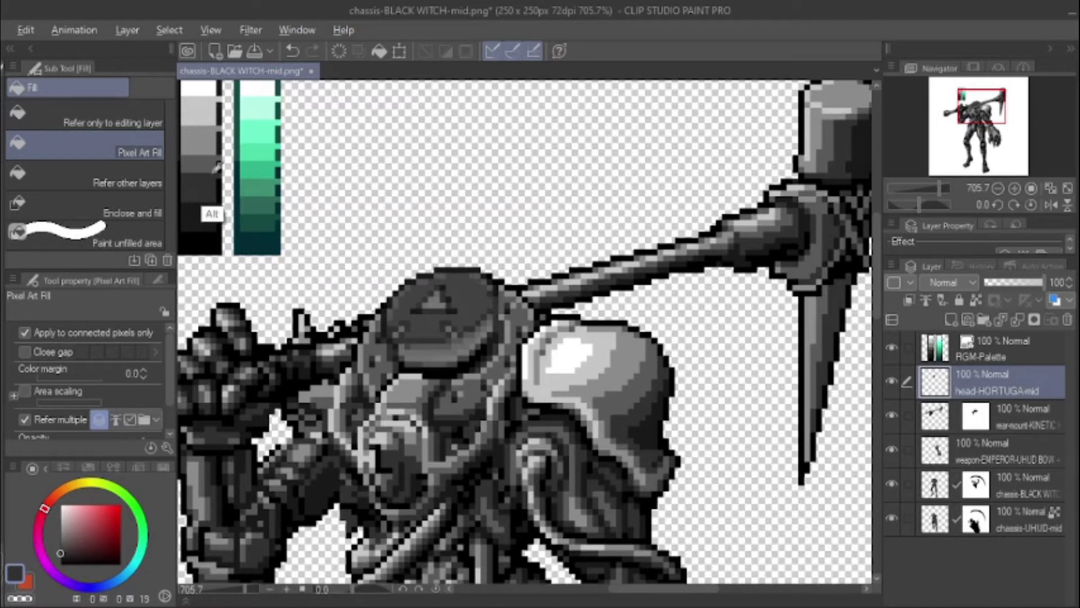
{"action": "left_click", "coordinate": [209, 165], "text": "alt"}
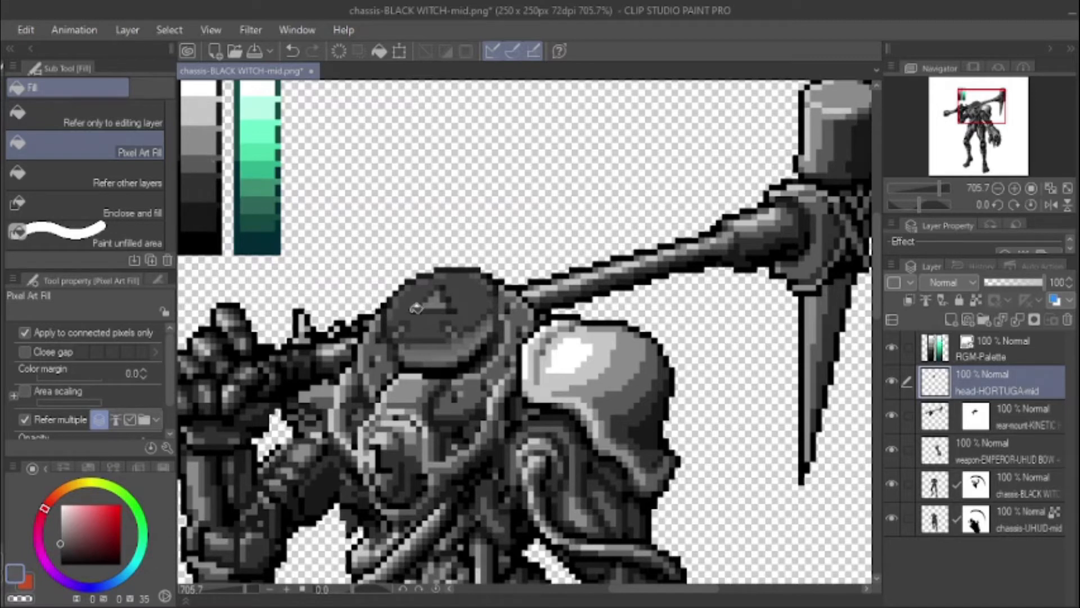
{"action": "left_click", "coordinate": [429, 322]}
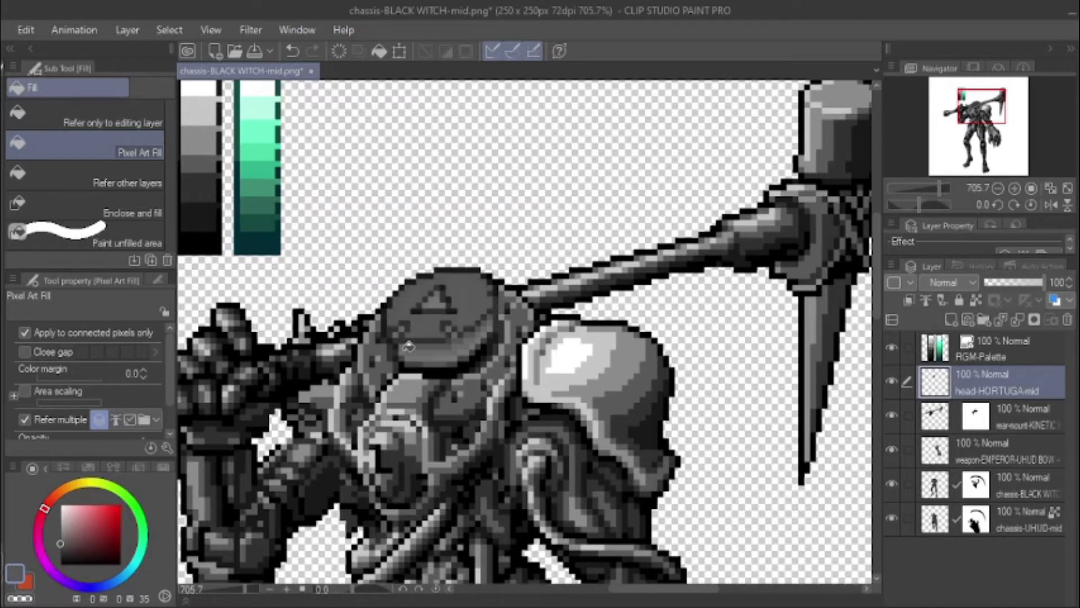
{"action": "key", "text": "ctrl+z"}
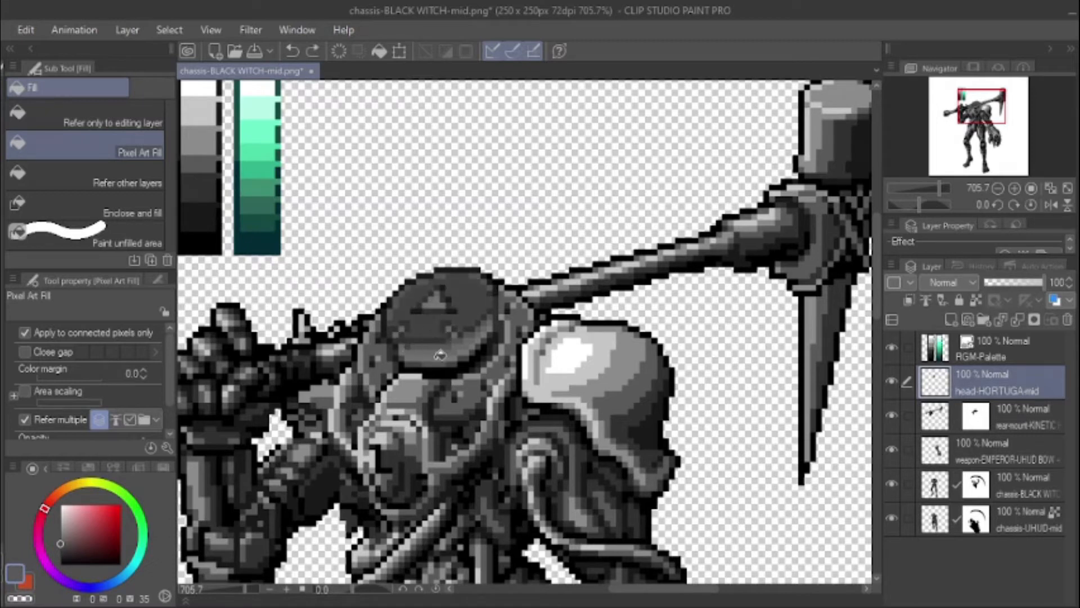
Step: Try filling the shaded areas of the head's face and lower rim with dark greys sampled from the palette, undoing the misplaced fills
{"action": "left_click", "coordinate": [197, 181], "text": "alt"}
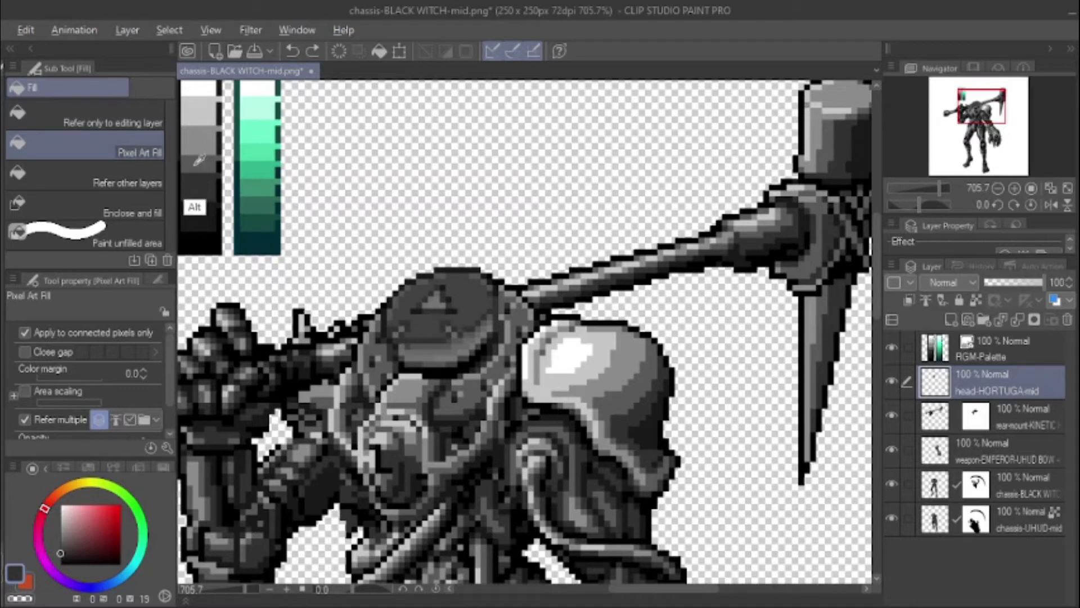
{"action": "left_click", "coordinate": [204, 200], "text": "alt"}
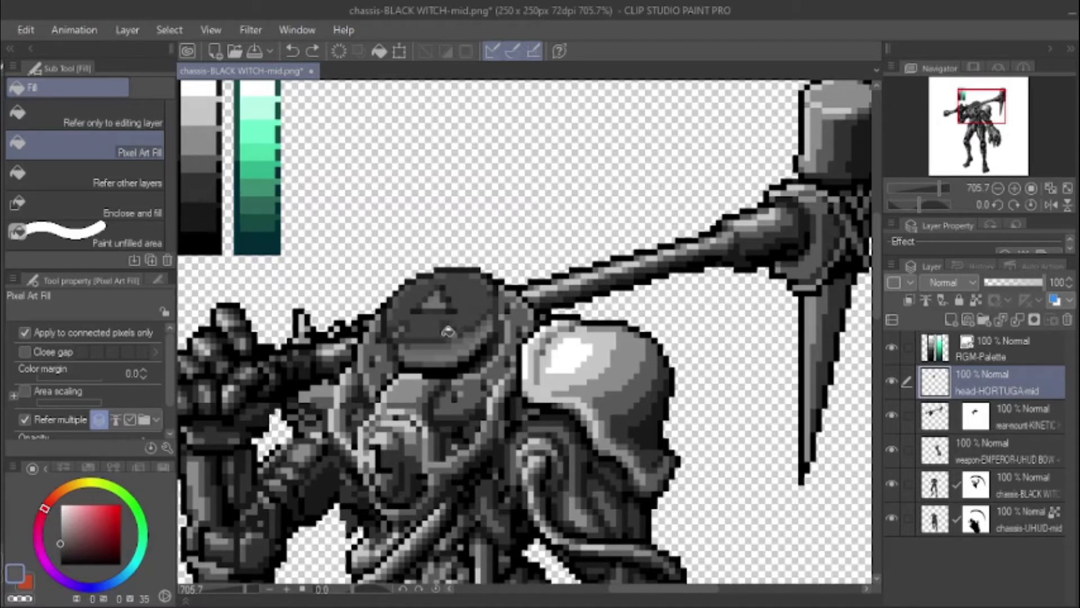
{"action": "left_click", "coordinate": [440, 337]}
{"action": "key", "text": "ctrl+z"}
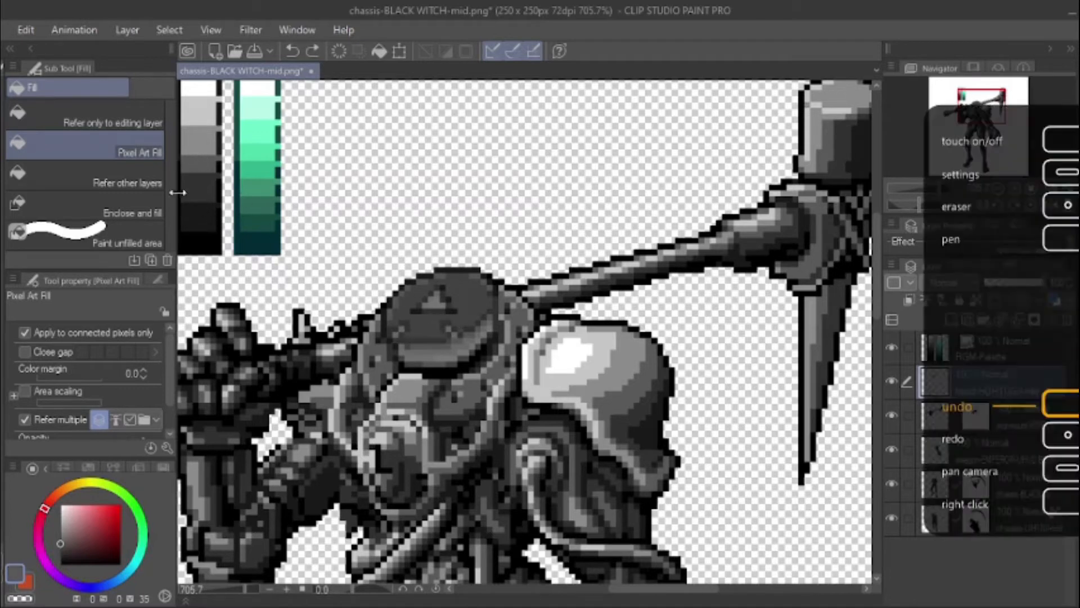
{"action": "left_click", "coordinate": [402, 291], "text": "alt"}
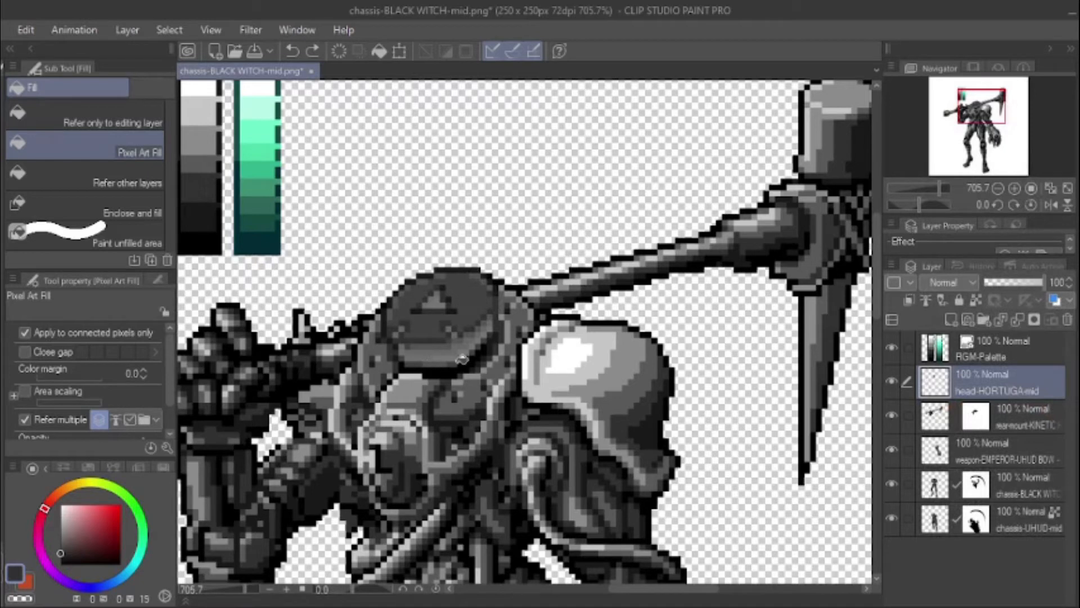
{"action": "left_click", "coordinate": [406, 366]}
{"action": "left_click", "coordinate": [202, 164], "text": "alt"}
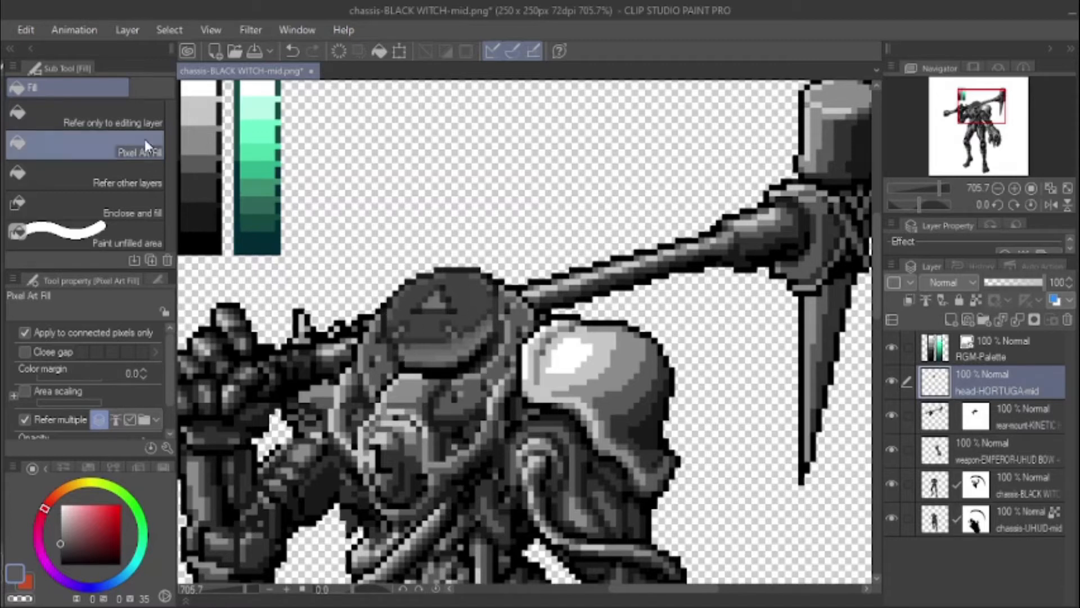
{"action": "left_click", "coordinate": [200, 191], "text": "alt"}
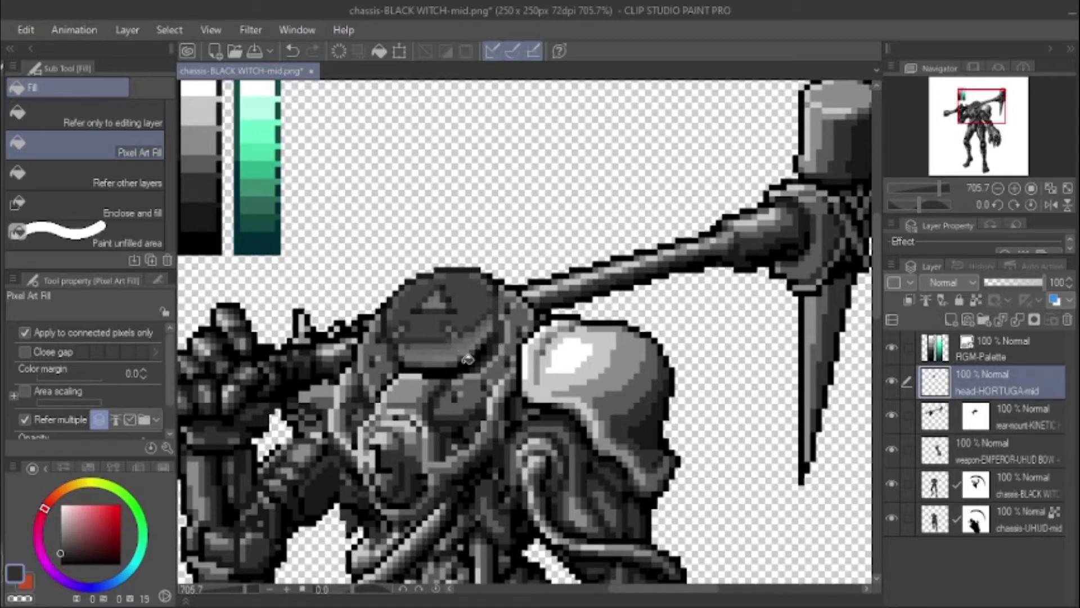
{"action": "left_click", "coordinate": [429, 348]}
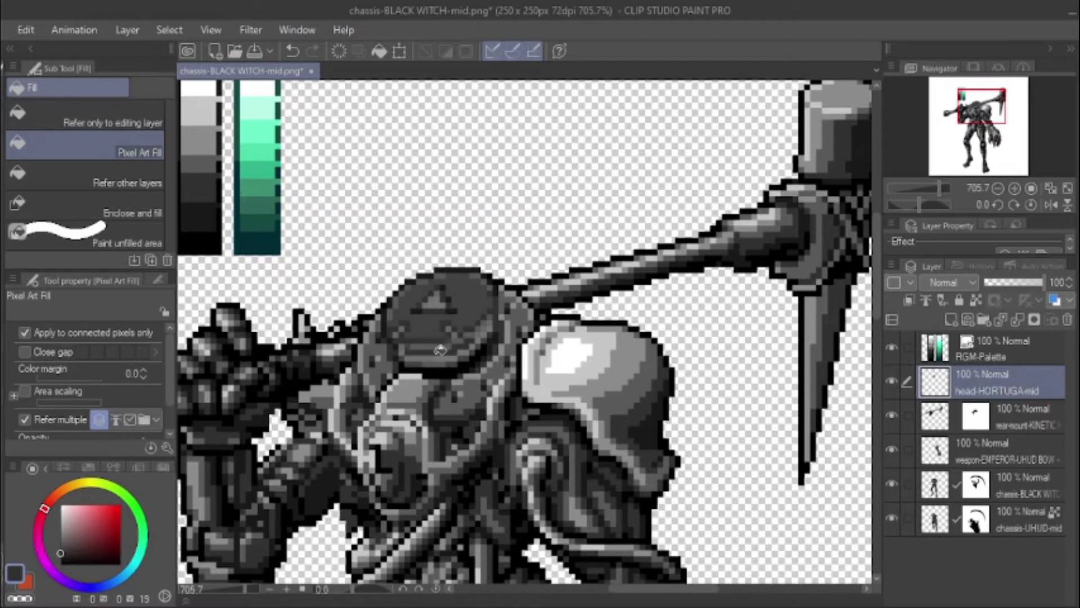
{"action": "key", "text": "ctrl+z"}
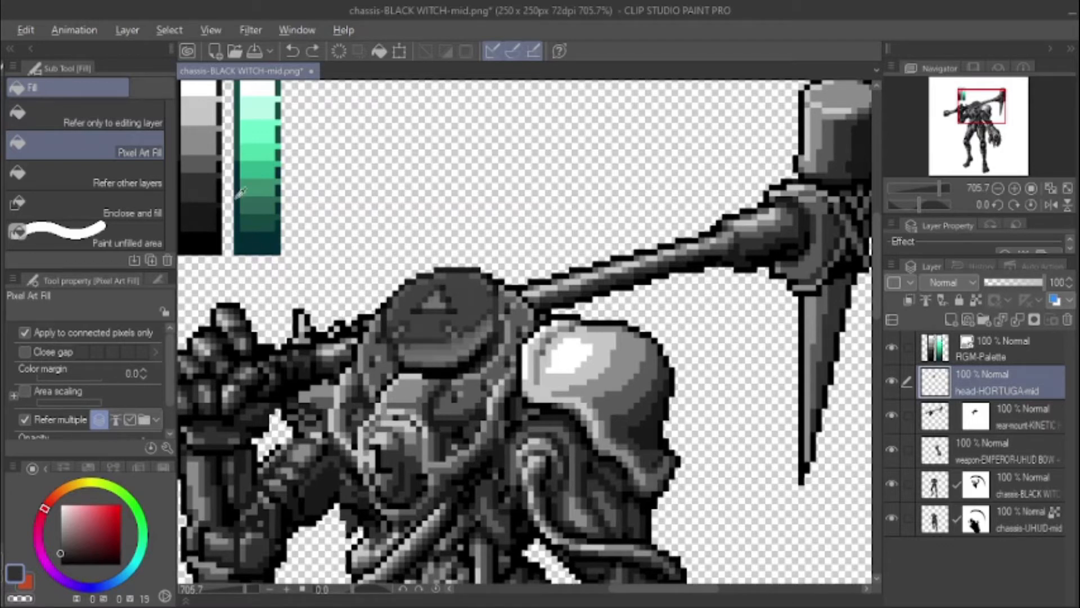
Step: Try filling the head's lower rim with a mid grey and its triangle emblem with a light grey sampled from the palette
{"action": "left_click", "coordinate": [198, 149], "text": "alt"}
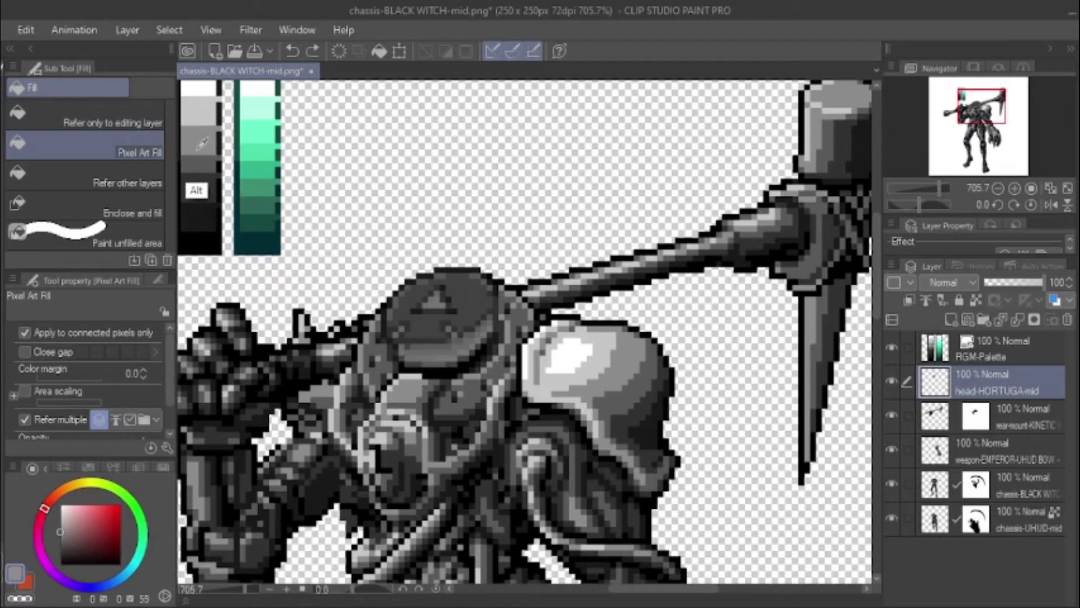
{"action": "left_click", "coordinate": [431, 349]}
{"action": "key", "text": "ctrl+z"}
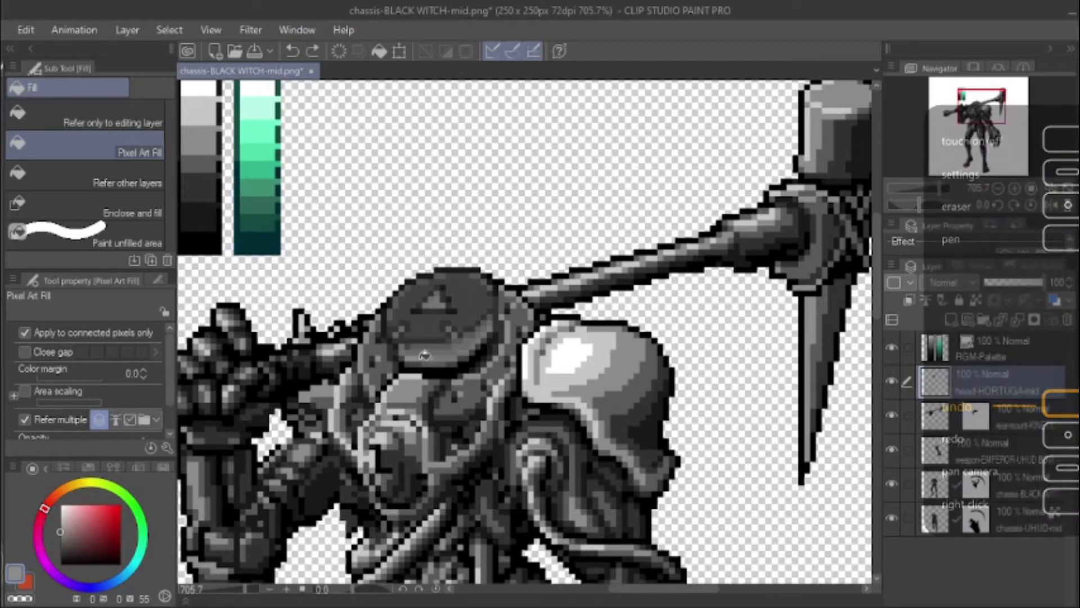
{"action": "left_click", "coordinate": [422, 355]}
{"action": "key", "text": "ctrl+z"}
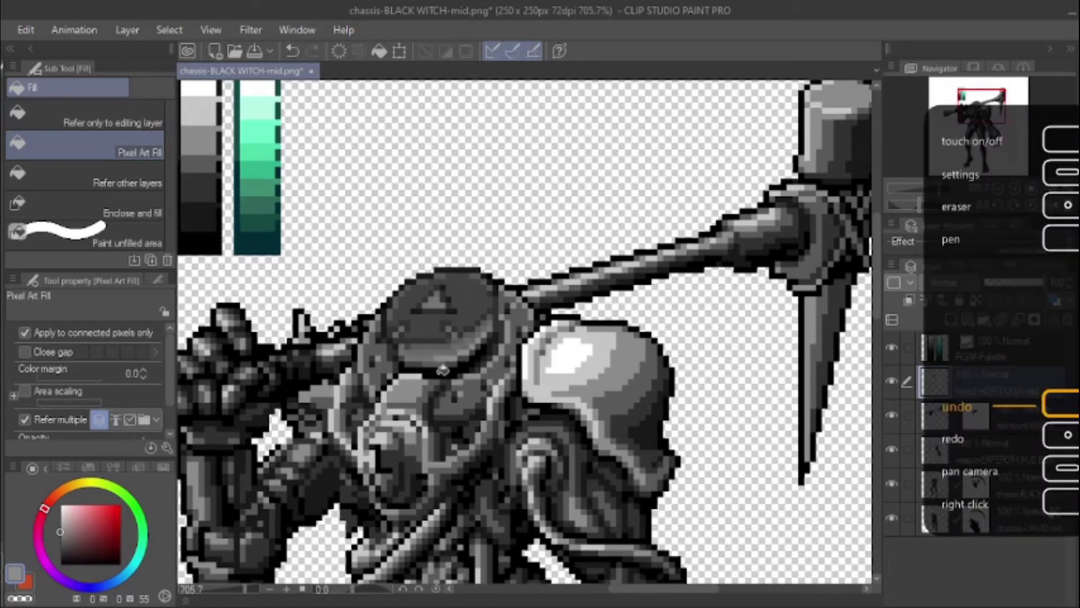
{"action": "left_click", "coordinate": [200, 103]}
{"action": "left_click", "coordinate": [437, 299]}
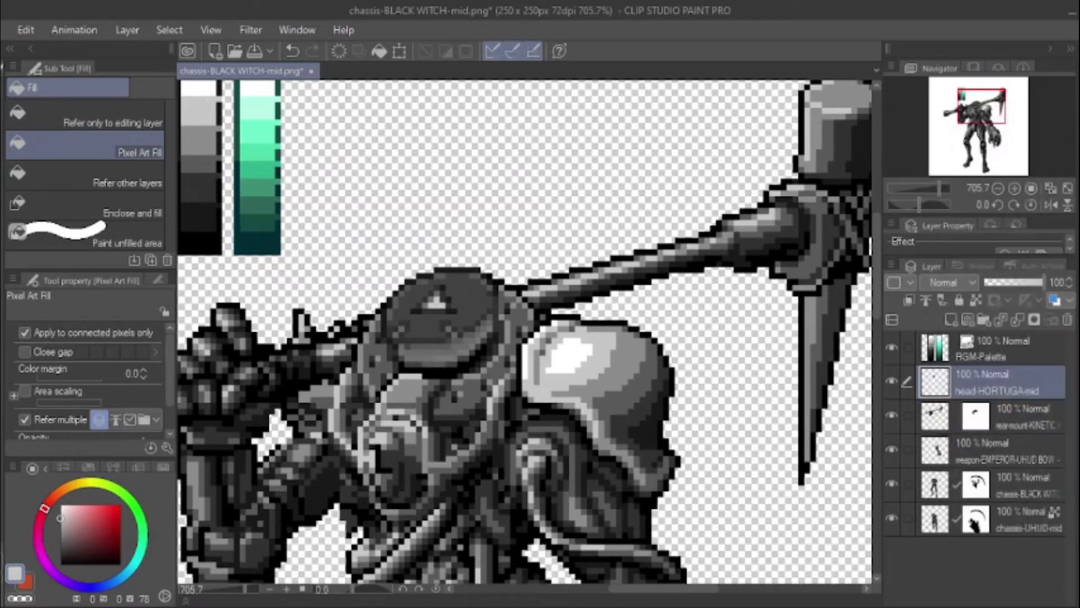
{"action": "key", "text": "alt+Tab"}
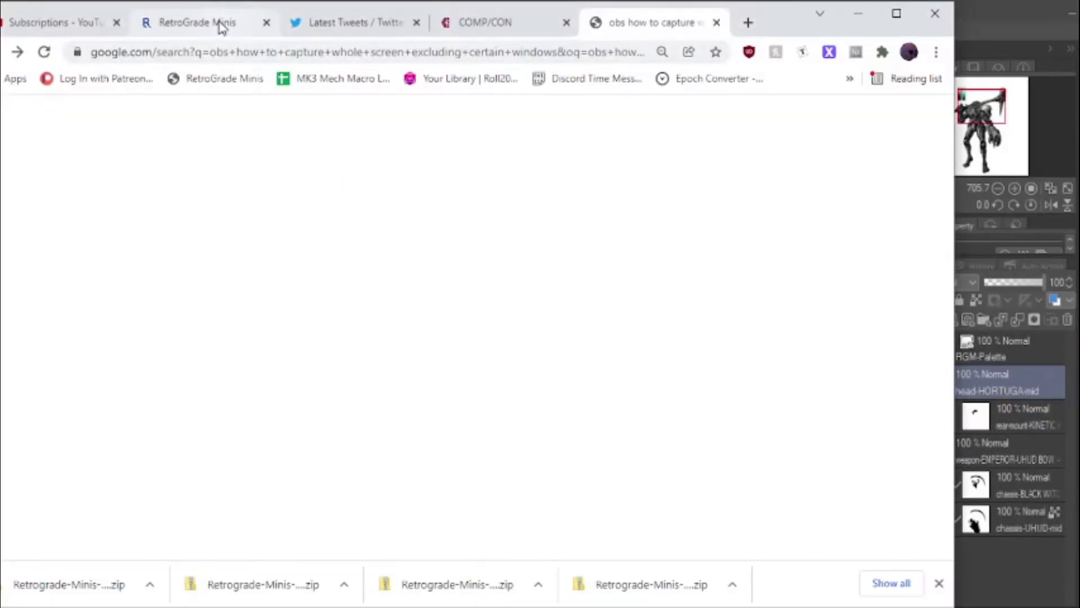
{"action": "left_click", "coordinate": [220, 22]}
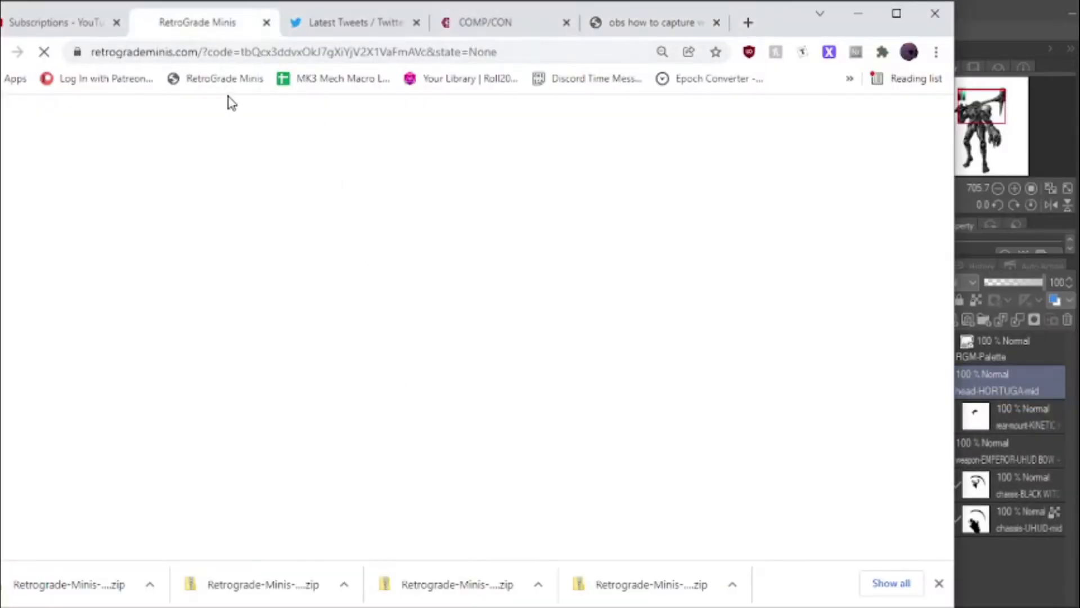
{"action": "left_click", "coordinate": [717, 22]}
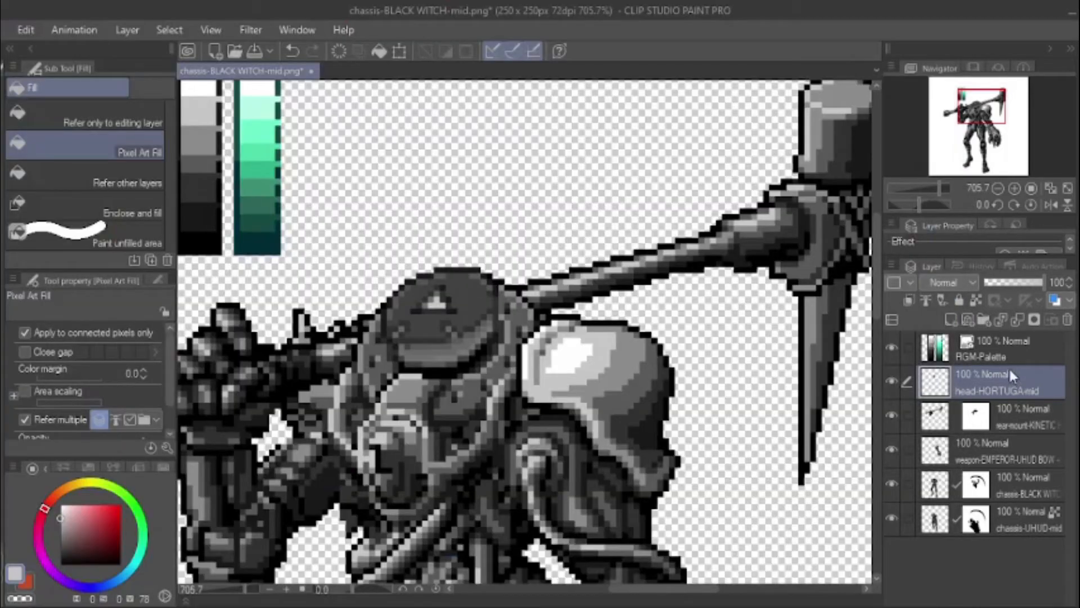
Step: Replace the recoloured head layer with a fresh head-HORTUGA-mid image from File Explorer's IPS-N-TORTUGA folder, seated in the mech's neck opening
{"action": "left_click", "coordinate": [1065, 321]}
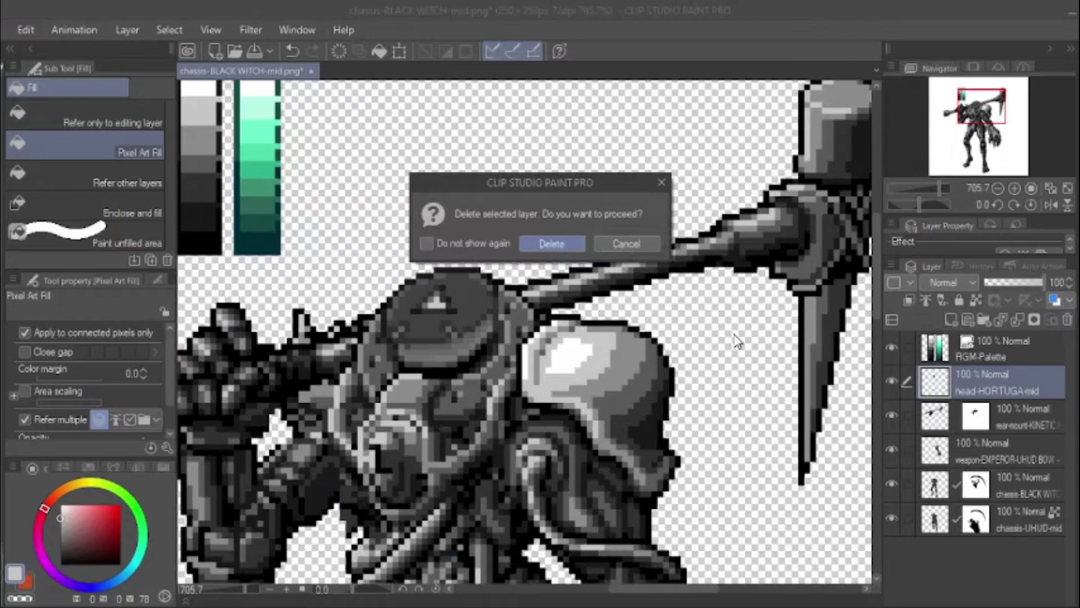
{"action": "left_click", "coordinate": [549, 245]}
{"action": "key", "text": "alt+Tab"}
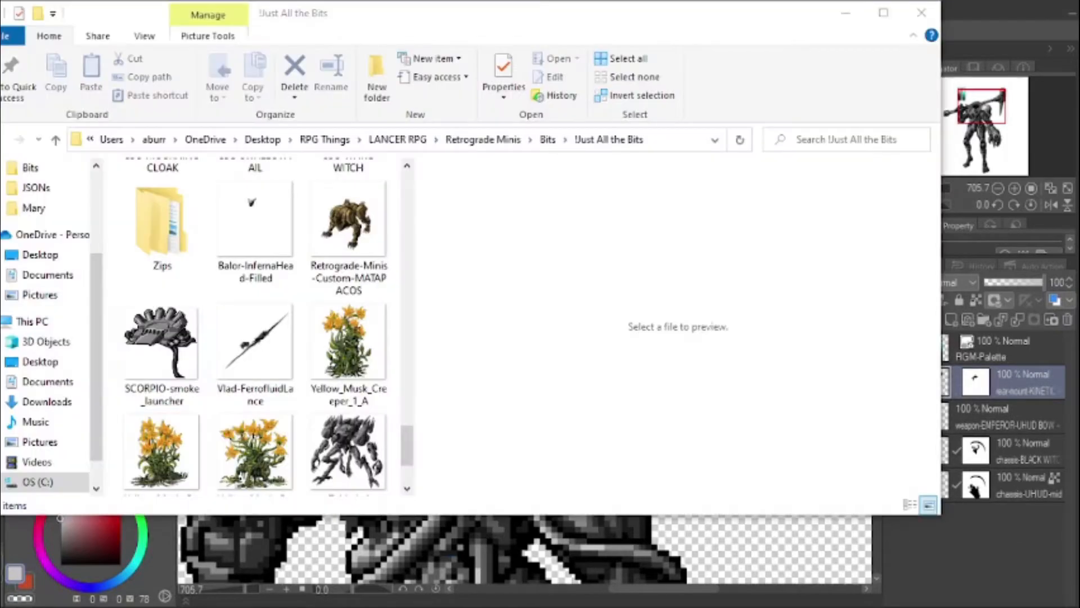
{"action": "left_click_drag", "start_coordinate": [408, 441], "coordinate": [396, 376]}
{"action": "left_click", "coordinate": [162, 324]}
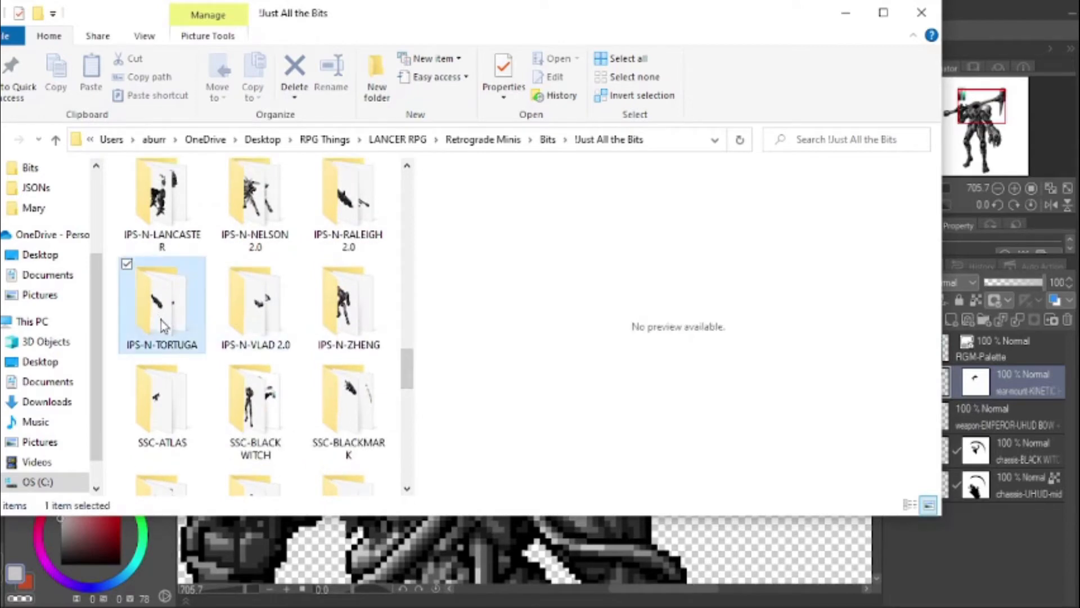
{"action": "double_click", "coordinate": [161, 319]}
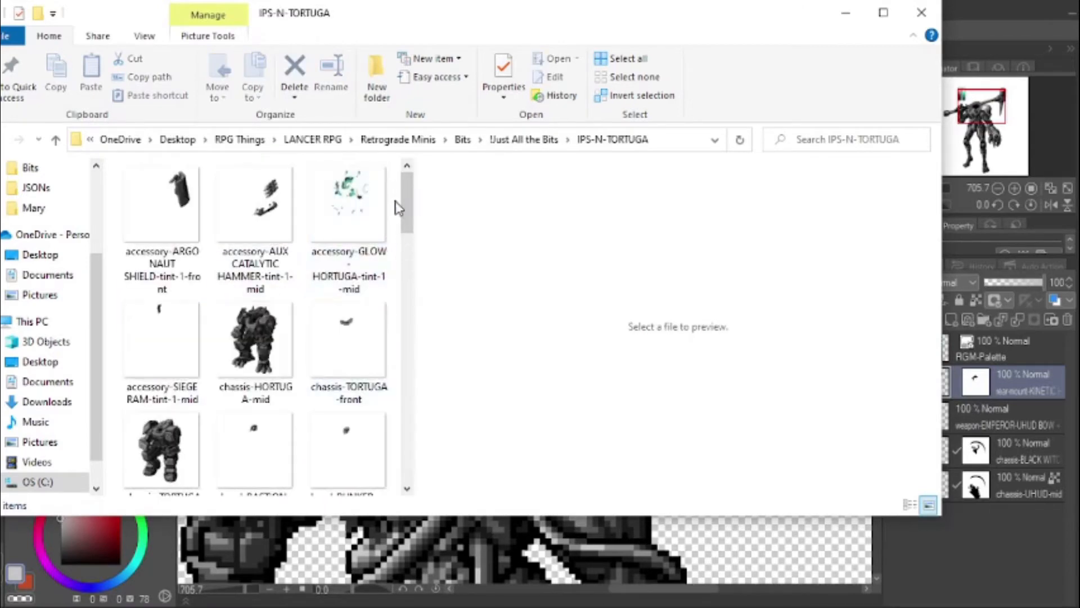
{"action": "left_click_drag", "start_coordinate": [405, 217], "coordinate": [977, 403]}
{"action": "left_click", "coordinate": [359, 303]}
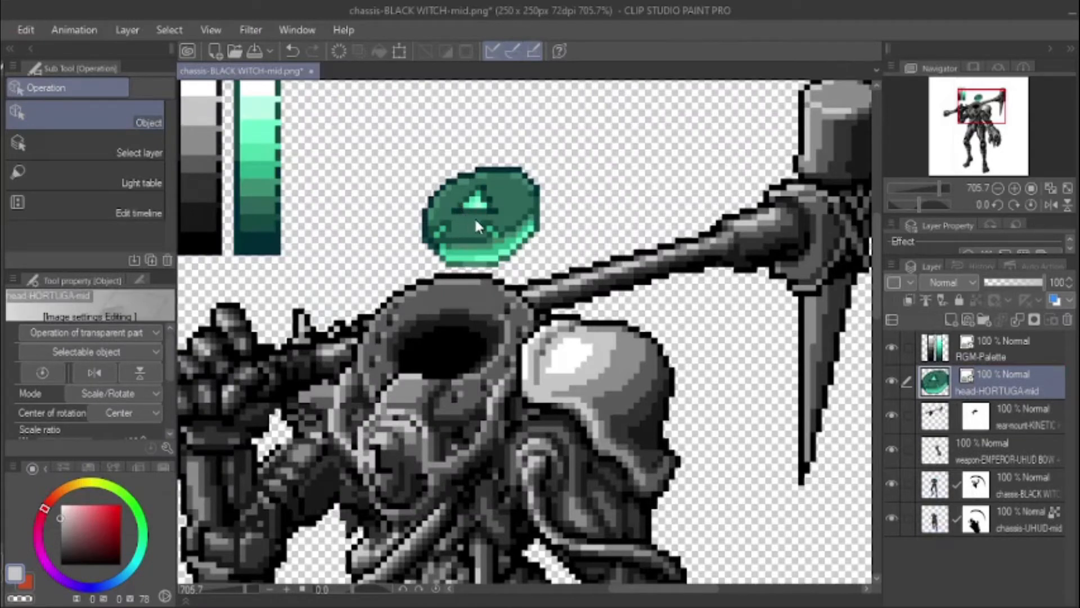
{"action": "left_click_drag", "start_coordinate": [504, 209], "coordinate": [465, 321]}
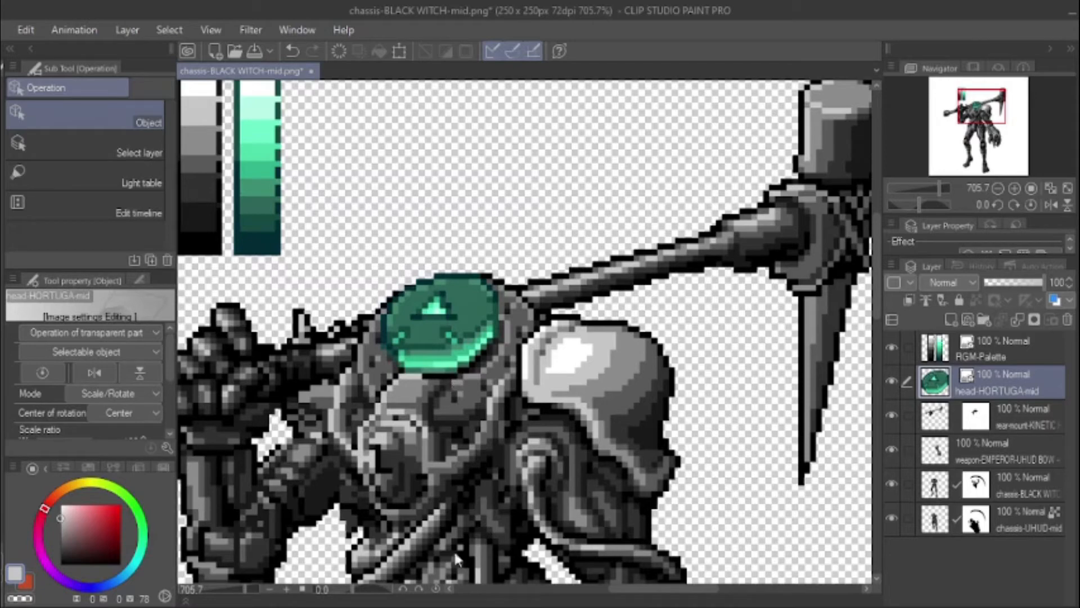
{"action": "key", "text": "alt+Tab"}
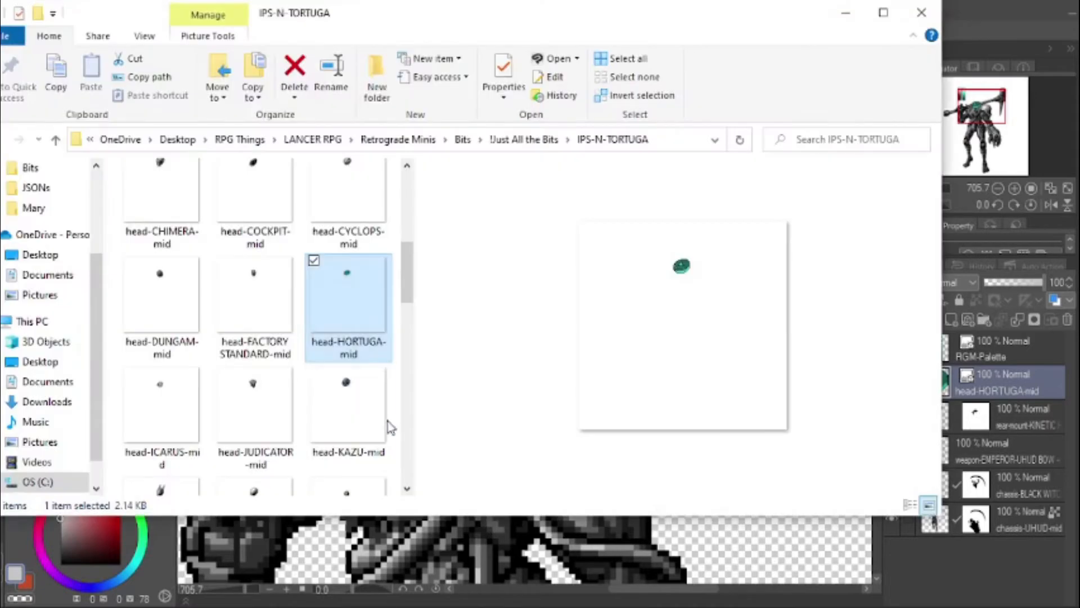
{"action": "left_click", "coordinate": [256, 309]}
{"action": "left_click", "coordinate": [312, 304]}
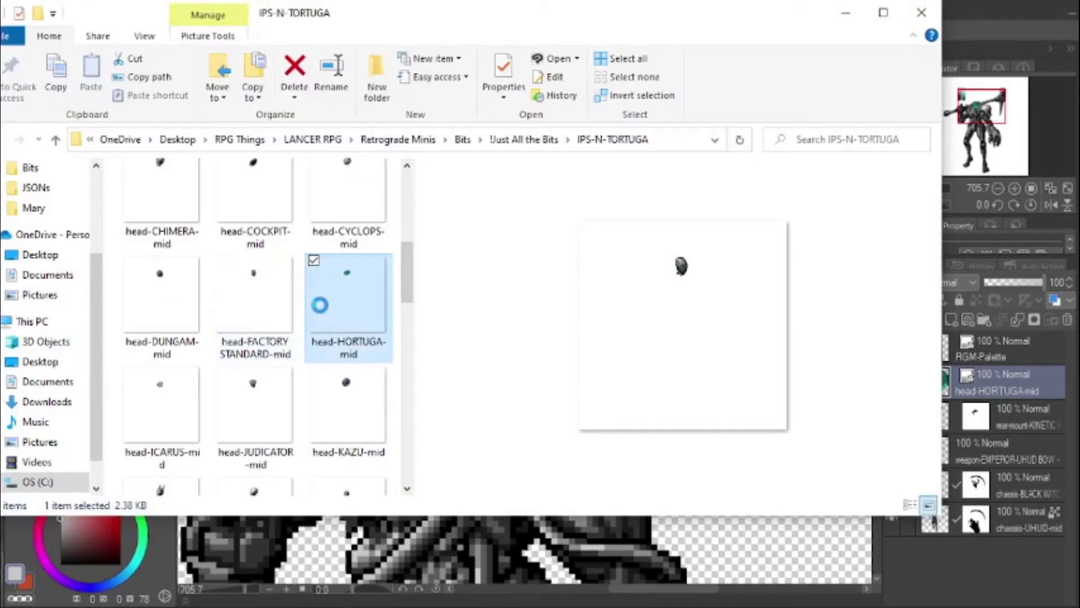
{"action": "left_click", "coordinate": [944, 585]}
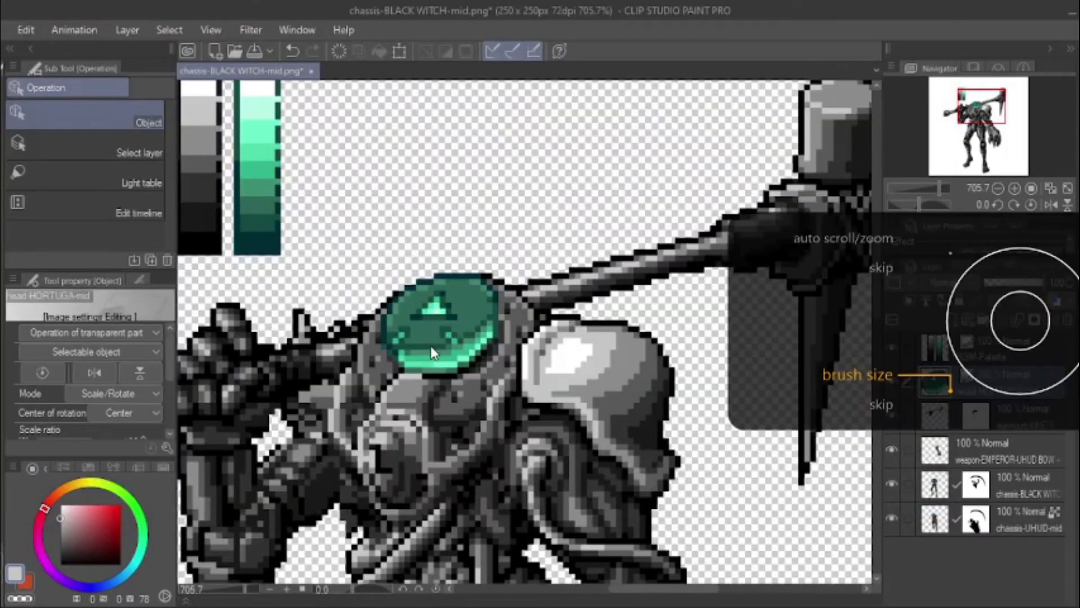
Step: Rasterize the newly placed head-HORTUGA-mid layer
{"action": "scroll", "coordinate": [436, 356], "scroll_direction": "down", "scroll_amount": 6}
{"action": "scroll", "coordinate": [428, 353], "scroll_direction": "up", "scroll_amount": 5}
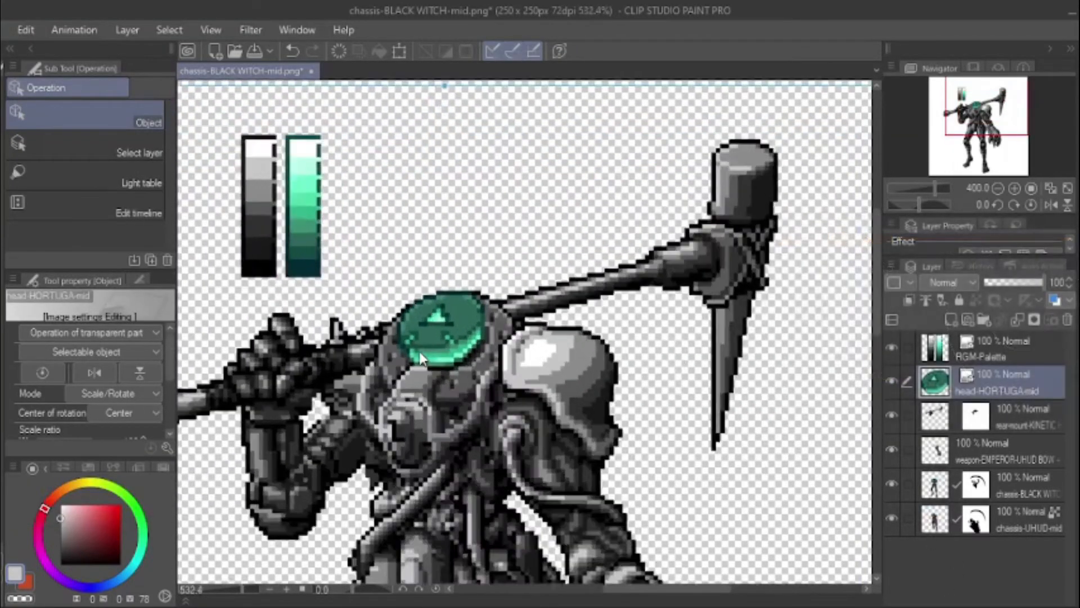
{"action": "key", "text": "p"}
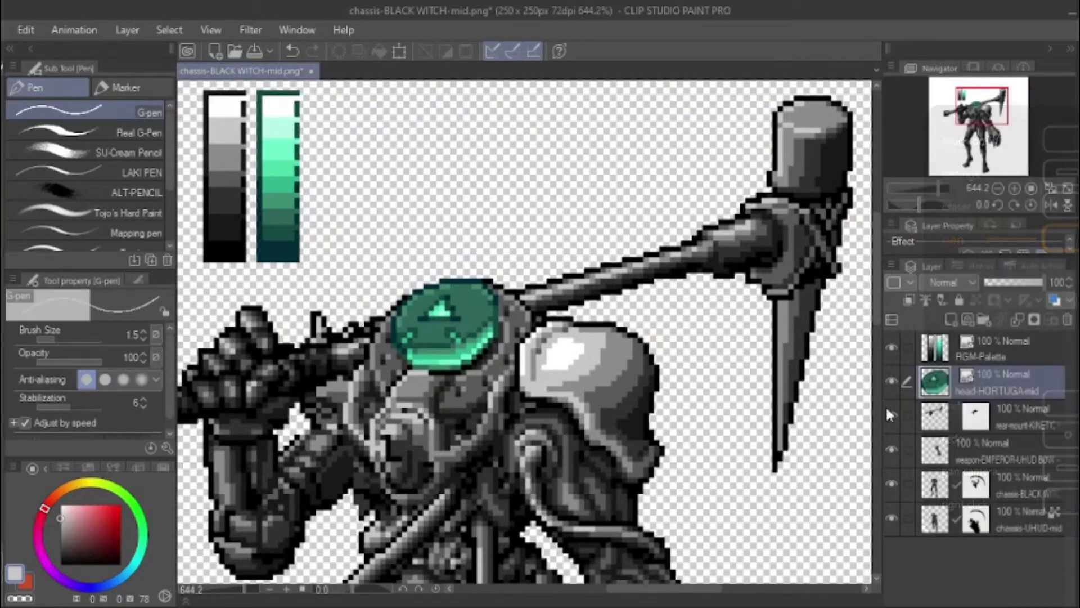
{"action": "right_click", "coordinate": [977, 396]}
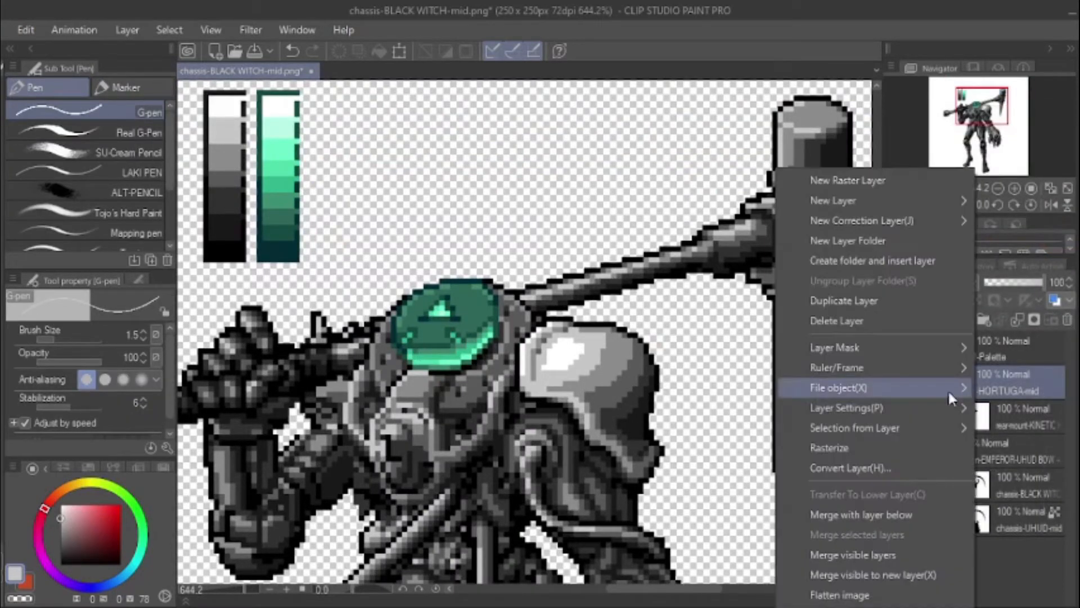
{"action": "left_click", "coordinate": [880, 447]}
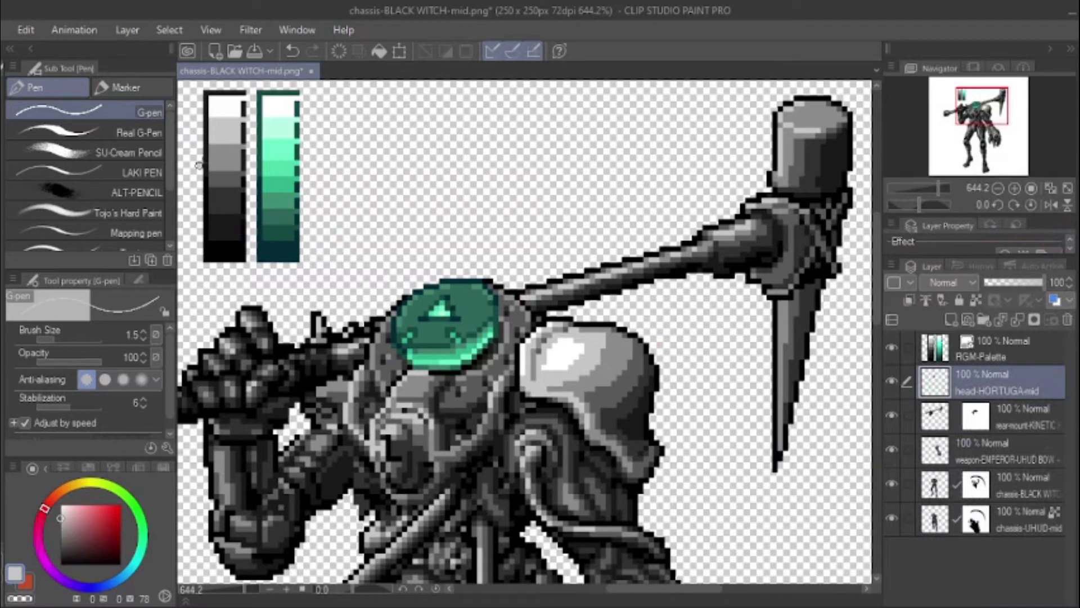
{"action": "key", "text": "alt"}
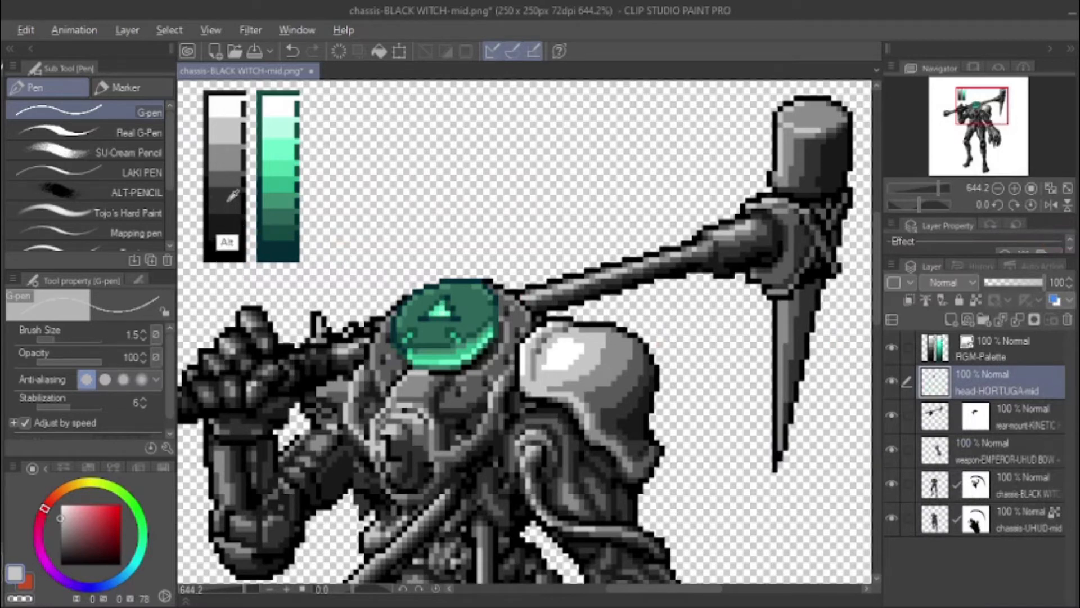
{"action": "left_click", "coordinate": [443, 329], "text": "alt"}
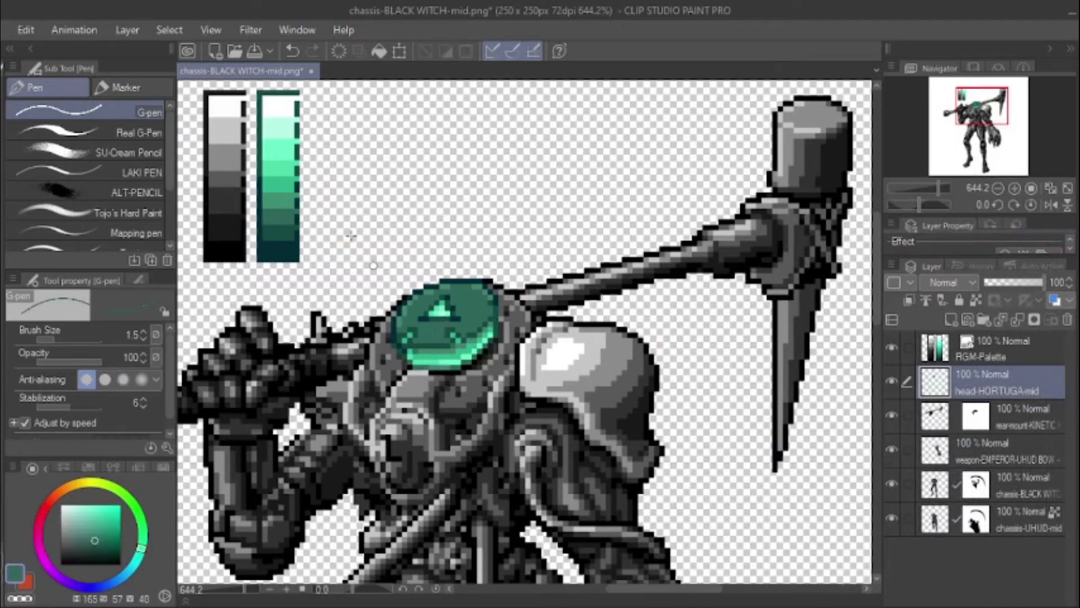
{"action": "left_click_drag", "start_coordinate": [307, 193], "coordinate": [299, 187]}
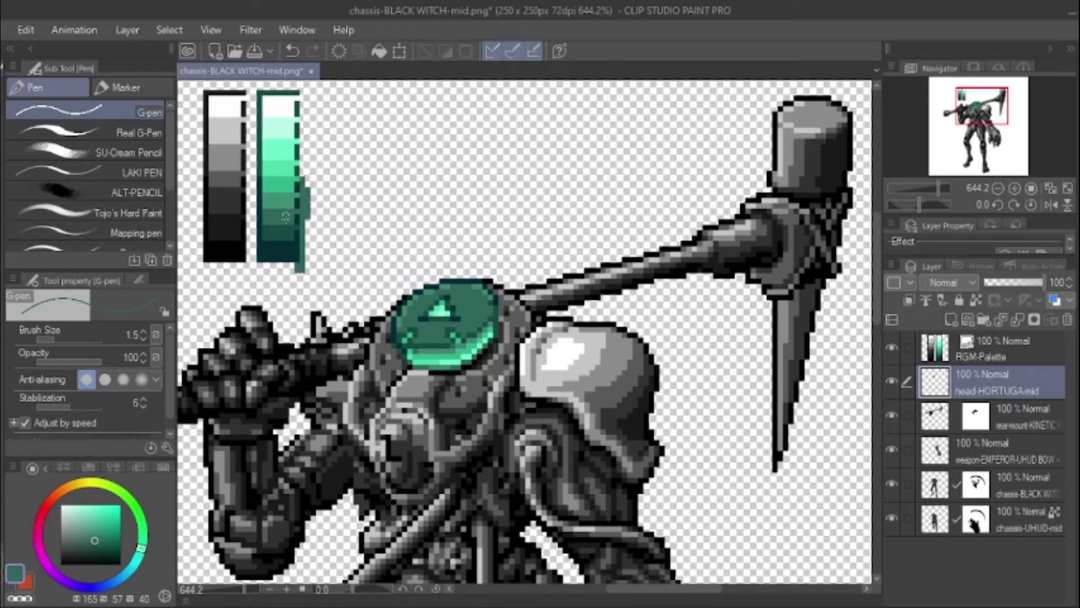
{"action": "key", "text": "ctrl+z"}
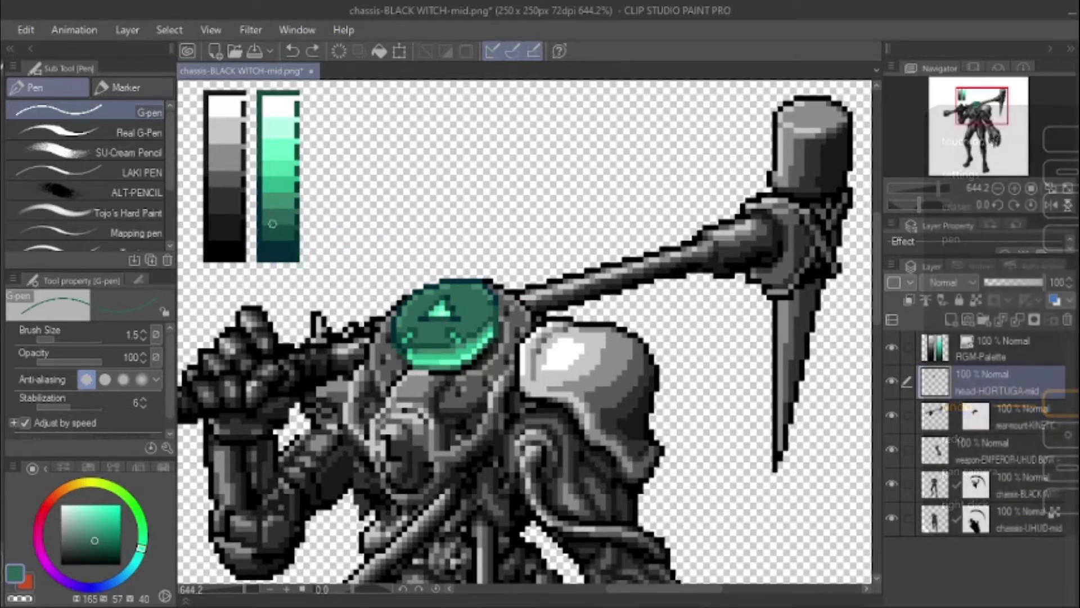
Step: Fill the main green area of the head's face with a dark grey sampled from the palette using Pixel Art Fill
{"action": "left_click", "coordinate": [222, 243]}
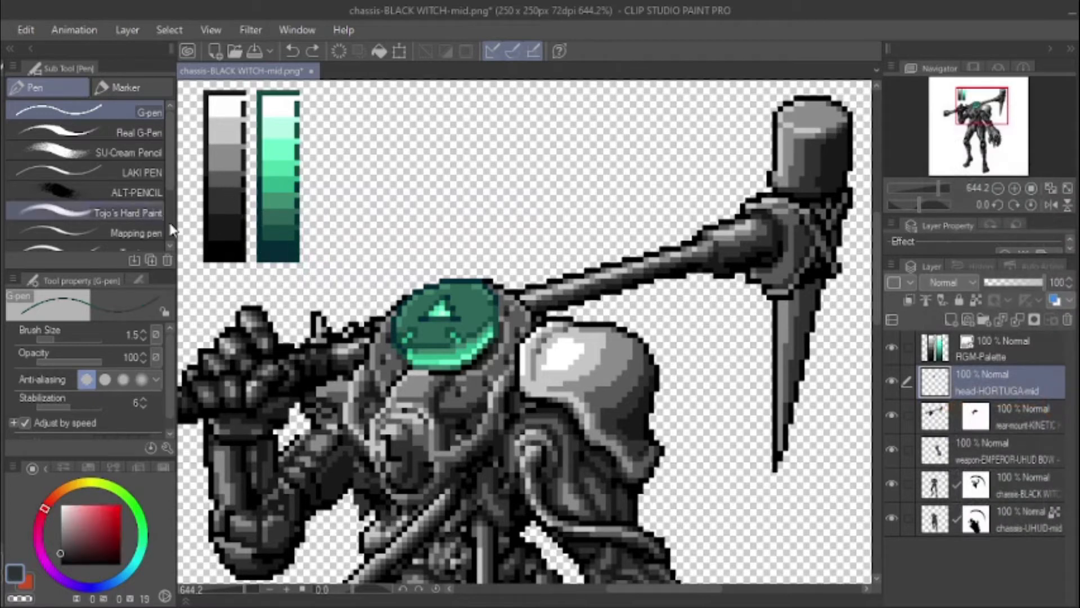
{"action": "key", "text": "g"}
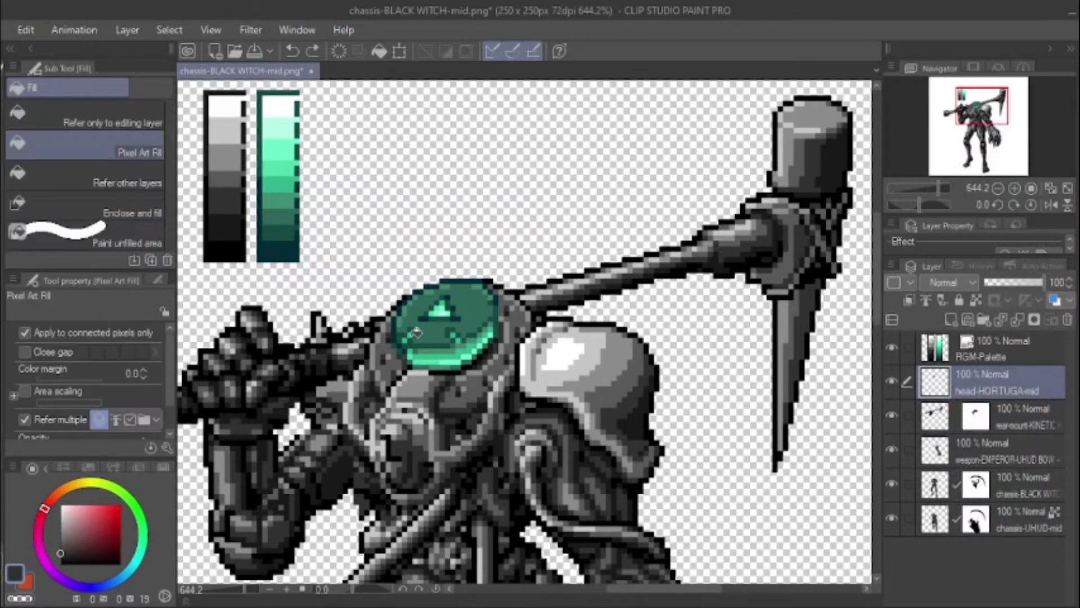
{"action": "left_click", "coordinate": [478, 309]}
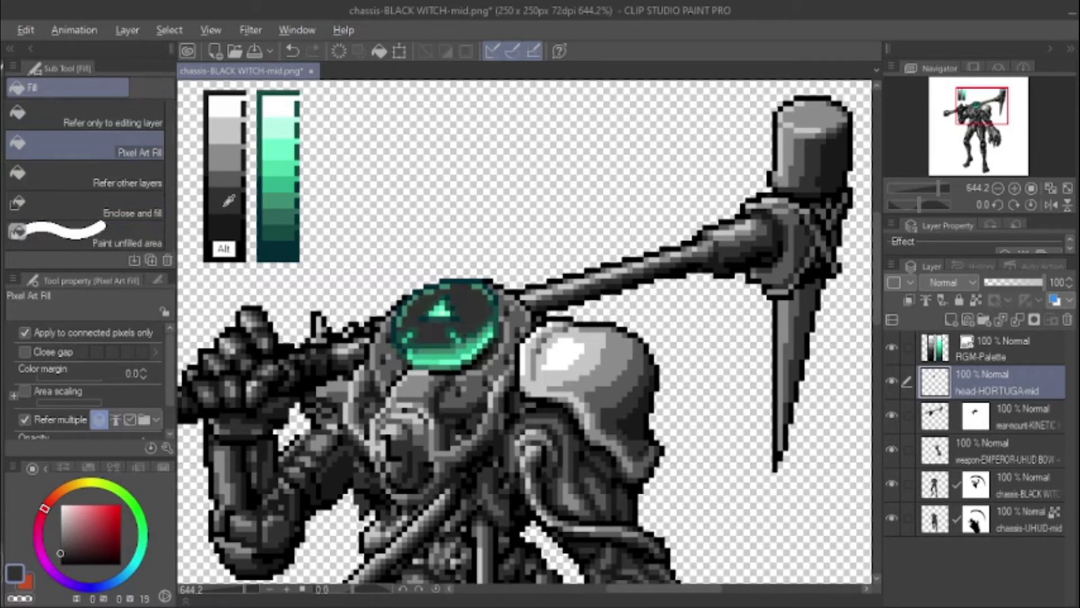
Step: Fill small green areas of the head's rim and face with dark greys sampled from the palette, undoing the last misplaced fills
{"action": "left_click", "coordinate": [230, 179], "text": "alt"}
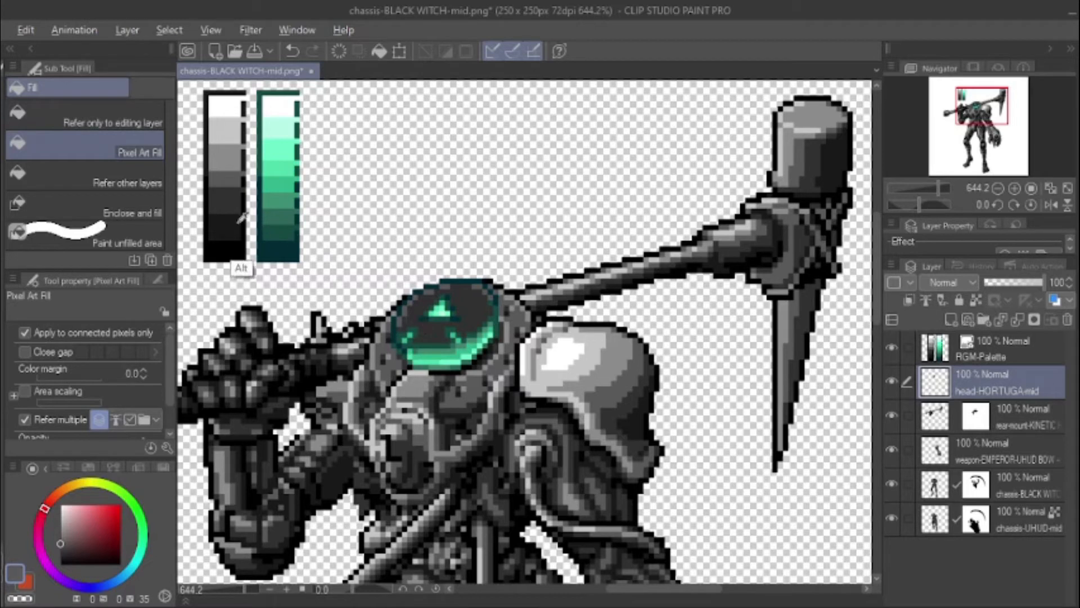
{"action": "key", "text": "alt"}
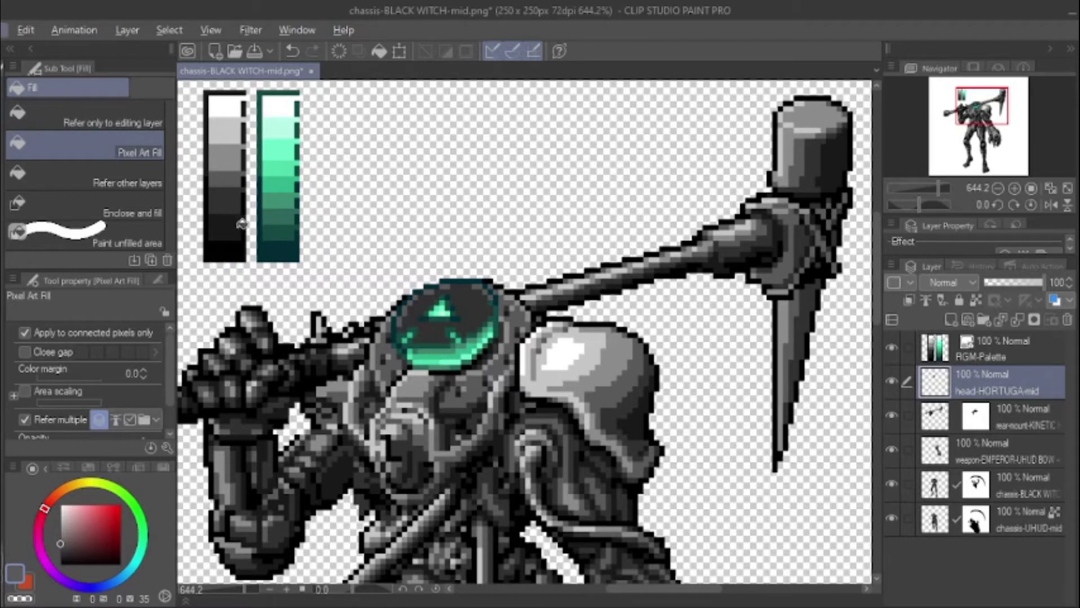
{"action": "left_click", "coordinate": [229, 253], "text": "alt"}
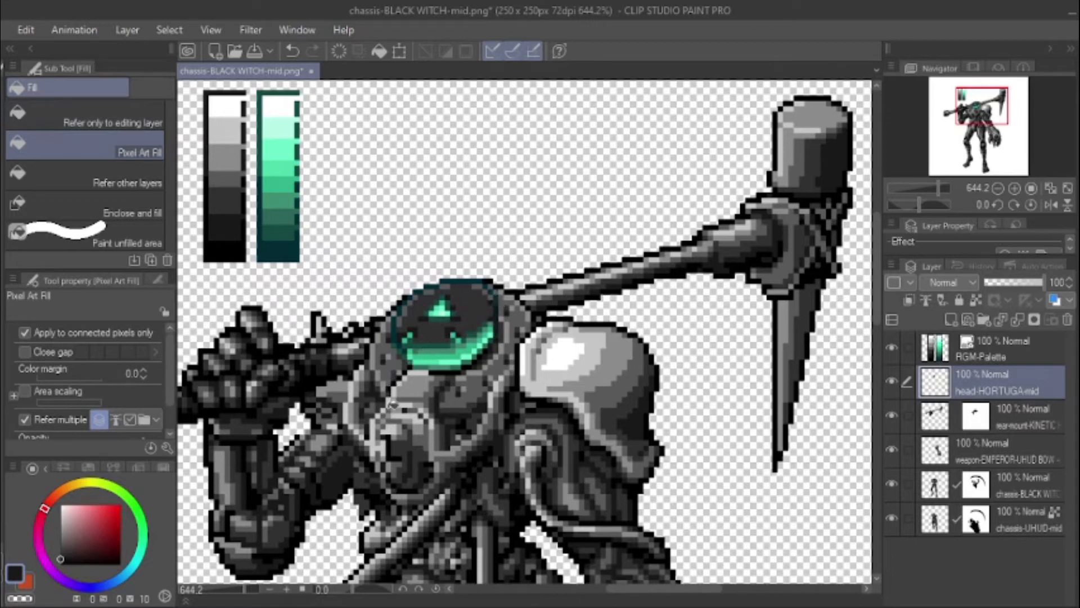
{"action": "key", "text": "ctrl+z"}
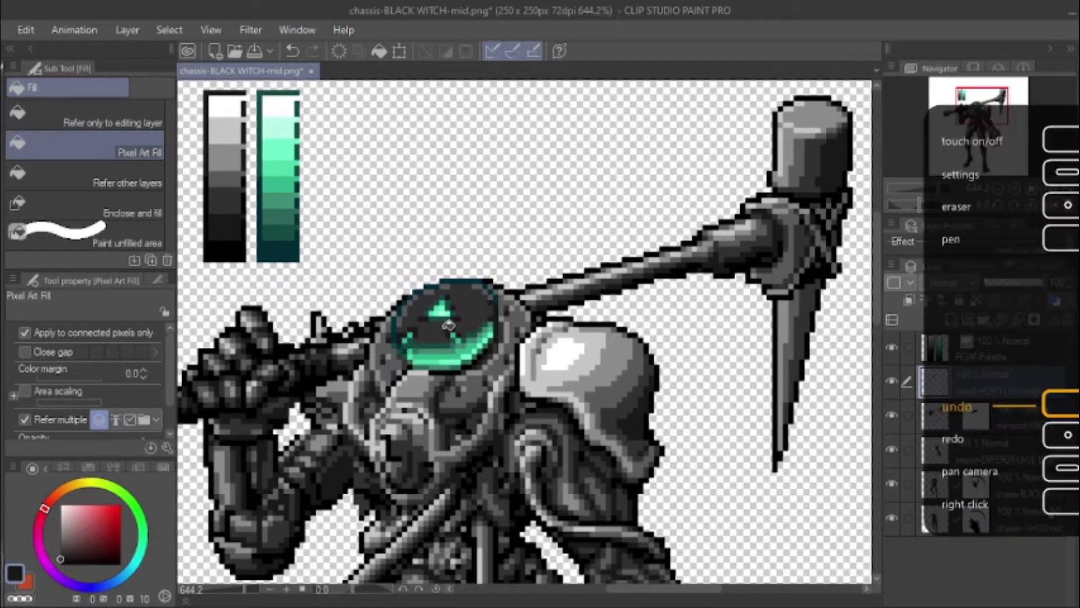
{"action": "key", "text": "ctrl+z"}
Step: Try filling the markings around the head's triangle emblem with black sampled from the palette
{"action": "right_click", "coordinate": [224, 251]}
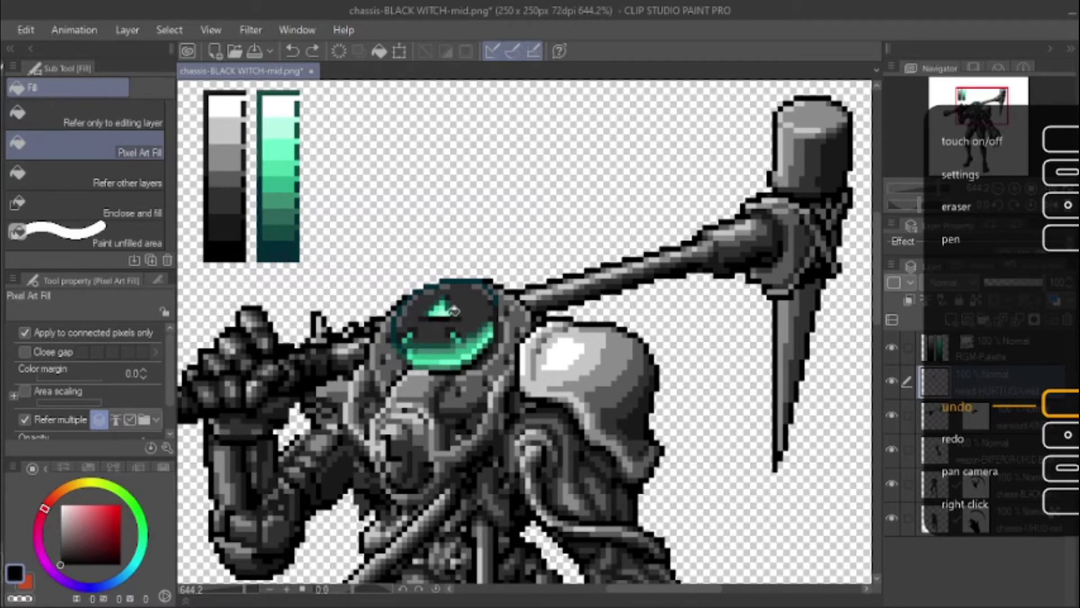
{"action": "left_click", "coordinate": [421, 325]}
{"action": "key", "text": "ctrl+z"}
{"action": "left_click", "coordinate": [442, 314]}
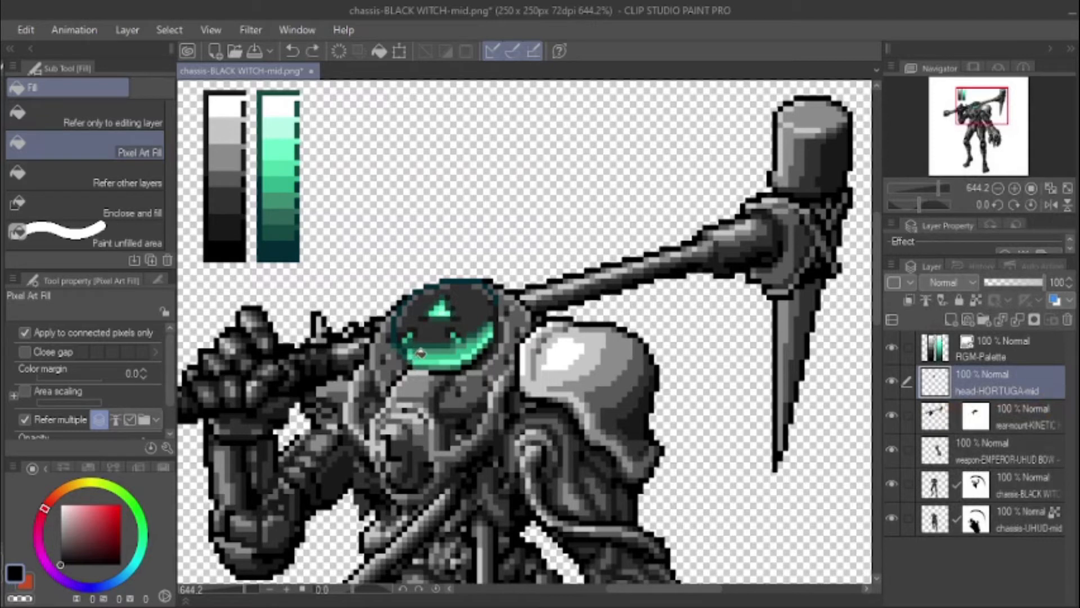
{"action": "key", "text": "ctrl+z"}
Step: Fill the face panel below the emblem with near-black and the head's line work and upper outline with black sampled from the palette
{"action": "left_click", "coordinate": [230, 234], "text": "alt"}
{"action": "left_click", "coordinate": [447, 313]}
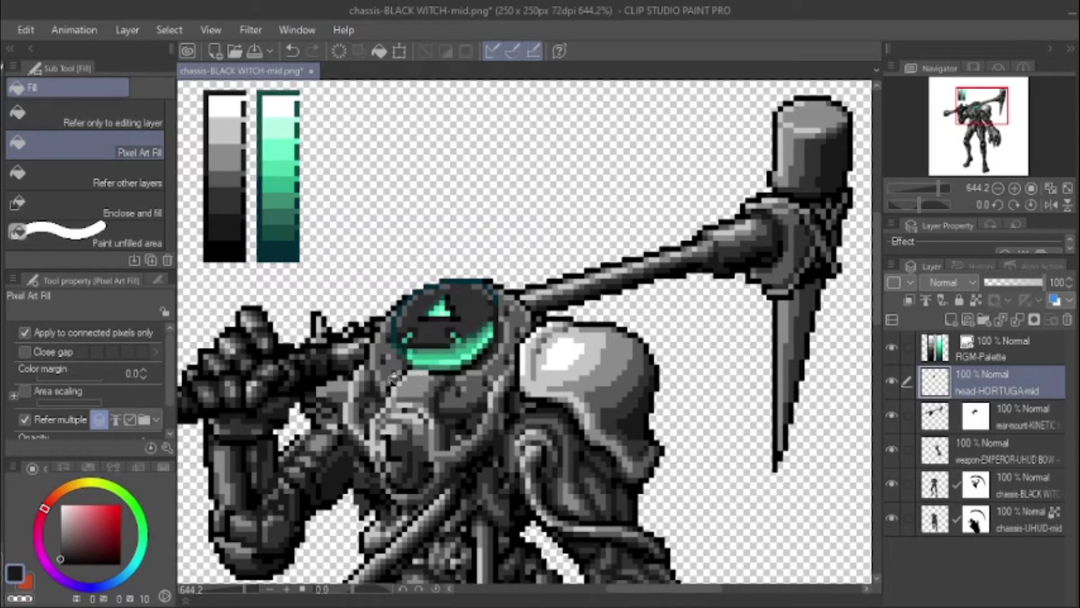
{"action": "left_click", "coordinate": [221, 251], "text": "alt"}
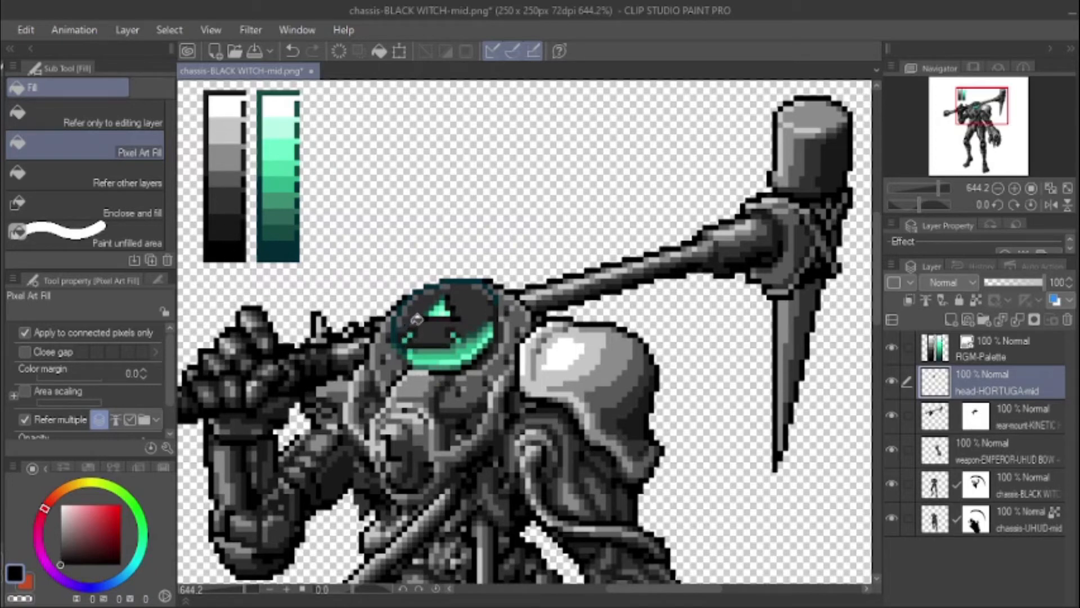
{"action": "left_click", "coordinate": [455, 326]}
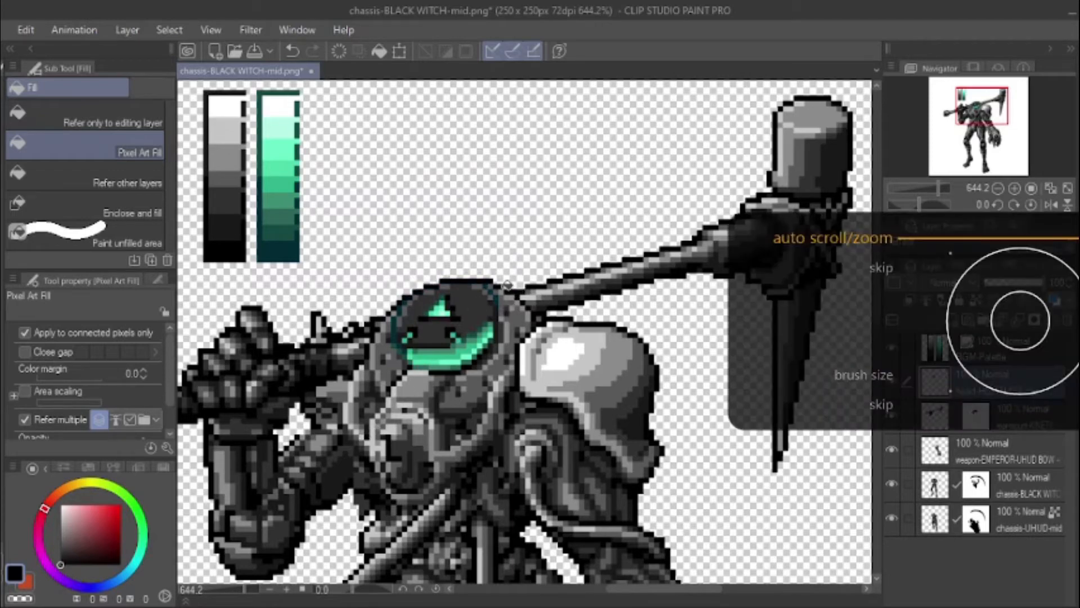
{"action": "scroll", "coordinate": [517, 288], "scroll_direction": "up", "scroll_amount": 2}
{"action": "scroll", "coordinate": [506, 283], "scroll_direction": "up", "scroll_amount": 2}
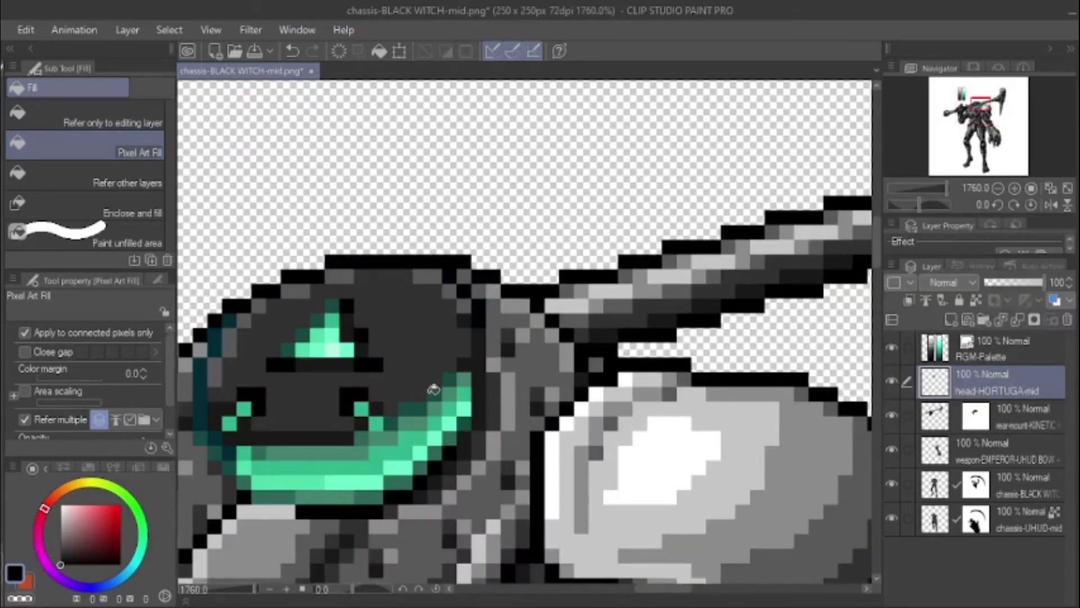
{"action": "scroll", "coordinate": [436, 309], "scroll_direction": "down", "scroll_amount": 5}
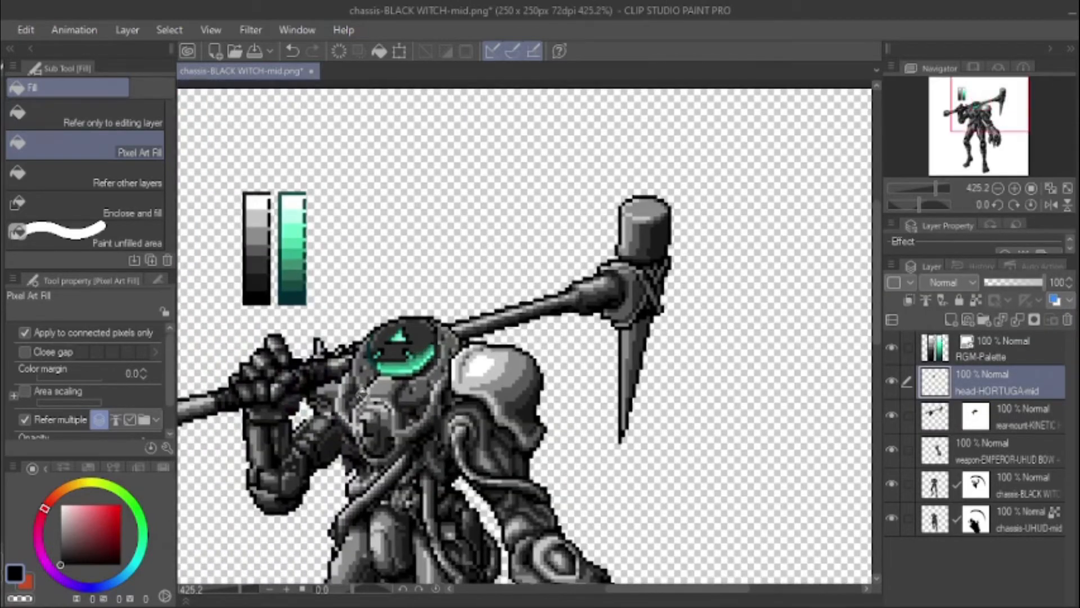
{"action": "left_click_drag", "start_coordinate": [358, 417], "coordinate": [407, 394]}
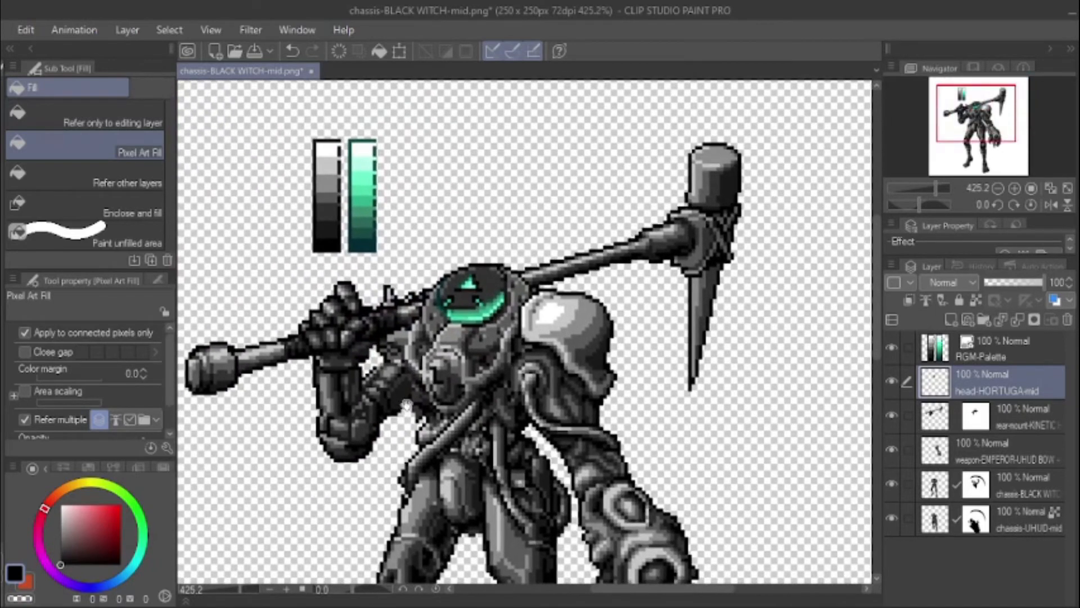
Step: Switch to File Explorer and look through the IPS-N-RALEIGH 2.0 folder for a suitable part image
{"action": "left_click", "coordinate": [363, 603]}
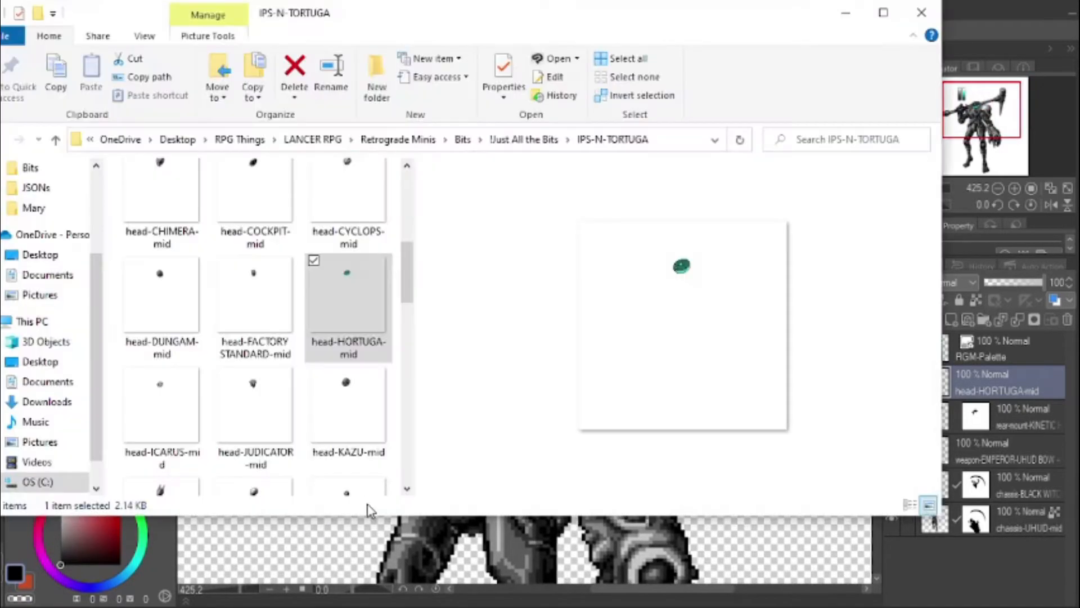
{"action": "left_click", "coordinate": [517, 138]}
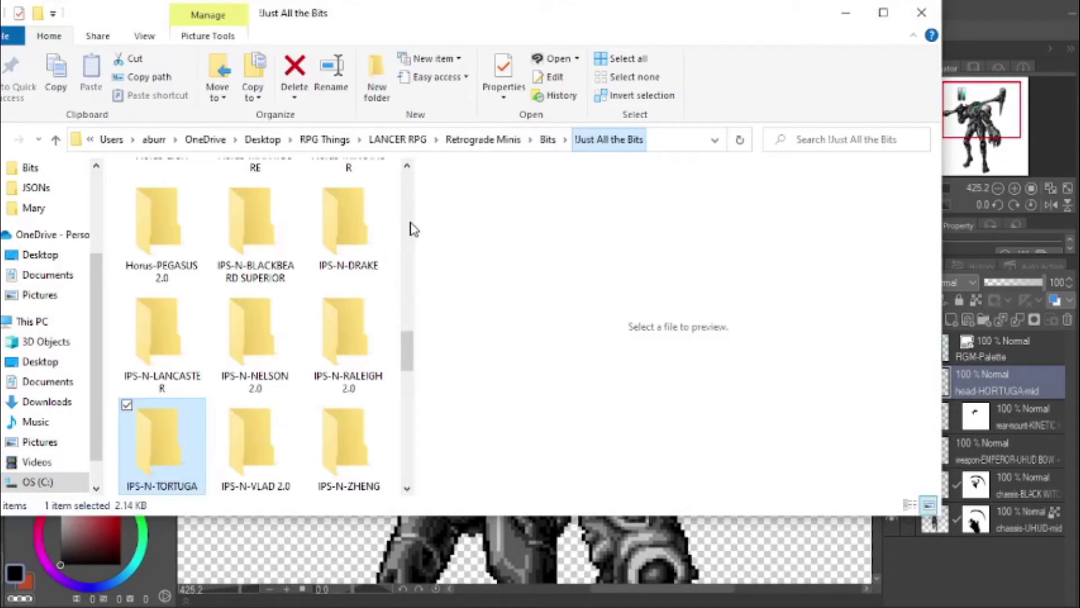
{"action": "scroll", "coordinate": [409, 360], "scroll_direction": "down", "scroll_amount": 3}
{"action": "double_click", "coordinate": [346, 236]}
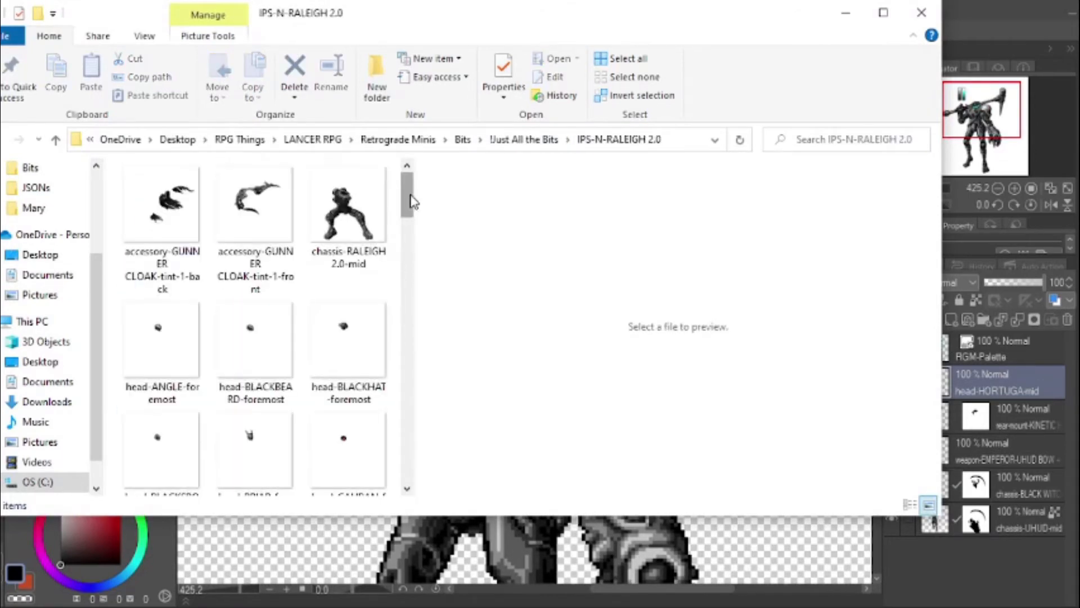
{"action": "left_click_drag", "start_coordinate": [406, 194], "coordinate": [404, 344]}
{"action": "scroll", "coordinate": [409, 386], "scroll_direction": "down", "scroll_amount": 1}
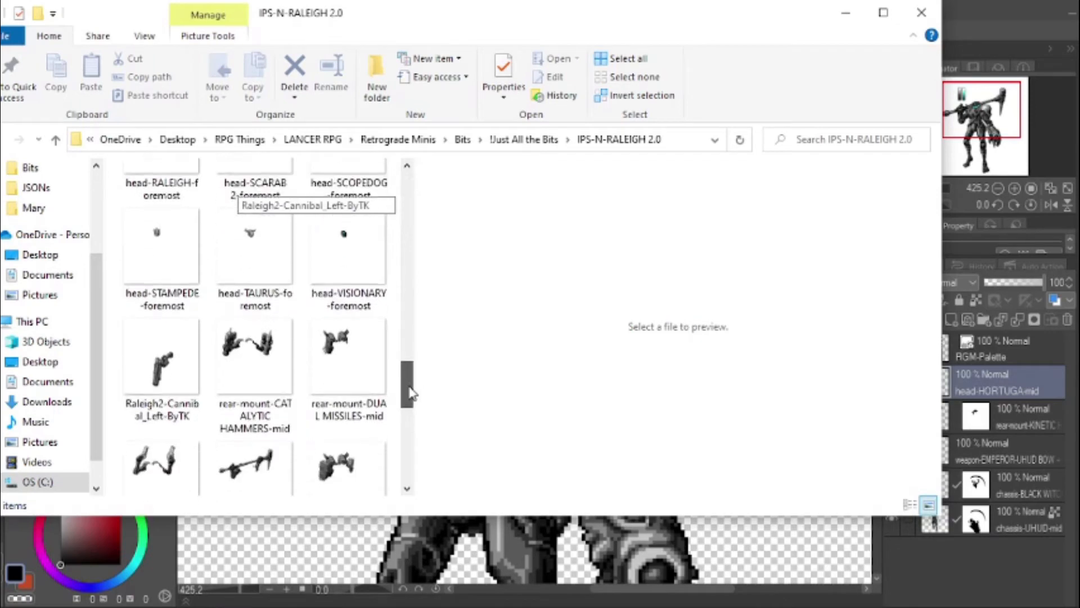
Step: Import accessory-EYE-tint-1-foremost from the SSC-EMPEROR folder above the head layer and seat its glint over the head's lower eye
{"action": "left_click", "coordinate": [537, 140]}
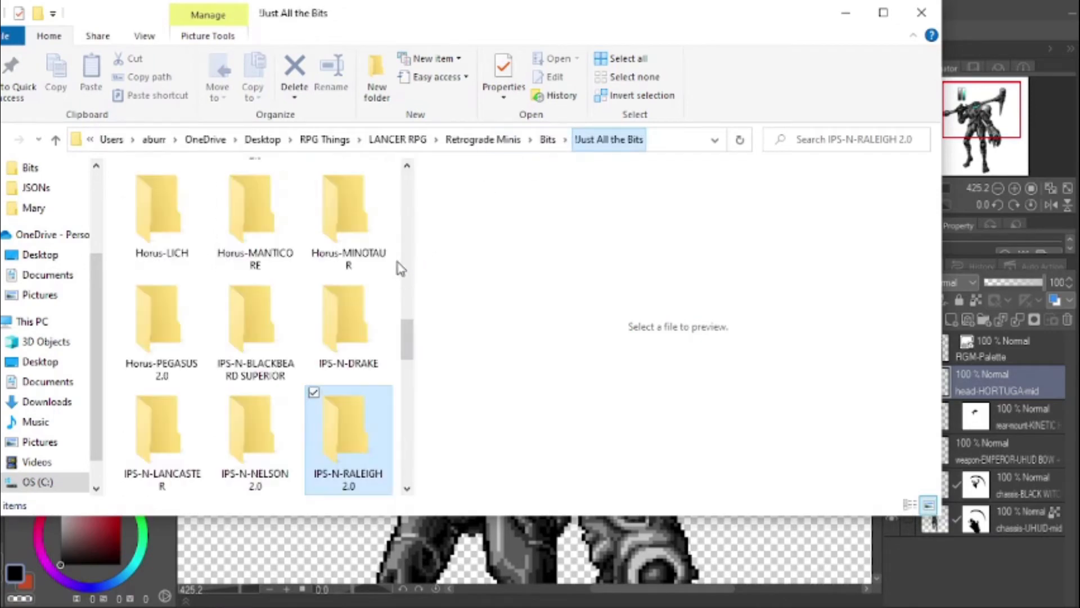
{"action": "left_click_drag", "start_coordinate": [407, 340], "coordinate": [411, 398]}
{"action": "left_click", "coordinate": [346, 407]}
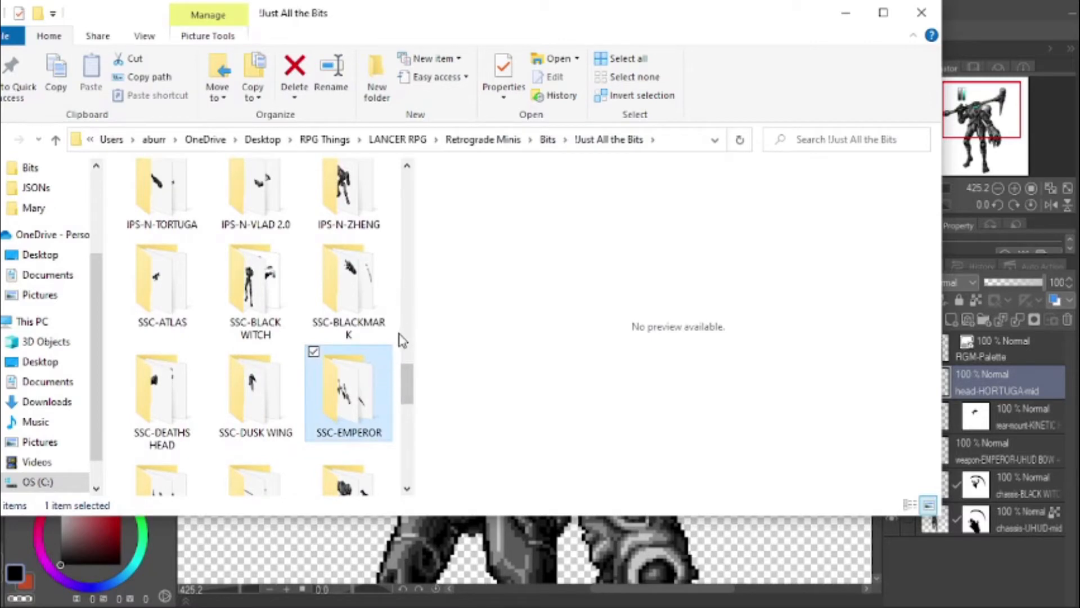
{"action": "double_click", "coordinate": [354, 352]}
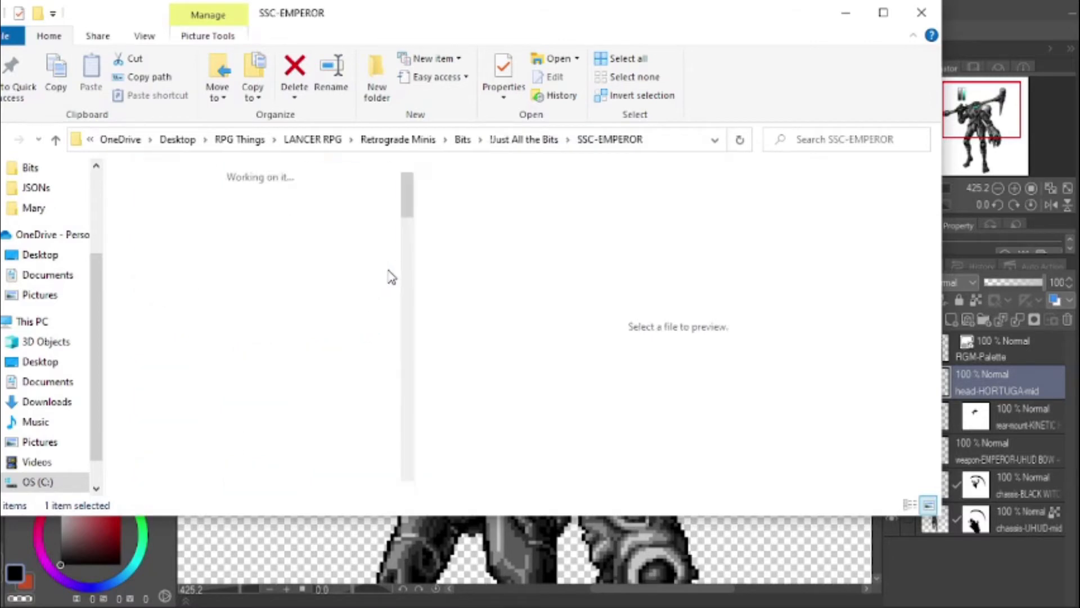
{"action": "left_click_drag", "start_coordinate": [353, 230], "coordinate": [959, 383]}
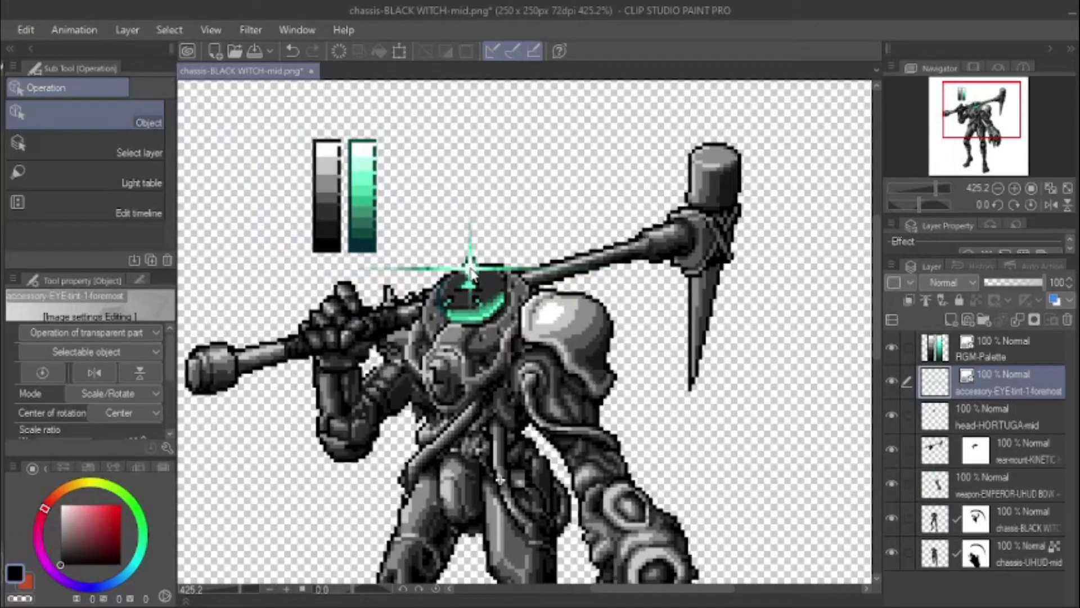
{"action": "left_click_drag", "start_coordinate": [469, 270], "coordinate": [483, 314]}
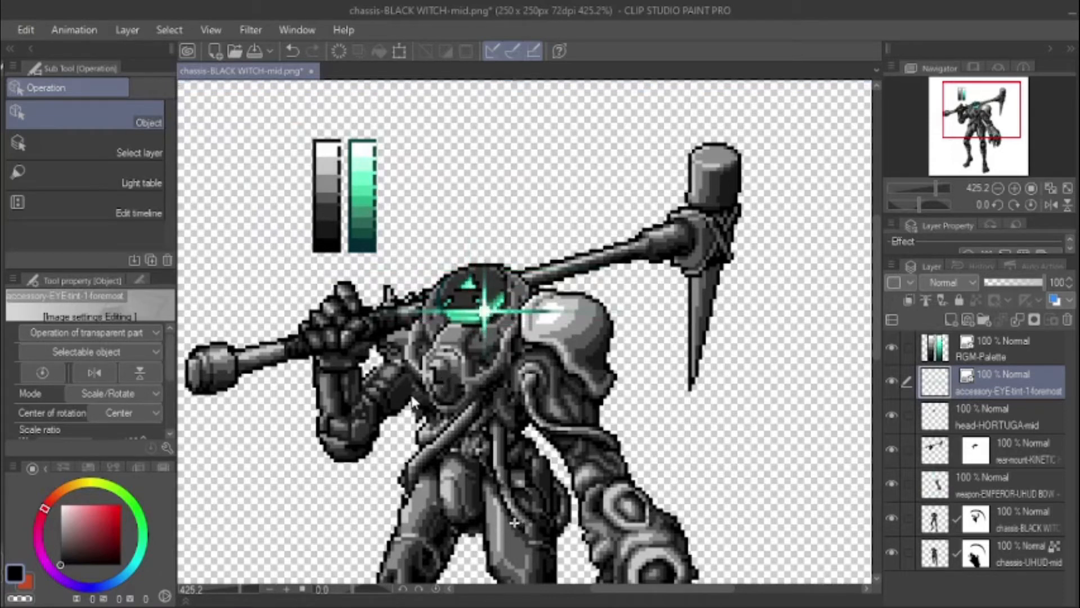
Step: Select all the green tints and white by sampling the green palette strip with Select Color Gamut, referring to all layers
{"action": "scroll", "coordinate": [398, 369], "scroll_direction": "down", "scroll_amount": 3}
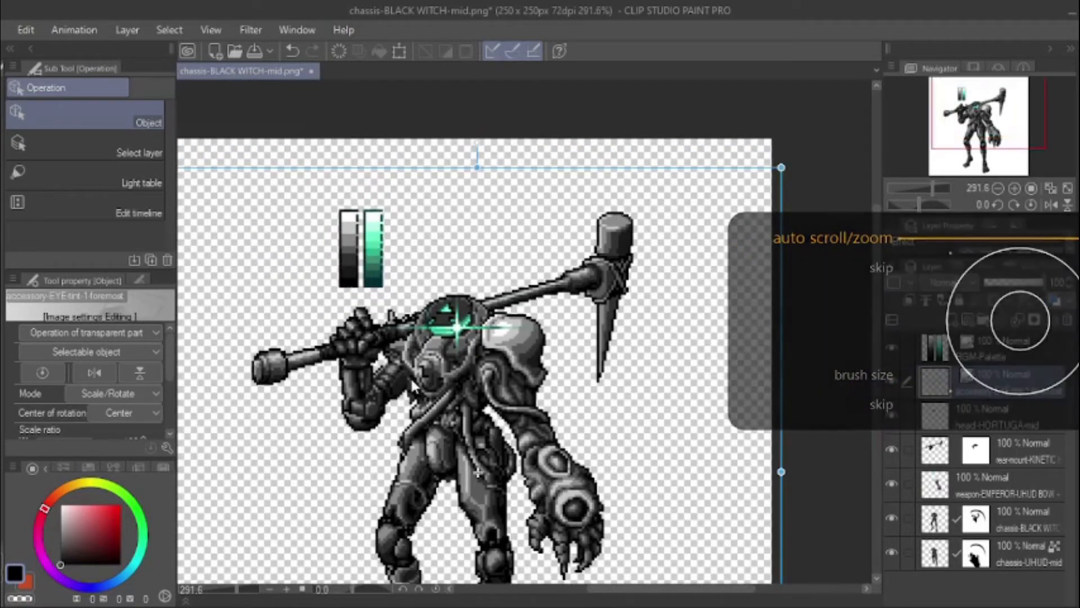
{"action": "mouse_move", "coordinate": [358, 450]}
{"action": "left_mouse_down"}
{"action": "mouse_move", "coordinate": [363, 338]}
{"action": "mouse_move", "coordinate": [357, 436]}
{"action": "left_mouse_up"}
{"action": "left_click_drag", "start_coordinate": [356, 372], "coordinate": [357, 431]}
{"action": "scroll", "coordinate": [384, 332], "scroll_direction": "up", "scroll_amount": 5}
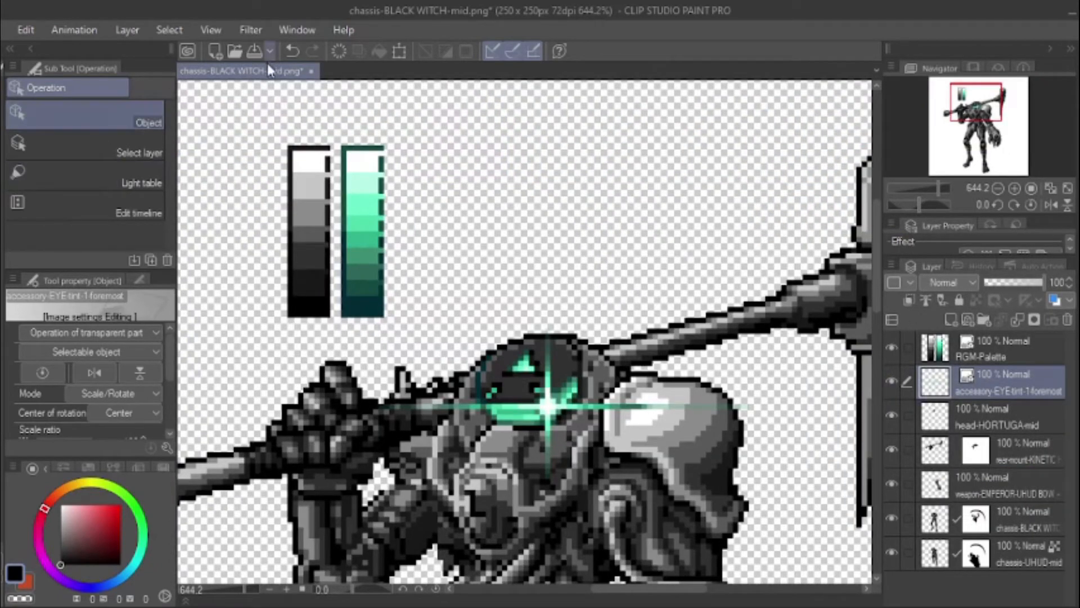
{"action": "left_click", "coordinate": [170, 30]}
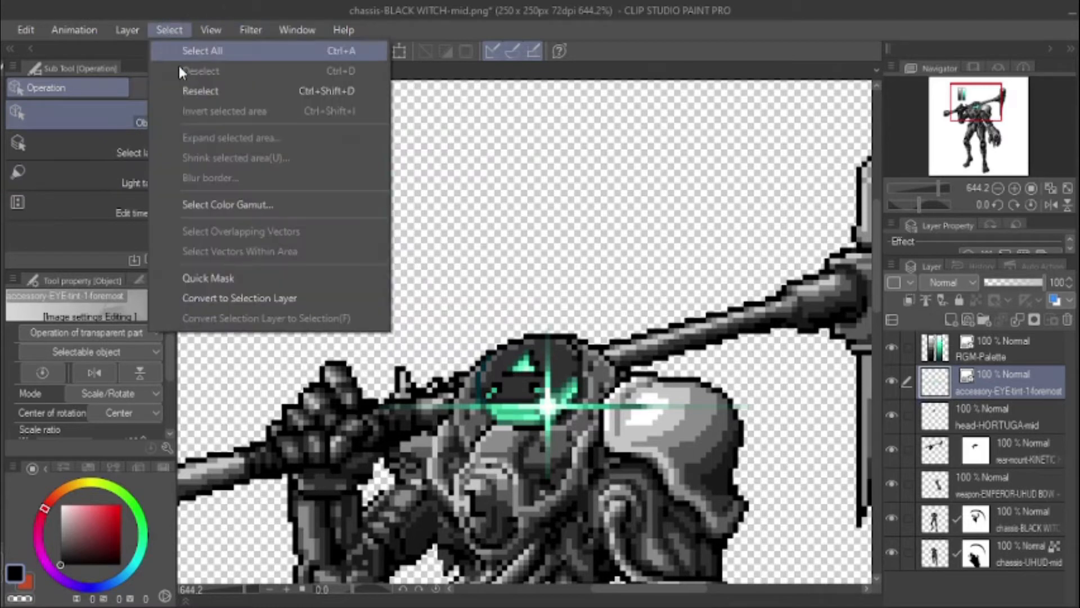
{"action": "left_click", "coordinate": [224, 208]}
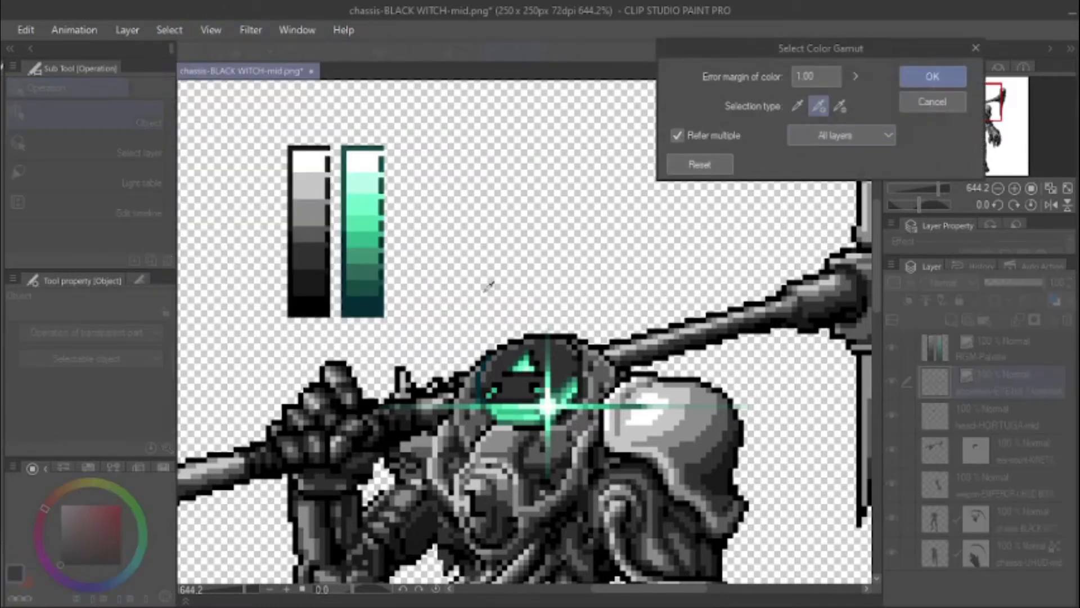
{"action": "left_click_drag", "start_coordinate": [365, 303], "coordinate": [363, 164]}
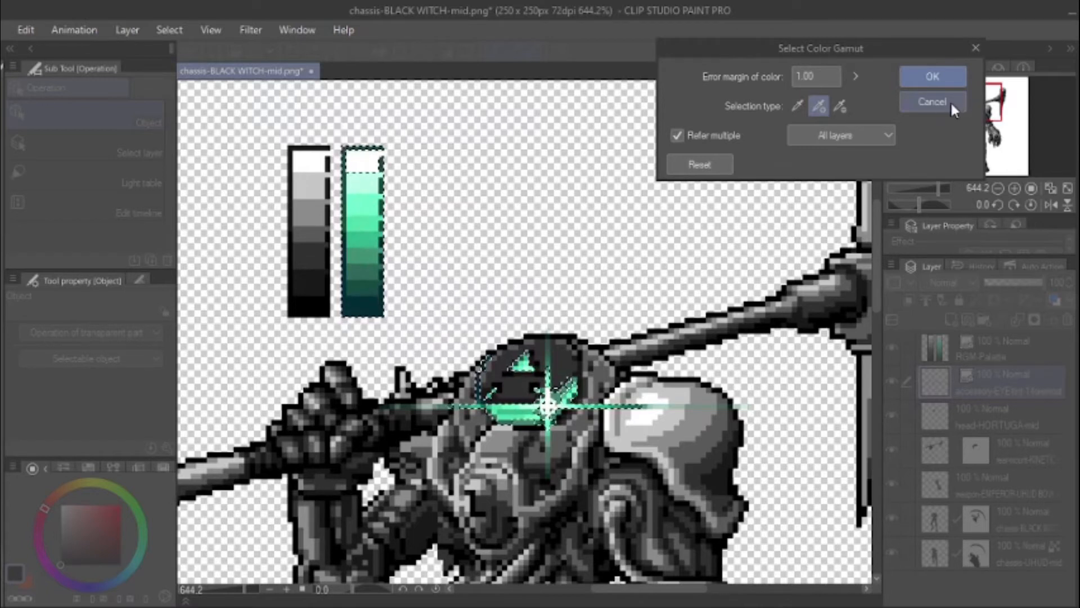
{"action": "left_click", "coordinate": [932, 78]}
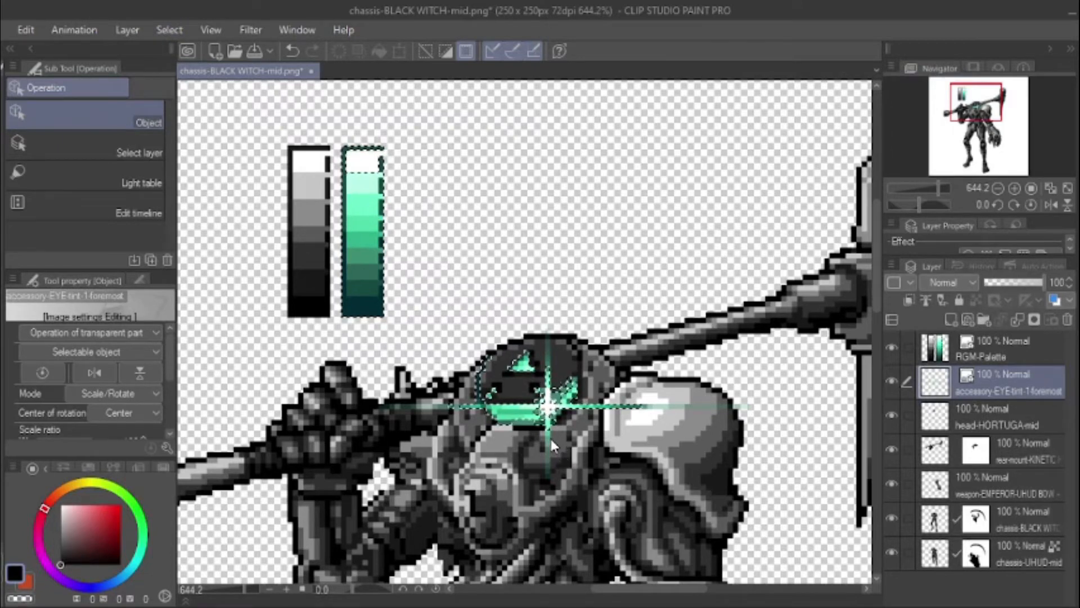
Step: Convert the green-tint selection to a selection layer, check it by toggling its visibility, and reload the selection from it
{"action": "left_click", "coordinate": [169, 29]}
{"action": "left_click", "coordinate": [213, 300]}
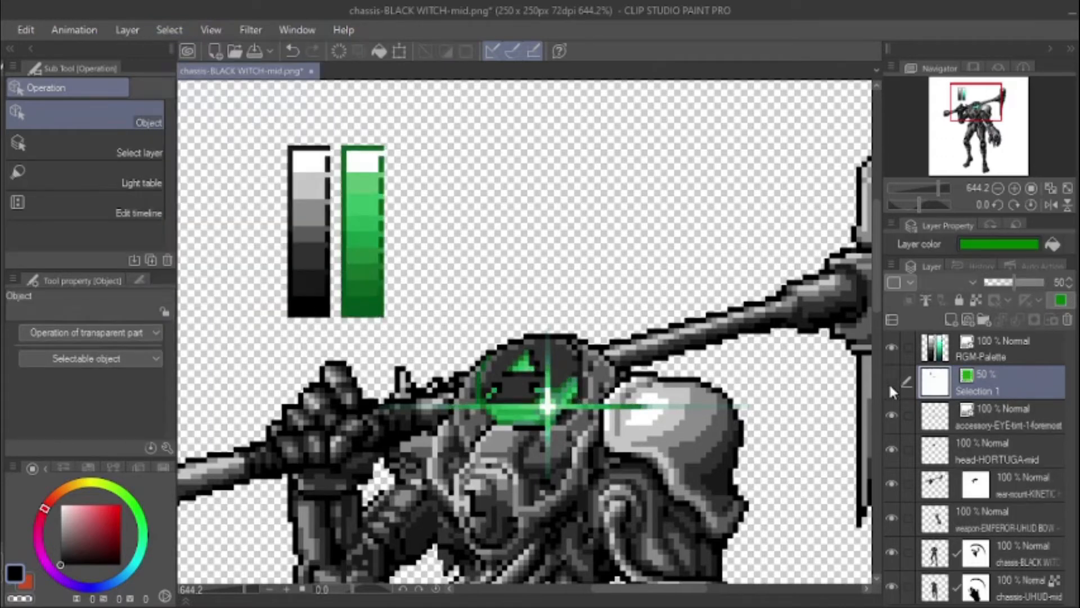
{"action": "left_click", "coordinate": [890, 382]}
{"action": "left_click", "coordinate": [890, 383]}
{"action": "left_click", "coordinate": [890, 386]}
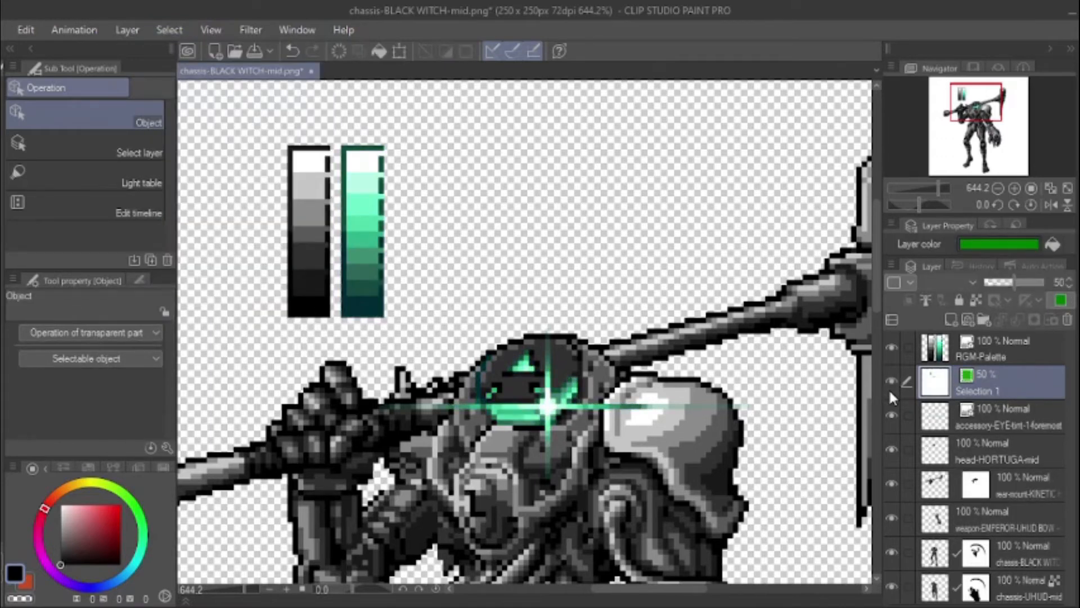
{"action": "left_click", "coordinate": [890, 388]}
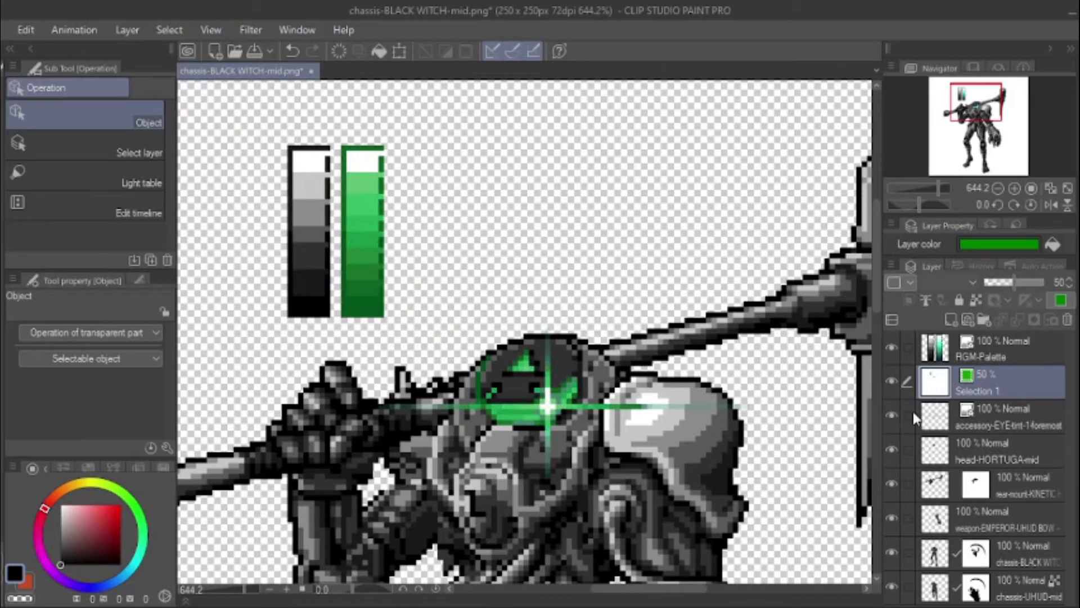
{"action": "left_click", "coordinate": [935, 386], "text": "ctrl"}
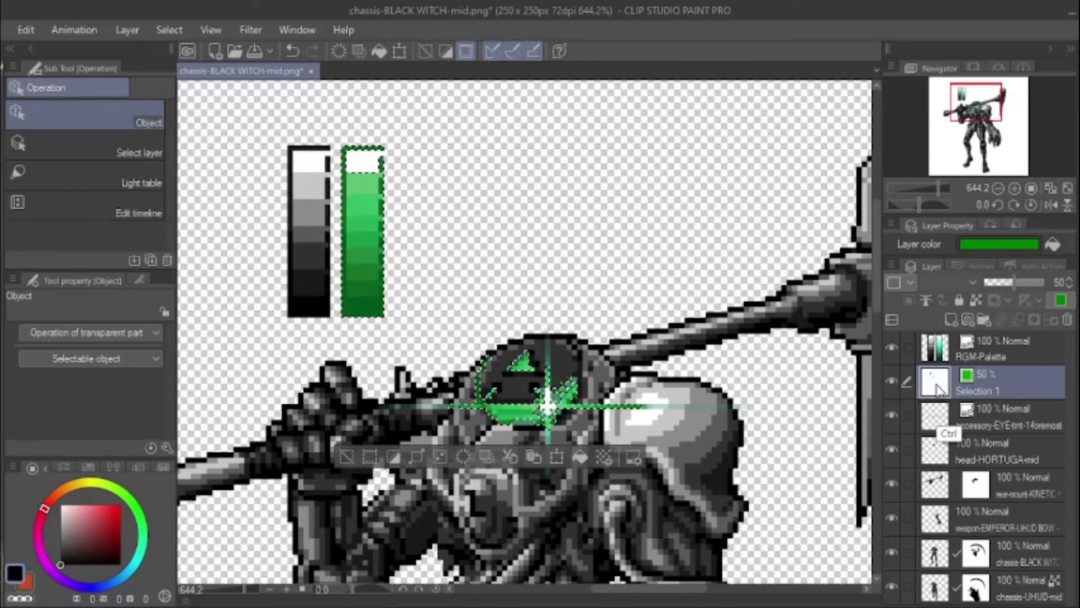
Step: Deselect the palette area and paint over the uncovered pixels around the glowing eye on the Selection 1 layer with the G-pen at size 0.7
{"action": "key", "text": "ctrl+d"}
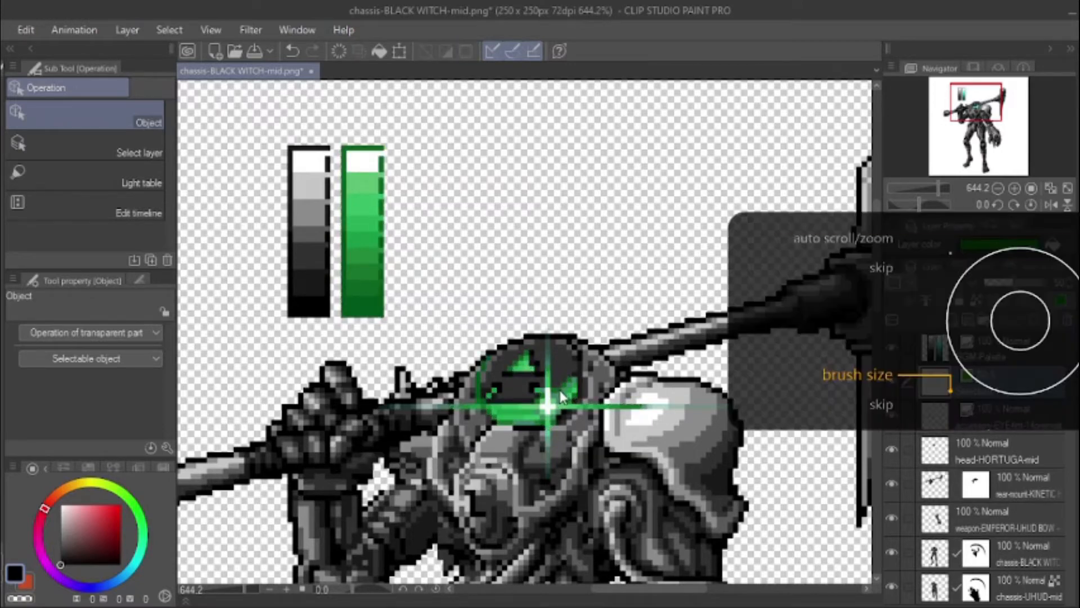
{"action": "scroll", "coordinate": [556, 392], "scroll_direction": "up", "scroll_amount": 5}
{"action": "key", "text": "p"}
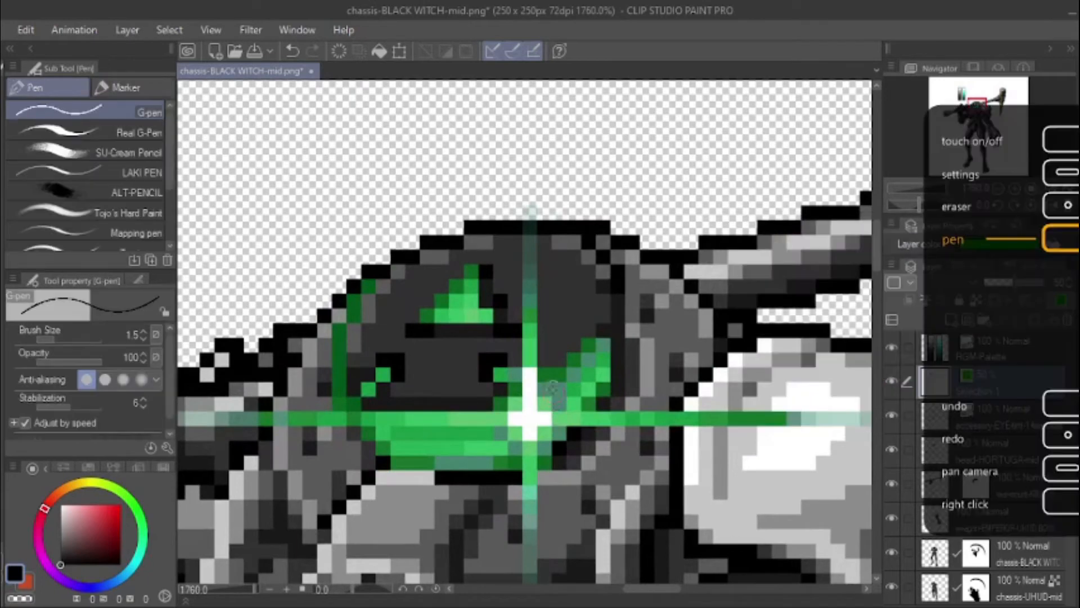
{"action": "key", "text": "bracketleft"}
{"action": "key", "text": "bracketleft"}
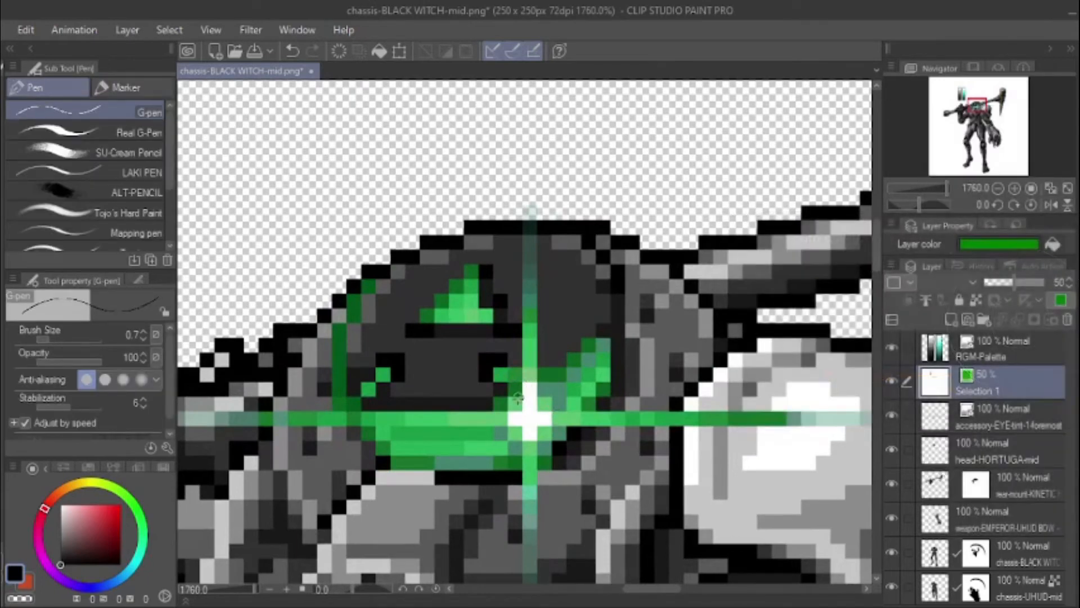
{"action": "key", "text": "ctrl+z"}
{"action": "key", "text": "ctrl+z"}
{"action": "key", "text": "ctrl+y"}
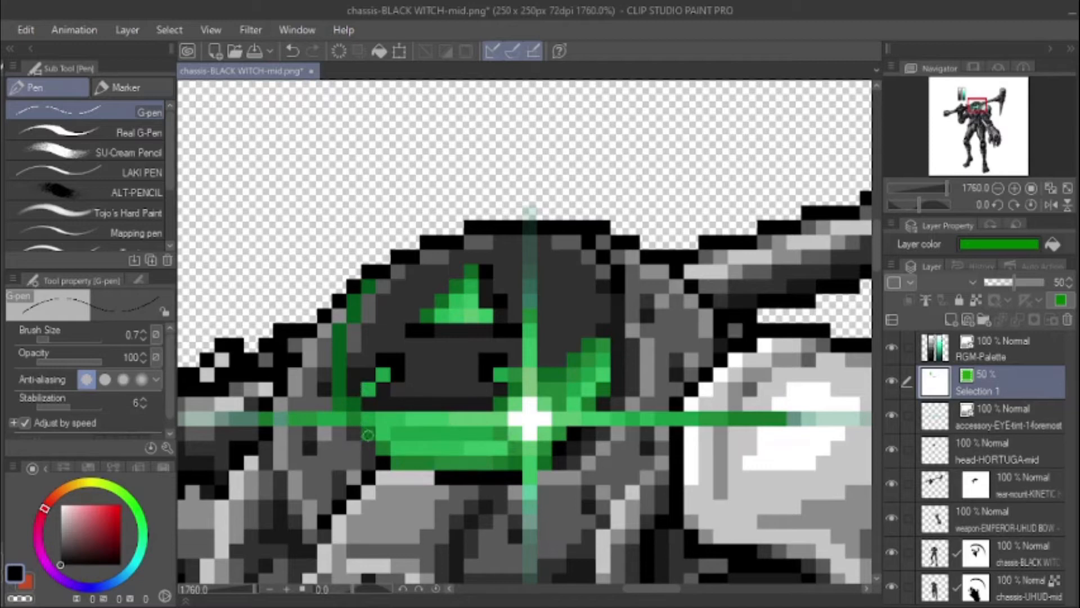
Step: Cover the flare on the Selection 1 layer by painting over its centre and filling a selection loaded from the accessory-EYE-tint layer
{"action": "mouse_move", "coordinate": [544, 415]}
{"action": "left_mouse_down"}
{"action": "mouse_move", "coordinate": [508, 420]}
{"action": "mouse_move", "coordinate": [533, 393]}
{"action": "mouse_move", "coordinate": [534, 441]}
{"action": "left_mouse_up"}
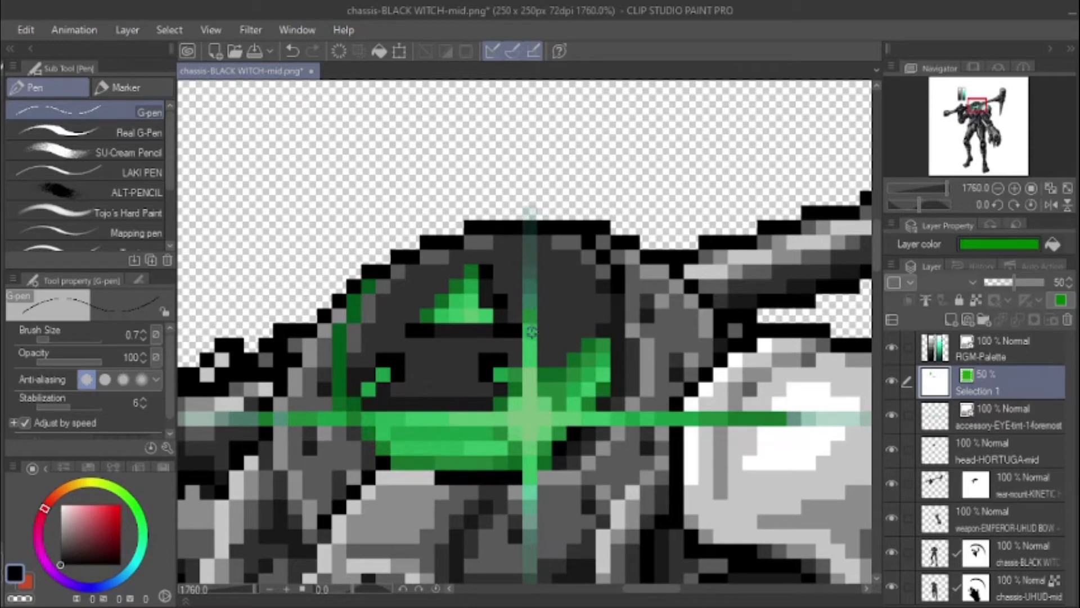
{"action": "left_click", "coordinate": [939, 431], "text": "ctrl"}
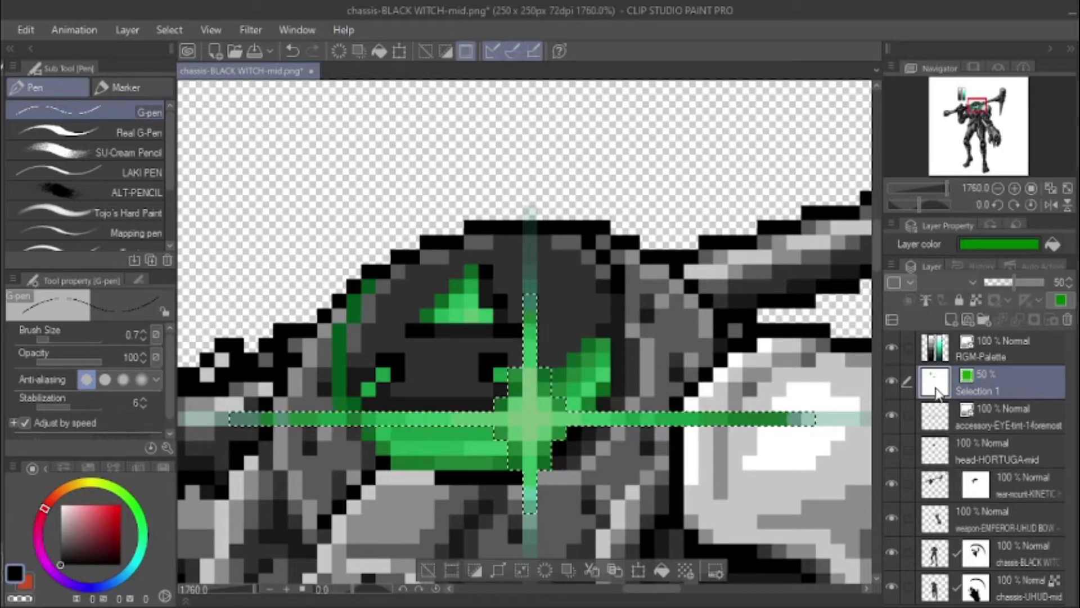
{"action": "left_click", "coordinate": [657, 573]}
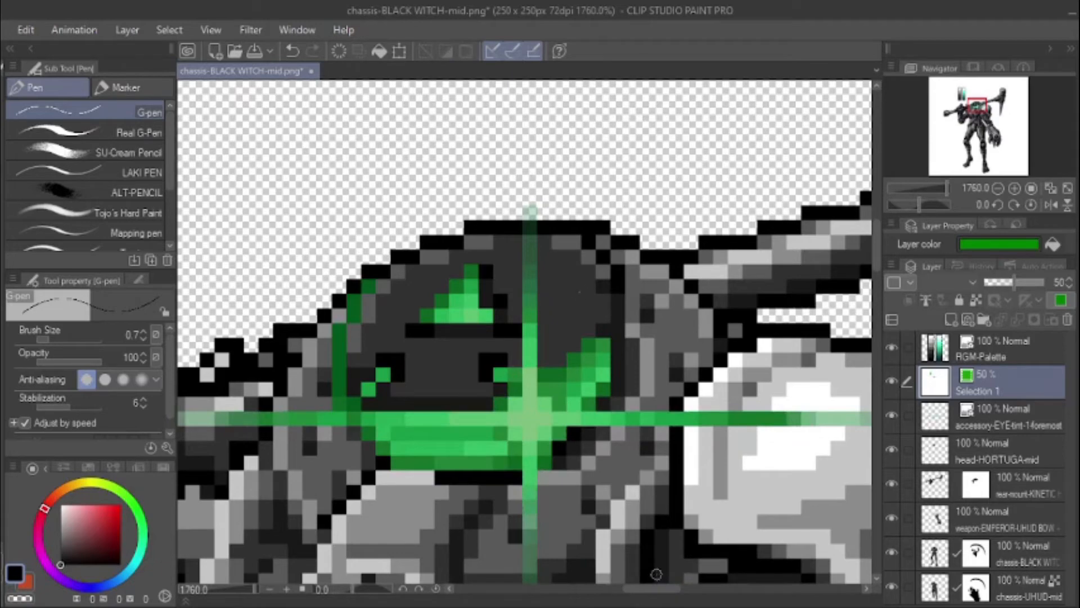
Step: Hide the Selection 1 and RGM-Palette layers
{"action": "scroll", "coordinate": [555, 360], "scroll_direction": "down", "scroll_amount": 10}
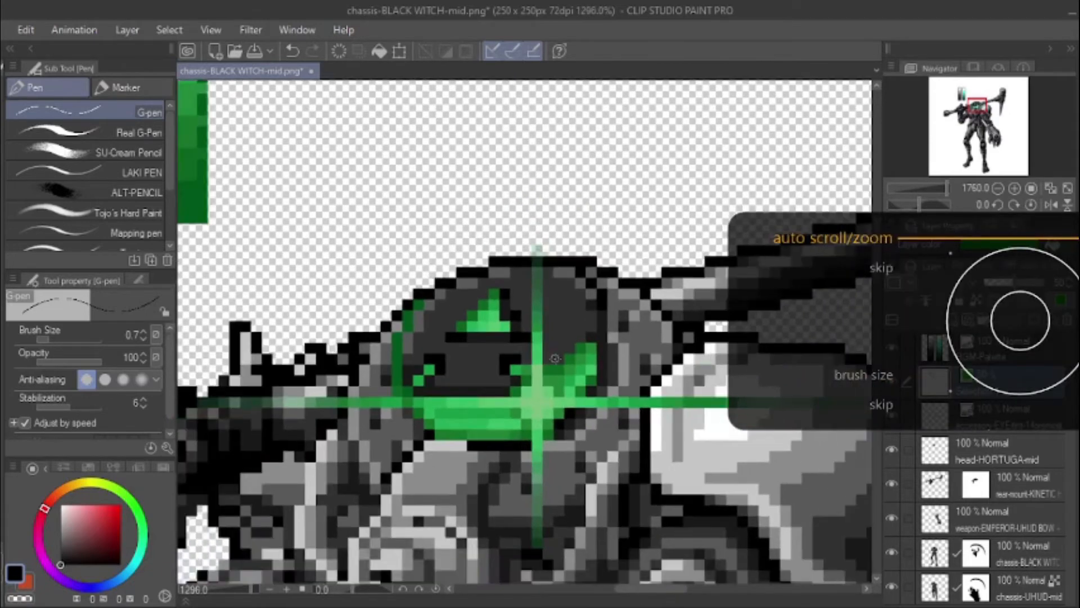
{"action": "scroll", "coordinate": [555, 361], "scroll_direction": "down", "scroll_amount": 5}
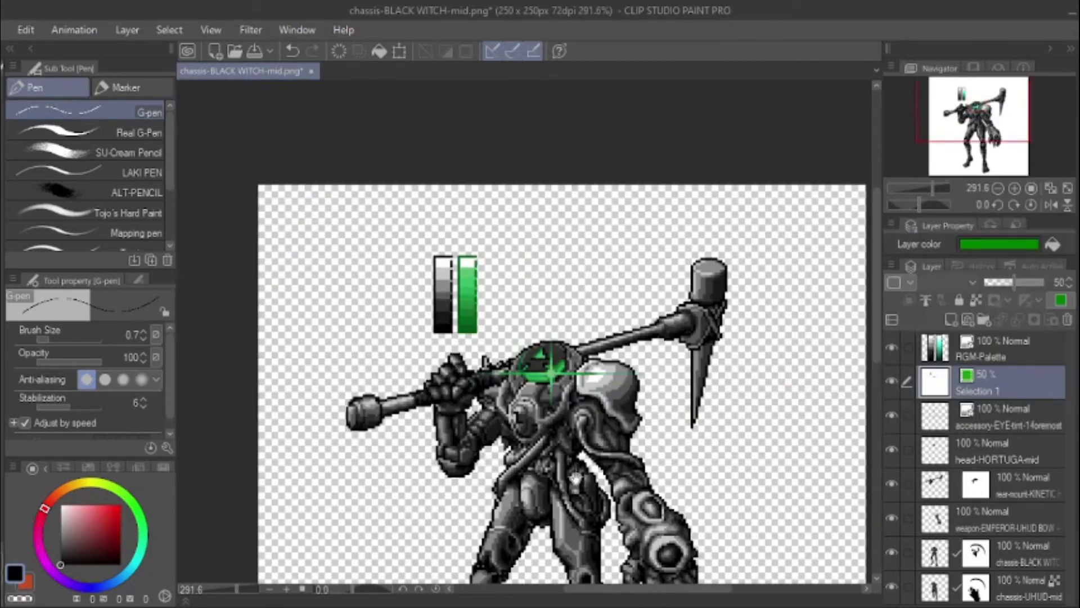
{"action": "left_click_drag", "start_coordinate": [576, 479], "coordinate": [529, 323]}
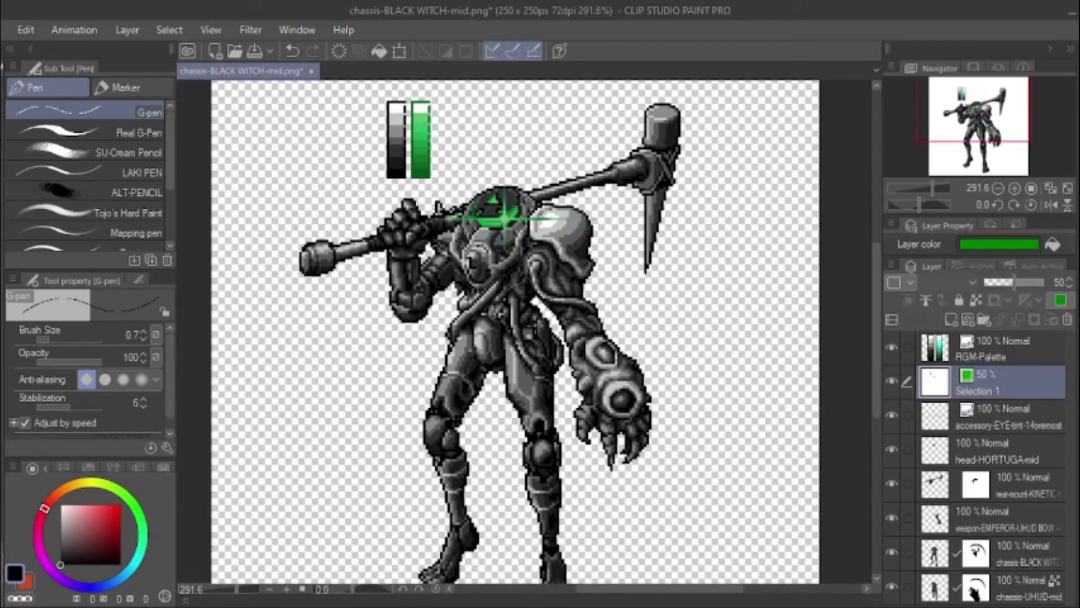
{"action": "left_click", "coordinate": [890, 381]}
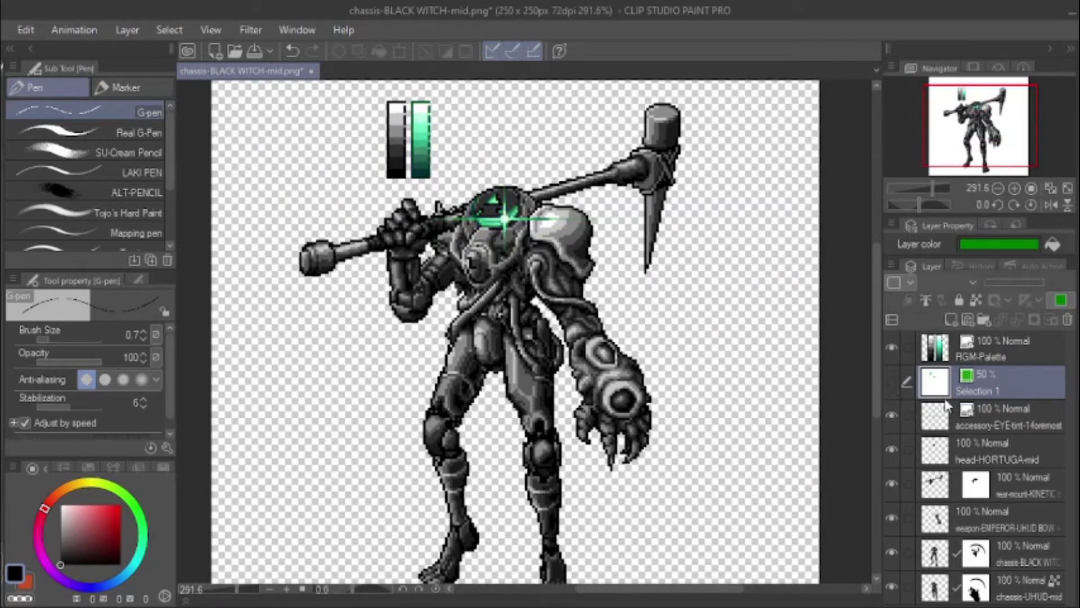
{"action": "left_click", "coordinate": [891, 347]}
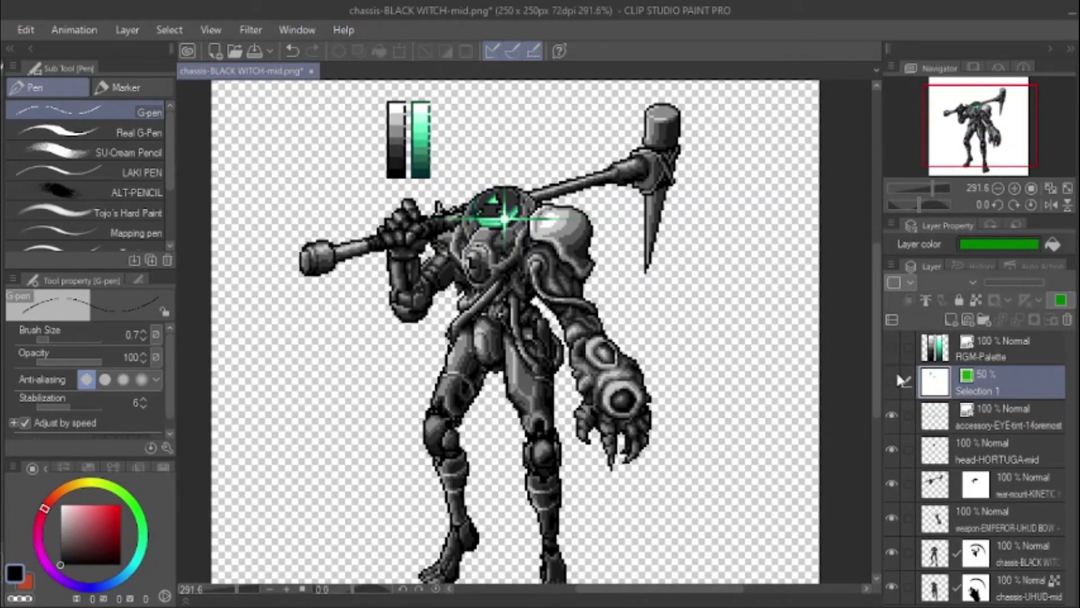
Step: Load the Selection 1 area as a selection, copy that part of head-HORTUGA-mid to a new layer, and deselect
{"action": "left_click", "coordinate": [976, 417]}
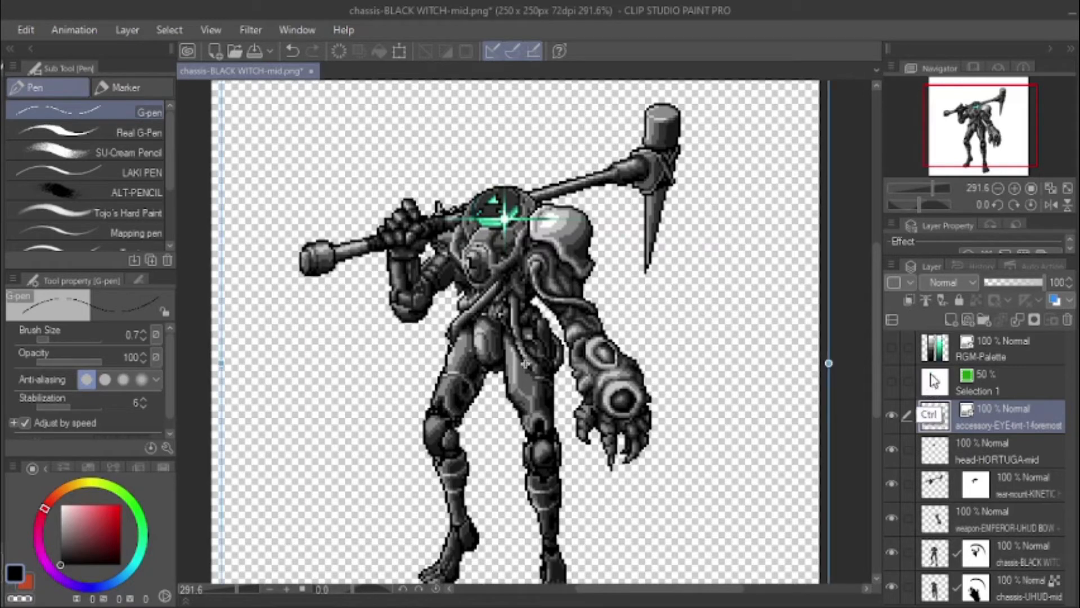
{"action": "left_click", "coordinate": [934, 383], "text": "ctrl"}
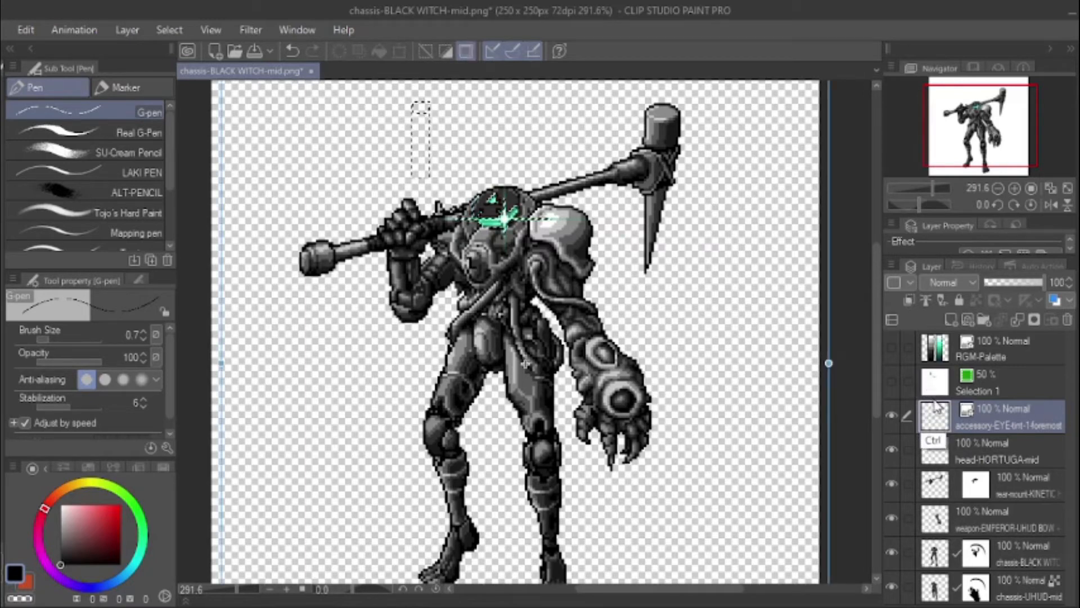
{"action": "left_click", "coordinate": [940, 454]}
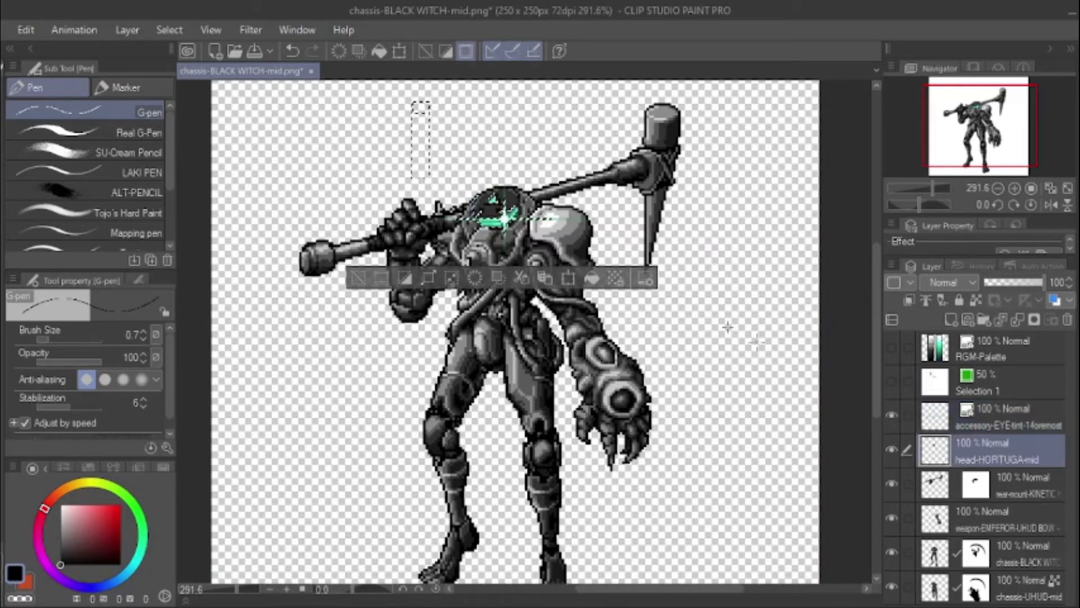
{"action": "scroll", "coordinate": [710, 360], "scroll_direction": "up", "scroll_amount": 5}
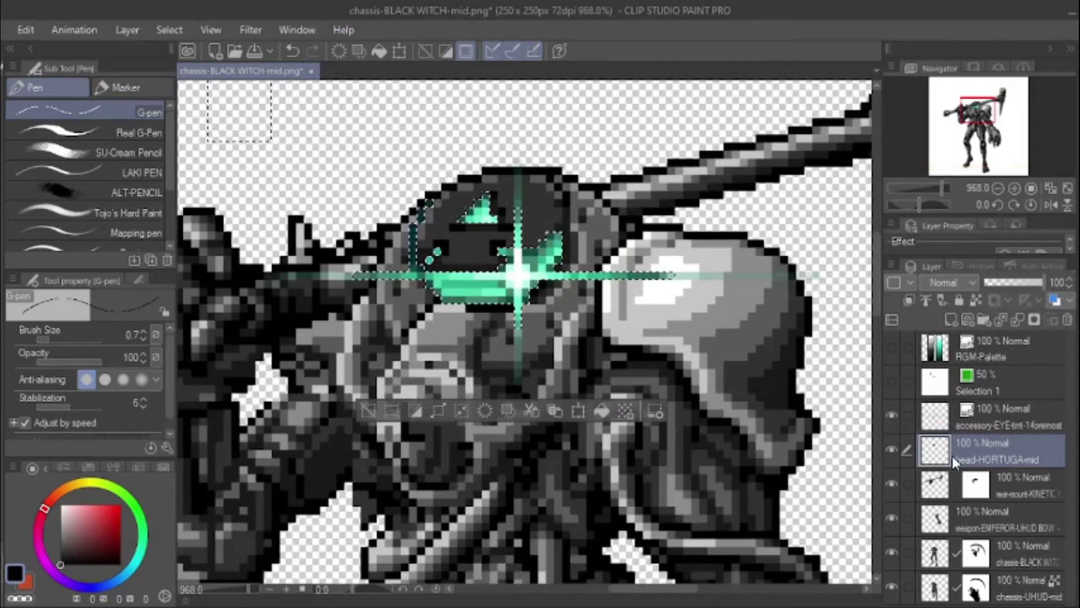
{"action": "key", "text": "ctrl+c"}
{"action": "key", "text": "ctrl+v"}
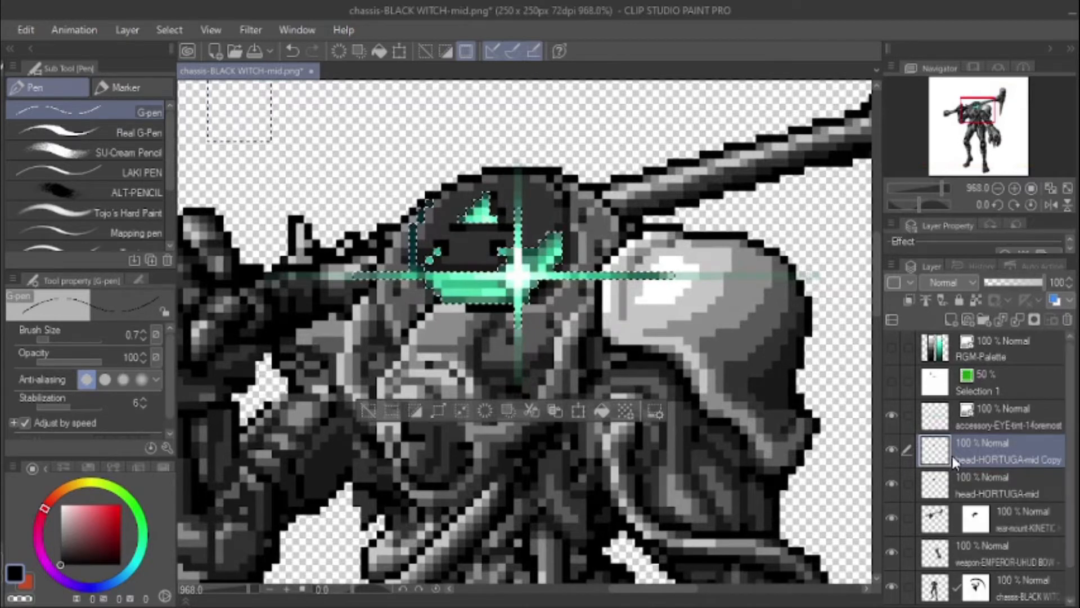
{"action": "key", "text": "ctrl+d"}
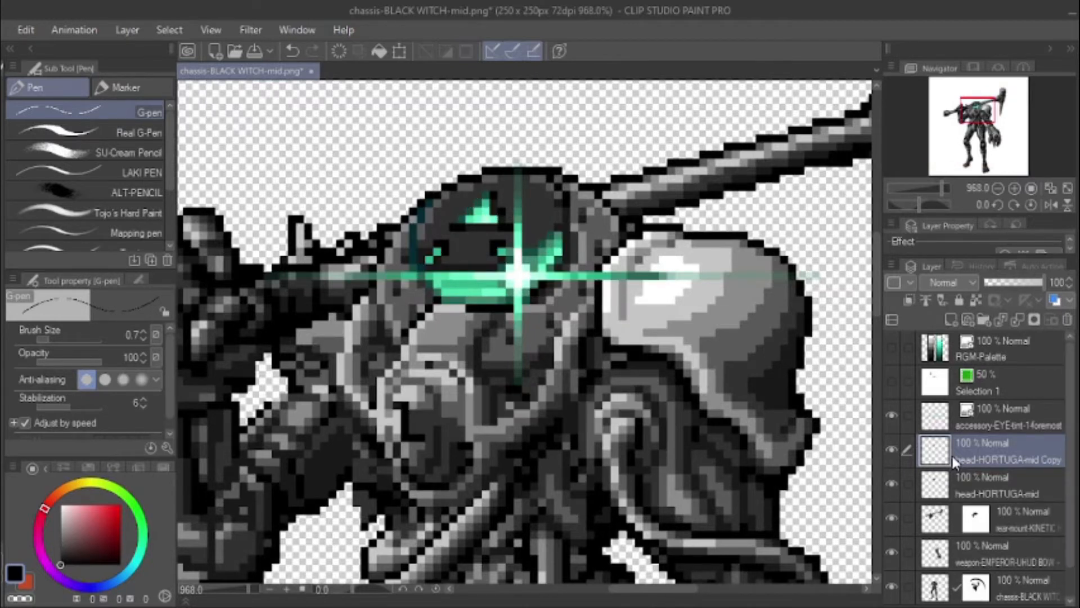
Step: Hide the head-HORTUGA-mid and accessory-EYE-tint layers to inspect the copied glow pixels on the head
{"action": "left_click", "coordinate": [889, 481]}
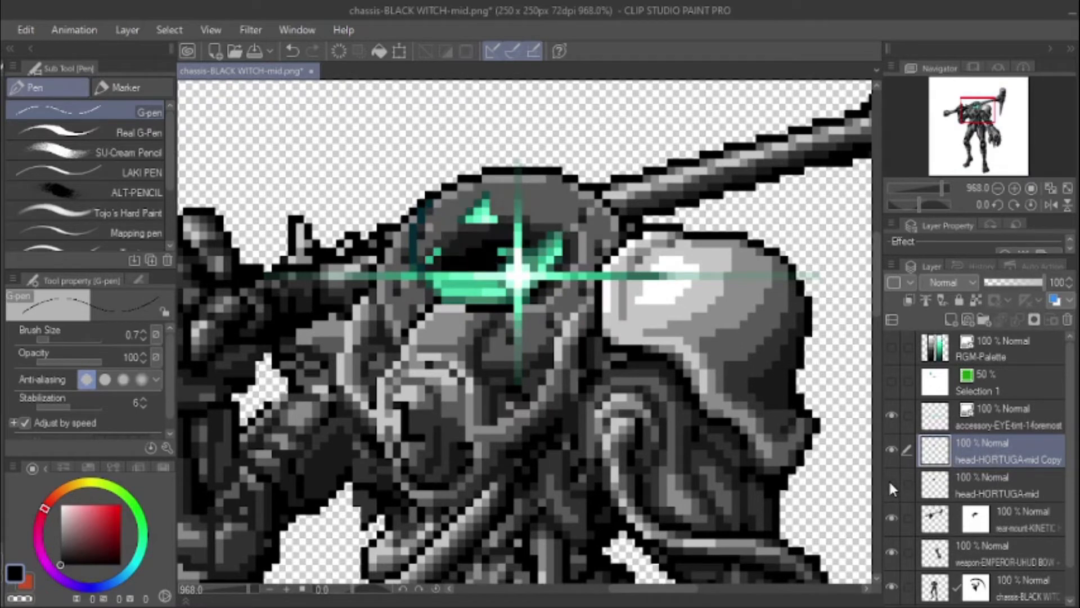
{"action": "left_click", "coordinate": [890, 482]}
{"action": "left_click", "coordinate": [890, 482]}
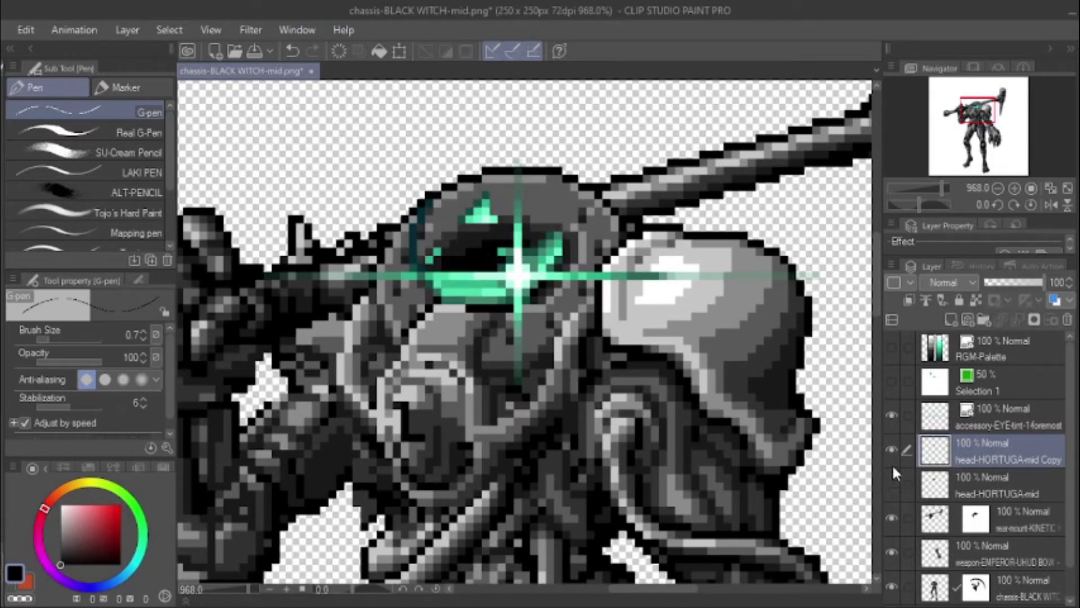
{"action": "left_click", "coordinate": [889, 413]}
{"action": "left_click", "coordinate": [889, 415]}
{"action": "left_click", "coordinate": [890, 421]}
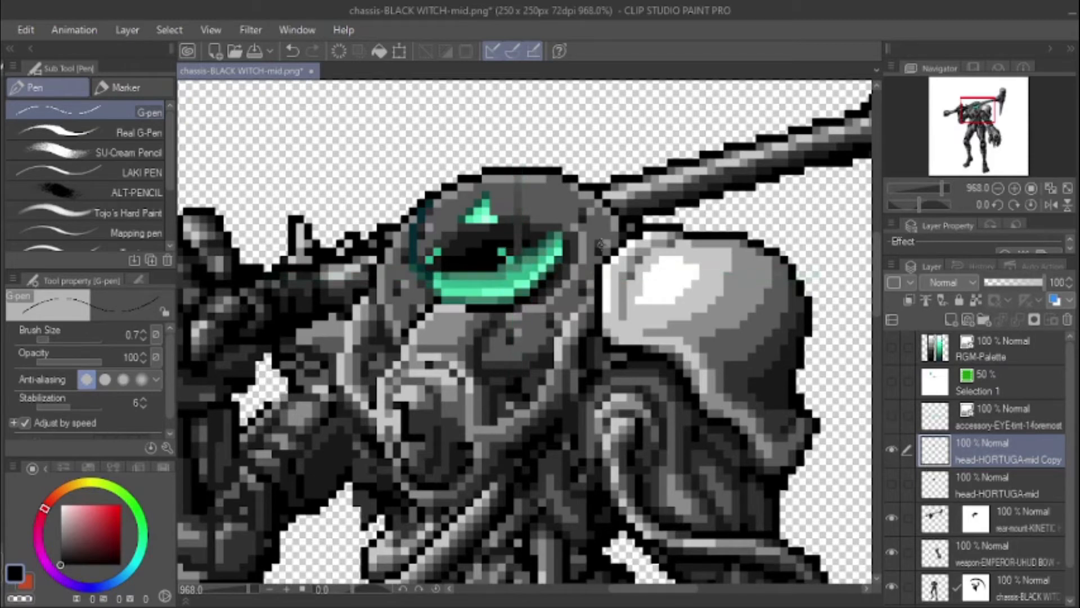
Step: Erase the stray flare pixels from the head-HORTUGA-mid Copy layer, and show the accessory-EYE-tint and head-HORTUGA-mid layers again
{"action": "key", "text": "e"}
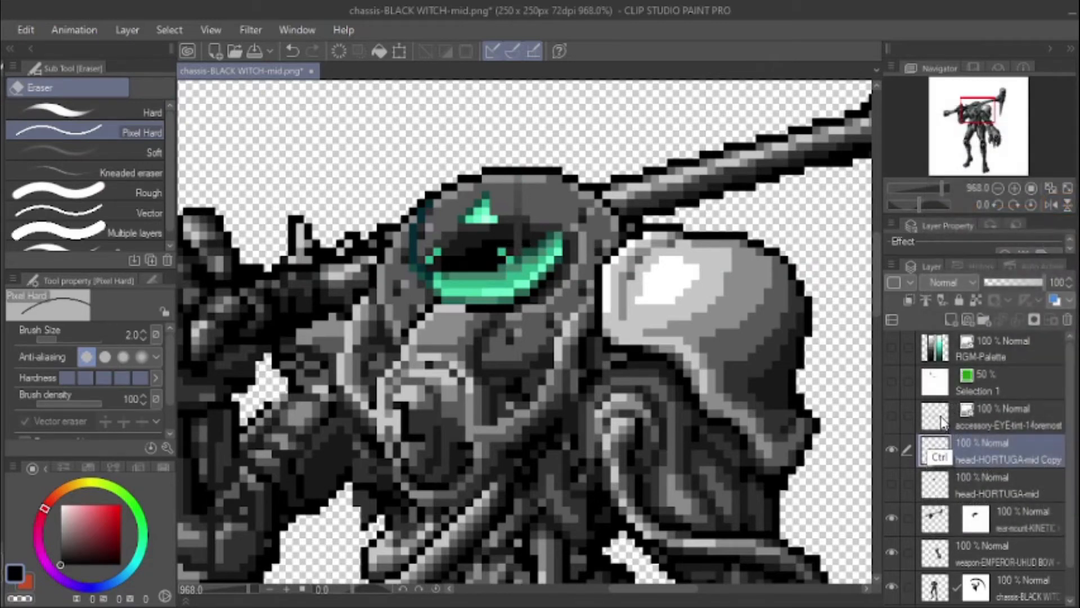
{"action": "left_click", "coordinate": [936, 450], "text": "ctrl"}
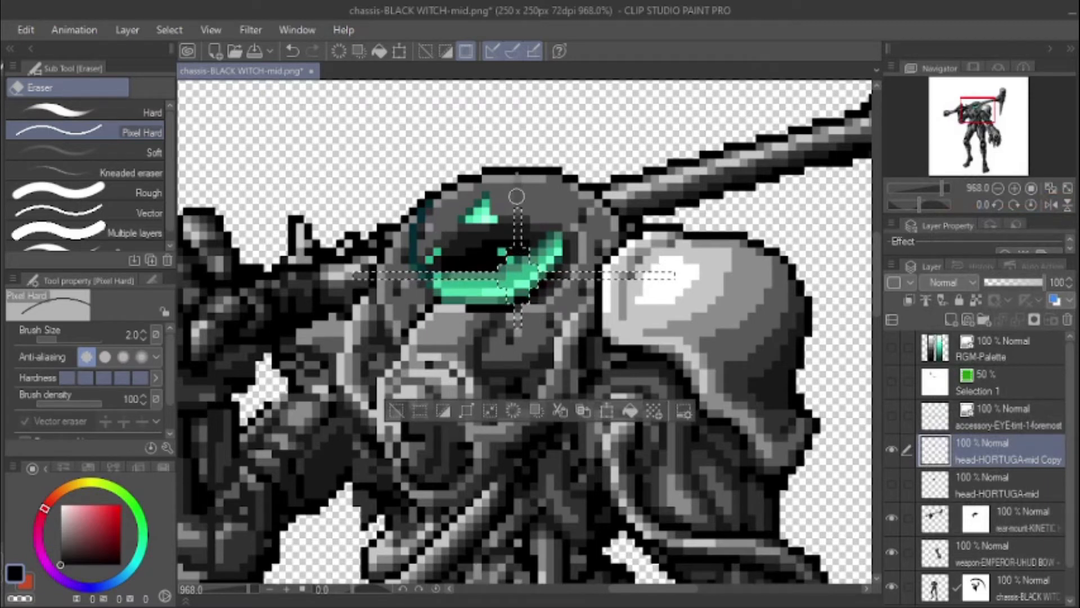
{"action": "key", "text": "ctrl+d"}
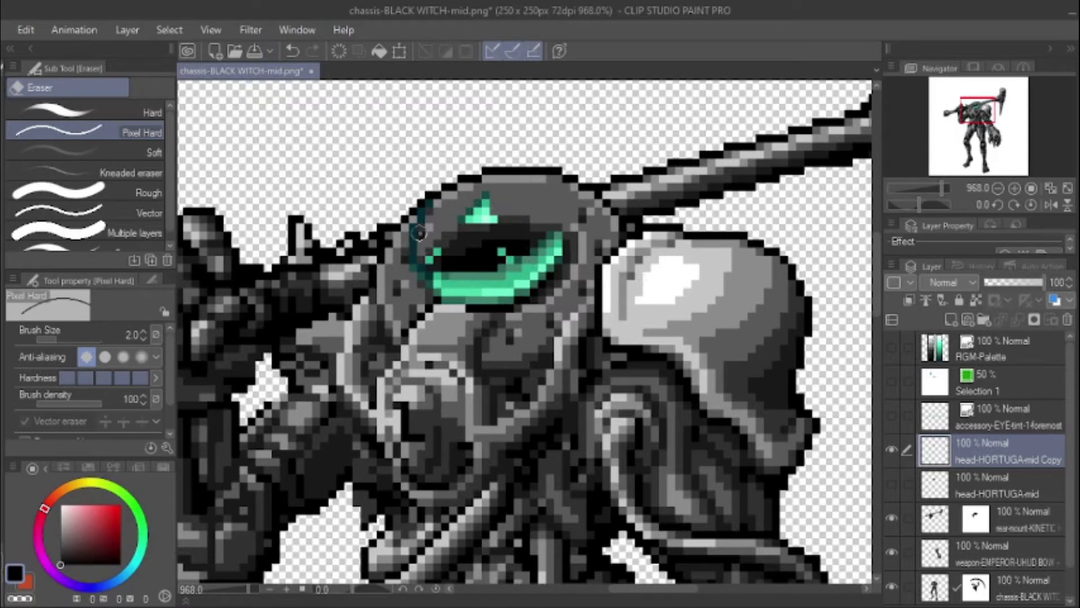
{"action": "left_click", "coordinate": [890, 417]}
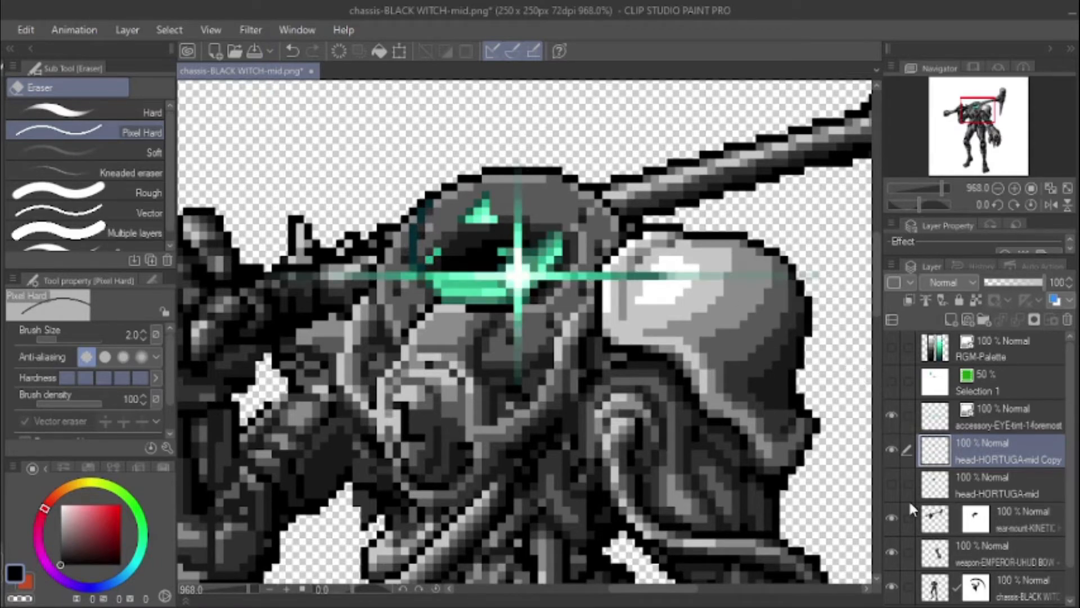
{"action": "left_click", "coordinate": [891, 483]}
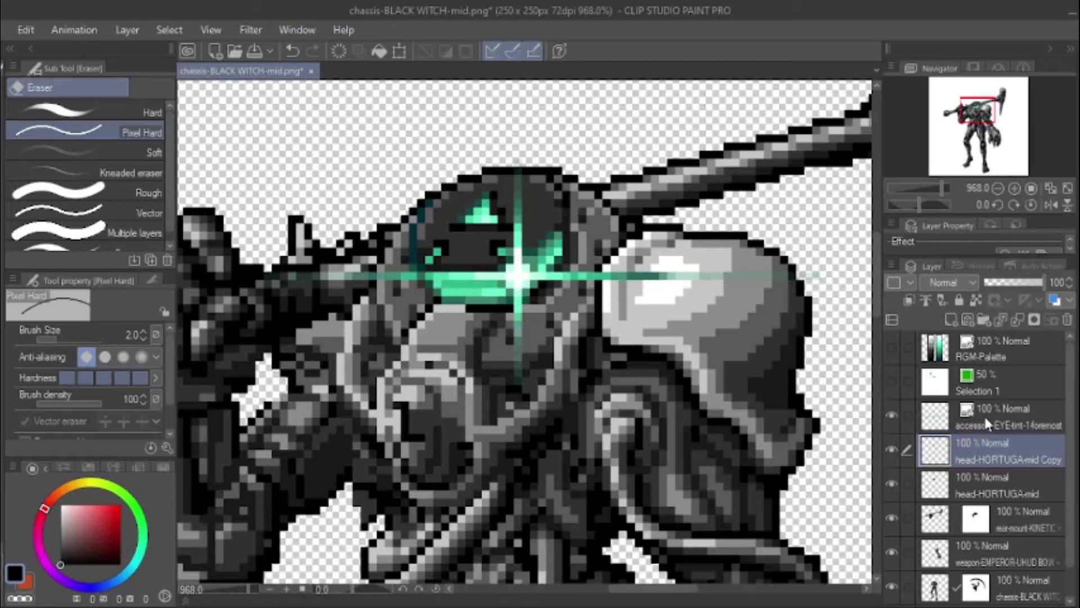
Step: Group the accessory-EYE-tint and head-HORTUGA-mid Copy layers in a new folder named Glow and collapse it
{"action": "left_click", "coordinate": [986, 413], "text": "ctrl"}
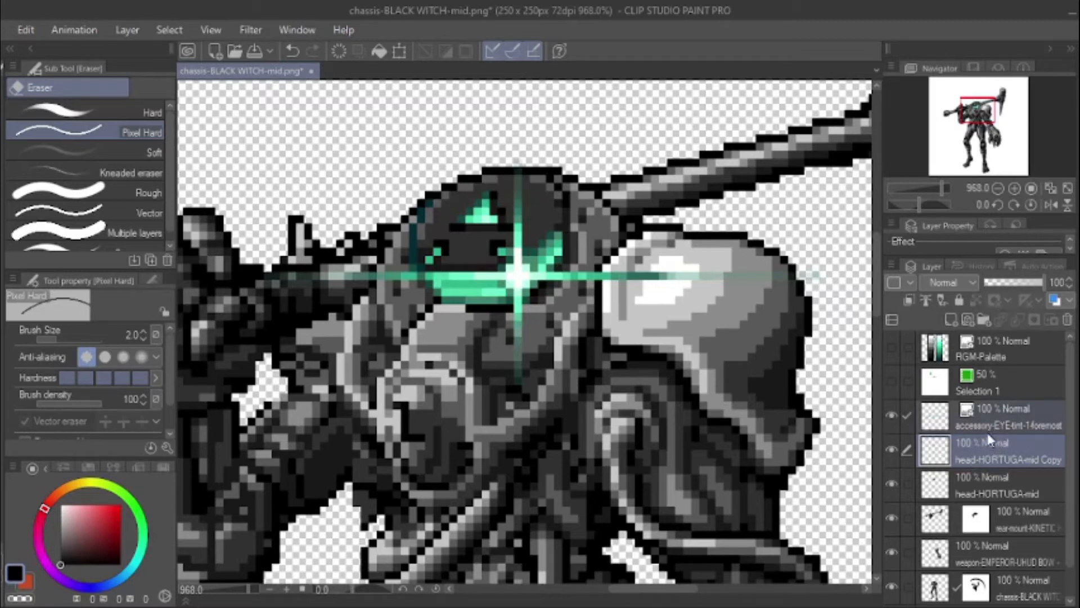
{"action": "right_click", "coordinate": [998, 422]}
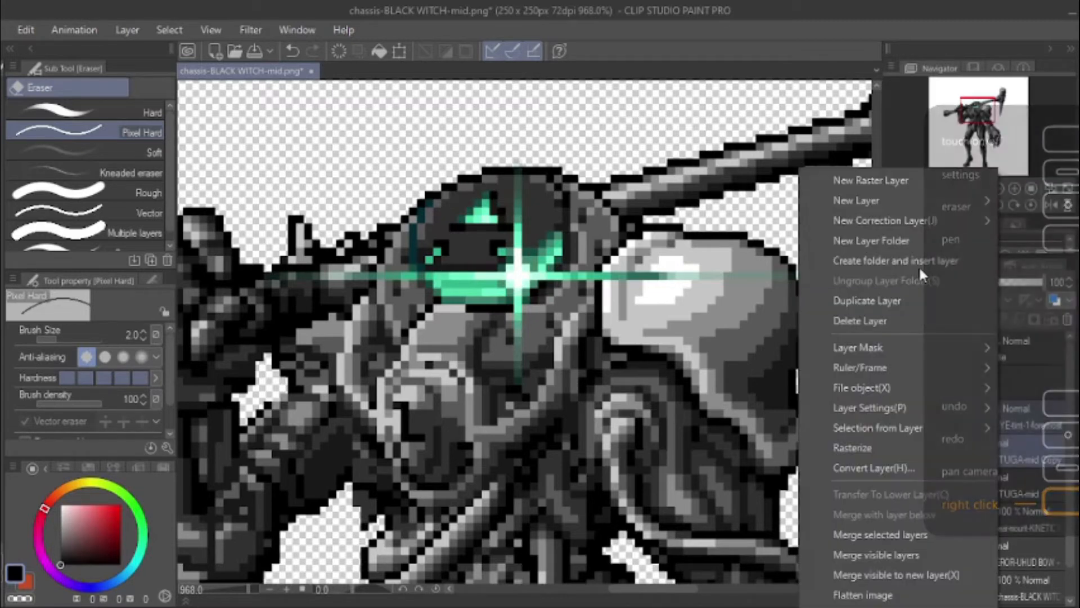
{"action": "left_click", "coordinate": [869, 260]}
{"action": "double_click", "coordinate": [969, 419]}
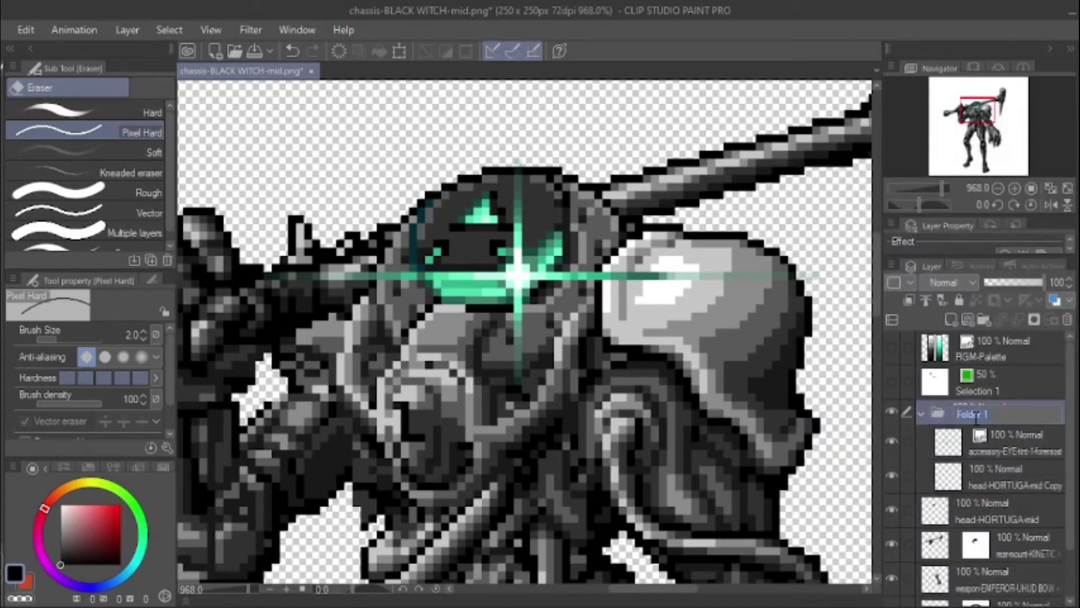
{"action": "key", "text": "Return"}
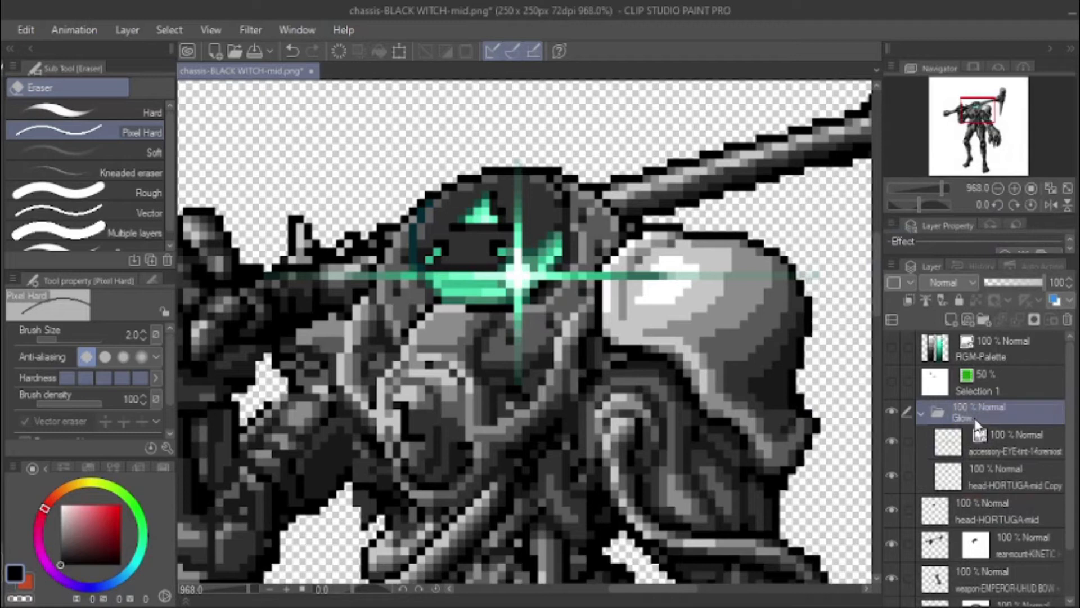
{"action": "left_click", "coordinate": [920, 414]}
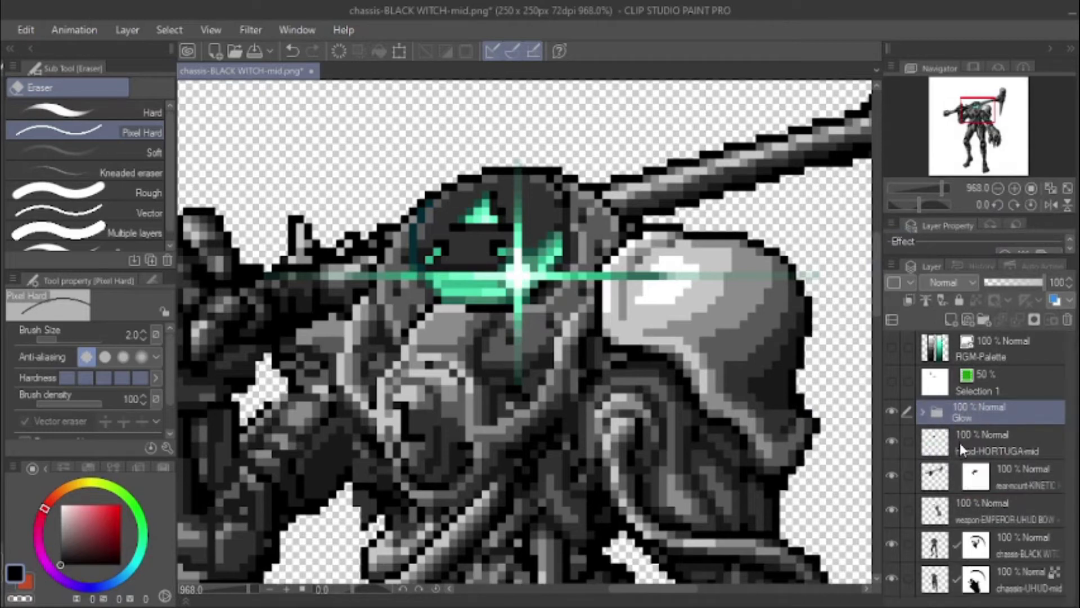
Step: Group the layers from head-HORTUGA-mid down to chassis-UHUD-mid in a new folder
{"action": "left_click", "coordinate": [959, 448]}
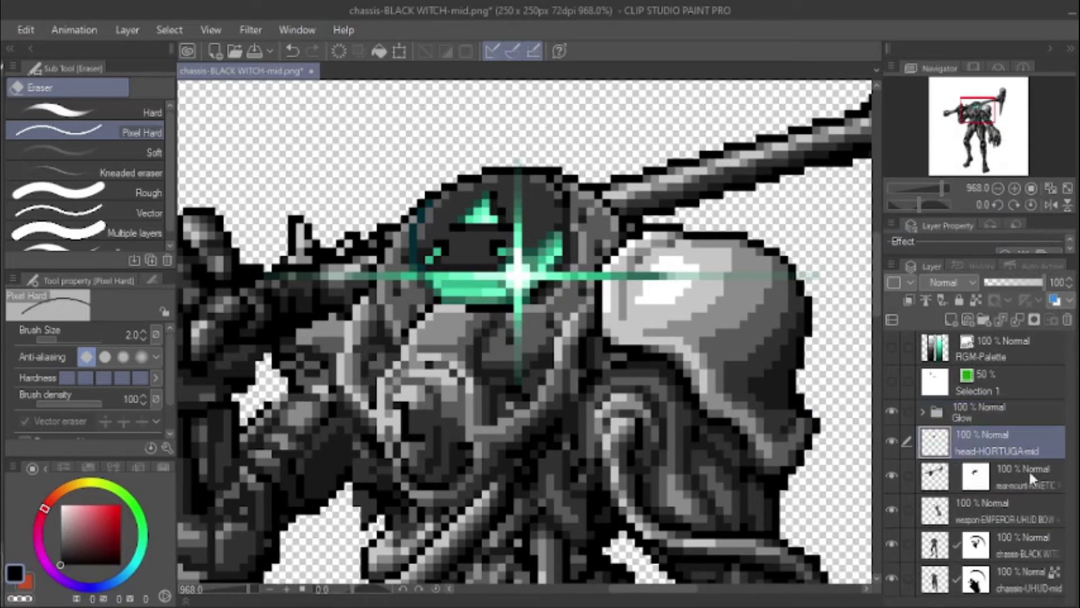
{"action": "left_click", "coordinate": [1011, 583], "text": "shift"}
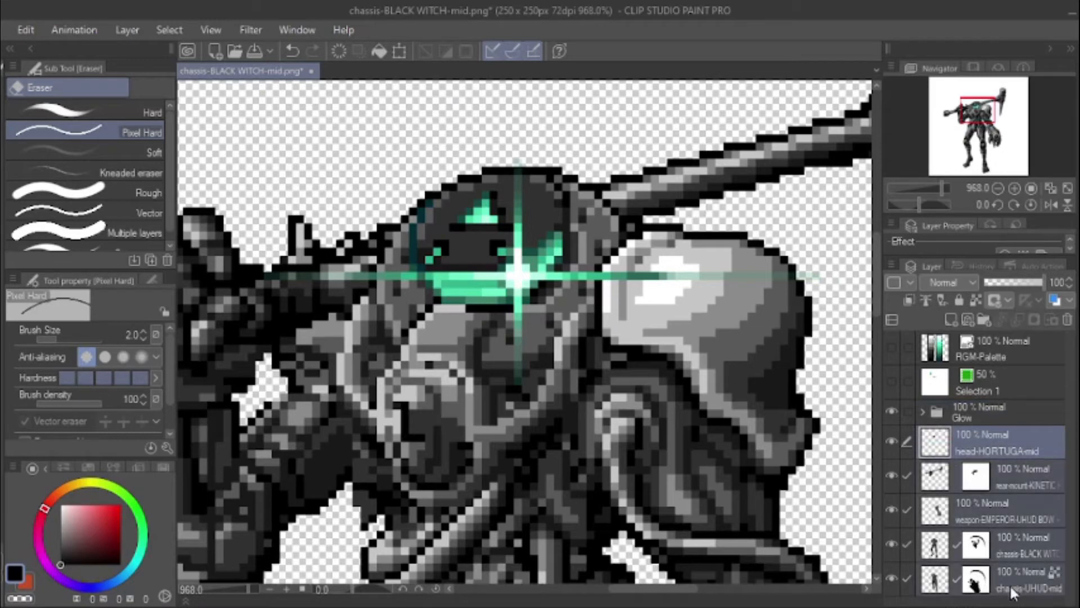
{"action": "right_click", "coordinate": [982, 451]}
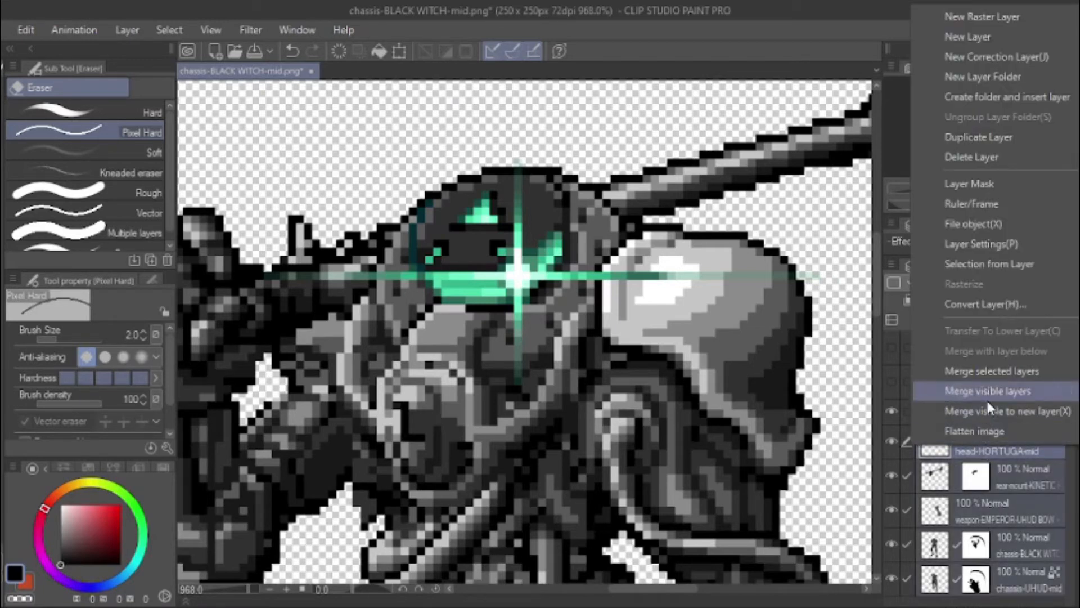
{"action": "left_click", "coordinate": [983, 96]}
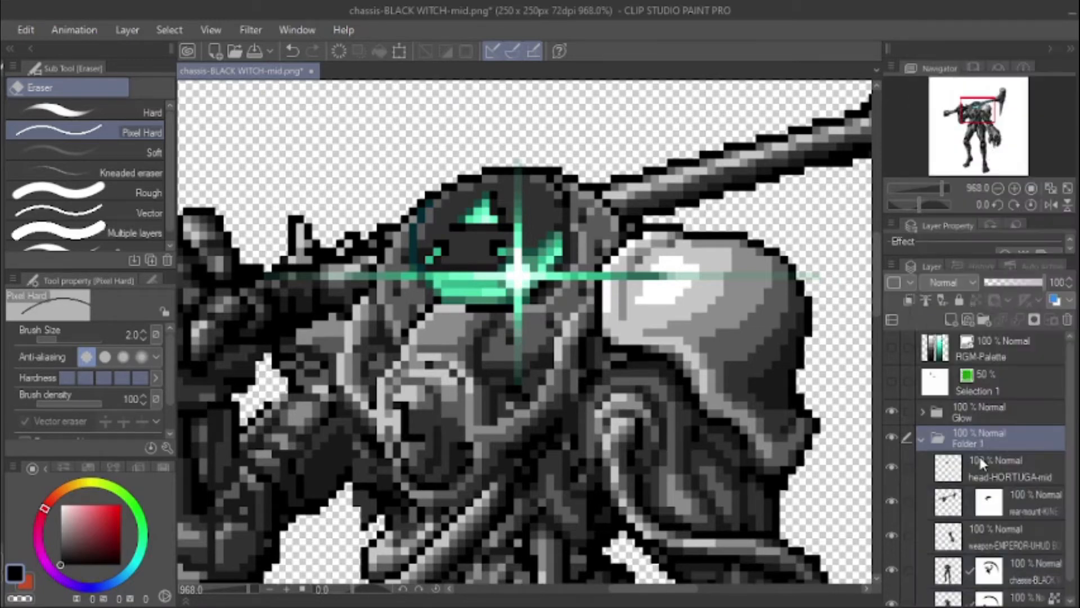
Step: Rename the new layer folder holding the mech's body layers Everything and collapse it
{"action": "double_click", "coordinate": [967, 444]}
{"action": "left_click", "coordinate": [918, 439]}
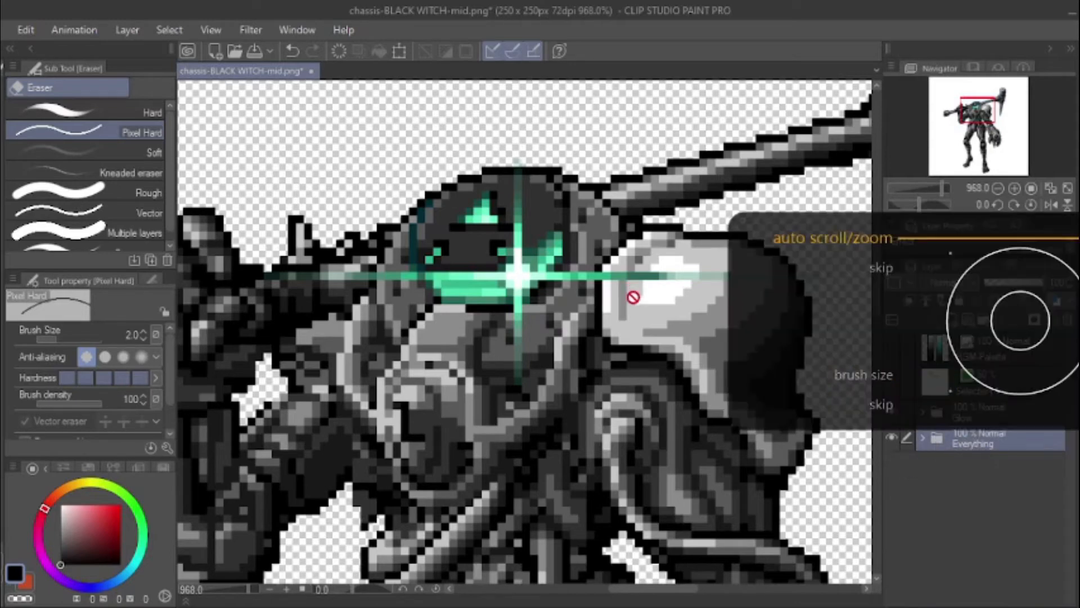
{"action": "scroll", "coordinate": [633, 300], "scroll_direction": "down", "scroll_amount": 5}
{"action": "scroll", "coordinate": [632, 308], "scroll_direction": "down", "scroll_amount": 1}
{"action": "left_click_drag", "start_coordinate": [686, 402], "coordinate": [622, 301]}
{"action": "scroll", "coordinate": [719, 365], "scroll_direction": "down", "scroll_amount": 1}
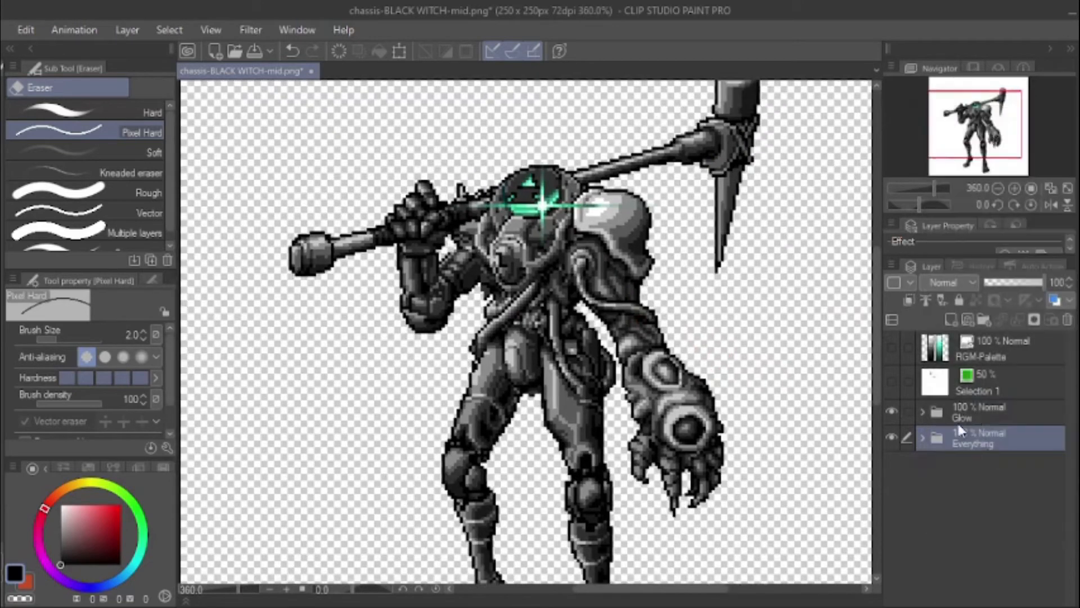
Step: Create a new layer folder directly above the Glow folder and name it Maps
{"action": "left_click", "coordinate": [953, 414]}
{"action": "left_click", "coordinate": [982, 320]}
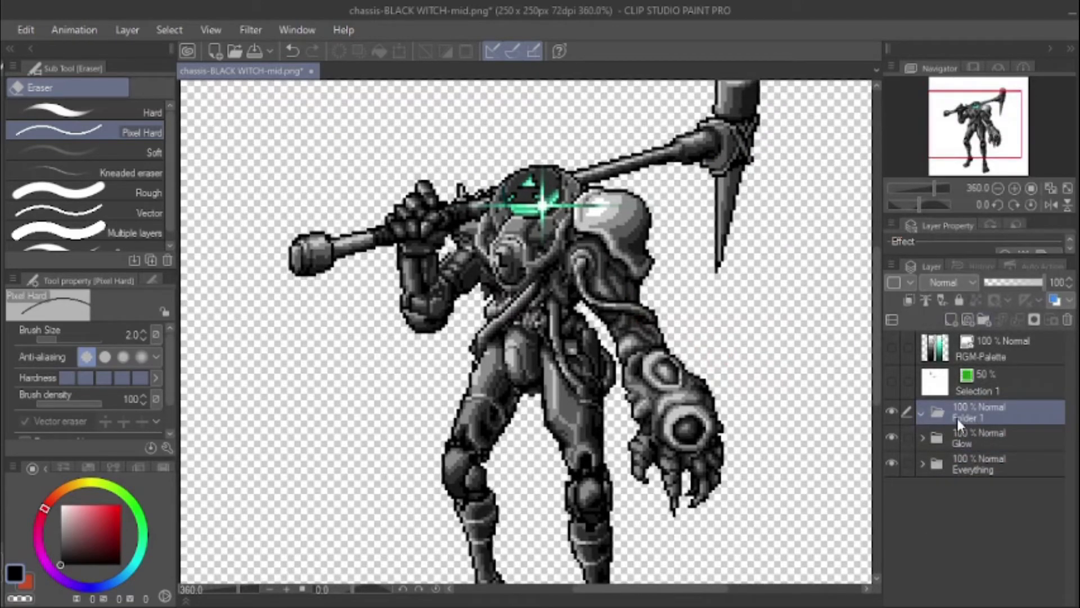
{"action": "double_click", "coordinate": [960, 417]}
{"action": "type", "text": "Maps"}
{"action": "key", "text": "Return"}
Step: Load the outline of the Everything folder's contents as a selection and make the Maps folder the active layer
{"action": "mouse_move", "coordinate": [965, 441]}
{"action": "left_mouse_down"}
{"action": "mouse_move", "coordinate": [967, 405]}
{"action": "mouse_move", "coordinate": [967, 444]}
{"action": "left_mouse_up"}
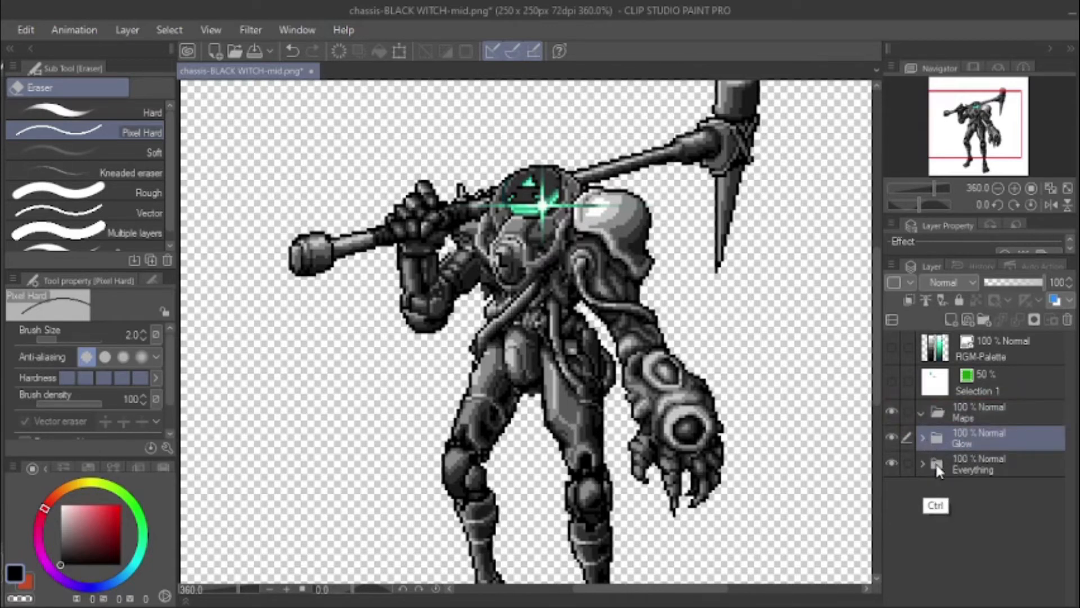
{"action": "left_click", "coordinate": [937, 463], "text": "ctrl"}
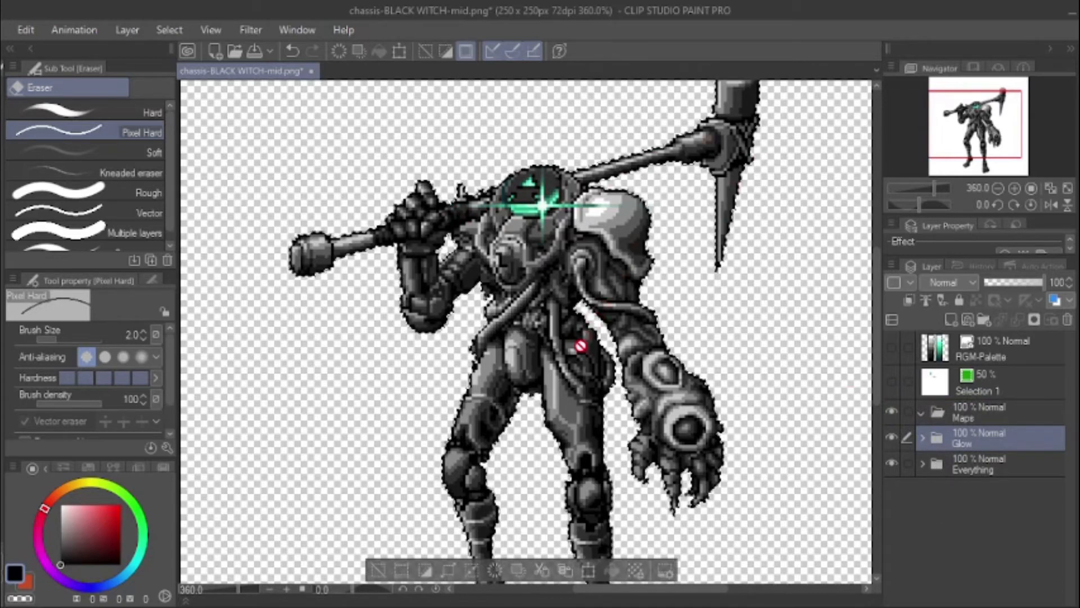
{"action": "left_click", "coordinate": [948, 418]}
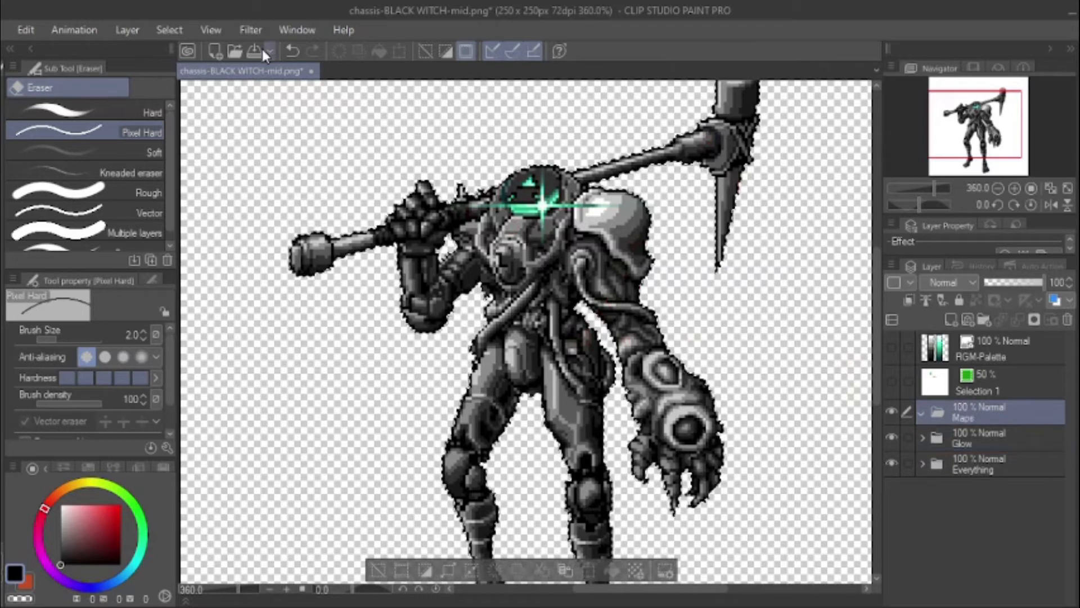
{"action": "left_click", "coordinate": [138, 34]}
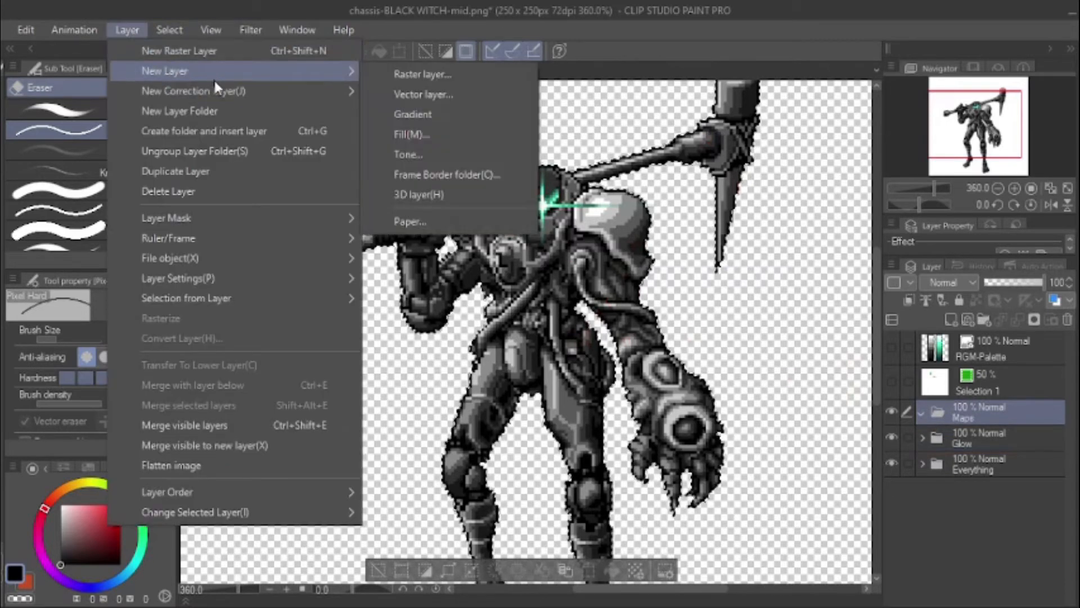
{"action": "mouse_move", "coordinate": [211, 96]}
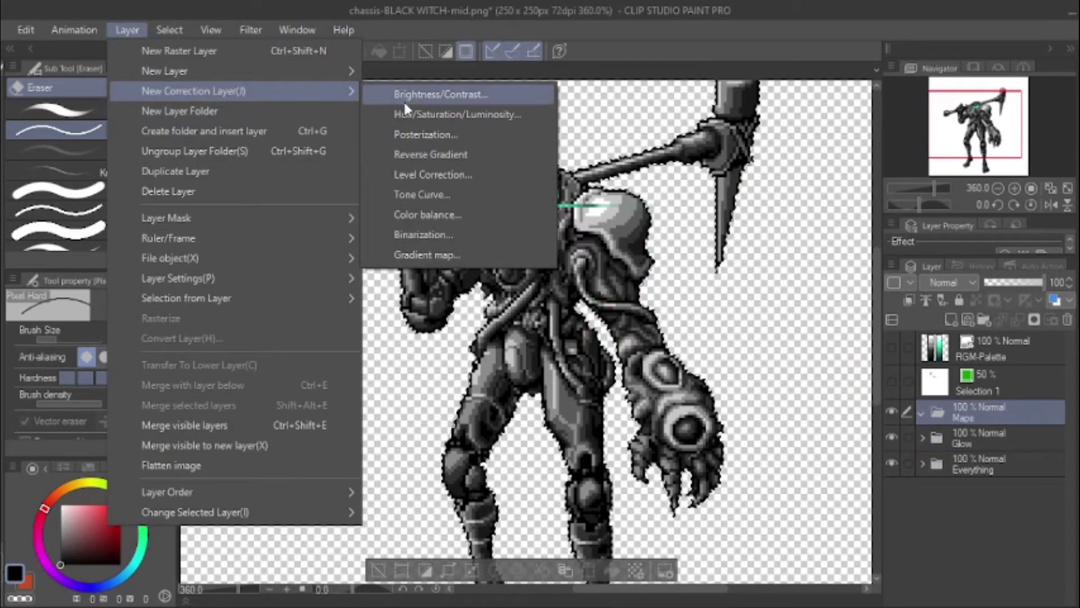
{"action": "left_click", "coordinate": [420, 255]}
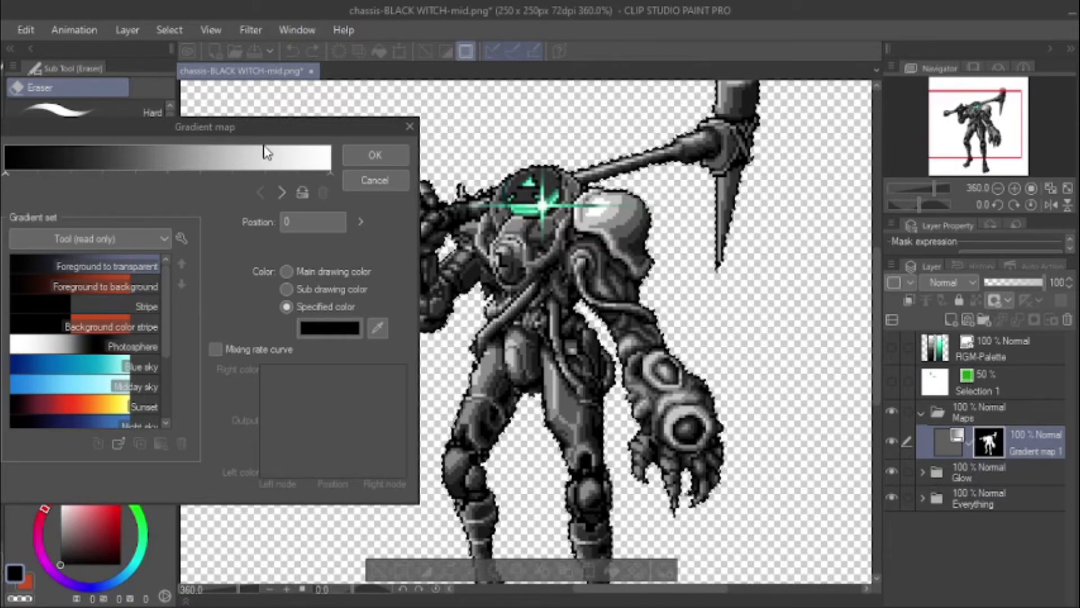
{"action": "left_click", "coordinate": [130, 237]}
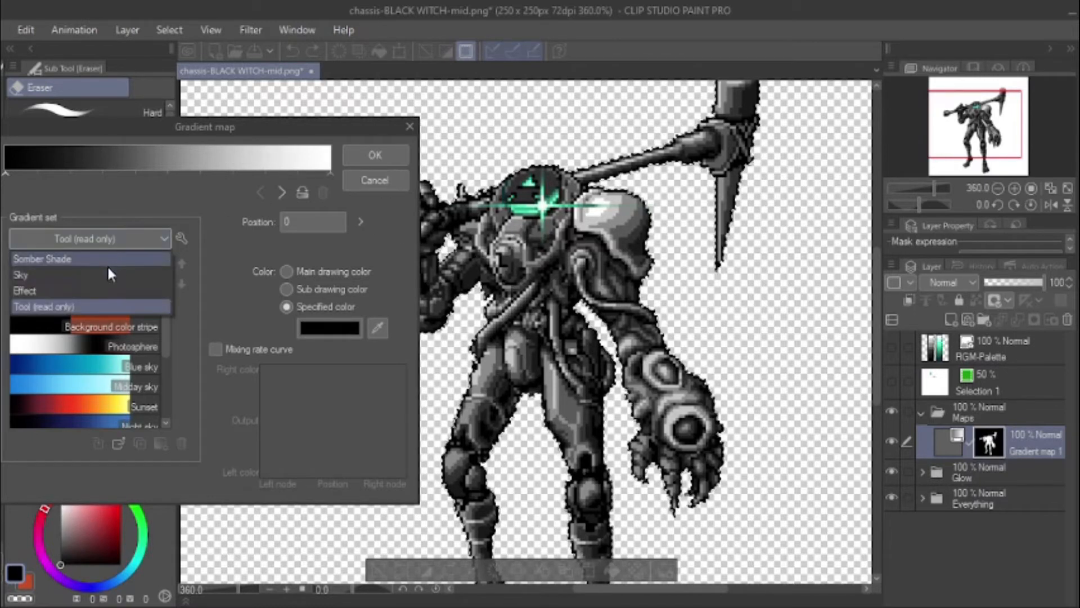
{"action": "left_click", "coordinate": [99, 290]}
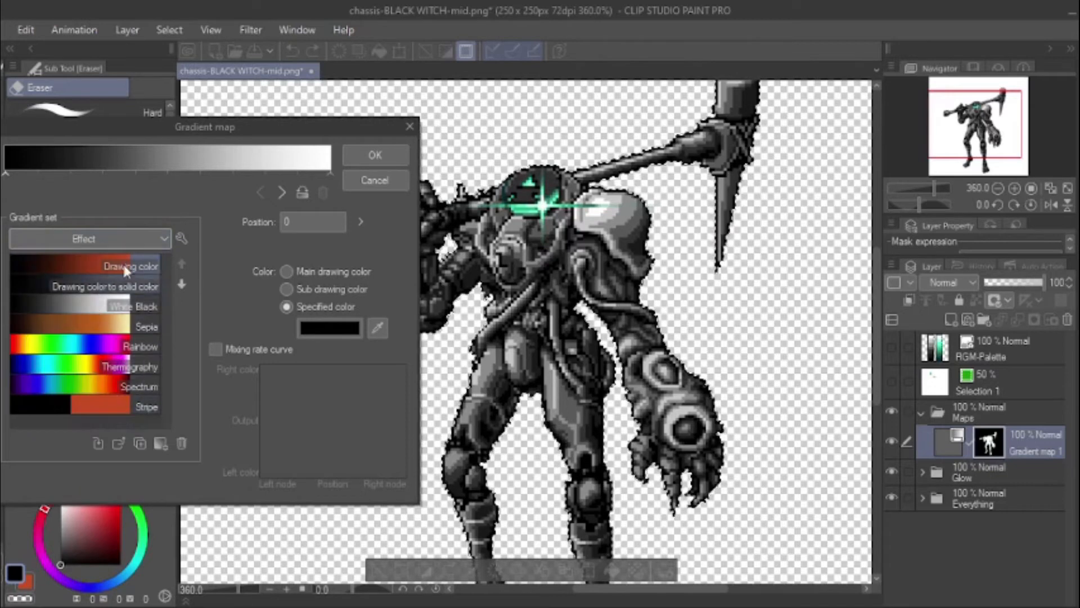
{"action": "left_click", "coordinate": [109, 328]}
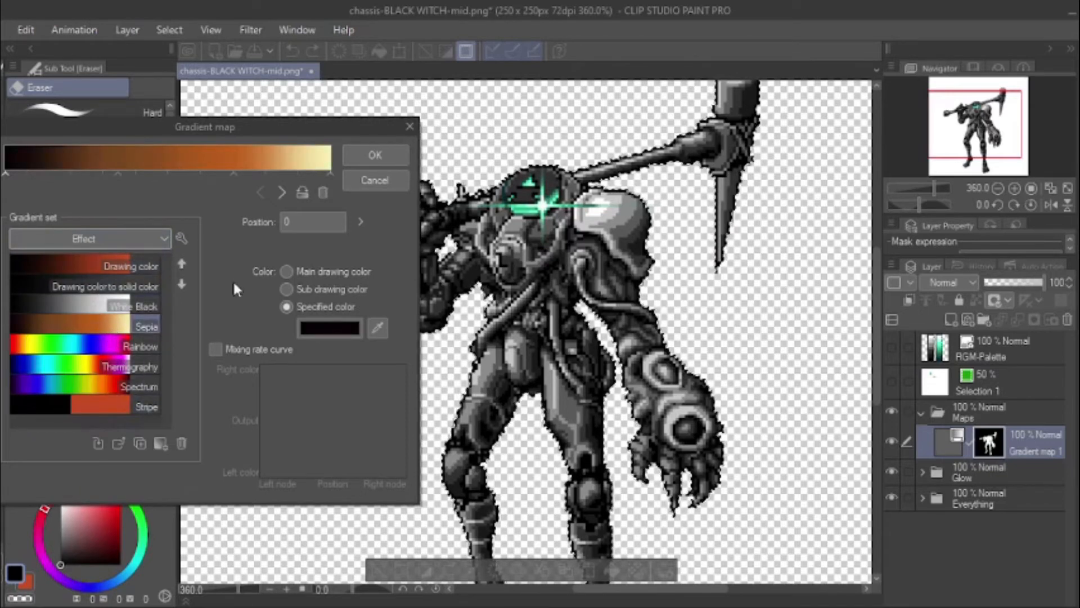
{"action": "left_click", "coordinate": [361, 183]}
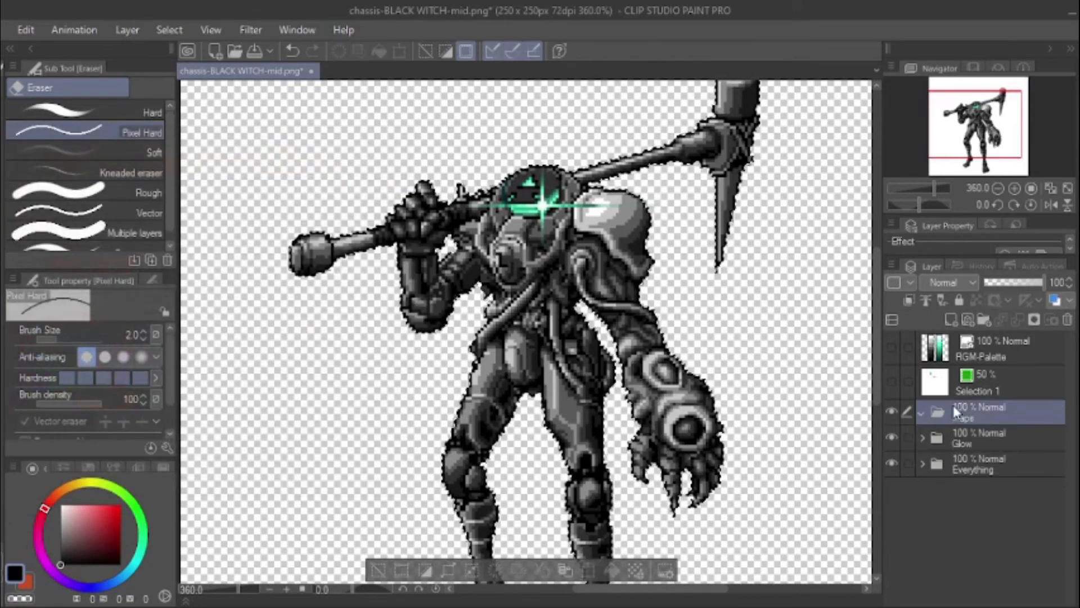
Step: Set the Maps folder's blending mode to Through
{"action": "left_click", "coordinate": [952, 287]}
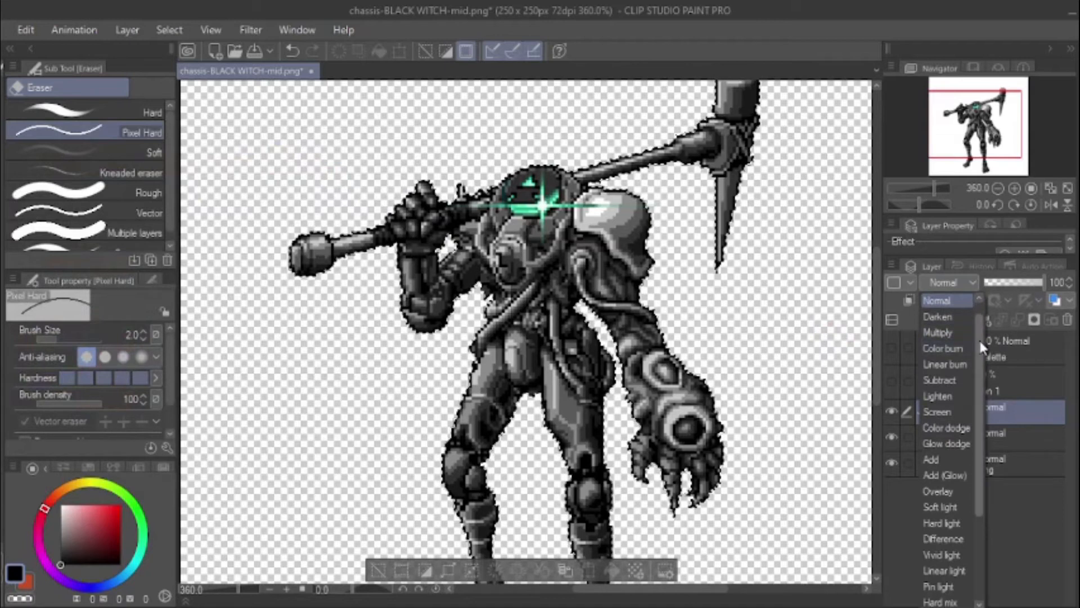
{"action": "left_click_drag", "start_coordinate": [979, 339], "coordinate": [979, 297]}
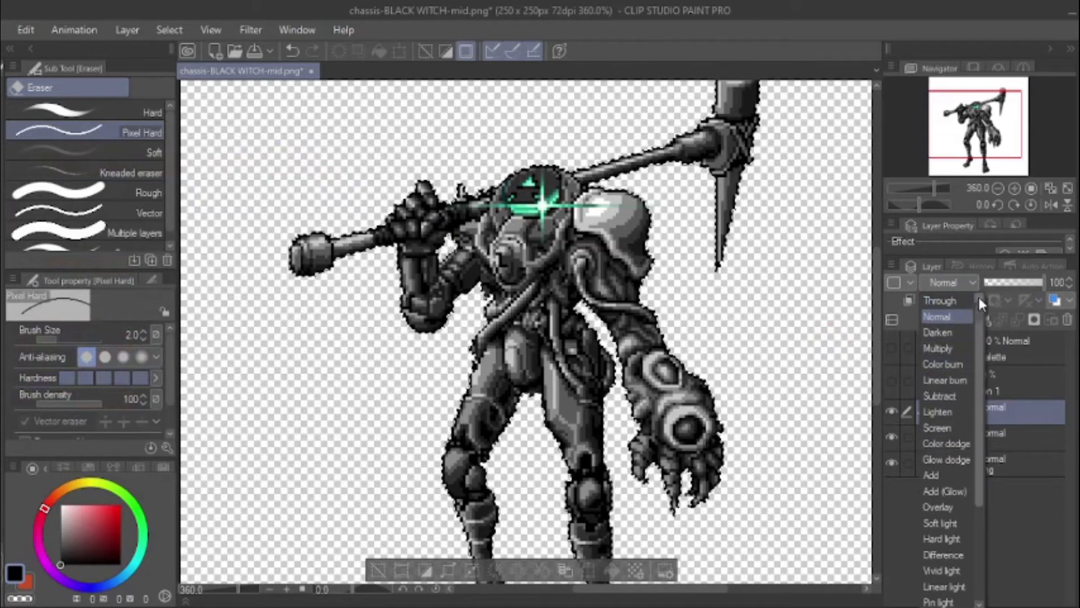
{"action": "left_click", "coordinate": [939, 301]}
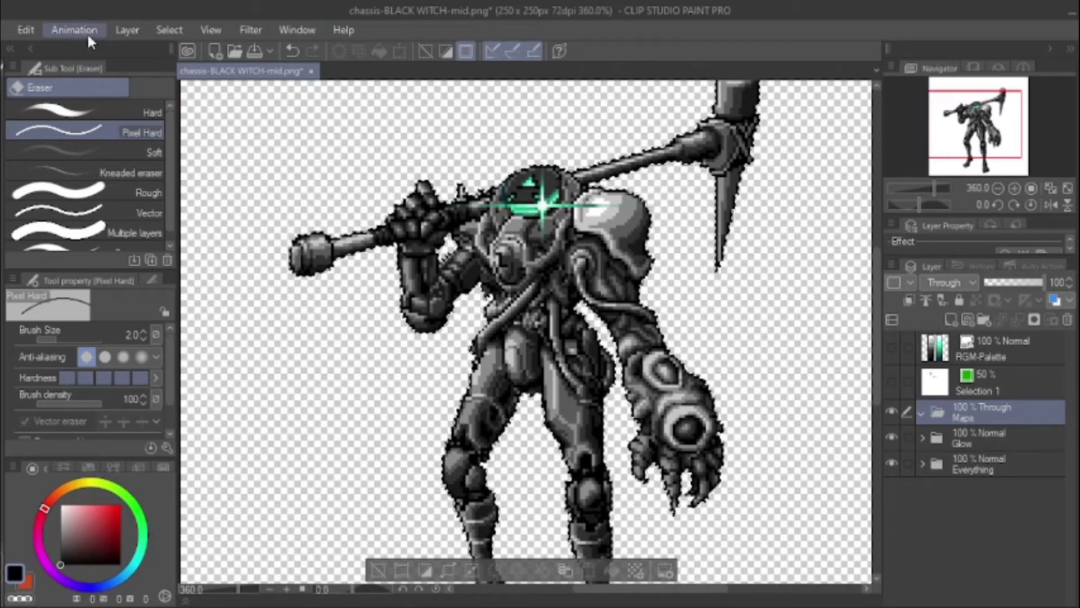
Step: Add a gradient map correction layer inside the Maps folder, masked by the mech selection
{"action": "left_click", "coordinate": [127, 35]}
{"action": "mouse_move", "coordinate": [297, 90]}
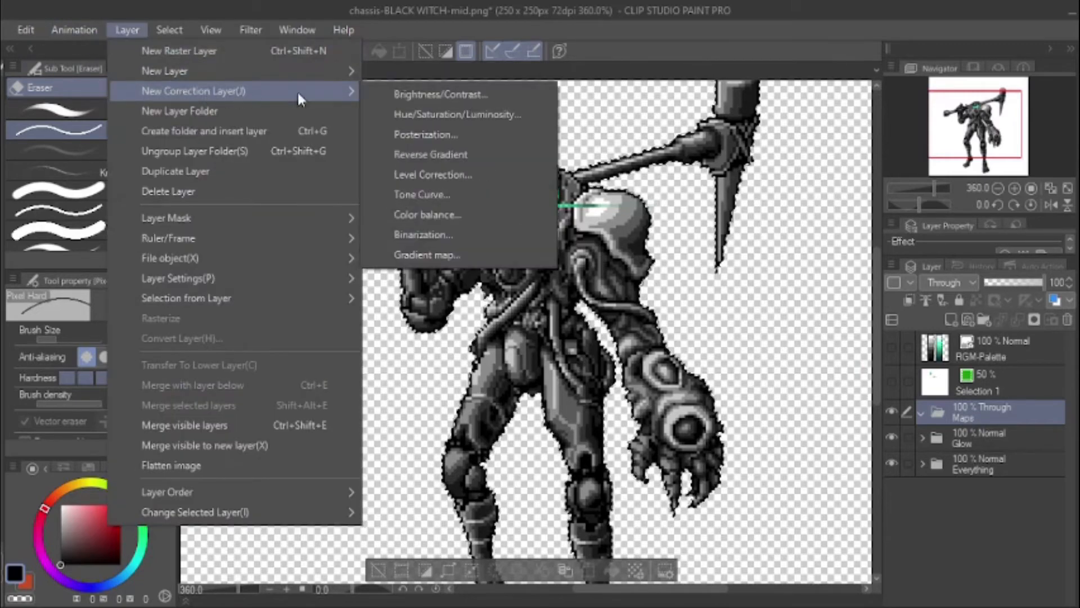
{"action": "left_click", "coordinate": [418, 253]}
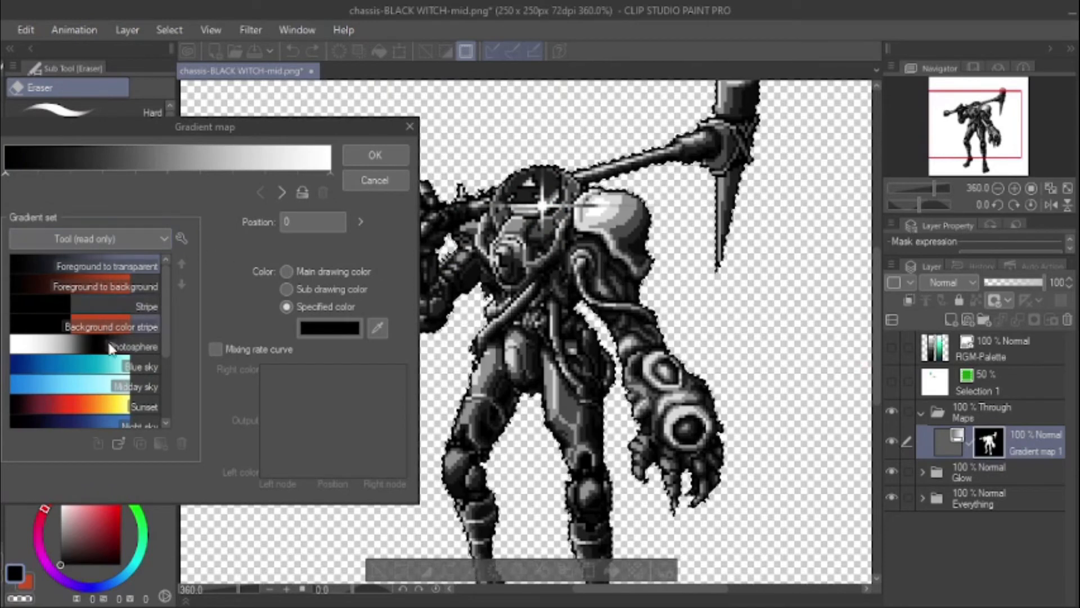
Step: Try the Blue sky, Night sky, Rainbow, Gold and RGM Cloaking presets on the mech's gradient map
{"action": "left_click", "coordinate": [113, 239]}
{"action": "left_click", "coordinate": [109, 304]}
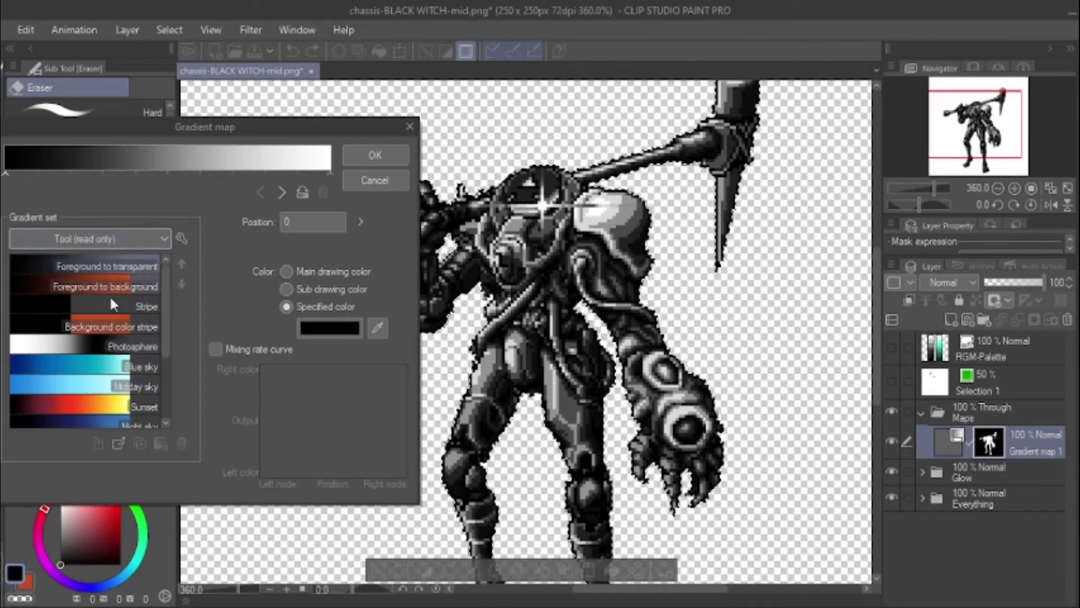
{"action": "left_click", "coordinate": [93, 369]}
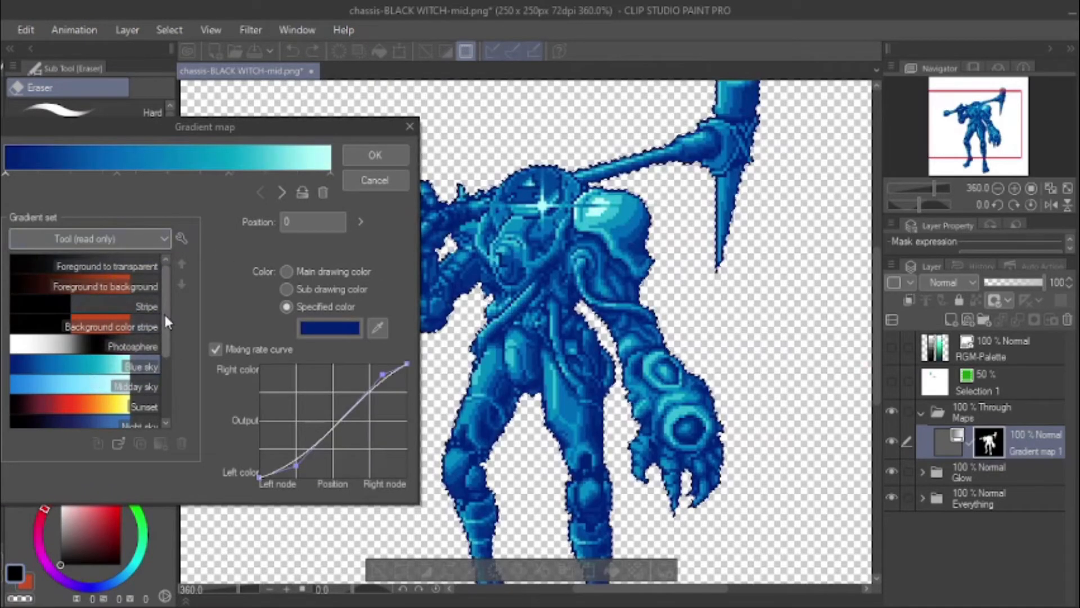
{"action": "left_click_drag", "start_coordinate": [164, 312], "coordinate": [164, 374]}
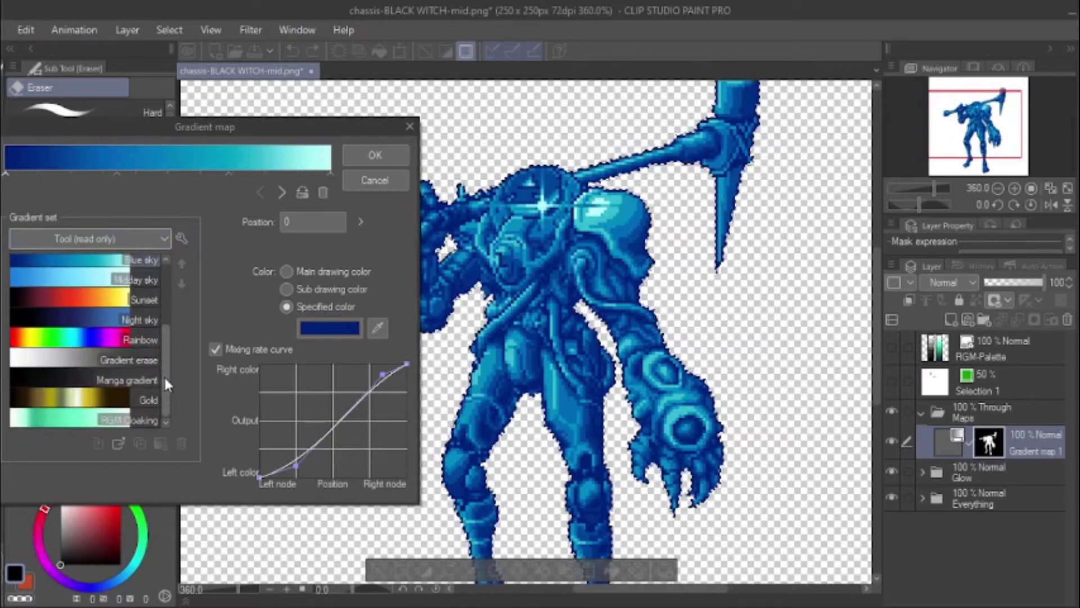
{"action": "left_click", "coordinate": [85, 318]}
{"action": "left_click", "coordinate": [82, 341]}
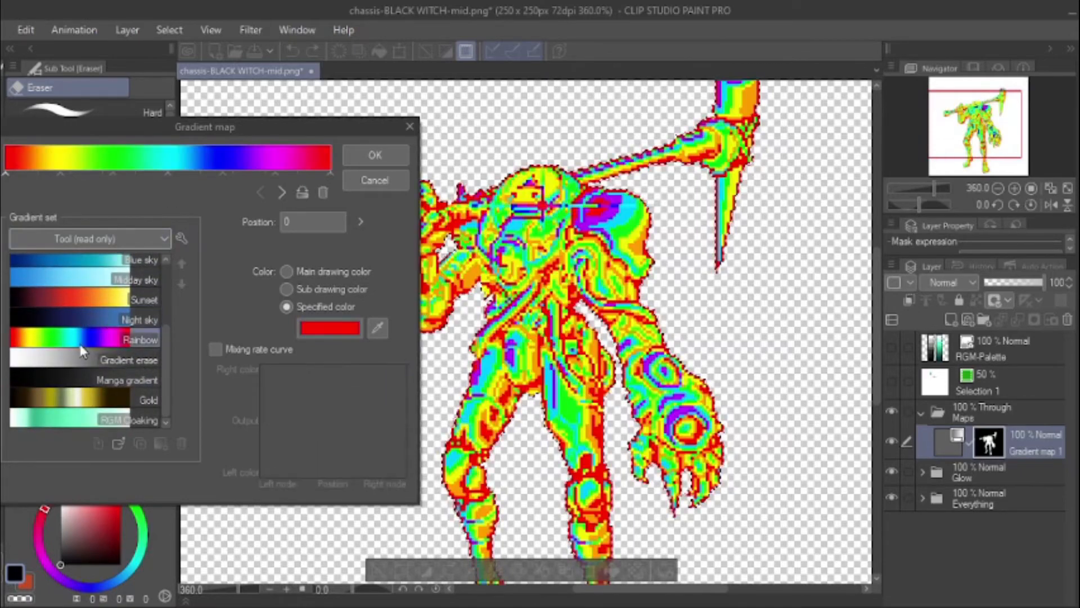
{"action": "left_click", "coordinate": [68, 404]}
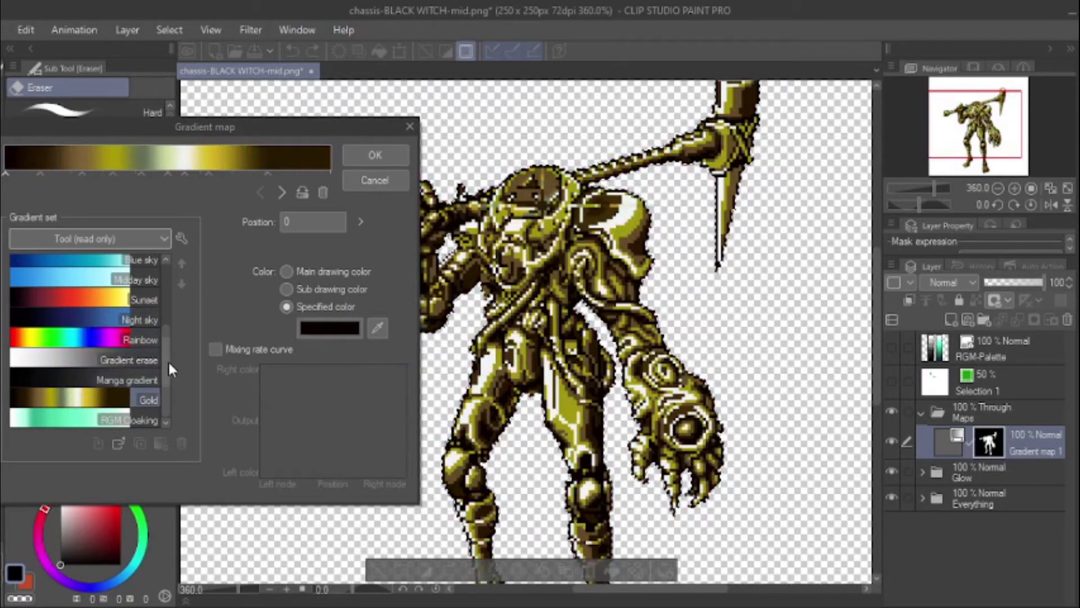
{"action": "left_click_drag", "start_coordinate": [163, 359], "coordinate": [154, 407]}
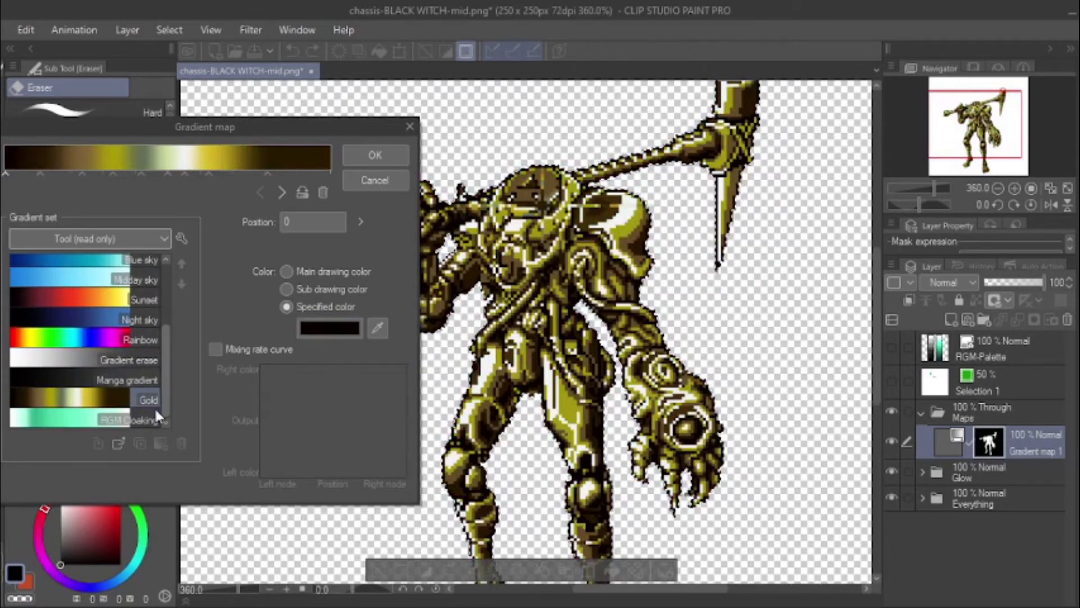
{"action": "left_click", "coordinate": [64, 419]}
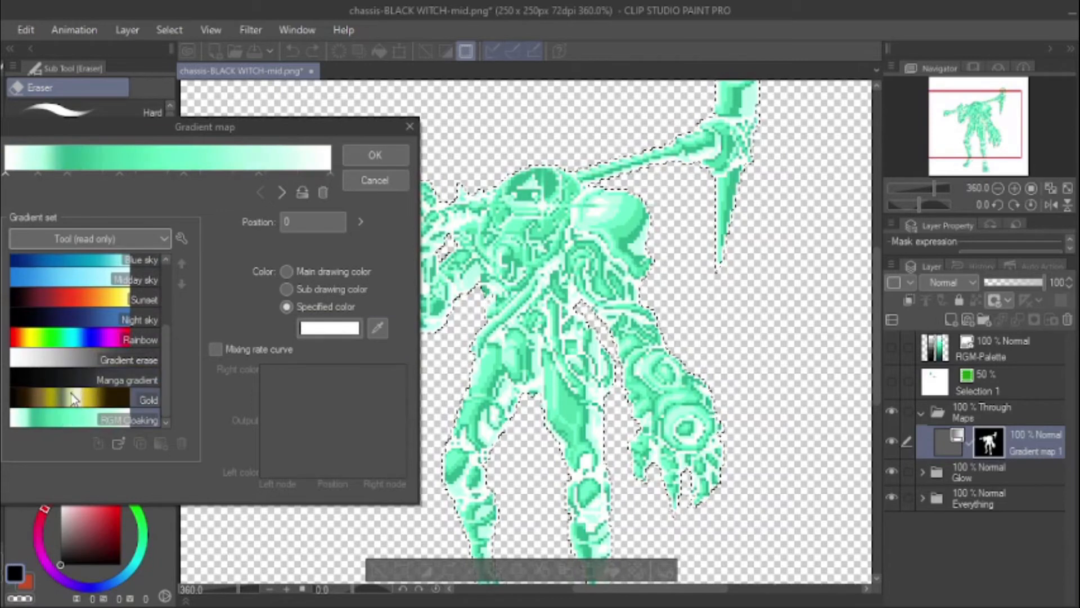
Step: Apply the Sepia preset from the Effect gradient set and set the color of its node at position 0 to black, 000000
{"action": "left_click", "coordinate": [151, 234]}
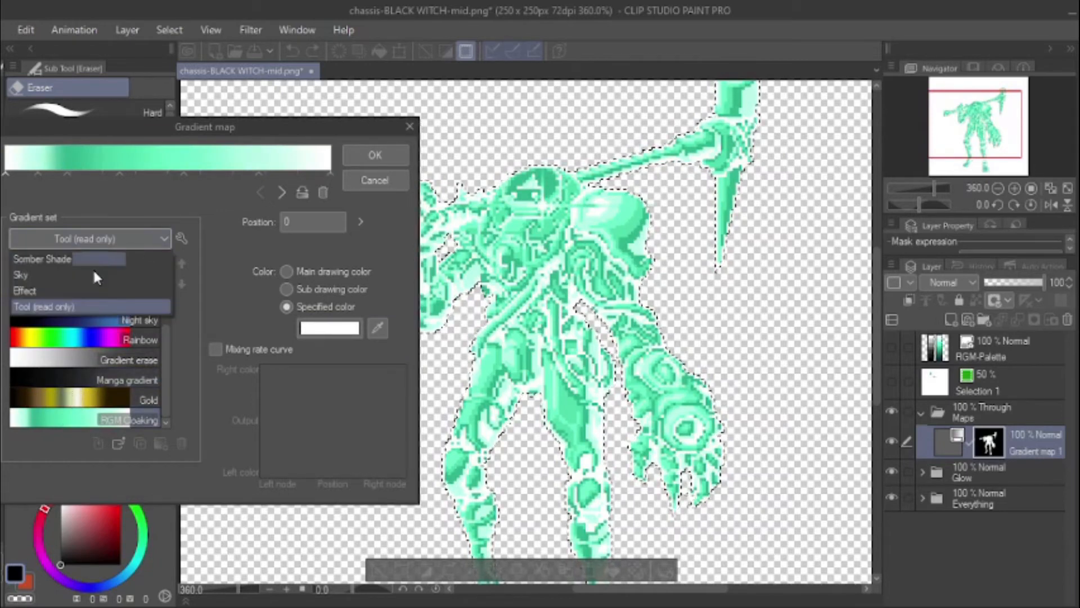
{"action": "left_click", "coordinate": [69, 287]}
{"action": "left_click", "coordinate": [100, 325]}
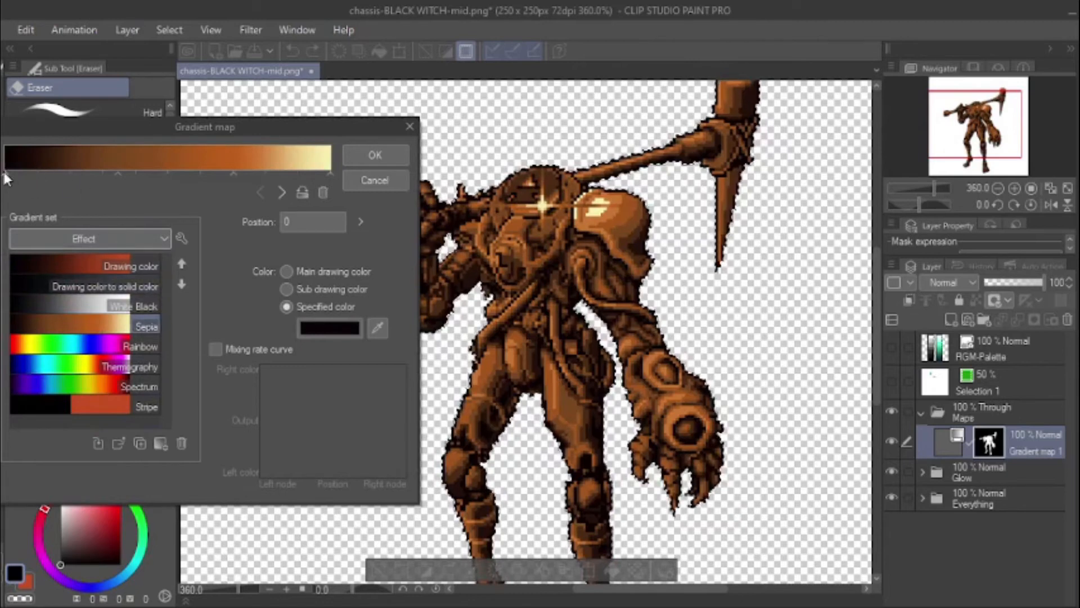
{"action": "left_click", "coordinate": [328, 326]}
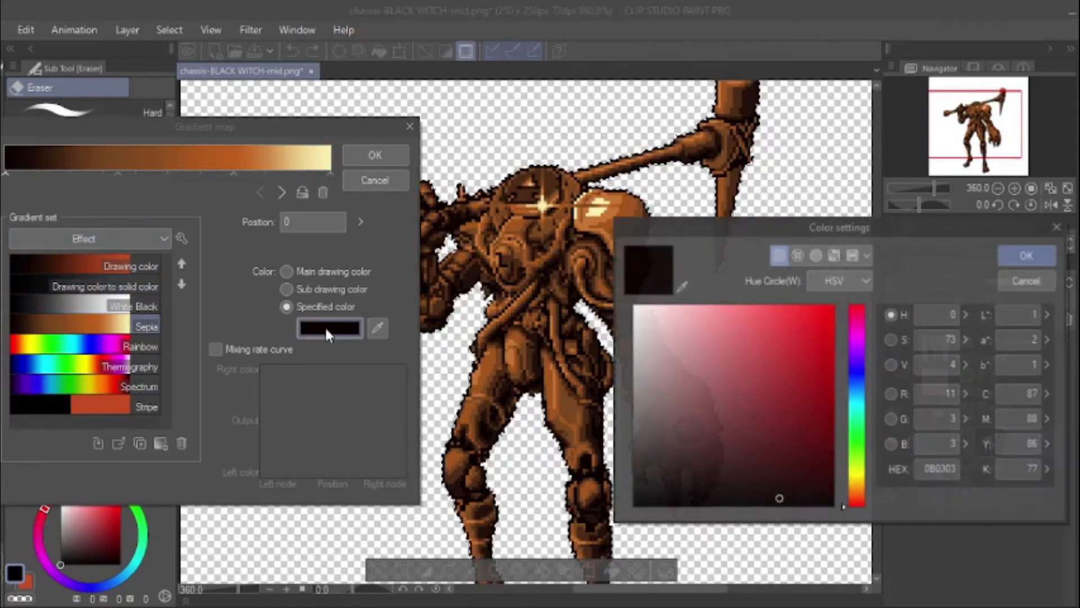
{"action": "left_click", "coordinate": [633, 504]}
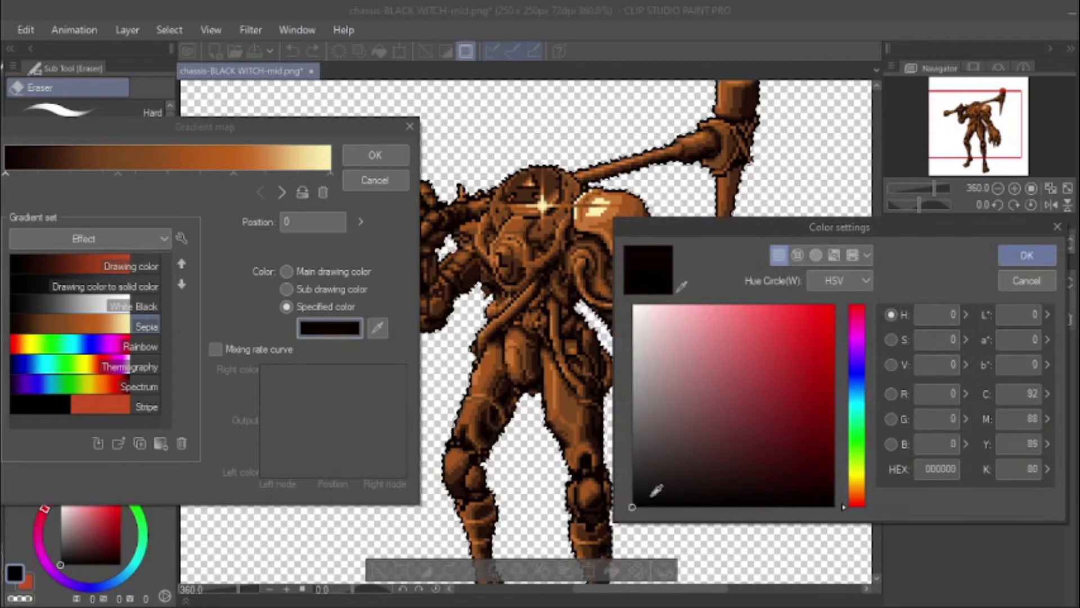
{"action": "left_click", "coordinate": [1026, 256]}
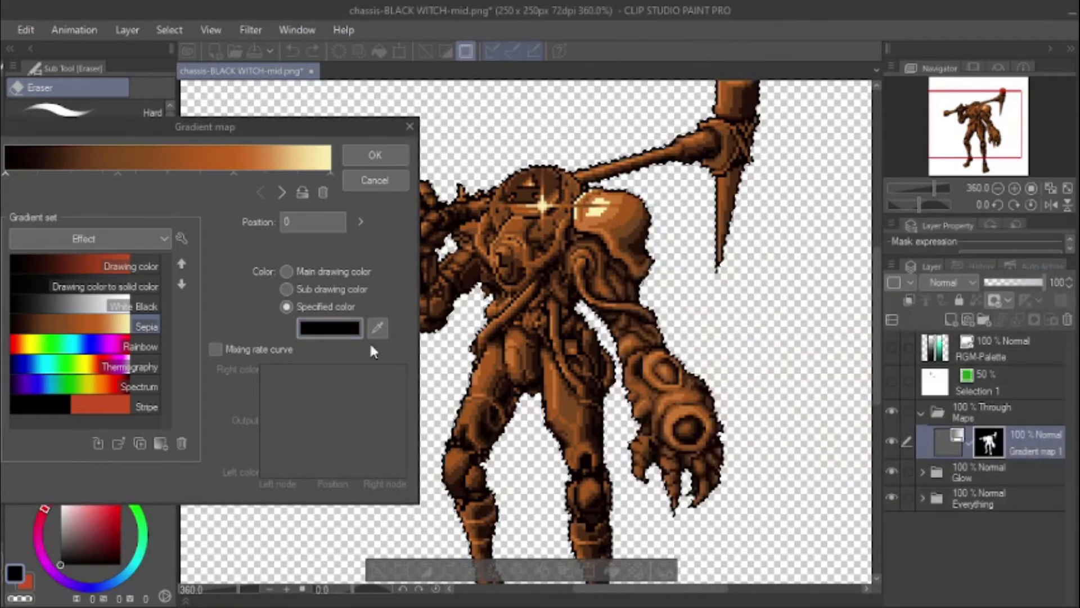
Step: Examine the color nodes of the Sepia gradient and the recolored mech behind the gradient map dialog
{"action": "left_click", "coordinate": [281, 193]}
{"action": "left_click", "coordinate": [281, 190]}
{"action": "left_click", "coordinate": [261, 193]}
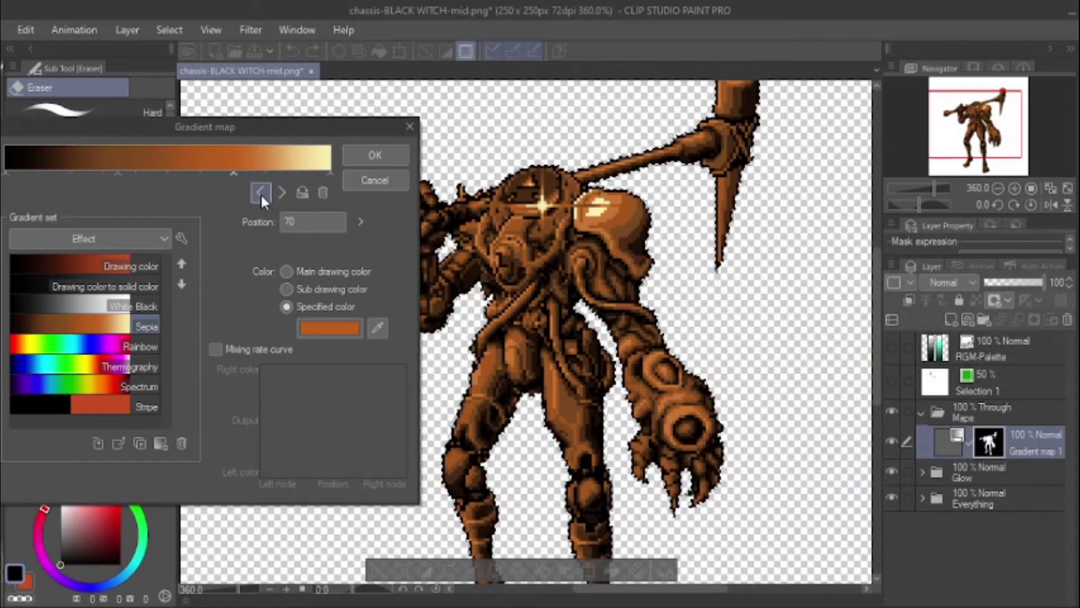
{"action": "left_click", "coordinate": [260, 194]}
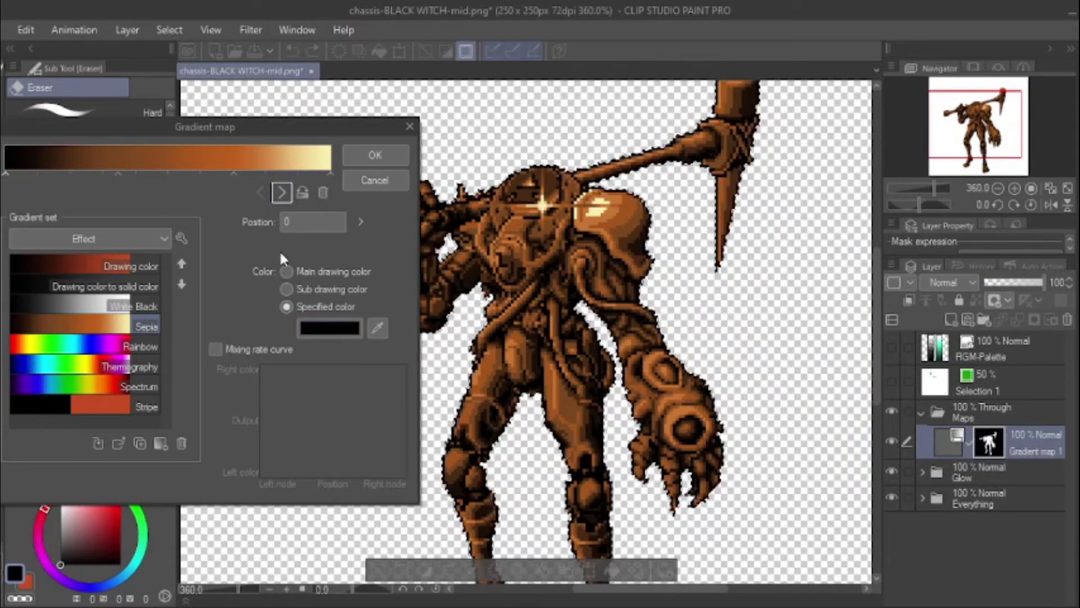
{"action": "left_click_drag", "start_coordinate": [315, 128], "coordinate": [510, 303]}
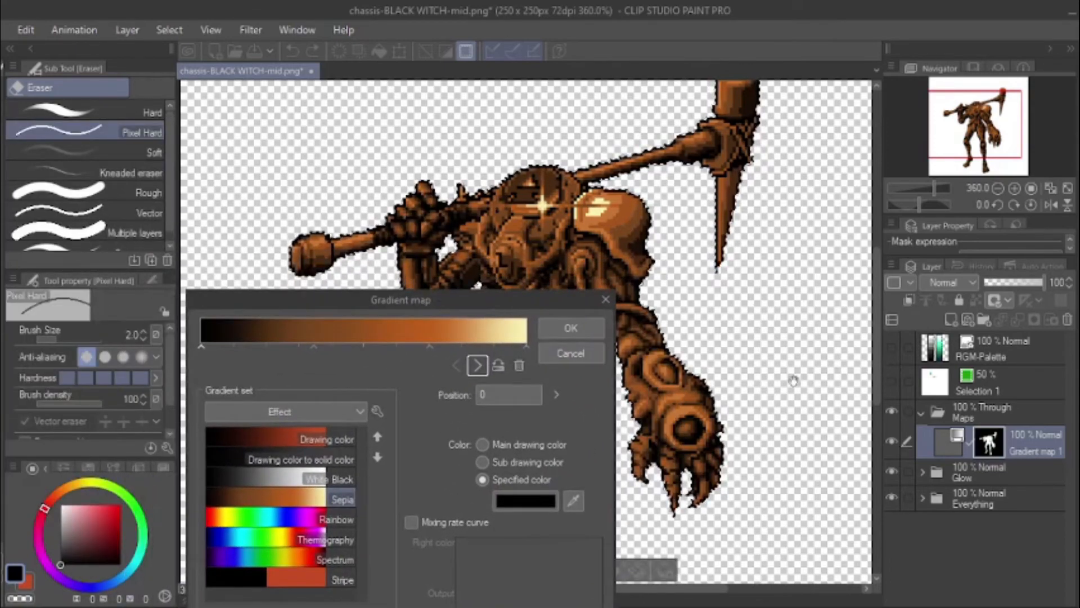
{"action": "left_click_drag", "start_coordinate": [433, 300], "coordinate": [973, 305]}
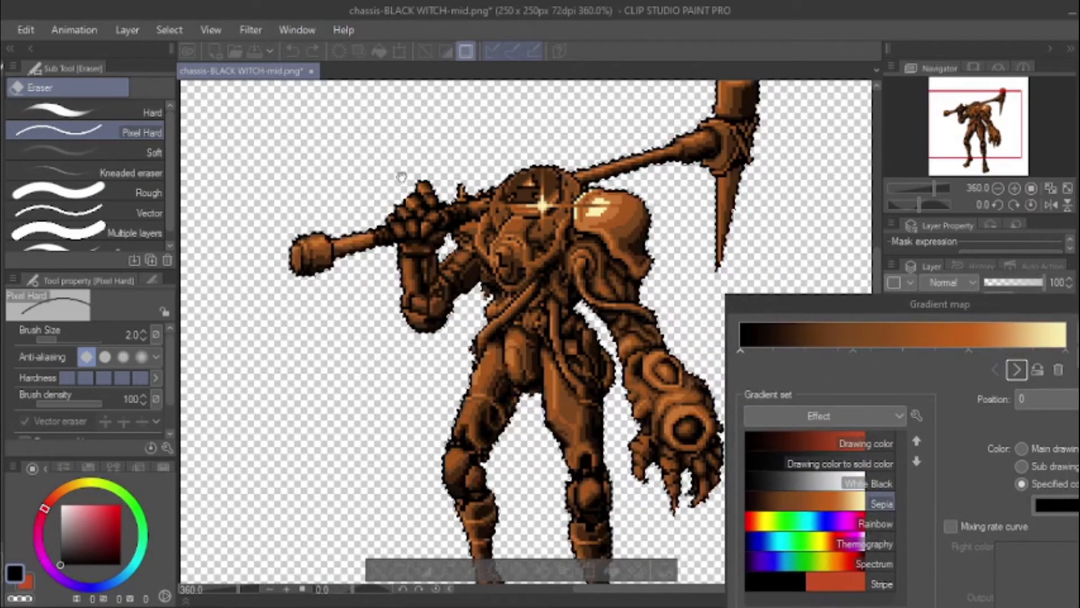
{"action": "left_click_drag", "start_coordinate": [839, 302], "coordinate": [440, 233]}
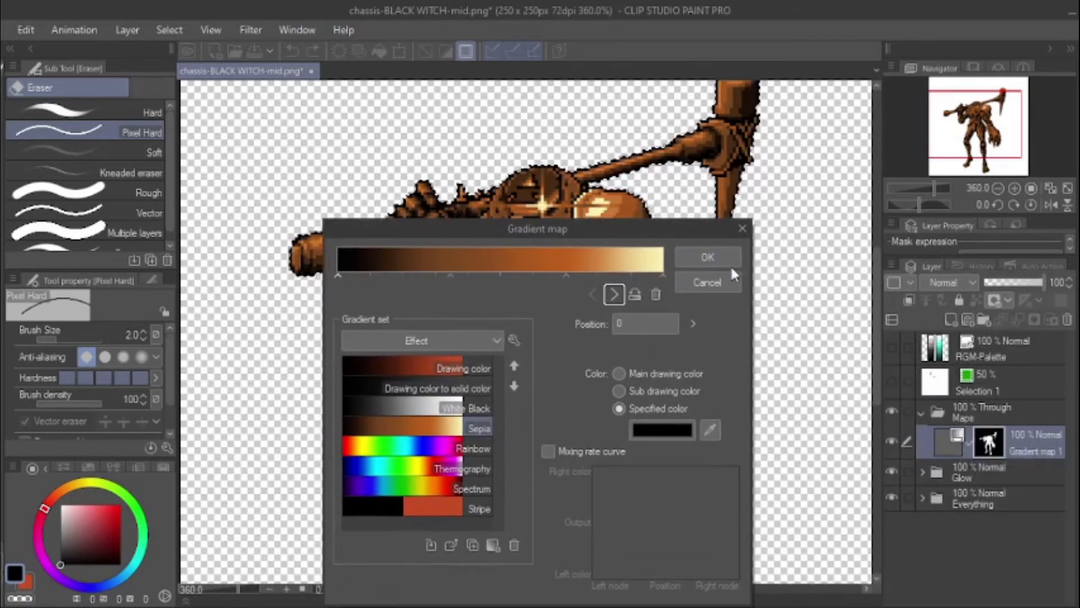
Step: Confirm the gradient map, show the RGM-Palette layer and move its swatches to the empty area beside the mech's legs
{"action": "left_click", "coordinate": [714, 255]}
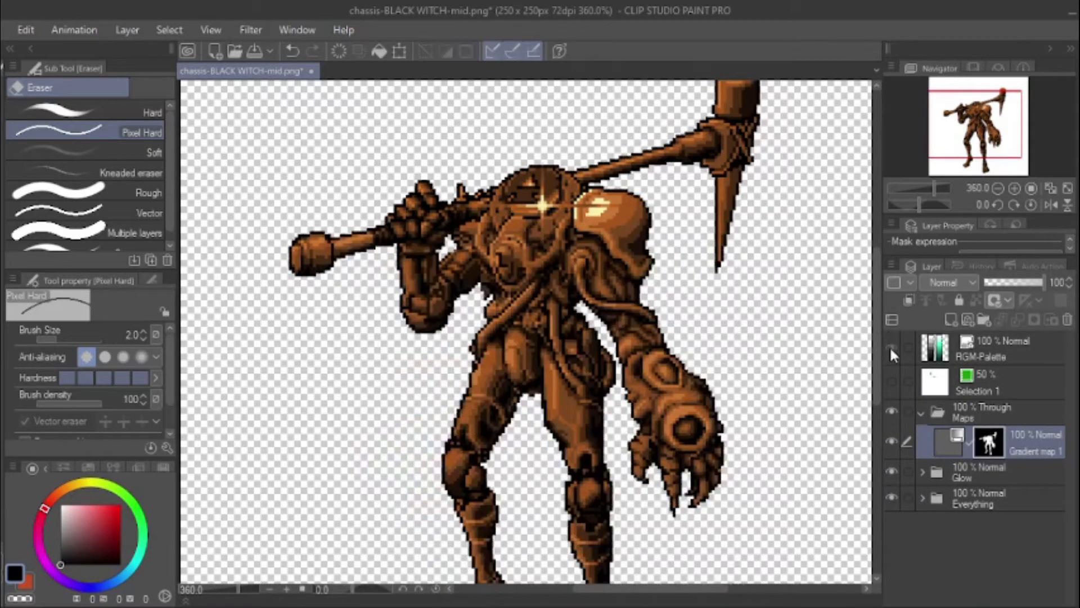
{"action": "left_click", "coordinate": [891, 346]}
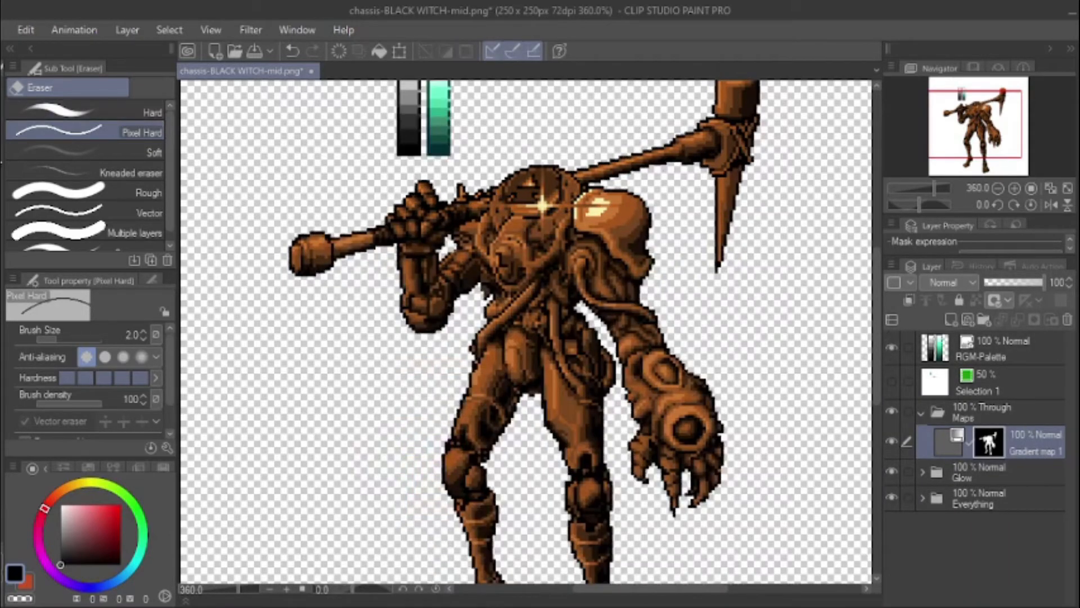
{"action": "left_click", "coordinate": [2, 134]}
{"action": "mouse_move", "coordinate": [394, 138]}
{"action": "left_mouse_down"}
{"action": "mouse_move", "coordinate": [253, 200]}
{"action": "mouse_move", "coordinate": [288, 194]}
{"action": "left_mouse_up"}
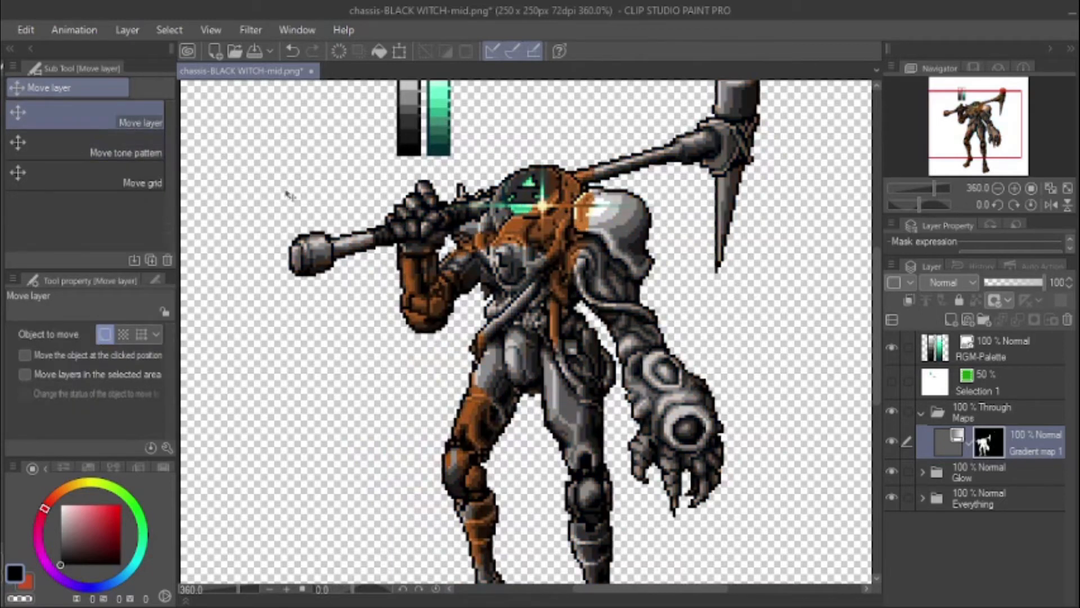
{"action": "key", "text": "ctrl+z"}
{"action": "left_click", "coordinate": [931, 349]}
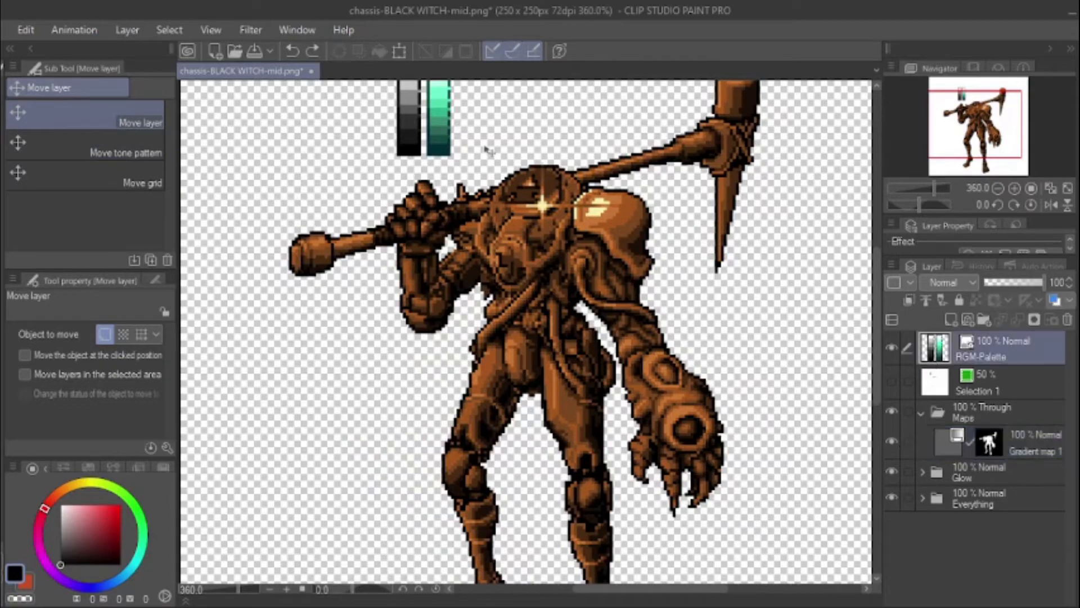
{"action": "left_click_drag", "start_coordinate": [406, 113], "coordinate": [258, 406]}
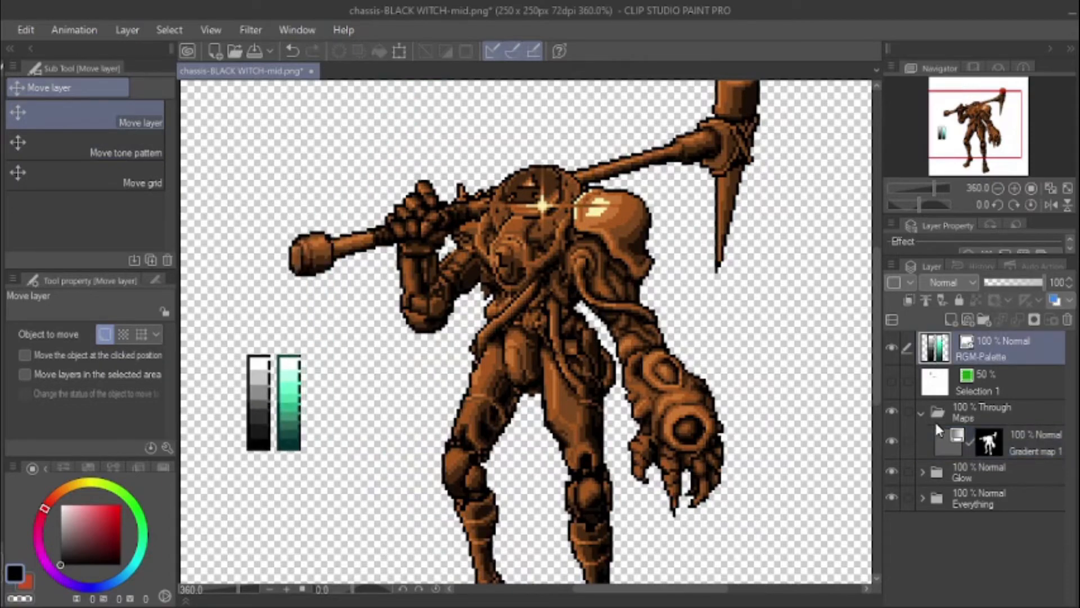
Step: Reopen the settings of the gradient map layer in the Maps folder and place the dialog clear of the mech
{"action": "double_click", "coordinate": [945, 445]}
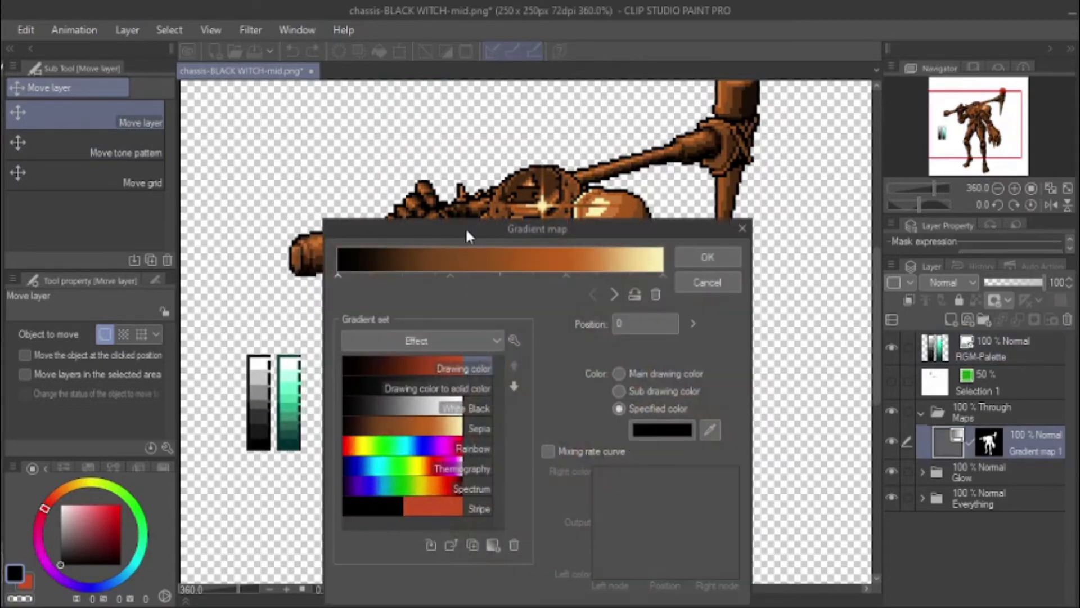
{"action": "left_click_drag", "start_coordinate": [464, 227], "coordinate": [834, 223]}
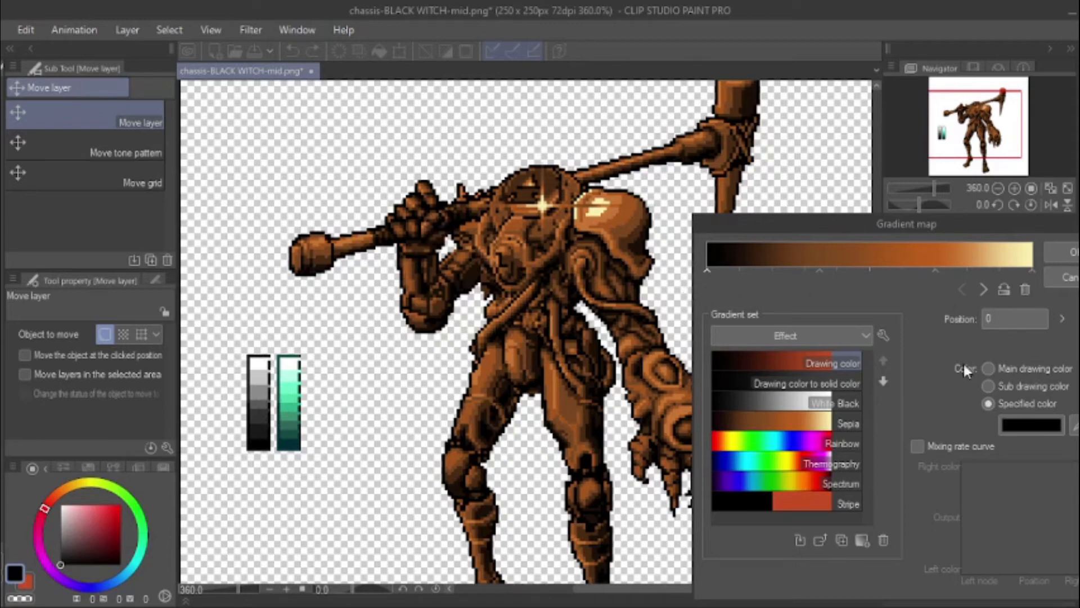
{"action": "left_click", "coordinate": [818, 271]}
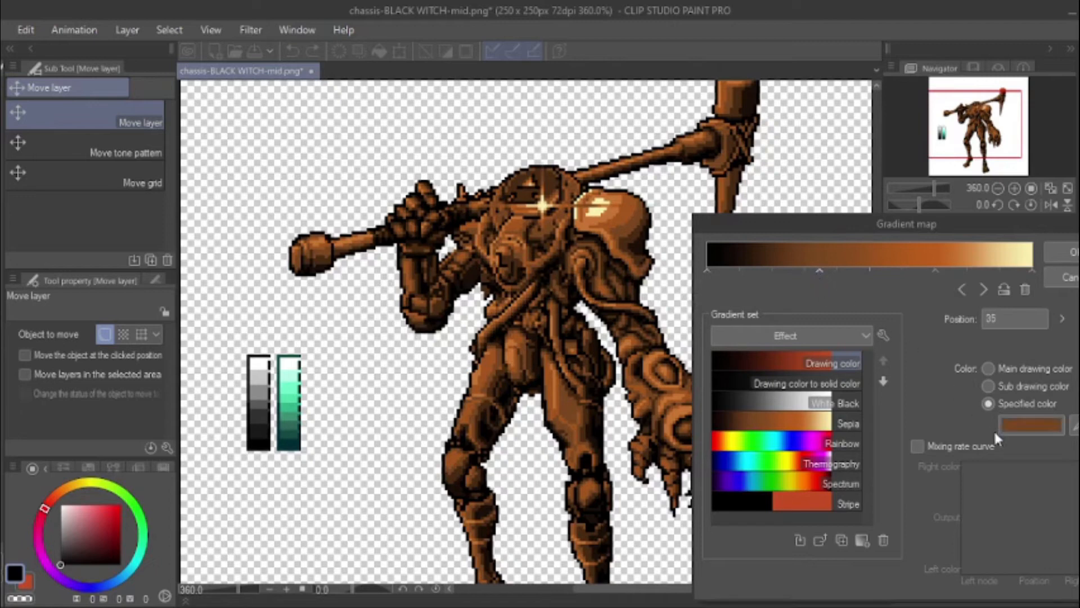
{"action": "left_click", "coordinate": [1013, 424]}
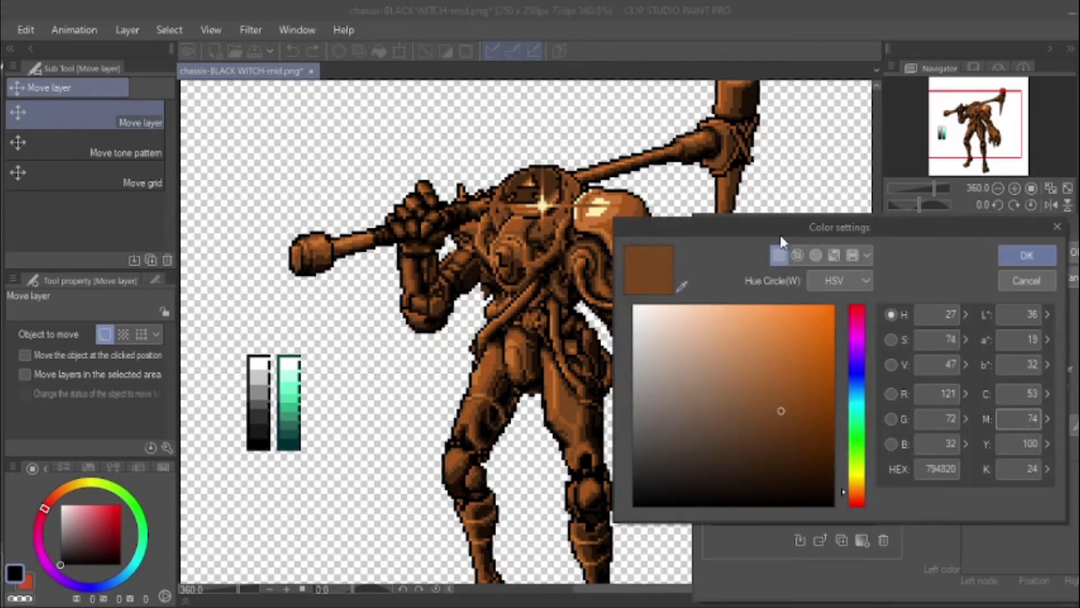
{"action": "left_click_drag", "start_coordinate": [779, 231], "coordinate": [663, 274]}
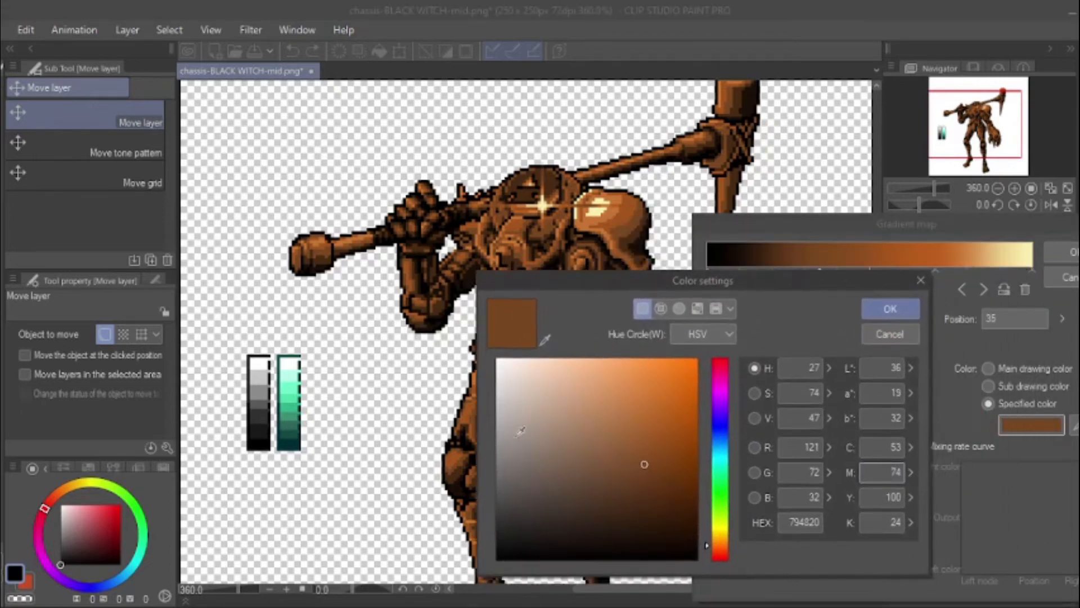
{"action": "left_click_drag", "start_coordinate": [509, 467], "coordinate": [493, 600]}
{"action": "mouse_move", "coordinate": [493, 510]}
{"action": "left_mouse_down"}
{"action": "mouse_move", "coordinate": [495, 363]}
{"action": "mouse_move", "coordinate": [494, 478]}
{"action": "mouse_move", "coordinate": [552, 491]}
{"action": "mouse_move", "coordinate": [697, 493]}
{"action": "mouse_move", "coordinate": [522, 488]}
{"action": "left_mouse_up"}
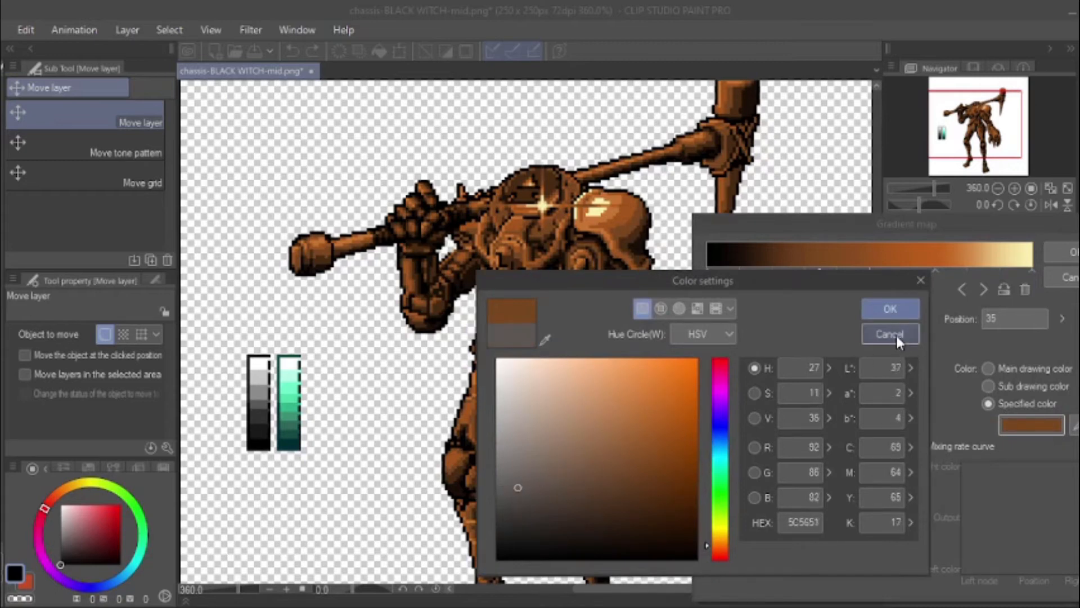
{"action": "left_click", "coordinate": [892, 334]}
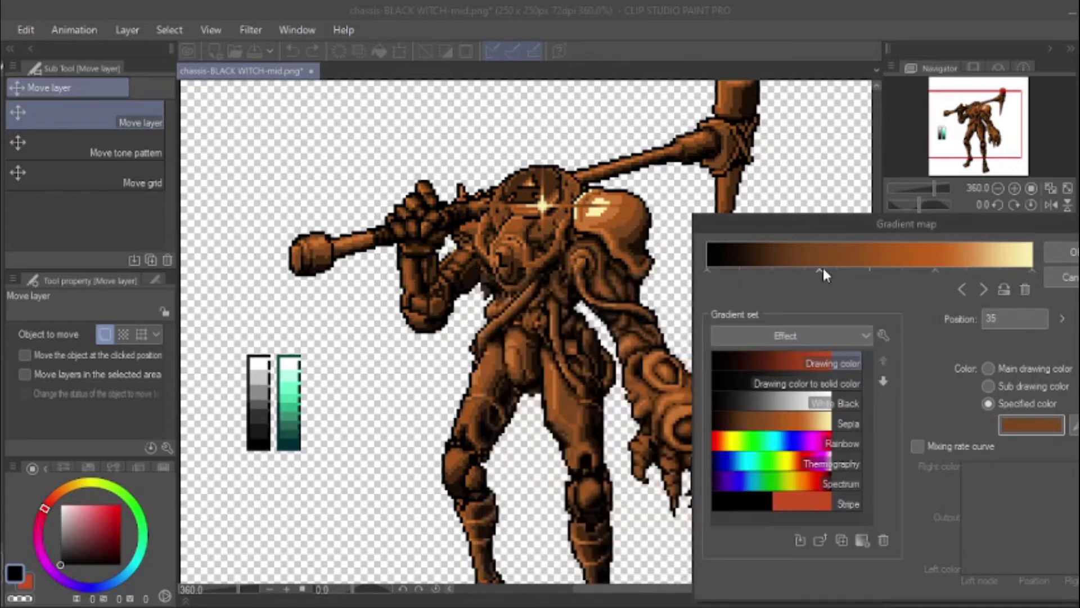
Step: Add a node at position 16 on the gradient and set its color to light peach, F5BB8B
{"action": "left_click", "coordinate": [760, 271]}
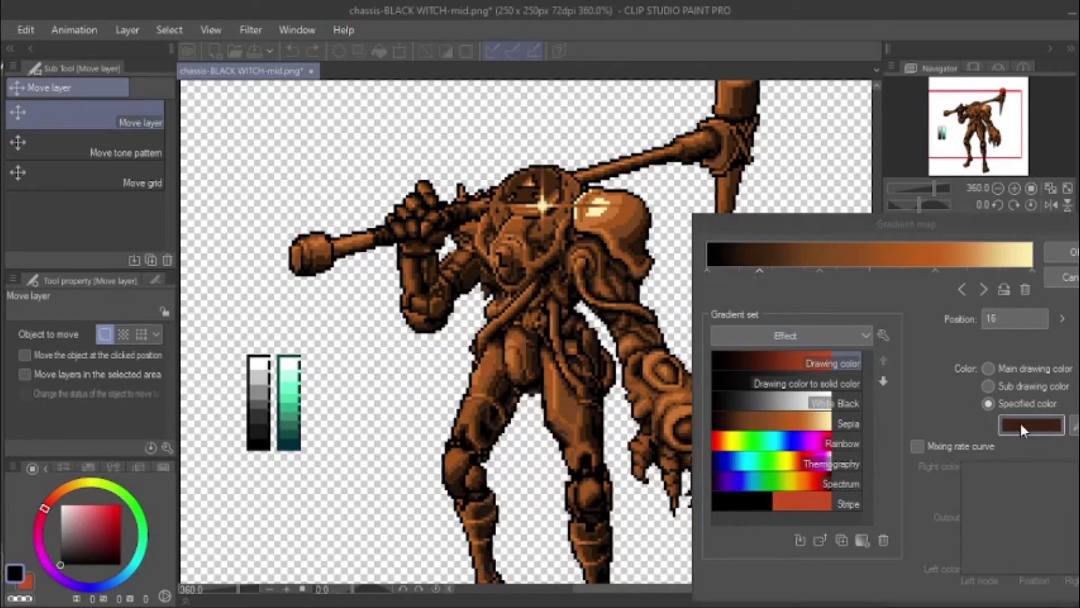
{"action": "left_click", "coordinate": [1021, 423]}
{"action": "mouse_move", "coordinate": [585, 394]}
{"action": "left_mouse_down"}
{"action": "mouse_move", "coordinate": [550, 361]}
{"action": "mouse_move", "coordinate": [615, 353]}
{"action": "left_mouse_up"}
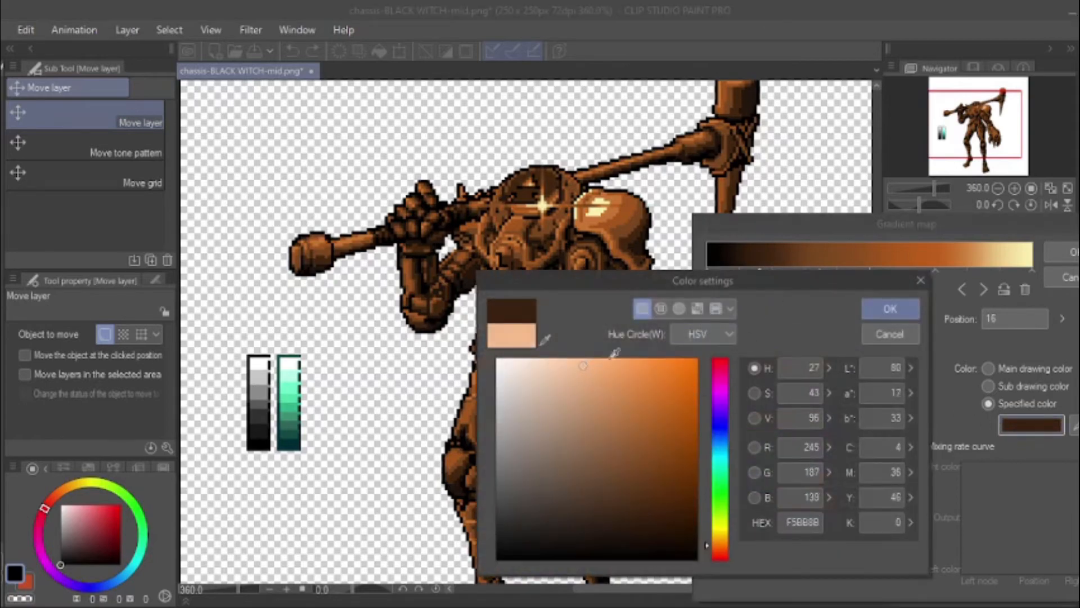
{"action": "left_click", "coordinate": [892, 312]}
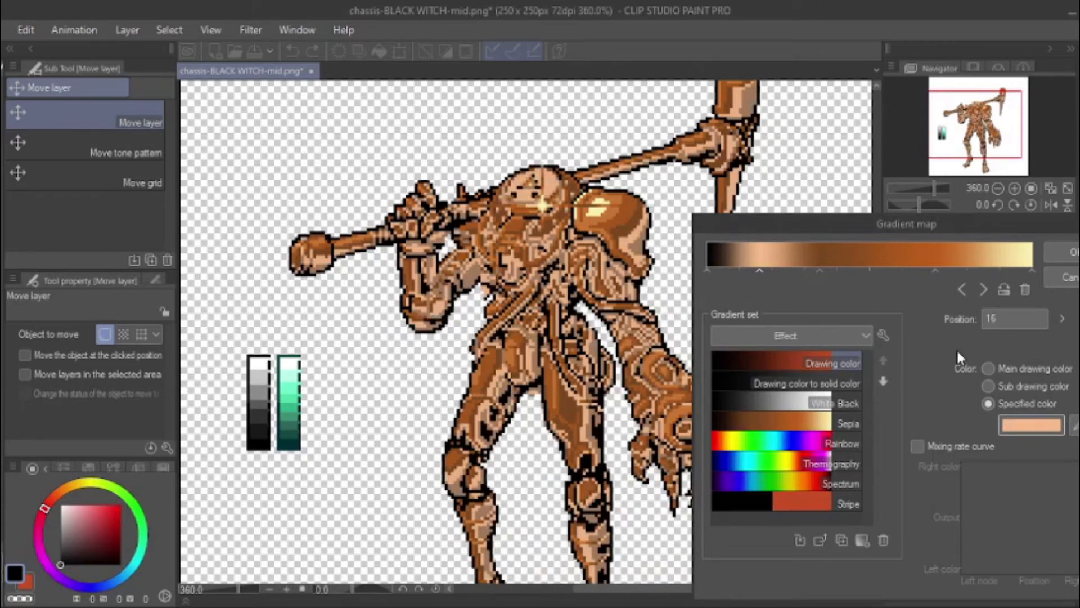
Step: Reposition the gradient nodes: peach to position 49, orange to position 73 and brown to position 31
{"action": "left_click_drag", "start_coordinate": [758, 269], "coordinate": [866, 280]}
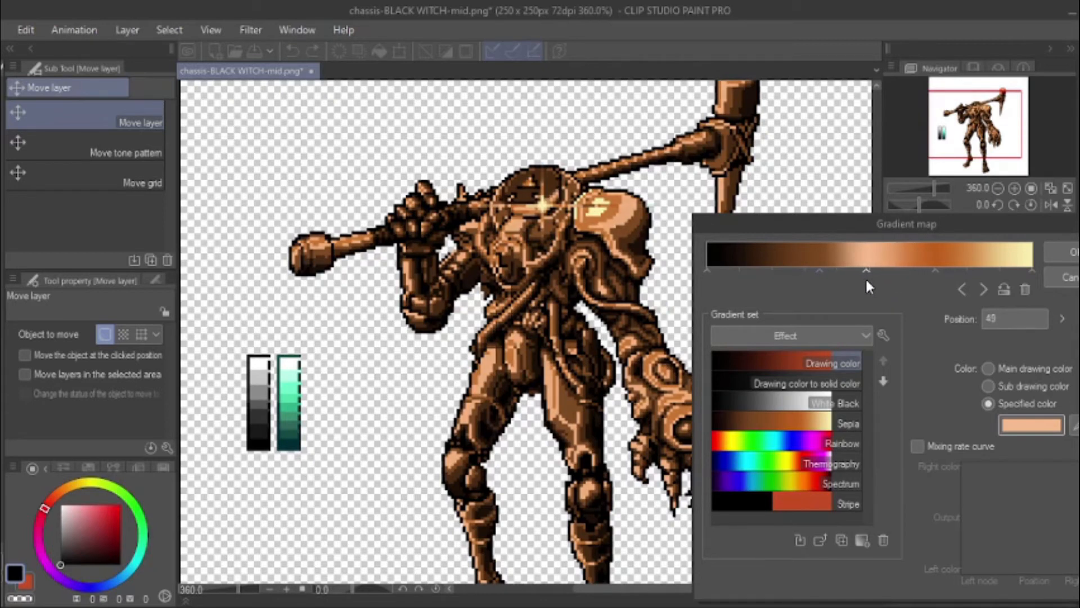
{"action": "mouse_move", "coordinate": [936, 275]}
{"action": "left_mouse_down"}
{"action": "mouse_move", "coordinate": [926, 277]}
{"action": "mouse_move", "coordinate": [950, 284]}
{"action": "left_mouse_up"}
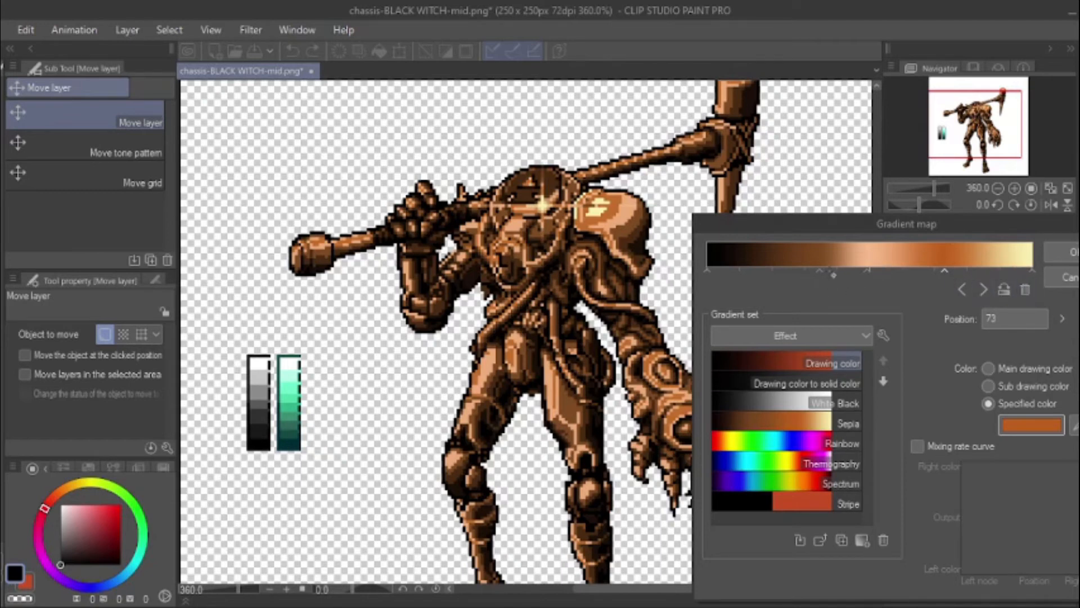
{"action": "left_click_drag", "start_coordinate": [817, 269], "coordinate": [805, 271]}
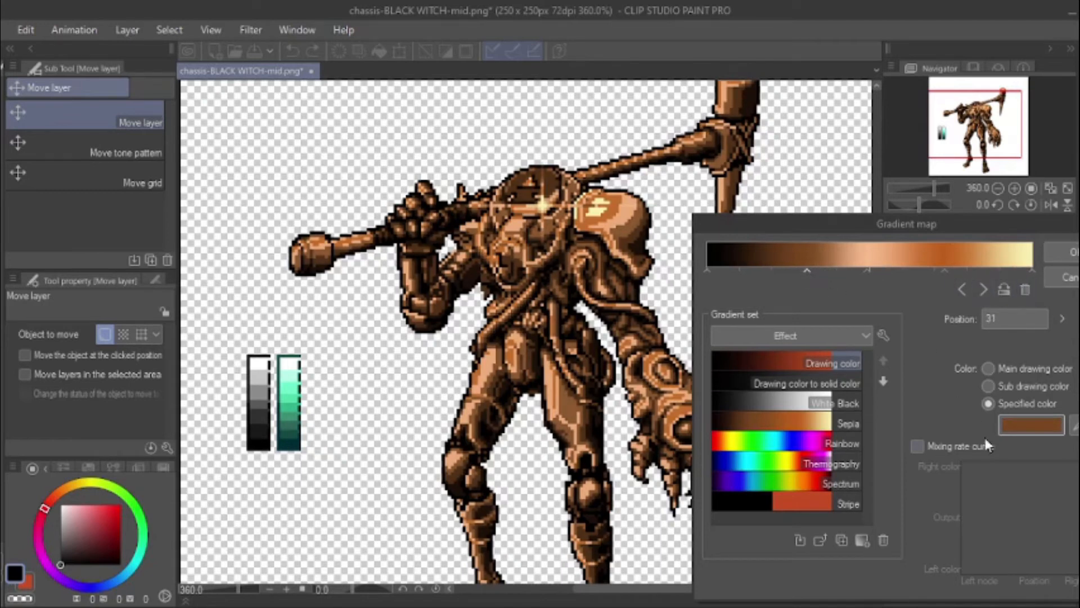
Step: Change the gradient node at position 31 to green by setting its hue to 93
{"action": "left_click", "coordinate": [1021, 424]}
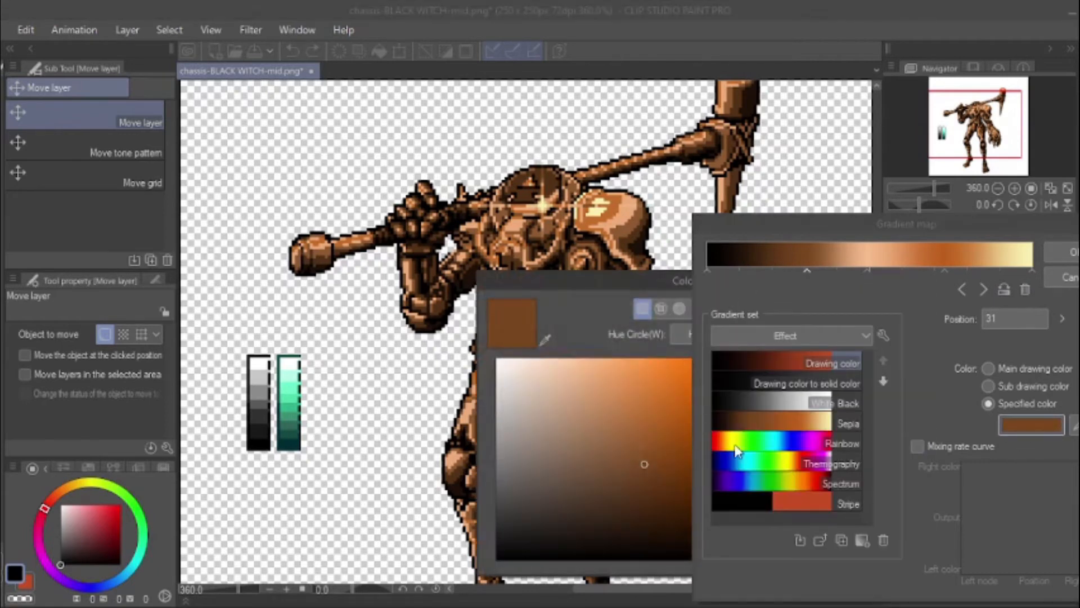
{"action": "left_click_drag", "start_coordinate": [638, 275], "coordinate": [539, 269]}
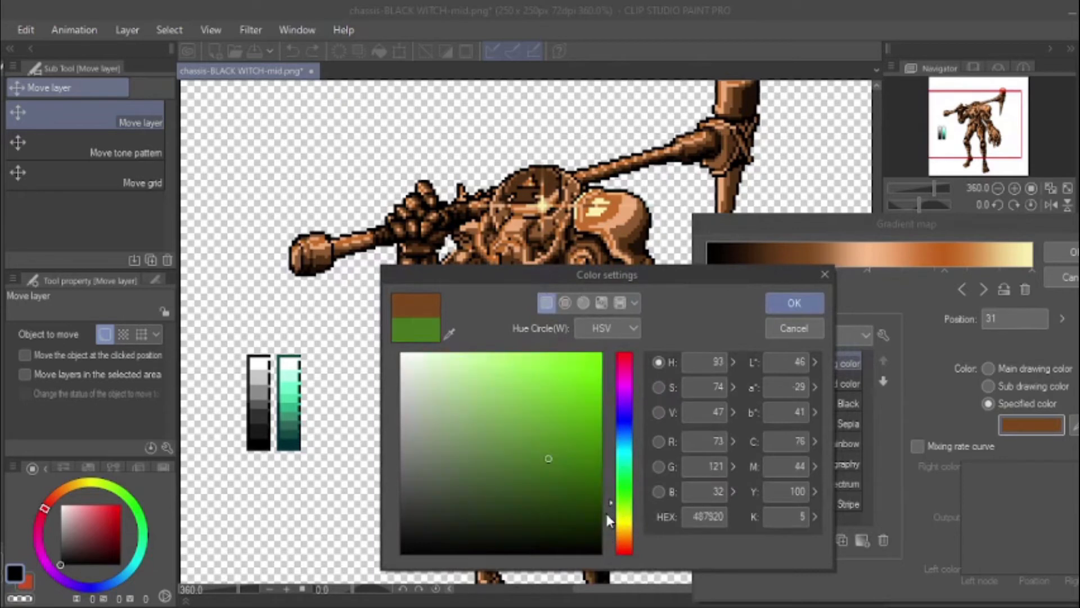
{"action": "left_click", "coordinate": [624, 502]}
{"action": "left_click", "coordinate": [807, 305]}
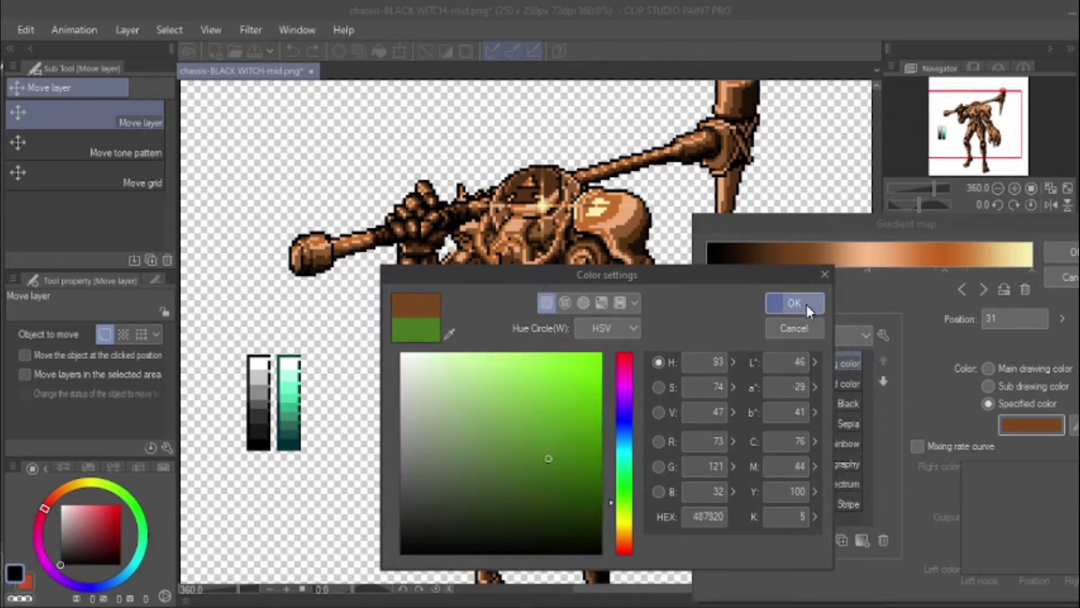
Step: Change the gradient node at position 49 to light mint green by setting its hue to 144
{"action": "left_click", "coordinate": [866, 271]}
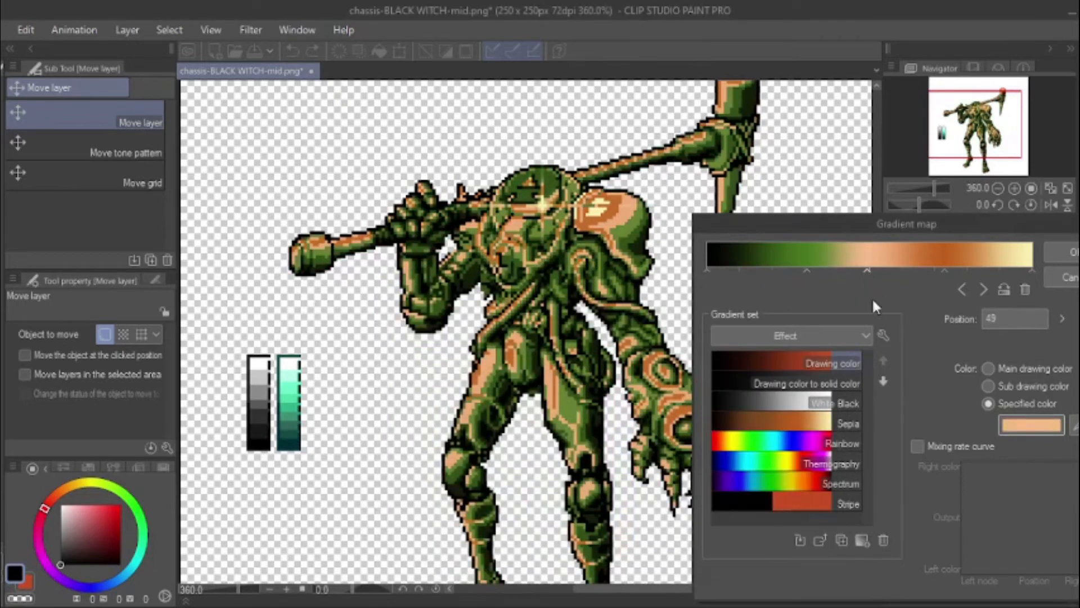
{"action": "left_click", "coordinate": [1011, 431]}
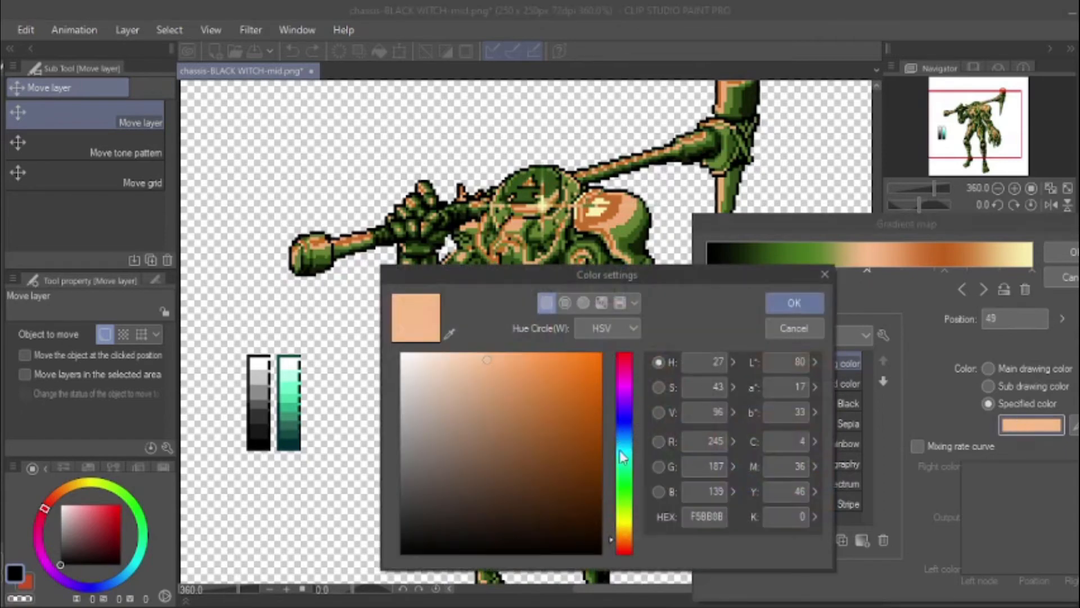
{"action": "left_click", "coordinate": [628, 460]}
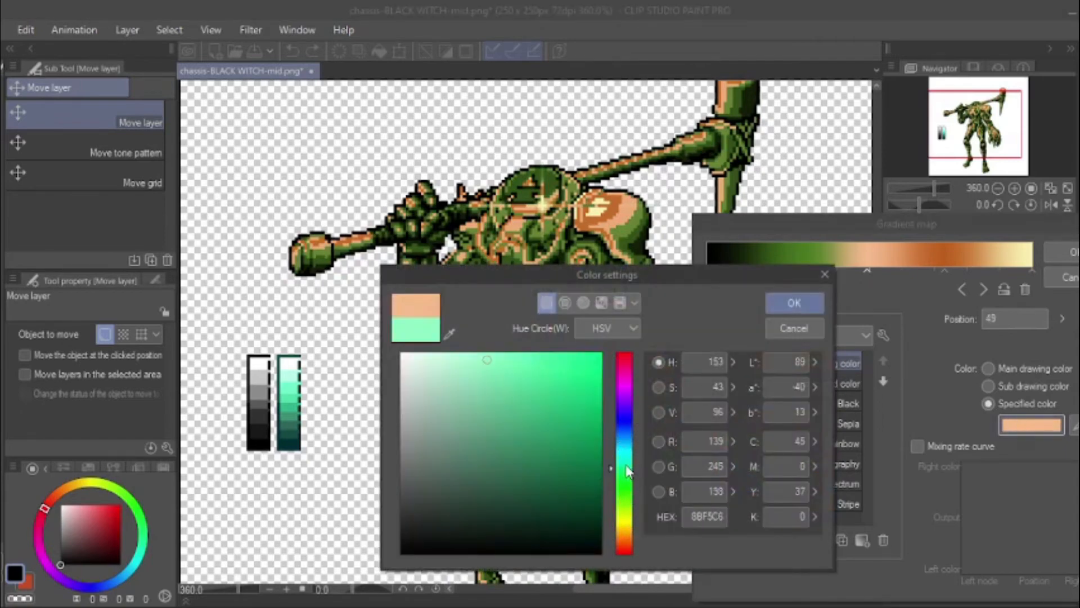
{"action": "left_click", "coordinate": [627, 473]}
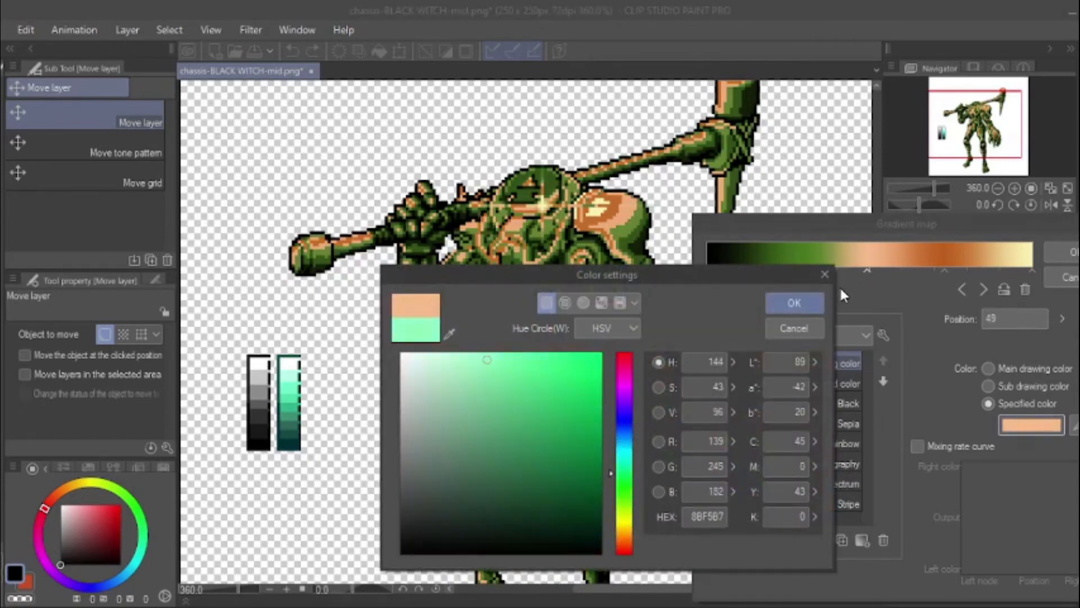
{"action": "left_click", "coordinate": [801, 304]}
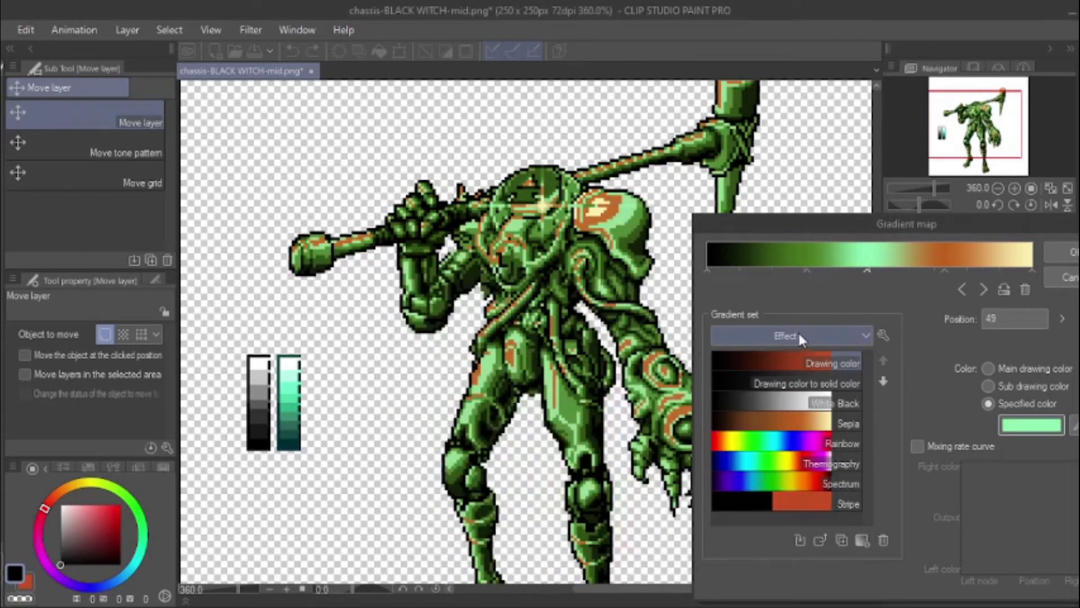
Step: Set the color of the gradient node at position 73 to muted blue, 8491C9
{"action": "left_click", "coordinate": [984, 291]}
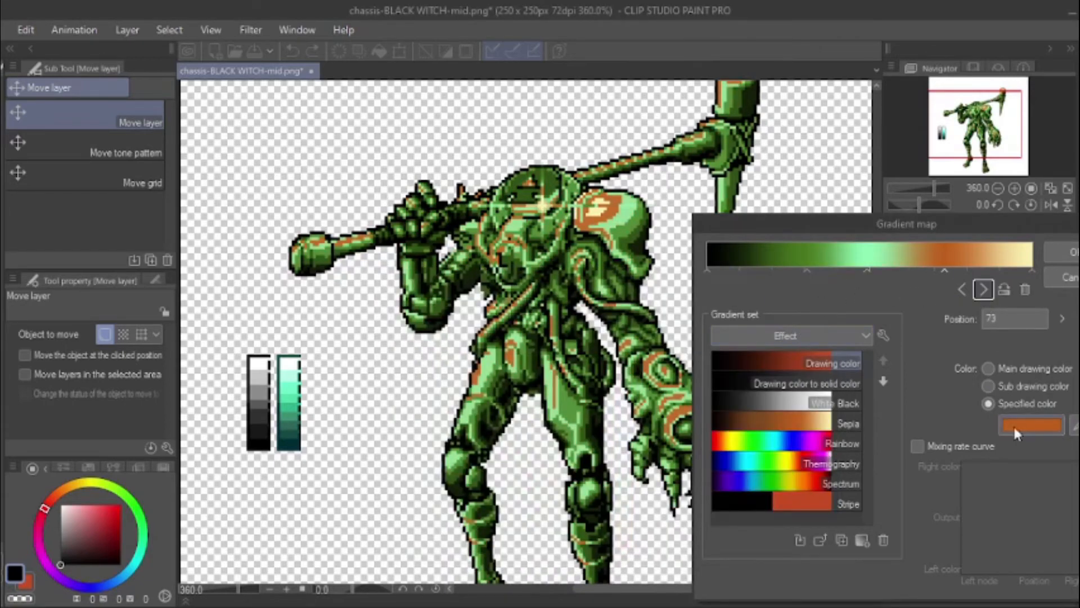
{"action": "left_click", "coordinate": [1015, 420]}
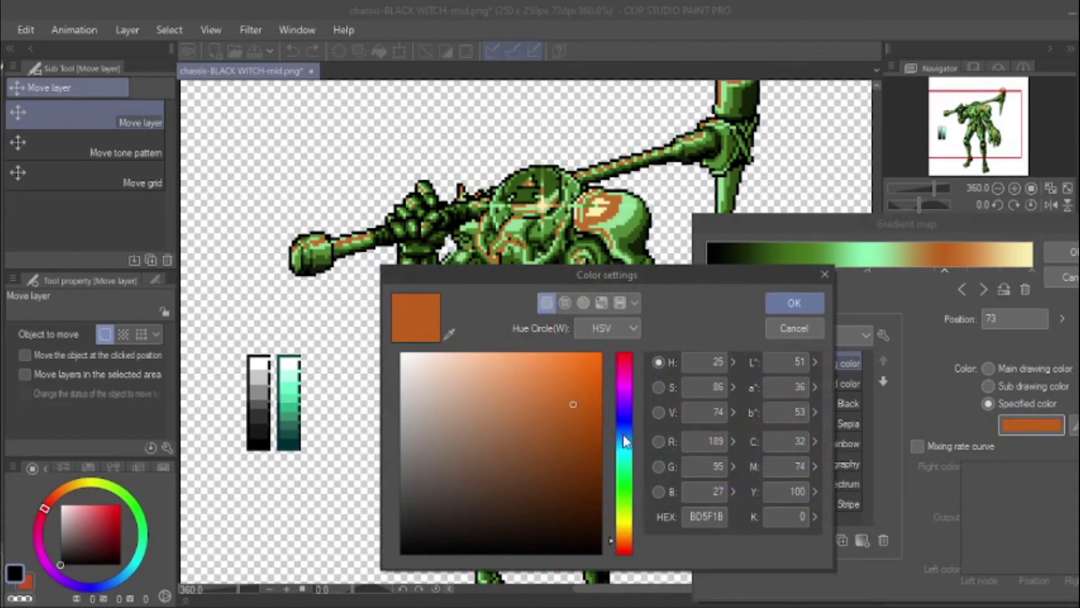
{"action": "left_click", "coordinate": [625, 426]}
{"action": "left_click_drag", "start_coordinate": [492, 367], "coordinate": [464, 356]}
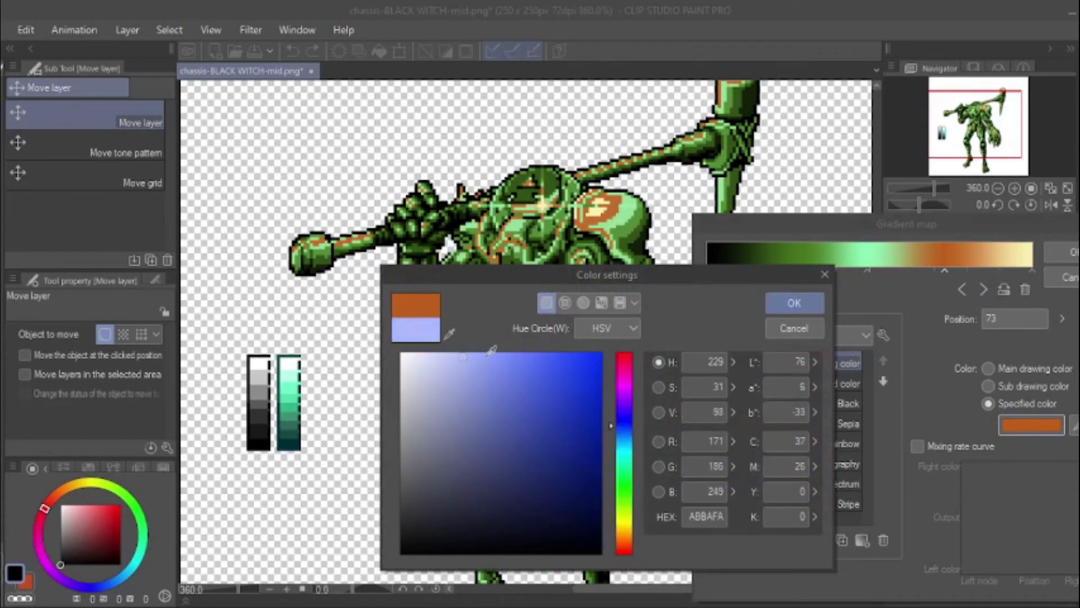
{"action": "left_click", "coordinate": [799, 306]}
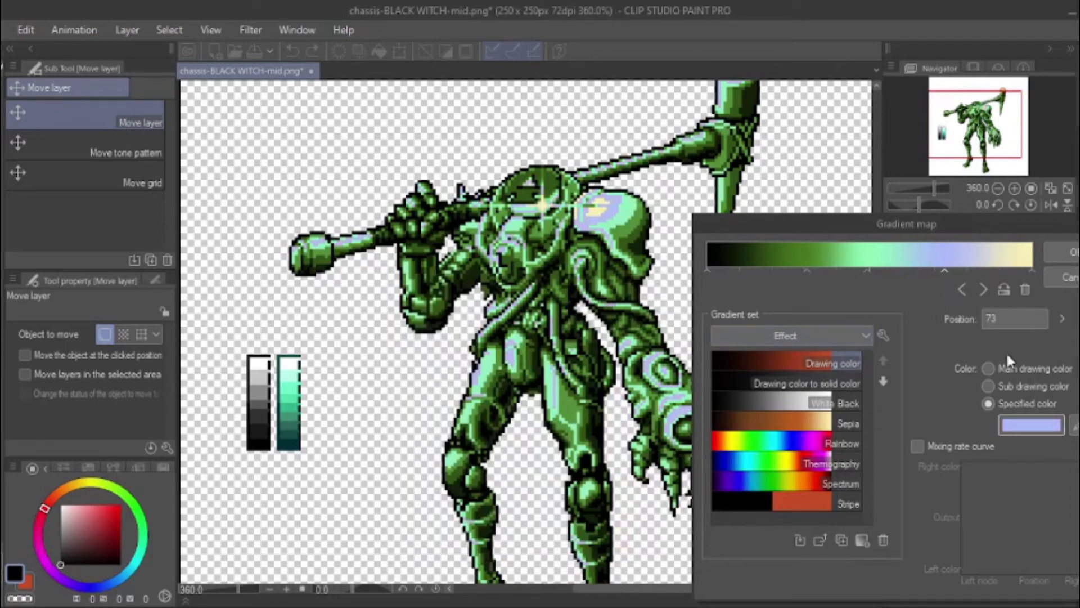
{"action": "left_click", "coordinate": [1031, 425]}
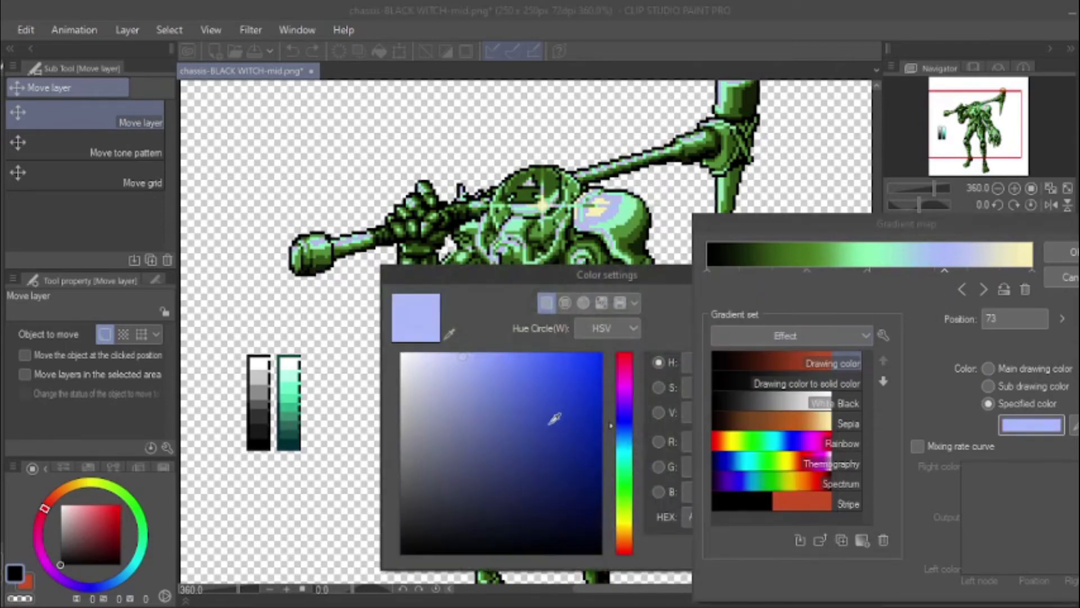
{"action": "left_click", "coordinate": [469, 395]}
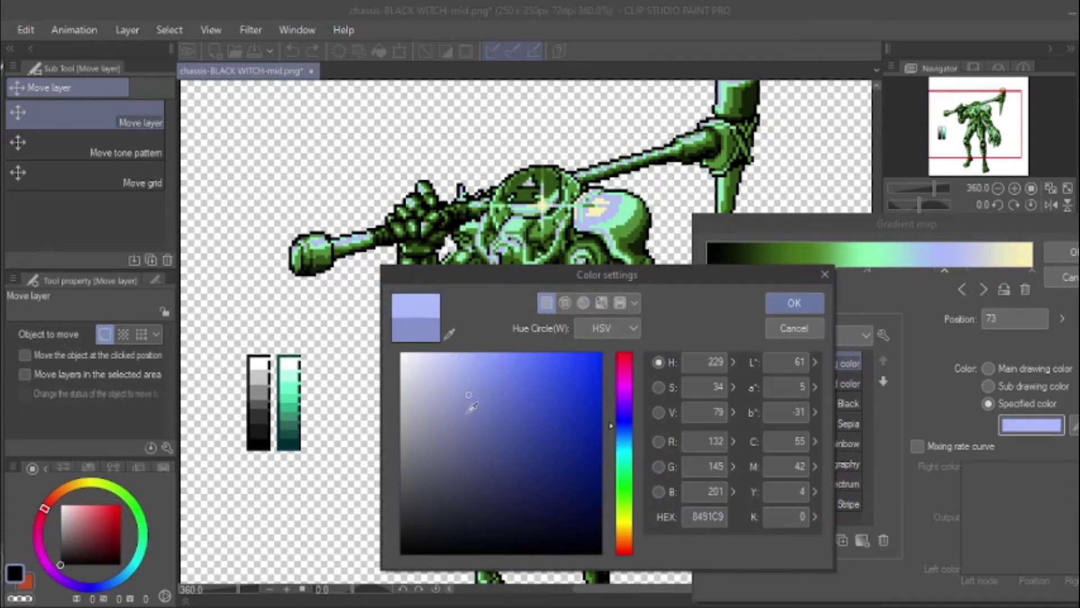
{"action": "left_click", "coordinate": [798, 303]}
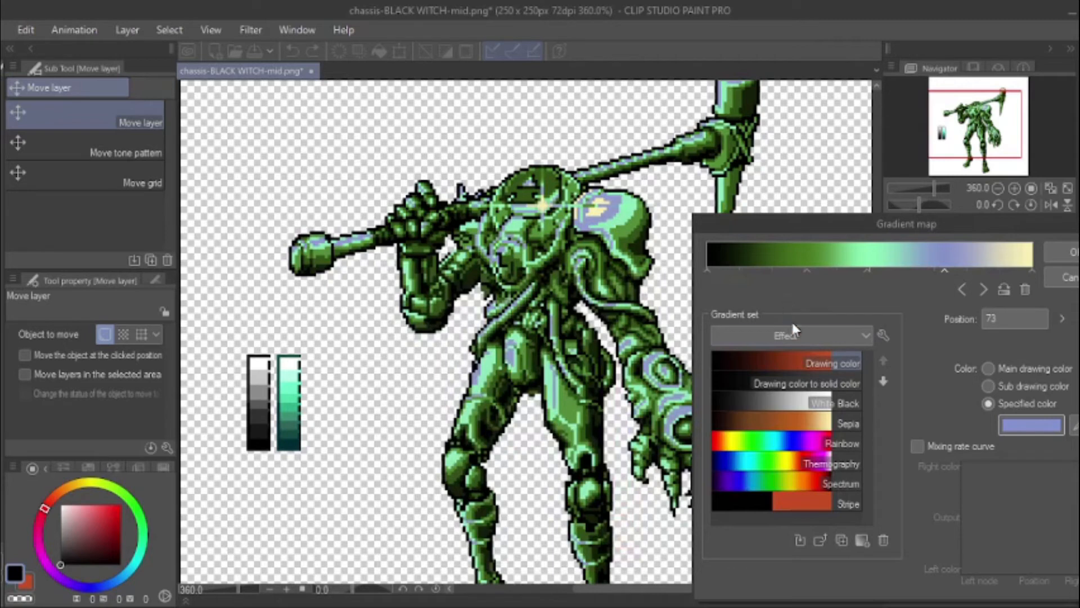
Step: Set the gradient node at position 100 to pink, F9B1F4, and apply the gradient map
{"action": "left_click", "coordinate": [981, 289]}
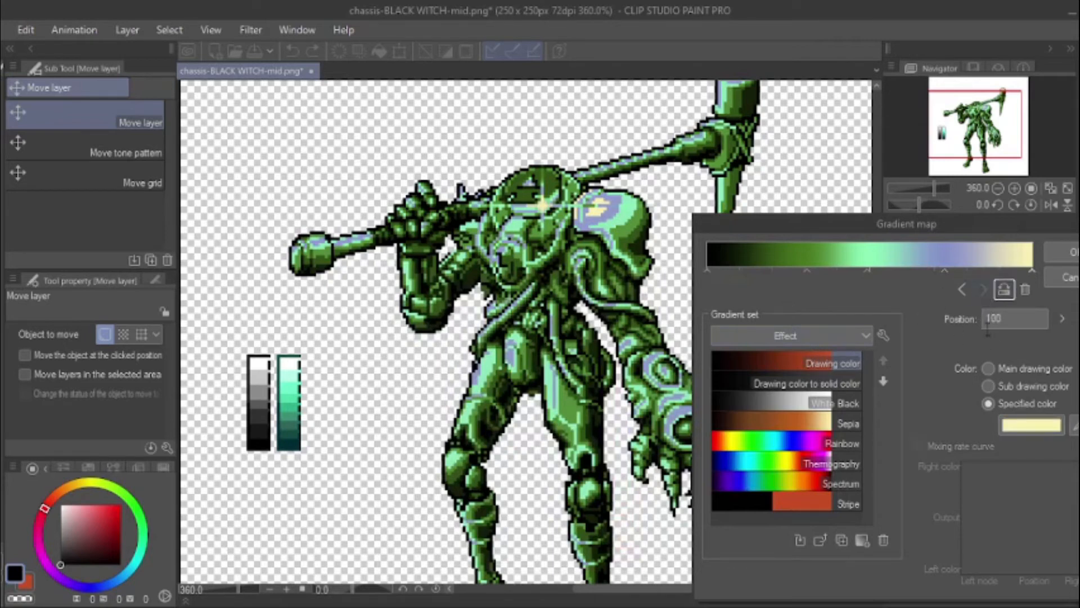
{"action": "left_click", "coordinate": [1023, 427]}
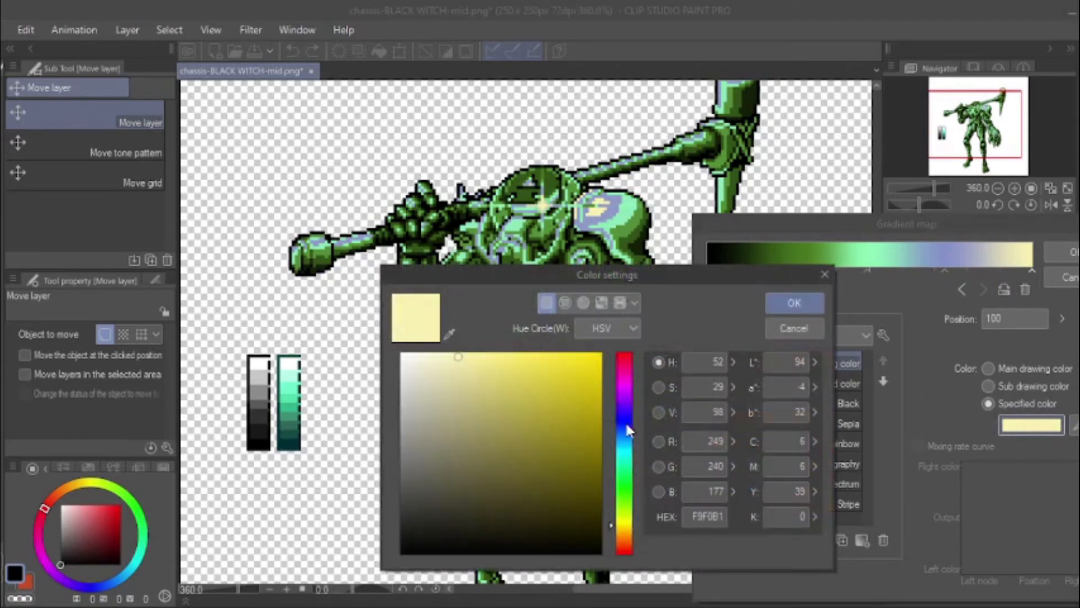
{"action": "left_click", "coordinate": [626, 383]}
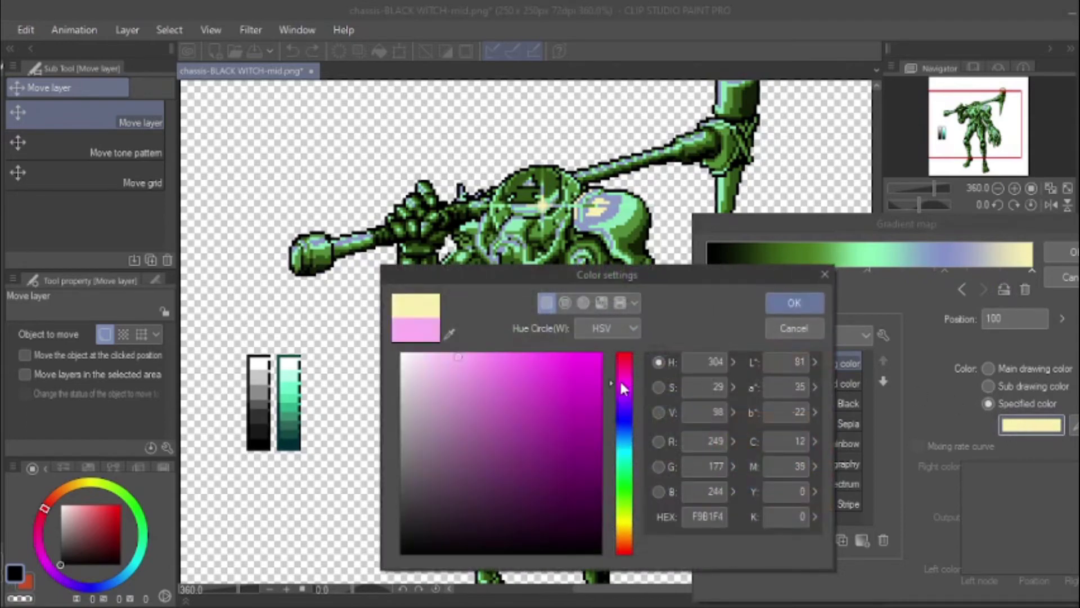
{"action": "left_click", "coordinate": [787, 303]}
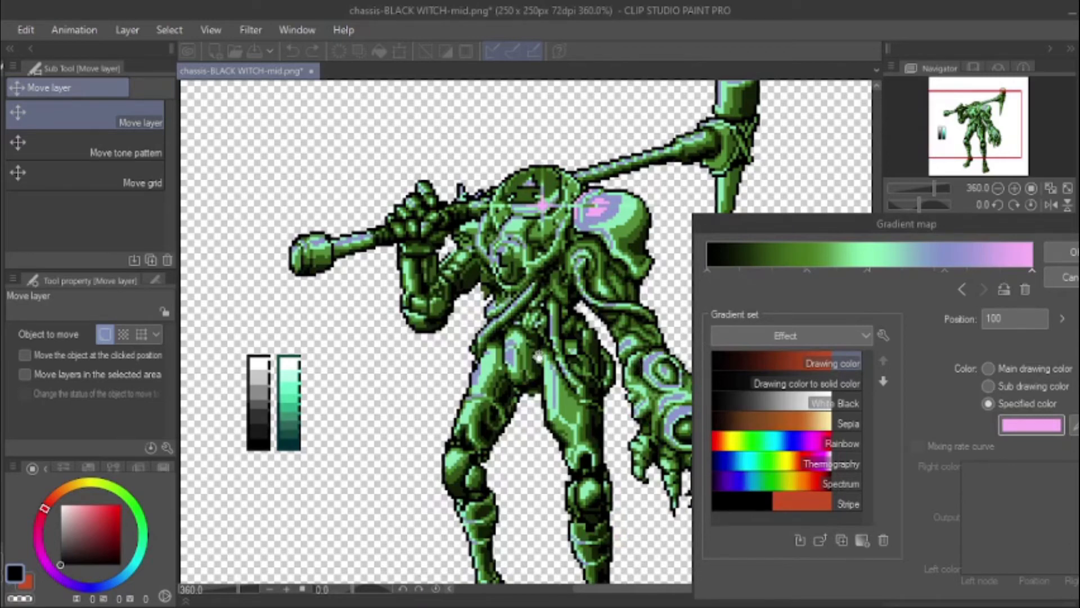
{"action": "left_click", "coordinate": [1063, 254]}
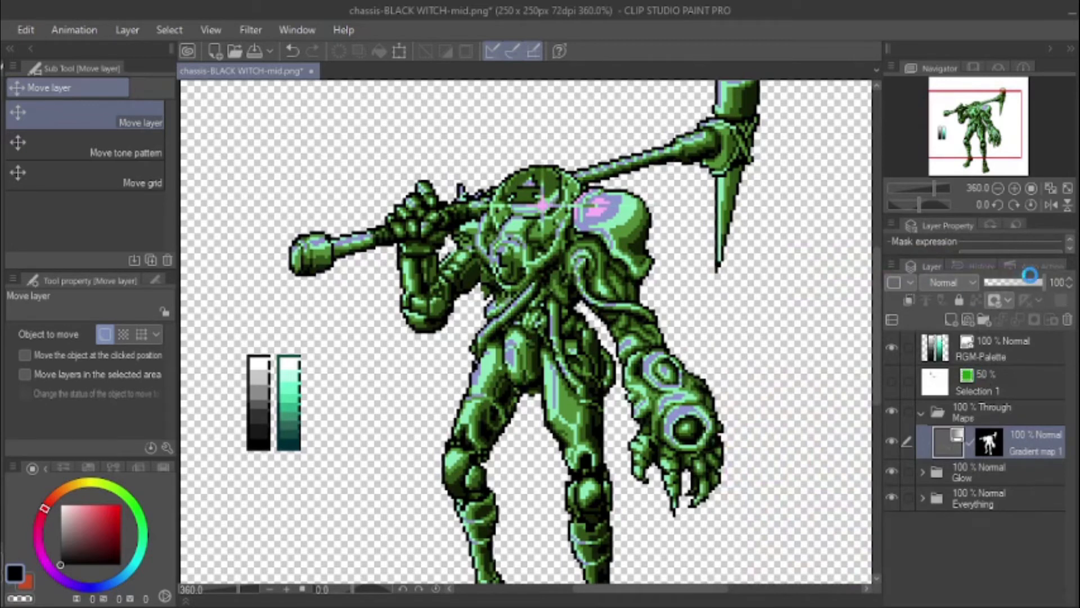
Step: Set the blending mode of the masked gradient map layer in the Maps folder to Color
{"action": "left_click", "coordinate": [960, 279]}
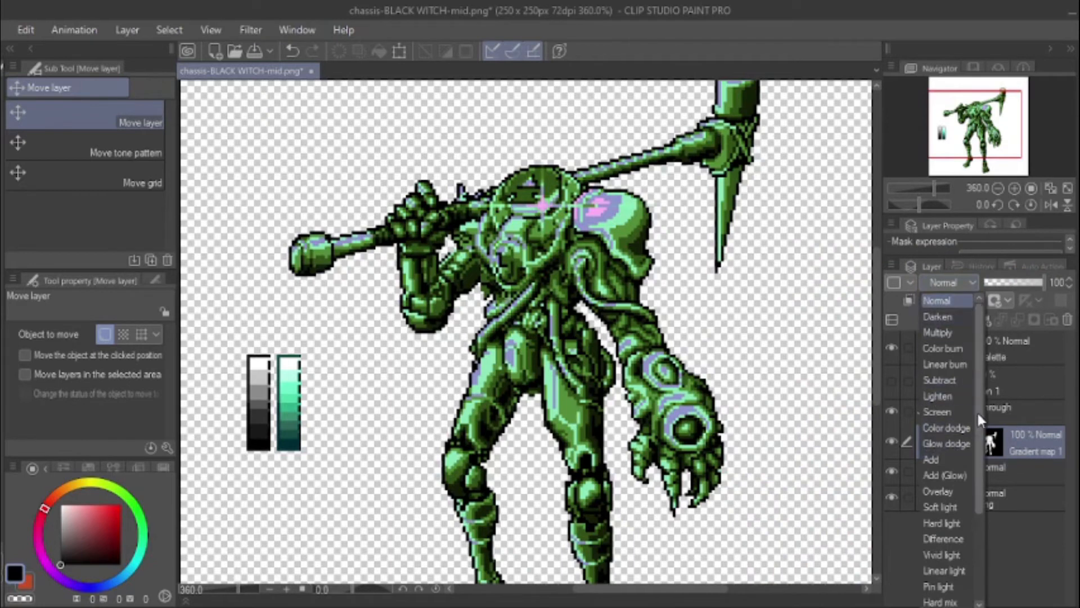
{"action": "left_click_drag", "start_coordinate": [976, 410], "coordinate": [979, 520]}
{"action": "left_click", "coordinate": [938, 586]}
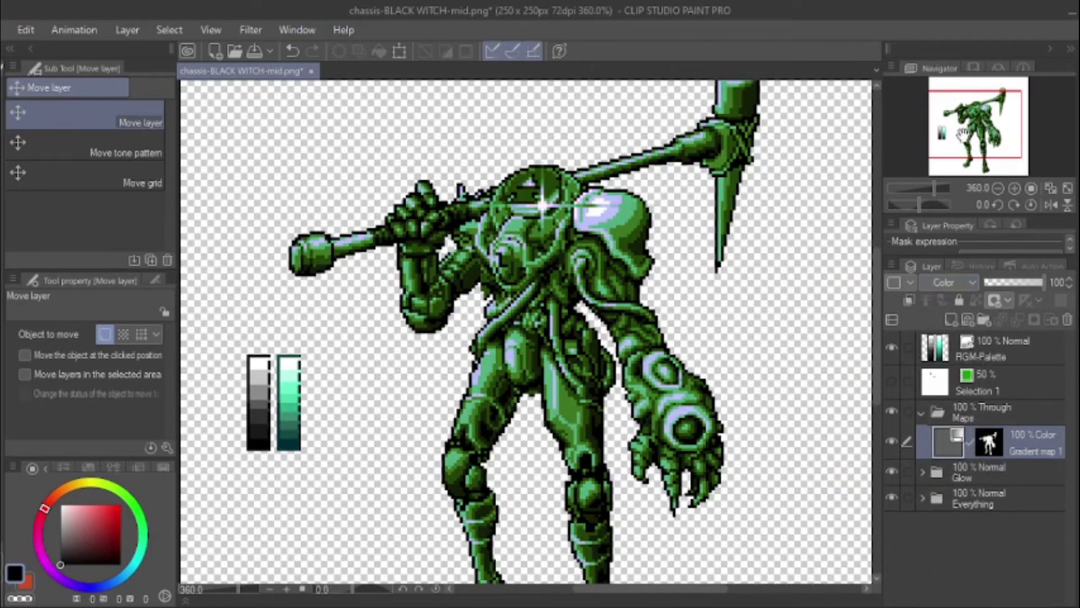
{"action": "mouse_move", "coordinate": [961, 133]}
{"action": "left_mouse_down"}
{"action": "mouse_move", "coordinate": [972, 150]}
{"action": "mouse_move", "coordinate": [964, 139]}
{"action": "left_mouse_up"}
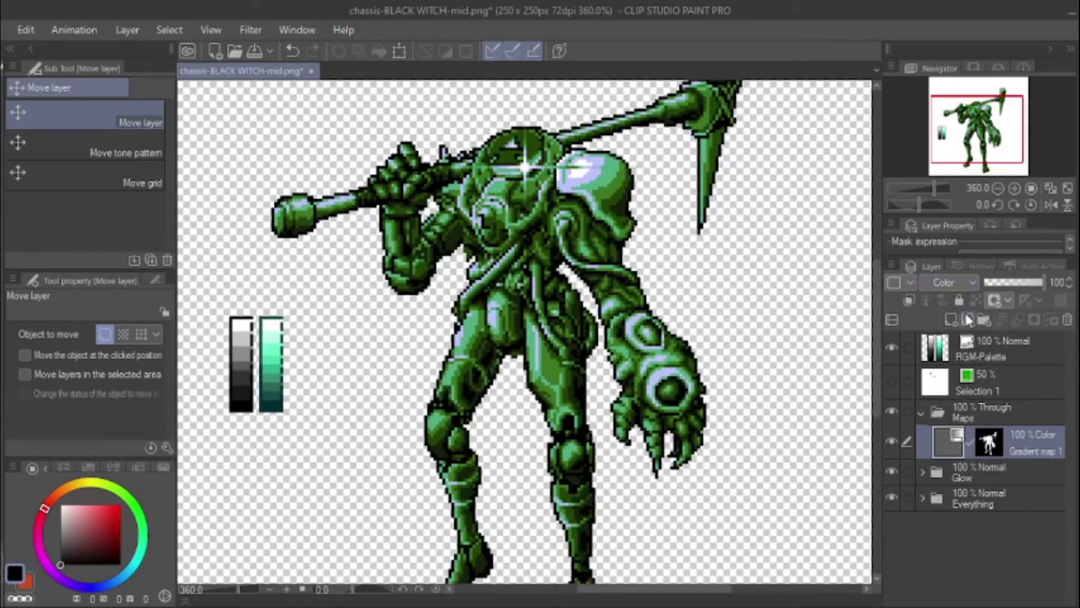
Step: Try the Hue, Overlay and Add (Glow) blending modes on the gradient map layer, ending back on Color
{"action": "left_click", "coordinate": [955, 282]}
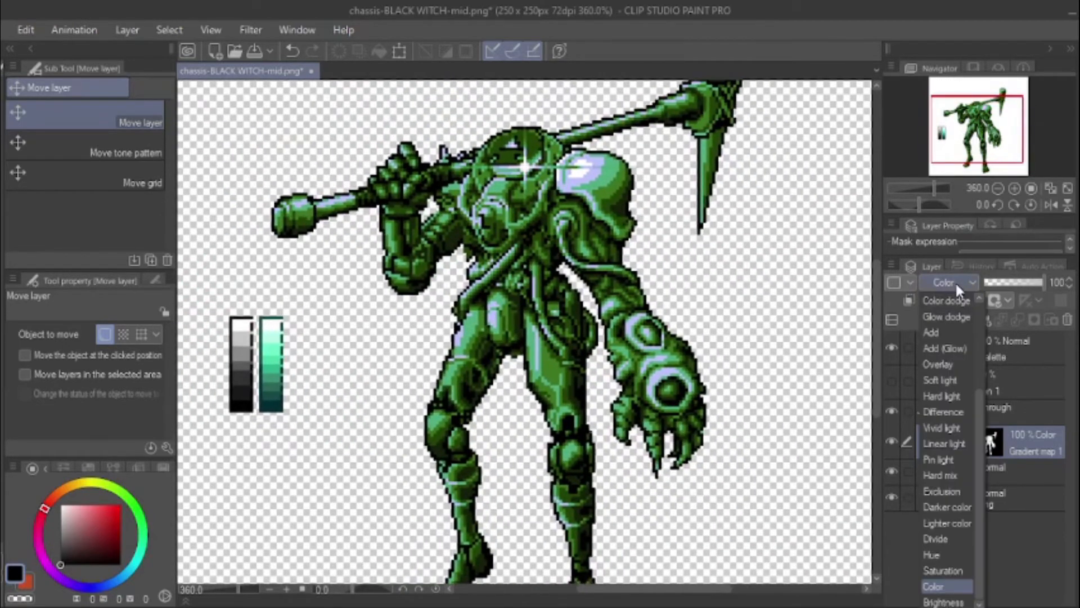
{"action": "left_click", "coordinate": [931, 554]}
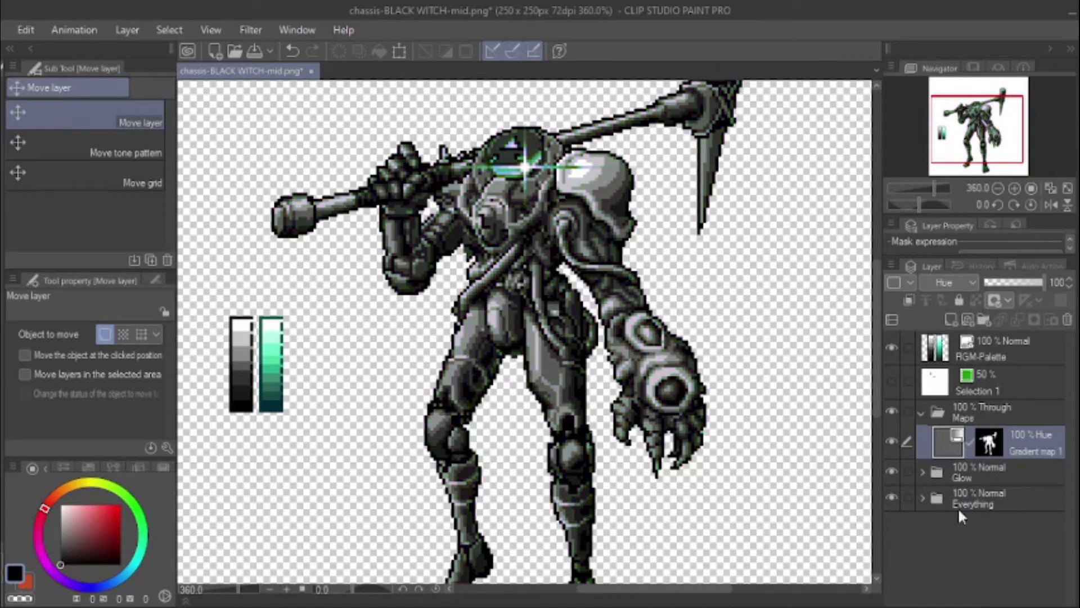
{"action": "left_click", "coordinate": [960, 282]}
{"action": "left_click", "coordinate": [935, 364]}
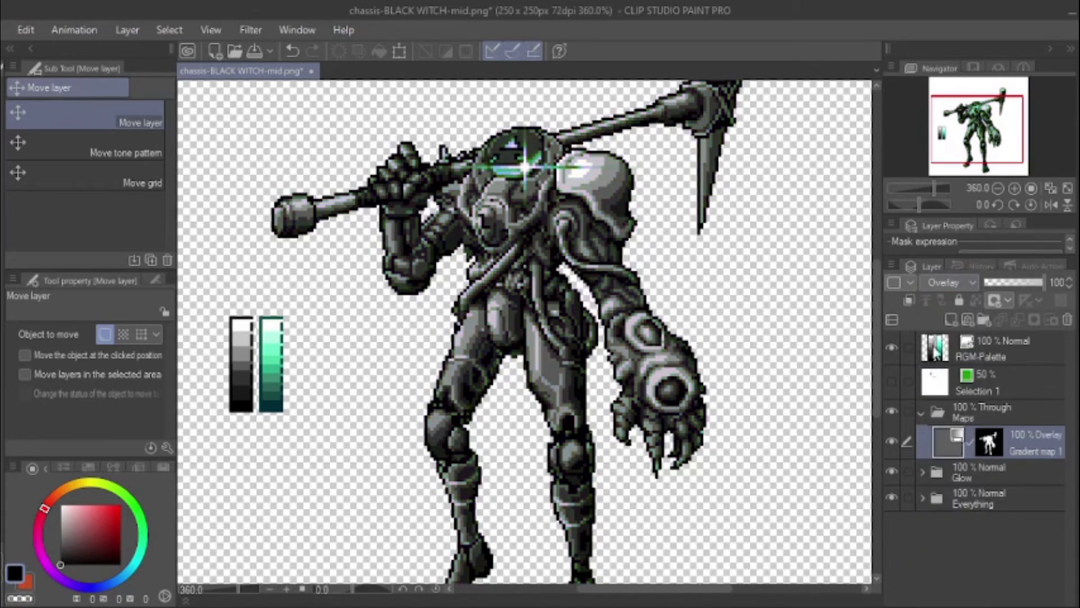
{"action": "left_click", "coordinate": [962, 278]}
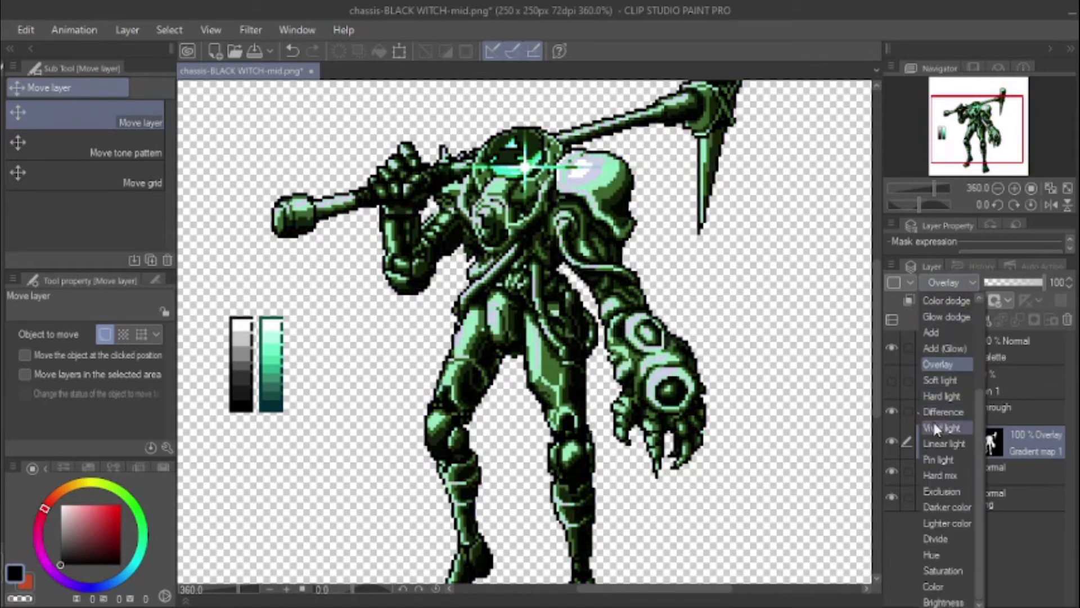
{"action": "left_click", "coordinate": [940, 349]}
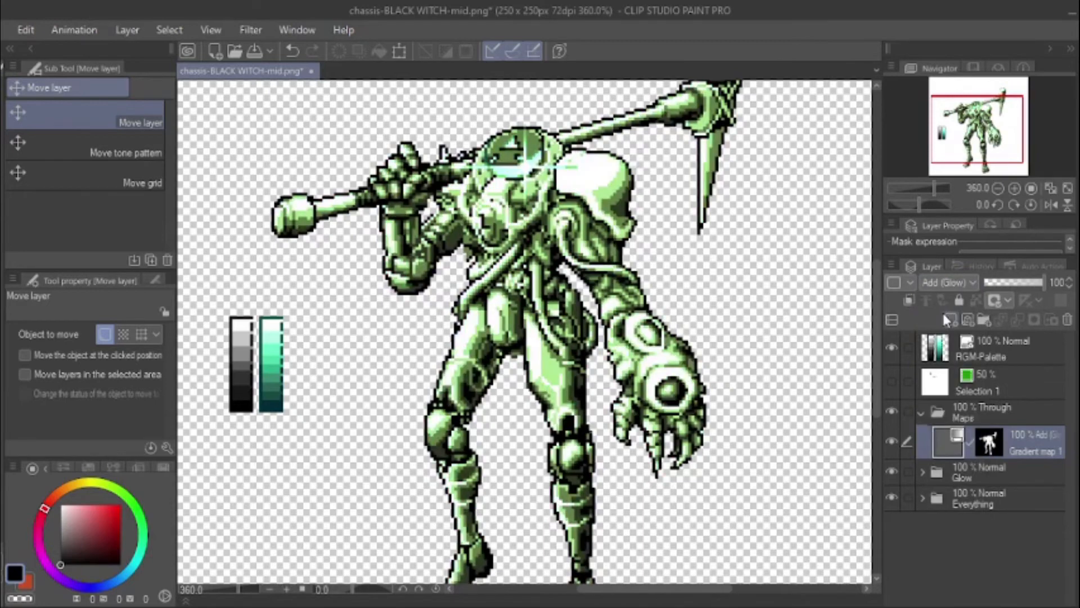
{"action": "left_click", "coordinate": [963, 280]}
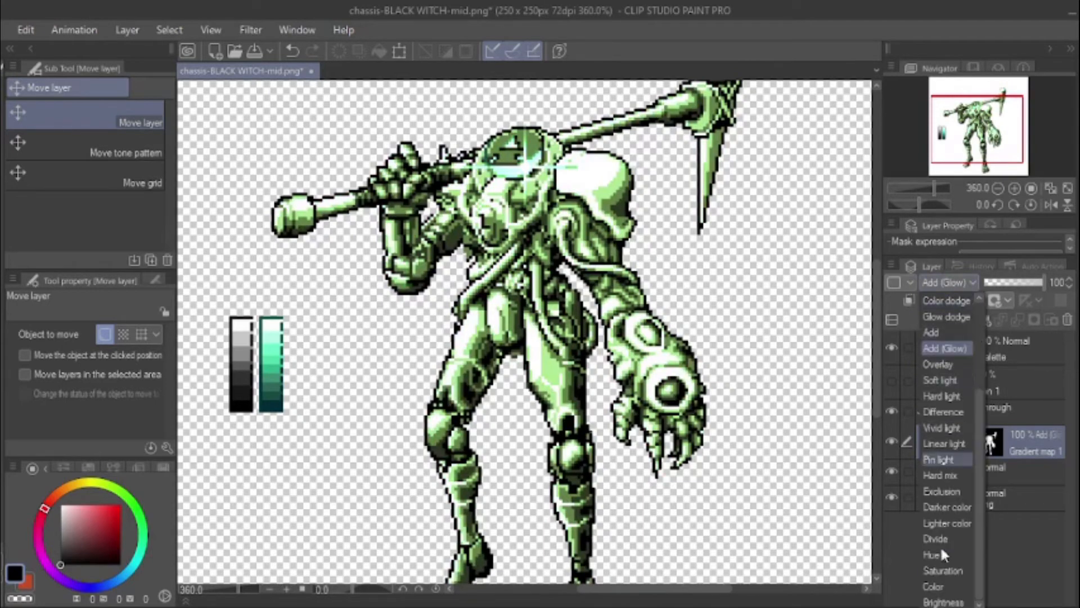
{"action": "left_click", "coordinate": [933, 585]}
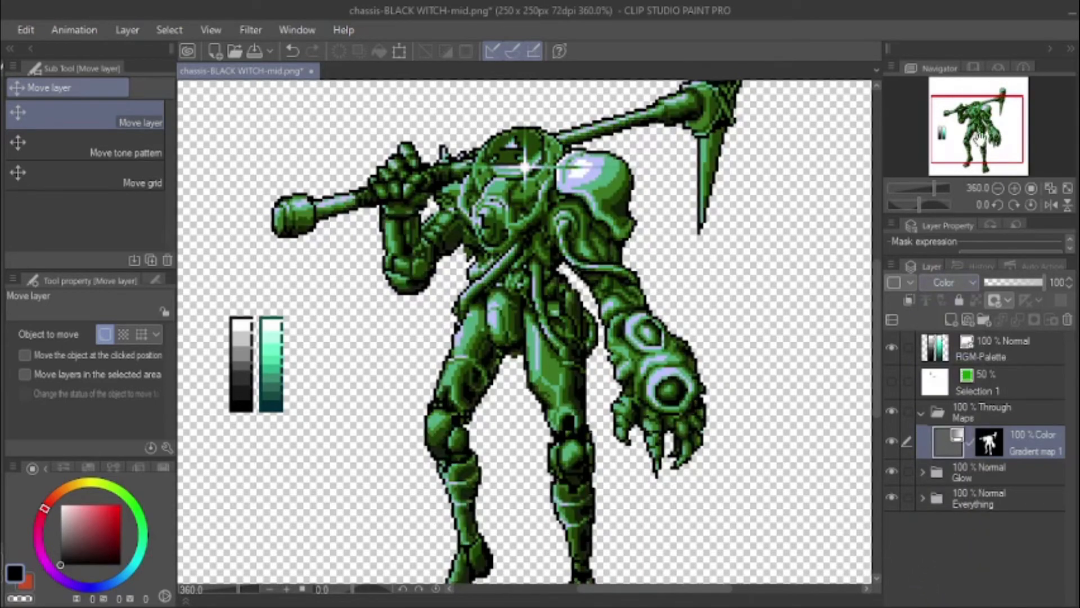
Step: Reopen the gradient map layer's settings and change the node at position 31 to teal, 207279
{"action": "left_click_drag", "start_coordinate": [974, 136], "coordinate": [974, 131]}
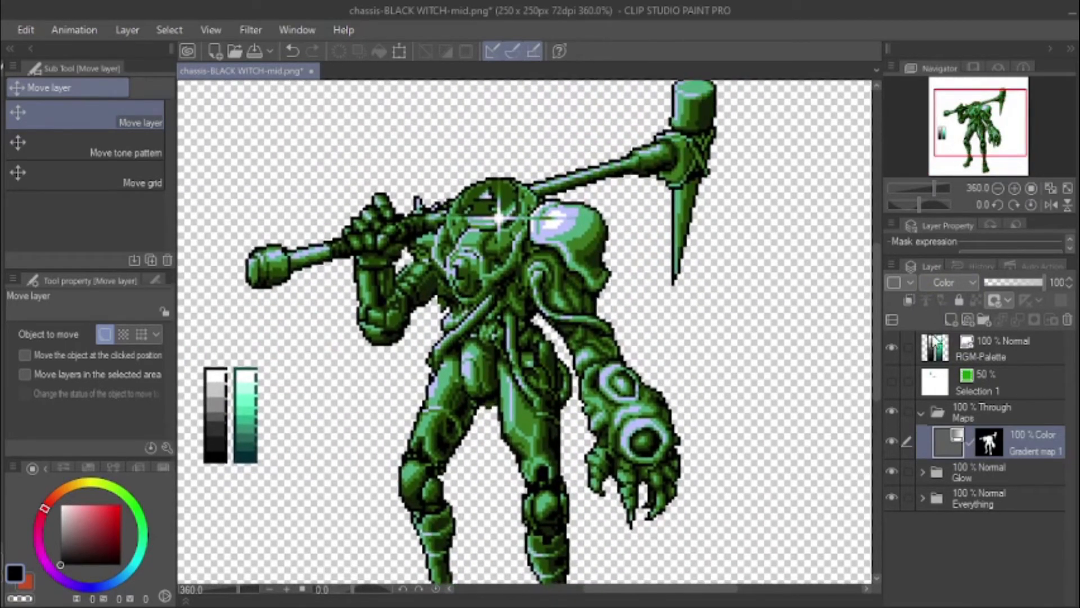
{"action": "double_click", "coordinate": [946, 442]}
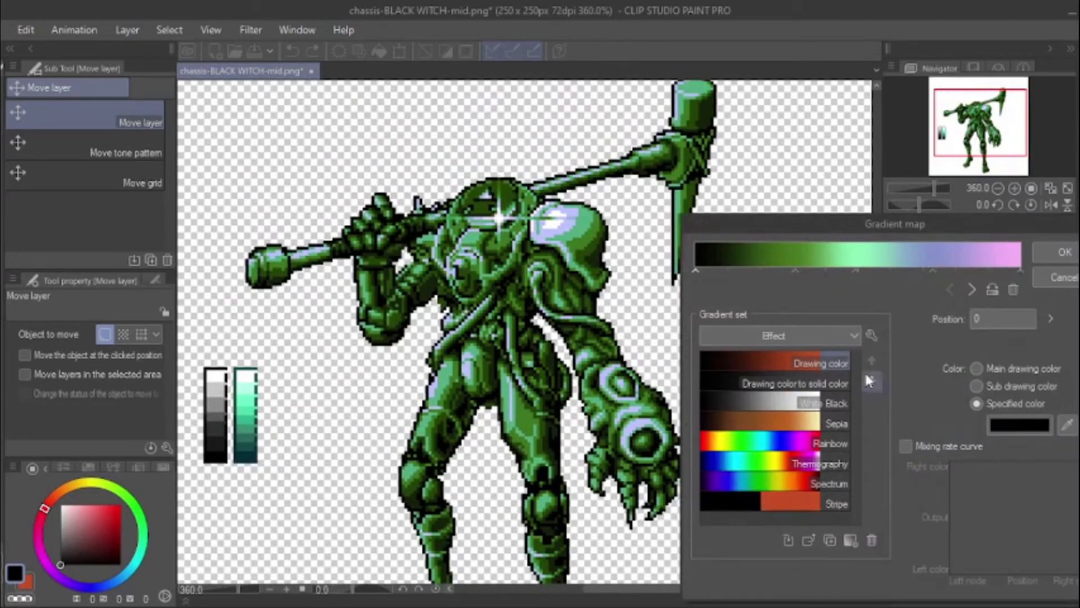
{"action": "left_click", "coordinate": [971, 289]}
{"action": "left_click", "coordinate": [1007, 424]}
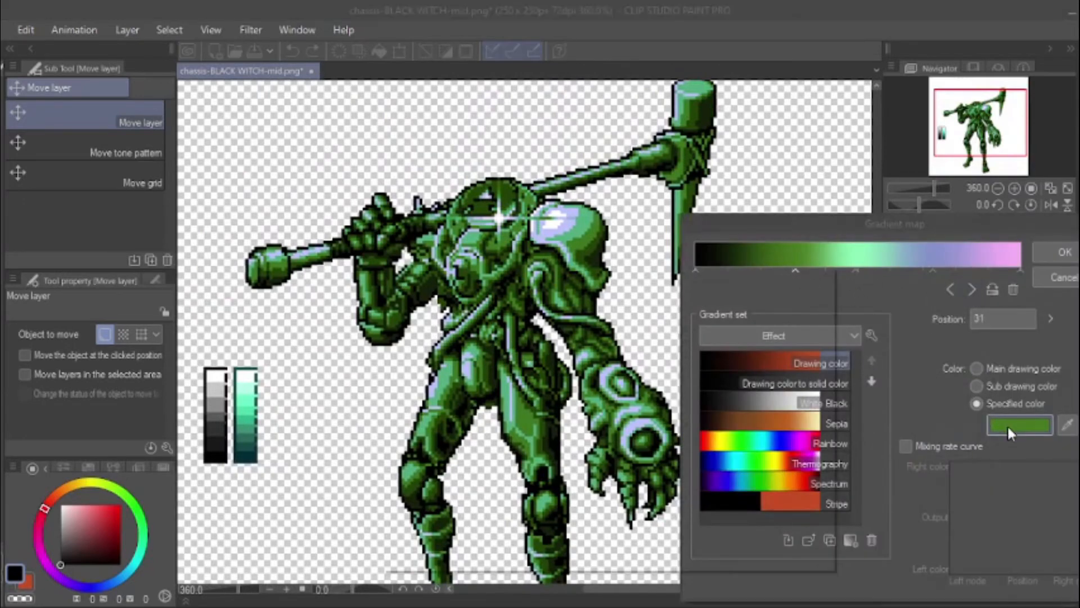
{"action": "left_click_drag", "start_coordinate": [592, 283], "coordinate": [535, 281]}
{"action": "mouse_move", "coordinate": [562, 441]}
{"action": "left_mouse_down"}
{"action": "mouse_move", "coordinate": [562, 450]}
{"action": "mouse_move", "coordinate": [560, 353]}
{"action": "mouse_move", "coordinate": [563, 450]}
{"action": "left_mouse_up"}
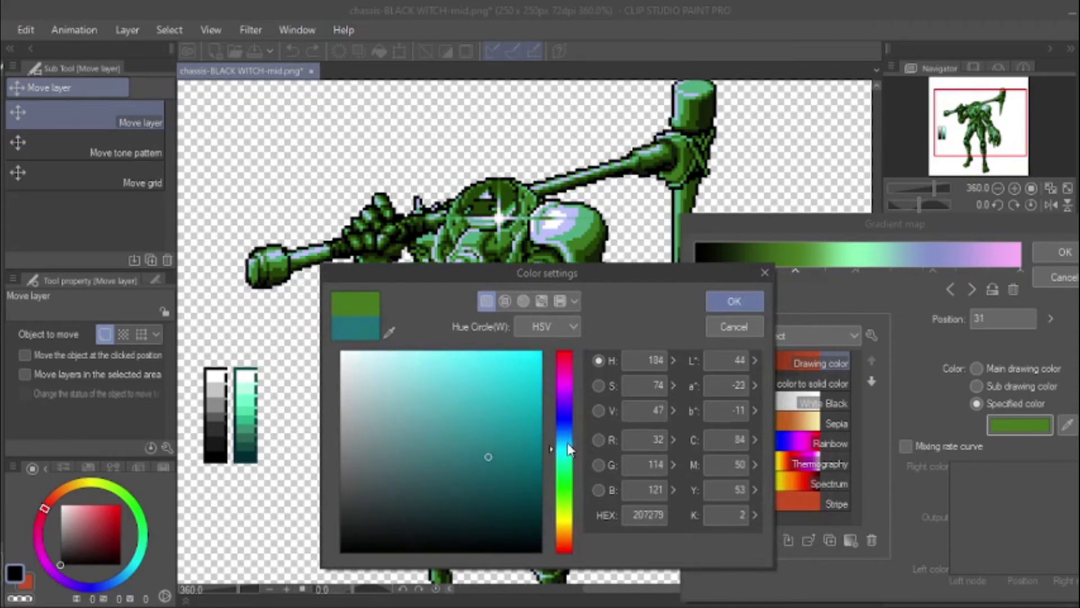
{"action": "key", "text": "Return"}
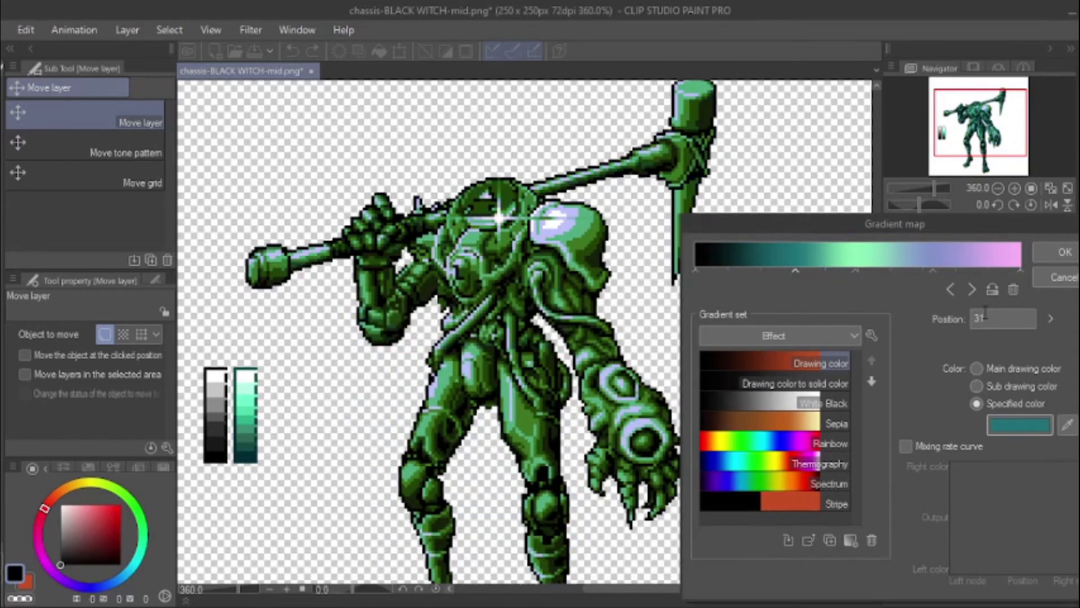
Step: Change the gradient node at position 49 to hue 242 and darken it to deep blue, 3430A3
{"action": "left_click", "coordinate": [972, 289]}
{"action": "left_click", "coordinate": [1020, 425]}
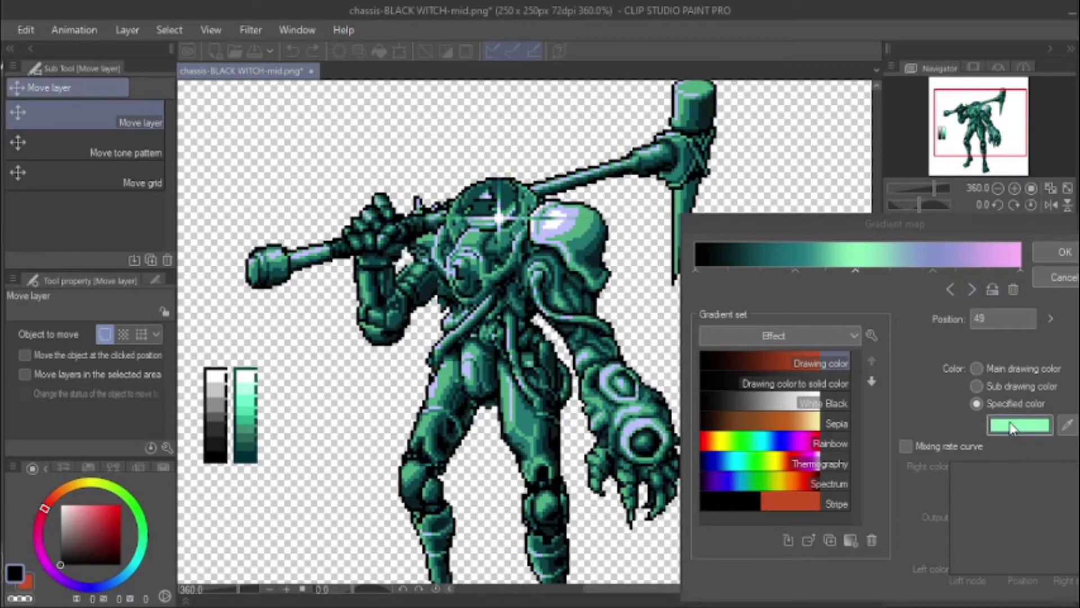
{"action": "left_click_drag", "start_coordinate": [563, 441], "coordinate": [565, 414]}
{"action": "left_click", "coordinate": [737, 300]}
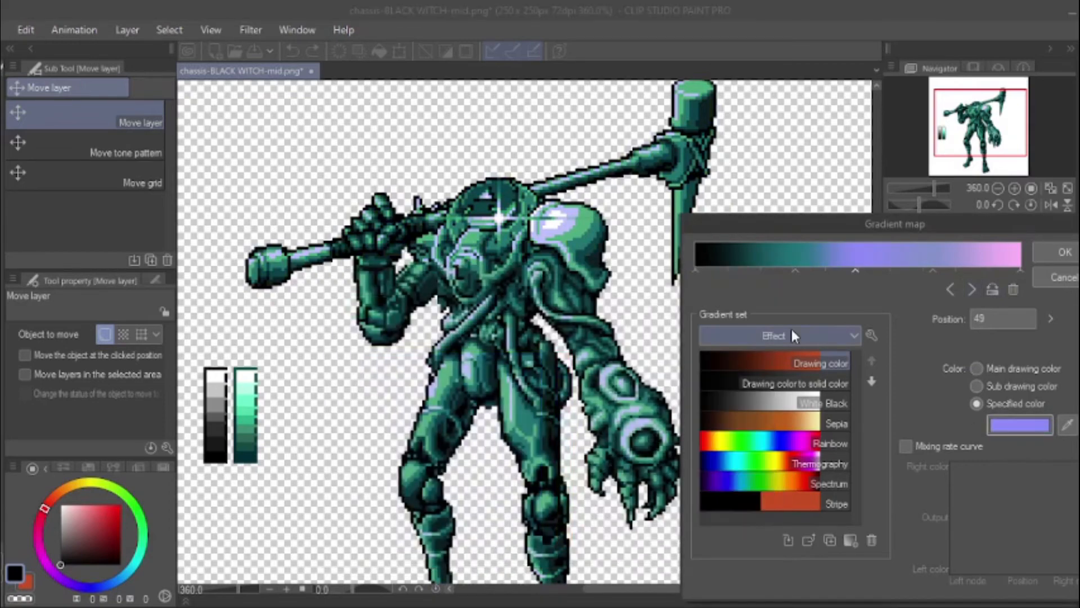
{"action": "left_click", "coordinate": [1021, 424]}
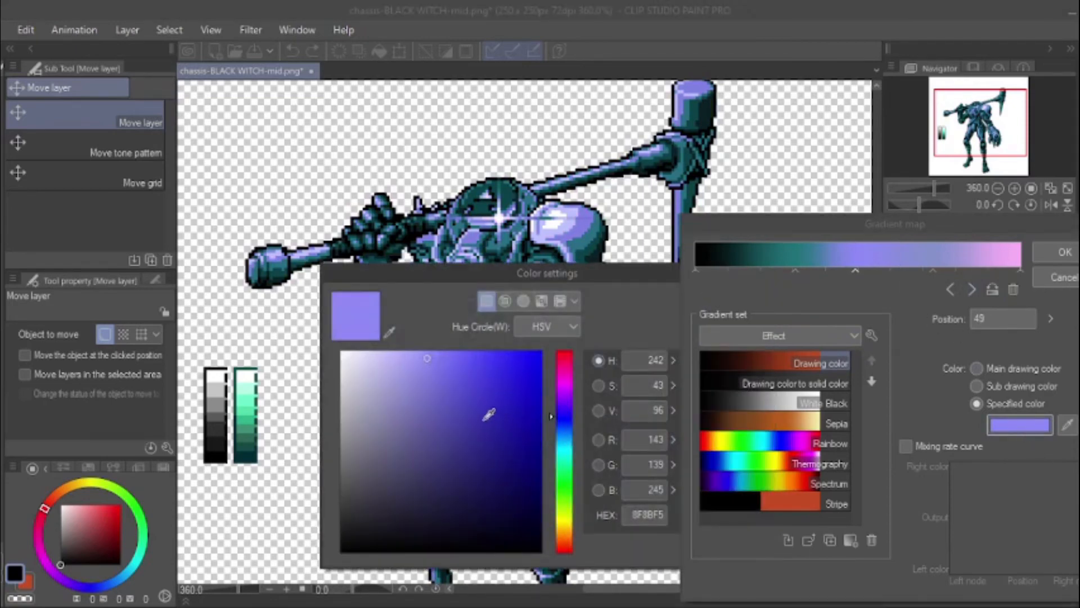
{"action": "left_click", "coordinate": [482, 422]}
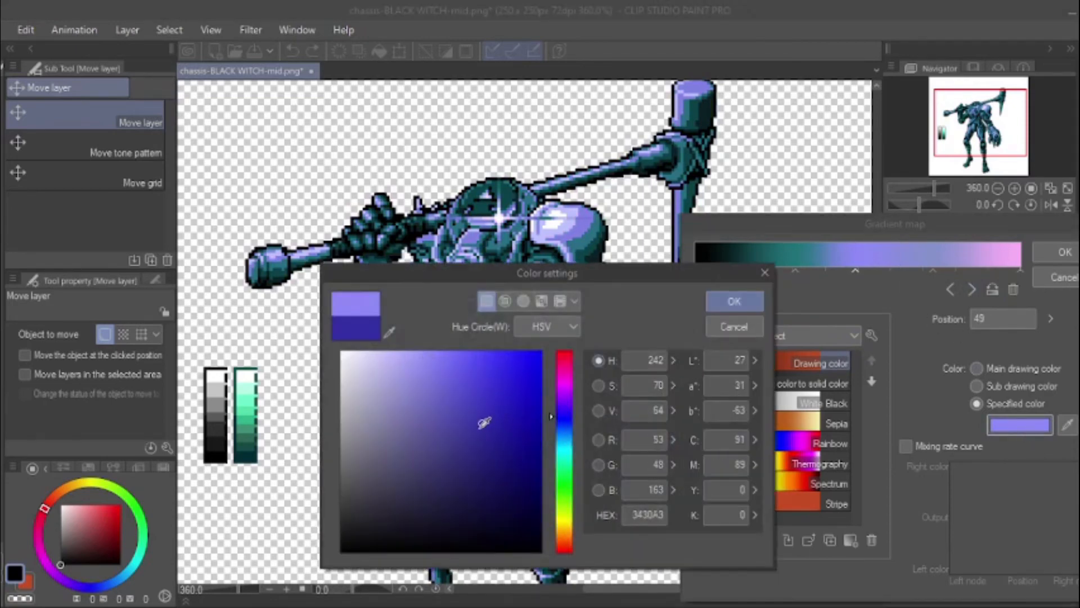
{"action": "left_click", "coordinate": [722, 299]}
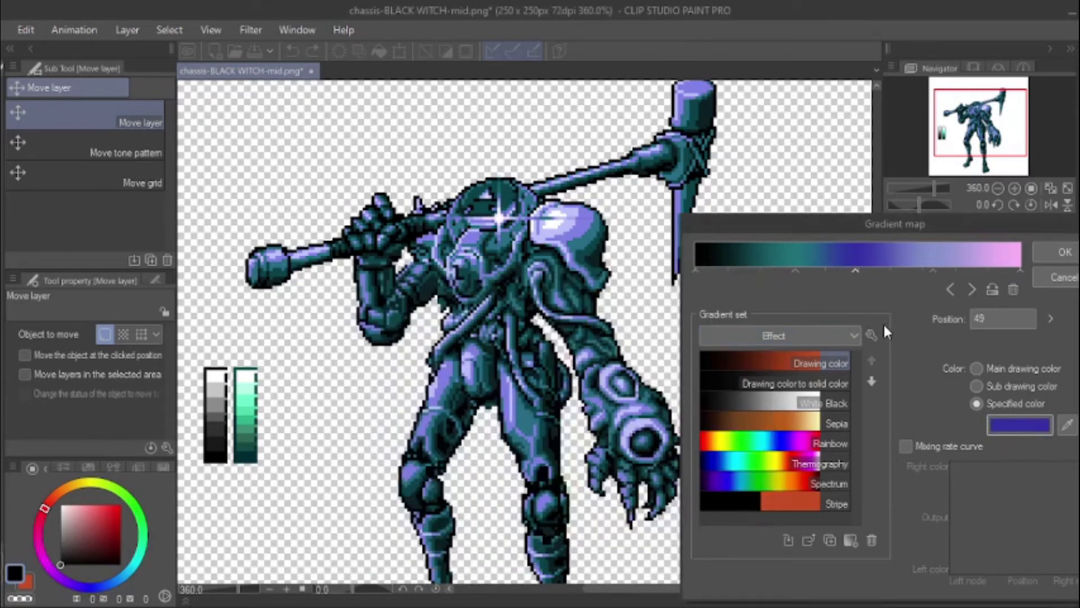
Step: Change the gradient node at position 73 to soft purple by setting its hue to 278
{"action": "left_click", "coordinate": [967, 290]}
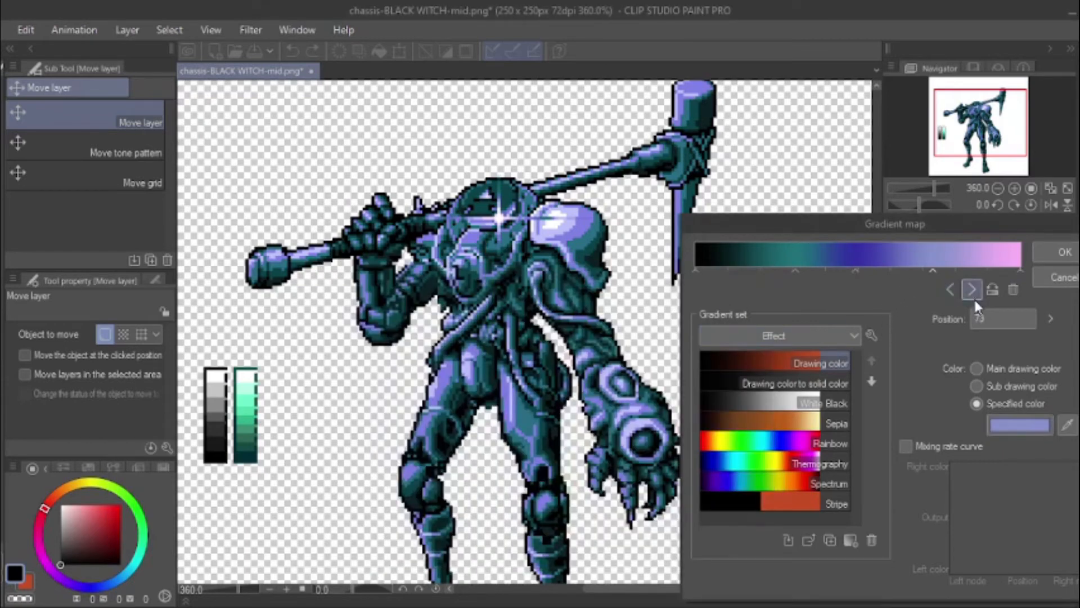
{"action": "left_click", "coordinate": [1015, 422]}
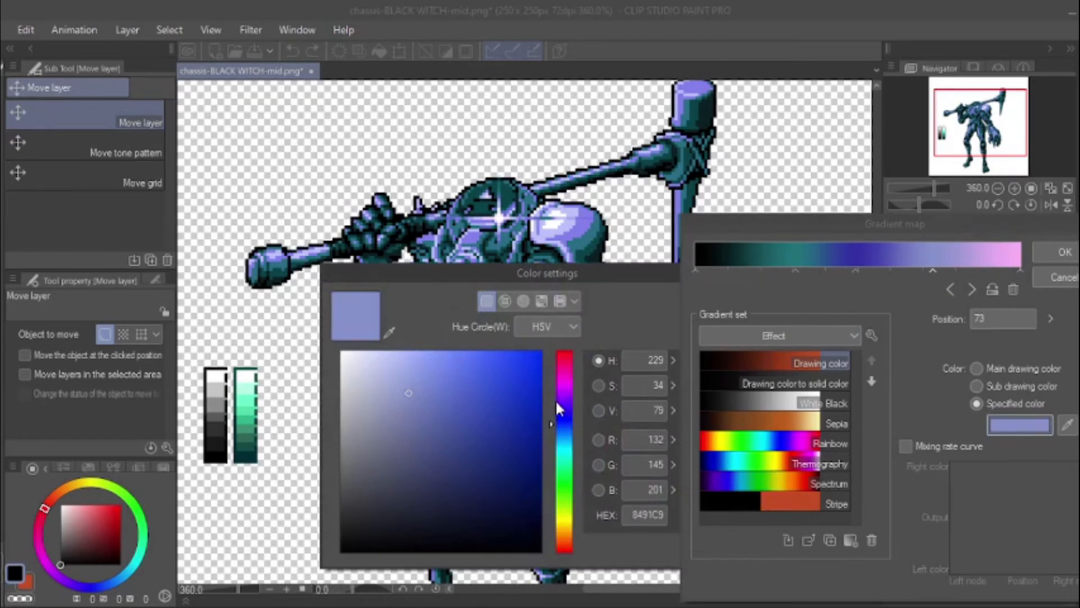
{"action": "left_click", "coordinate": [562, 392]}
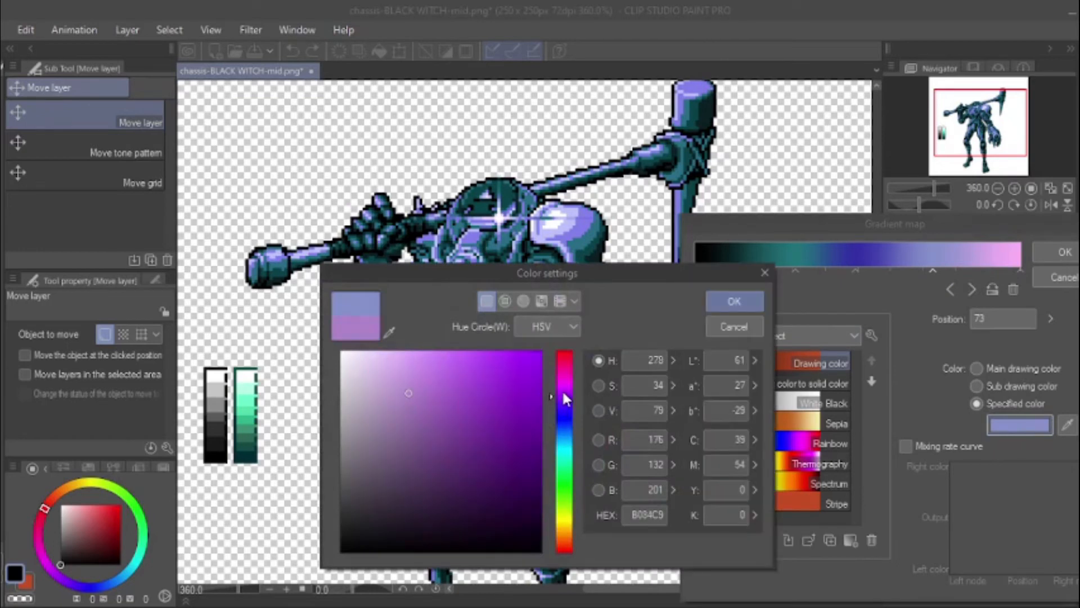
{"action": "left_click", "coordinate": [733, 306]}
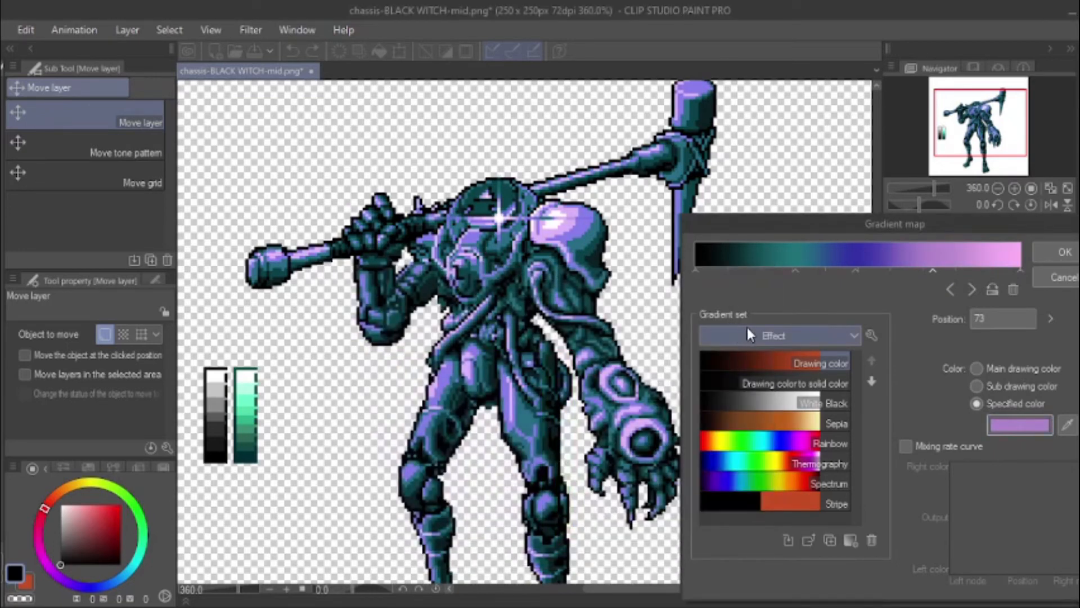
Step: Change the gradient node at position 31 to dark magenta, 792072
{"action": "left_click", "coordinate": [951, 289]}
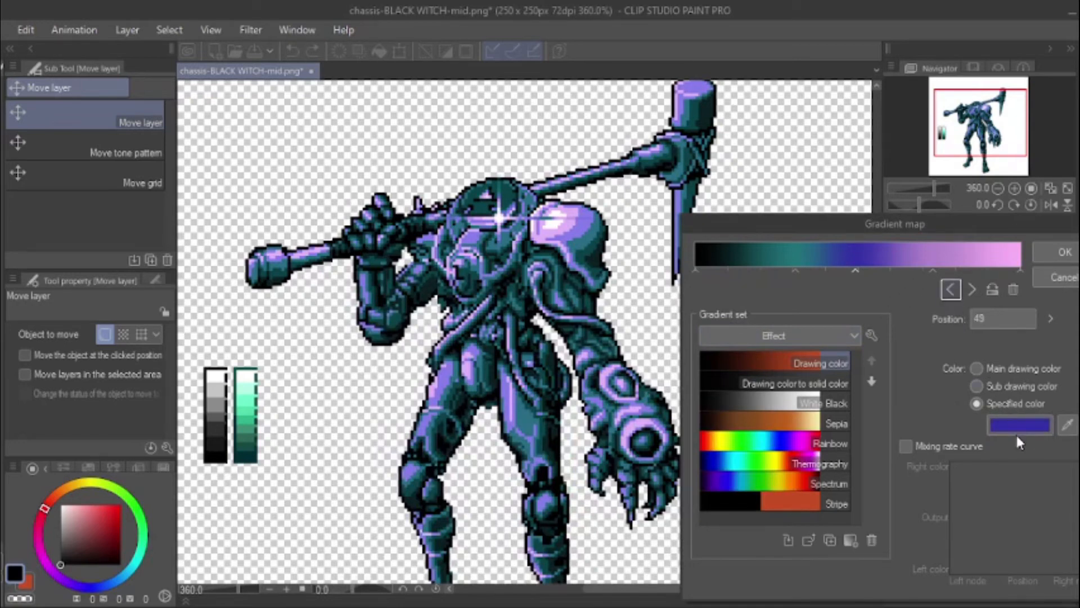
{"action": "left_click", "coordinate": [949, 288]}
{"action": "left_click", "coordinate": [1013, 424]}
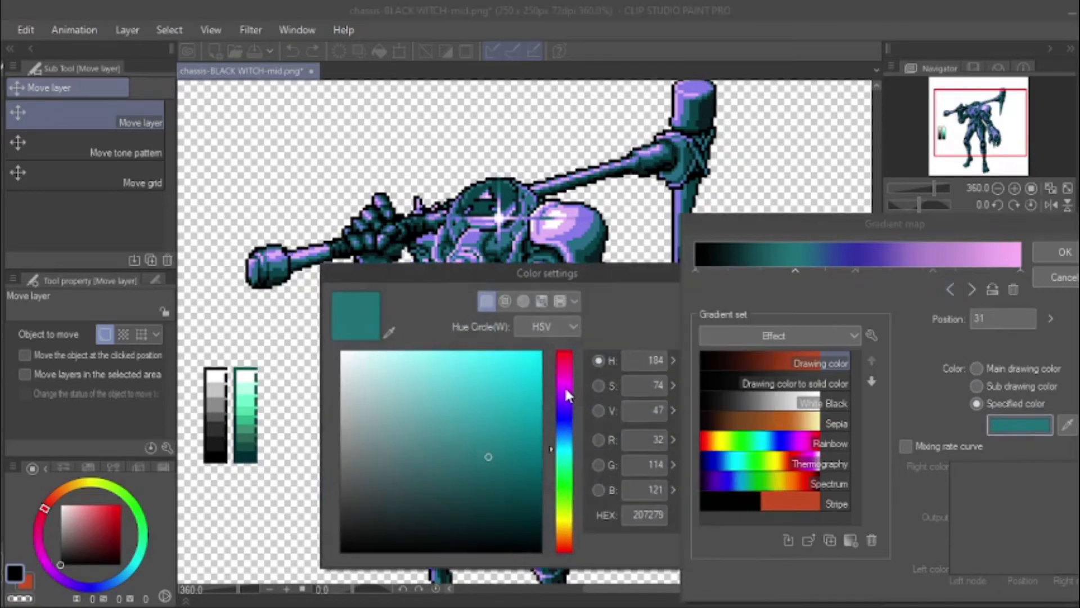
{"action": "left_click", "coordinate": [565, 382]}
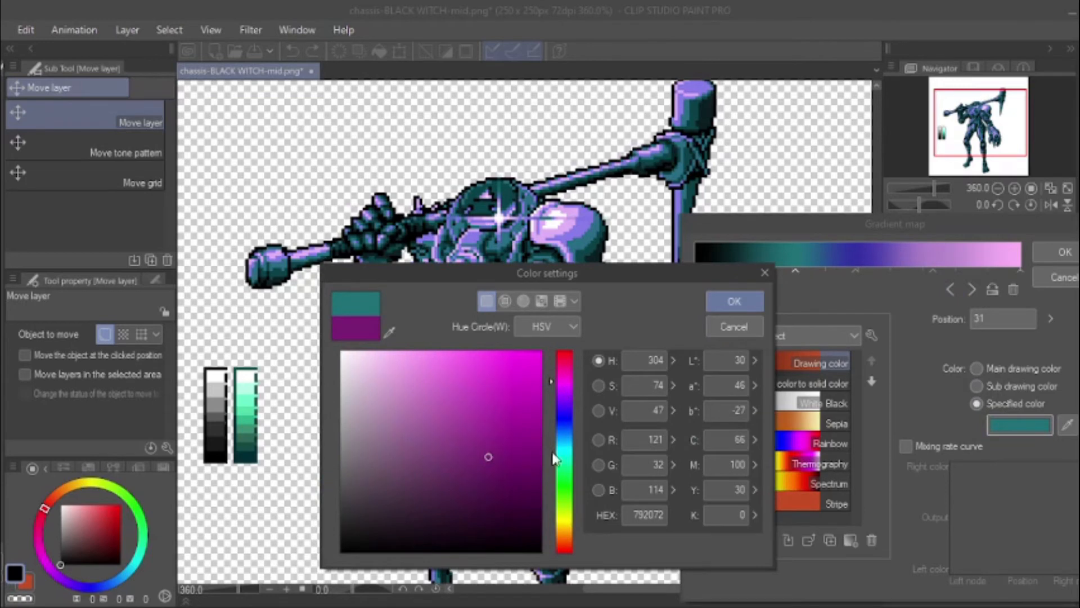
{"action": "left_click", "coordinate": [734, 302]}
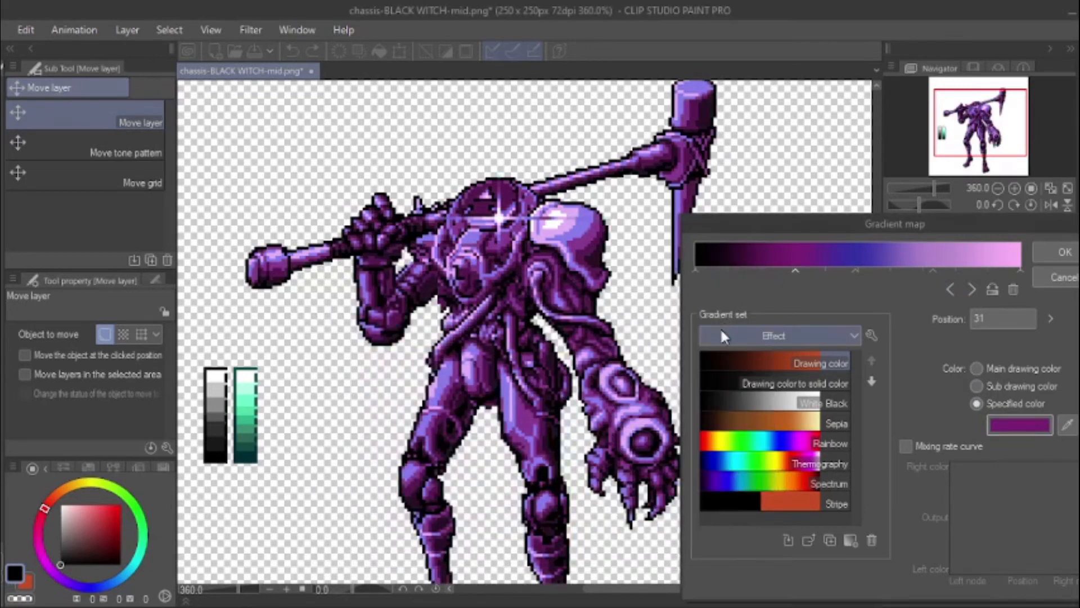
Step: Change the gradient node at position 73 to blue, 2D84C9, and apply the gradient map changes
{"action": "left_click", "coordinate": [970, 290]}
{"action": "left_click", "coordinate": [1001, 427]}
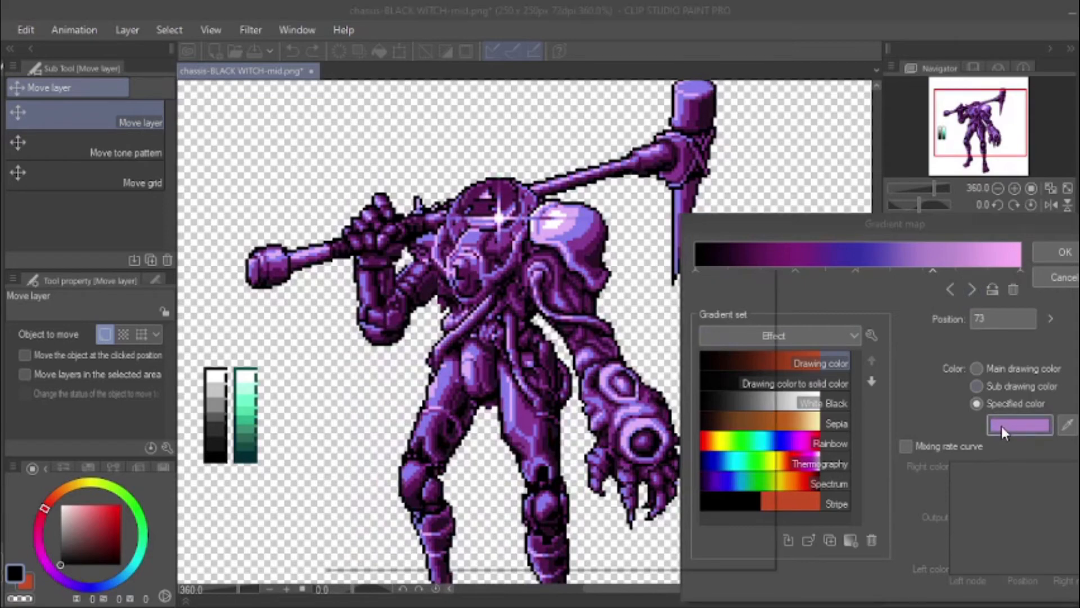
{"action": "left_click_drag", "start_coordinate": [564, 419], "coordinate": [564, 436]}
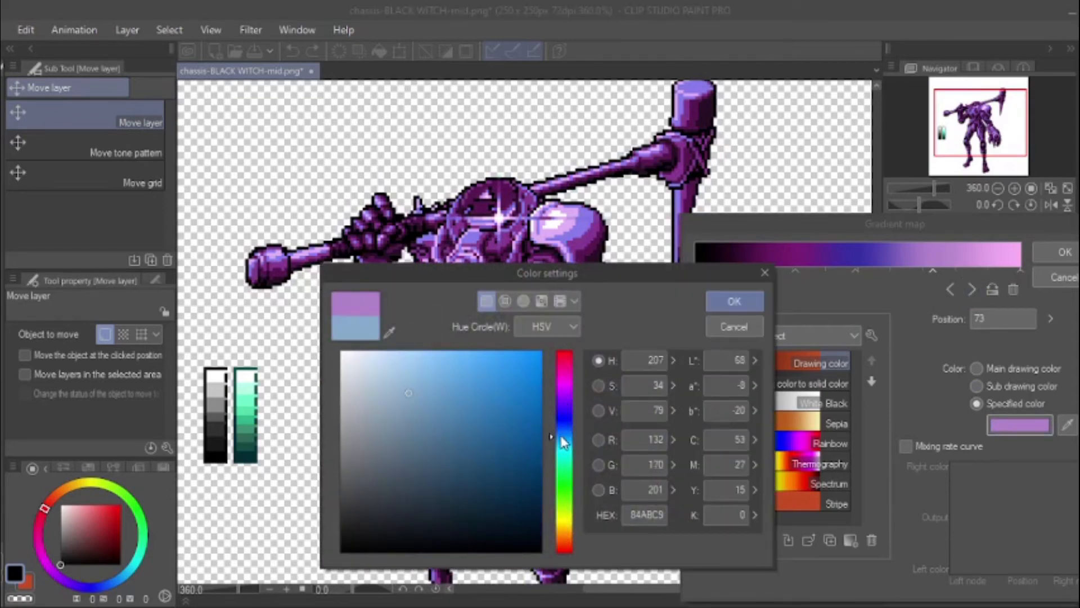
{"action": "left_click", "coordinate": [495, 393]}
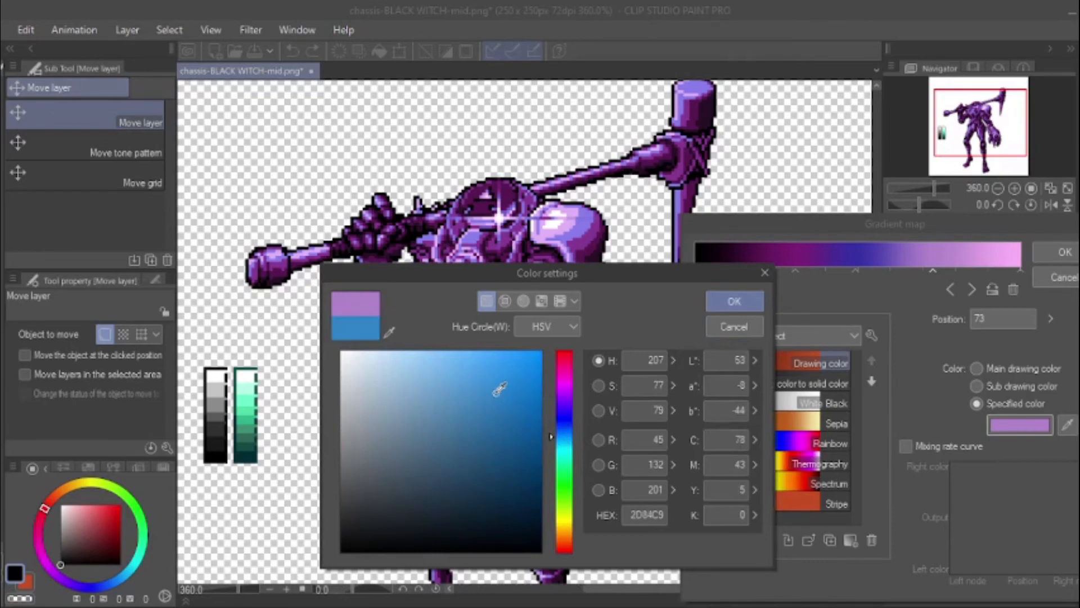
{"action": "left_click", "coordinate": [727, 302]}
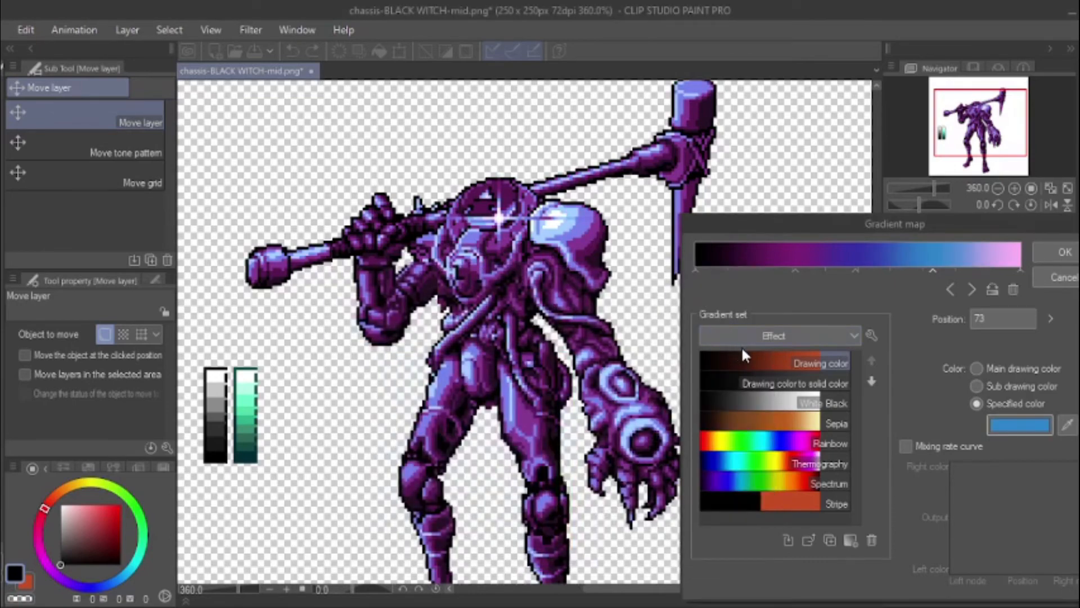
{"action": "left_click", "coordinate": [1052, 252]}
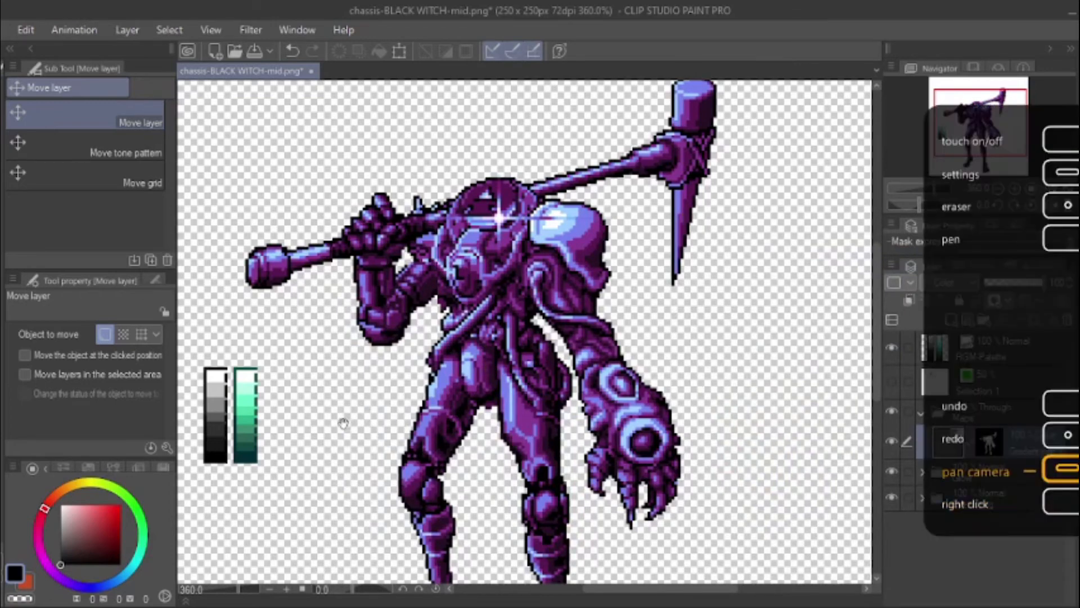
Step: Cut the Glow folder's shape out of the Gradient map 1 layer mask and clear the selection
{"action": "left_click_drag", "start_coordinate": [345, 420], "coordinate": [340, 332]}
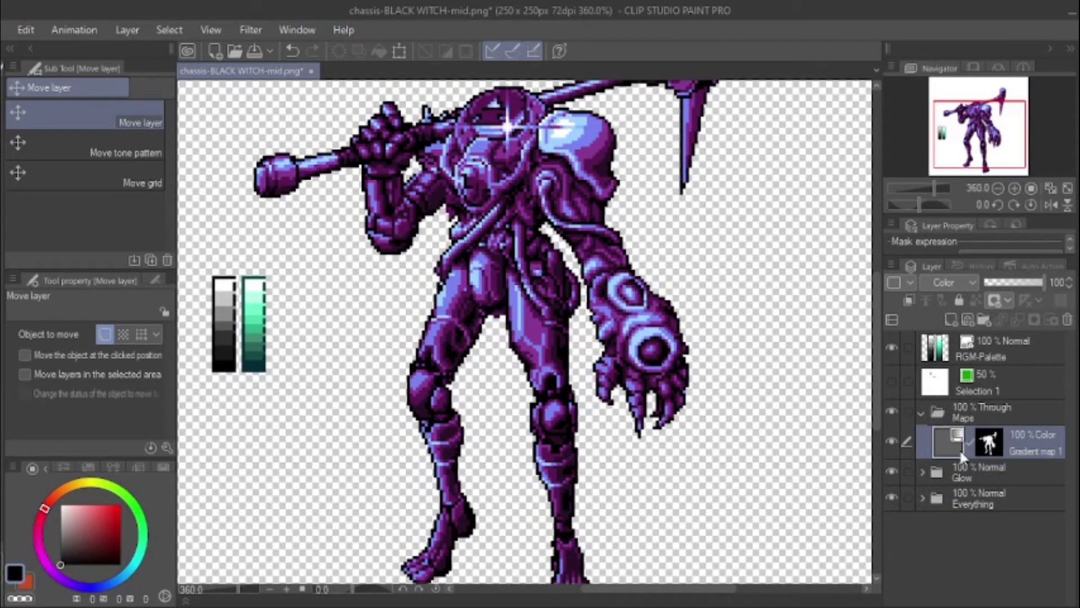
{"action": "left_click", "coordinate": [941, 475], "text": "ctrl"}
{"action": "left_click", "coordinate": [990, 446]}
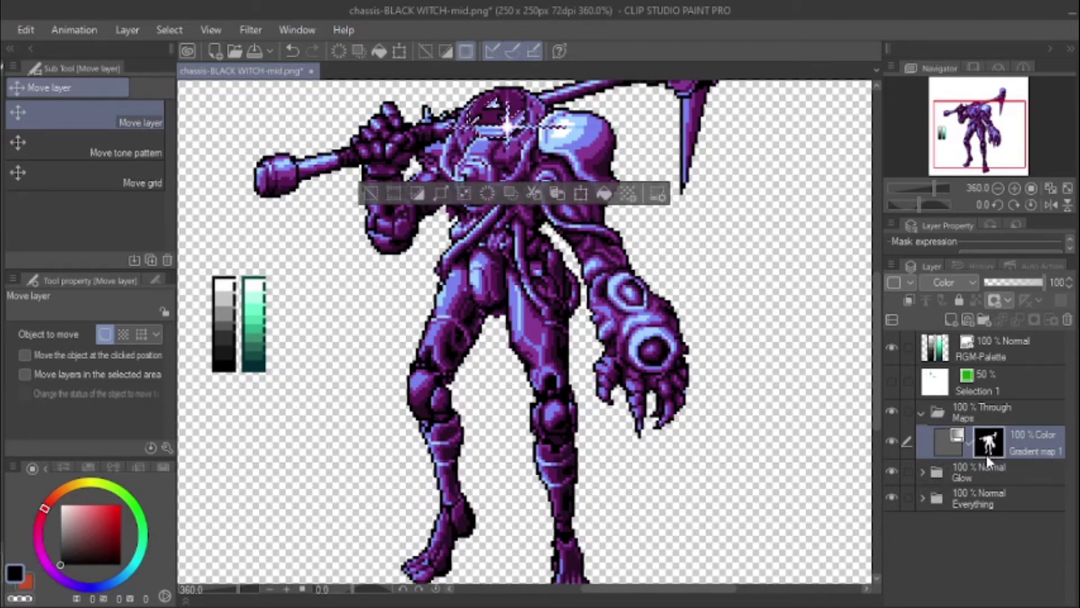
{"action": "key", "text": "Delete"}
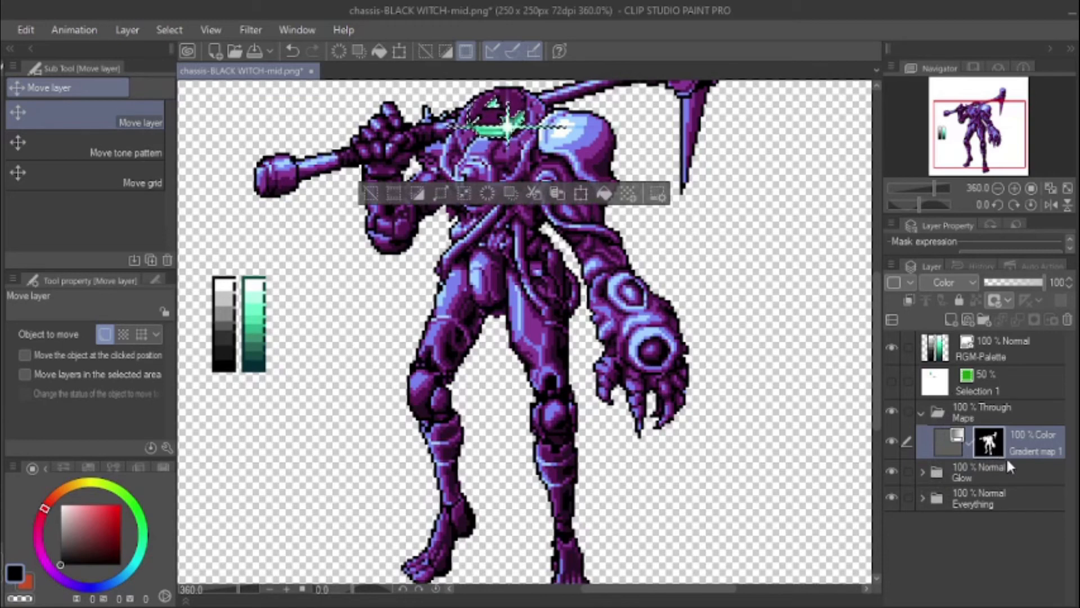
{"action": "key", "text": "ctrl+d"}
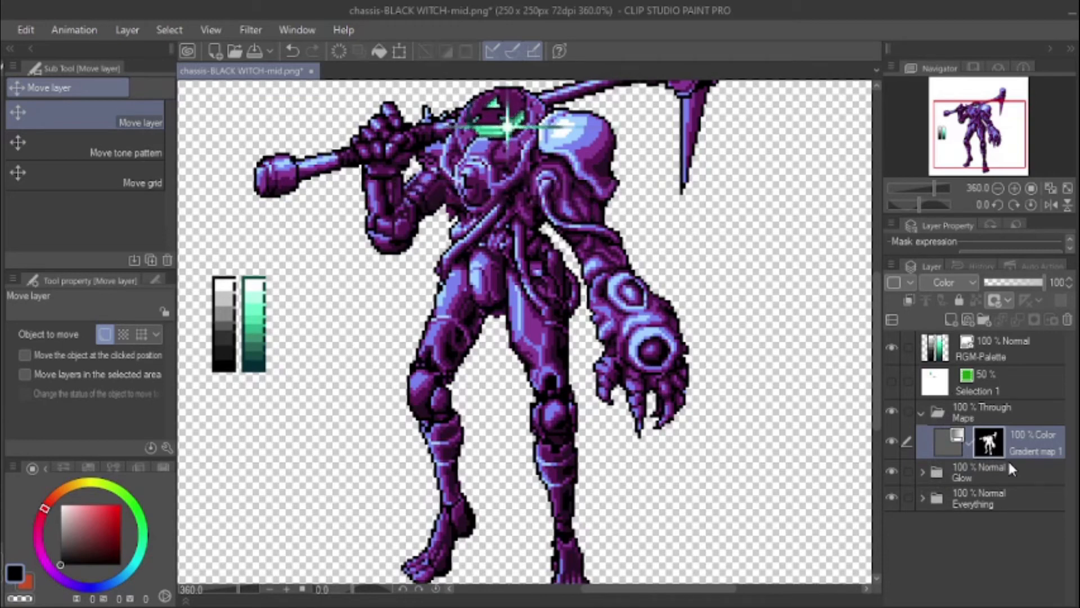
Step: Select the Glow folder's contents and add a gradient map correction layer restricted to them, using the Thermography preset
{"action": "left_click", "coordinate": [937, 472], "text": "ctrl"}
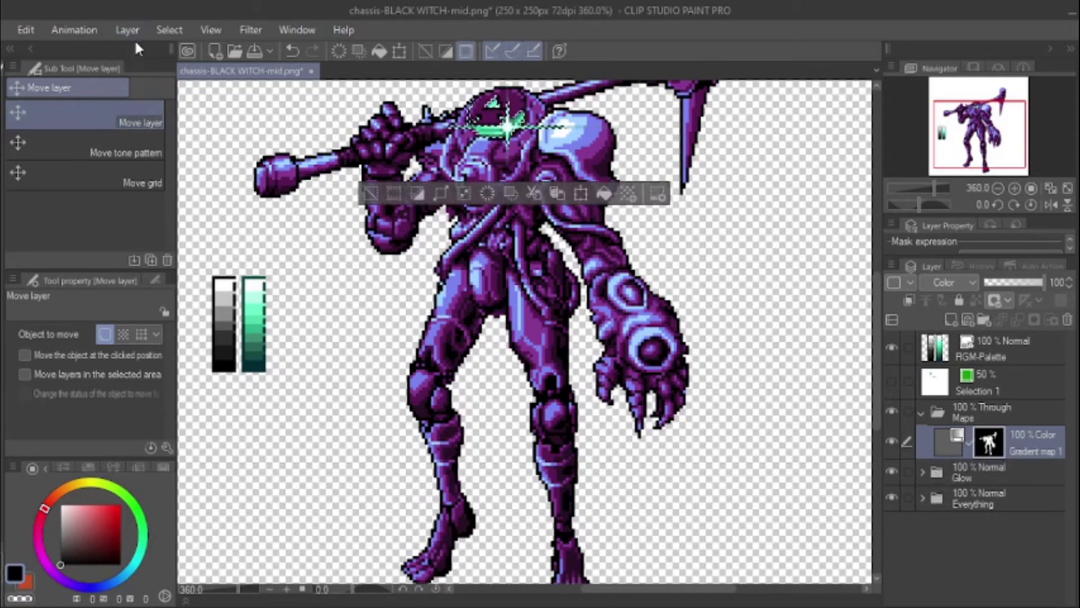
{"action": "left_click", "coordinate": [157, 29]}
{"action": "mouse_move", "coordinate": [127, 31]}
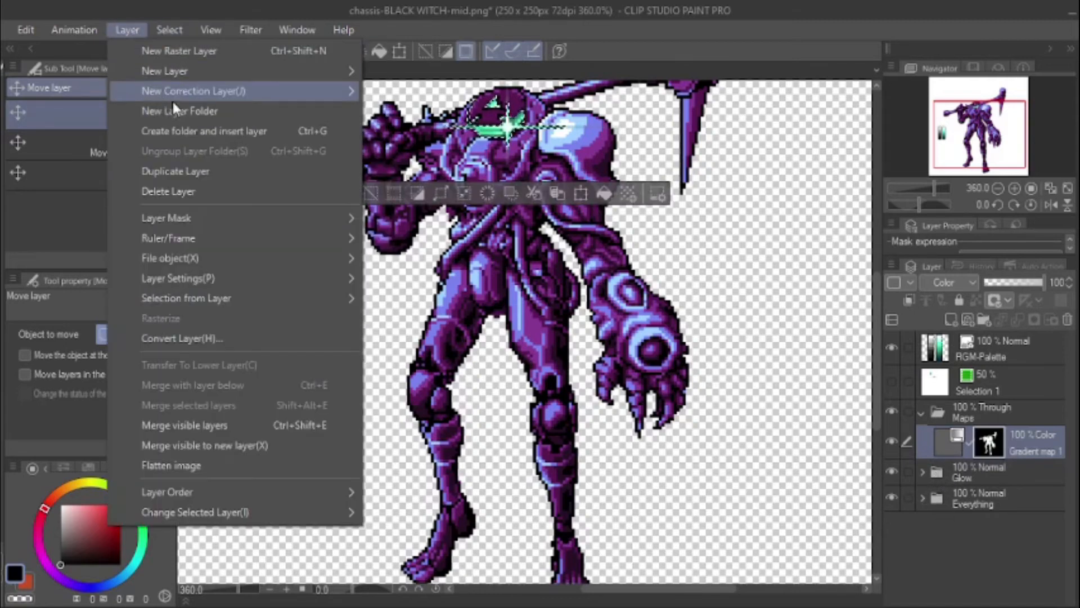
{"action": "mouse_move", "coordinate": [187, 88]}
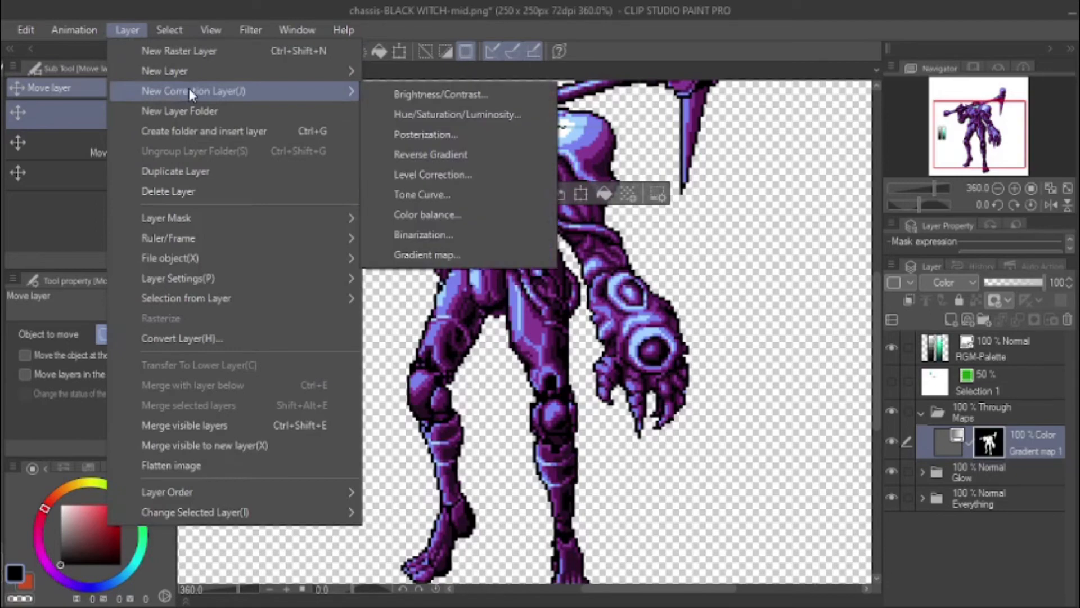
{"action": "left_click", "coordinate": [418, 260]}
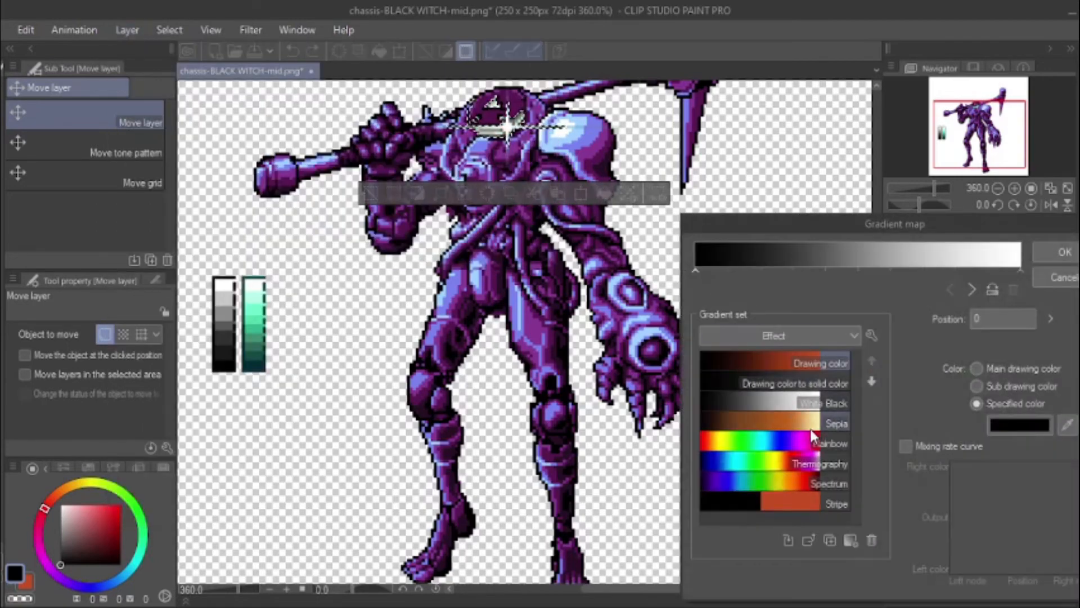
{"action": "left_click", "coordinate": [799, 444]}
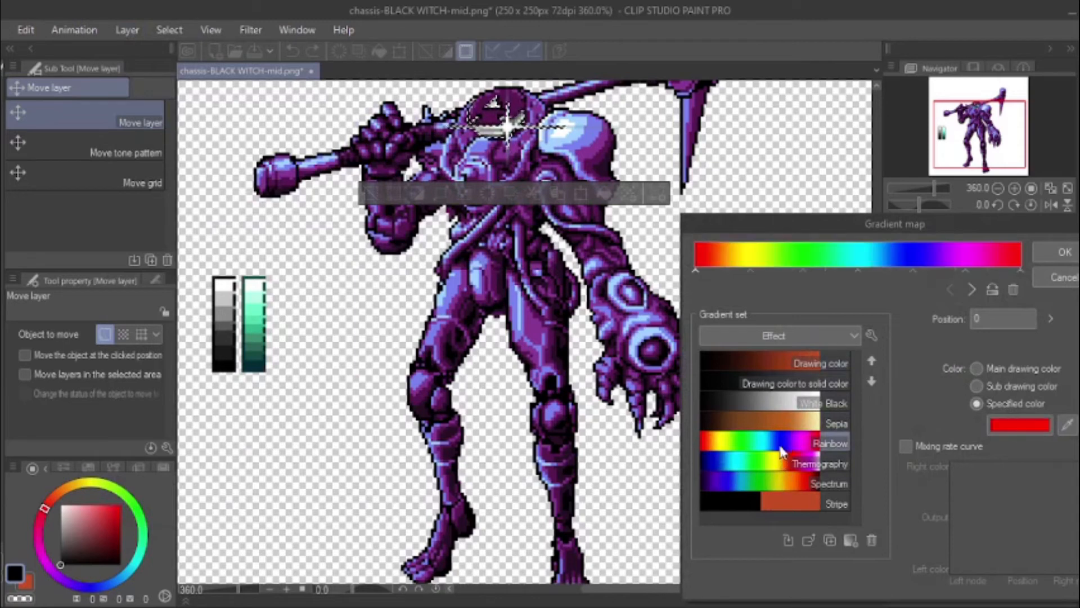
{"action": "left_click", "coordinate": [777, 461]}
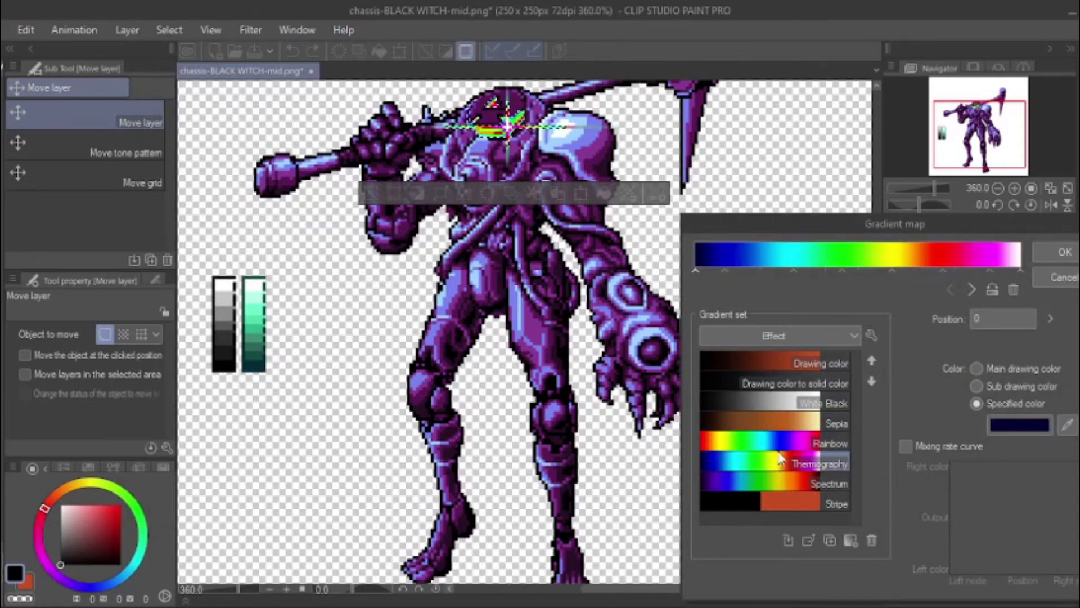
{"action": "left_click", "coordinate": [1052, 248]}
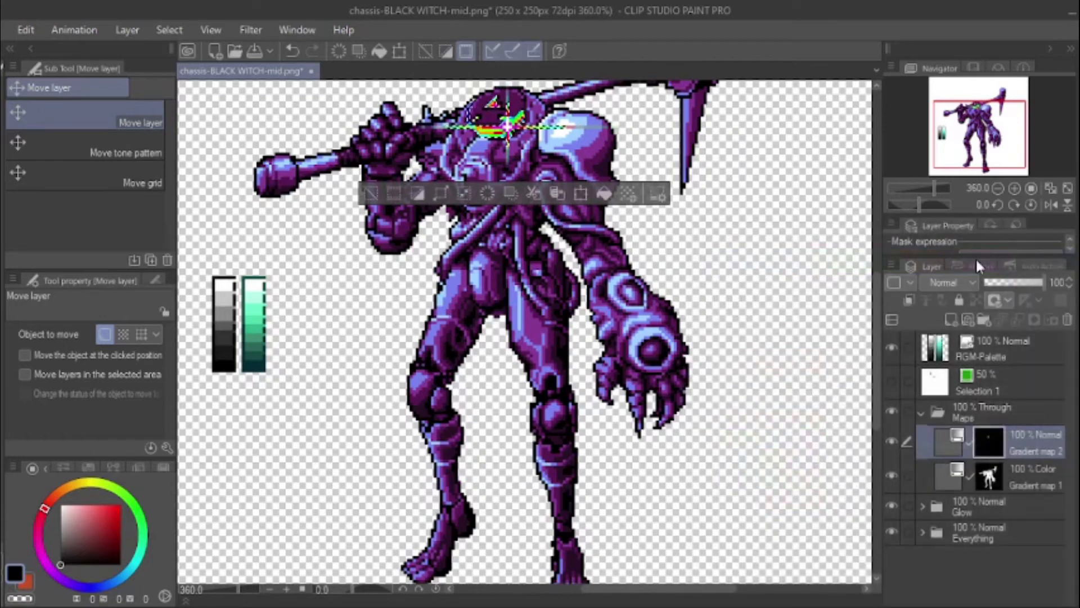
Step: Try the Add (Glow), Divide and Difference blending modes on the Gradient map 2 layer
{"action": "left_click", "coordinate": [951, 283]}
{"action": "left_click", "coordinate": [941, 474]}
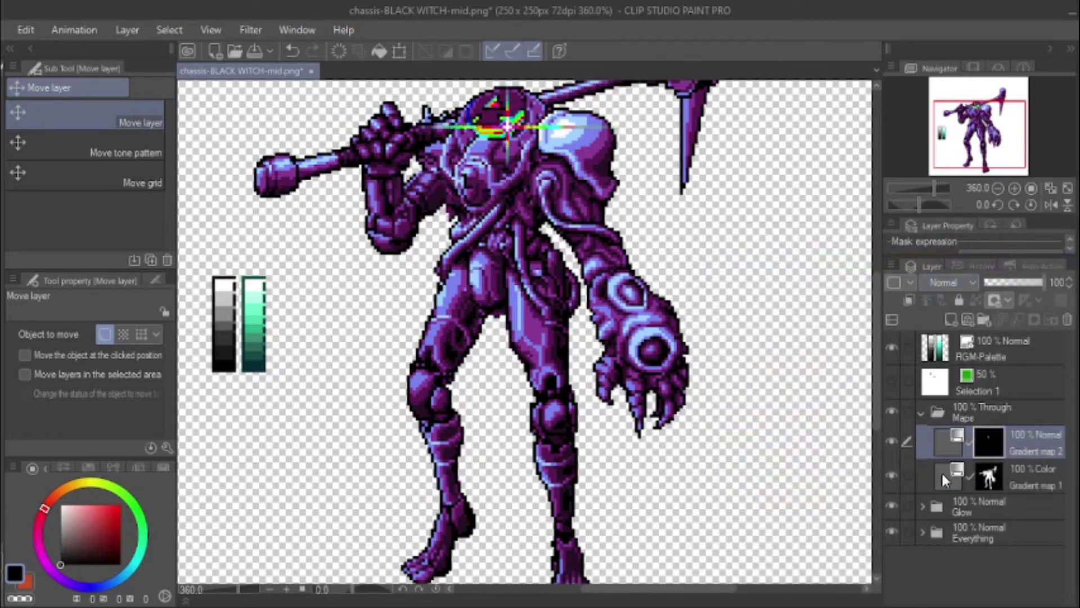
{"action": "left_click", "coordinate": [953, 282]}
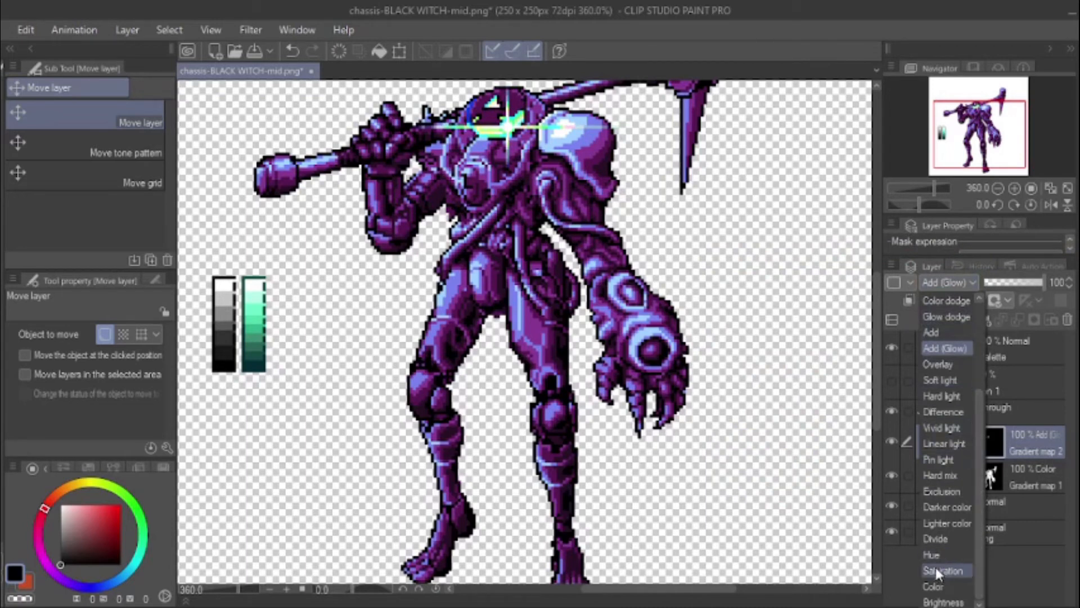
{"action": "left_click", "coordinate": [940, 537]}
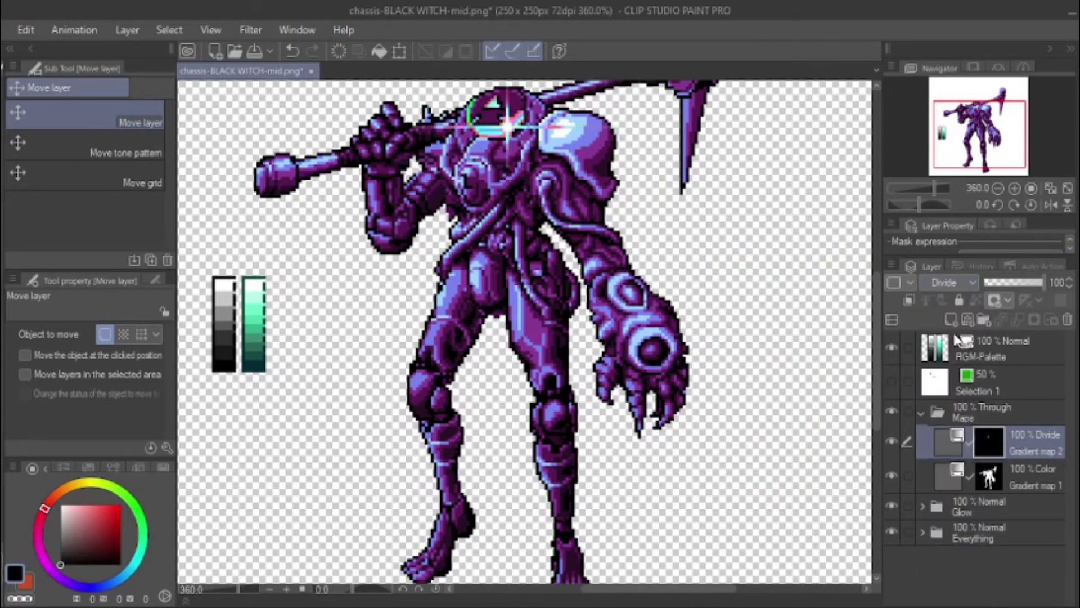
{"action": "left_click", "coordinate": [954, 281]}
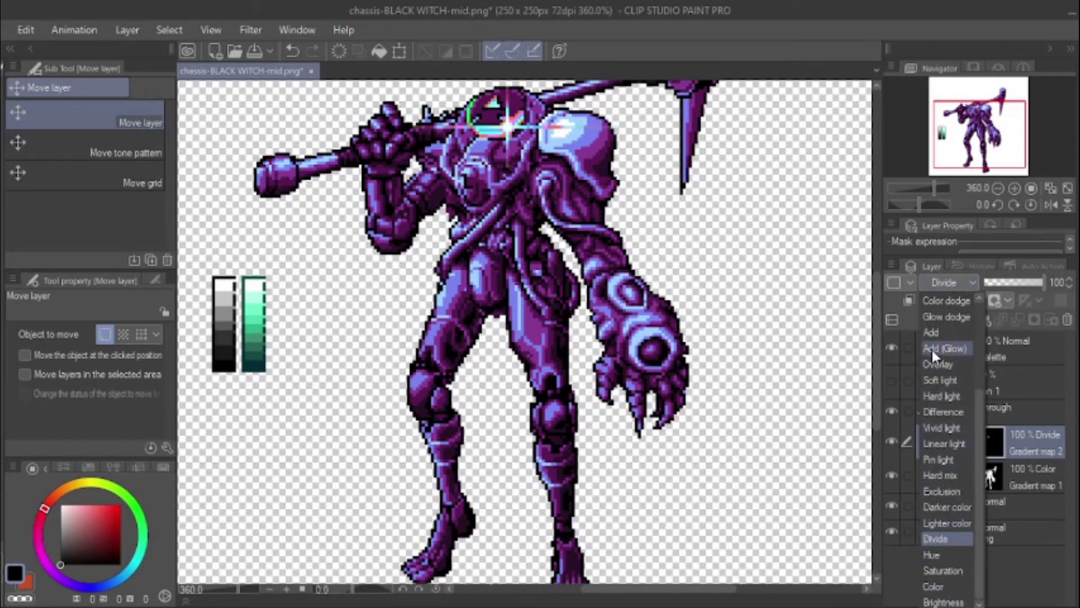
{"action": "left_click", "coordinate": [936, 412]}
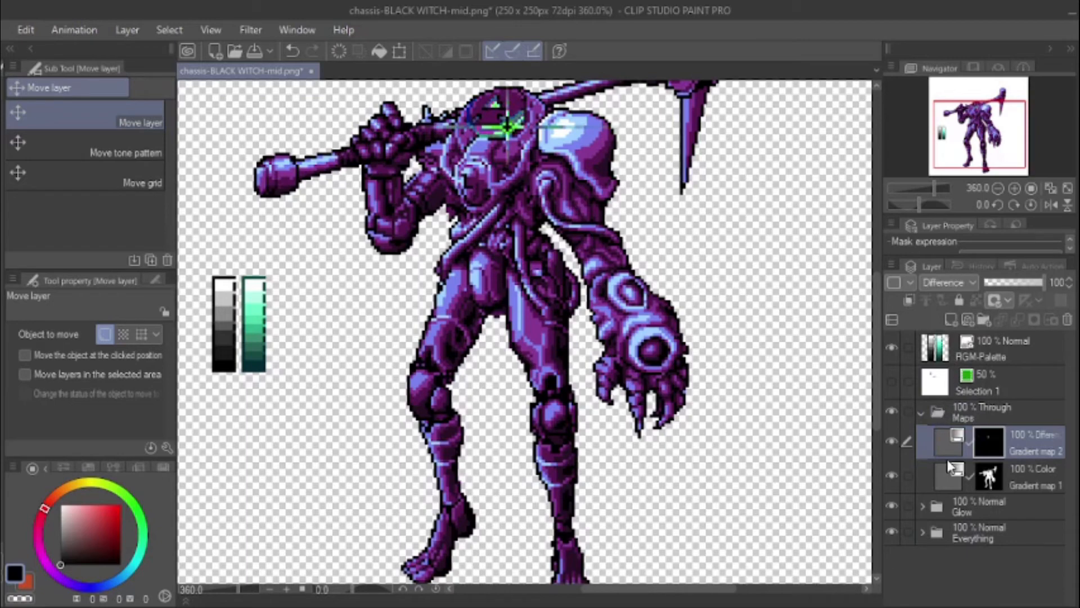
{"action": "double_click", "coordinate": [946, 439]}
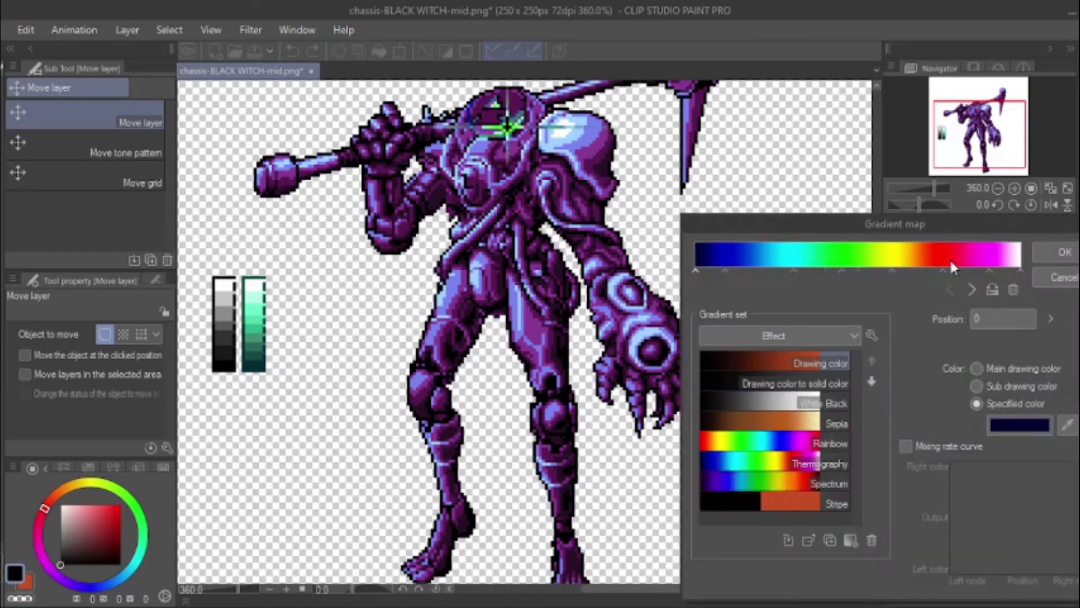
{"action": "left_click", "coordinate": [1058, 277]}
Step: Try the Vivid light blending mode on the Gradient map 2 layer and set it back to Normal
{"action": "left_click", "coordinate": [966, 282]}
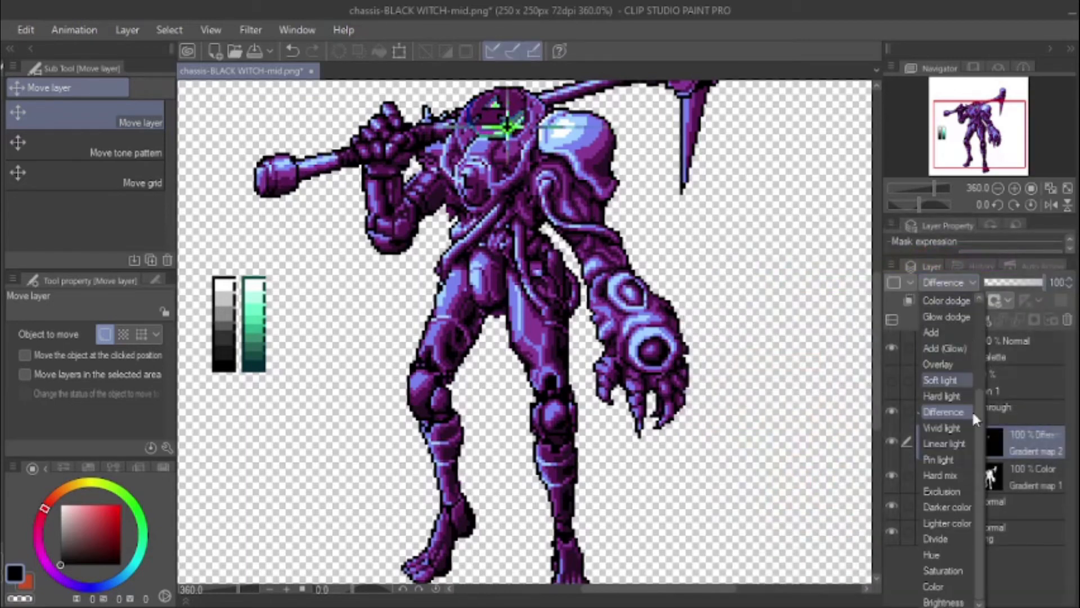
{"action": "left_click", "coordinate": [963, 427]}
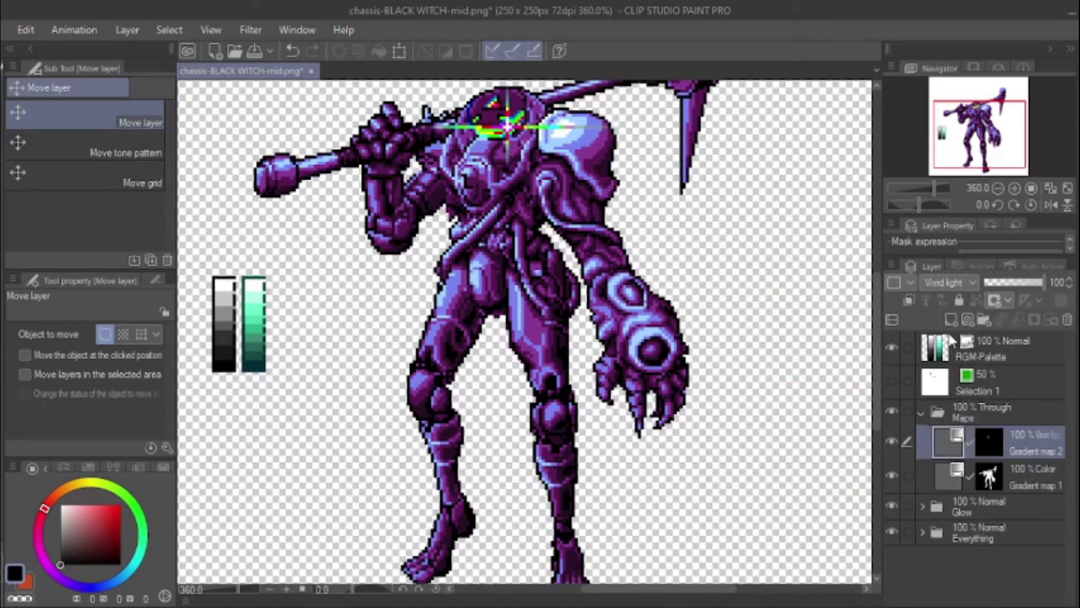
{"action": "left_click", "coordinate": [957, 282]}
{"action": "left_click_drag", "start_coordinate": [978, 399], "coordinate": [977, 296]}
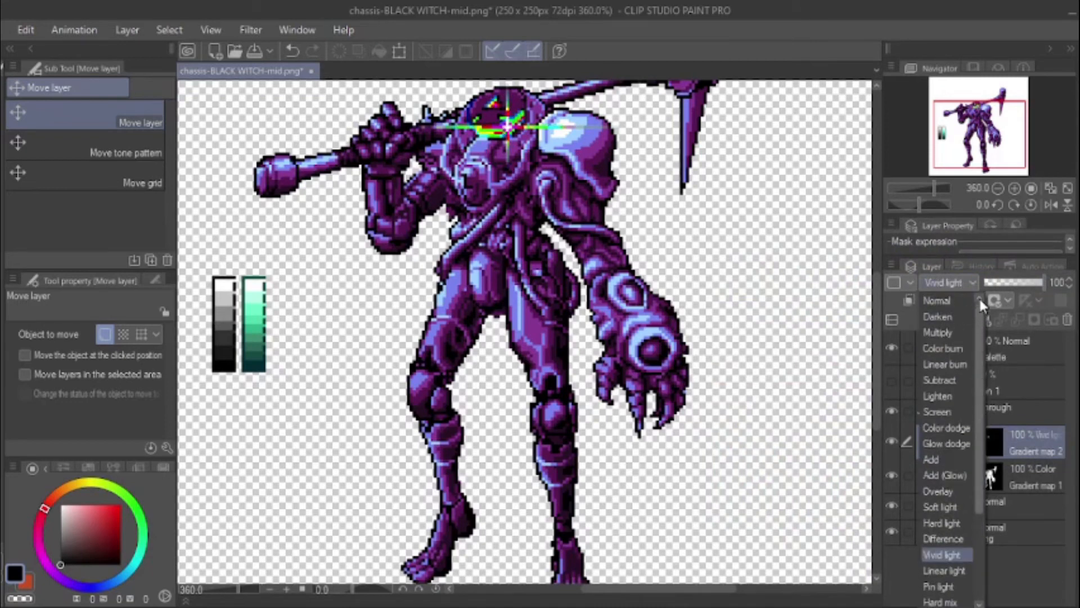
{"action": "left_click", "coordinate": [943, 300]}
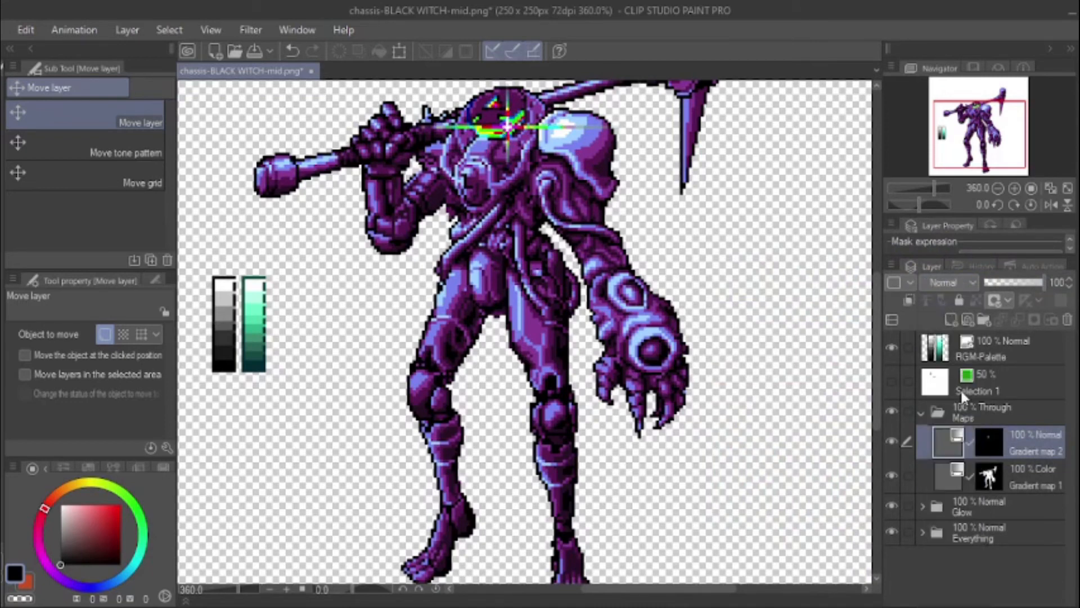
Step: Switch the glow's gradient map to the Sepia preset and change its node at position 0 to dark red, 691800
{"action": "double_click", "coordinate": [943, 438]}
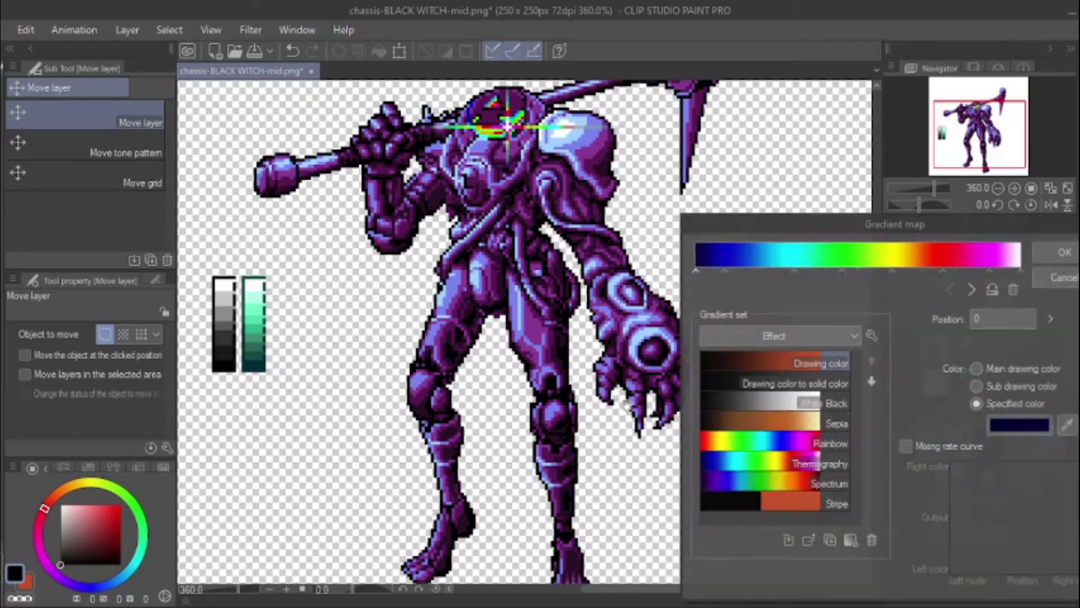
{"action": "left_click", "coordinate": [795, 423]}
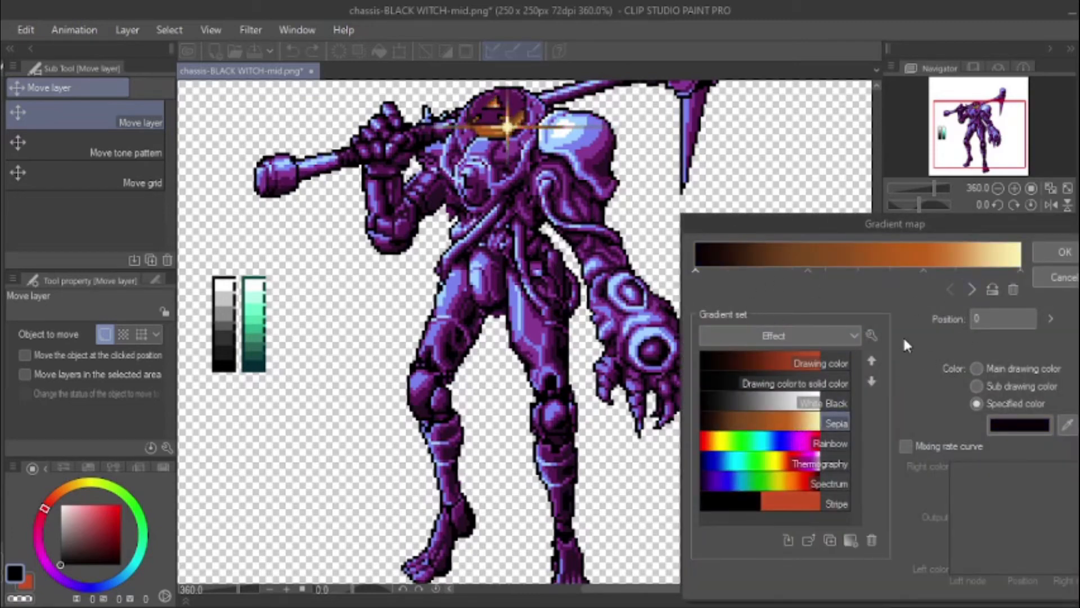
{"action": "left_click", "coordinate": [1011, 423]}
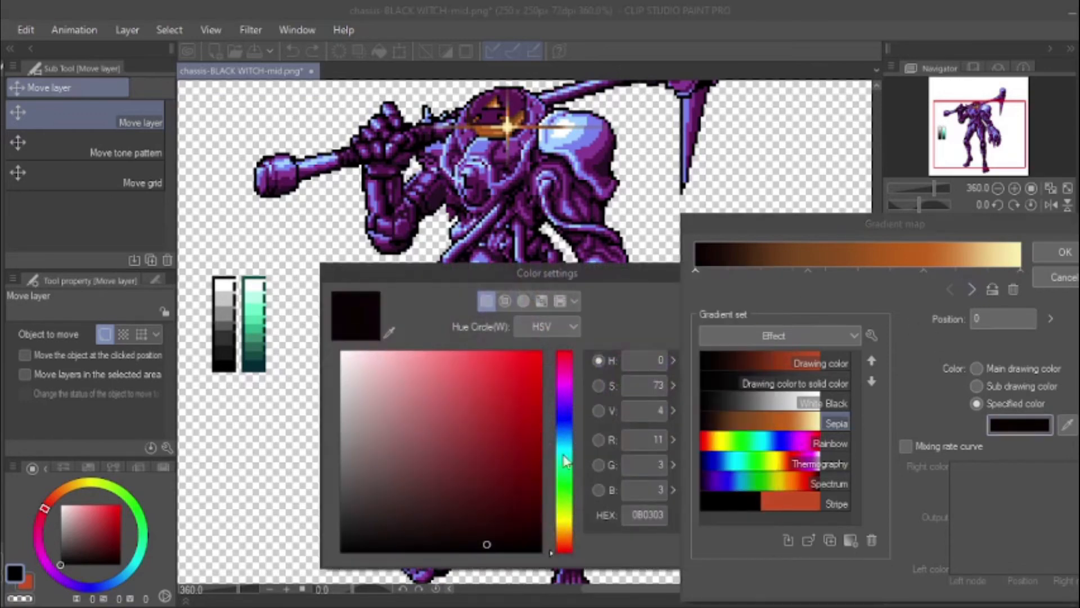
{"action": "left_click", "coordinate": [563, 546]}
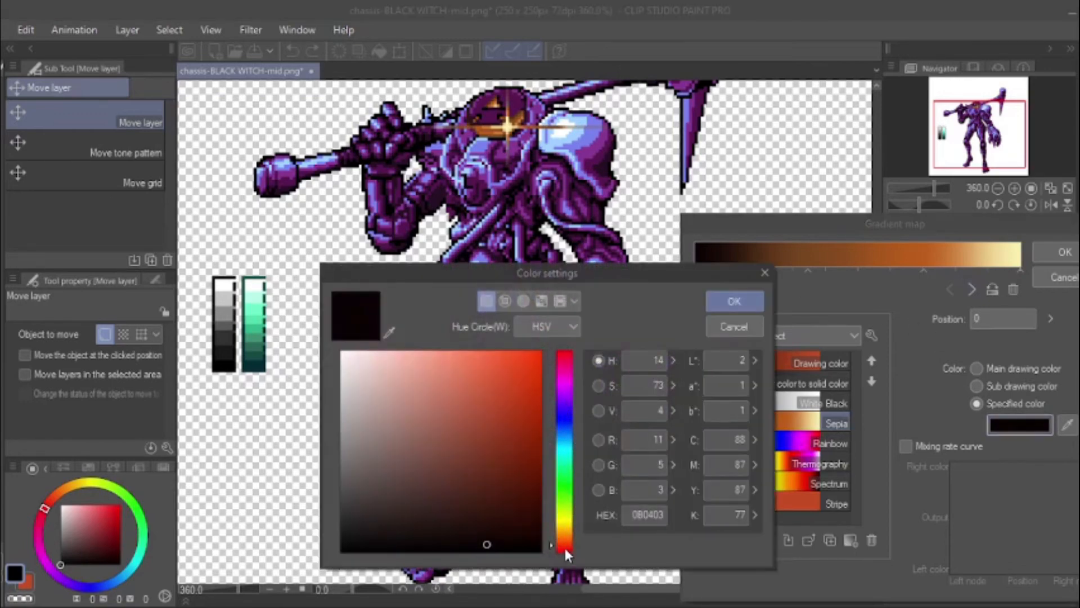
{"action": "left_click", "coordinate": [539, 502]}
{"action": "left_click_drag", "start_coordinate": [537, 503], "coordinate": [540, 470]}
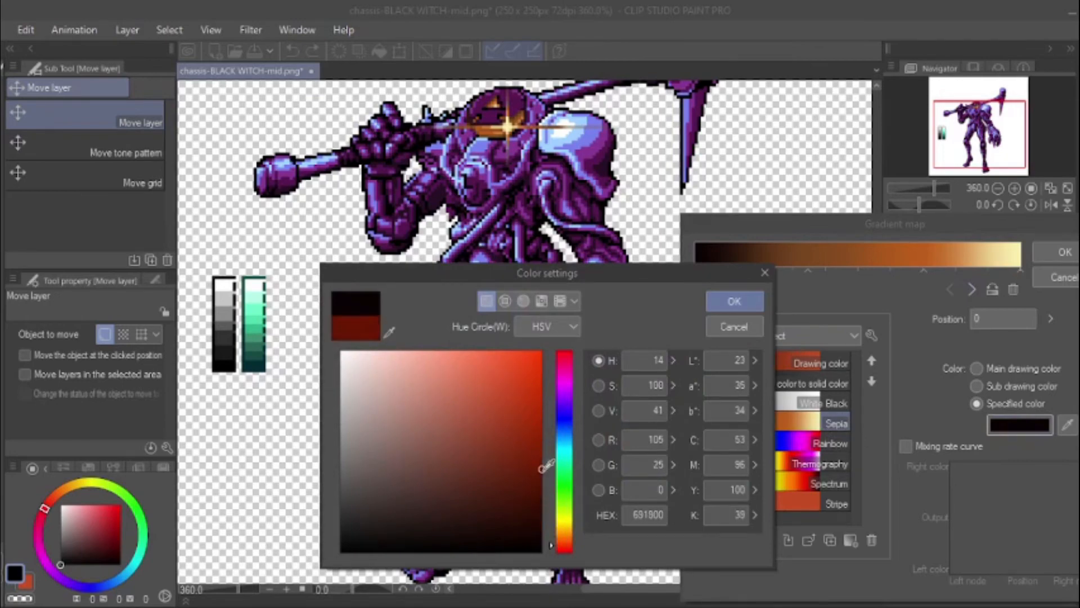
{"action": "left_click", "coordinate": [725, 298]}
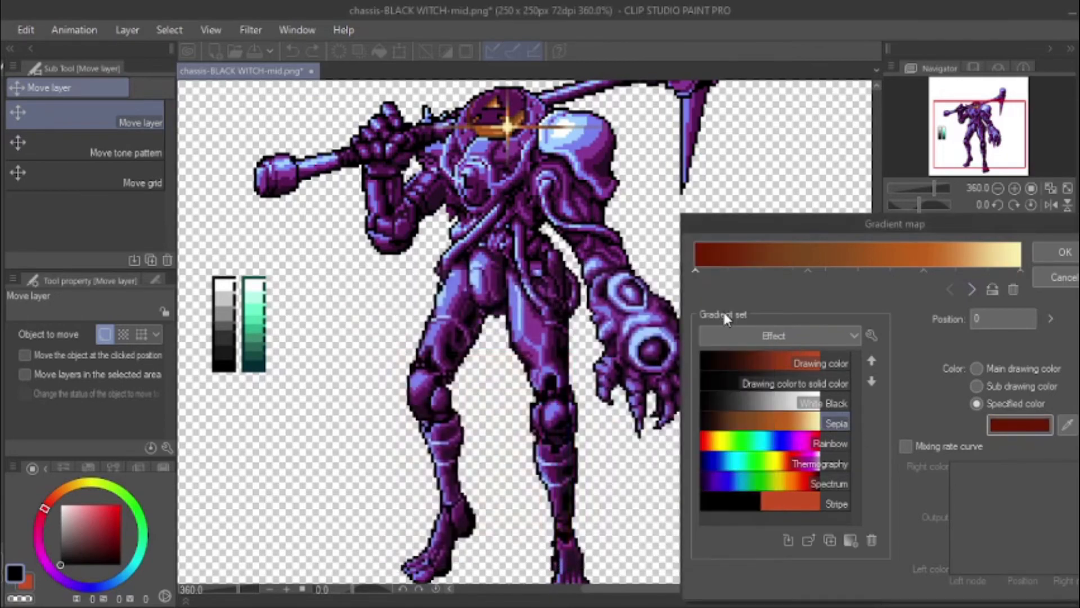
Step: Change the gradient map's node at position 35 to a saturated dark orange and move it to position 17
{"action": "left_click", "coordinate": [970, 288]}
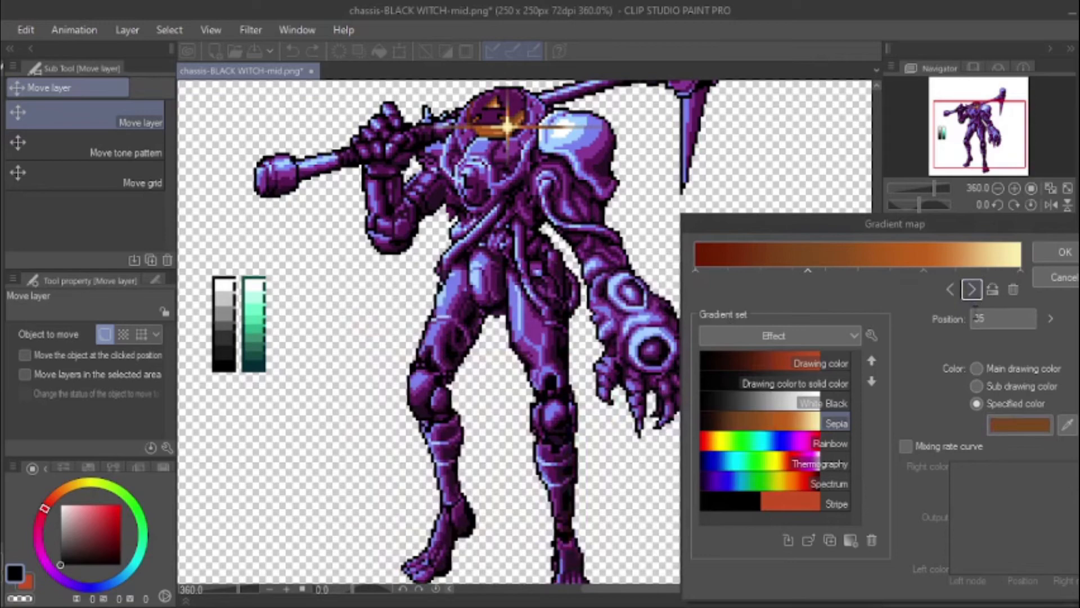
{"action": "left_click", "coordinate": [1019, 426]}
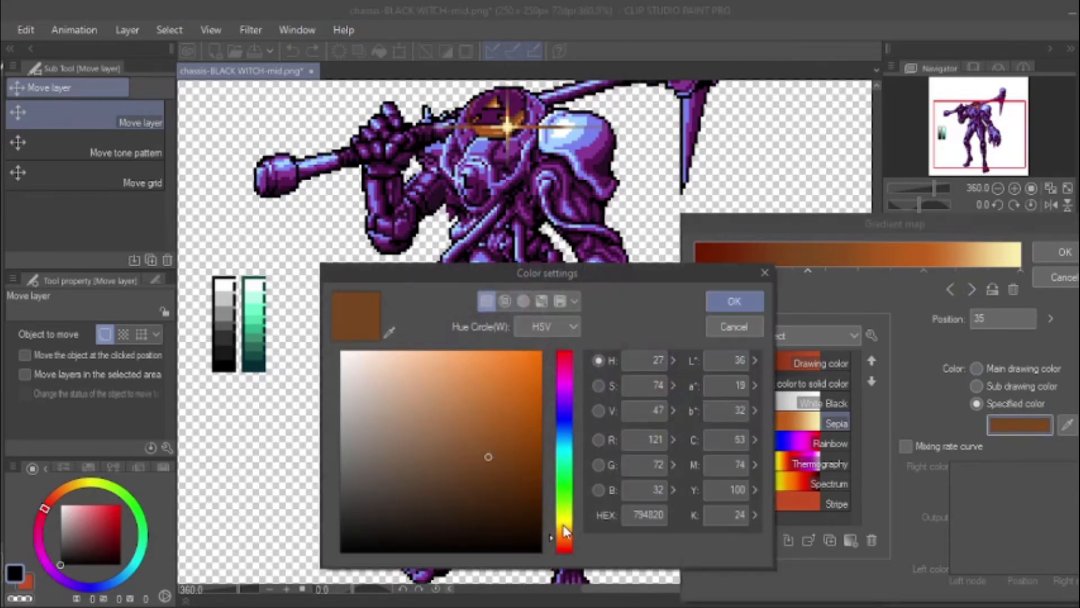
{"action": "left_click_drag", "start_coordinate": [563, 526], "coordinate": [565, 535]}
{"action": "mouse_move", "coordinate": [509, 401]}
{"action": "left_mouse_down"}
{"action": "mouse_move", "coordinate": [541, 360]}
{"action": "mouse_move", "coordinate": [542, 370]}
{"action": "left_mouse_up"}
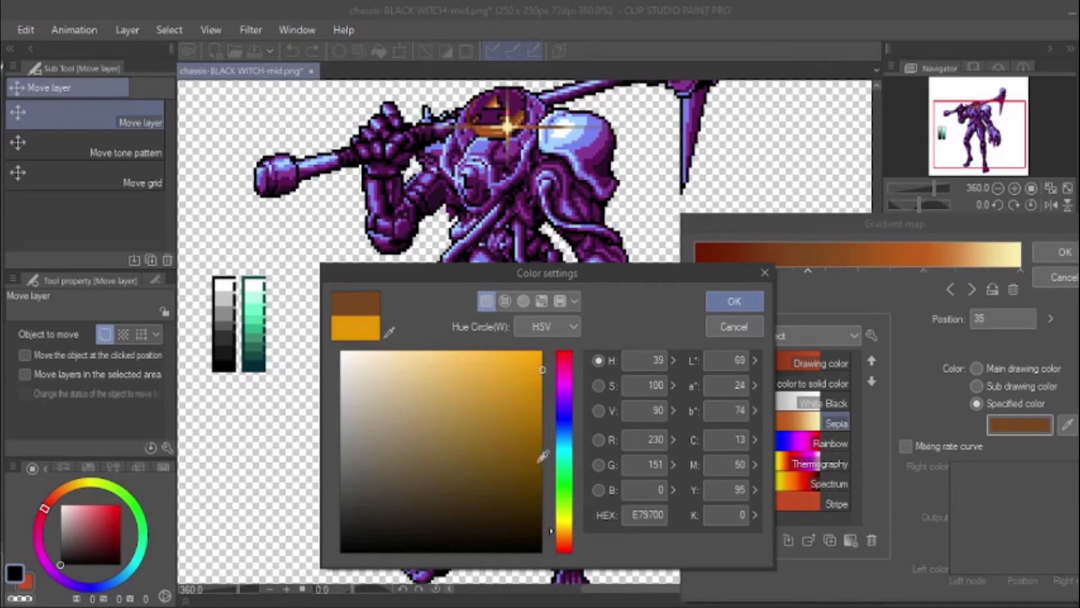
{"action": "left_click_drag", "start_coordinate": [544, 455], "coordinate": [543, 418]}
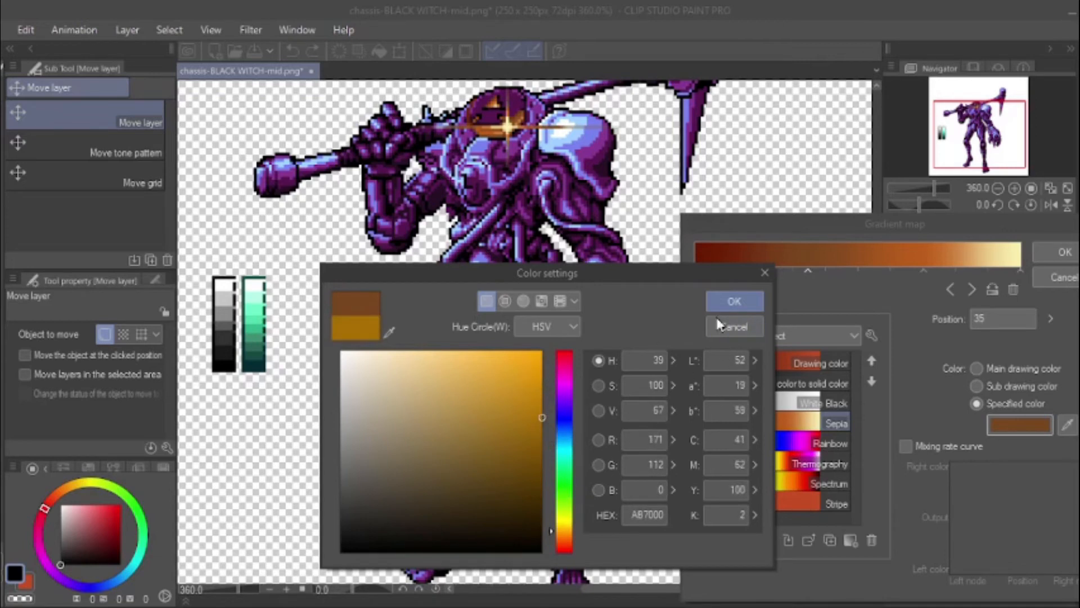
{"action": "left_click", "coordinate": [560, 537]}
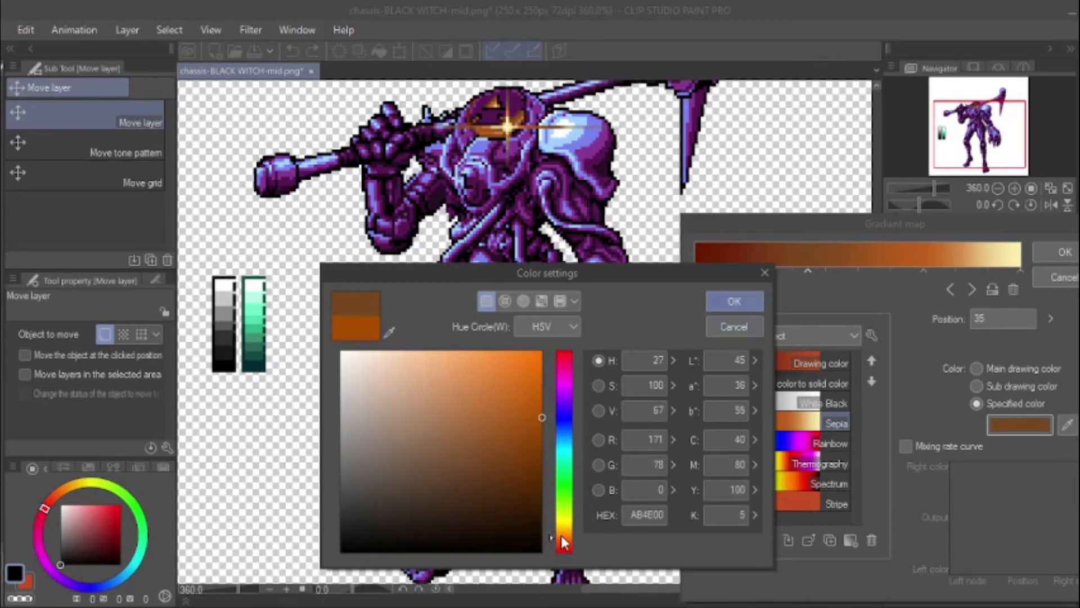
{"action": "left_click", "coordinate": [734, 301]}
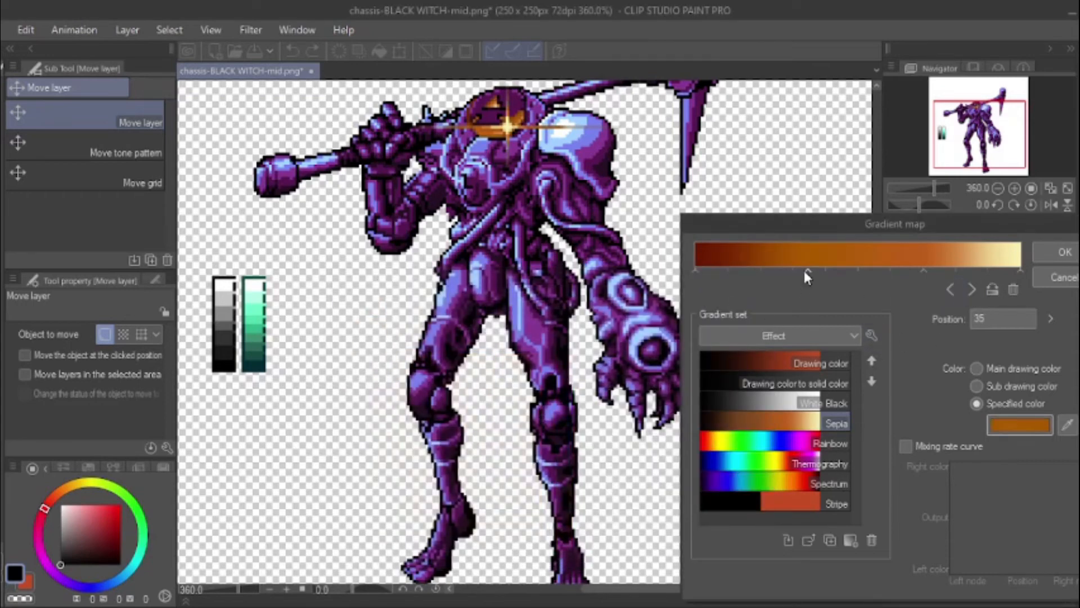
{"action": "left_click_drag", "start_coordinate": [803, 269], "coordinate": [749, 270]}
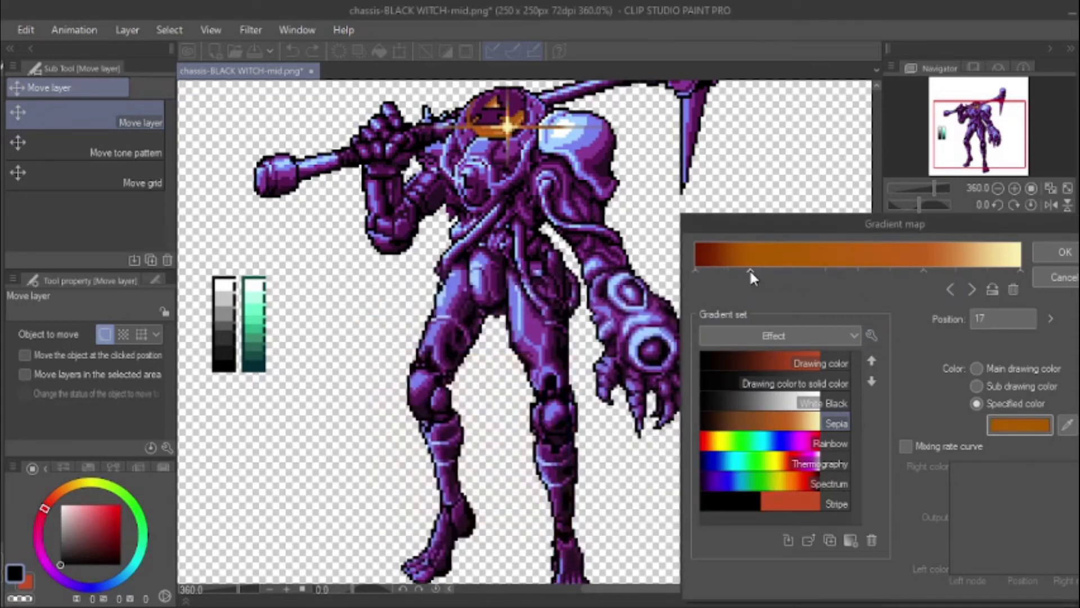
Step: Change the gradient map's node at position 70 to bright orange, FA9100
{"action": "left_click", "coordinate": [971, 289]}
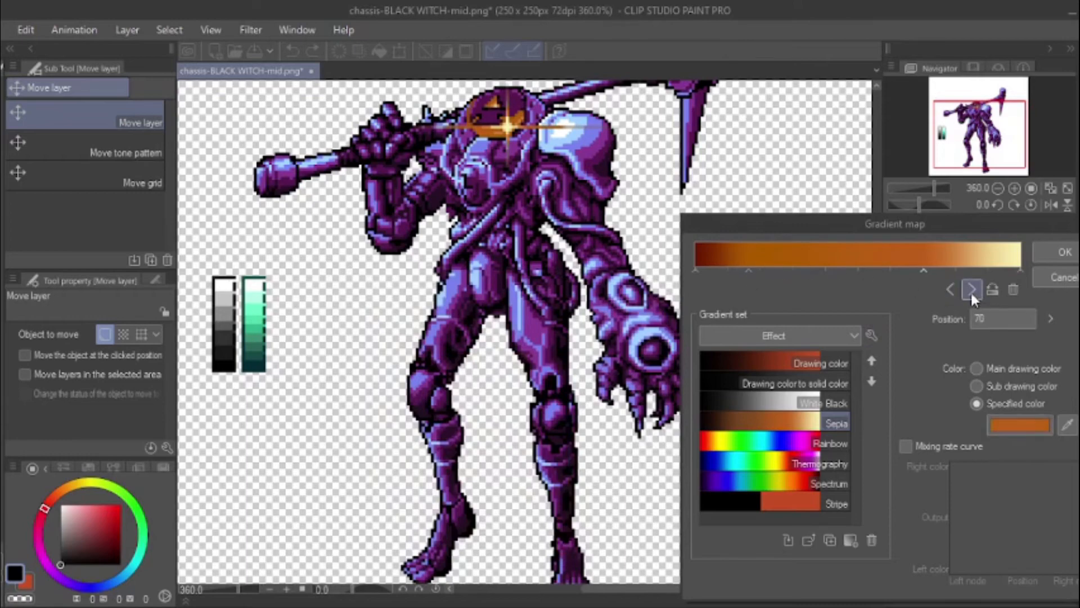
{"action": "left_click", "coordinate": [1001, 421]}
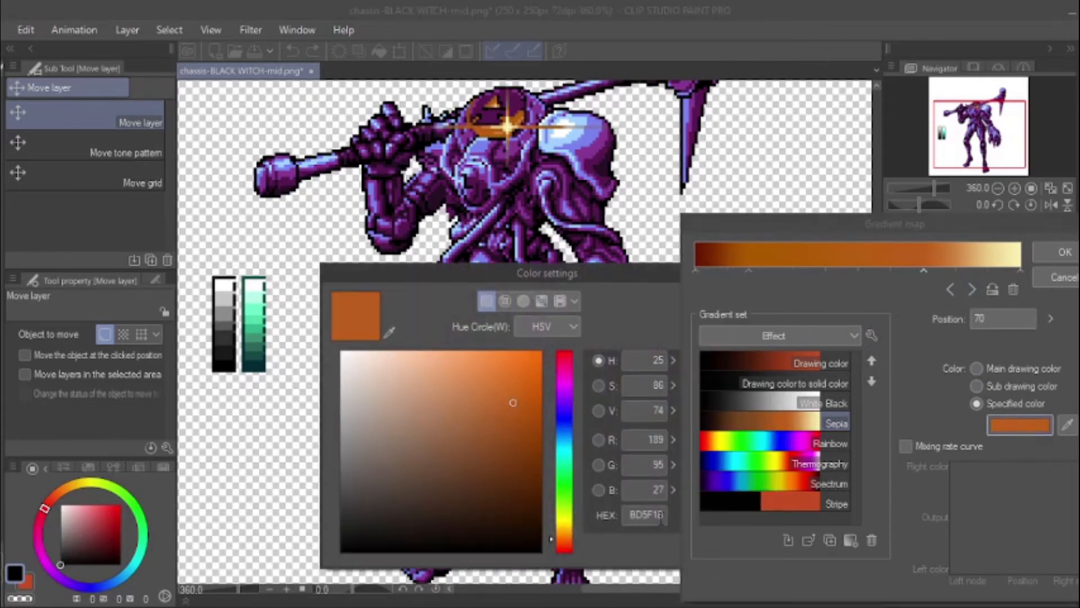
{"action": "left_click", "coordinate": [564, 534]}
{"action": "left_click_drag", "start_coordinate": [522, 381], "coordinate": [641, 313]}
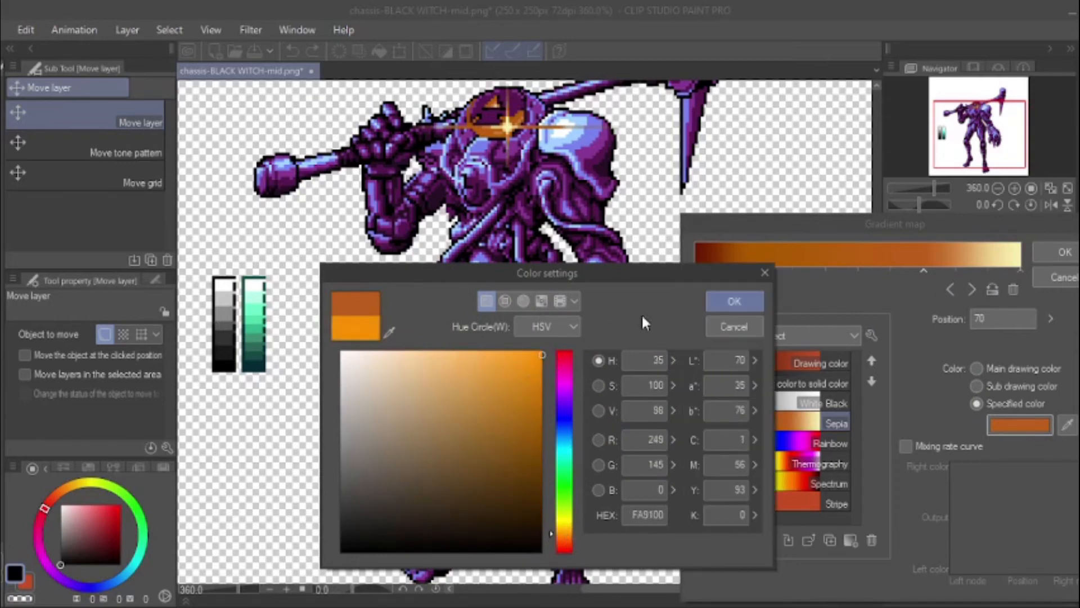
{"action": "left_click", "coordinate": [741, 298]}
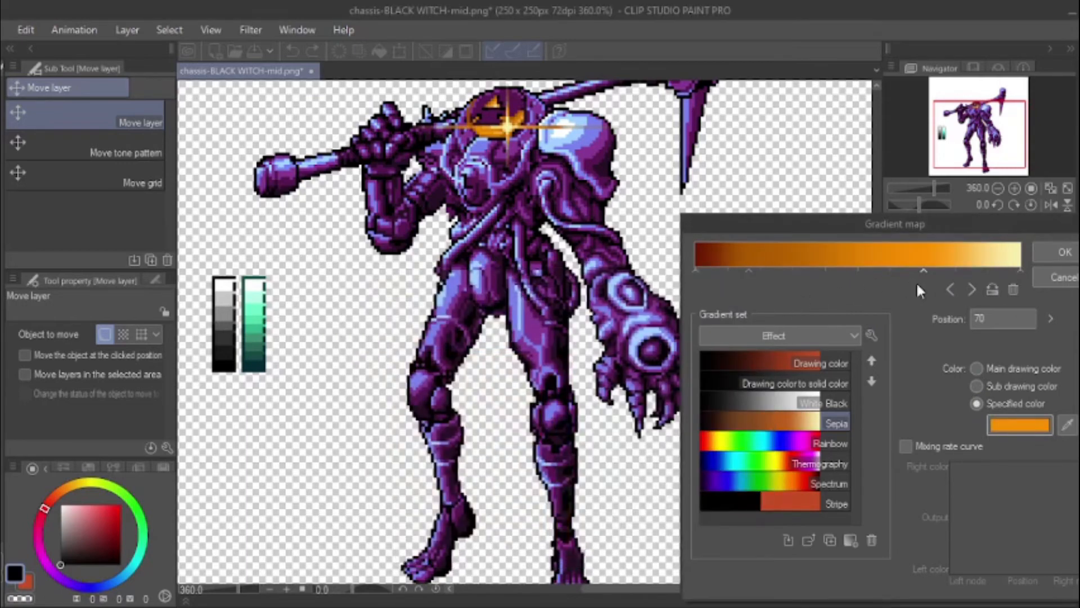
Step: Recolor the gradient's first node a slightly brighter pure dark red and move it to position 5
{"action": "left_click", "coordinate": [951, 289]}
{"action": "left_click", "coordinate": [951, 289]}
{"action": "left_click", "coordinate": [1007, 421]}
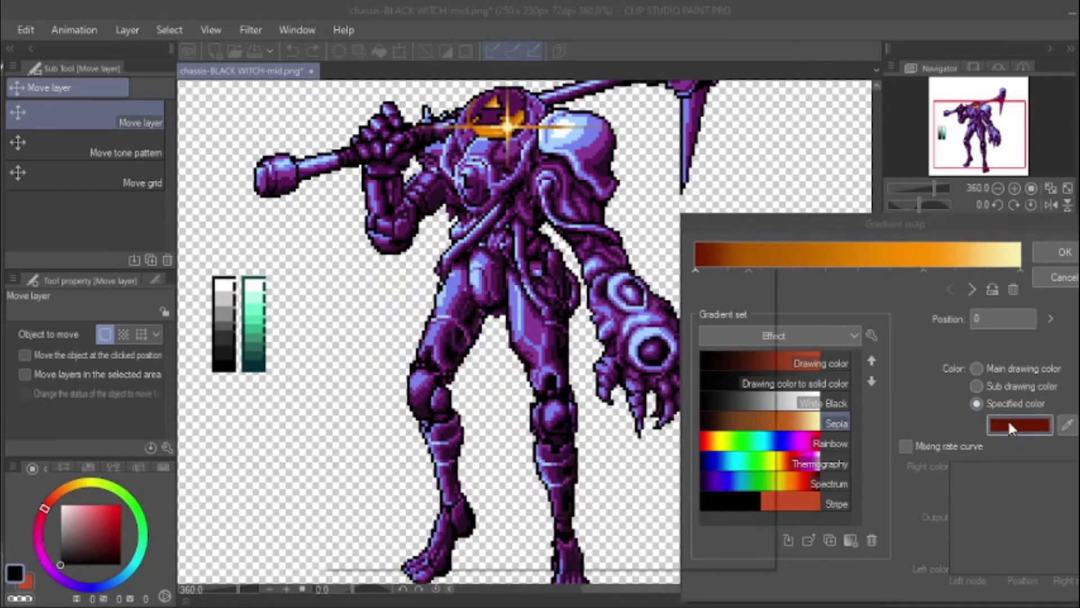
{"action": "left_click_drag", "start_coordinate": [564, 545], "coordinate": [567, 567]}
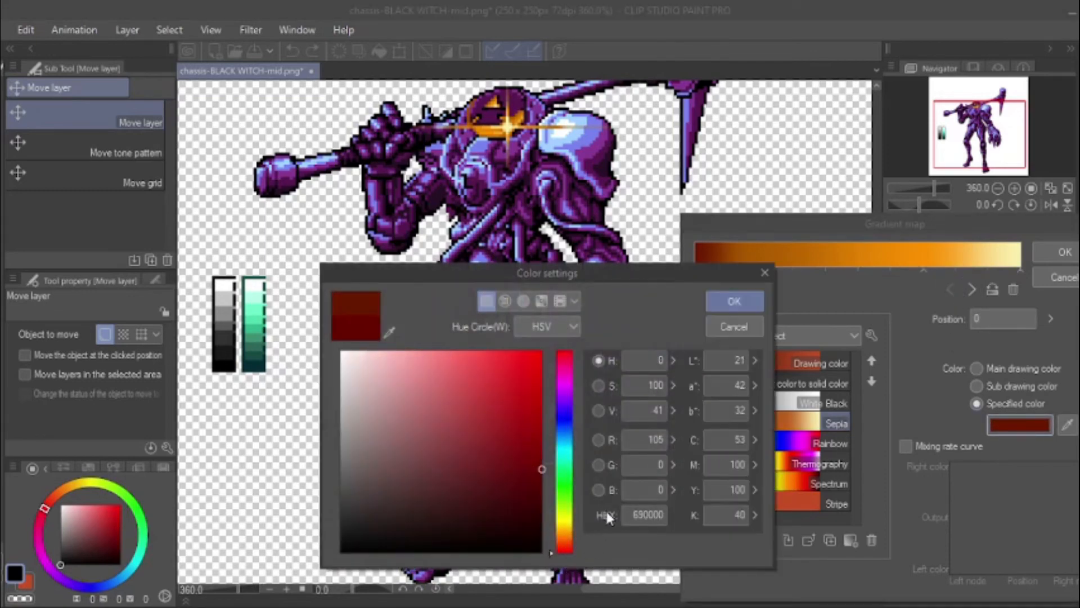
{"action": "left_click_drag", "start_coordinate": [534, 453], "coordinate": [540, 447]}
{"action": "left_click", "coordinate": [728, 302]}
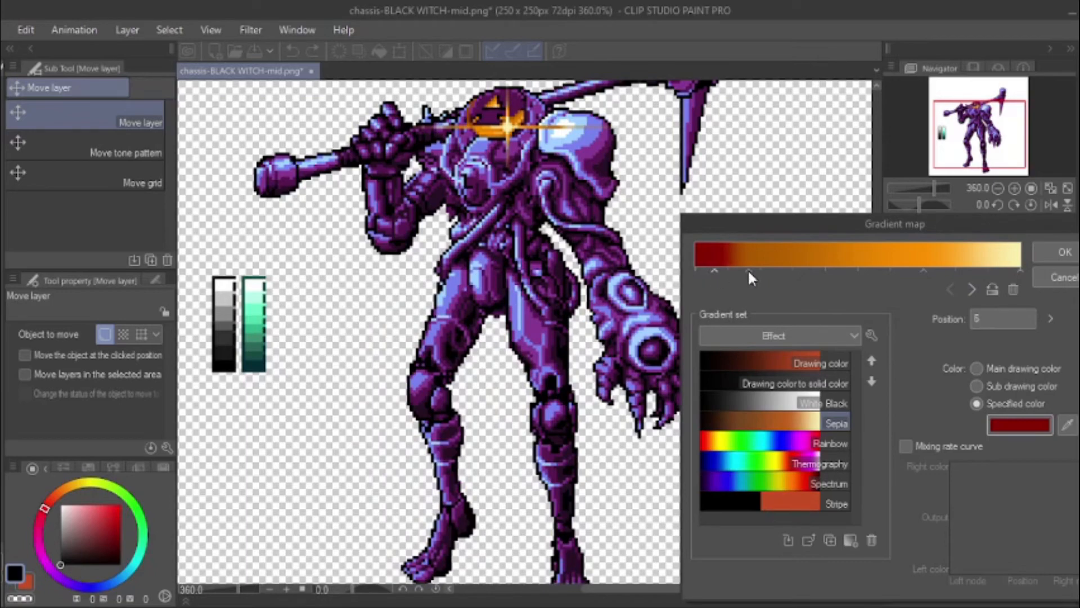
Step: Recolor the gradient's second node red, AB1700, and move it to position 24
{"action": "left_click_drag", "start_coordinate": [749, 271], "coordinate": [792, 272]}
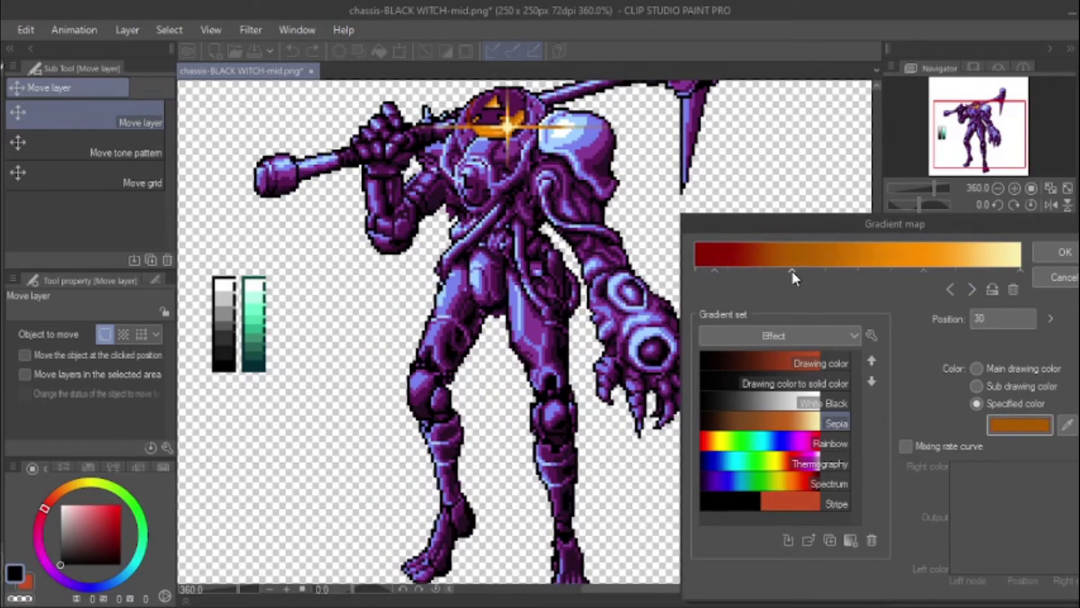
{"action": "left_click", "coordinate": [1022, 425]}
{"action": "left_click", "coordinate": [562, 547]}
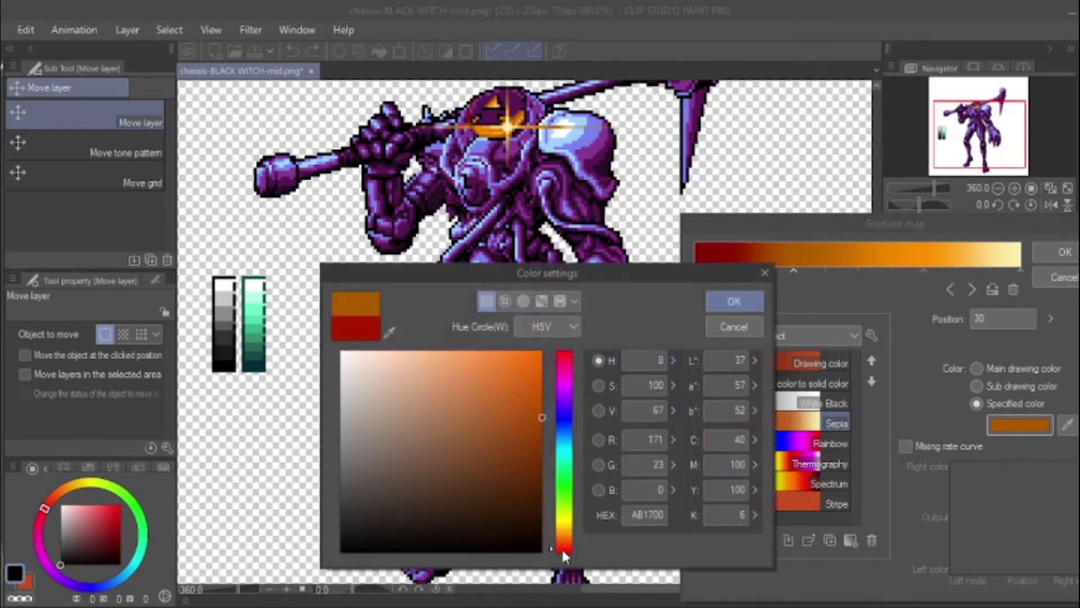
{"action": "left_click", "coordinate": [730, 300]}
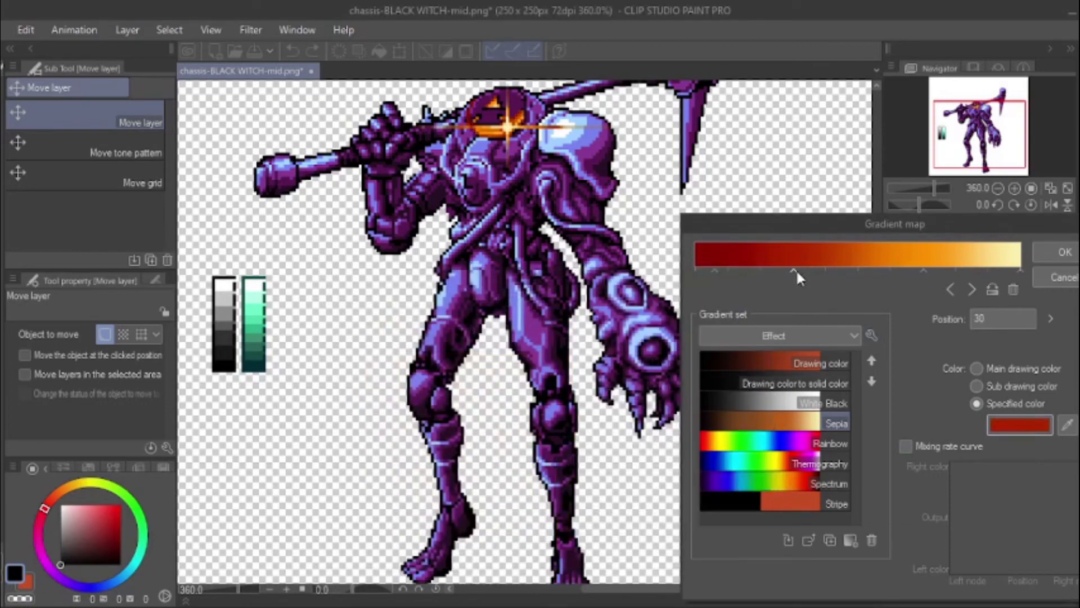
{"action": "left_click_drag", "start_coordinate": [795, 269], "coordinate": [772, 268]}
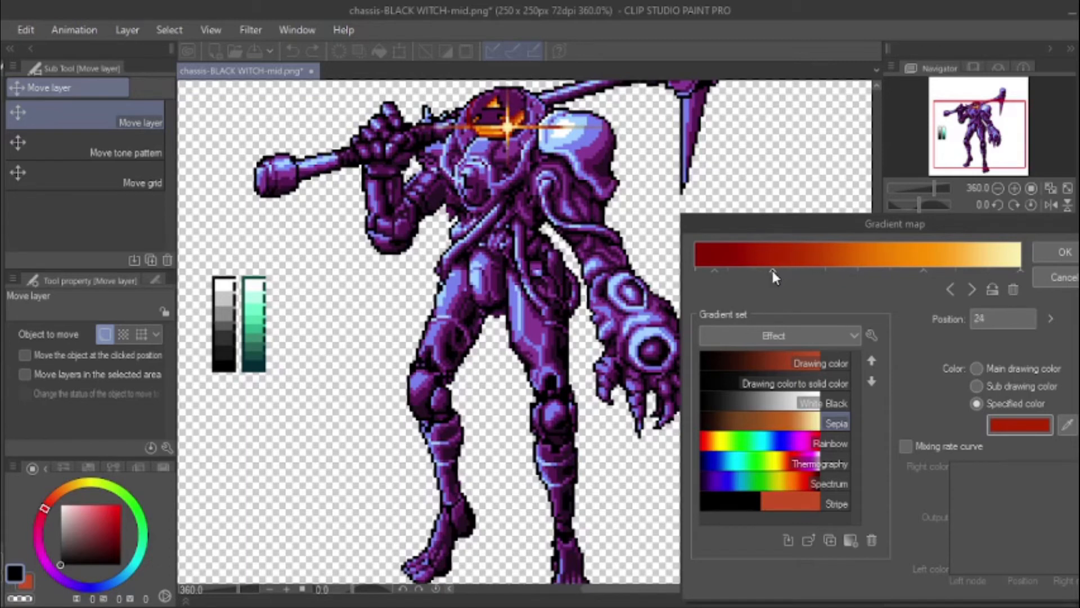
Step: Move the orange node to position 57 and add a bright yellow node at position 80 of the gradient
{"action": "left_click_drag", "start_coordinate": [921, 270], "coordinate": [879, 275]}
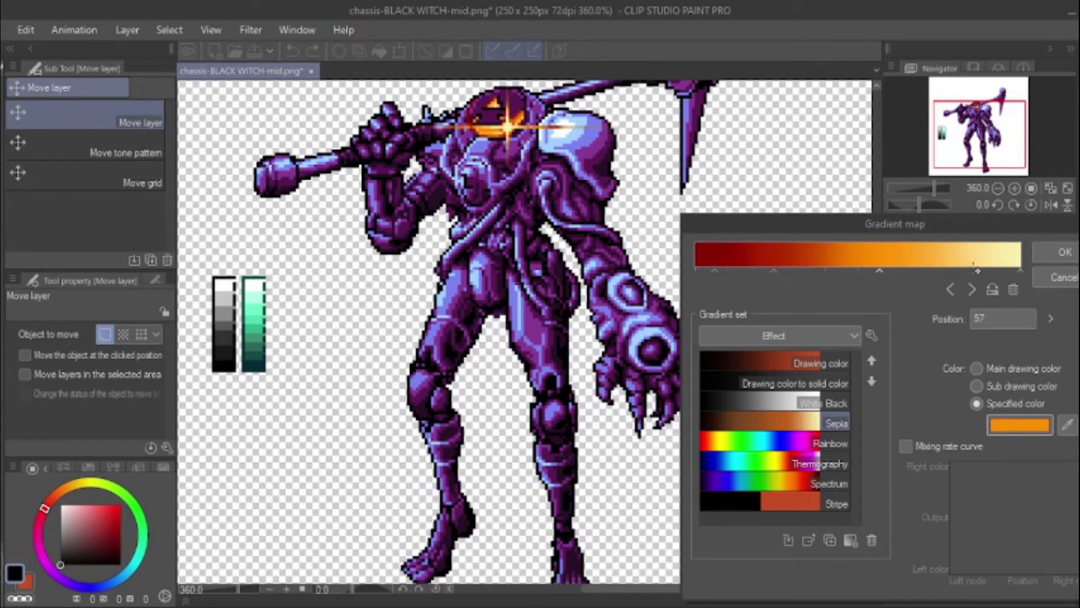
{"action": "left_click", "coordinate": [976, 270]}
{"action": "left_click", "coordinate": [1019, 426]}
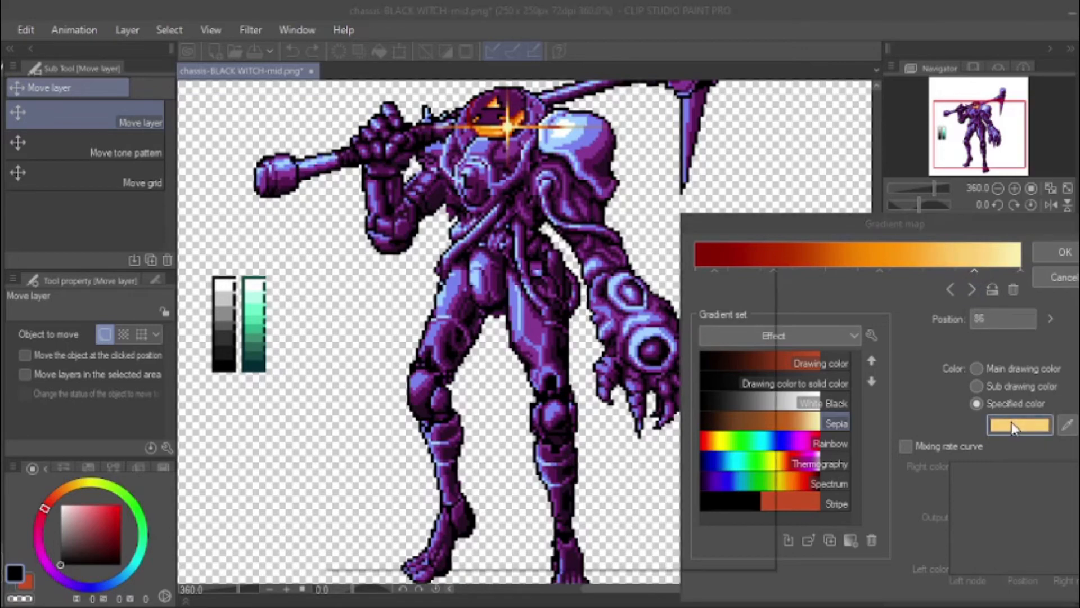
{"action": "left_click_drag", "start_coordinate": [550, 536], "coordinate": [550, 518]}
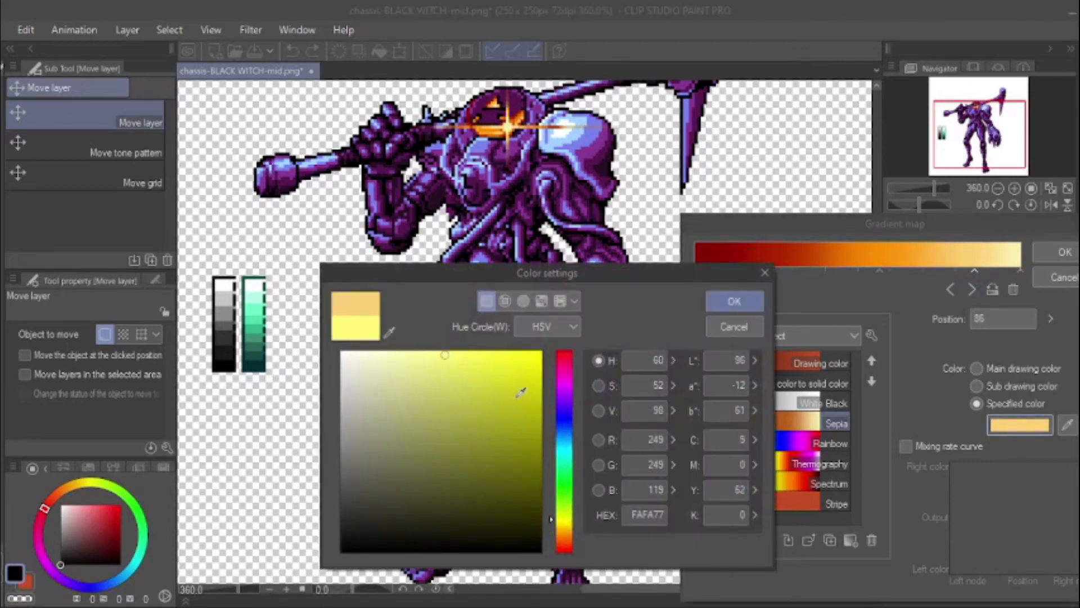
{"action": "mouse_move", "coordinate": [526, 389]}
{"action": "left_mouse_down"}
{"action": "mouse_move", "coordinate": [531, 372]}
{"action": "mouse_move", "coordinate": [500, 363]}
{"action": "mouse_move", "coordinate": [506, 388]}
{"action": "mouse_move", "coordinate": [537, 374]}
{"action": "mouse_move", "coordinate": [569, 406]}
{"action": "mouse_move", "coordinate": [559, 344]}
{"action": "left_mouse_up"}
{"action": "left_click", "coordinate": [735, 302]}
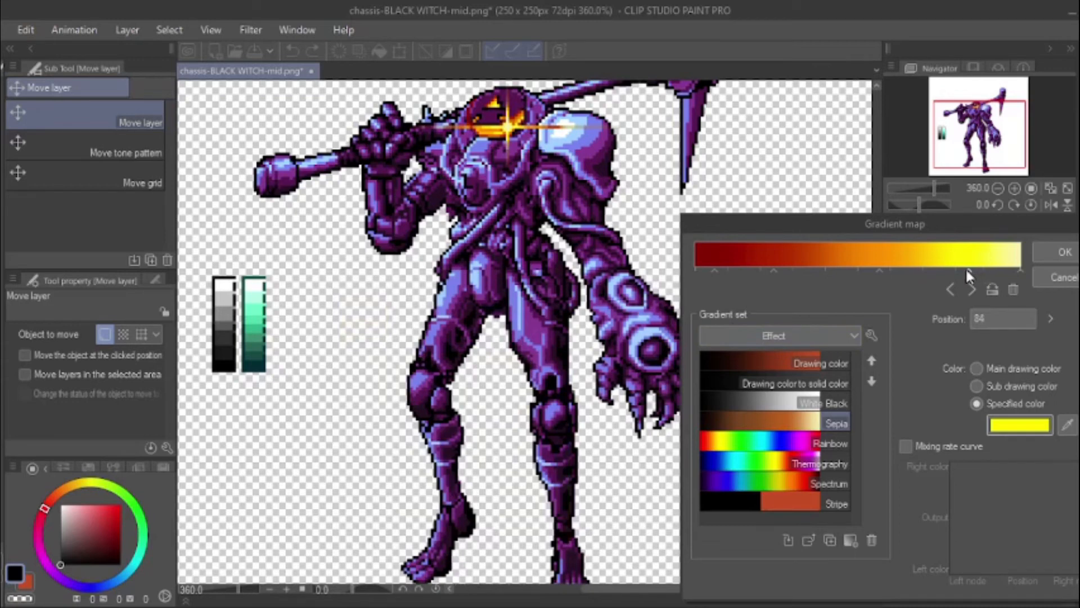
{"action": "mouse_move", "coordinate": [966, 268]}
{"action": "left_mouse_down"}
{"action": "mouse_move", "coordinate": [946, 269]}
{"action": "mouse_move", "coordinate": [956, 270]}
{"action": "left_mouse_up"}
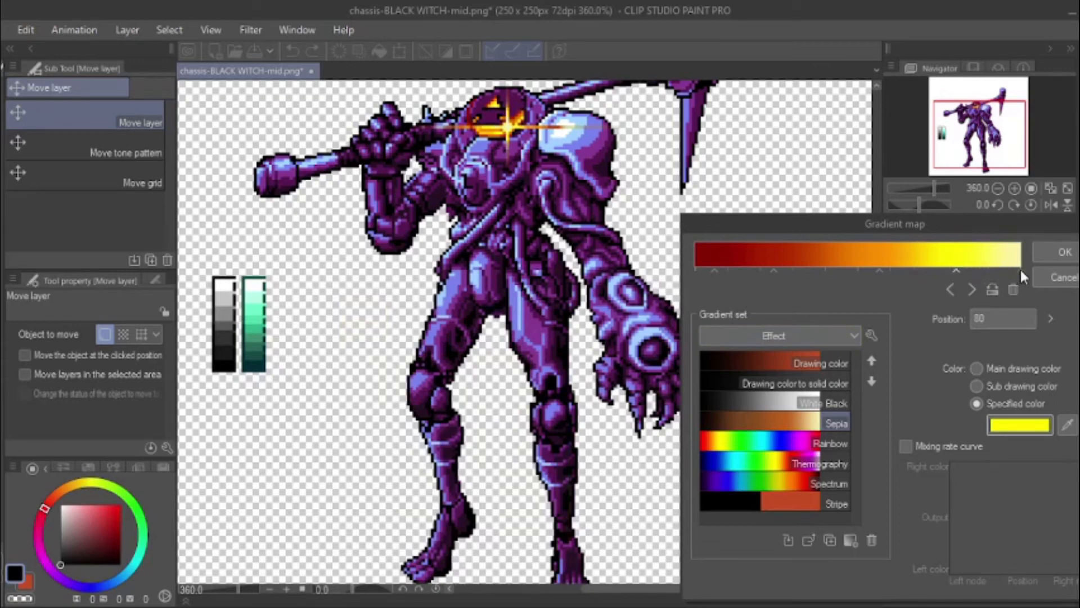
Step: Fine-tune the node spacing with yellow at 82, orange at about 43 and red slightly nearer the dark end, and apply the gradient map
{"action": "left_click", "coordinate": [1000, 271]}
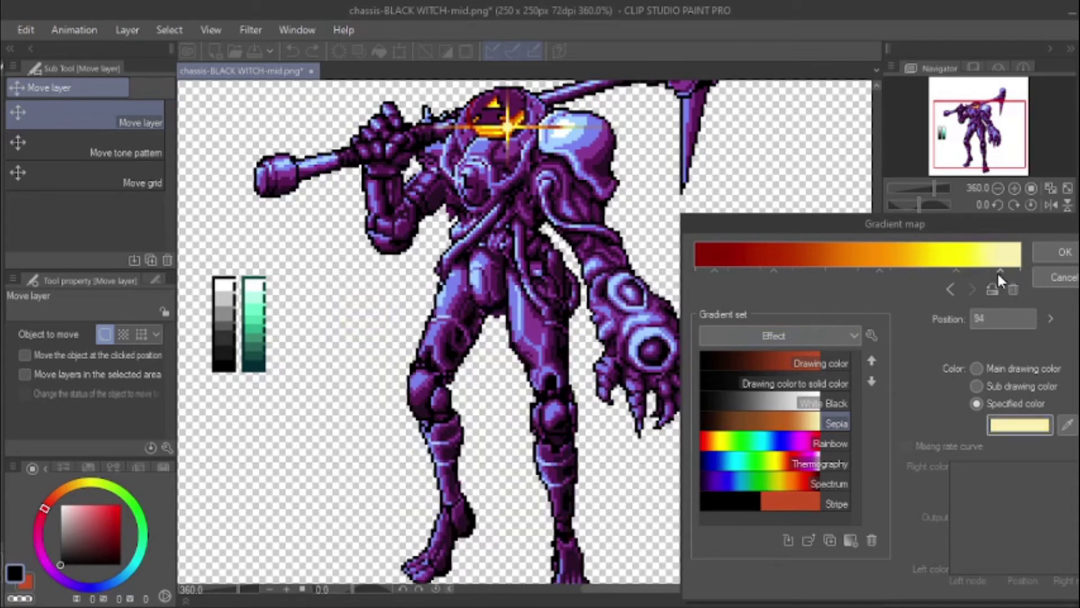
{"action": "left_click_drag", "start_coordinate": [988, 273], "coordinate": [1021, 275]}
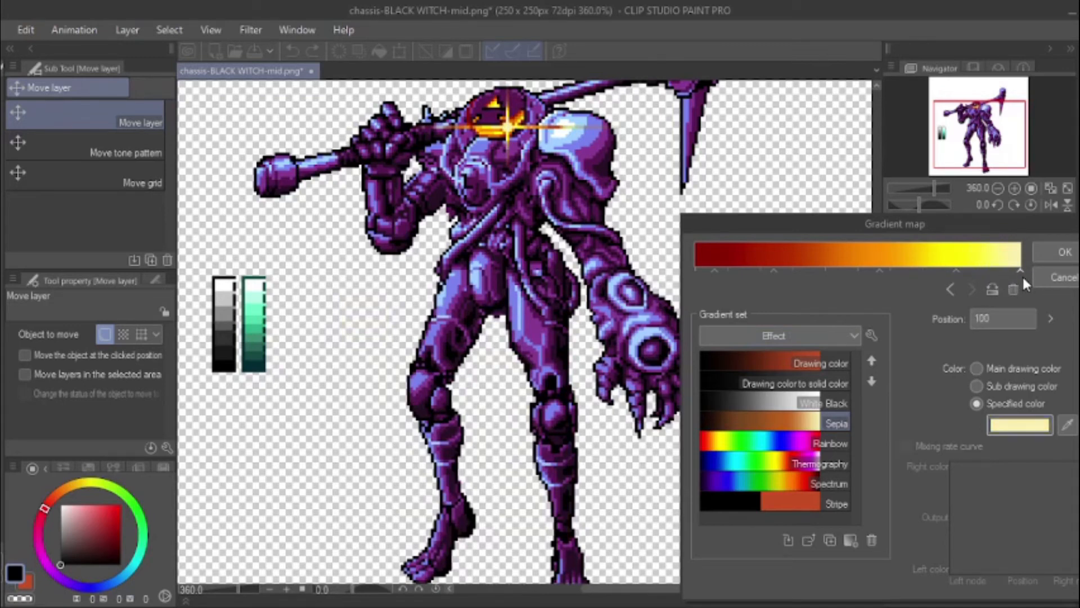
{"action": "mouse_move", "coordinate": [951, 267]}
{"action": "left_mouse_down"}
{"action": "mouse_move", "coordinate": [931, 272]}
{"action": "mouse_move", "coordinate": [960, 270]}
{"action": "left_mouse_up"}
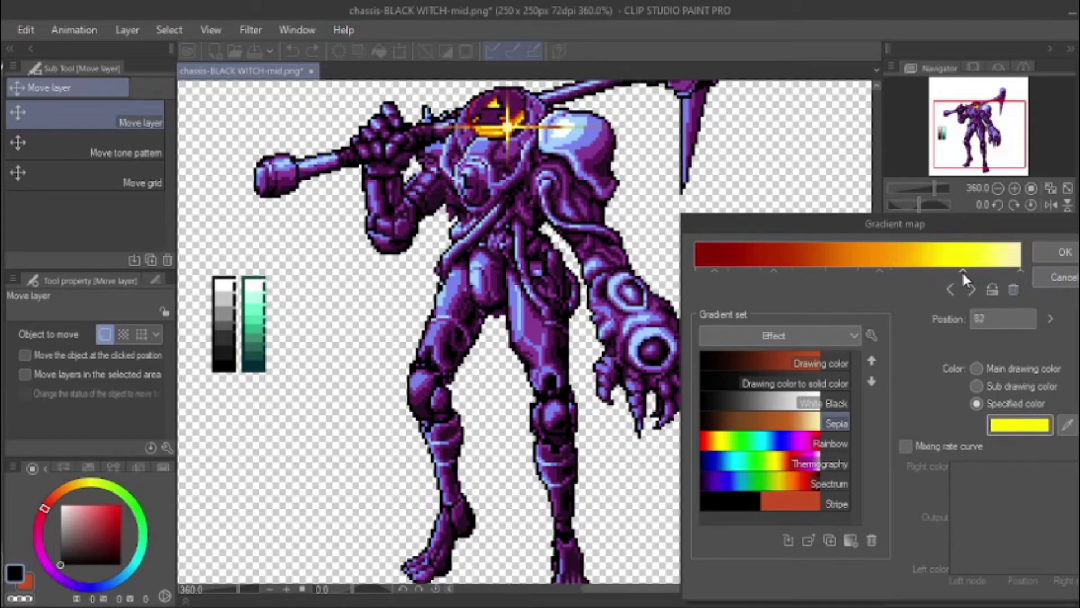
{"action": "left_click", "coordinate": [880, 271]}
{"action": "left_click_drag", "start_coordinate": [887, 271], "coordinate": [836, 272]}
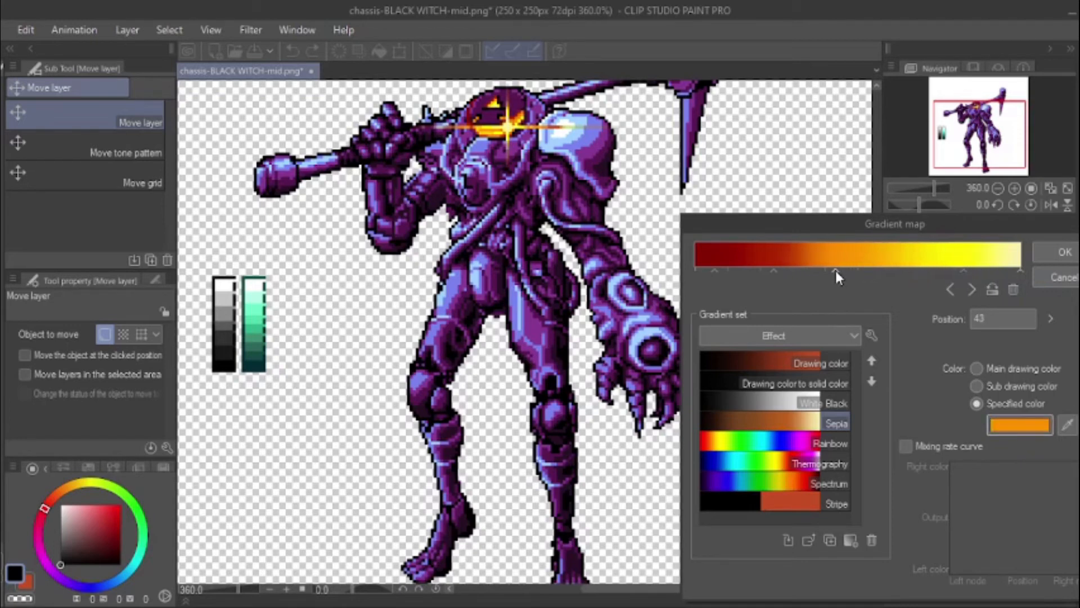
{"action": "left_click", "coordinate": [783, 271]}
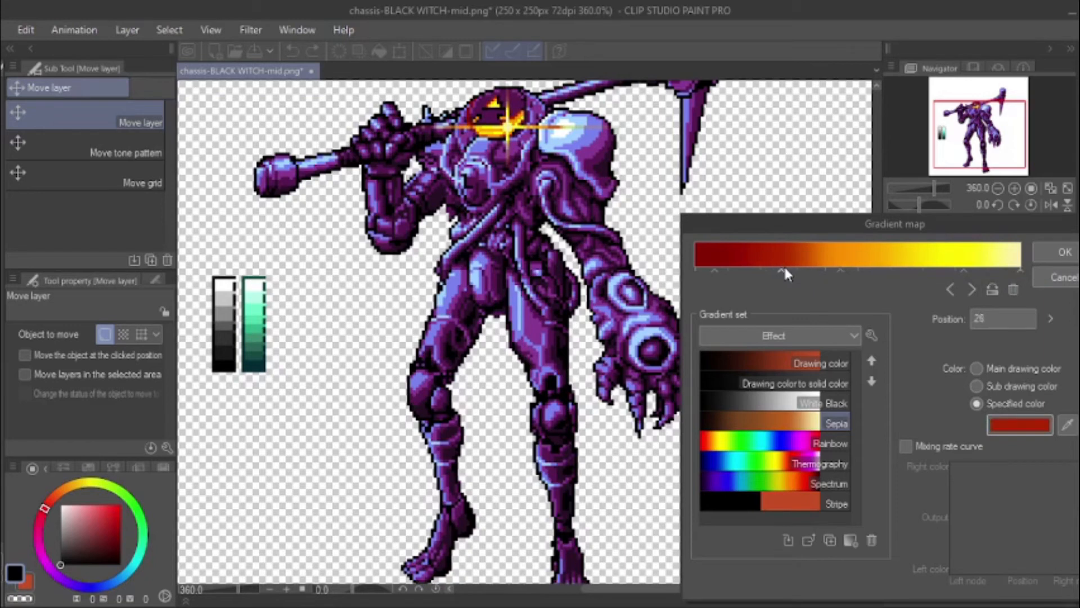
{"action": "mouse_move", "coordinate": [761, 271]}
{"action": "left_mouse_down"}
{"action": "mouse_move", "coordinate": [776, 271]}
{"action": "mouse_move", "coordinate": [762, 271]}
{"action": "left_mouse_up"}
{"action": "left_click", "coordinate": [1057, 253]}
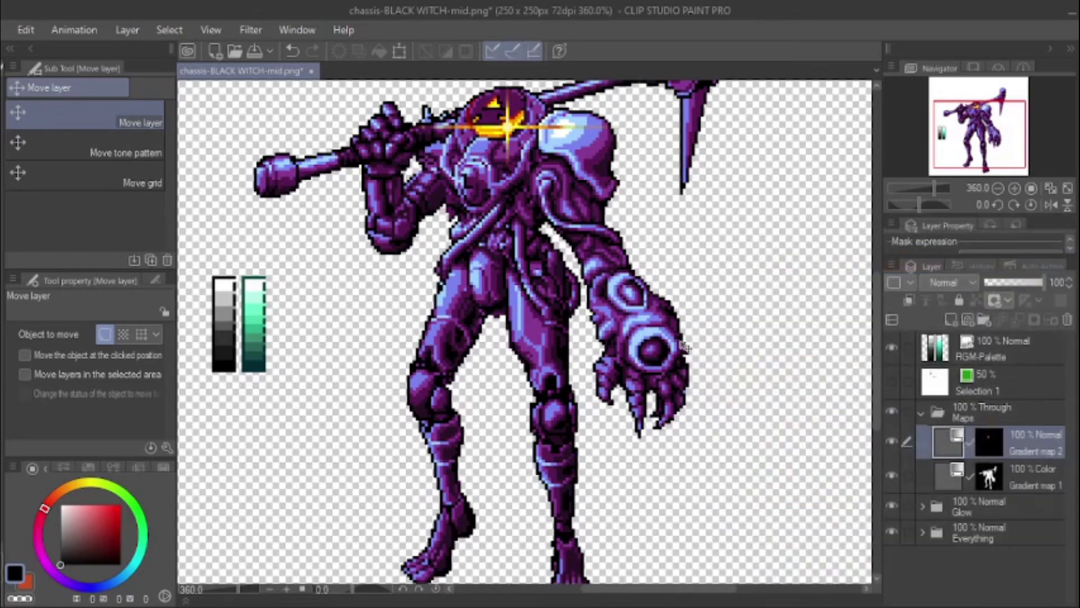
Step: Add a new raster layer above Gradient map 2 in the Maps folder and set its blending mode to Color
{"action": "scroll", "coordinate": [681, 349], "scroll_direction": "down", "scroll_amount": 1}
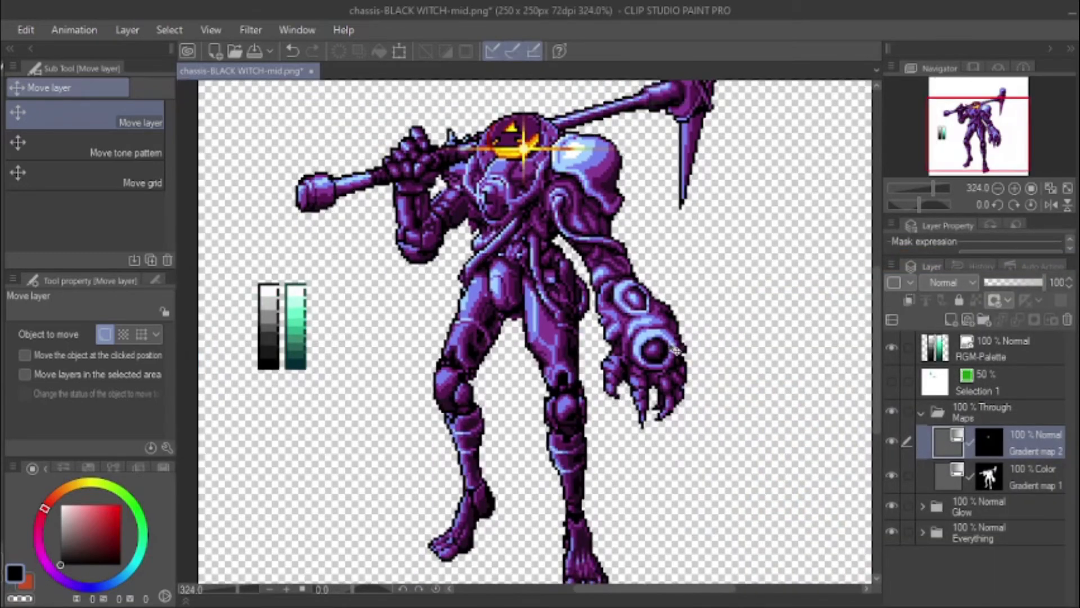
{"action": "scroll", "coordinate": [676, 349], "scroll_direction": "down", "scroll_amount": 1}
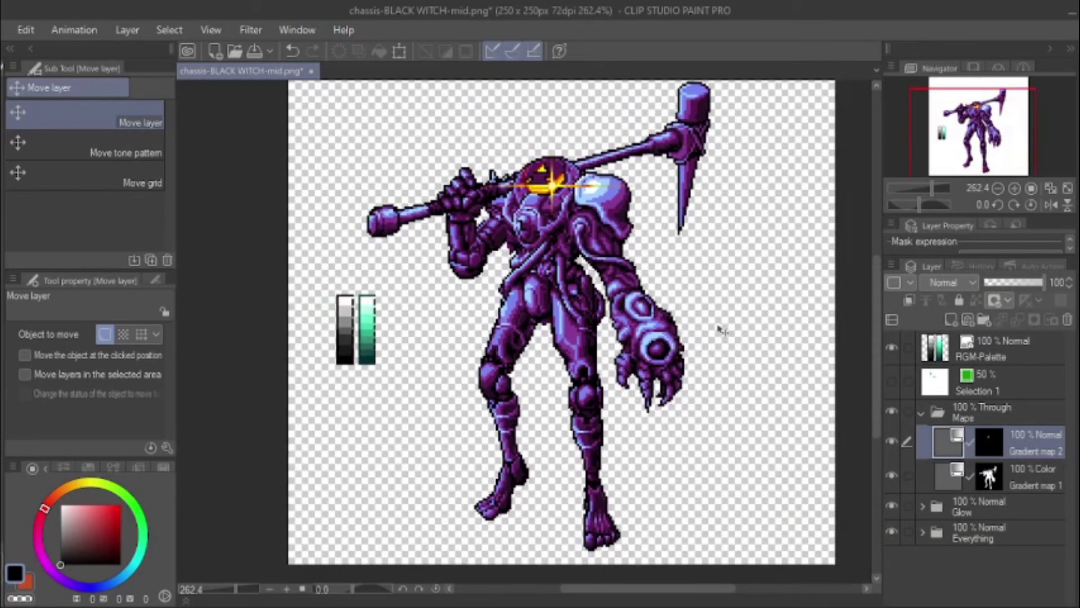
{"action": "left_click_drag", "start_coordinate": [714, 321], "coordinate": [682, 338]}
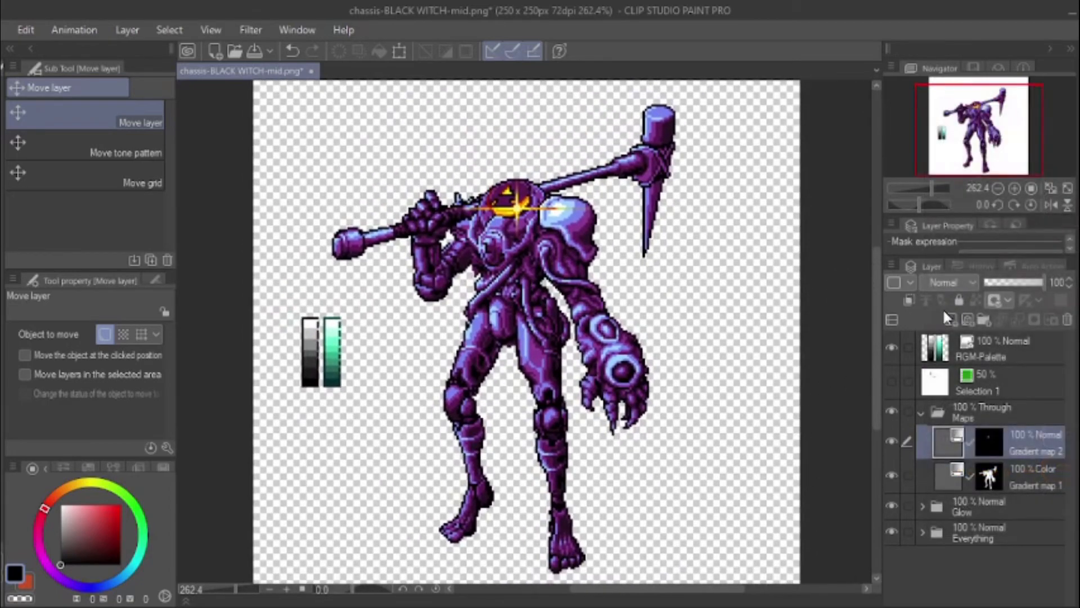
{"action": "left_click", "coordinate": [951, 318]}
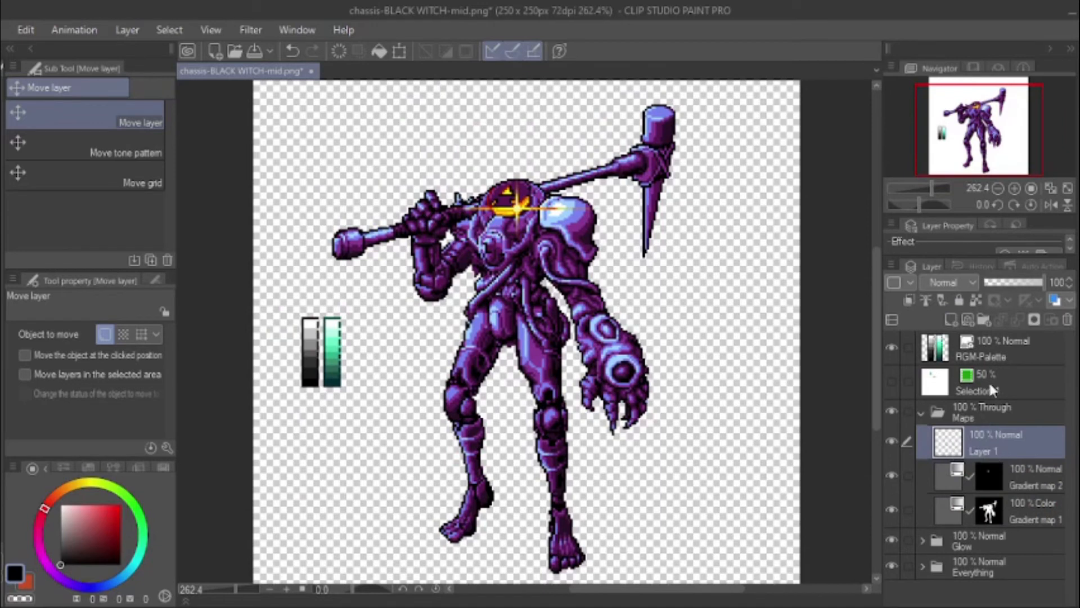
{"action": "left_click", "coordinate": [956, 287]}
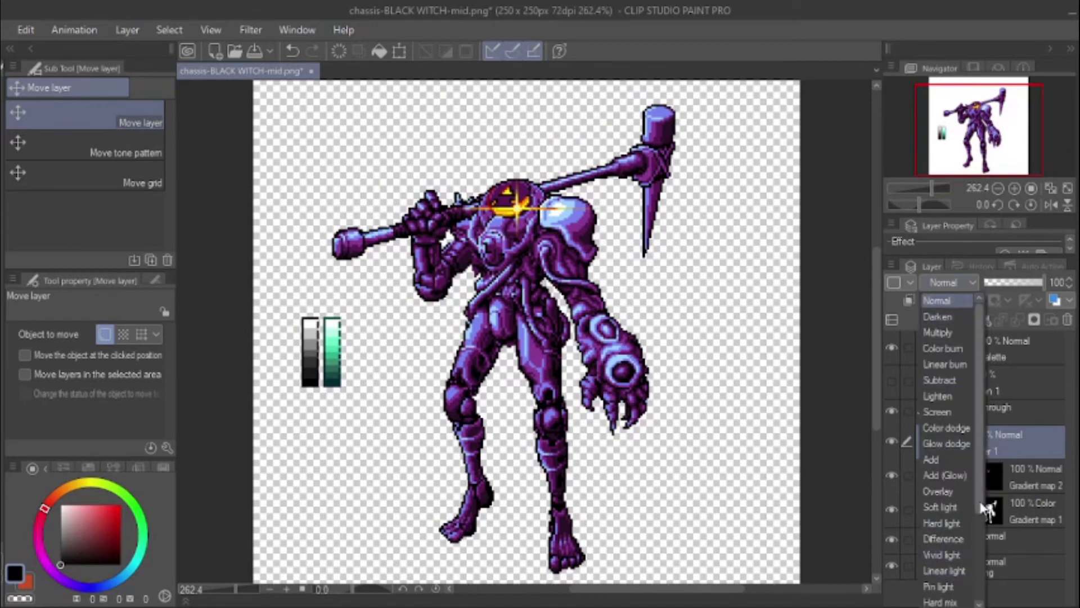
{"action": "left_click_drag", "start_coordinate": [980, 496], "coordinate": [976, 599]}
{"action": "left_click", "coordinate": [933, 585]}
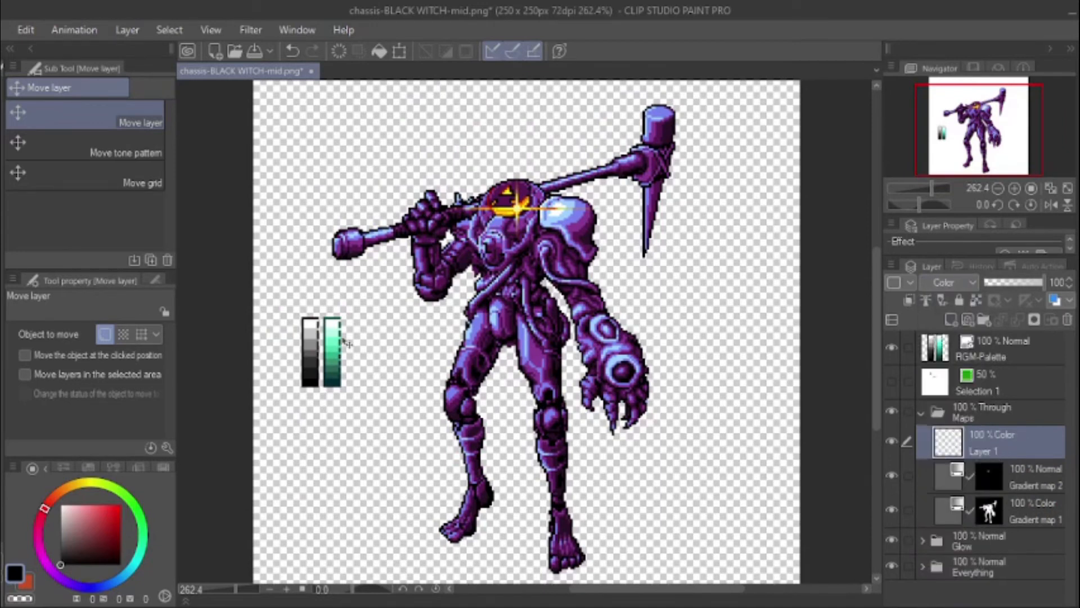
Step: Paint the mech's large shoulder pad hot pink (hue 336, saturation 100, value 91) on Layer 1 with the G-pen at size 7
{"action": "scroll", "coordinate": [346, 343], "scroll_direction": "up", "scroll_amount": 1}
{"action": "key", "text": "p"}
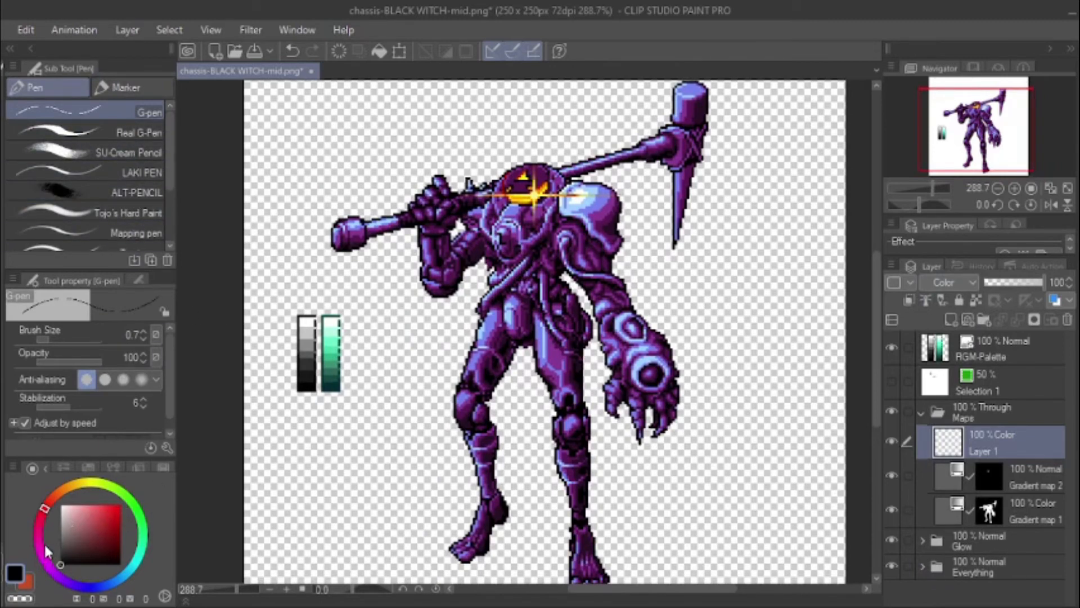
{"action": "left_click_drag", "start_coordinate": [37, 537], "coordinate": [37, 528]}
{"action": "left_click", "coordinate": [120, 510]}
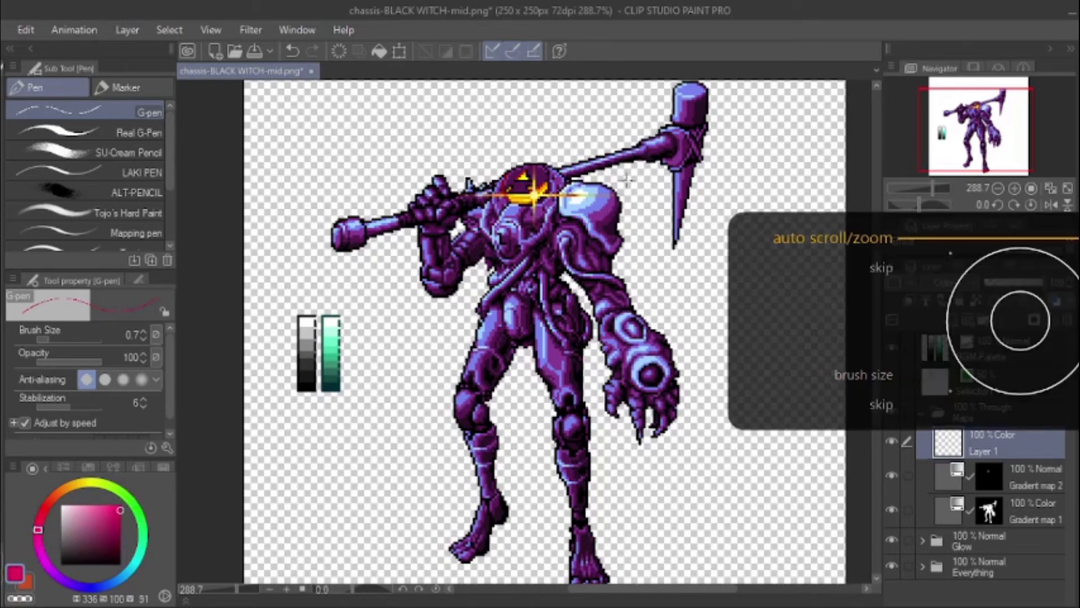
{"action": "scroll", "coordinate": [626, 199], "scroll_direction": "up", "scroll_amount": 2}
{"action": "scroll", "coordinate": [626, 199], "scroll_direction": "up", "scroll_amount": 4}
{"action": "key", "text": "bracketright"}
{"action": "key", "text": "bracketright"}
{"action": "key", "text": "bracketright"}
{"action": "key", "text": "bracketright"}
{"action": "key", "text": "bracketright"}
{"action": "key", "text": "bracketright"}
{"action": "key", "text": "bracketright"}
{"action": "key", "text": "bracketright"}
{"action": "key", "text": "bracketright"}
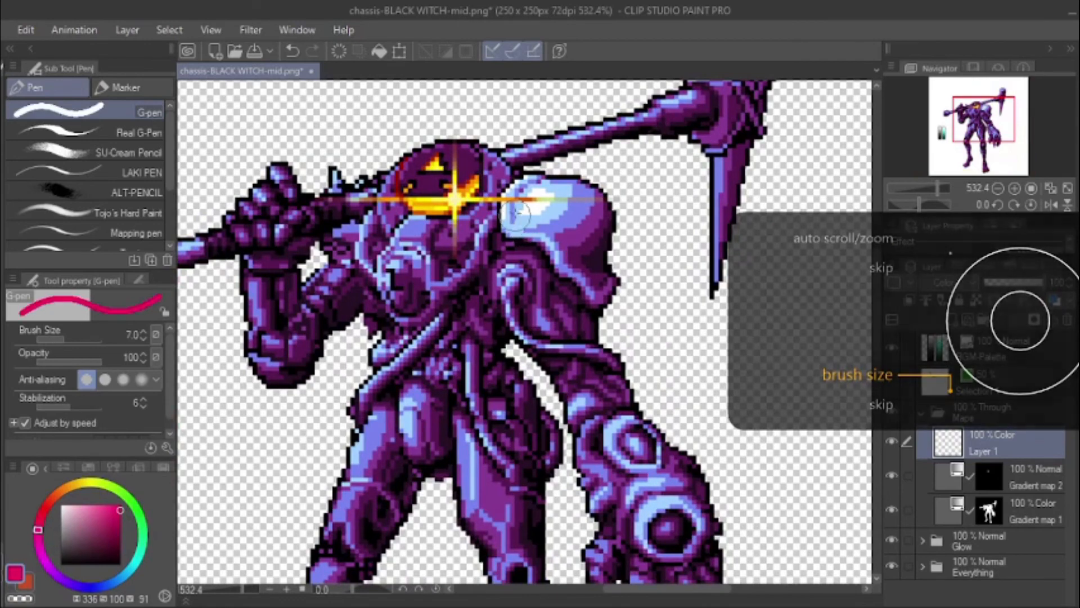
{"action": "mouse_move", "coordinate": [515, 215]}
{"action": "left_mouse_down"}
{"action": "mouse_move", "coordinate": [547, 202]}
{"action": "mouse_move", "coordinate": [581, 210]}
{"action": "mouse_move", "coordinate": [549, 191]}
{"action": "mouse_move", "coordinate": [594, 221]}
{"action": "mouse_move", "coordinate": [576, 201]}
{"action": "mouse_move", "coordinate": [599, 242]}
{"action": "mouse_move", "coordinate": [568, 221]}
{"action": "mouse_move", "coordinate": [592, 273]}
{"action": "mouse_move", "coordinate": [572, 264]}
{"action": "mouse_move", "coordinate": [597, 279]}
{"action": "mouse_move", "coordinate": [558, 229]}
{"action": "mouse_move", "coordinate": [573, 260]}
{"action": "mouse_move", "coordinate": [541, 199]}
{"action": "left_mouse_up"}
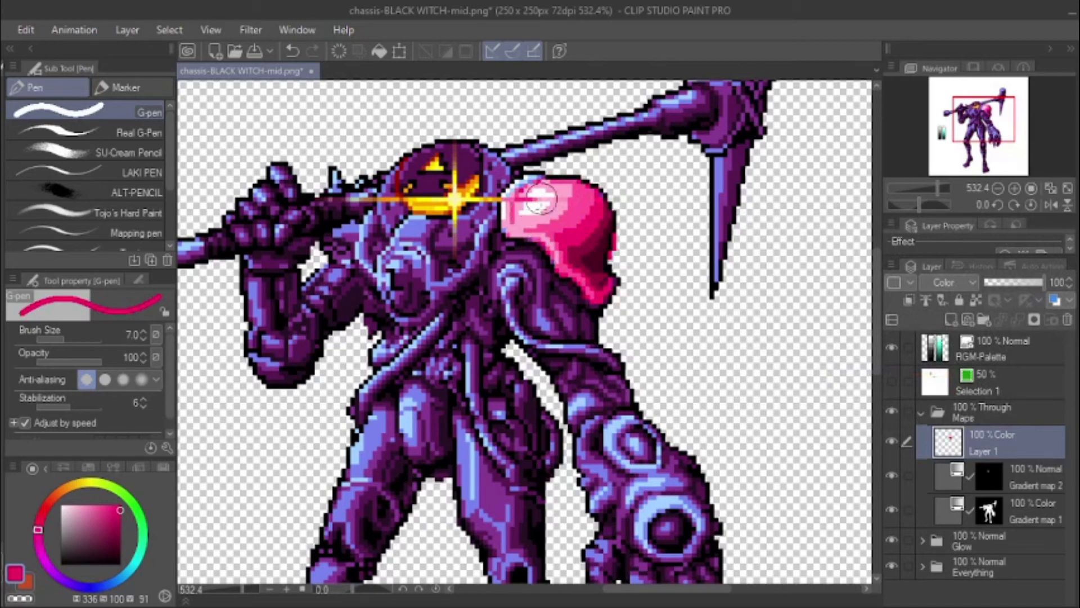
Step: Try a darker pink on the shoulder pad, test Hue and Overlay blending on Layer 1, and return it to Color
{"action": "left_click", "coordinate": [119, 525]}
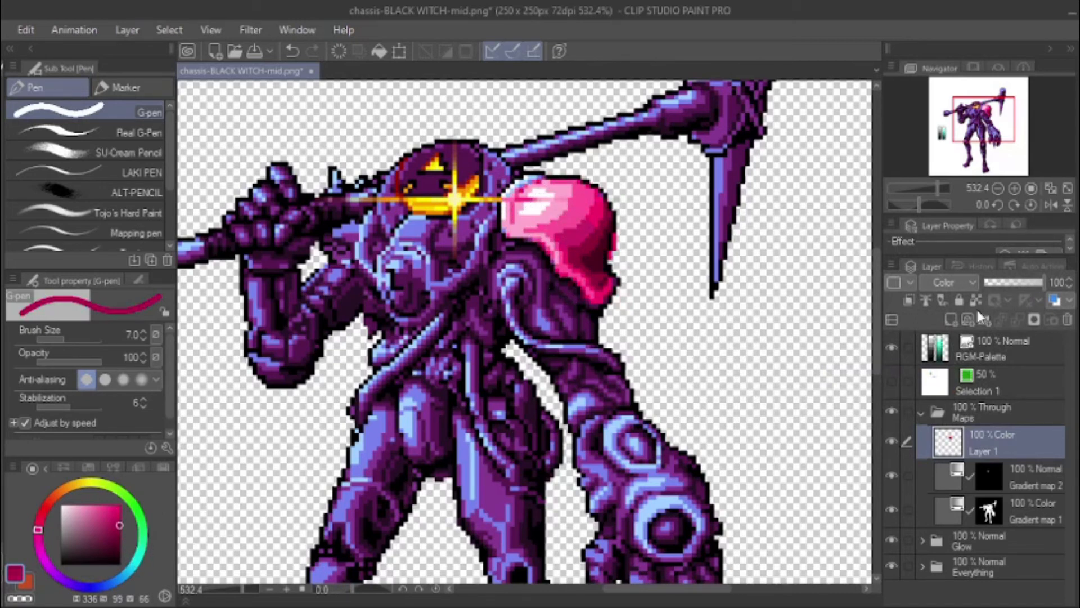
{"action": "left_click", "coordinate": [950, 282]}
{"action": "left_click", "coordinate": [944, 553]}
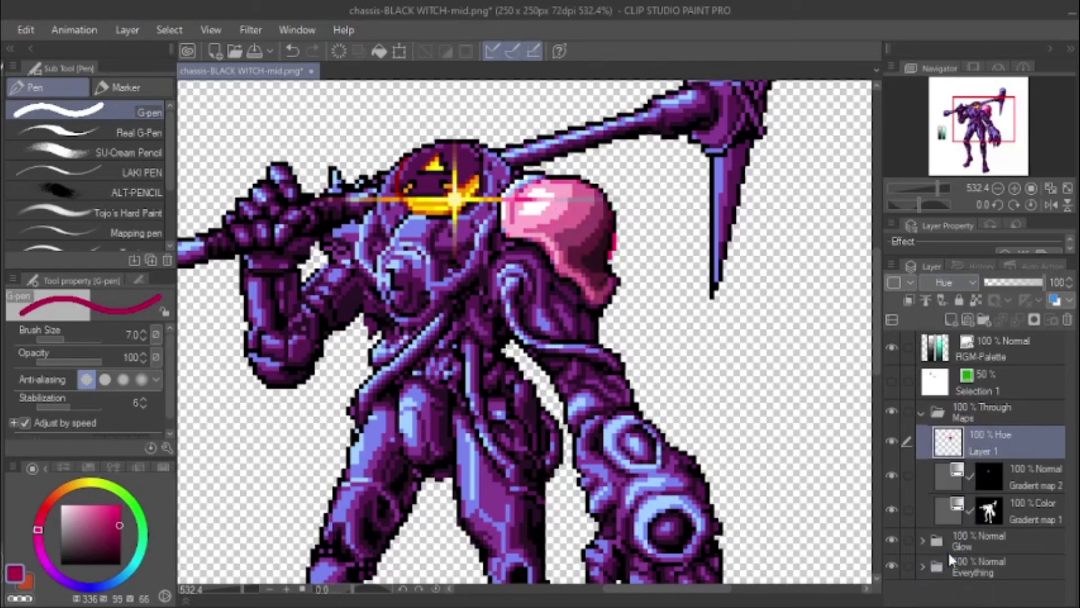
{"action": "left_click", "coordinate": [937, 281]}
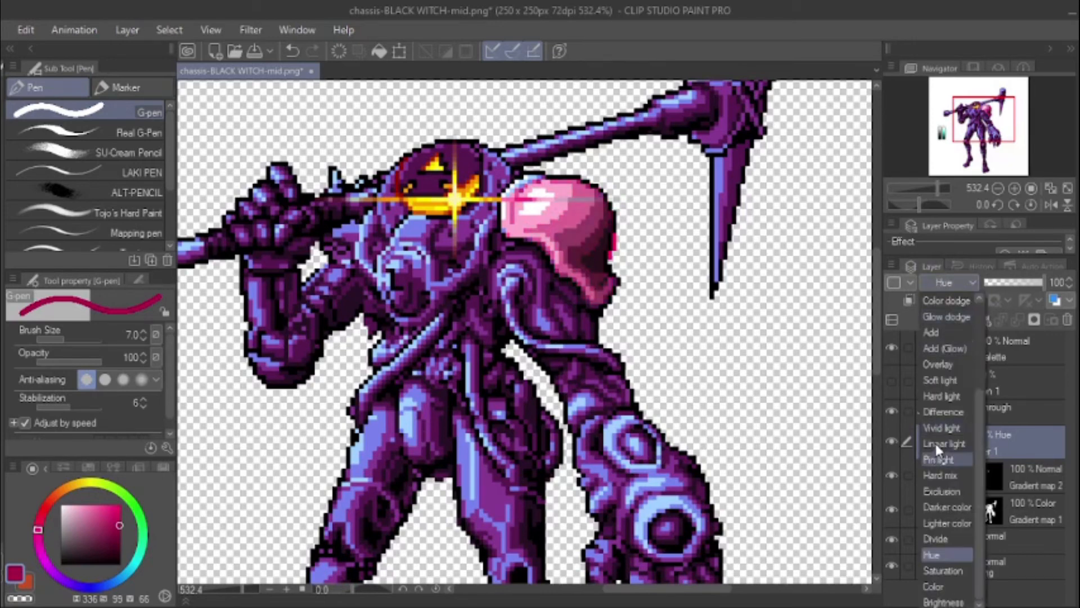
{"action": "left_click", "coordinate": [942, 369]}
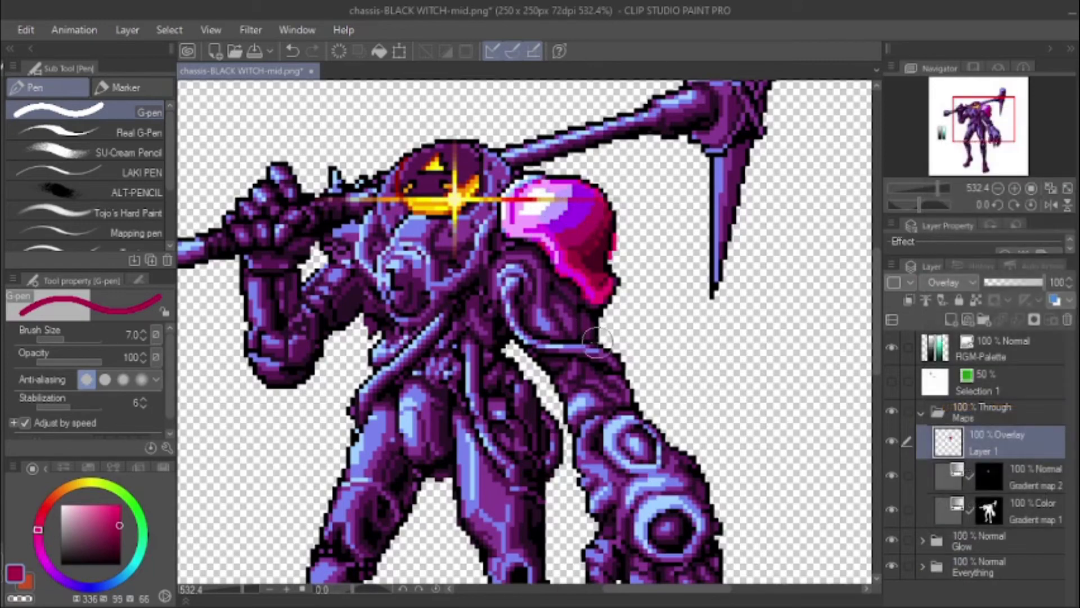
{"action": "key", "text": "ctrl+z"}
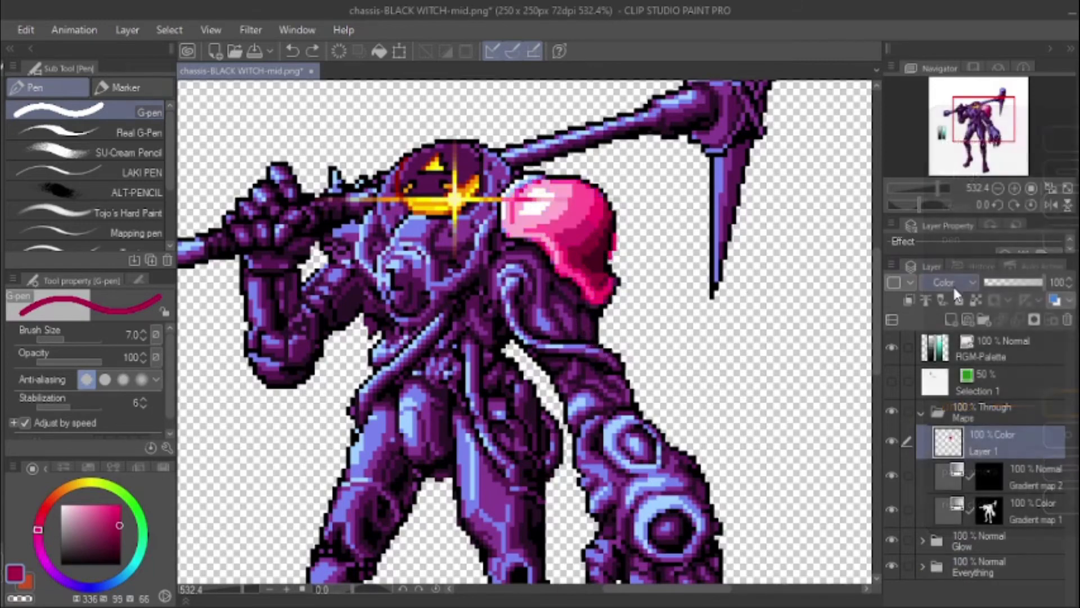
{"action": "left_click", "coordinate": [950, 282]}
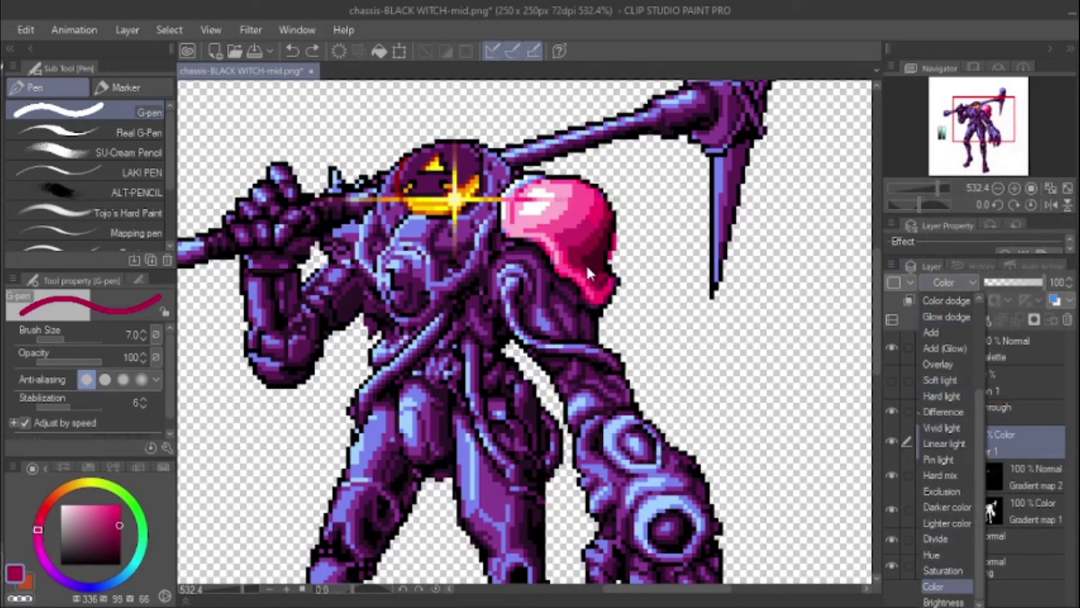
{"action": "left_click", "coordinate": [582, 226]}
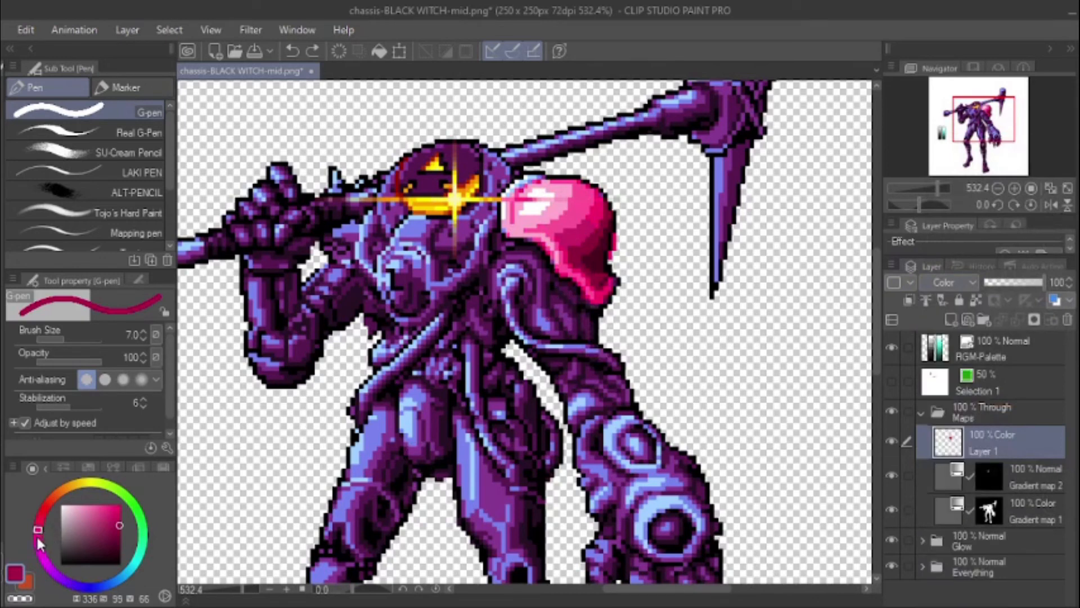
Step: Repaint the shoulder pad in a muted purple with hue 315, saturation 43 and value 35
{"action": "mouse_move", "coordinate": [566, 217]}
{"action": "left_mouse_down"}
{"action": "mouse_move", "coordinate": [593, 209]}
{"action": "mouse_move", "coordinate": [579, 203]}
{"action": "mouse_move", "coordinate": [592, 210]}
{"action": "mouse_move", "coordinate": [584, 249]}
{"action": "mouse_move", "coordinate": [596, 285]}
{"action": "mouse_move", "coordinate": [573, 292]}
{"action": "left_mouse_up"}
{"action": "left_click", "coordinate": [86, 543]}
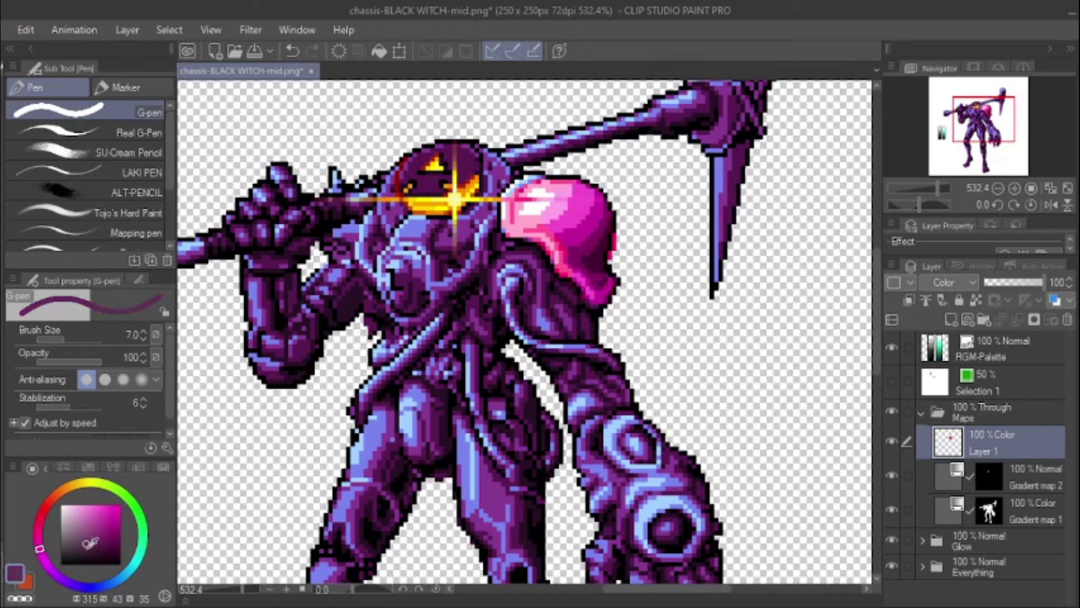
{"action": "mouse_move", "coordinate": [566, 214]}
{"action": "left_mouse_down"}
{"action": "mouse_move", "coordinate": [597, 291]}
{"action": "mouse_move", "coordinate": [580, 238]}
{"action": "mouse_move", "coordinate": [594, 241]}
{"action": "mouse_move", "coordinate": [579, 206]}
{"action": "mouse_move", "coordinate": [588, 204]}
{"action": "mouse_move", "coordinate": [528, 195]}
{"action": "mouse_move", "coordinate": [533, 188]}
{"action": "mouse_move", "coordinate": [517, 204]}
{"action": "mouse_move", "coordinate": [521, 221]}
{"action": "mouse_move", "coordinate": [552, 249]}
{"action": "mouse_move", "coordinate": [551, 225]}
{"action": "mouse_move", "coordinate": [569, 245]}
{"action": "mouse_move", "coordinate": [563, 258]}
{"action": "mouse_move", "coordinate": [608, 273]}
{"action": "left_mouse_up"}
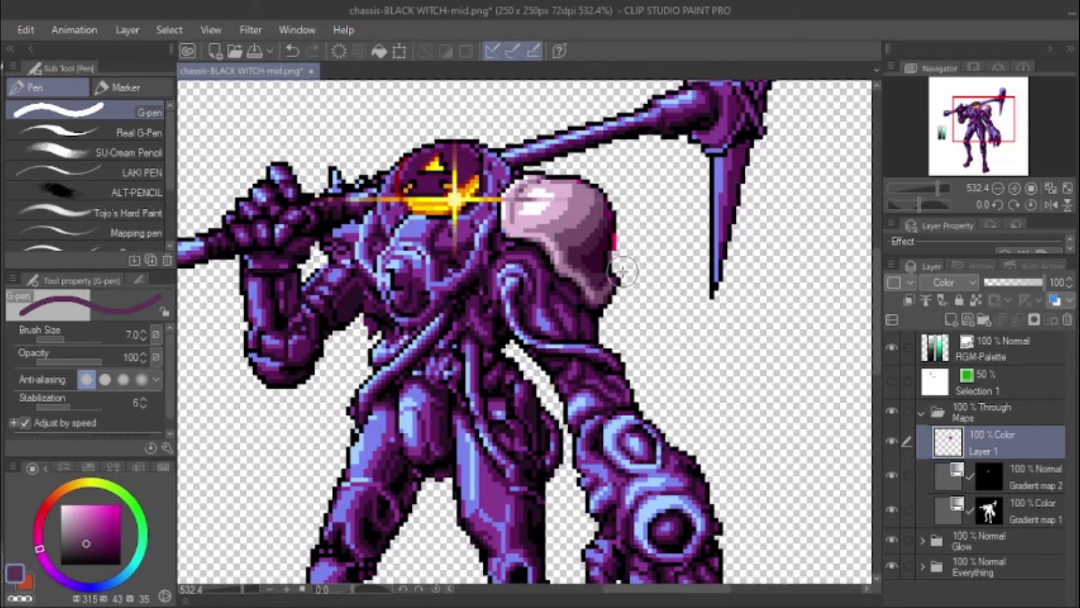
Step: Mask Layer 1 to the silhouette of the Everything folder's contents and make the layer's pixels active for painting
{"action": "key", "text": "e"}
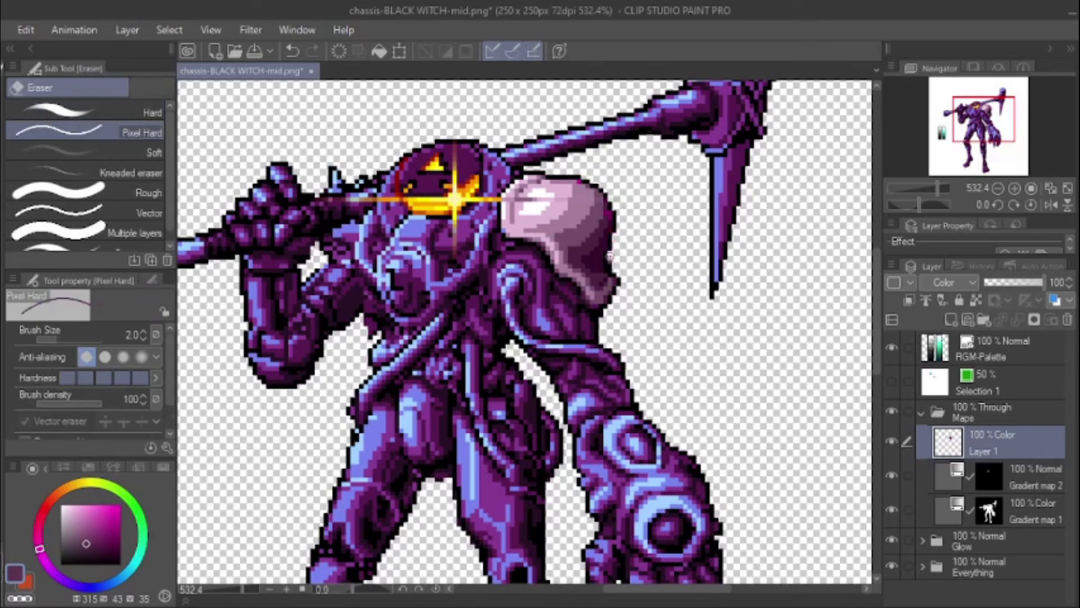
{"action": "left_click", "coordinate": [936, 568], "text": "ctrl"}
{"action": "left_click", "coordinate": [1033, 318]}
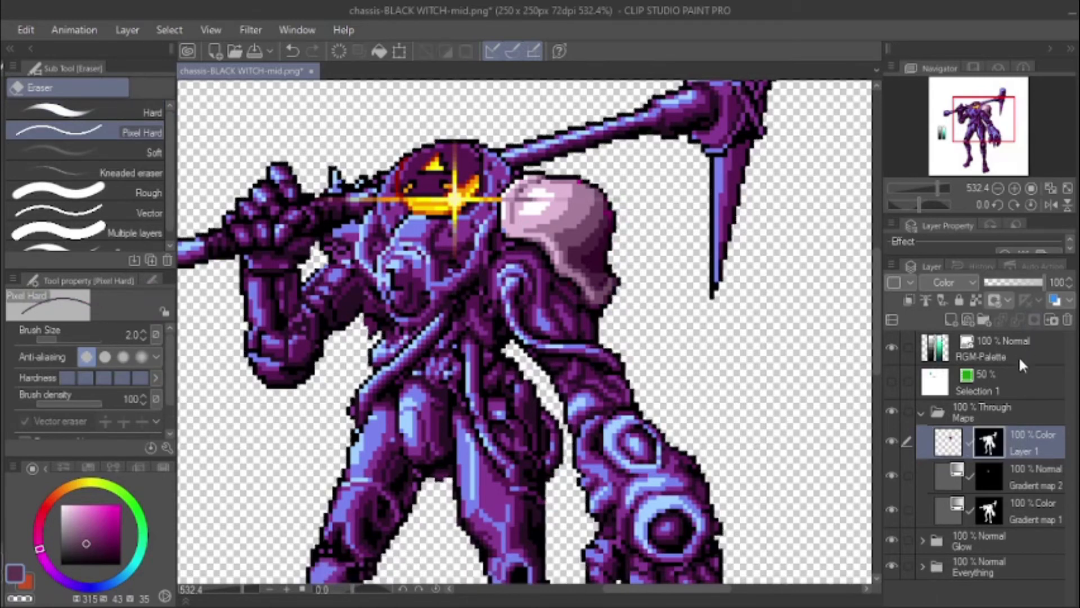
{"action": "left_click", "coordinate": [947, 442]}
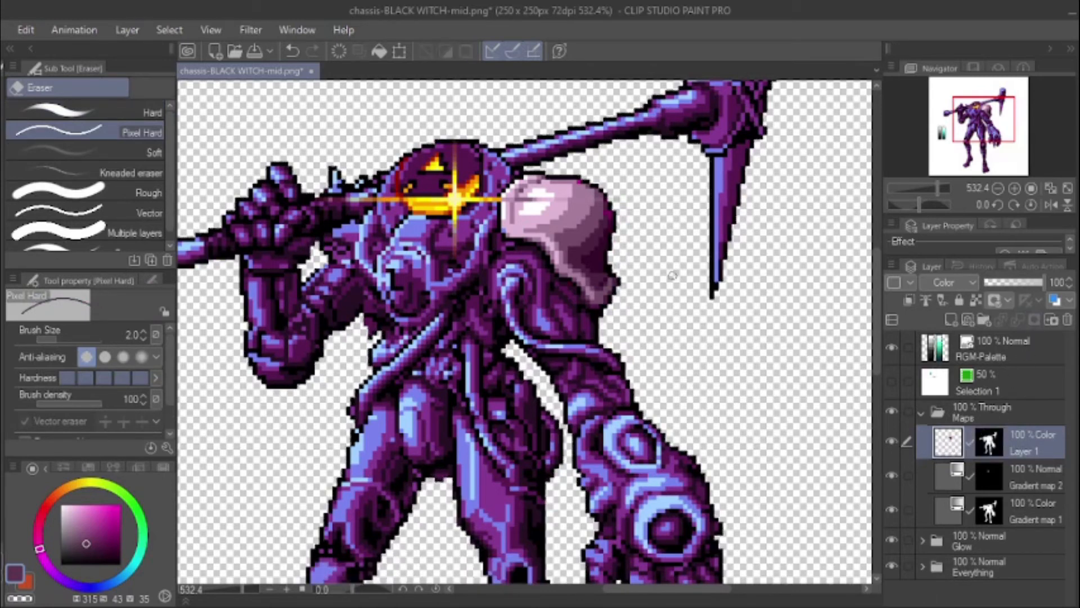
Step: Tint the oval chest piece and the rounded pelvis plate with the muted purple, using the G-pen
{"action": "key", "text": "p"}
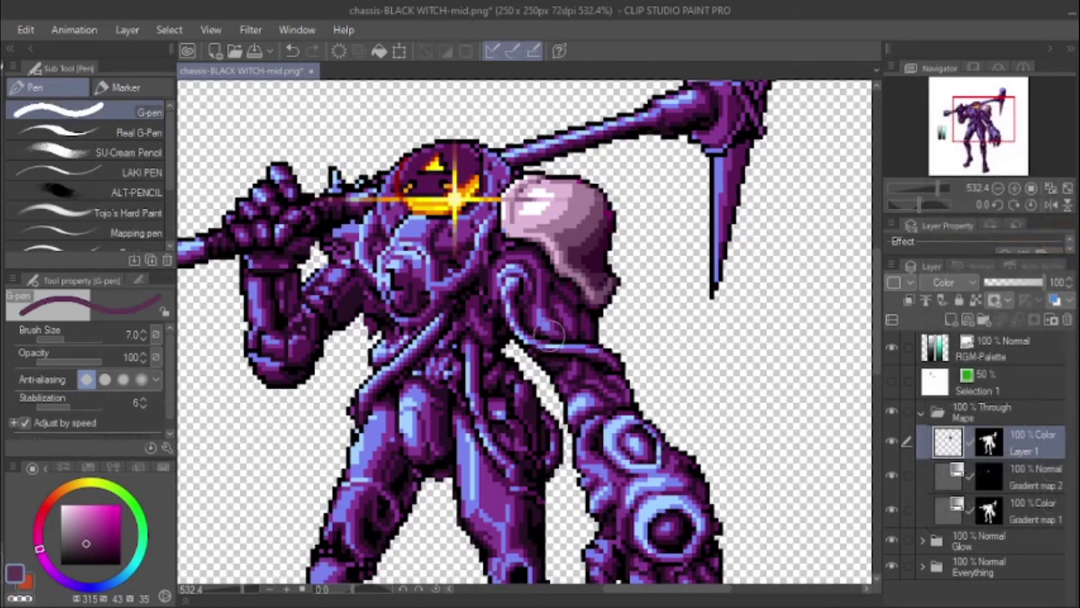
{"action": "mouse_move", "coordinate": [543, 366]}
{"action": "left_mouse_down"}
{"action": "mouse_move", "coordinate": [512, 293]}
{"action": "mouse_move", "coordinate": [564, 366]}
{"action": "left_mouse_up"}
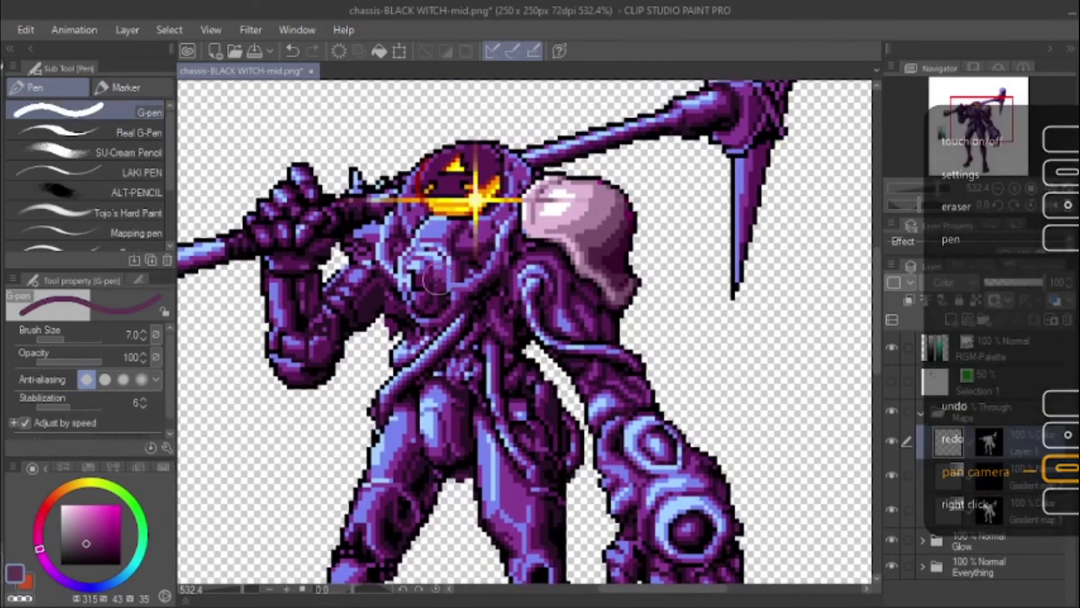
{"action": "mouse_move", "coordinate": [437, 279]}
{"action": "left_mouse_down"}
{"action": "mouse_move", "coordinate": [428, 264]}
{"action": "mouse_move", "coordinate": [416, 274]}
{"action": "mouse_move", "coordinate": [422, 299]}
{"action": "mouse_move", "coordinate": [433, 298]}
{"action": "mouse_move", "coordinate": [427, 290]}
{"action": "mouse_move", "coordinate": [416, 312]}
{"action": "left_mouse_up"}
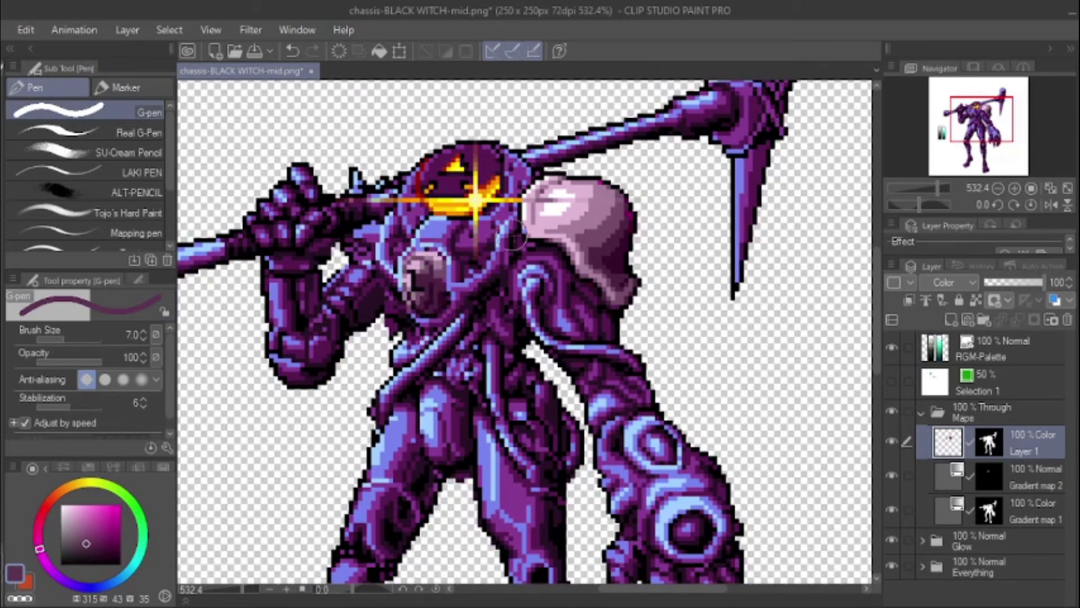
{"action": "left_click_drag", "start_coordinate": [488, 364], "coordinate": [505, 299]}
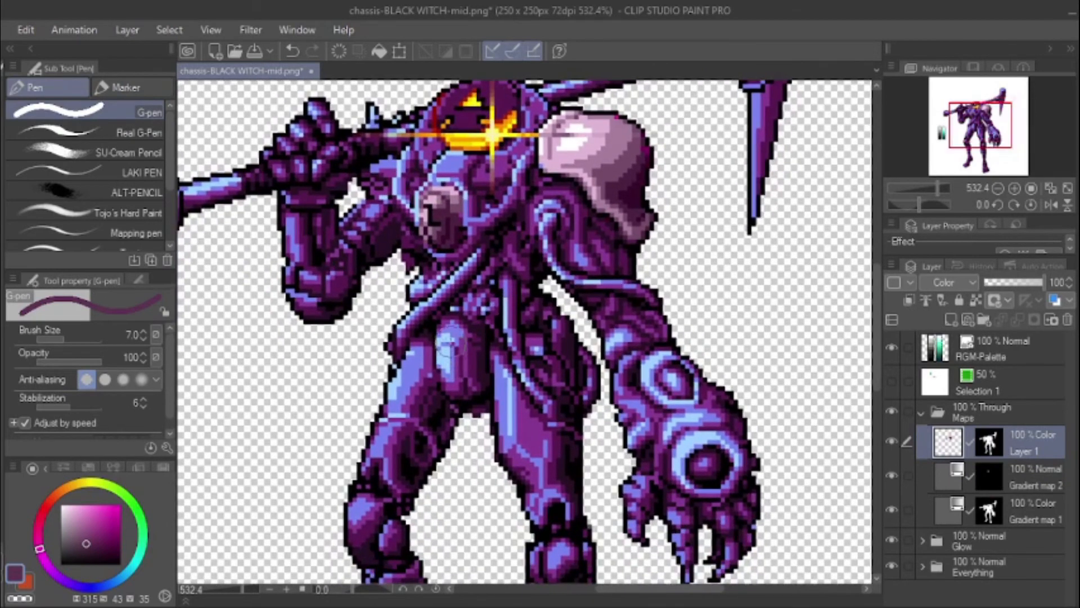
{"action": "mouse_move", "coordinate": [451, 345]}
{"action": "left_mouse_down"}
{"action": "mouse_move", "coordinate": [453, 326]}
{"action": "mouse_move", "coordinate": [450, 360]}
{"action": "mouse_move", "coordinate": [465, 385]}
{"action": "mouse_move", "coordinate": [466, 342]}
{"action": "left_mouse_up"}
Step: Reduce the brush size to 4 and tint the small detail at the lower end of the hip cable
{"action": "left_click_drag", "start_coordinate": [535, 393], "coordinate": [491, 326]}
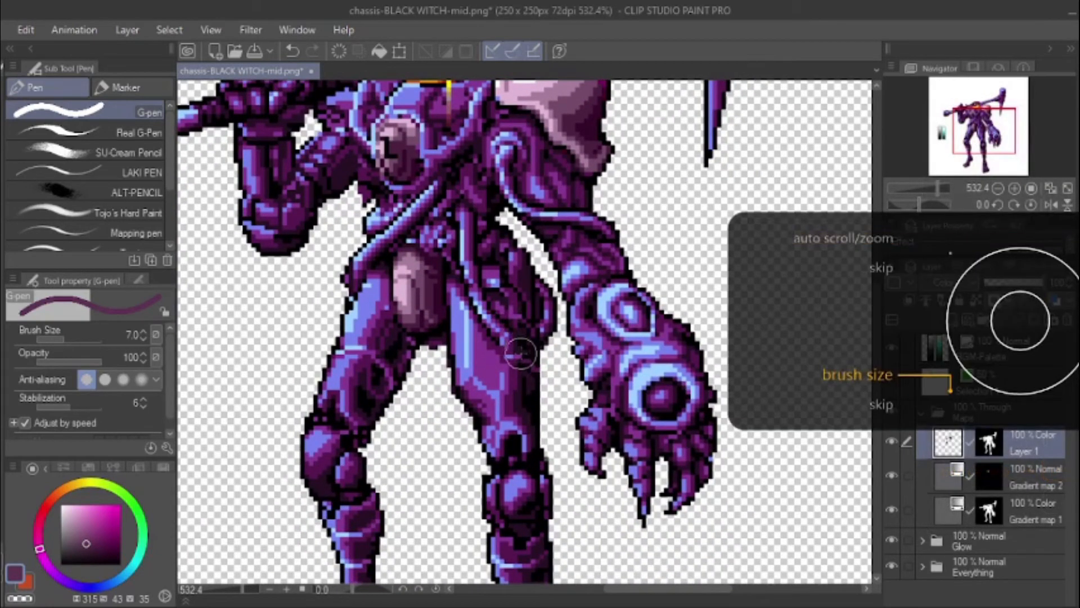
{"action": "key", "text": "bracketleft"}
{"action": "key", "text": "bracketleft"}
{"action": "key", "text": "bracketleft"}
{"action": "mouse_move", "coordinate": [511, 352]}
{"action": "left_mouse_down"}
{"action": "mouse_move", "coordinate": [527, 349]}
{"action": "mouse_move", "coordinate": [508, 342]}
{"action": "left_mouse_up"}
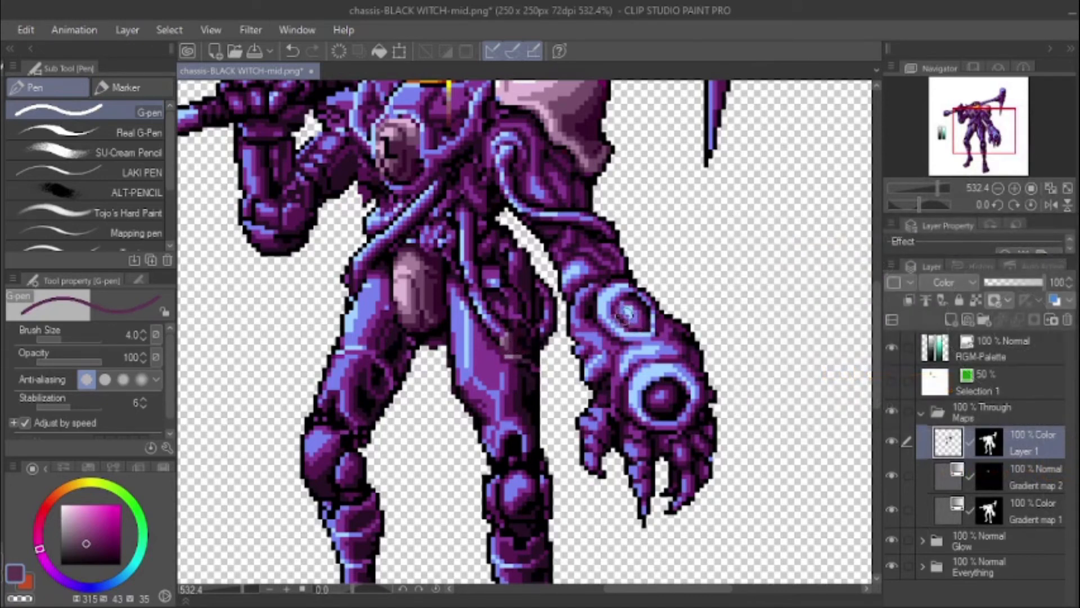
Step: Tint the rings on the large forearm and hand muted purple, using brush sizes between 1.5 and 4 and ending at 3
{"action": "key", "text": "bracketleft"}
{"action": "key", "text": "bracketleft"}
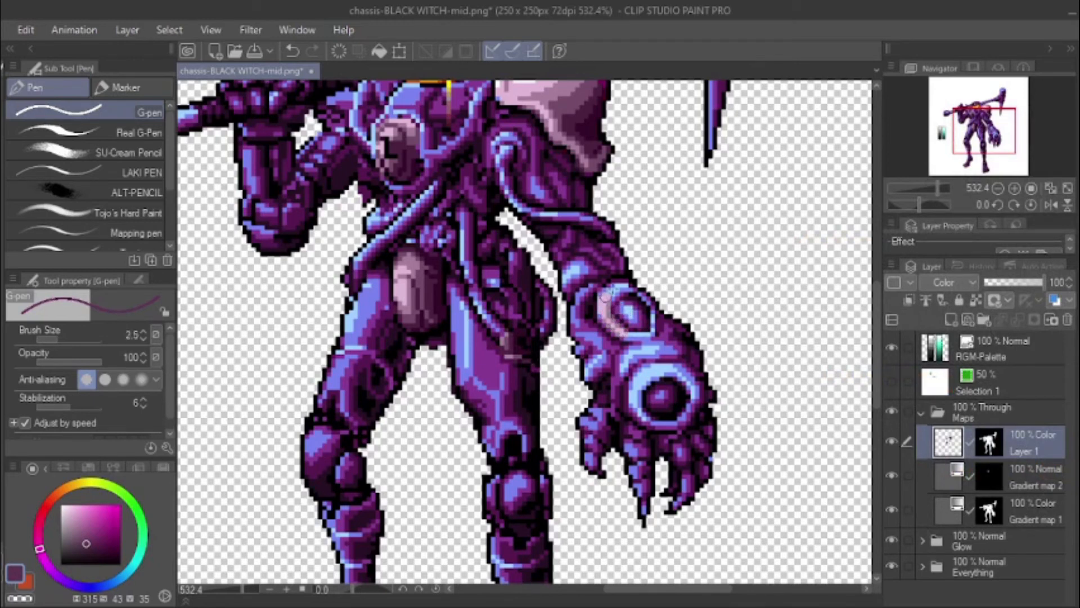
{"action": "key", "text": "bracketleft"}
{"action": "key", "text": "bracketleft"}
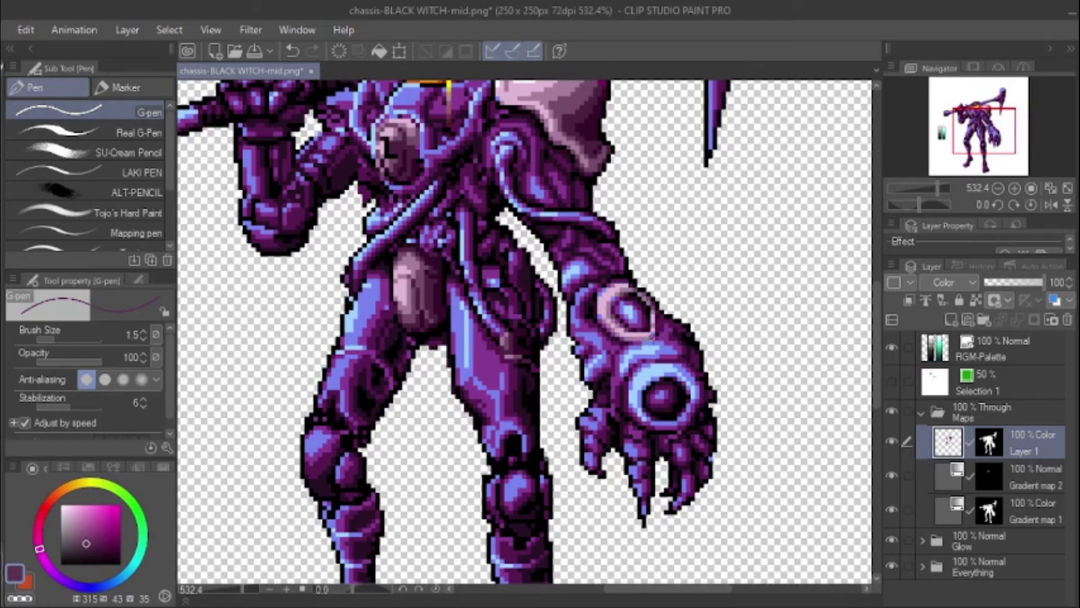
{"action": "key", "text": "bracketright"}
{"action": "key", "text": "bracketright"}
{"action": "key", "text": "bracketright"}
{"action": "key", "text": "bracketright"}
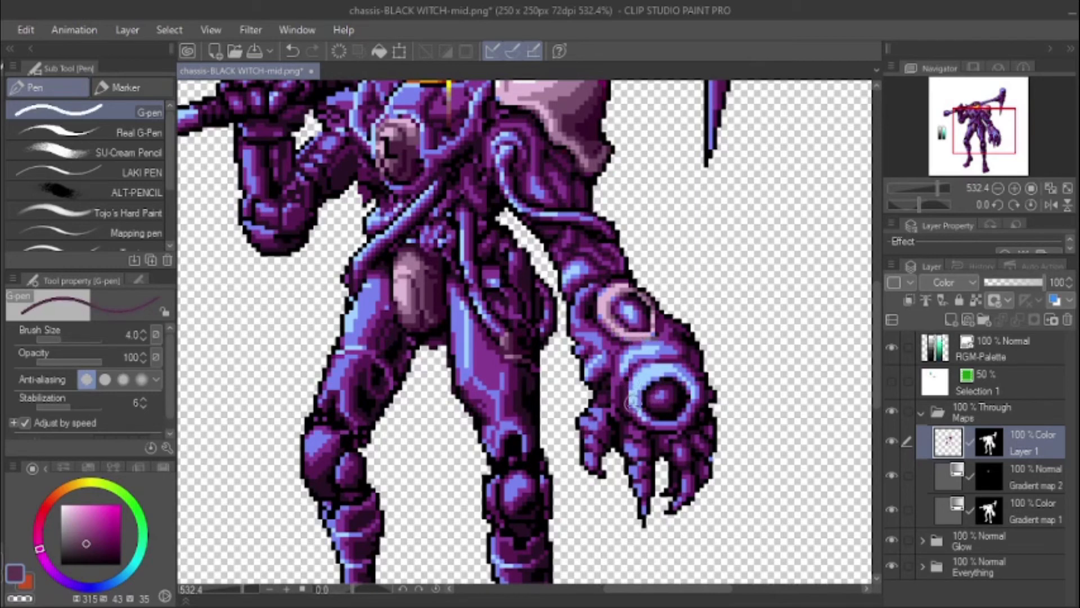
{"action": "key", "text": "bracketleft"}
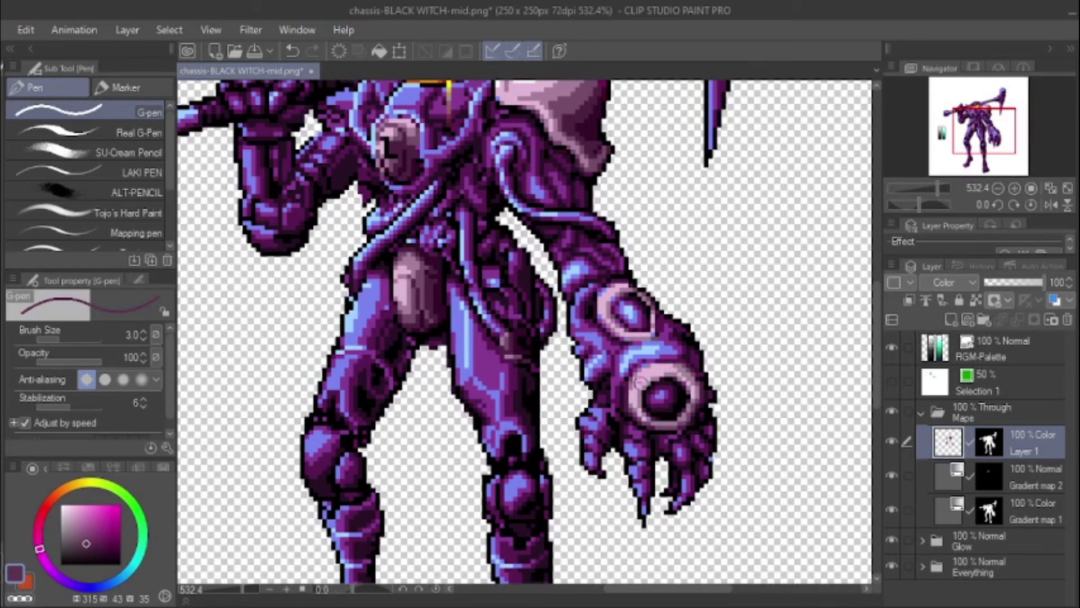
Step: Tint the lower part of the weapon's handle muted purple and move Layer 1 below Gradient map 2
{"action": "left_click_drag", "start_coordinate": [511, 313], "coordinate": [612, 437]}
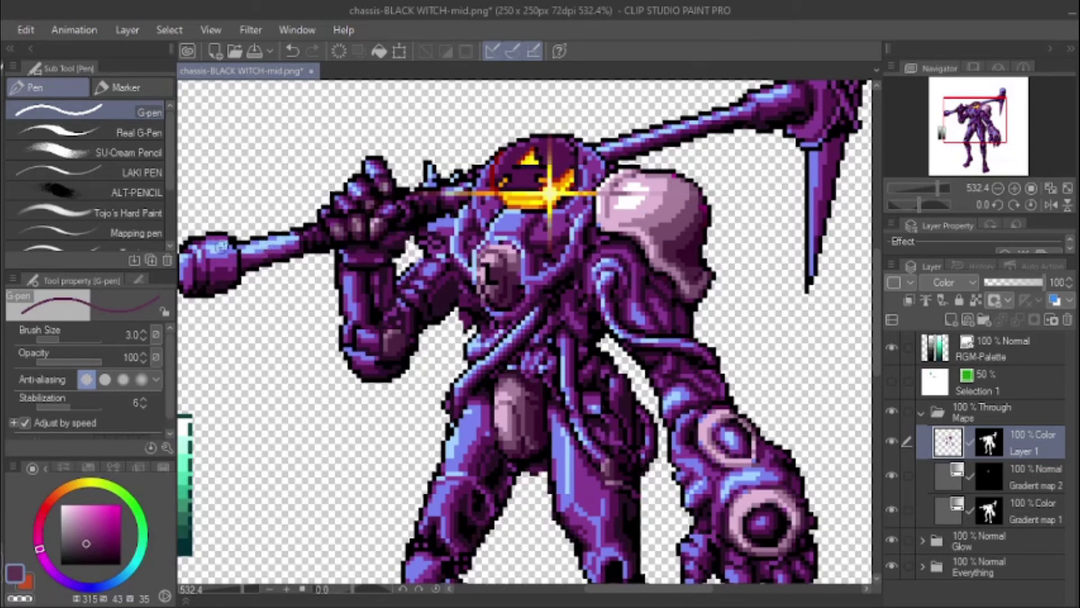
{"action": "mouse_move", "coordinate": [297, 245]}
{"action": "left_mouse_down"}
{"action": "mouse_move", "coordinate": [250, 256]}
{"action": "mouse_move", "coordinate": [295, 236]}
{"action": "left_mouse_up"}
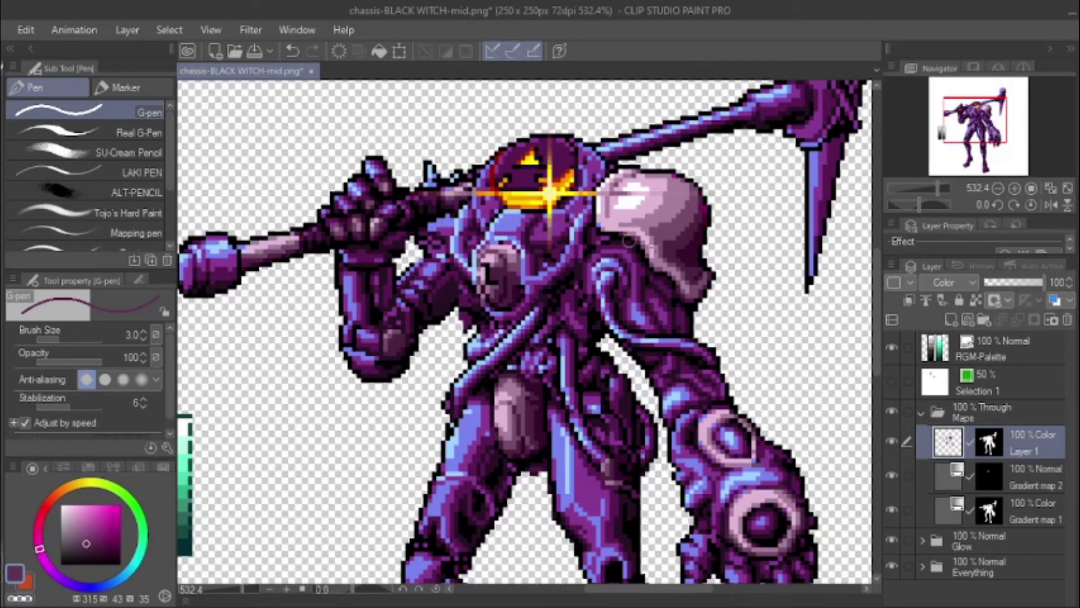
{"action": "left_click_drag", "start_coordinate": [951, 450], "coordinate": [947, 485]}
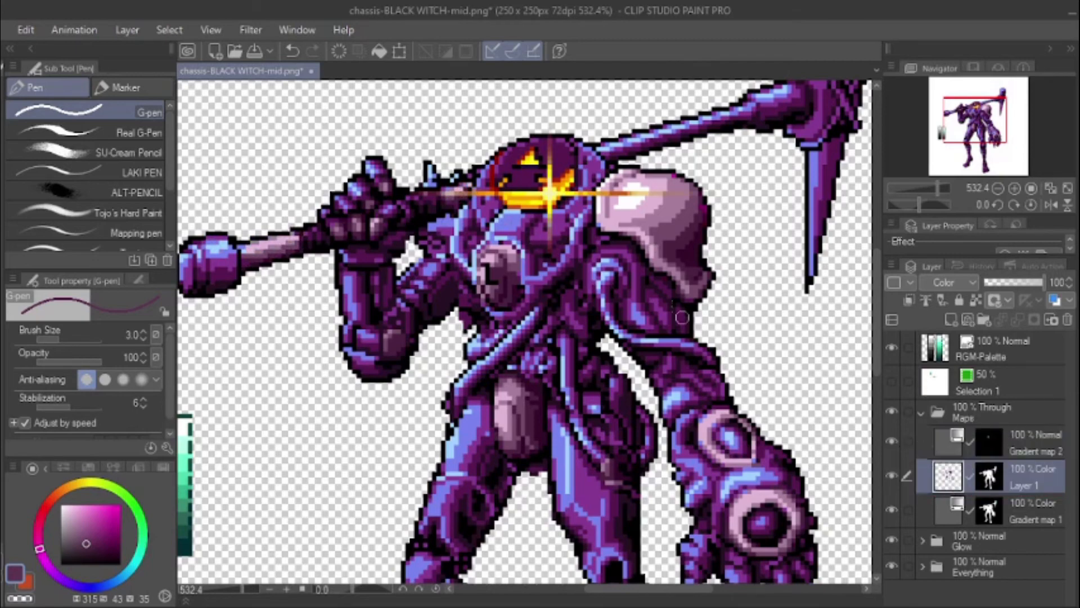
Step: Tint the weapon's upper shaft, collar, hammer head and spike with the muted purple
{"action": "left_click_drag", "start_coordinate": [718, 206], "coordinate": [623, 355]}
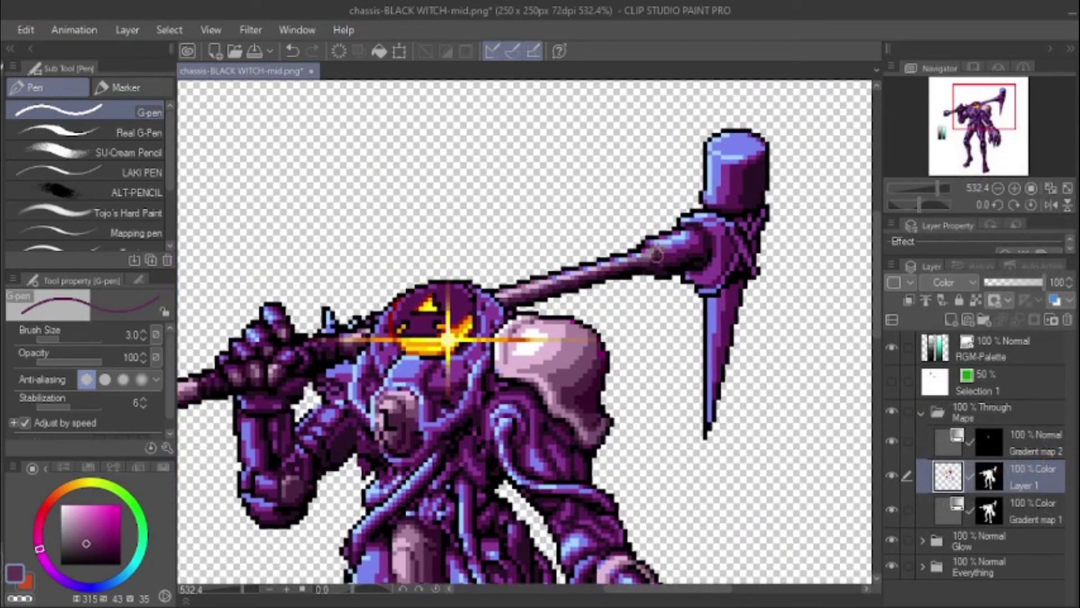
{"action": "mouse_move", "coordinate": [657, 255]}
{"action": "left_mouse_down"}
{"action": "mouse_move", "coordinate": [680, 242]}
{"action": "mouse_move", "coordinate": [672, 262]}
{"action": "left_mouse_up"}
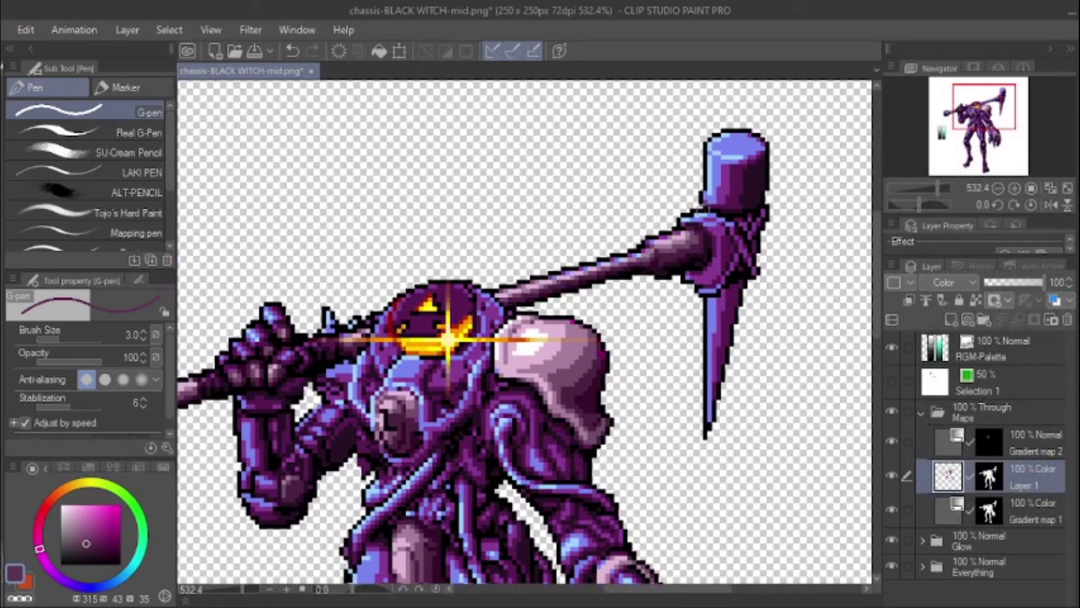
{"action": "mouse_move", "coordinate": [703, 208]}
{"action": "left_mouse_down"}
{"action": "mouse_move", "coordinate": [756, 202]}
{"action": "mouse_move", "coordinate": [714, 197]}
{"action": "mouse_move", "coordinate": [745, 195]}
{"action": "mouse_move", "coordinate": [722, 197]}
{"action": "mouse_move", "coordinate": [738, 172]}
{"action": "left_mouse_up"}
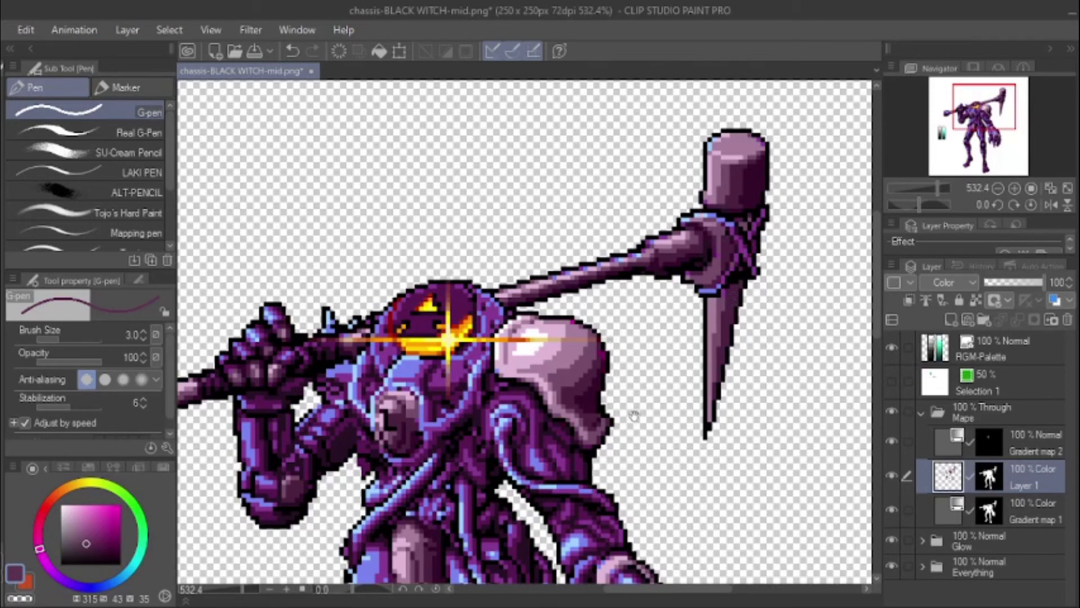
Step: Tint the armor details around both knees and lower thighs with the muted purple
{"action": "left_click_drag", "start_coordinate": [610, 411], "coordinate": [580, 257]}
{"action": "left_click_drag", "start_coordinate": [567, 387], "coordinate": [598, 372]}
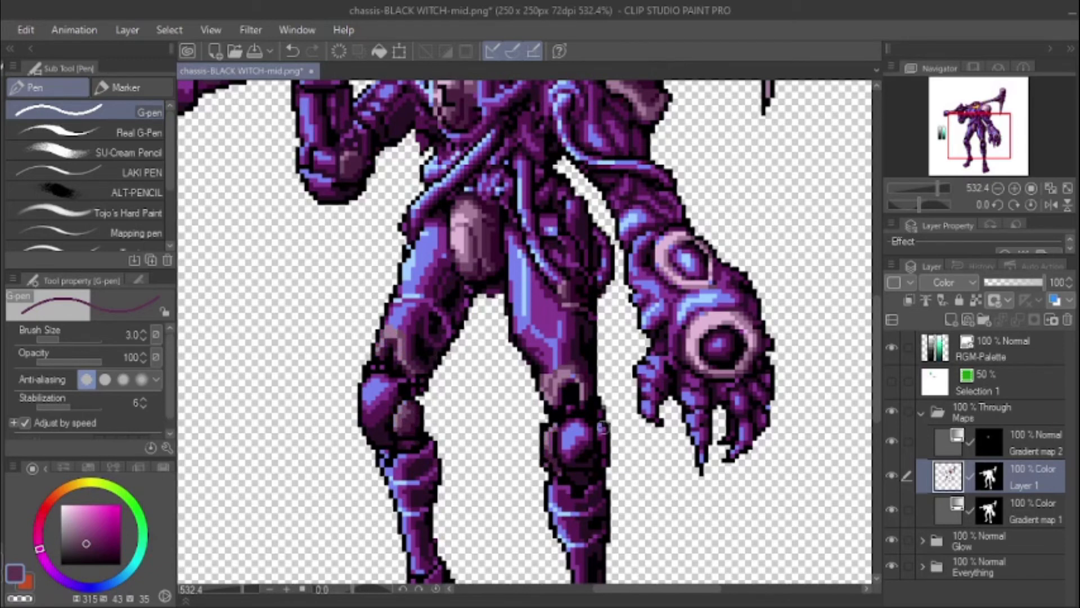
{"action": "left_click_drag", "start_coordinate": [603, 427], "coordinate": [606, 440]}
Step: Tint the knuckles and fingers of the large clawed hand with the muted purple
{"action": "key", "text": "space"}
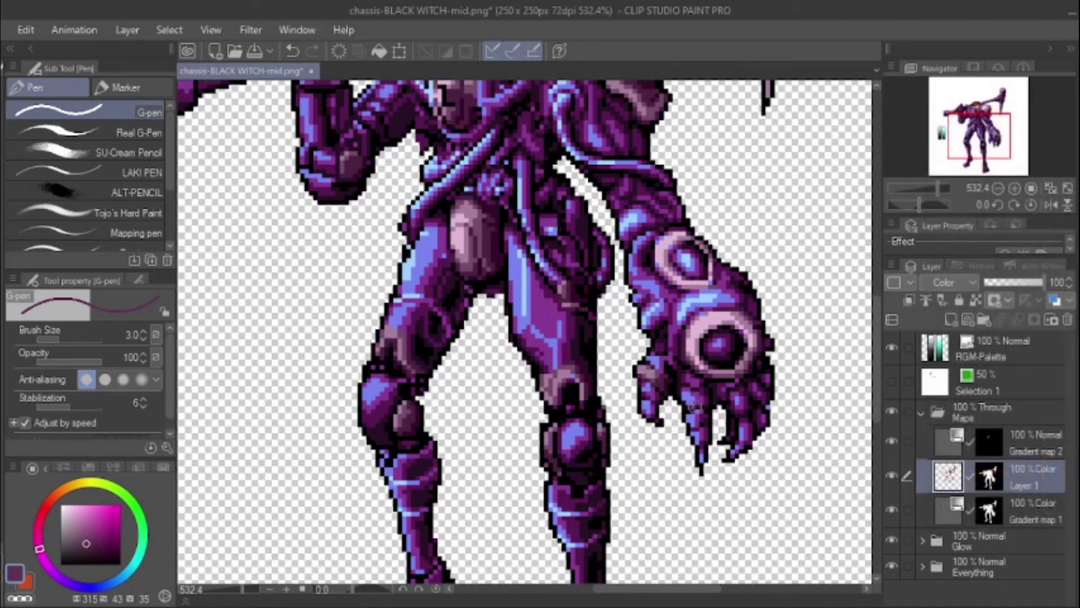
{"action": "mouse_move", "coordinate": [695, 399]}
{"action": "left_mouse_down"}
{"action": "mouse_move", "coordinate": [738, 401]}
{"action": "mouse_move", "coordinate": [759, 394]}
{"action": "mouse_move", "coordinate": [765, 378]}
{"action": "mouse_move", "coordinate": [770, 386]}
{"action": "left_mouse_up"}
{"action": "mouse_move", "coordinate": [698, 451]}
{"action": "left_mouse_down"}
{"action": "mouse_move", "coordinate": [702, 463]}
{"action": "mouse_move", "coordinate": [735, 449]}
{"action": "mouse_move", "coordinate": [723, 439]}
{"action": "left_mouse_up"}
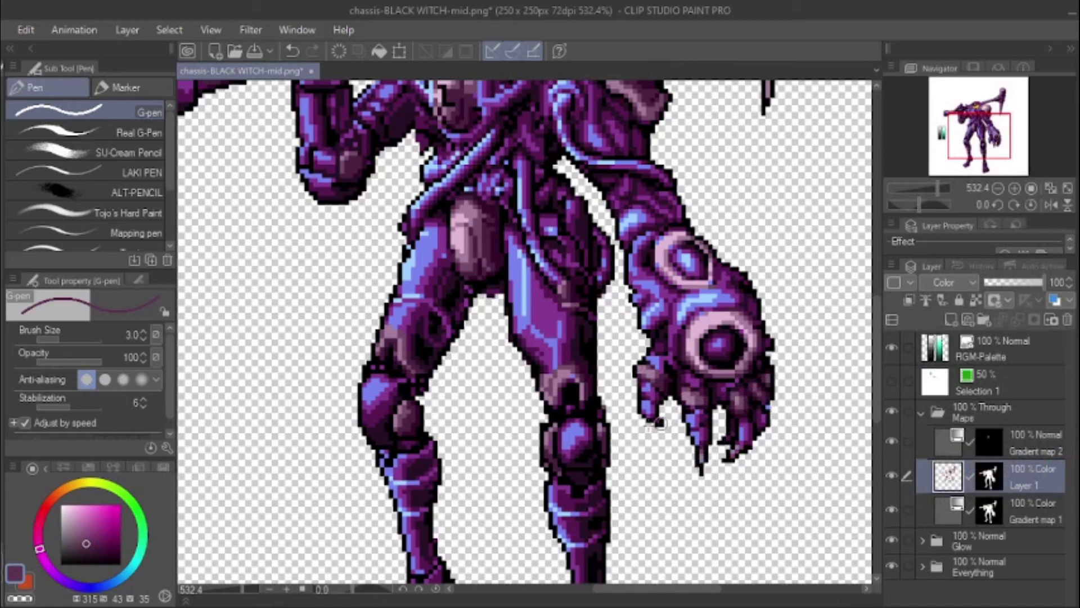
Step: Tint the shin plates of both legs and the toes of both feet with the muted purple
{"action": "left_click_drag", "start_coordinate": [553, 380], "coordinate": [584, 280]}
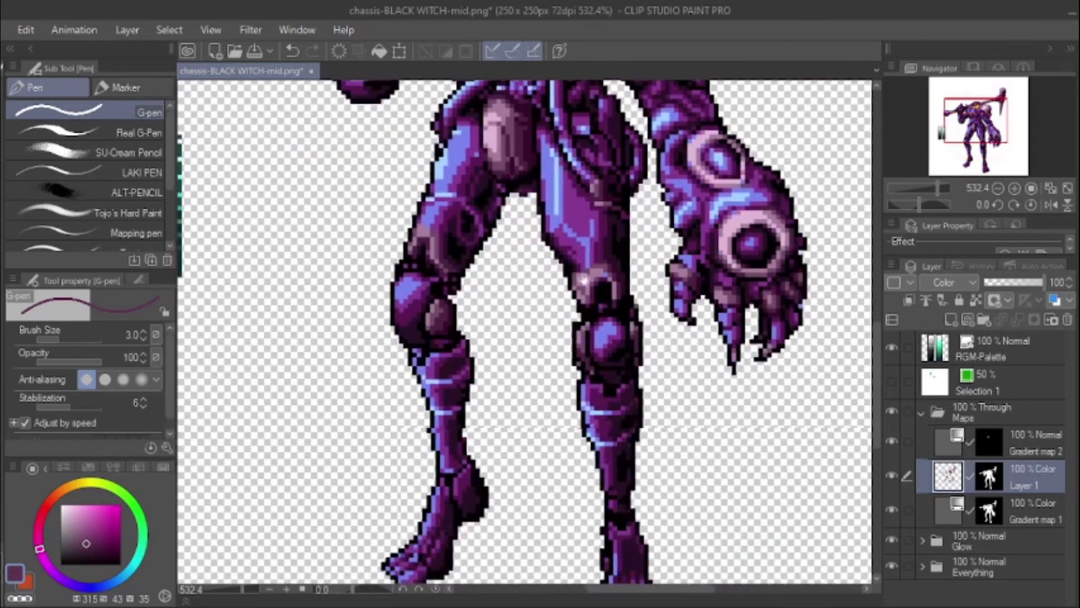
{"action": "left_click_drag", "start_coordinate": [559, 423], "coordinate": [566, 310]}
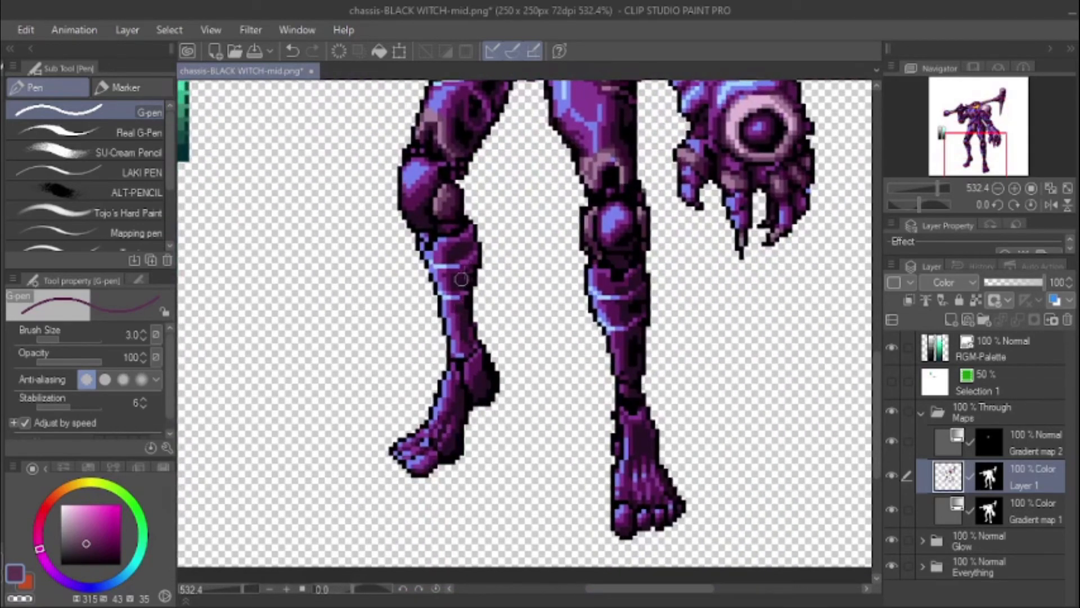
{"action": "mouse_move", "coordinate": [438, 274]}
{"action": "left_mouse_down"}
{"action": "mouse_move", "coordinate": [463, 284]}
{"action": "mouse_move", "coordinate": [473, 272]}
{"action": "mouse_move", "coordinate": [447, 293]}
{"action": "left_mouse_up"}
{"action": "mouse_move", "coordinate": [594, 304]}
{"action": "left_mouse_down"}
{"action": "mouse_move", "coordinate": [648, 293]}
{"action": "mouse_move", "coordinate": [594, 313]}
{"action": "mouse_move", "coordinate": [631, 311]}
{"action": "mouse_move", "coordinate": [591, 314]}
{"action": "left_mouse_up"}
{"action": "key", "text": "space"}
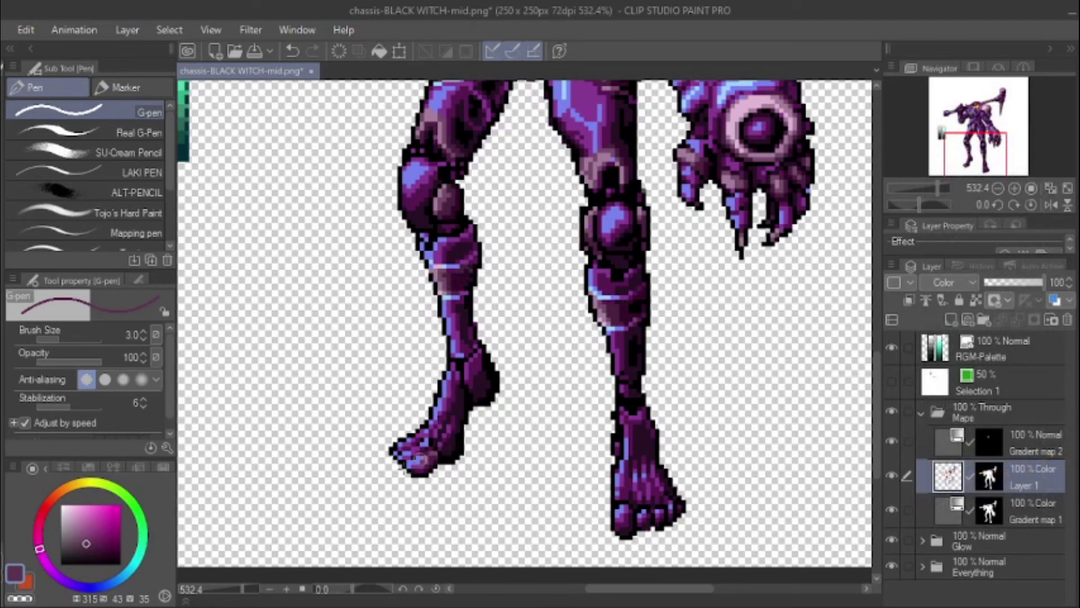
{"action": "mouse_move", "coordinate": [400, 458]}
{"action": "left_mouse_down"}
{"action": "mouse_move", "coordinate": [400, 442]}
{"action": "mouse_move", "coordinate": [422, 435]}
{"action": "mouse_move", "coordinate": [432, 454]}
{"action": "left_mouse_up"}
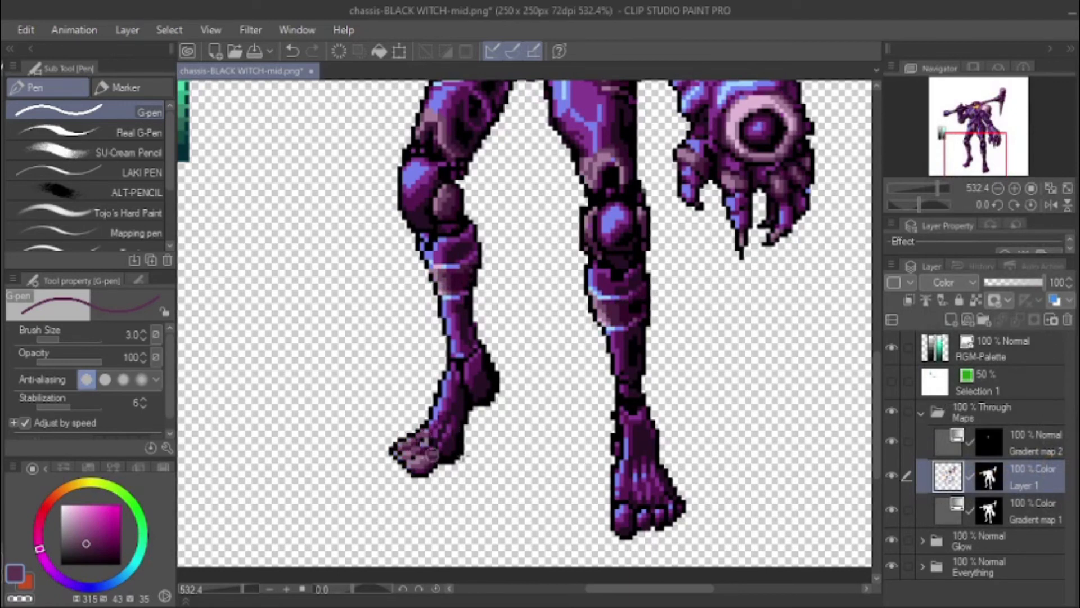
{"action": "left_click_drag", "start_coordinate": [620, 523], "coordinate": [676, 511]}
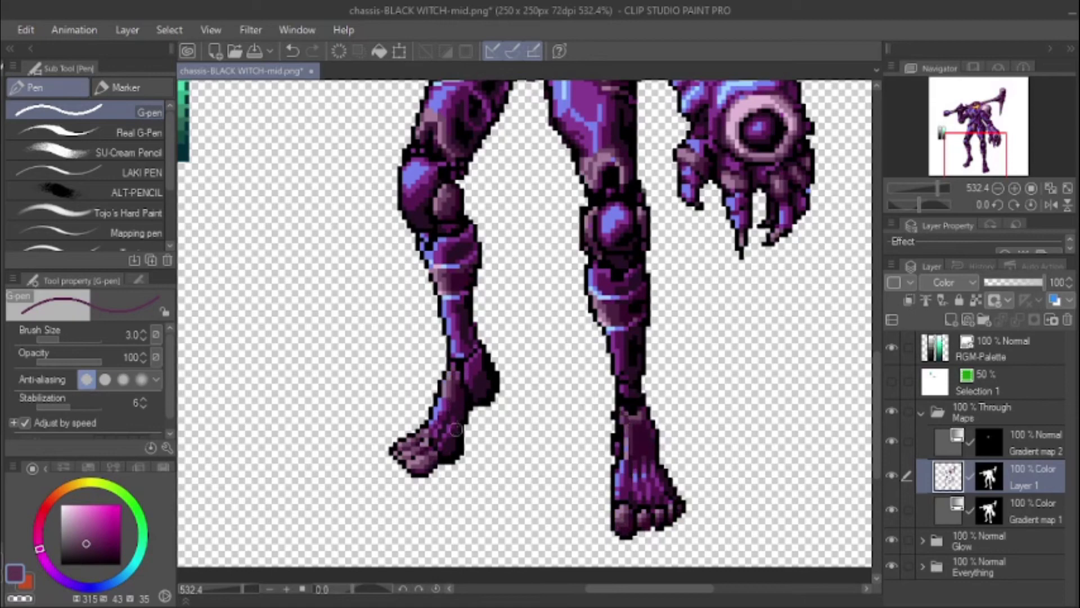
Step: Tint the ring-shaped hose socket on the clawed arm's shoulder muted purple, using a brush size of 2.0
{"action": "left_click_drag", "start_coordinate": [518, 303], "coordinate": [523, 497]}
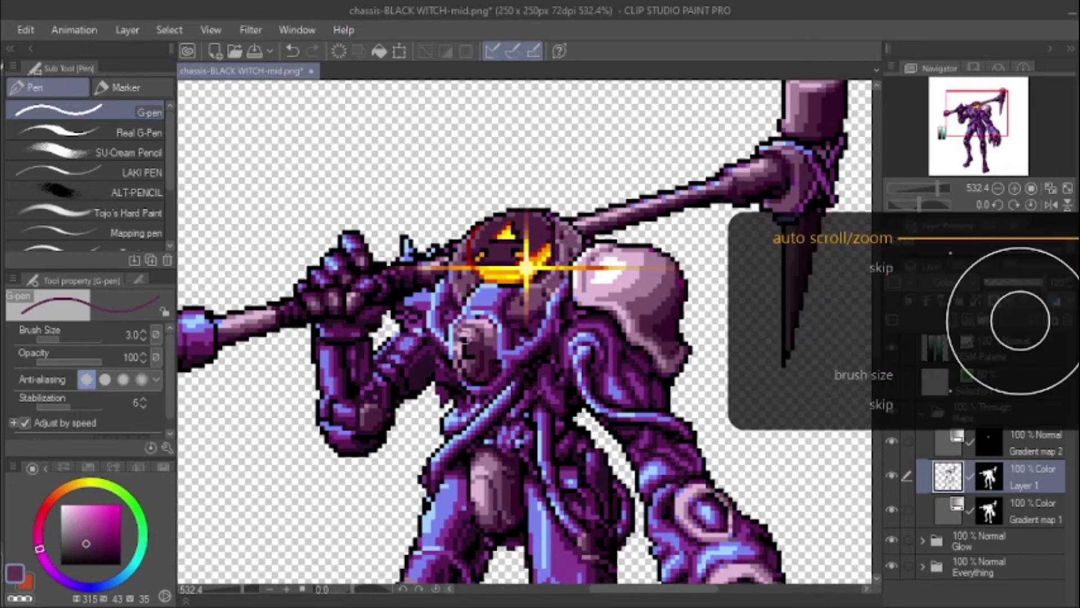
{"action": "scroll", "coordinate": [575, 349], "scroll_direction": "down", "scroll_amount": 3}
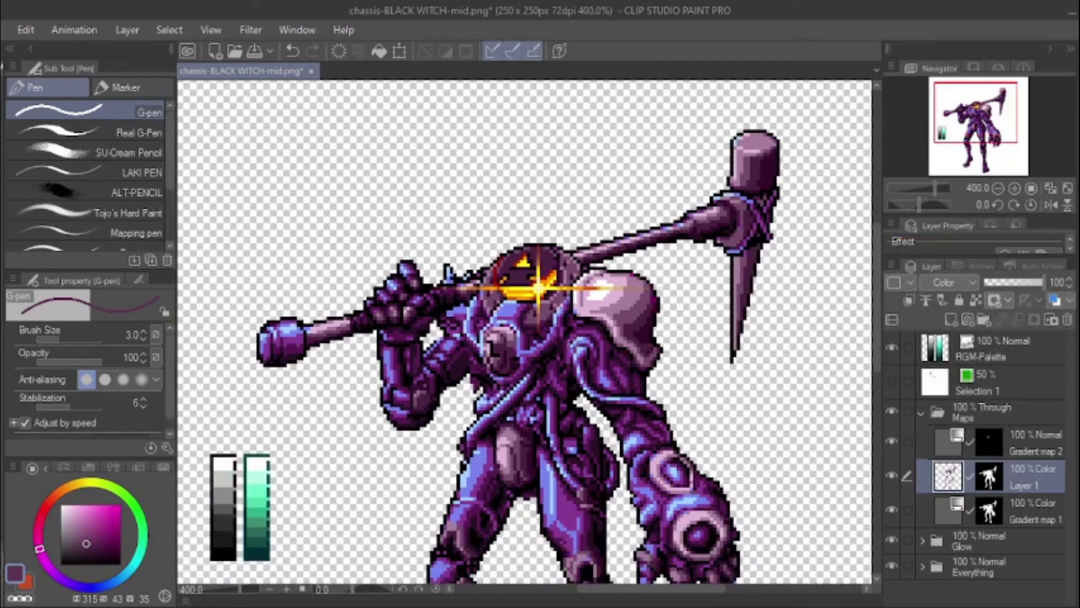
{"action": "scroll", "coordinate": [578, 349], "scroll_direction": "up", "scroll_amount": 5}
{"action": "key", "text": "["}
{"action": "left_click_drag", "start_coordinate": [568, 353], "coordinate": [581, 331]}
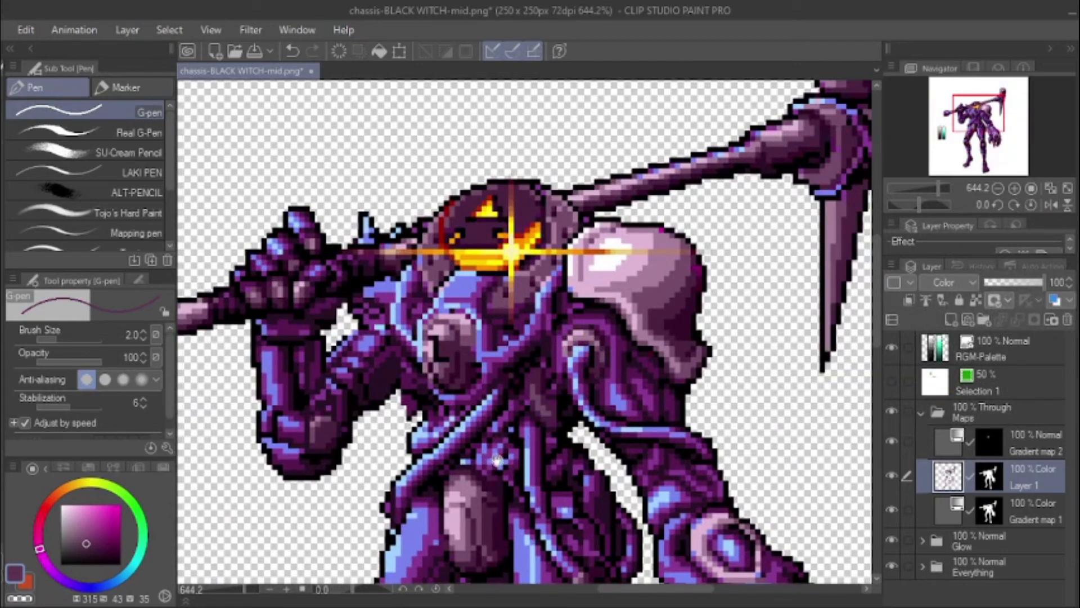
Step: Add a new layer above Layer 1 and set its blending mode to Color
{"action": "left_click_drag", "start_coordinate": [505, 490], "coordinate": [493, 385]}
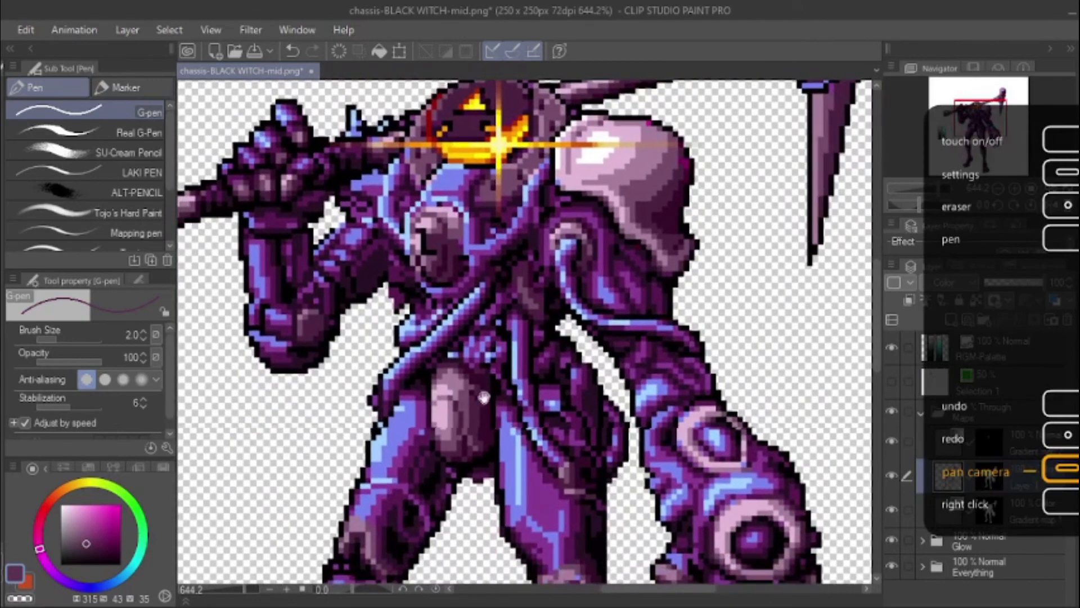
{"action": "left_click", "coordinate": [949, 318]}
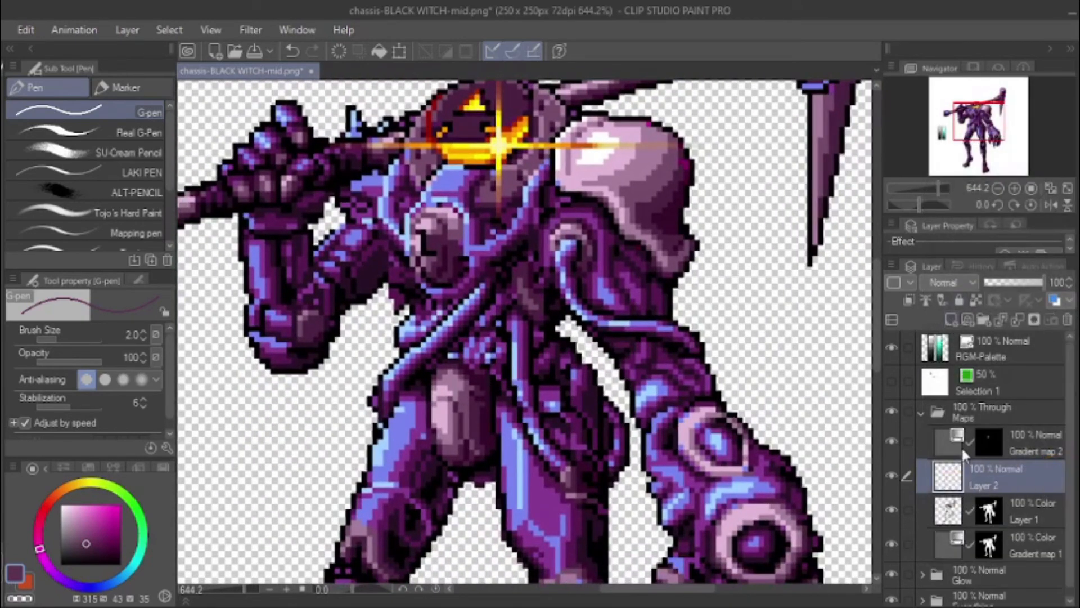
{"action": "left_click", "coordinate": [947, 282]}
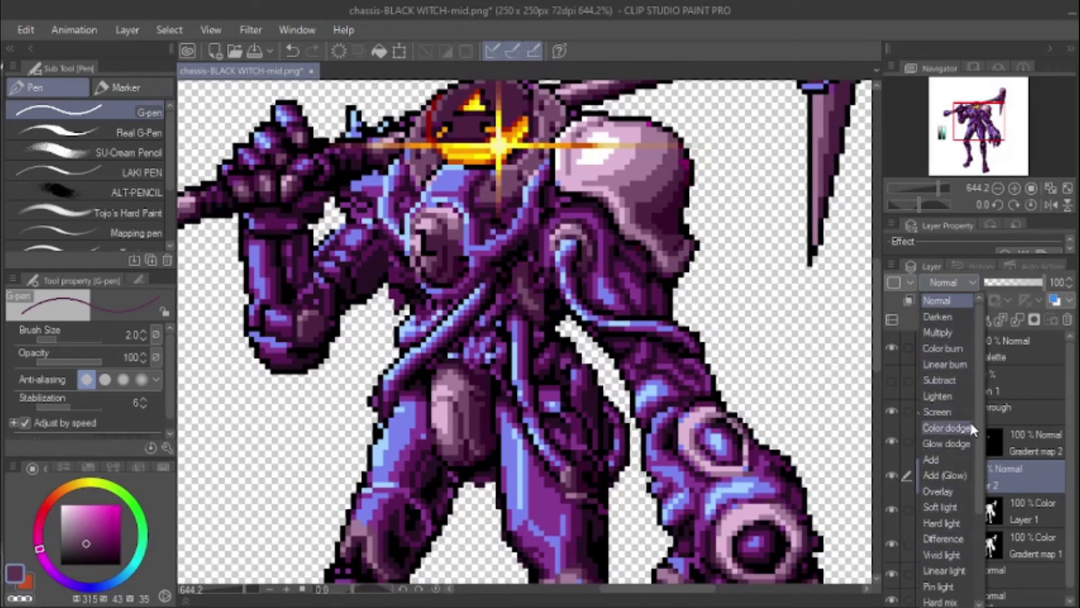
{"action": "scroll", "coordinate": [976, 410], "scroll_direction": "down", "scroll_amount": 5}
{"action": "left_click", "coordinate": [937, 570]}
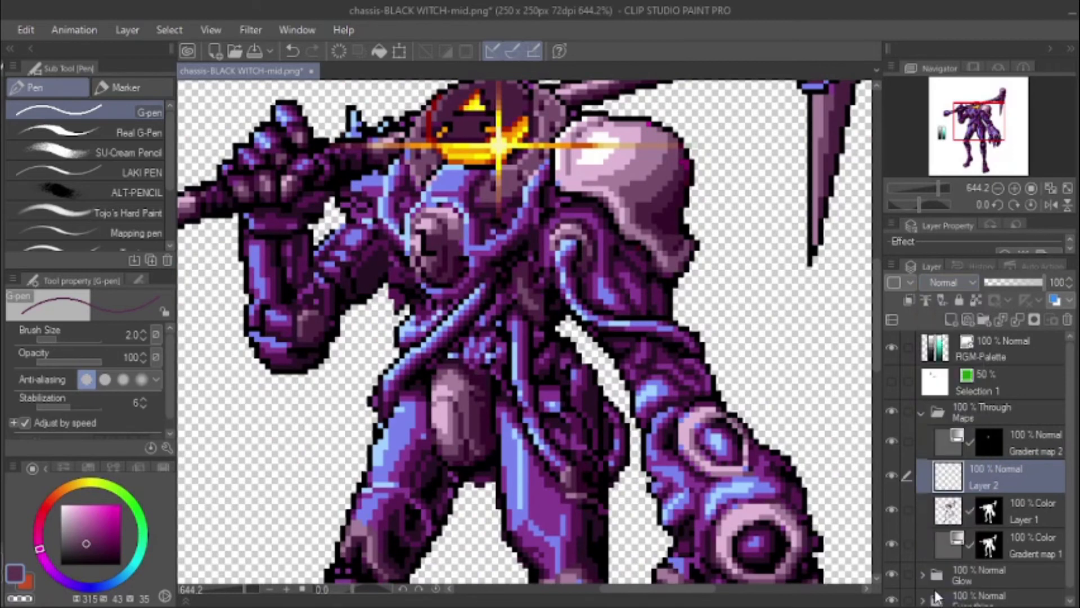
Step: Paint the two diagonal waist cables in saturated red with a brush size of 2.5
{"action": "left_click", "coordinate": [42, 513]}
{"action": "left_click", "coordinate": [120, 511]}
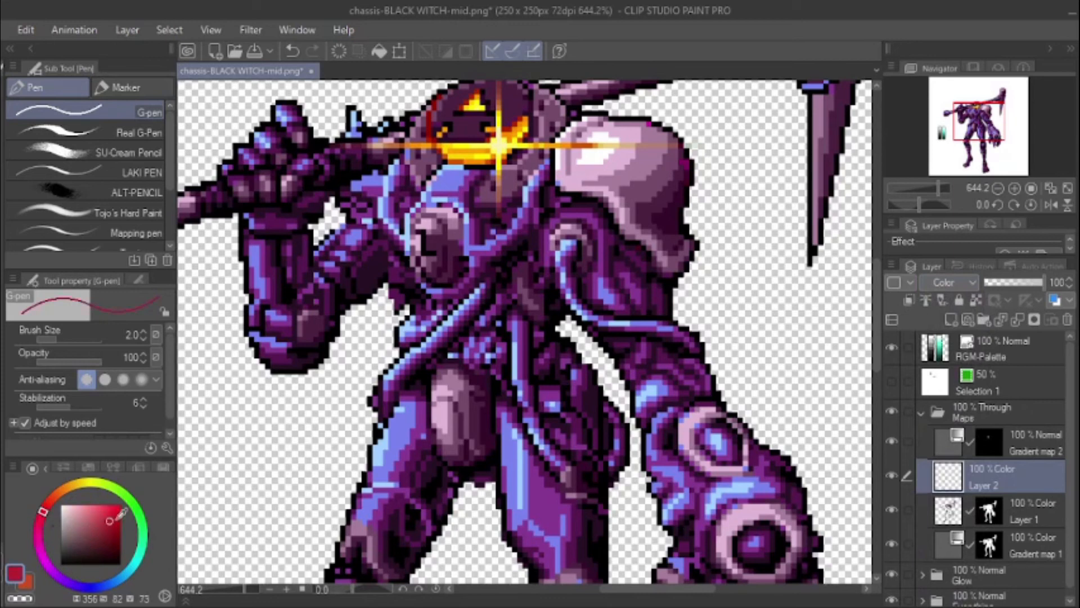
{"action": "key", "text": "]"}
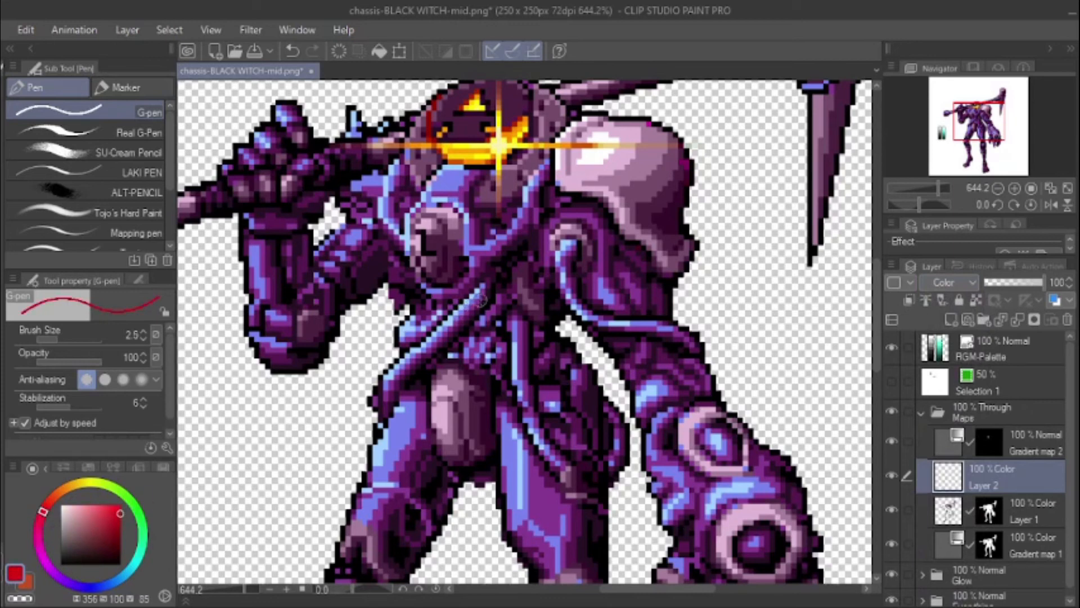
{"action": "left_click_drag", "start_coordinate": [492, 286], "coordinate": [385, 386]}
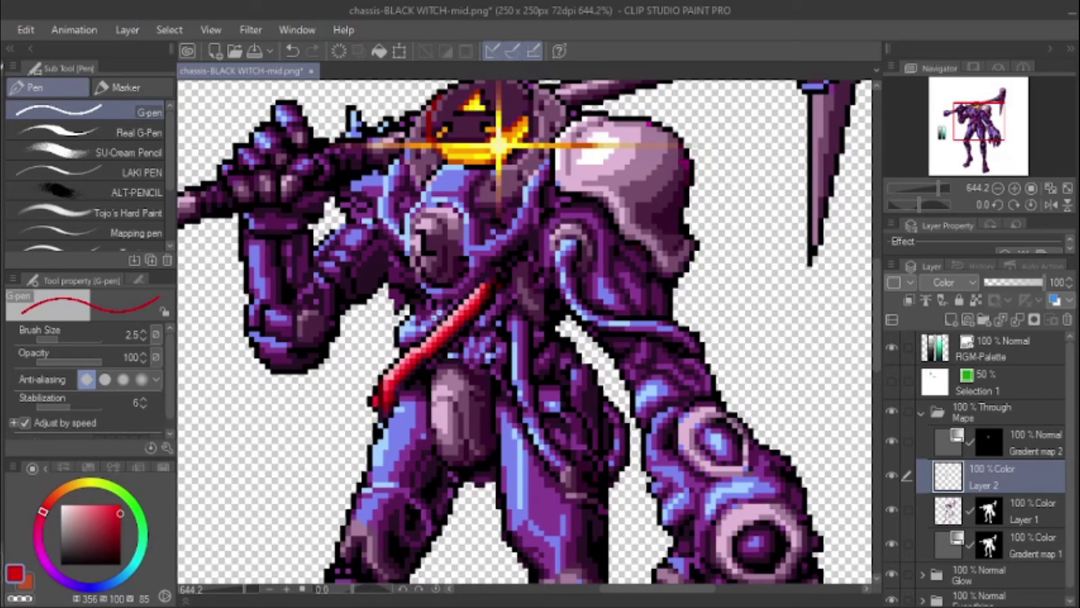
{"action": "left_click_drag", "start_coordinate": [453, 305], "coordinate": [402, 335]}
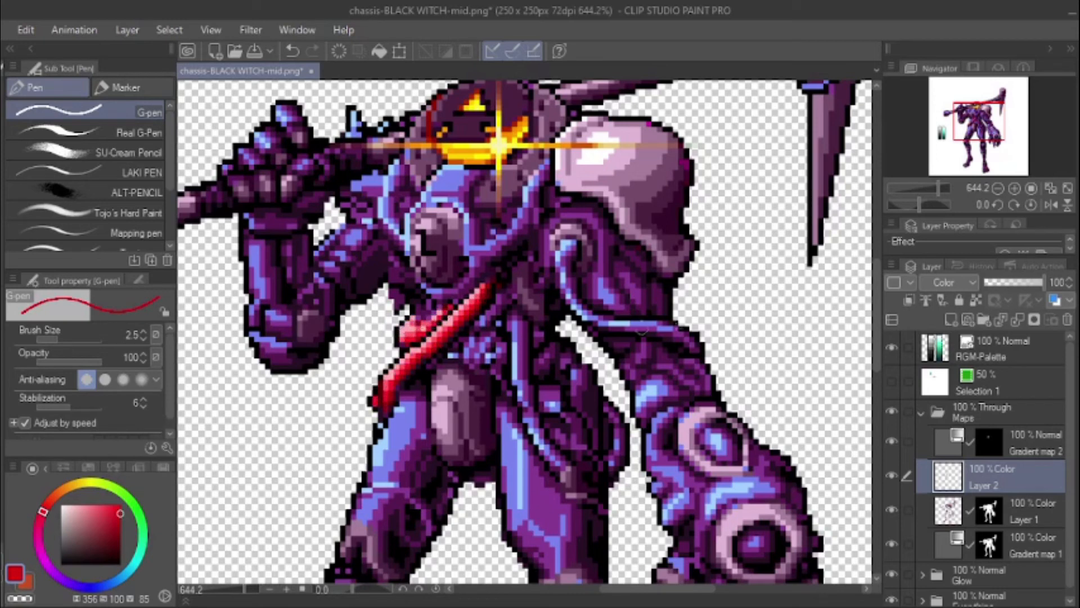
Step: Try the Hue and Overlay blending modes on Layer 2, and set it back to Color
{"action": "left_click", "coordinate": [956, 283]}
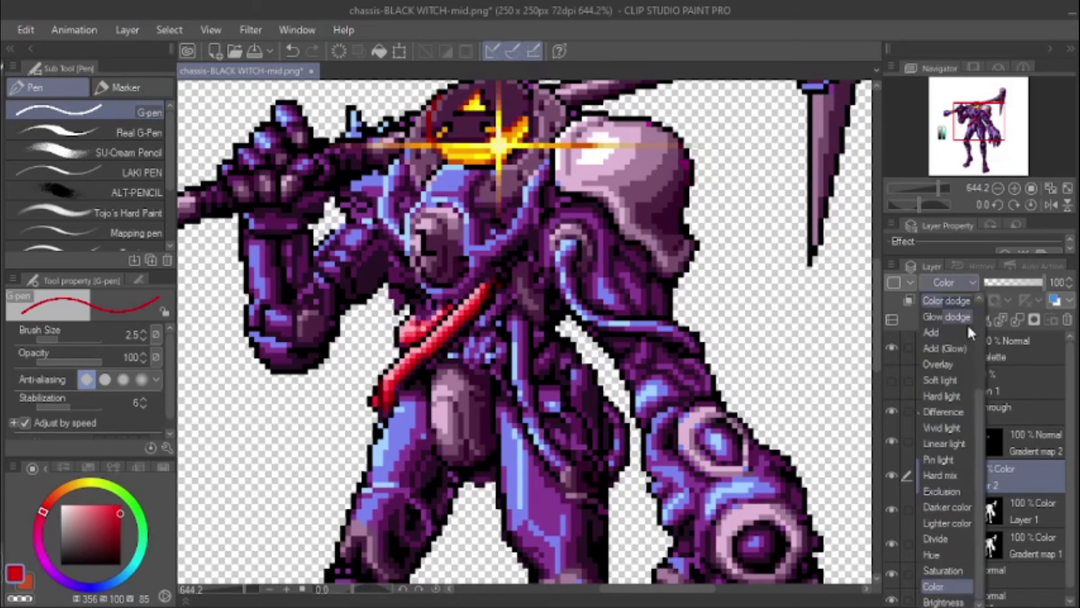
{"action": "left_click", "coordinate": [943, 549]}
{"action": "left_click", "coordinate": [952, 282]}
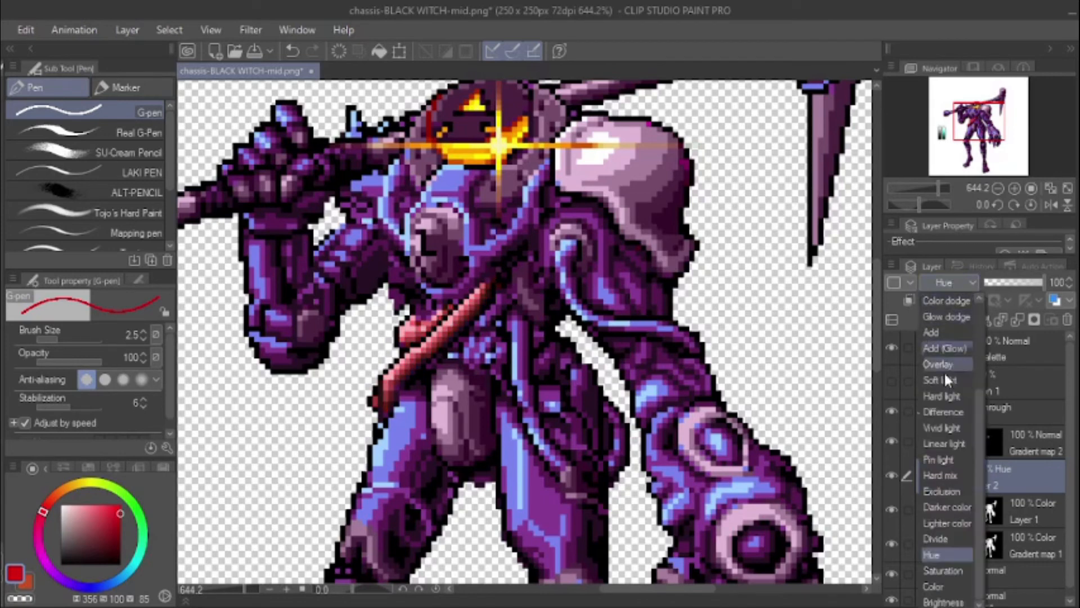
{"action": "left_click", "coordinate": [934, 365]}
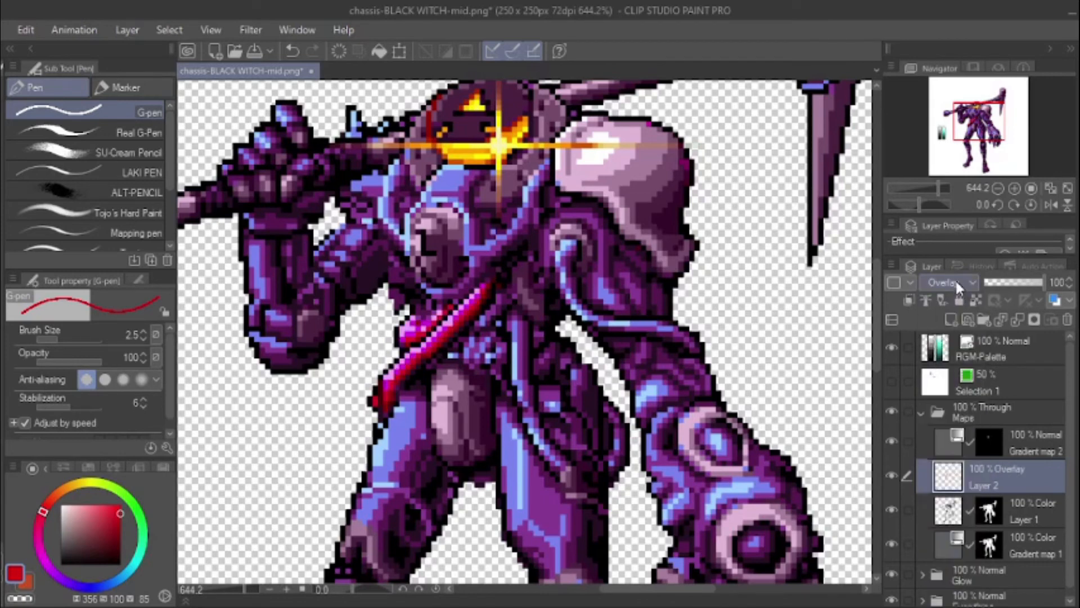
{"action": "left_click", "coordinate": [957, 283]}
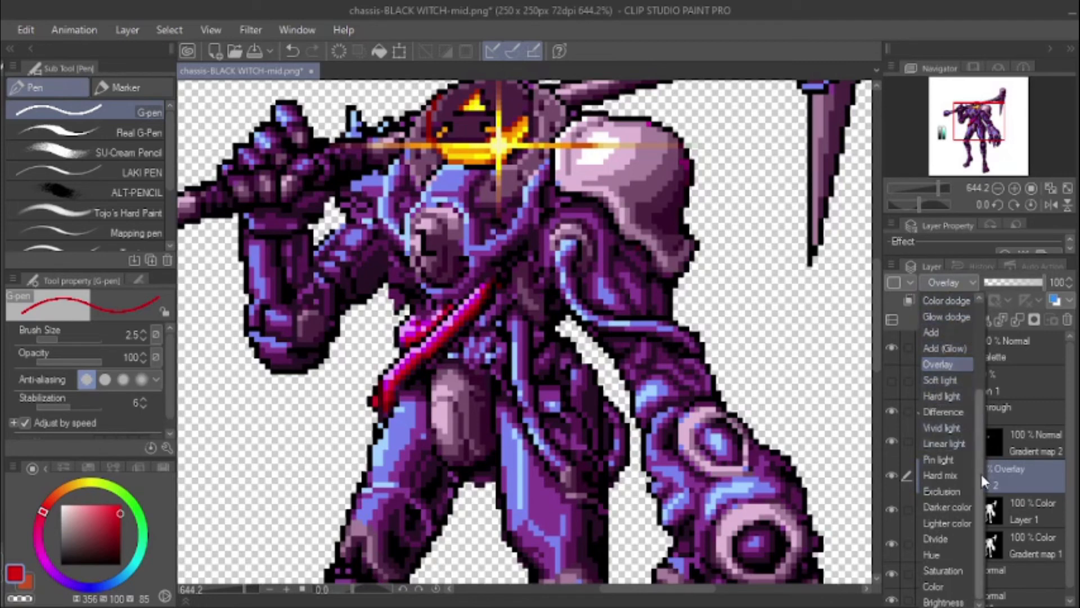
{"action": "left_click", "coordinate": [938, 586]}
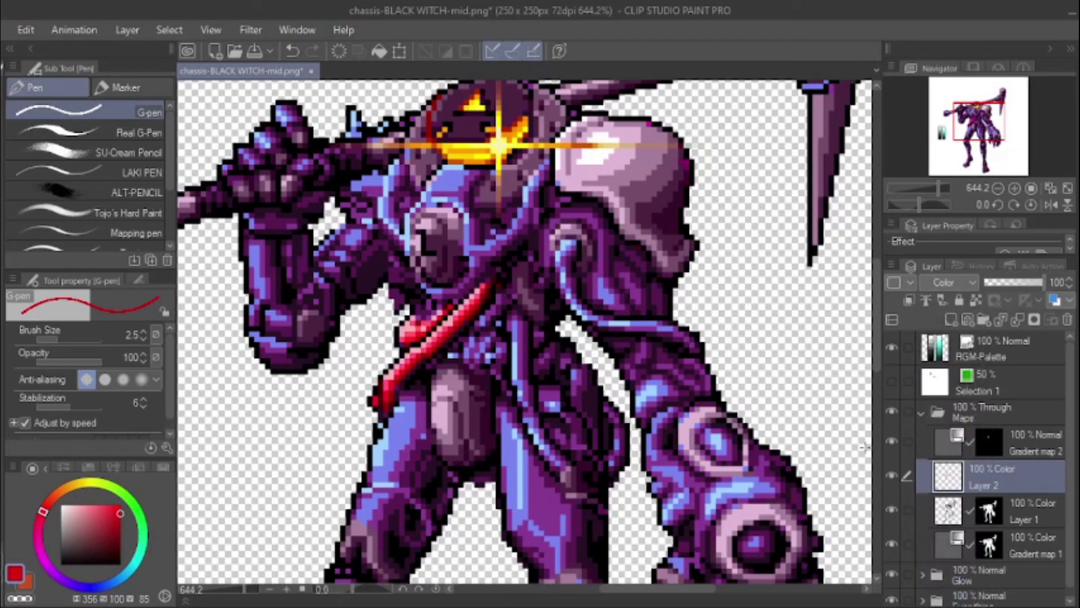
Step: Paint the cable hanging from the waist over the thigh red and set Layer 2's blending mode to Multiply
{"action": "left_click_drag", "start_coordinate": [508, 326], "coordinate": [517, 360]}
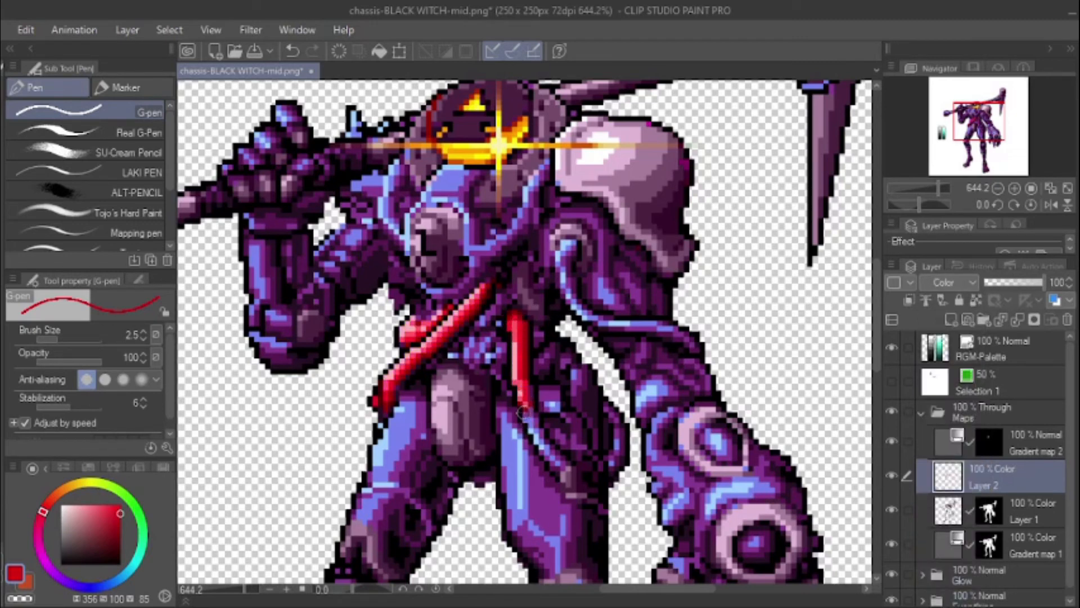
{"action": "left_click_drag", "start_coordinate": [526, 419], "coordinate": [561, 475]}
{"action": "left_click", "coordinate": [953, 279]}
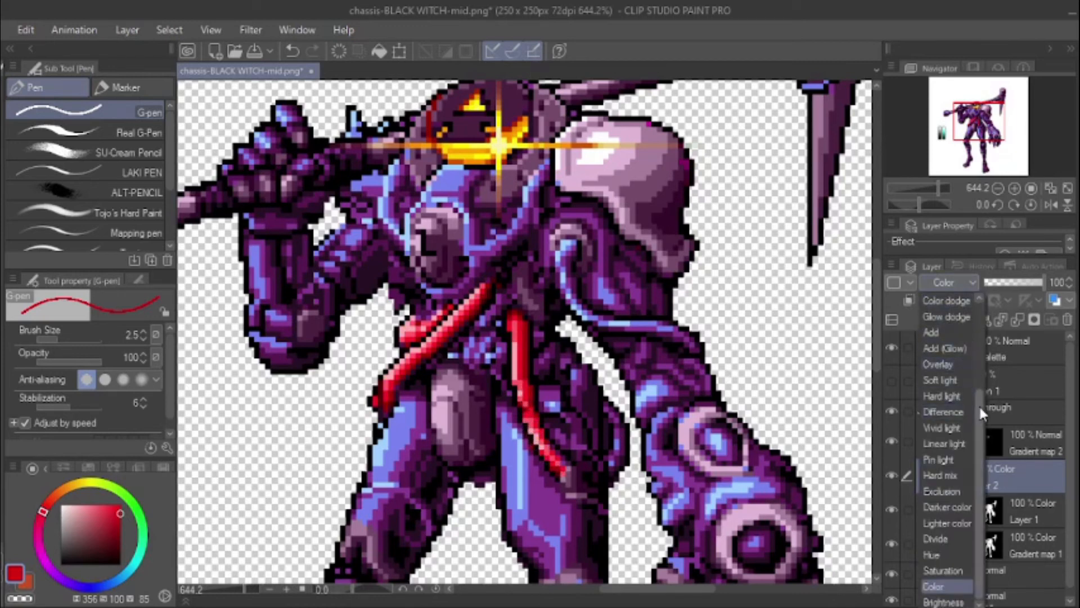
{"action": "scroll", "coordinate": [980, 350], "scroll_direction": "up", "scroll_amount": 3}
{"action": "left_click", "coordinate": [945, 296]}
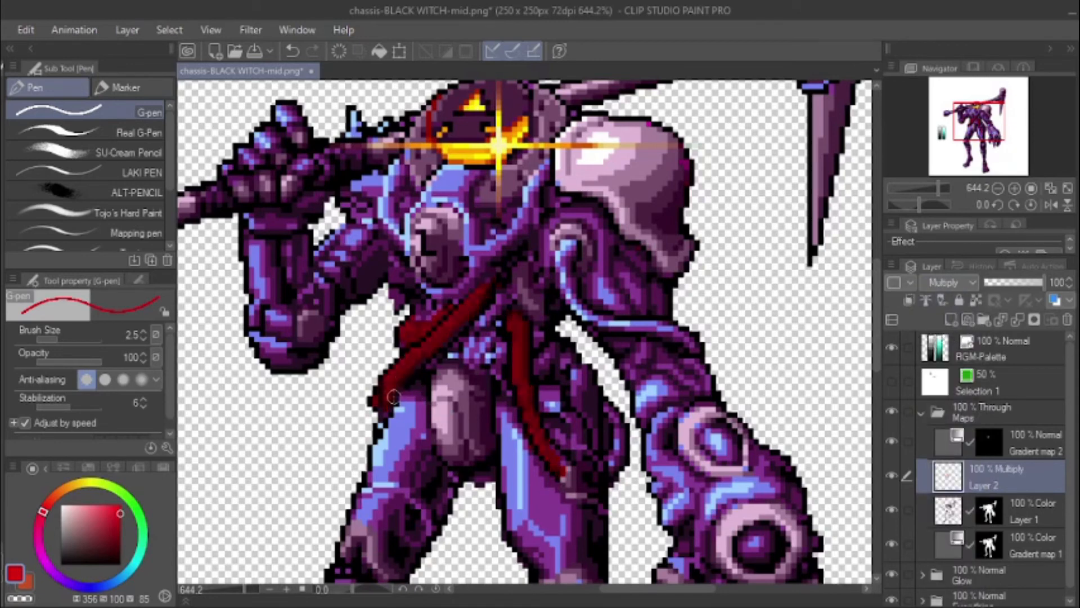
Step: Mask Layer 2 with the selection from Gradient map 1's mask, and make the layer's image active for painting
{"action": "left_click", "coordinate": [988, 544], "text": "ctrl"}
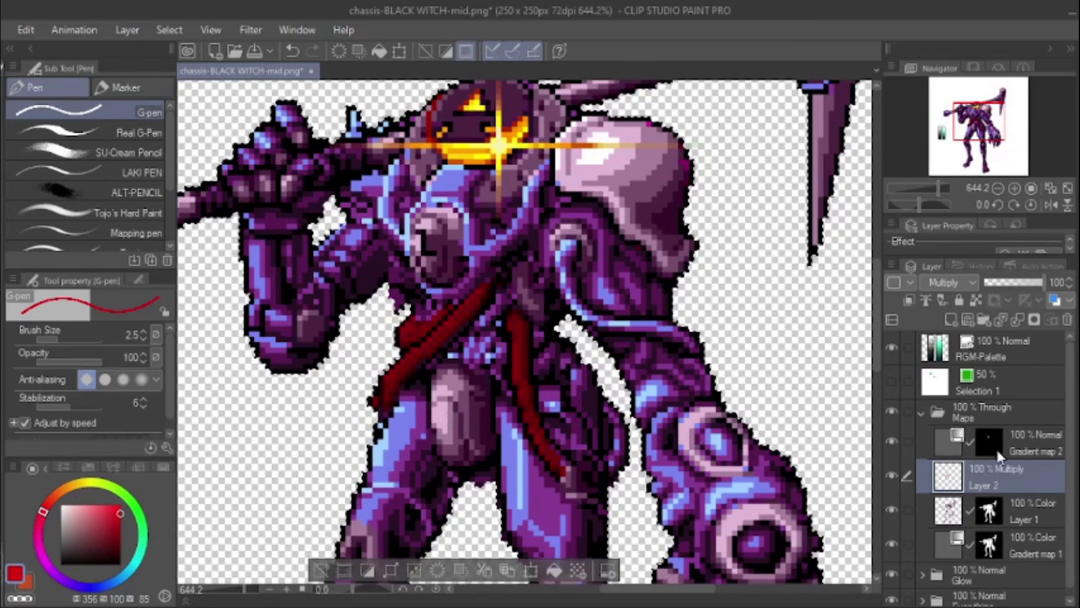
{"action": "left_click", "coordinate": [1033, 320]}
{"action": "left_click", "coordinate": [945, 476]}
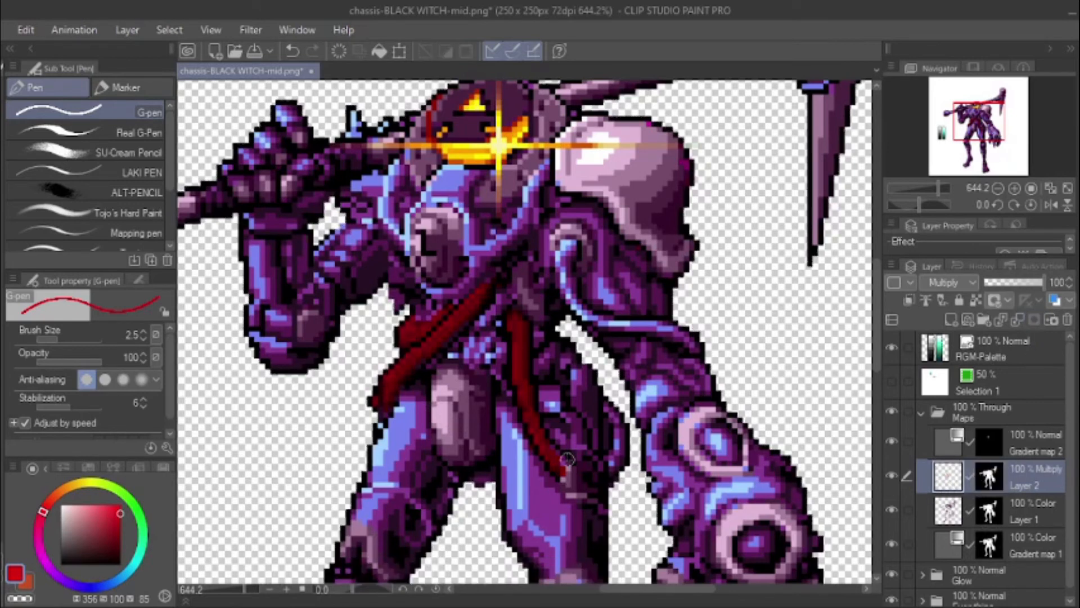
Step: Paint the hip cable, the shoulder-to-arm hose and the central waist piece red, touching up the hanging cable
{"action": "mouse_move", "coordinate": [607, 464]}
{"action": "left_mouse_down"}
{"action": "mouse_move", "coordinate": [623, 436]}
{"action": "mouse_move", "coordinate": [616, 415]}
{"action": "left_mouse_up"}
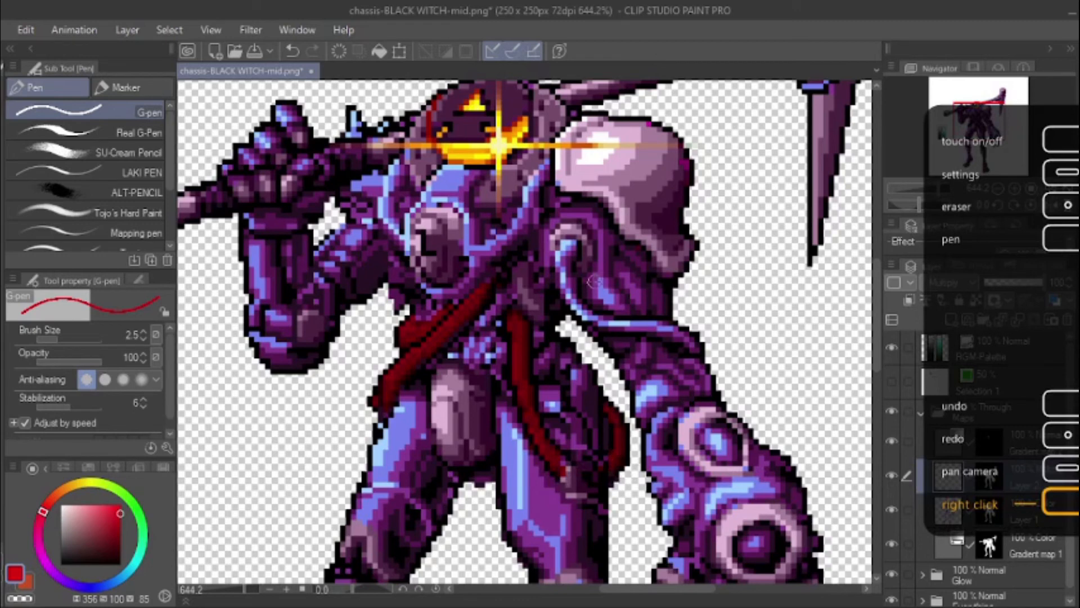
{"action": "mouse_move", "coordinate": [565, 243]}
{"action": "left_mouse_down"}
{"action": "mouse_move", "coordinate": [566, 287]}
{"action": "mouse_move", "coordinate": [562, 263]}
{"action": "mouse_move", "coordinate": [576, 306]}
{"action": "mouse_move", "coordinate": [570, 278]}
{"action": "mouse_move", "coordinate": [591, 317]}
{"action": "mouse_move", "coordinate": [652, 336]}
{"action": "mouse_move", "coordinate": [618, 325]}
{"action": "mouse_move", "coordinate": [658, 322]}
{"action": "mouse_move", "coordinate": [702, 349]}
{"action": "left_mouse_up"}
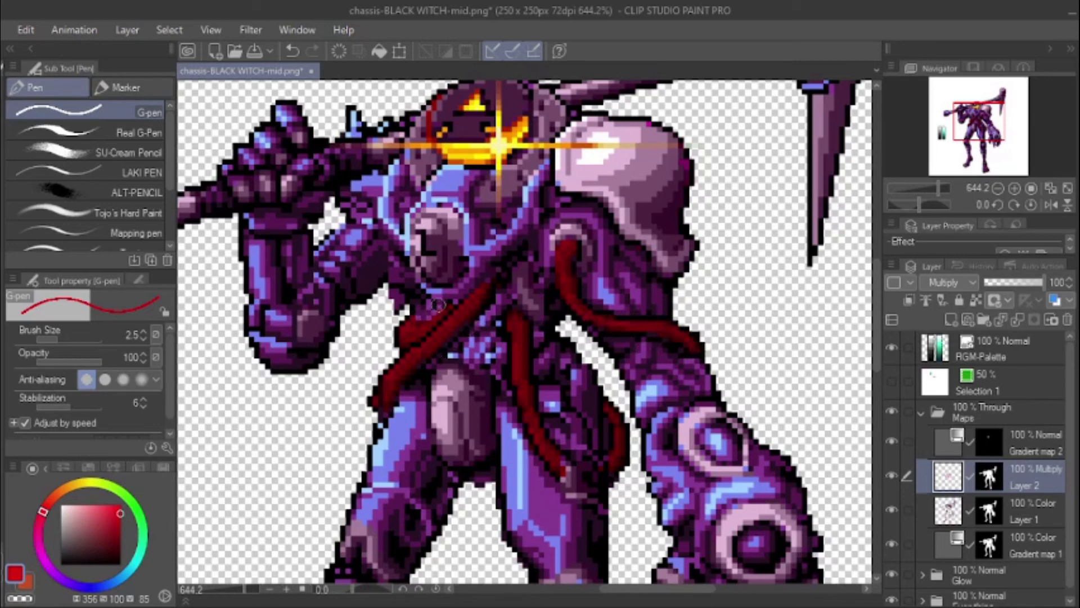
{"action": "mouse_move", "coordinate": [493, 293]}
{"action": "left_mouse_down"}
{"action": "mouse_move", "coordinate": [408, 366]}
{"action": "mouse_move", "coordinate": [542, 318]}
{"action": "mouse_move", "coordinate": [521, 260]}
{"action": "mouse_move", "coordinate": [523, 289]}
{"action": "mouse_move", "coordinate": [526, 273]}
{"action": "mouse_move", "coordinate": [541, 309]}
{"action": "mouse_move", "coordinate": [531, 285]}
{"action": "mouse_move", "coordinate": [555, 306]}
{"action": "mouse_move", "coordinate": [527, 310]}
{"action": "left_mouse_up"}
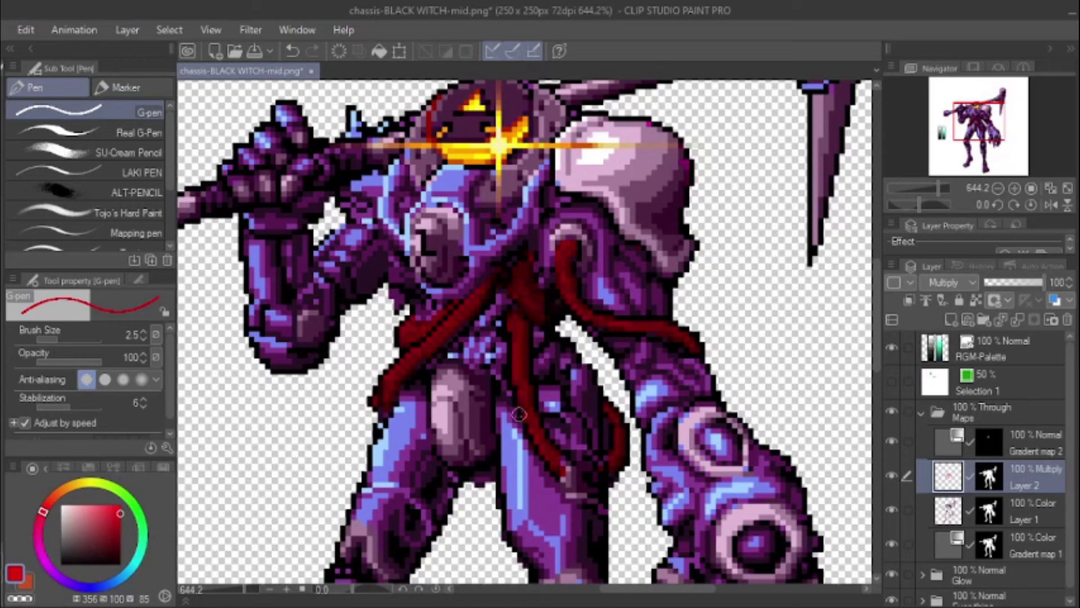
{"action": "key", "text": "ctrl+z"}
{"action": "mouse_move", "coordinate": [556, 454]}
{"action": "left_mouse_down"}
{"action": "mouse_move", "coordinate": [563, 468]}
{"action": "mouse_move", "coordinate": [509, 321]}
{"action": "left_mouse_up"}
Step: Paint the muscle strands on the clawed arm above and below the hose red, with a brush size of 2.0
{"action": "left_click_drag", "start_coordinate": [542, 394], "coordinate": [478, 458]}
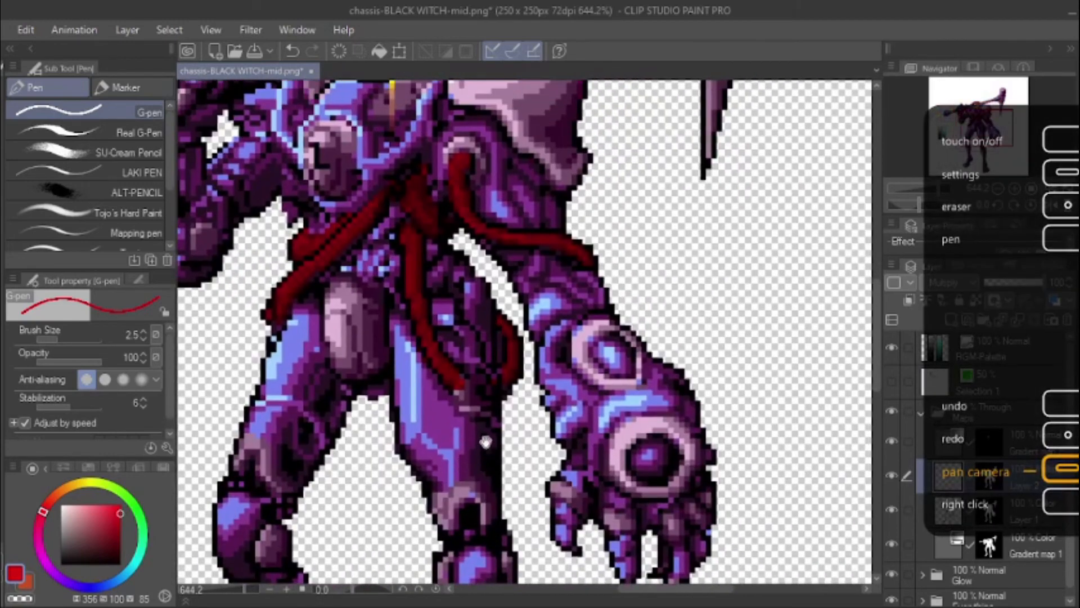
{"action": "left_click_drag", "start_coordinate": [511, 351], "coordinate": [459, 437]}
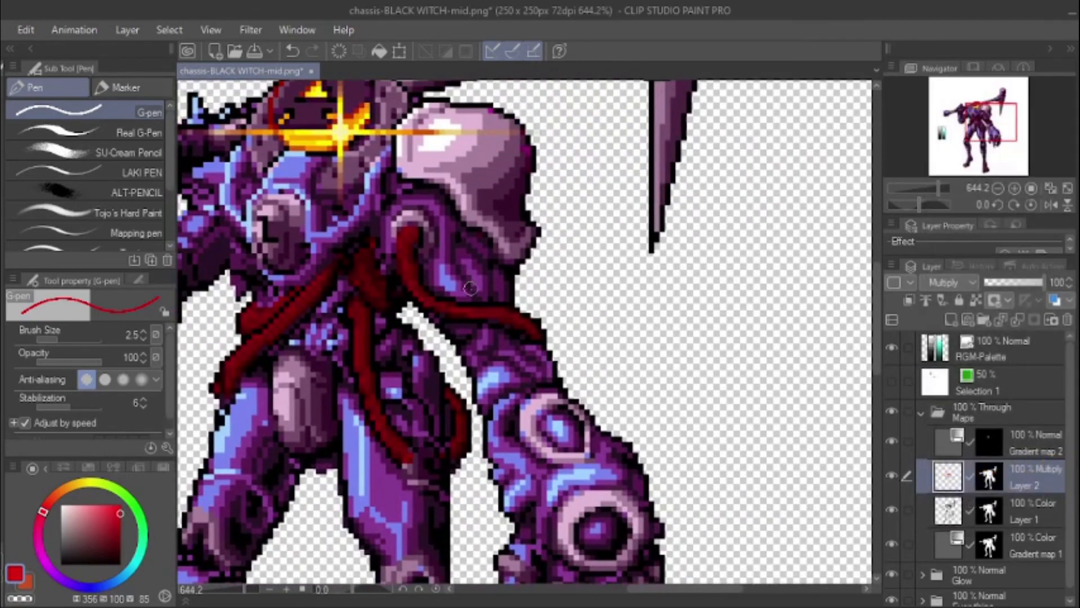
{"action": "key", "text": "bracketleft"}
{"action": "left_click_drag", "start_coordinate": [470, 250], "coordinate": [477, 290]}
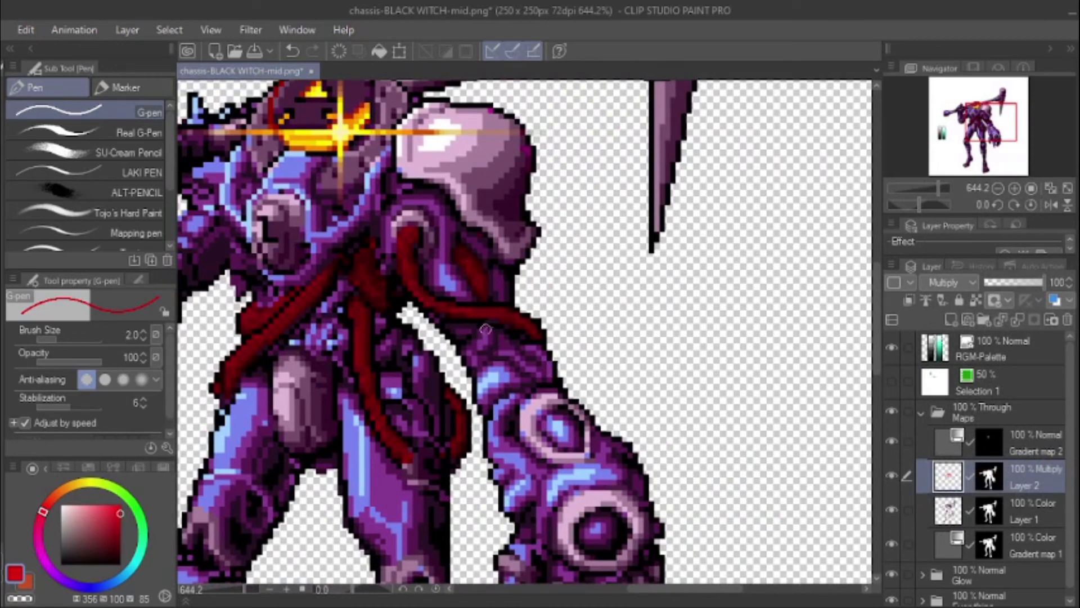
{"action": "mouse_move", "coordinate": [485, 329]}
{"action": "left_mouse_down"}
{"action": "mouse_move", "coordinate": [478, 351]}
{"action": "mouse_move", "coordinate": [487, 332]}
{"action": "mouse_move", "coordinate": [465, 350]}
{"action": "mouse_move", "coordinate": [482, 318]}
{"action": "mouse_move", "coordinate": [499, 354]}
{"action": "mouse_move", "coordinate": [537, 359]}
{"action": "left_mouse_up"}
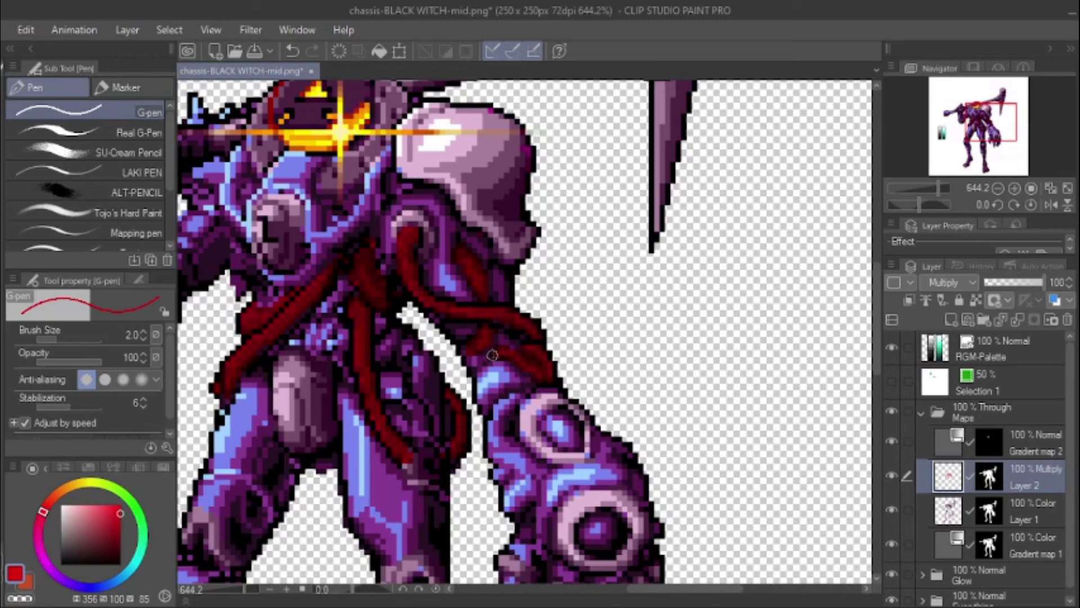
Step: Paint the narrow gap beside the chest plate, on the side of the raised arm, red
{"action": "left_click_drag", "start_coordinate": [452, 273], "coordinate": [579, 355]}
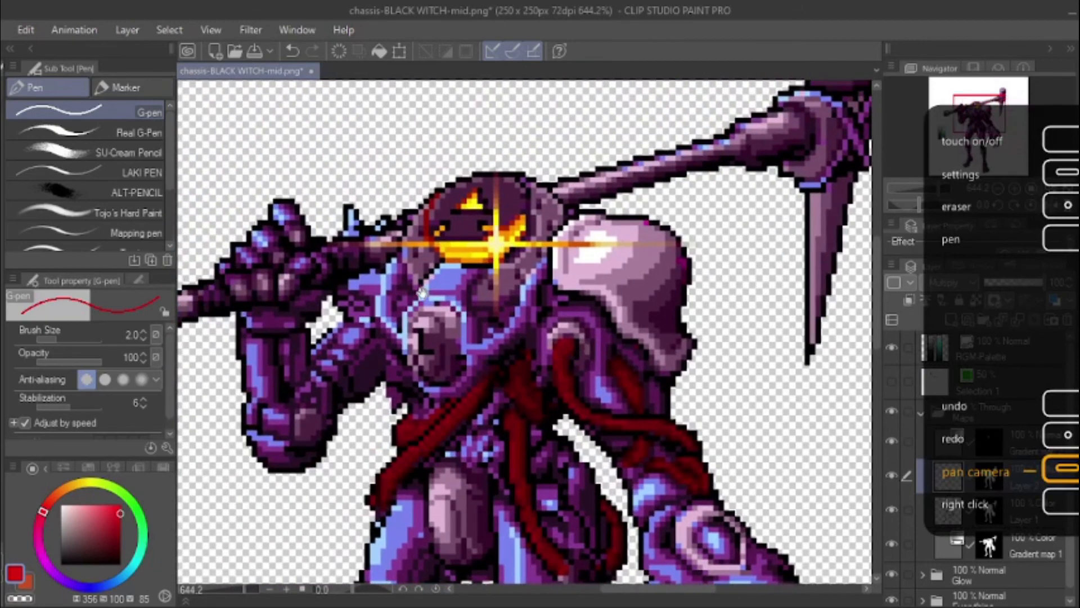
{"action": "left_click_drag", "start_coordinate": [421, 293], "coordinate": [445, 325]}
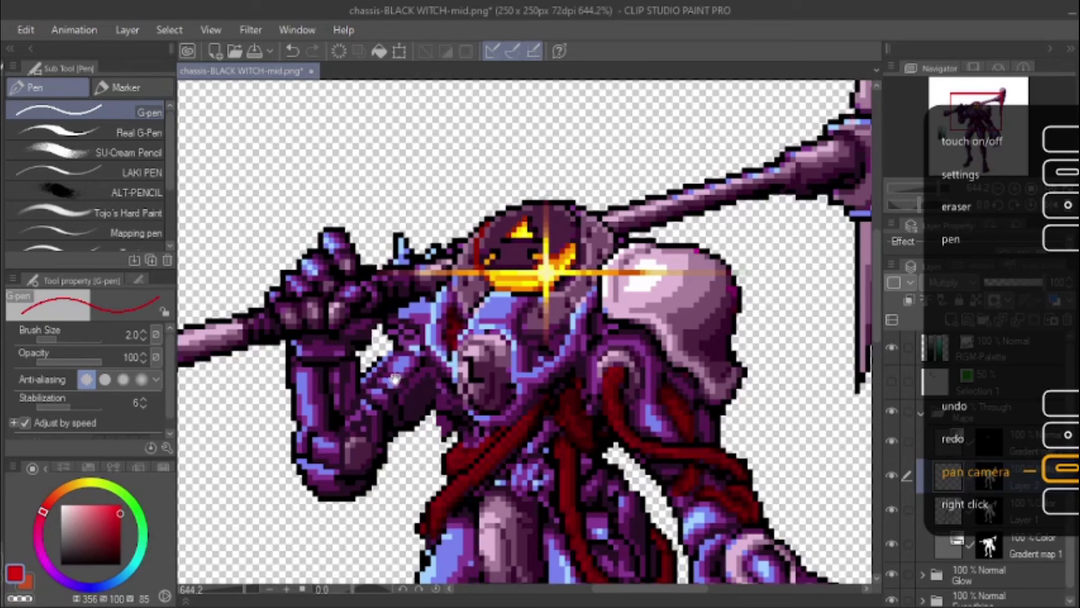
Step: Paint the round core on the back of the clawed hand red, with a brush size of 3.0
{"action": "left_click_drag", "start_coordinate": [395, 387], "coordinate": [408, 318]}
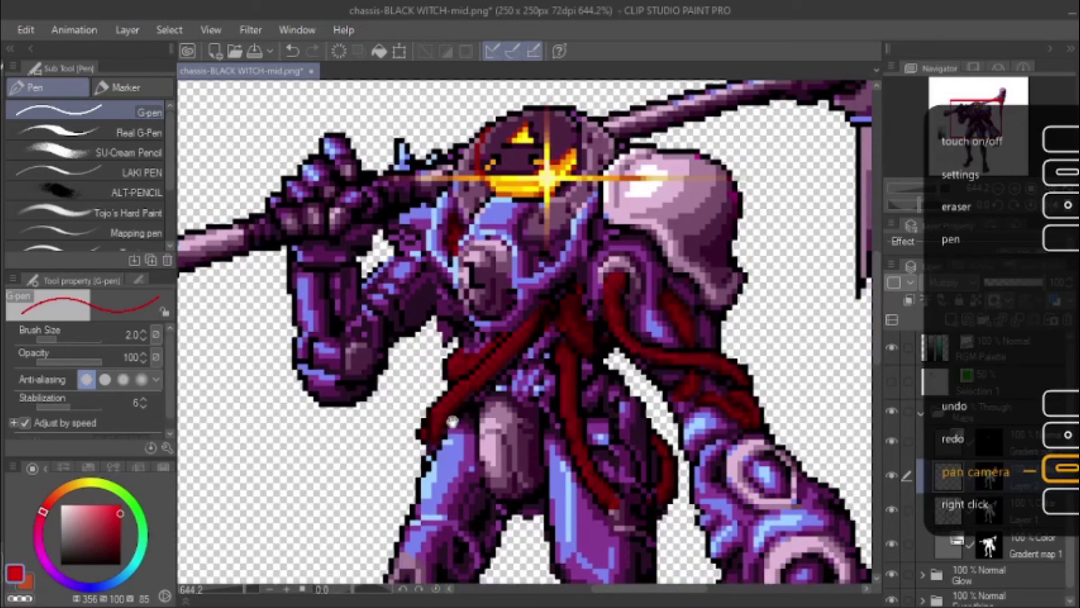
{"action": "left_click_drag", "start_coordinate": [442, 436], "coordinate": [464, 315]}
{"action": "left_click_drag", "start_coordinate": [441, 405], "coordinate": [453, 338]}
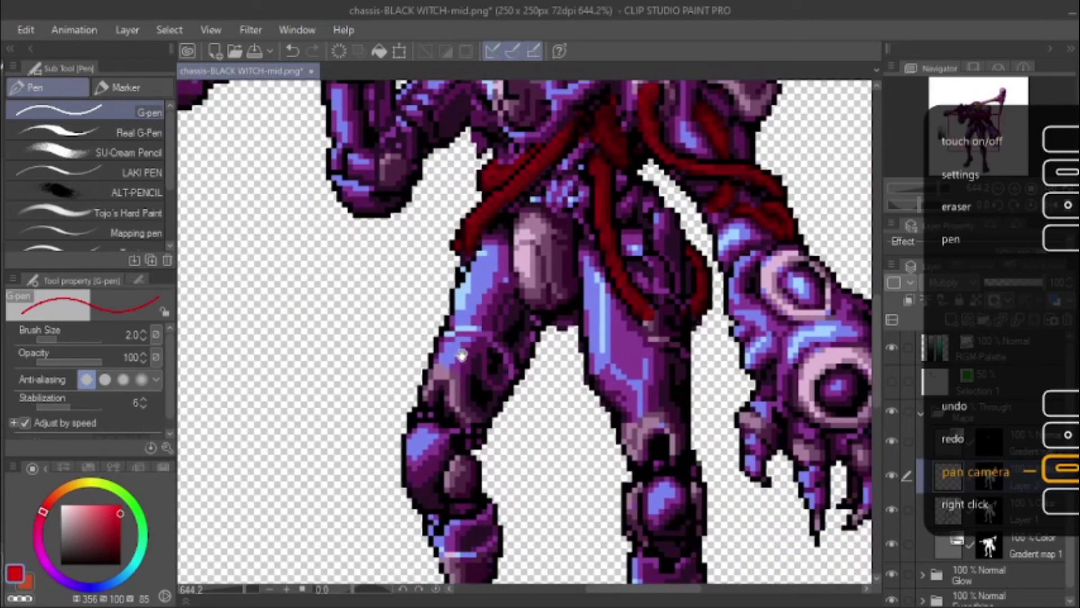
{"action": "left_click_drag", "start_coordinate": [475, 377], "coordinate": [445, 311]}
{"action": "left_click_drag", "start_coordinate": [447, 359], "coordinate": [425, 382]}
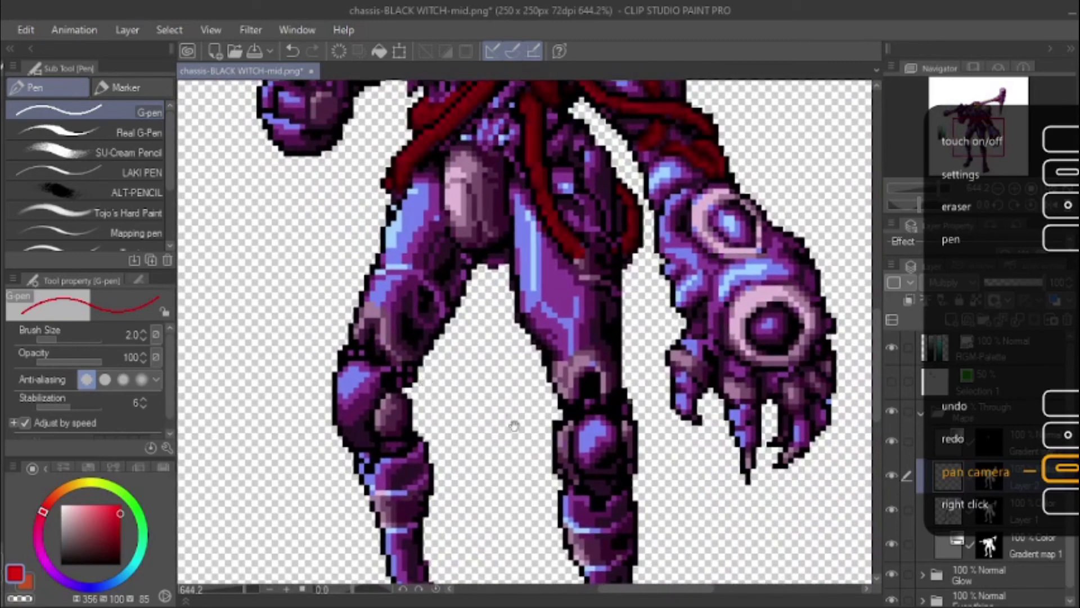
{"action": "left_click_drag", "start_coordinate": [513, 426], "coordinate": [478, 474]}
{"action": "left_click_drag", "start_coordinate": [598, 393], "coordinate": [514, 395]}
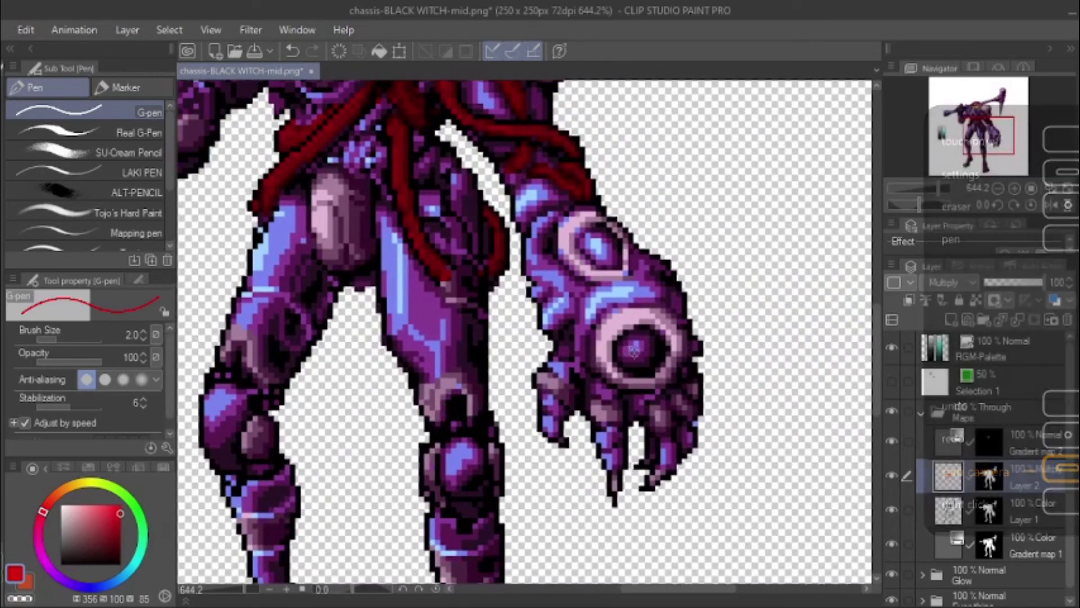
{"action": "key", "text": "bracketright"}
{"action": "mouse_move", "coordinate": [622, 354]}
{"action": "left_mouse_down"}
{"action": "mouse_move", "coordinate": [652, 346]}
{"action": "mouse_move", "coordinate": [636, 342]}
{"action": "mouse_move", "coordinate": [630, 359]}
{"action": "mouse_move", "coordinate": [651, 354]}
{"action": "mouse_move", "coordinate": [630, 345]}
{"action": "mouse_move", "coordinate": [626, 362]}
{"action": "mouse_move", "coordinate": [635, 362]}
{"action": "mouse_move", "coordinate": [619, 373]}
{"action": "mouse_move", "coordinate": [655, 348]}
{"action": "mouse_move", "coordinate": [635, 357]}
{"action": "left_mouse_up"}
{"action": "key", "text": "space"}
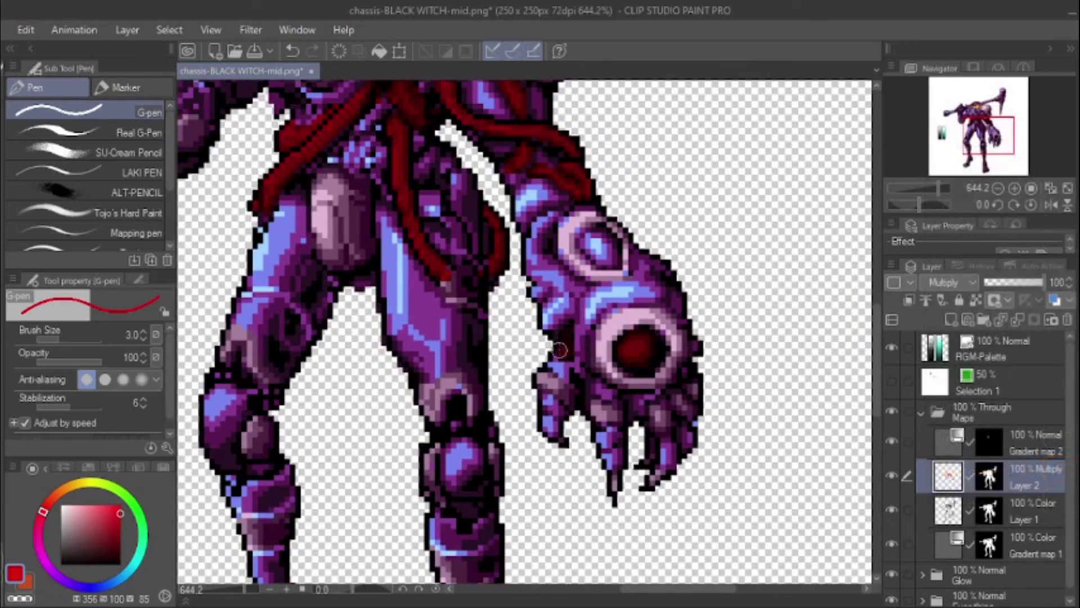
Step: Paint the gap above the clawed hand's thumb and the finger bases red, reducing the brush size to 2.5
{"action": "left_click_drag", "start_coordinate": [560, 350], "coordinate": [547, 359]}
{"action": "key", "text": "bracketleft"}
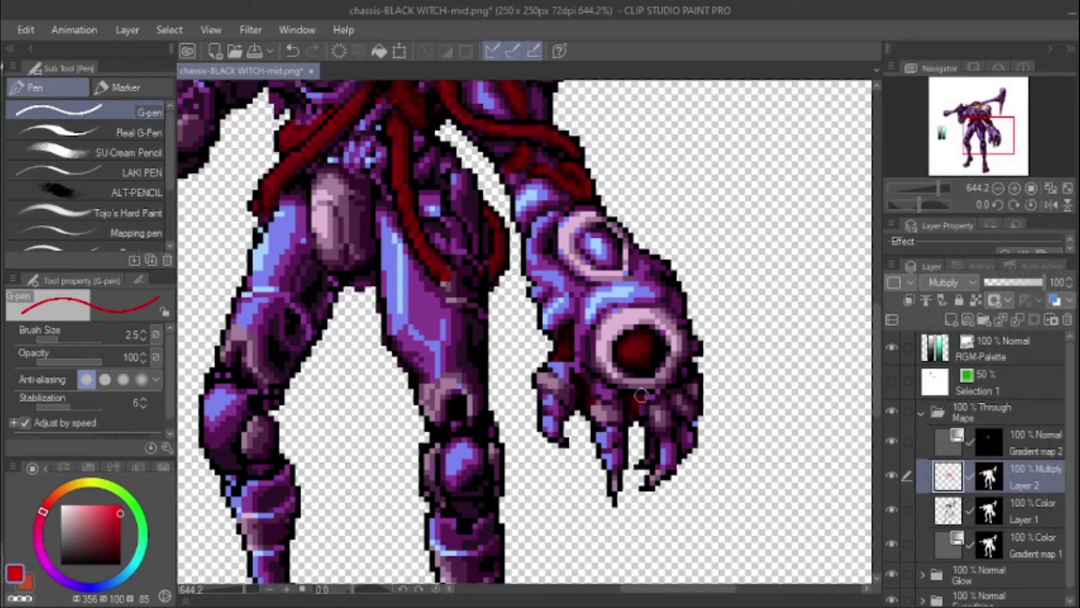
{"action": "left_click_drag", "start_coordinate": [650, 399], "coordinate": [636, 421]}
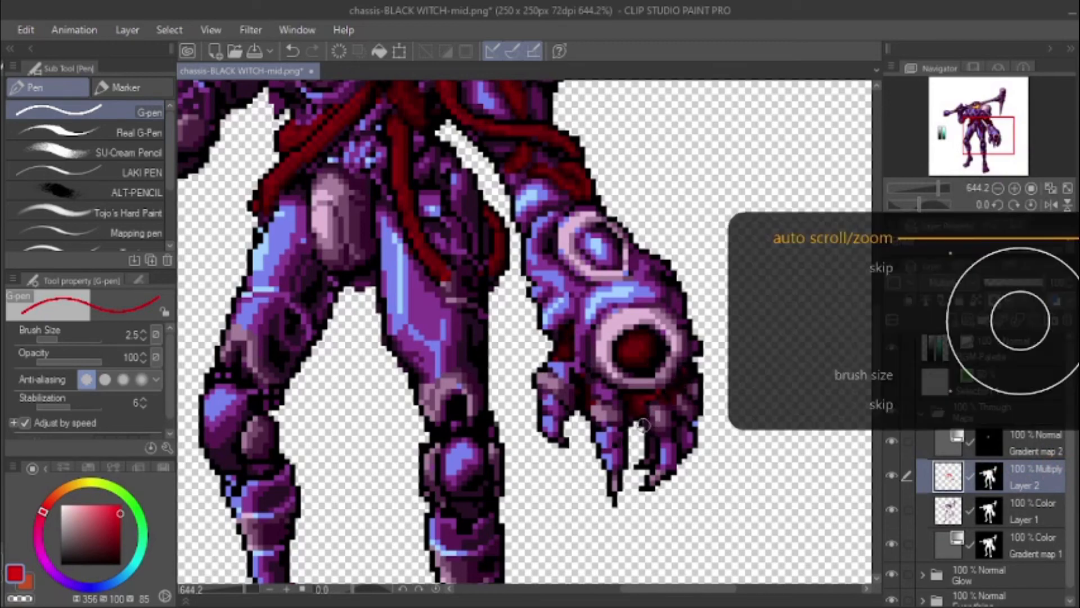
Step: Try the Add and Color blending modes on Layer 2 and return it to Multiply
{"action": "scroll", "coordinate": [619, 383], "scroll_direction": "down", "scroll_amount": 6}
{"action": "scroll", "coordinate": [619, 360], "scroll_direction": "down", "scroll_amount": 1}
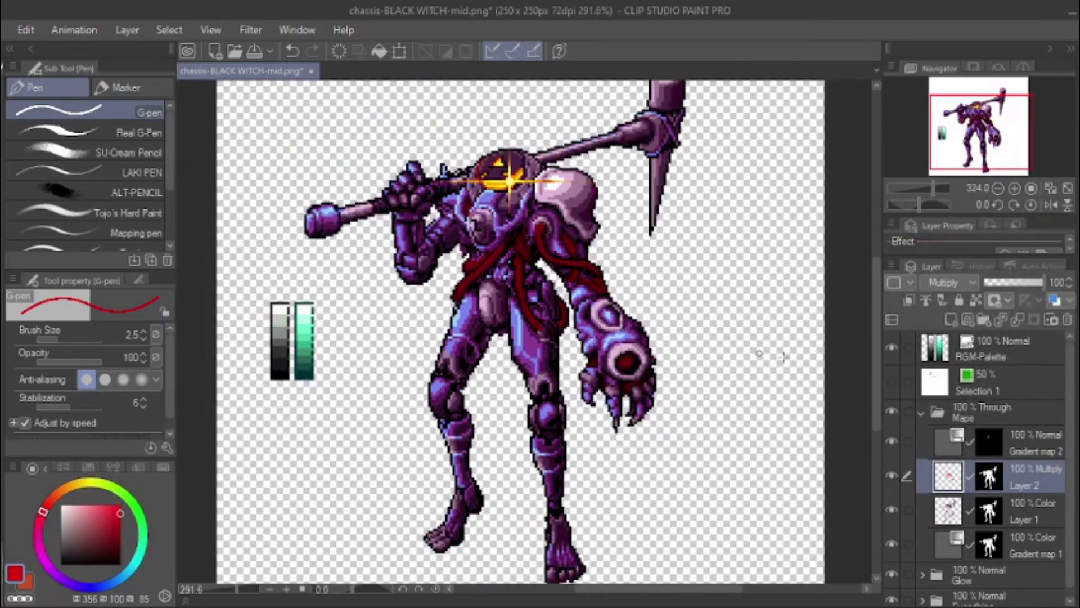
{"action": "left_click", "coordinate": [957, 282]}
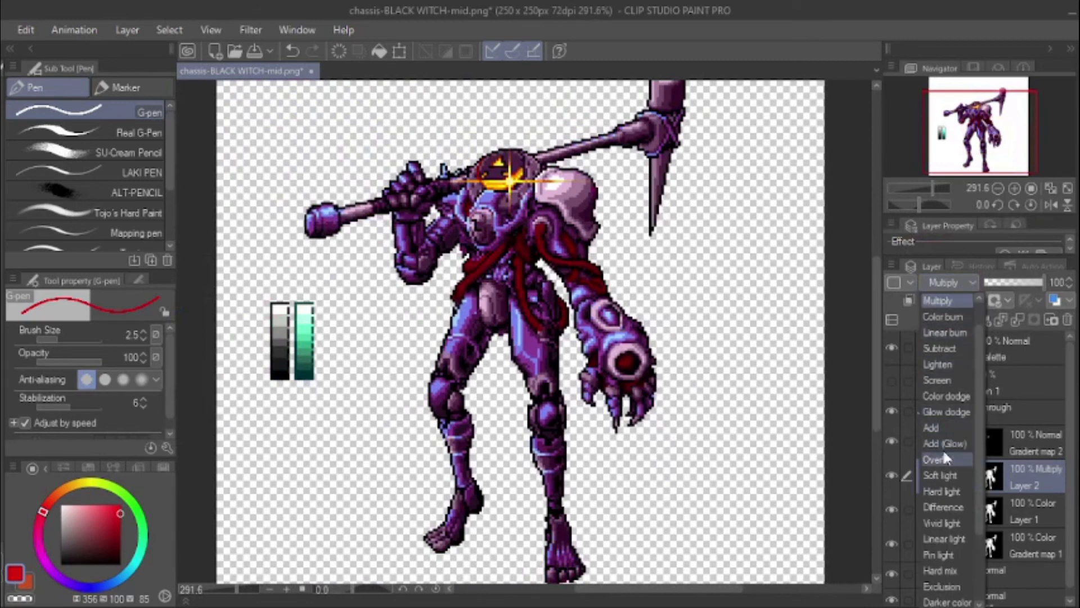
{"action": "left_click", "coordinate": [943, 427]}
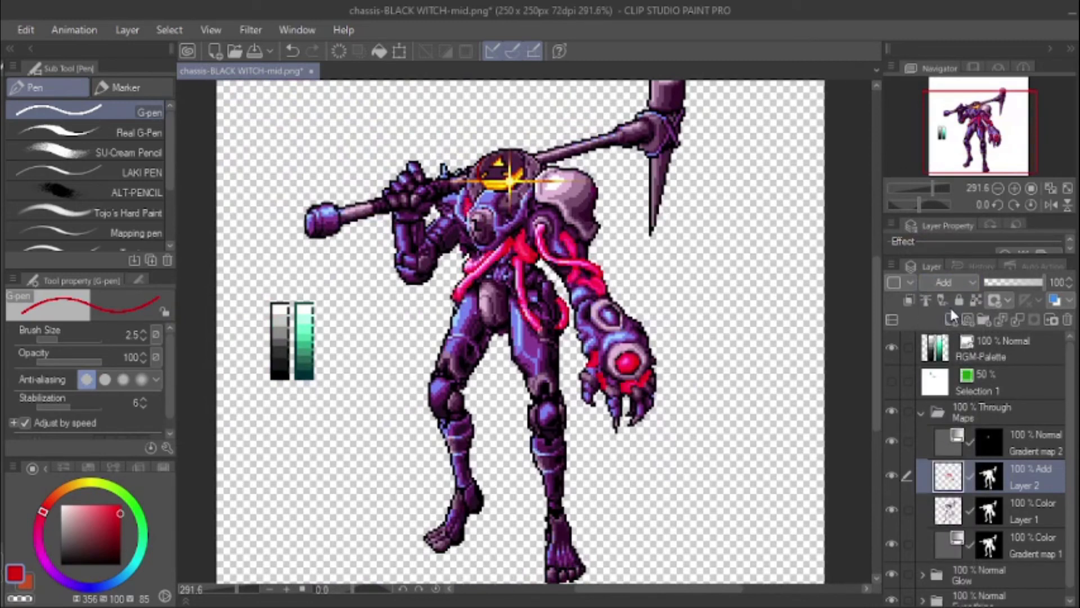
{"action": "left_click", "coordinate": [951, 282]}
{"action": "left_click", "coordinate": [937, 585]}
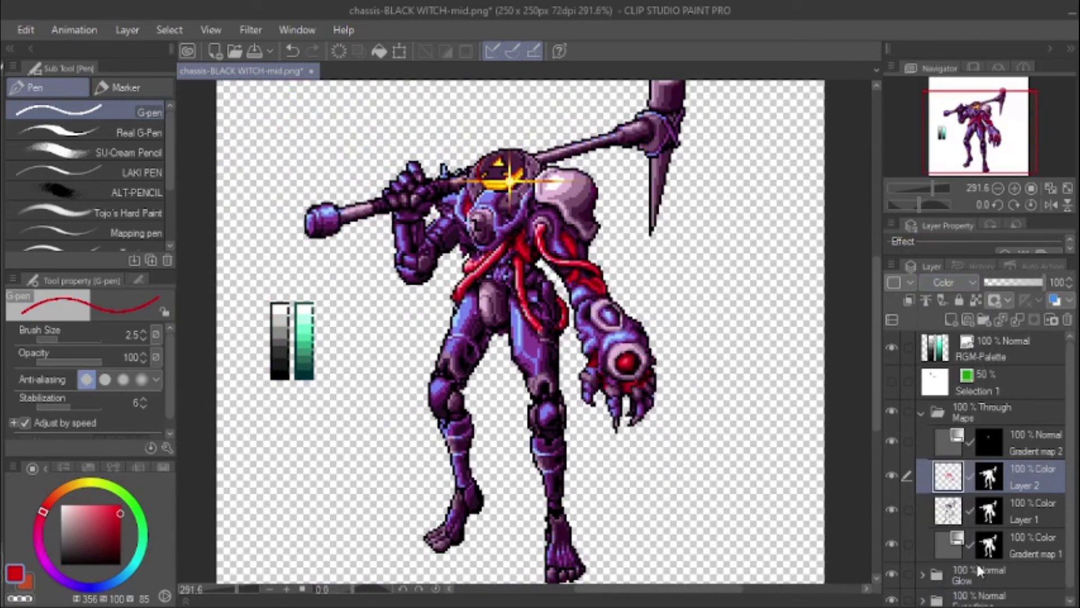
{"action": "left_click", "coordinate": [947, 283]}
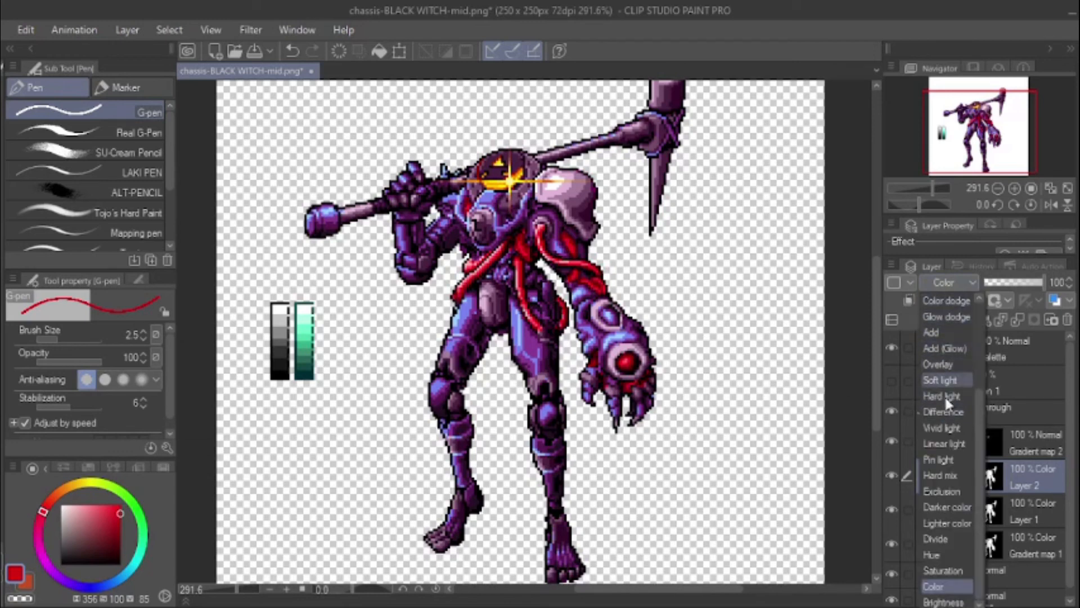
{"action": "left_click_drag", "start_coordinate": [979, 420], "coordinate": [983, 331]}
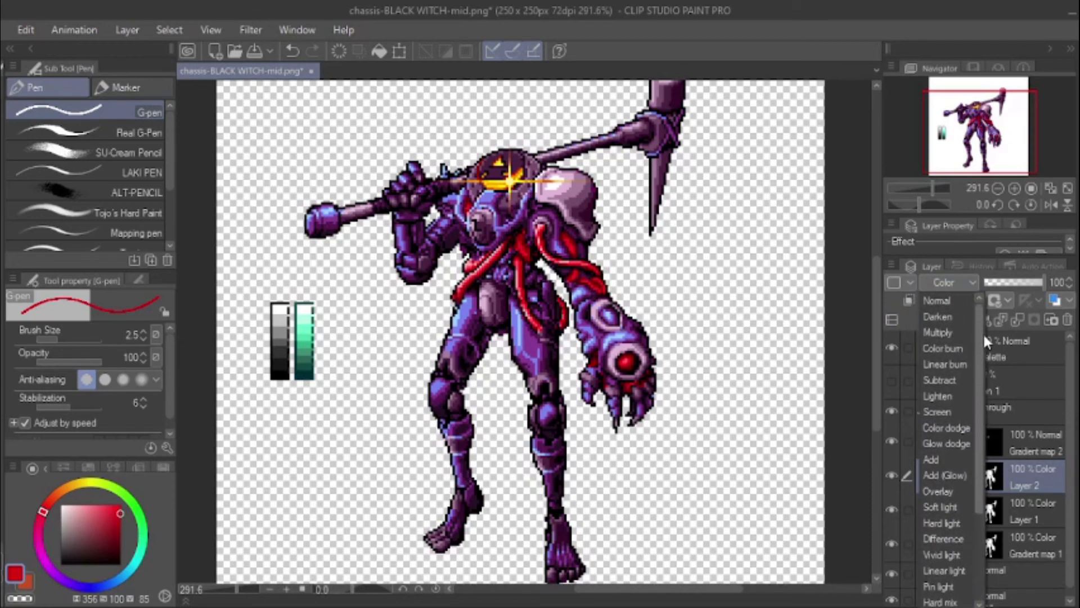
{"action": "left_click", "coordinate": [930, 333]}
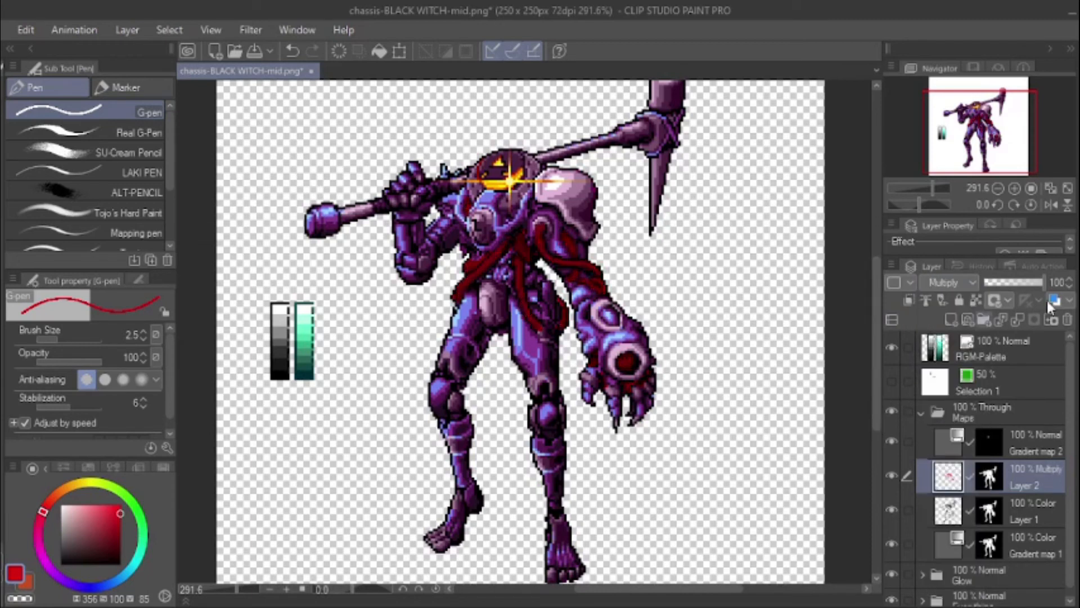
Step: Try Layer 2 at 56% opacity and restore it to 100%
{"action": "left_click_drag", "start_coordinate": [1025, 279], "coordinate": [1017, 277]}
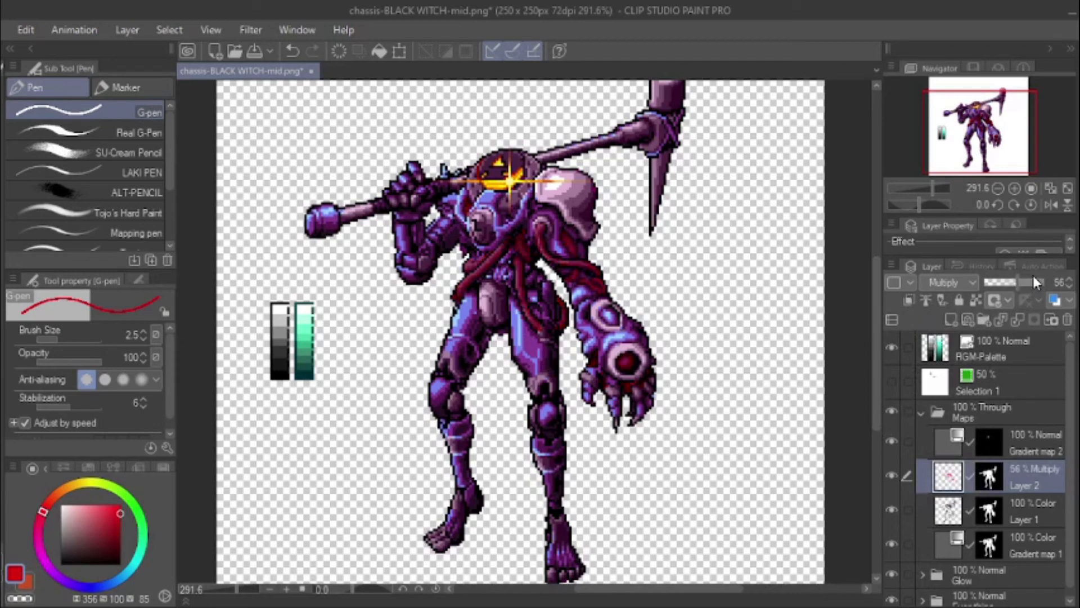
{"action": "left_click", "coordinate": [1033, 278]}
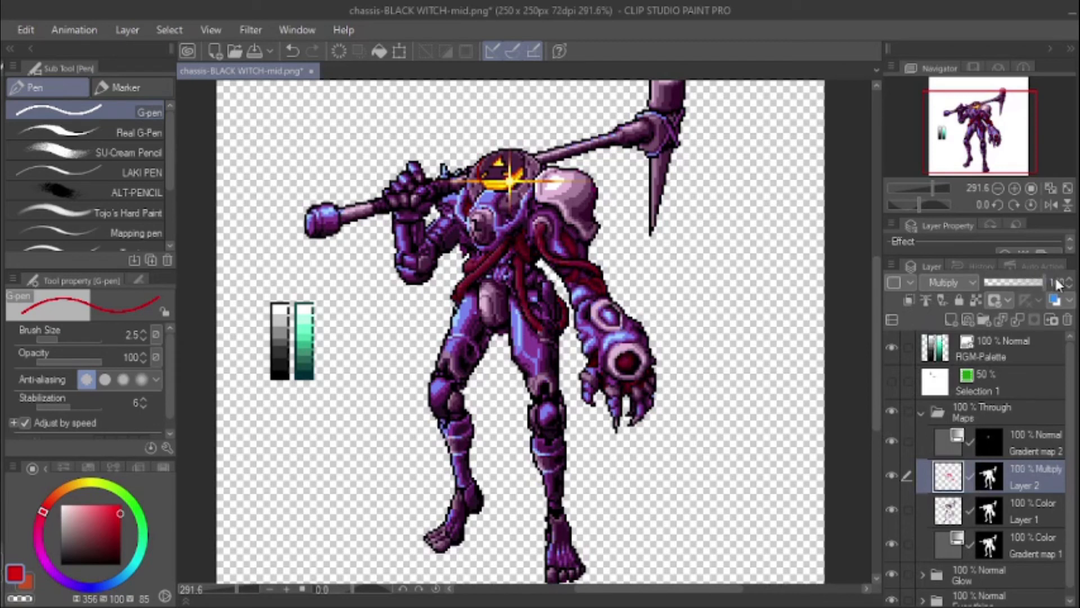
{"action": "left_click", "coordinate": [1040, 279]}
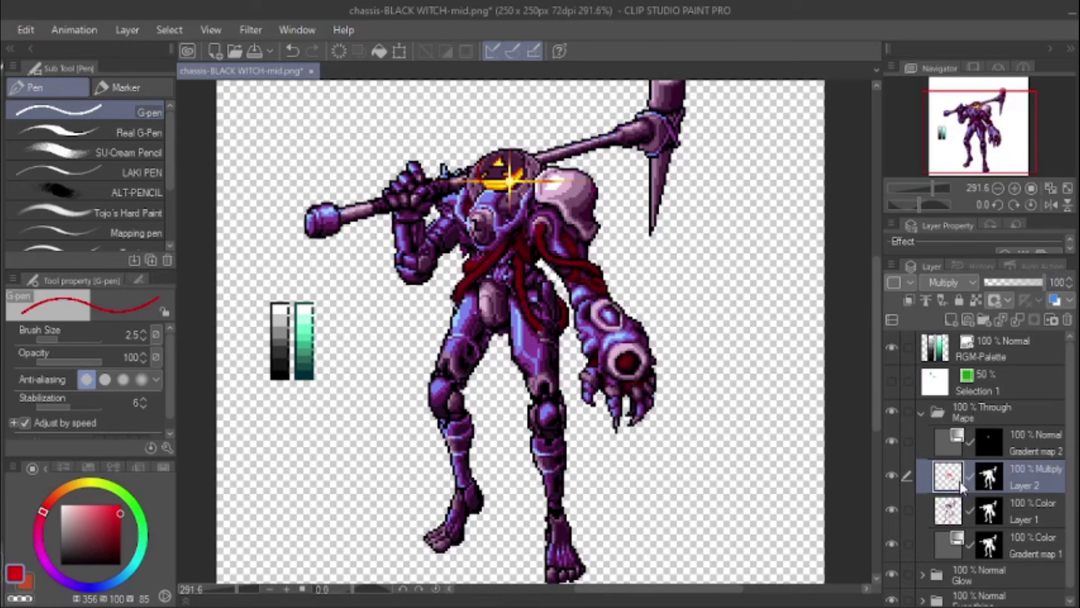
Step: Try filling the whole of Layer 2 with the orange-red secondary colour, and undo the fill
{"action": "key", "text": "ctrl+a"}
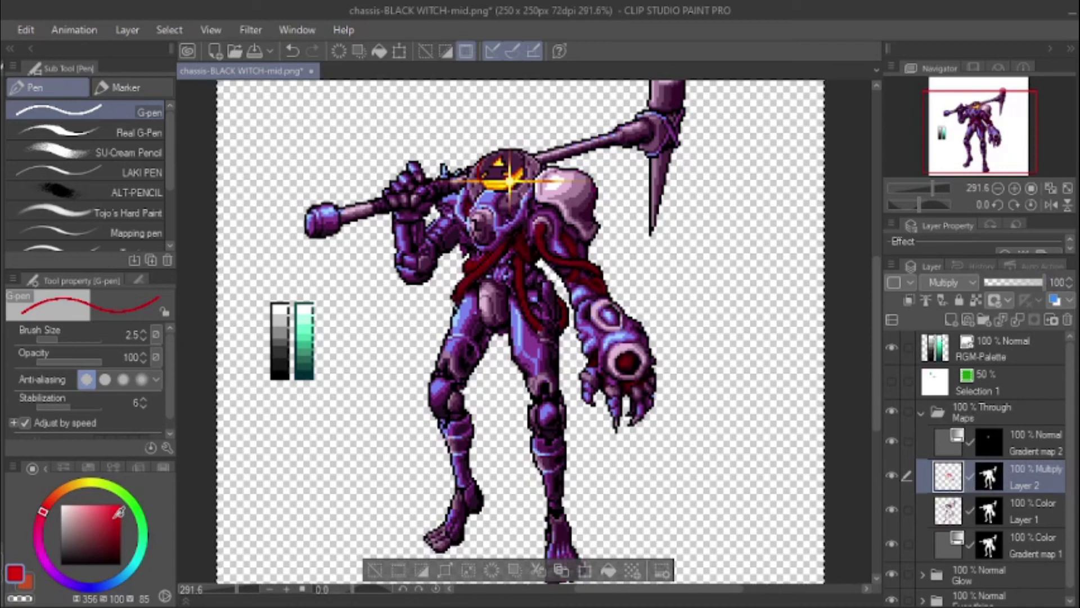
{"action": "left_click", "coordinate": [25, 586]}
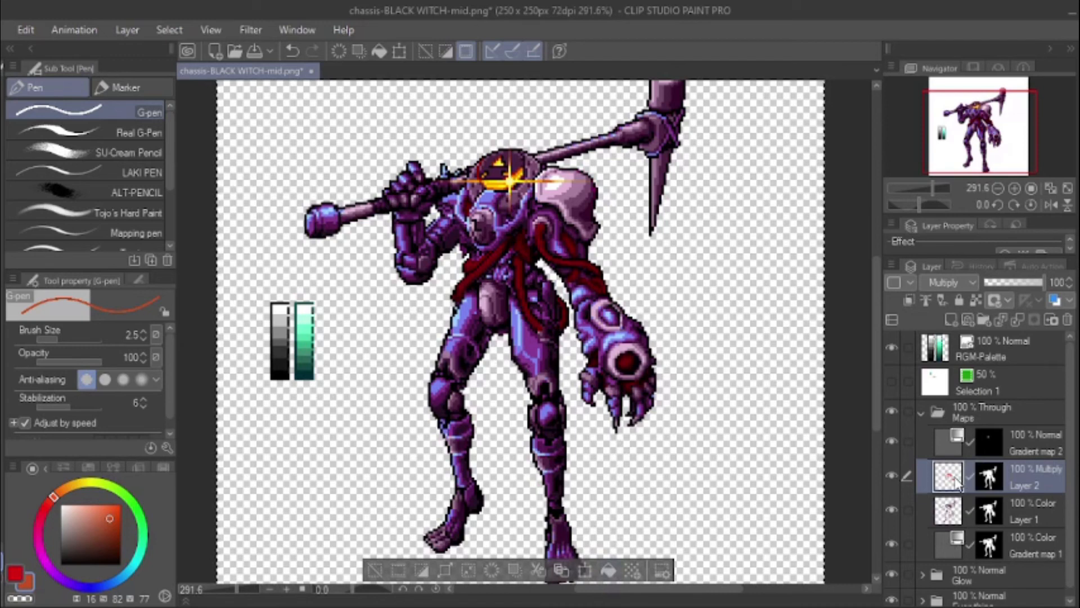
{"action": "left_click", "coordinate": [608, 572]}
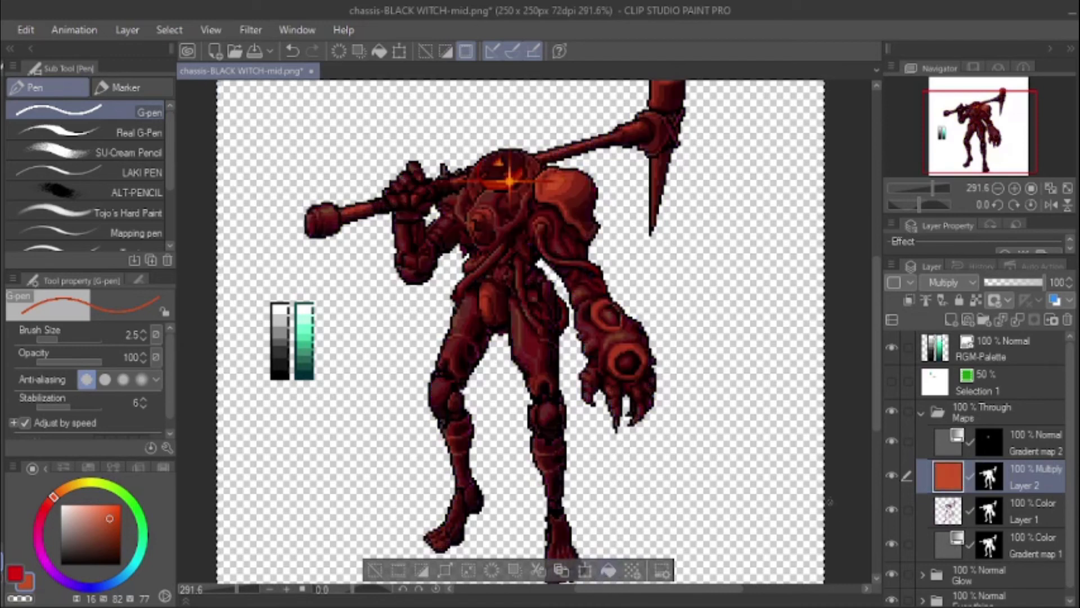
{"action": "key", "text": "ctrl+z"}
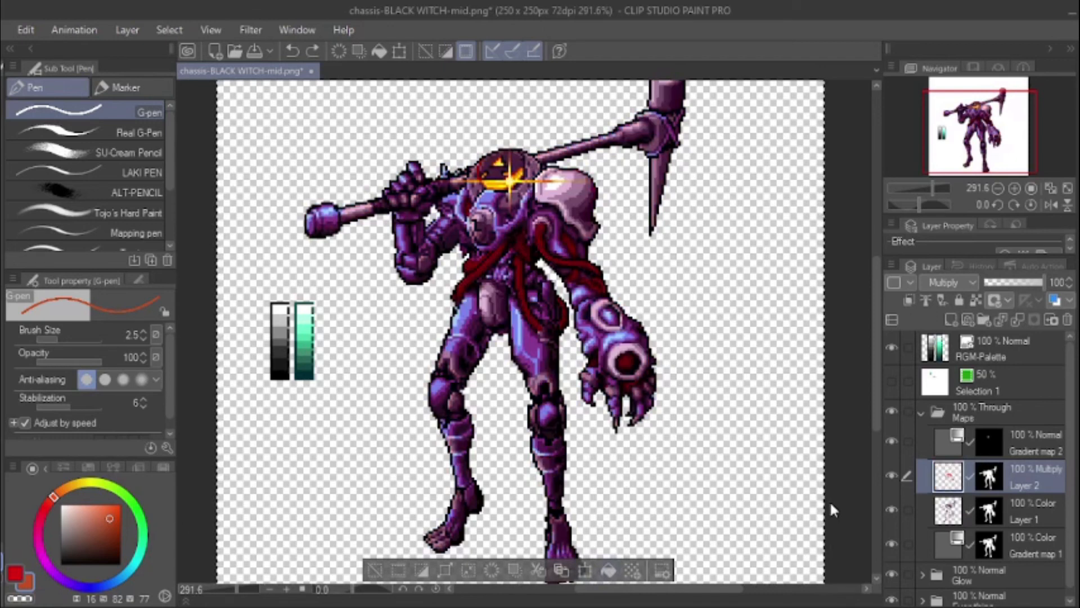
Step: Select only the painted pixels of Layer 2 and fill them with the orange-red secondary colour, keeping the selection
{"action": "left_click", "coordinate": [946, 482], "text": "ctrl"}
{"action": "left_click", "coordinate": [946, 481], "text": "ctrl"}
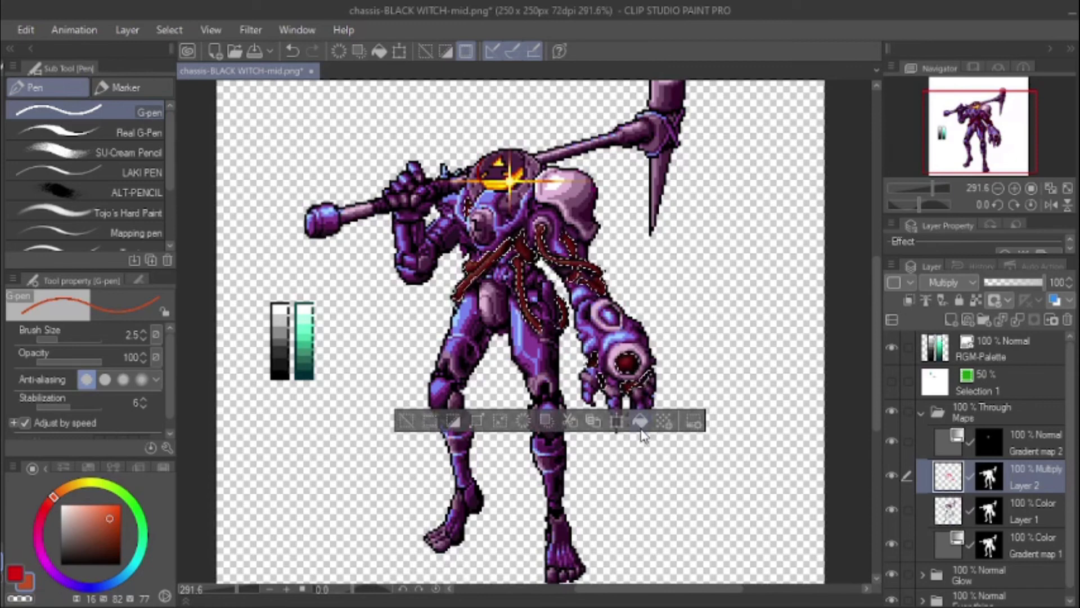
{"action": "key", "text": "ctrl+d"}
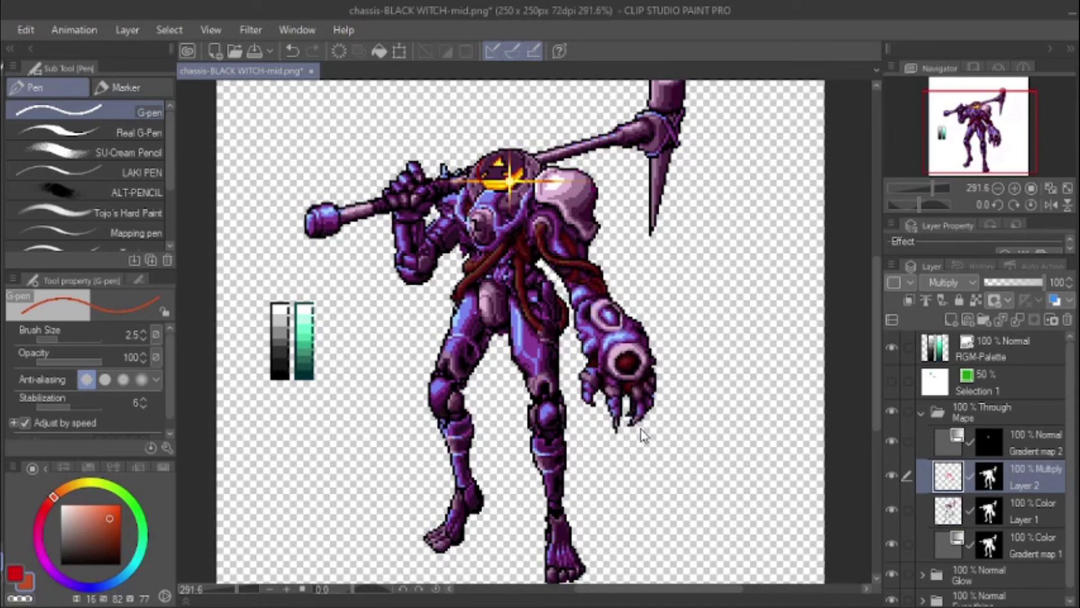
{"action": "key", "text": "ctrl+z"}
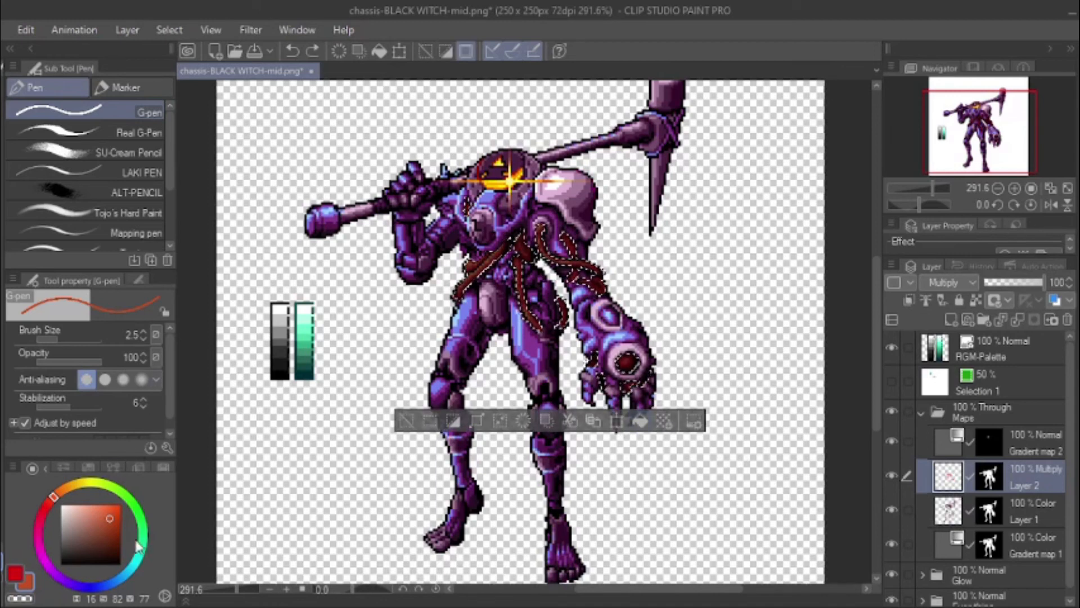
Step: Change the secondary colour's hue to teal (172), fill the selected cables and muscles with it, and deselect
{"action": "left_click", "coordinate": [141, 554]}
{"action": "left_click", "coordinate": [641, 421]}
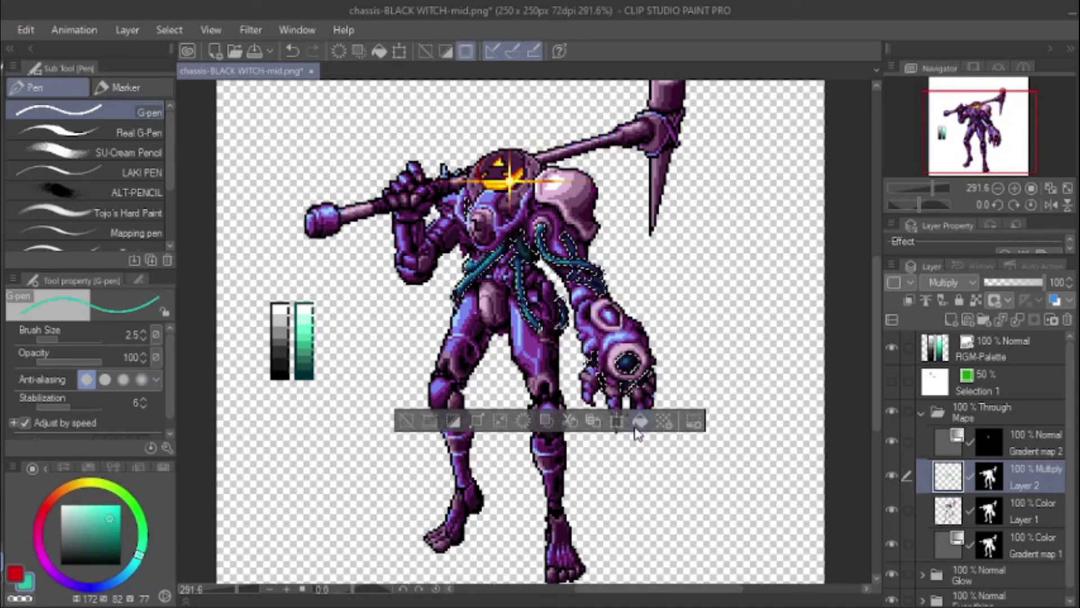
{"action": "key", "text": "ctrl+d"}
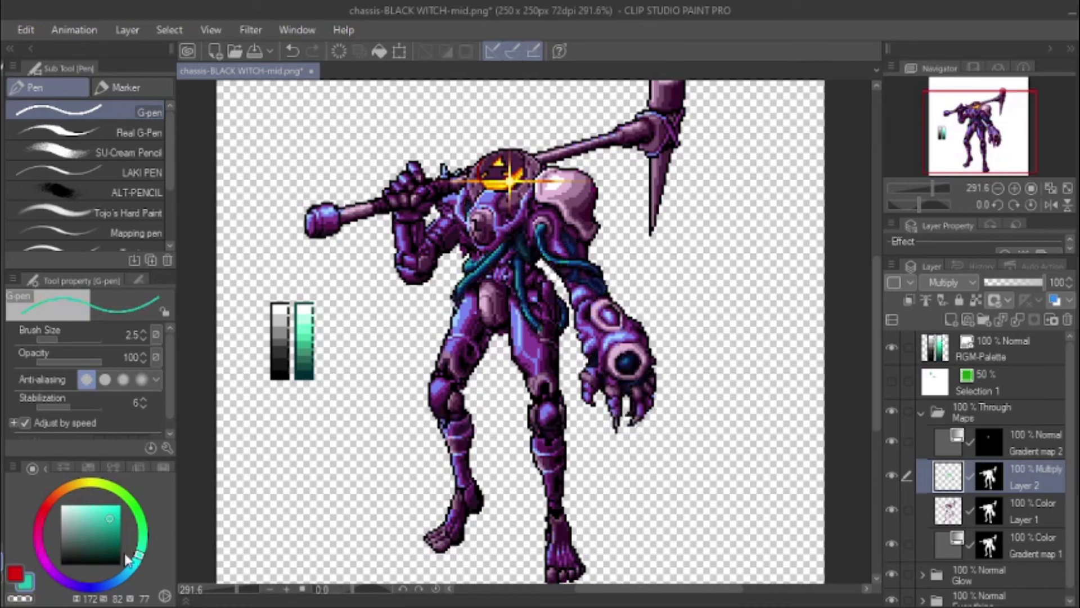
Step: Reselect the cables and muscles, refill them with the red main colour, and deselect
{"action": "left_click", "coordinate": [15, 573]}
{"action": "key", "text": "ctrl+shift+d"}
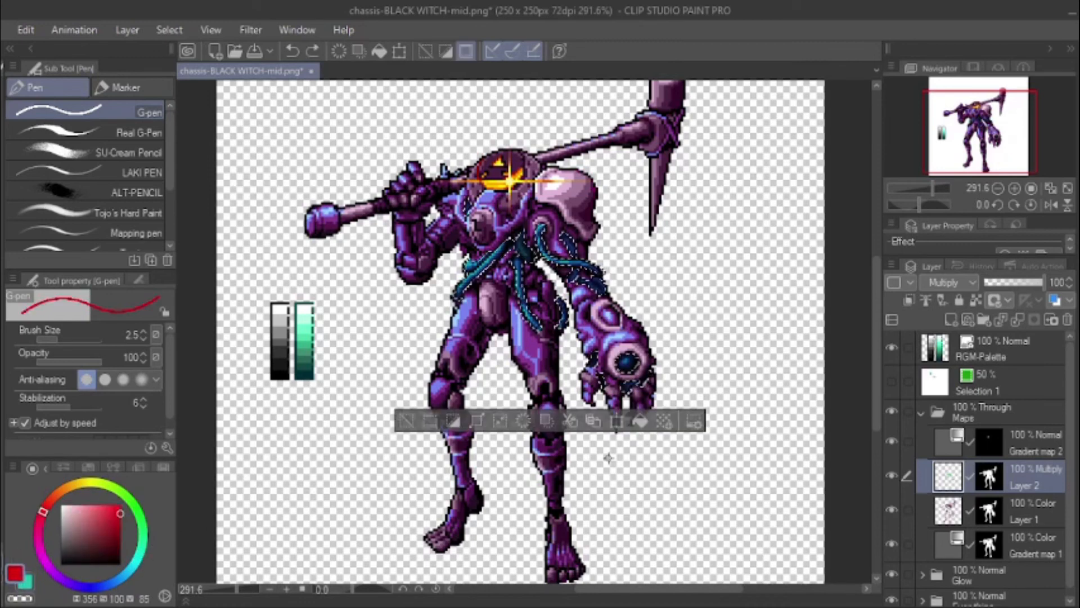
{"action": "left_click", "coordinate": [641, 423]}
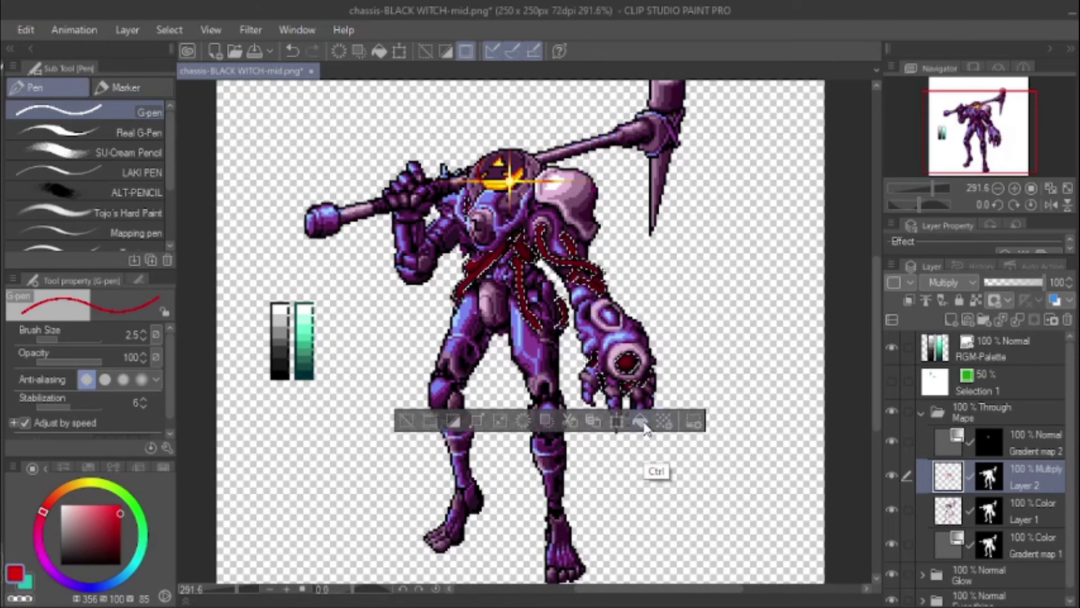
{"action": "key", "text": "ctrl+d"}
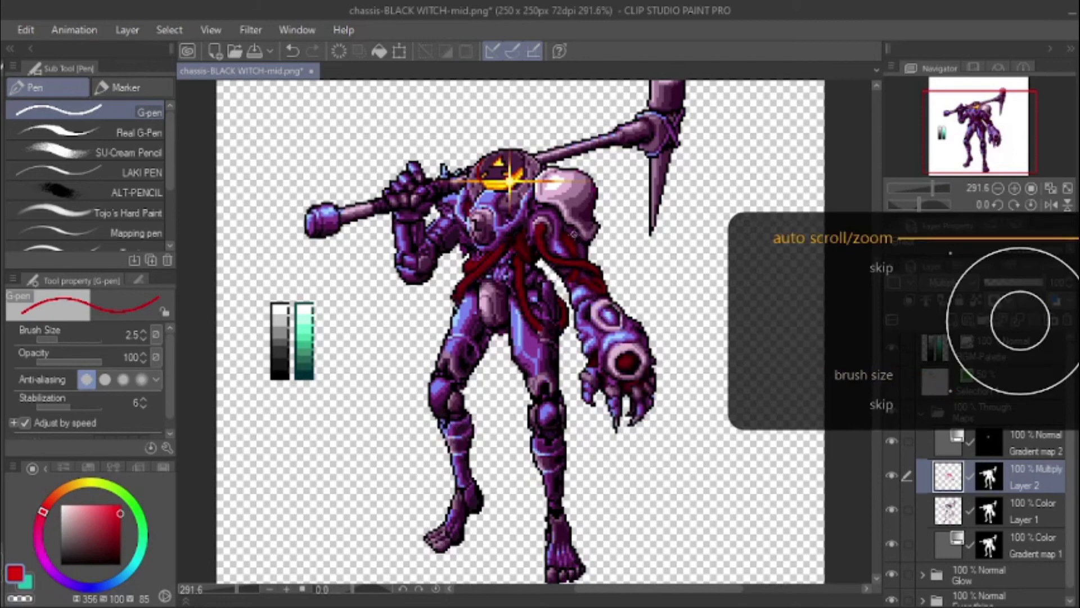
Step: Paint the ankle and knee joints of both legs red on Layer 2 with the G-pen
{"action": "scroll", "coordinate": [580, 255], "scroll_direction": "up", "scroll_amount": 3}
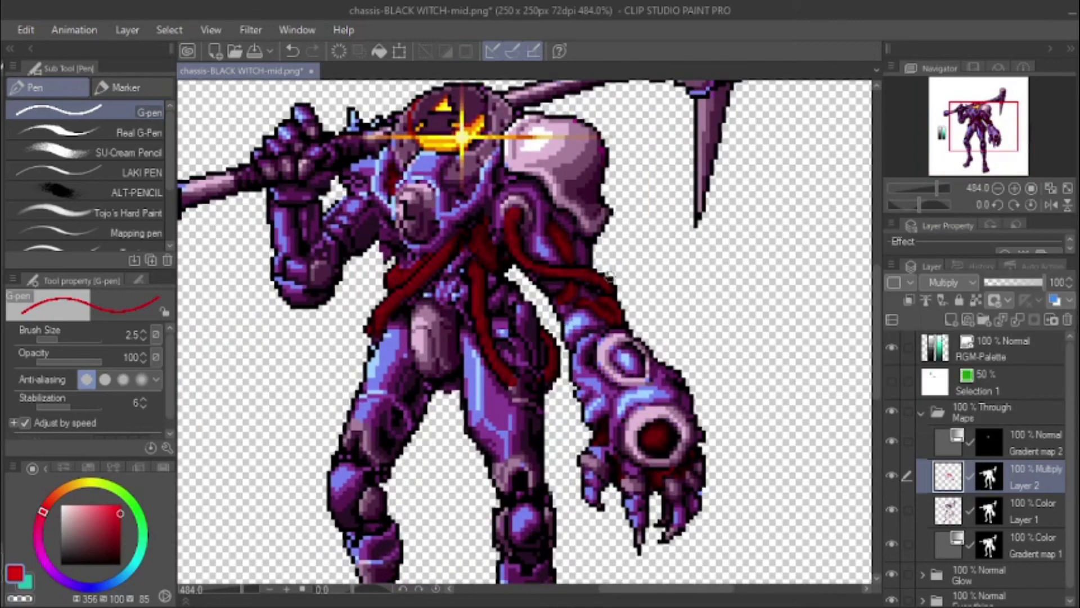
{"action": "left_click_drag", "start_coordinate": [423, 200], "coordinate": [456, 244]}
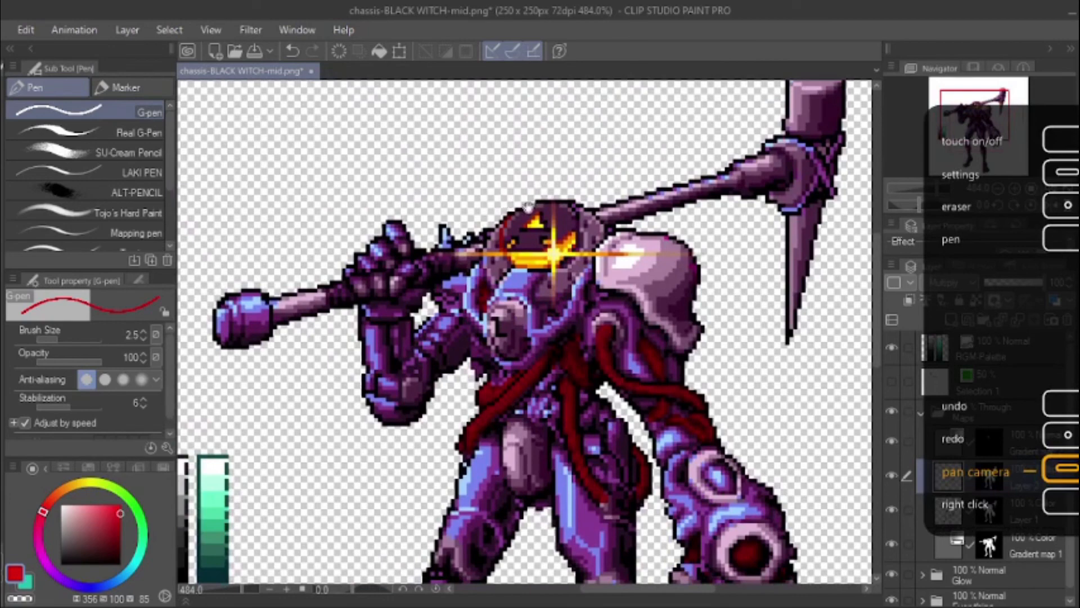
{"action": "mouse_move", "coordinate": [526, 209]}
{"action": "left_mouse_down"}
{"action": "mouse_move", "coordinate": [419, 335]}
{"action": "mouse_move", "coordinate": [421, 363]}
{"action": "mouse_move", "coordinate": [497, 340]}
{"action": "mouse_move", "coordinate": [525, 191]}
{"action": "left_mouse_up"}
{"action": "left_click_drag", "start_coordinate": [460, 280], "coordinate": [462, 149]}
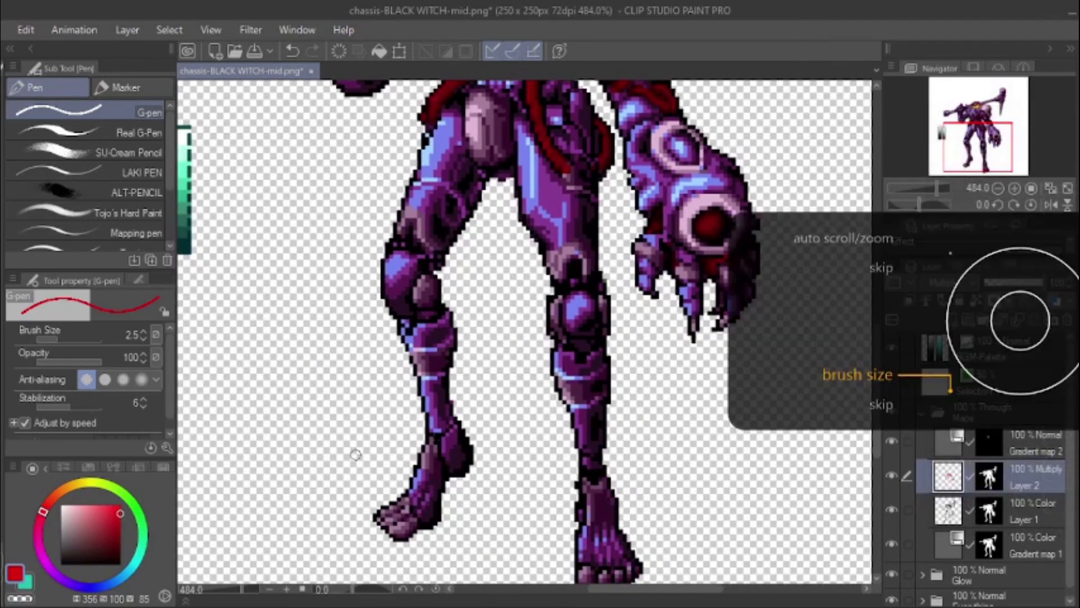
{"action": "scroll", "coordinate": [435, 438], "scroll_direction": "up", "scroll_amount": 3}
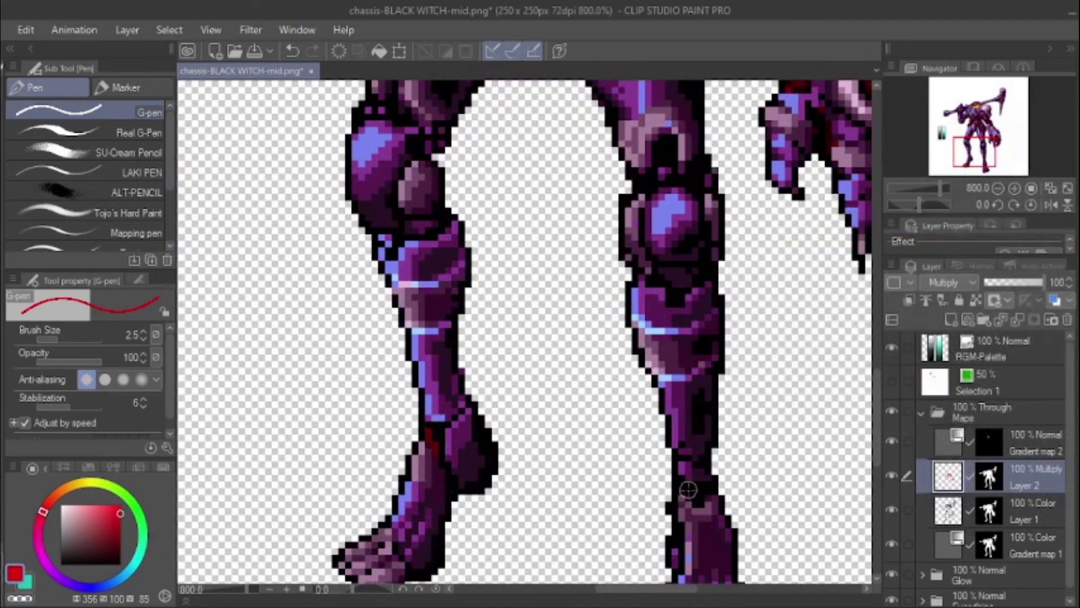
{"action": "mouse_move", "coordinate": [683, 502]}
{"action": "left_mouse_down"}
{"action": "mouse_move", "coordinate": [700, 509]}
{"action": "mouse_move", "coordinate": [698, 498]}
{"action": "mouse_move", "coordinate": [680, 506]}
{"action": "left_mouse_up"}
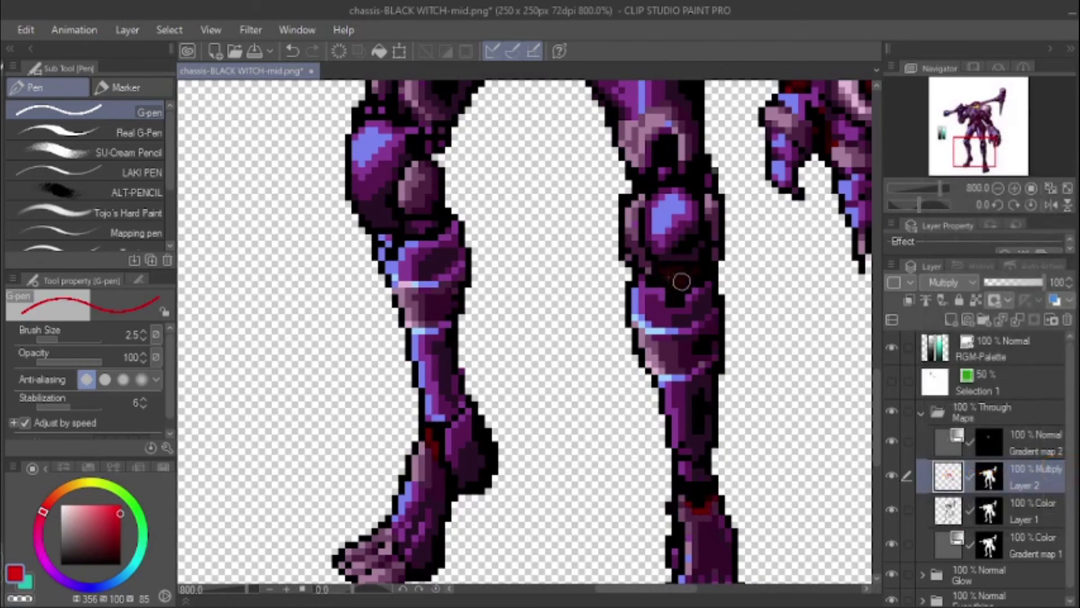
{"action": "mouse_move", "coordinate": [405, 225]}
{"action": "left_mouse_down"}
{"action": "mouse_move", "coordinate": [427, 225]}
{"action": "mouse_move", "coordinate": [418, 253]}
{"action": "mouse_move", "coordinate": [388, 254]}
{"action": "mouse_move", "coordinate": [422, 223]}
{"action": "mouse_move", "coordinate": [384, 326]}
{"action": "left_mouse_up"}
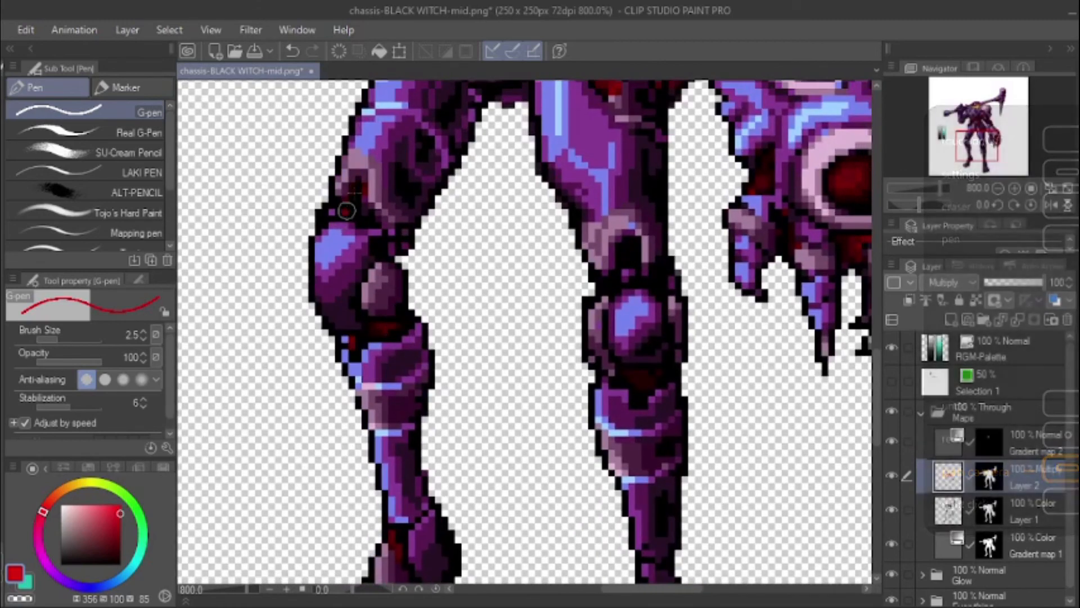
{"action": "mouse_move", "coordinate": [386, 245]}
{"action": "left_mouse_down"}
{"action": "mouse_move", "coordinate": [396, 239]}
{"action": "mouse_move", "coordinate": [391, 259]}
{"action": "left_mouse_up"}
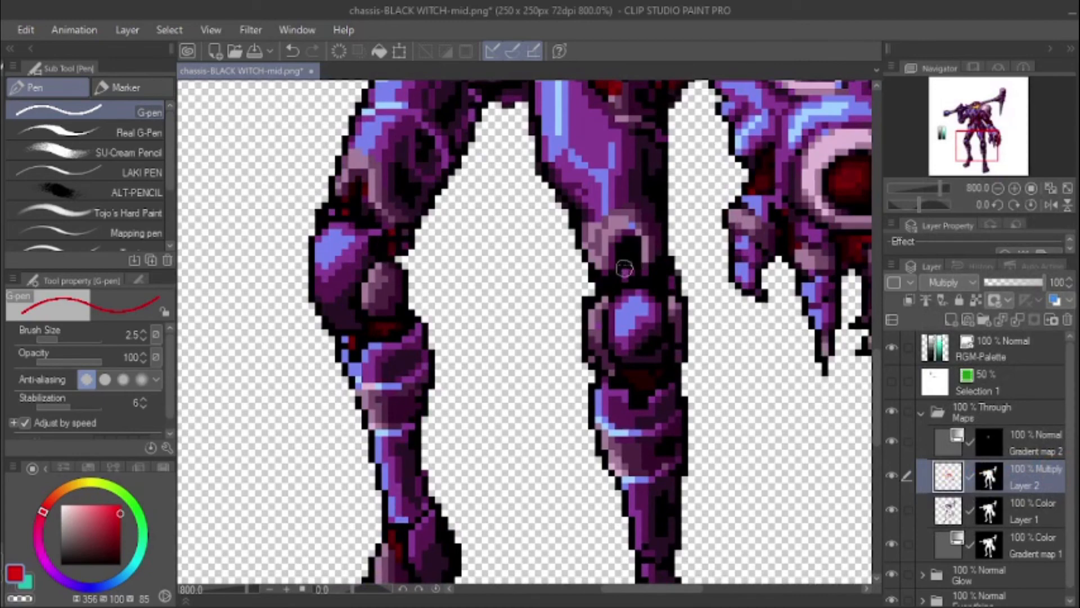
{"action": "mouse_move", "coordinate": [626, 265]}
{"action": "left_mouse_down"}
{"action": "mouse_move", "coordinate": [598, 300]}
{"action": "mouse_move", "coordinate": [671, 284]}
{"action": "left_mouse_up"}
Step: Paint the inner elbow of the raised arm red, and undo the extra stroke on its forearm
{"action": "left_click_drag", "start_coordinate": [660, 212], "coordinate": [590, 392]}
{"action": "left_click_drag", "start_coordinate": [608, 210], "coordinate": [601, 366]}
{"action": "left_click_drag", "start_coordinate": [557, 296], "coordinate": [586, 349]}
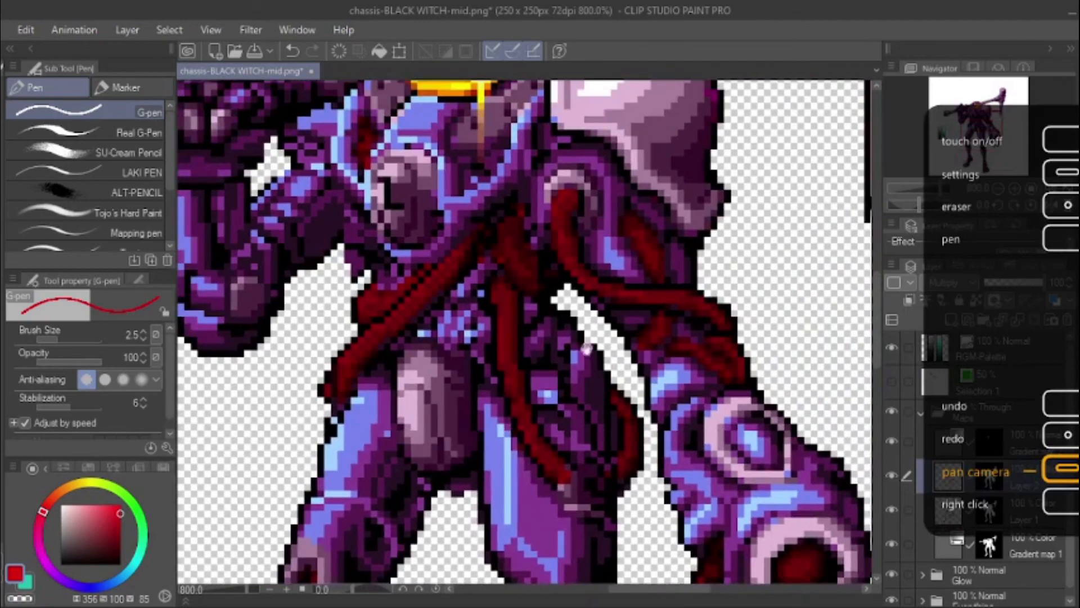
{"action": "left_click_drag", "start_coordinate": [499, 352], "coordinate": [559, 441]}
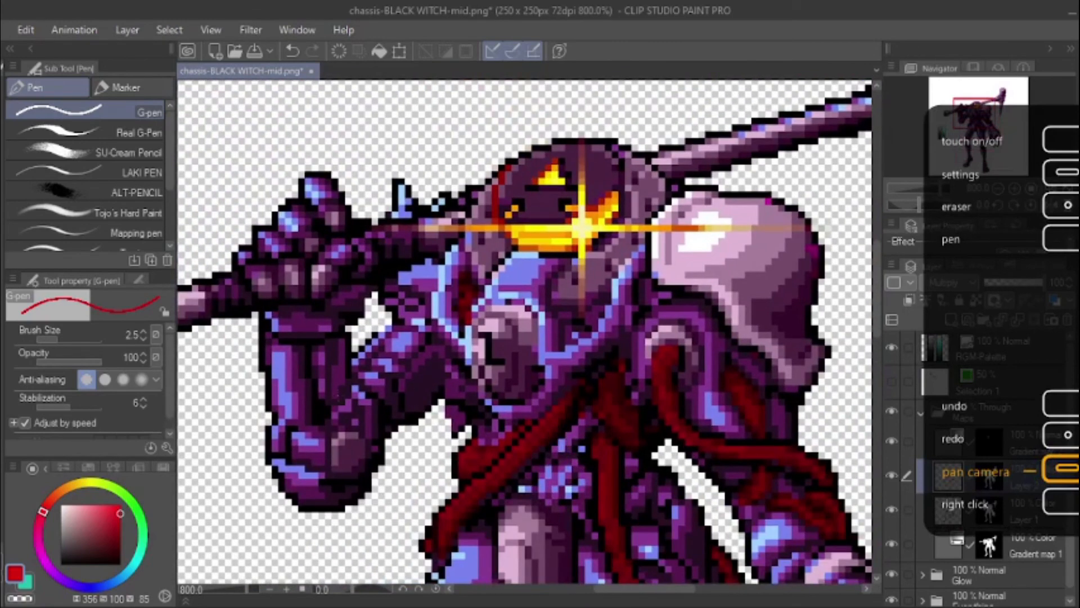
{"action": "mouse_move", "coordinate": [341, 420]}
{"action": "left_mouse_down"}
{"action": "mouse_move", "coordinate": [343, 411]}
{"action": "mouse_move", "coordinate": [355, 421]}
{"action": "left_mouse_up"}
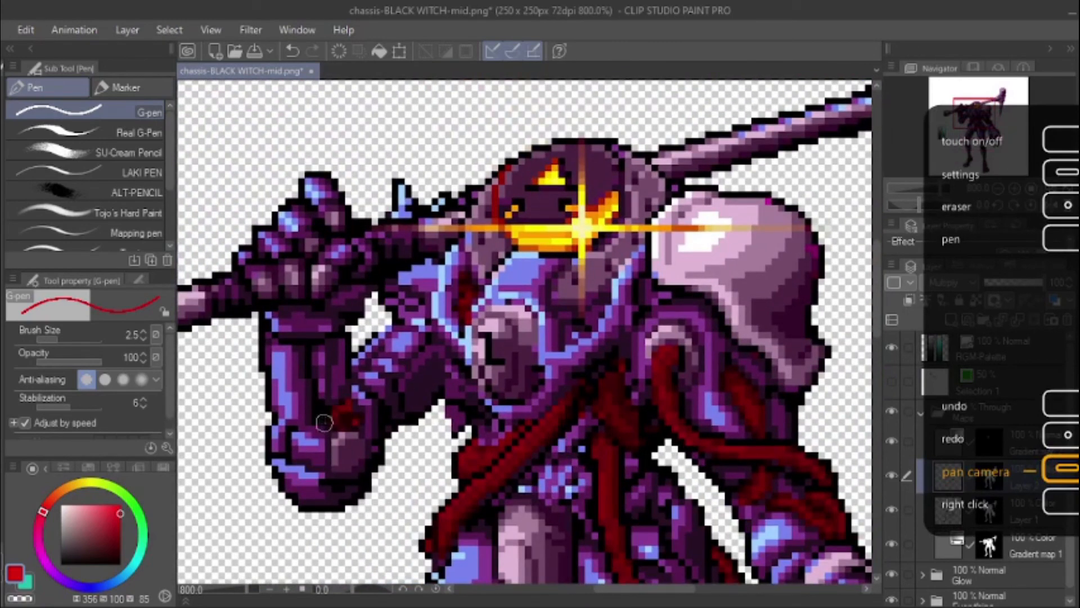
{"action": "left_click_drag", "start_coordinate": [315, 344], "coordinate": [316, 406]}
{"action": "key", "text": "ctrl+z"}
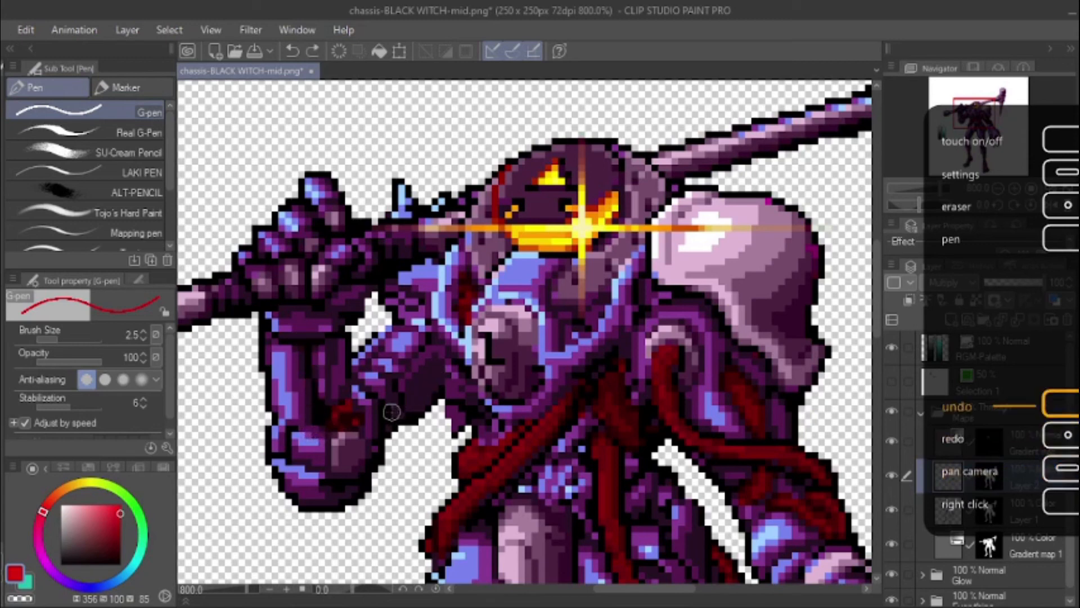
Step: Paint the raised arm's shoulder joint, the chest recess below the face and the gap beside the pale shoulder armor red
{"action": "key", "text": "space"}
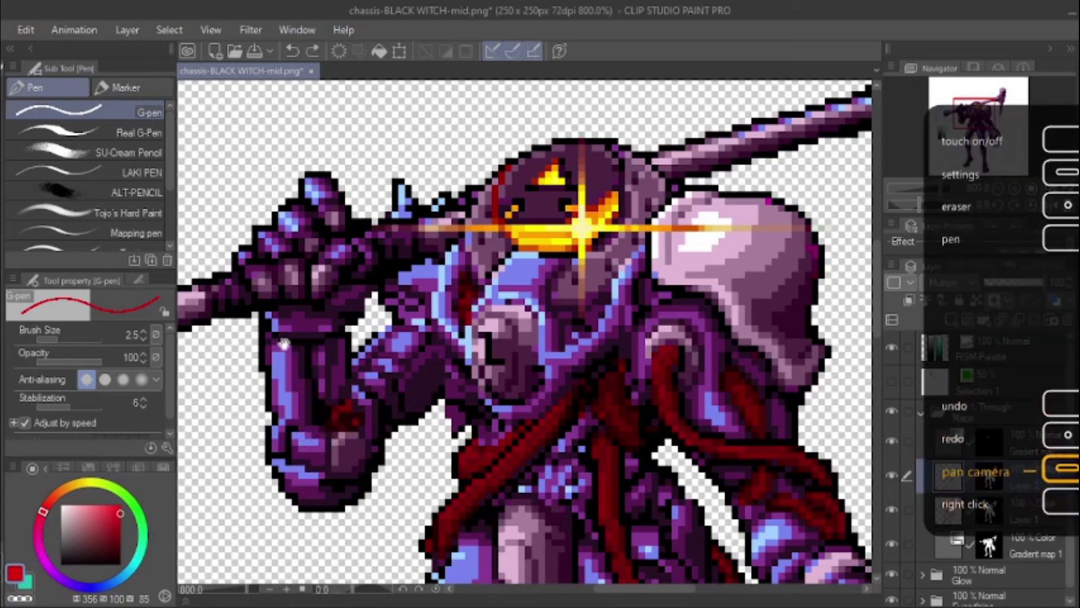
{"action": "left_click_drag", "start_coordinate": [422, 370], "coordinate": [371, 390]}
{"action": "mouse_move", "coordinate": [352, 315]}
{"action": "left_mouse_down"}
{"action": "mouse_move", "coordinate": [383, 358]}
{"action": "mouse_move", "coordinate": [337, 321]}
{"action": "mouse_move", "coordinate": [360, 340]}
{"action": "left_mouse_up"}
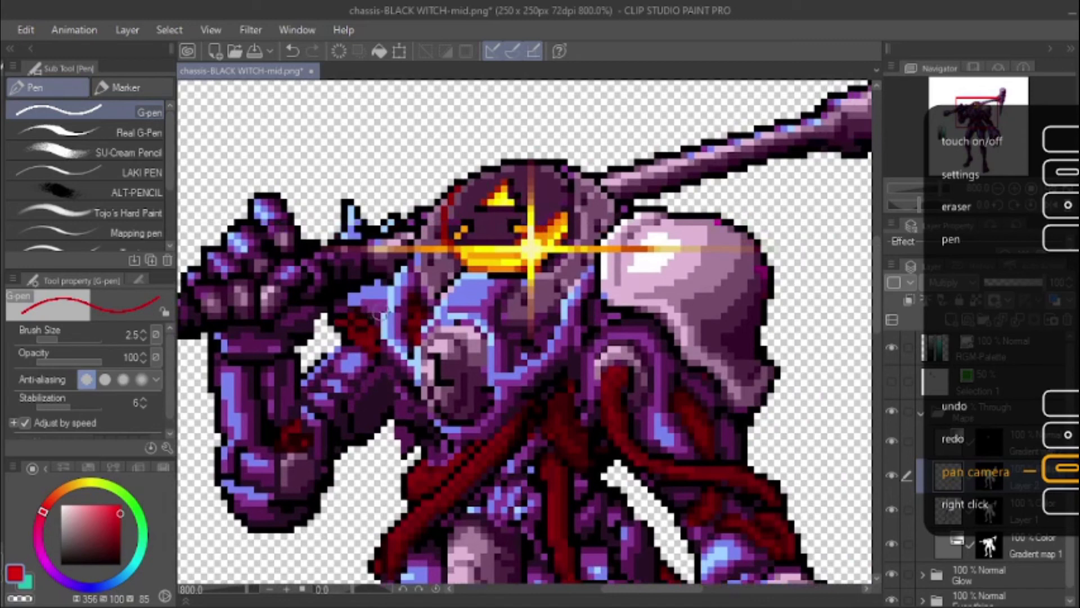
{"action": "mouse_move", "coordinate": [526, 358]}
{"action": "left_mouse_down"}
{"action": "mouse_move", "coordinate": [515, 334]}
{"action": "mouse_move", "coordinate": [521, 347]}
{"action": "mouse_move", "coordinate": [545, 330]}
{"action": "mouse_move", "coordinate": [503, 370]}
{"action": "mouse_move", "coordinate": [531, 341]}
{"action": "mouse_move", "coordinate": [591, 319]}
{"action": "mouse_move", "coordinate": [593, 300]}
{"action": "mouse_move", "coordinate": [597, 324]}
{"action": "mouse_move", "coordinate": [622, 320]}
{"action": "left_mouse_up"}
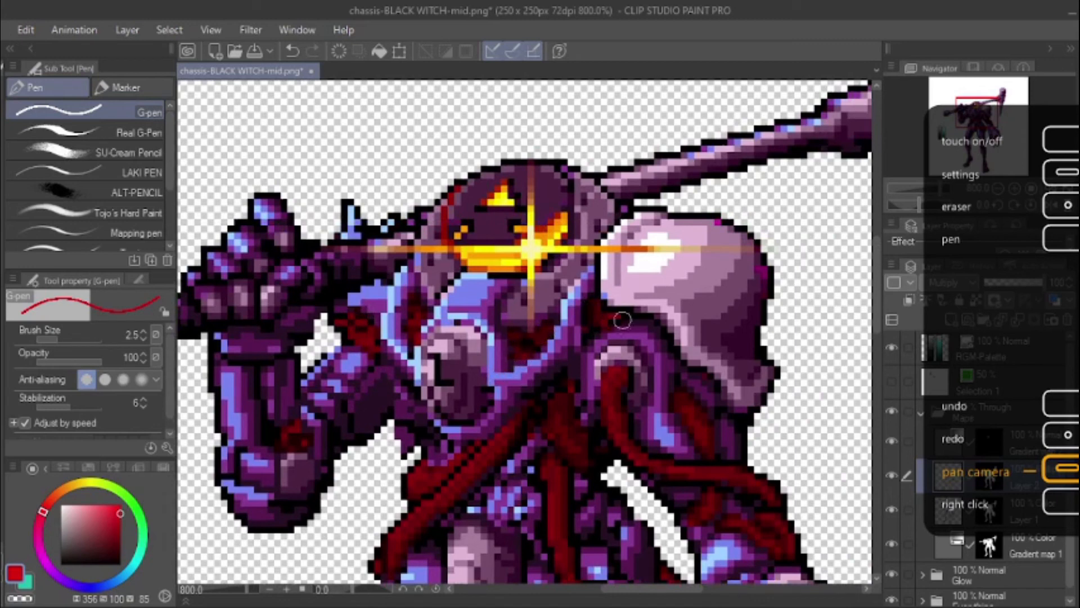
Step: Try painting the centre and outer curve of the lowered forearm's smaller ring red, and undo the strokes
{"action": "left_click_drag", "start_coordinate": [700, 413], "coordinate": [540, 171]}
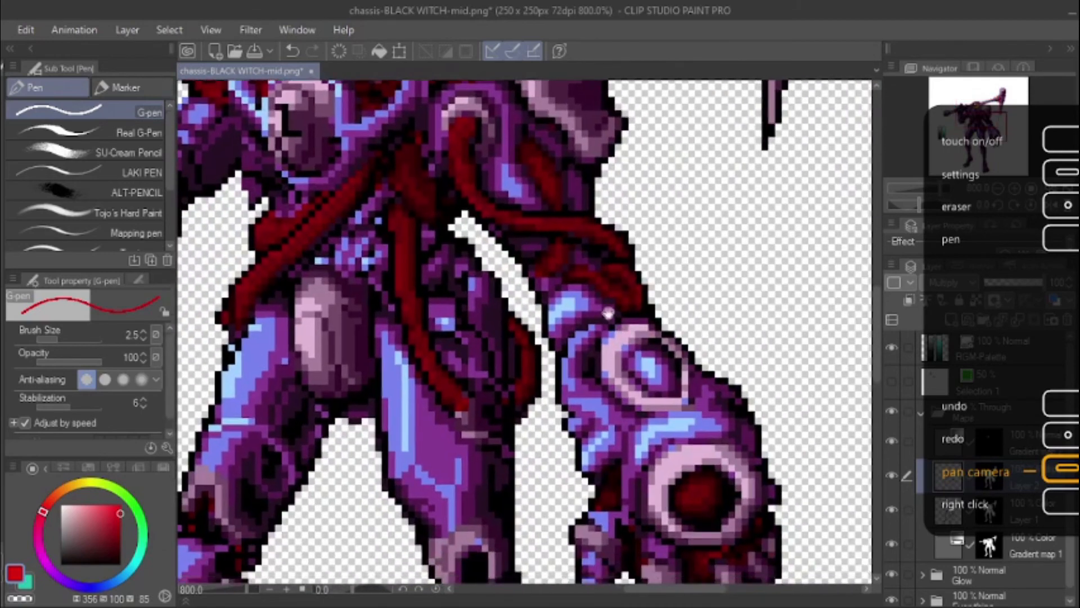
{"action": "left_click_drag", "start_coordinate": [602, 442], "coordinate": [564, 352]}
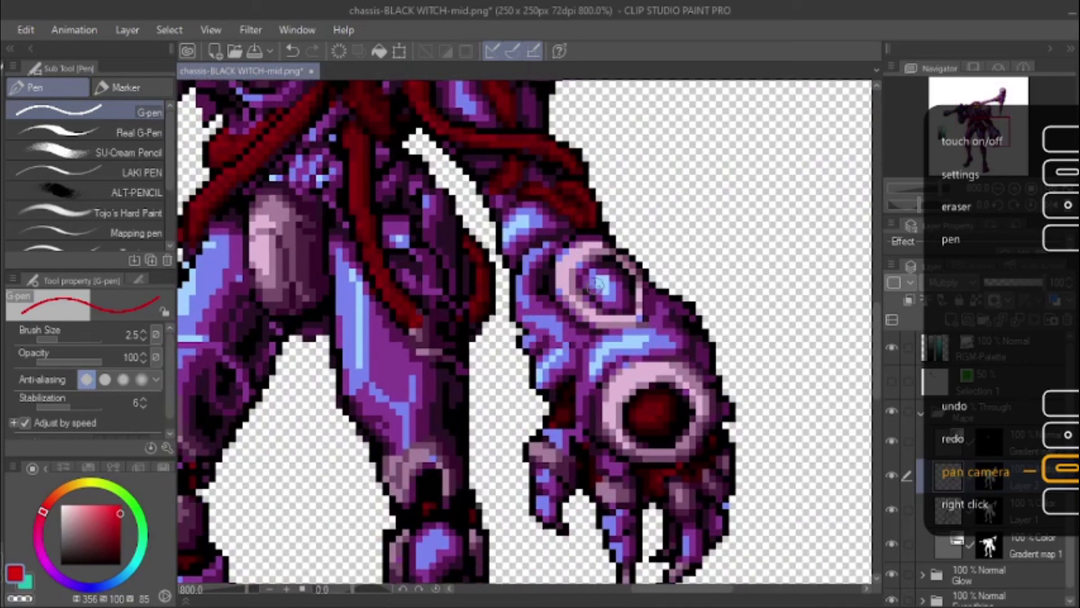
{"action": "mouse_move", "coordinate": [588, 279]}
{"action": "left_mouse_down"}
{"action": "mouse_move", "coordinate": [621, 305]}
{"action": "mouse_move", "coordinate": [621, 277]}
{"action": "mouse_move", "coordinate": [596, 266]}
{"action": "mouse_move", "coordinate": [592, 275]}
{"action": "mouse_move", "coordinate": [607, 290]}
{"action": "mouse_move", "coordinate": [611, 283]}
{"action": "mouse_move", "coordinate": [602, 310]}
{"action": "left_mouse_up"}
{"action": "key", "text": "ctrl+z"}
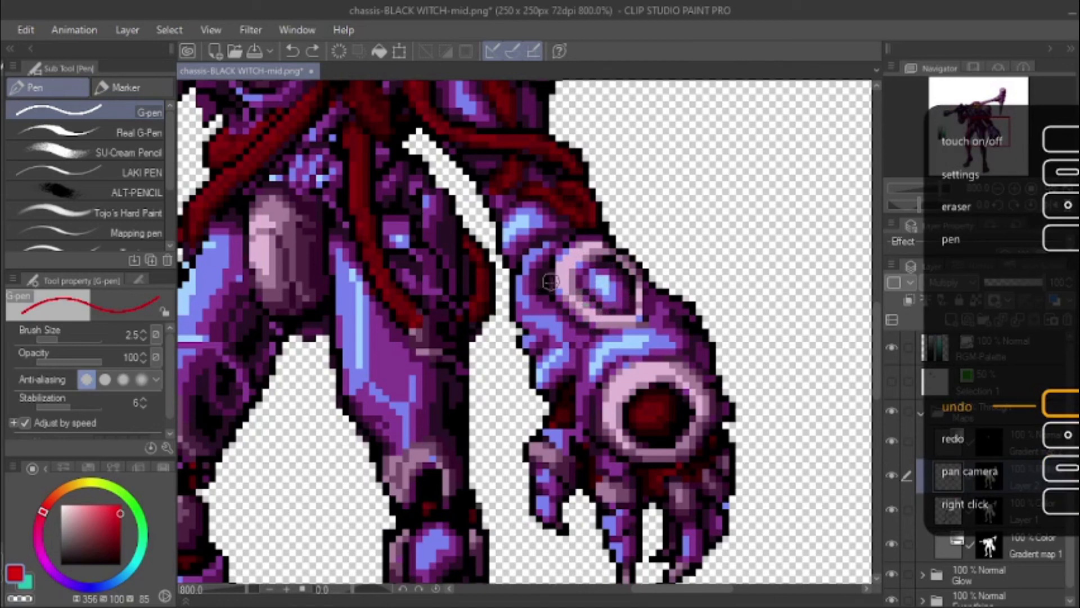
{"action": "mouse_move", "coordinate": [580, 302]}
{"action": "left_mouse_down"}
{"action": "mouse_move", "coordinate": [563, 284]}
{"action": "mouse_move", "coordinate": [576, 249]}
{"action": "mouse_move", "coordinate": [575, 262]}
{"action": "left_mouse_up"}
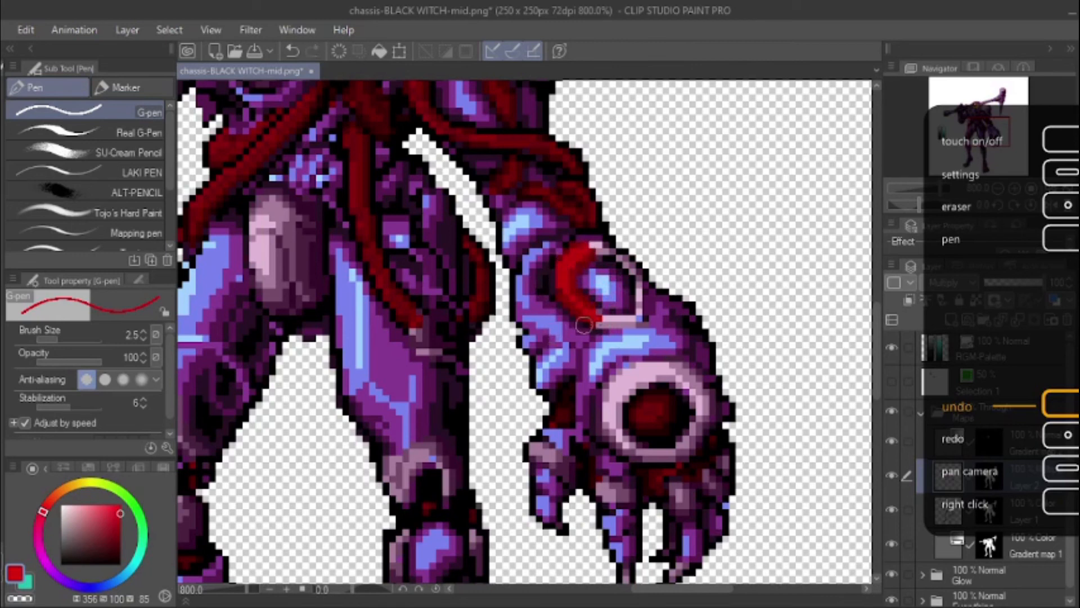
{"action": "key", "text": "ctrl+z"}
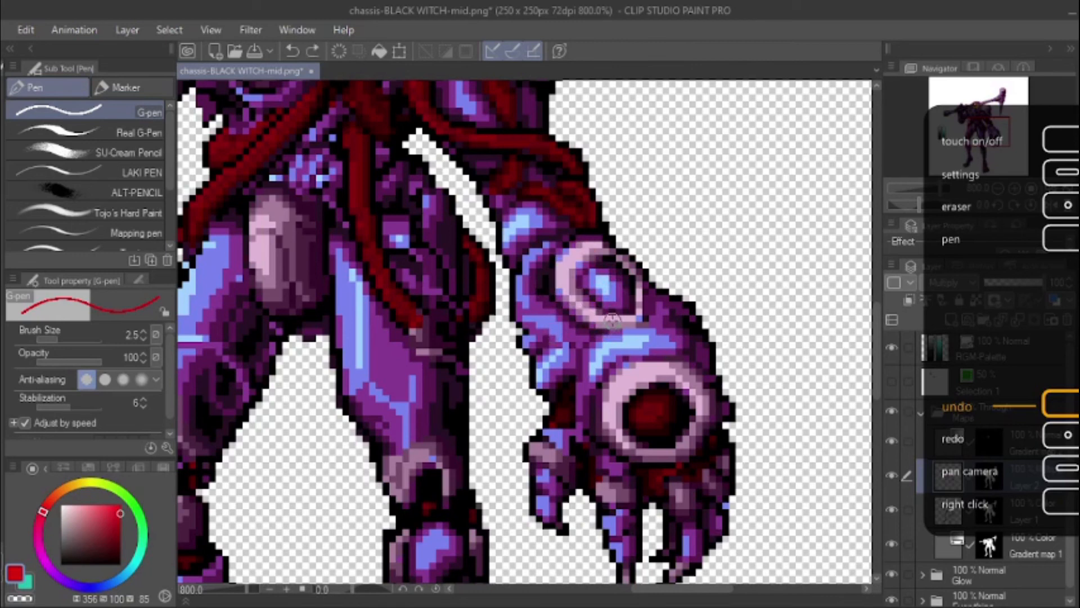
Step: Paint the lower and outer edges of the forearm's smaller ring red, plus a patch on its upper rim, comparing with undo and redo
{"action": "left_click_drag", "start_coordinate": [596, 321], "coordinate": [642, 320]}
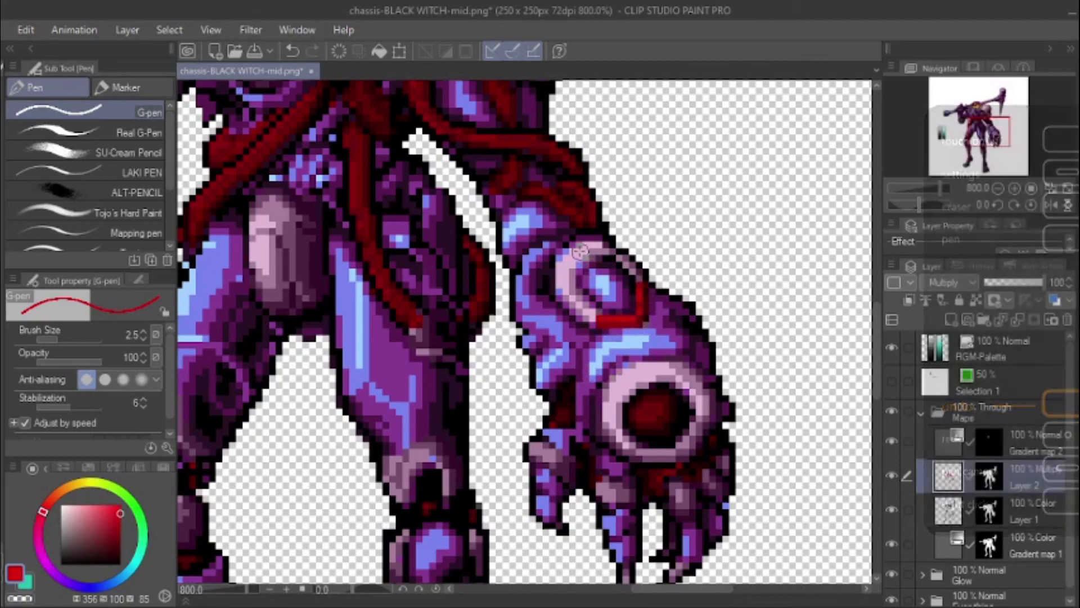
{"action": "scroll", "coordinate": [592, 270], "scroll_direction": "down", "scroll_amount": 2}
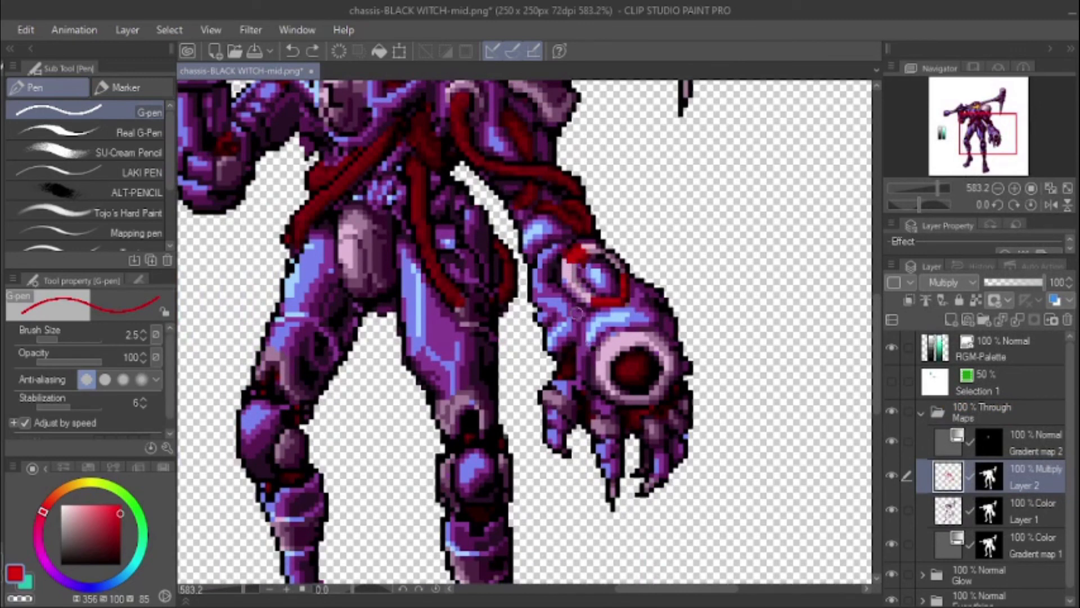
{"action": "key", "text": "ctrl+z"}
{"action": "key", "text": "ctrl+y"}
Step: Try erasing segments of Layer 1's tint around the large ring on the lowered hand with the Pixel Hard eraser
{"action": "left_click", "coordinate": [956, 514]}
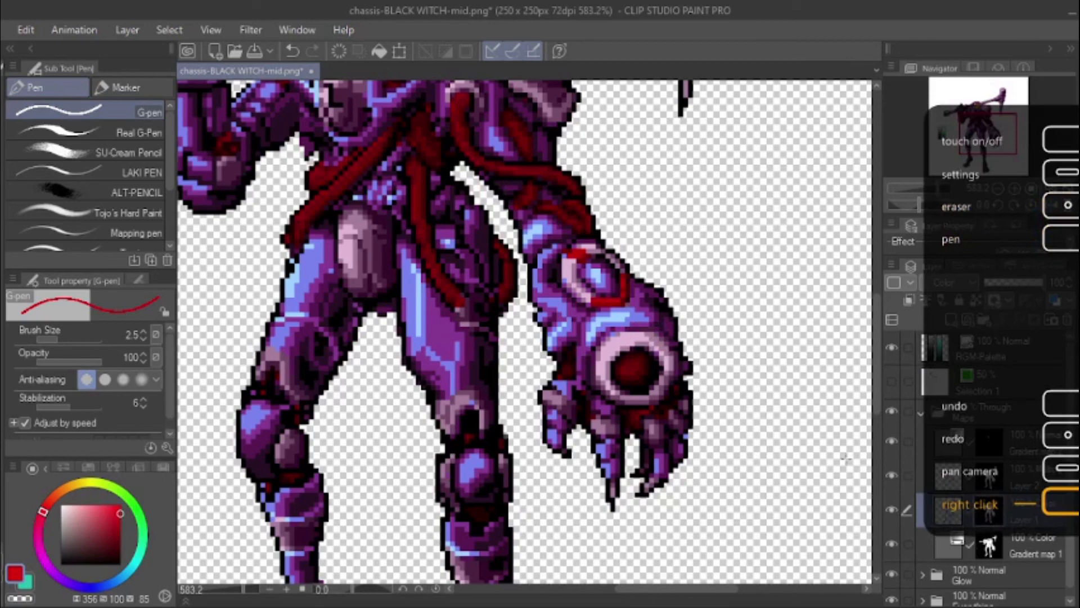
{"action": "key", "text": "e"}
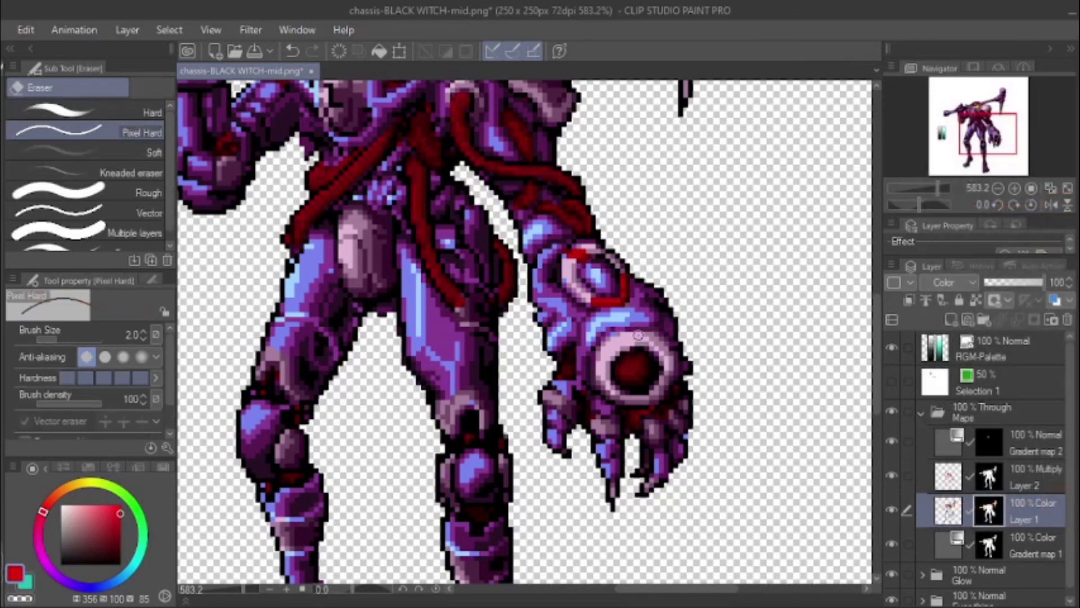
{"action": "scroll", "coordinate": [661, 344], "scroll_direction": "up", "scroll_amount": 4}
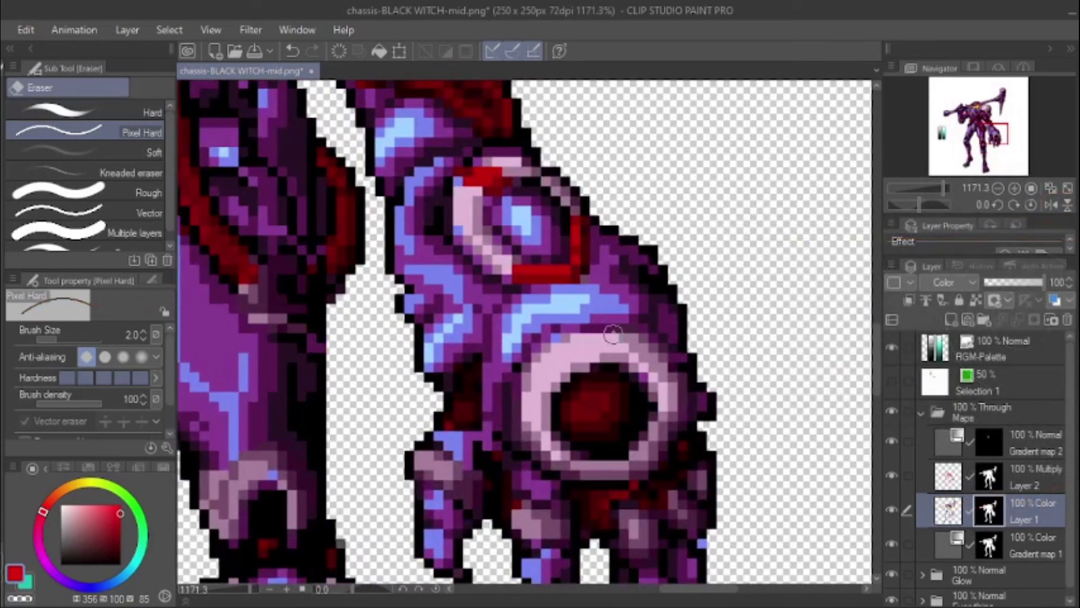
{"action": "mouse_move", "coordinate": [613, 334]}
{"action": "left_mouse_down"}
{"action": "mouse_move", "coordinate": [616, 344]}
{"action": "mouse_move", "coordinate": [612, 336]}
{"action": "mouse_move", "coordinate": [598, 349]}
{"action": "mouse_move", "coordinate": [579, 333]}
{"action": "left_mouse_up"}
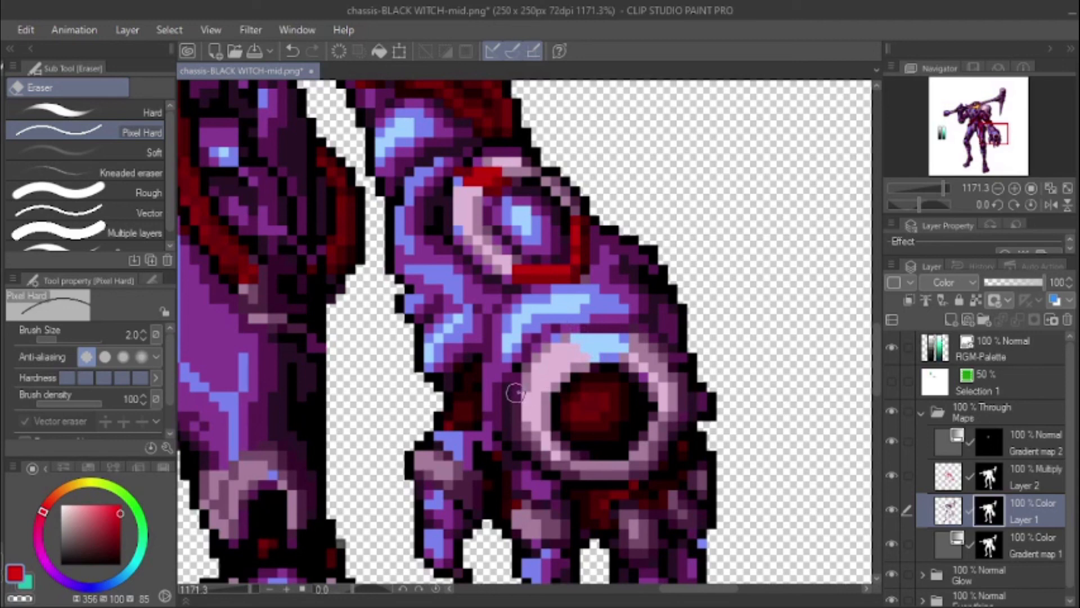
{"action": "mouse_move", "coordinate": [516, 394]}
{"action": "left_mouse_down"}
{"action": "mouse_move", "coordinate": [532, 435]}
{"action": "mouse_move", "coordinate": [560, 419]}
{"action": "mouse_move", "coordinate": [531, 422]}
{"action": "mouse_move", "coordinate": [549, 443]}
{"action": "left_mouse_up"}
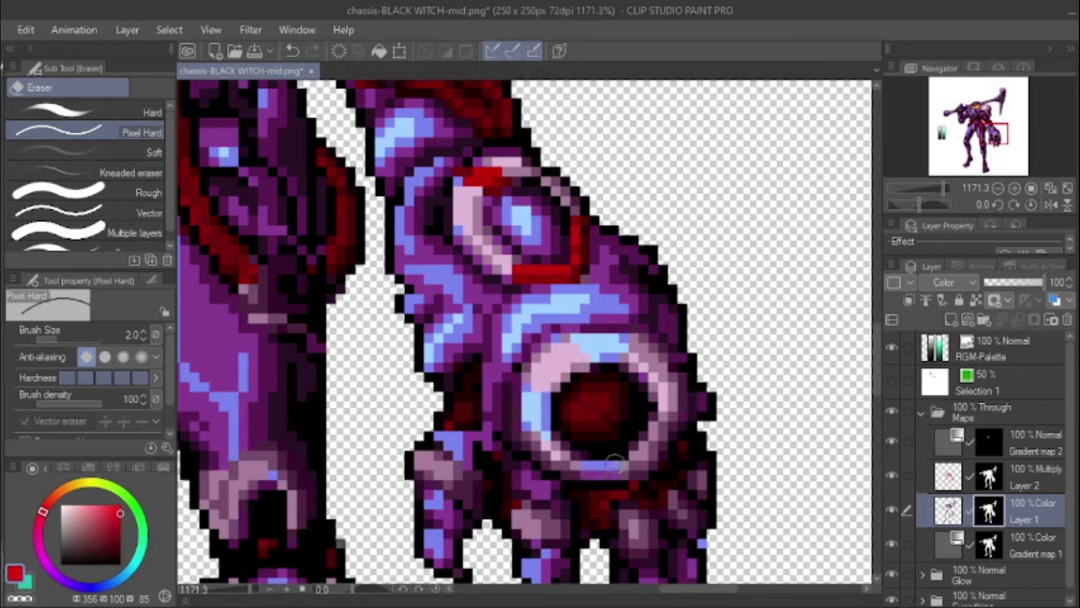
{"action": "left_click_drag", "start_coordinate": [615, 464], "coordinate": [620, 476]}
{"action": "mouse_move", "coordinate": [662, 410]}
{"action": "left_mouse_down"}
{"action": "mouse_move", "coordinate": [674, 393]}
{"action": "mouse_move", "coordinate": [674, 410]}
{"action": "left_mouse_up"}
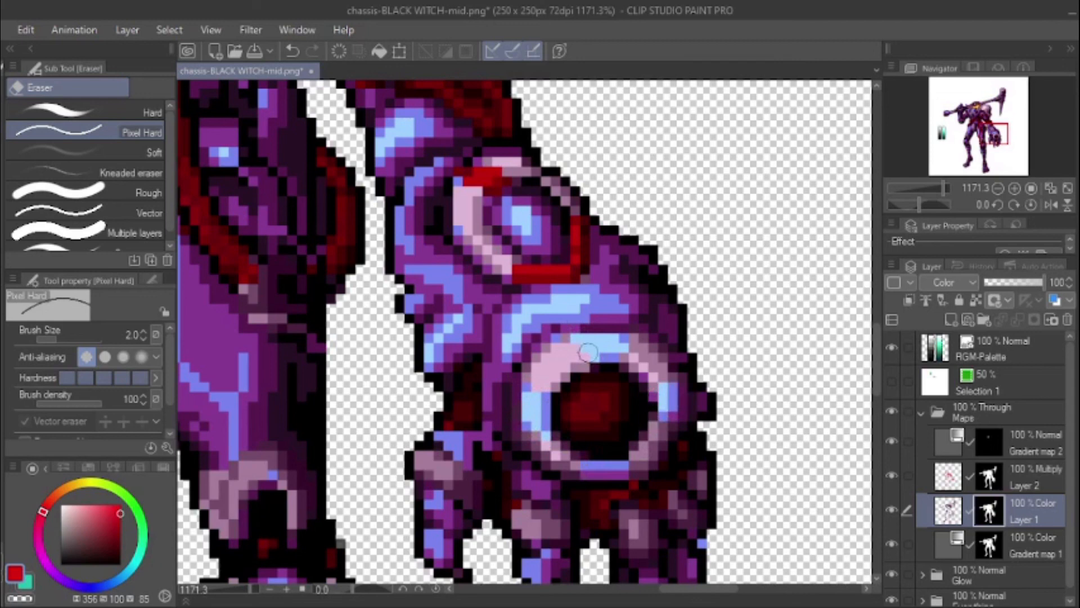
{"action": "mouse_move", "coordinate": [559, 358]}
{"action": "left_mouse_down"}
{"action": "mouse_move", "coordinate": [548, 356]}
{"action": "mouse_move", "coordinate": [561, 367]}
{"action": "left_mouse_up"}
{"action": "left_click_drag", "start_coordinate": [658, 365], "coordinate": [637, 381]}
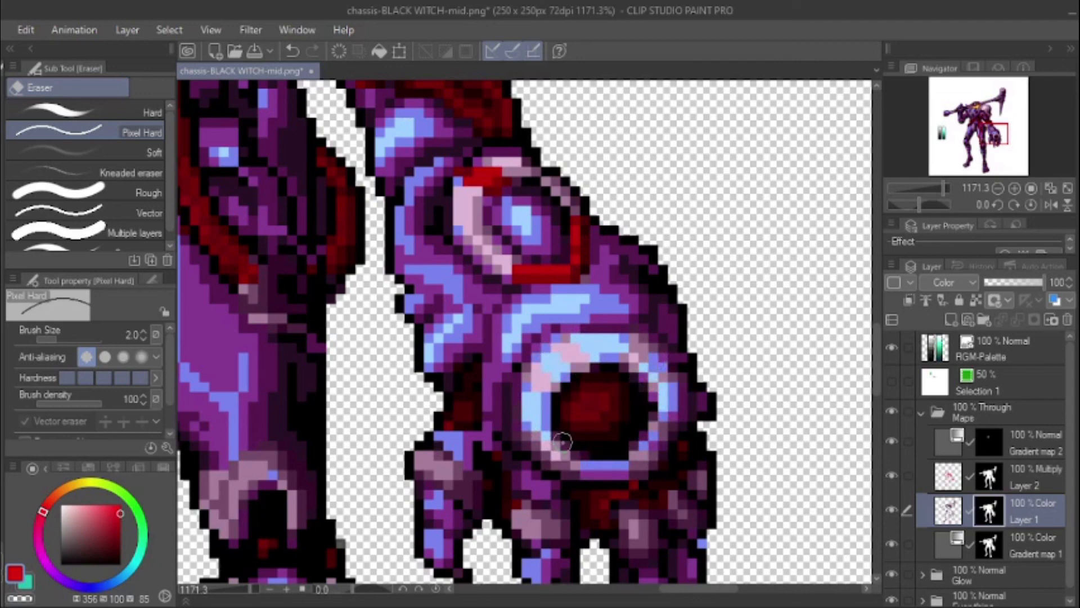
{"action": "left_click_drag", "start_coordinate": [562, 442], "coordinate": [538, 470]}
{"action": "scroll", "coordinate": [552, 417], "scroll_direction": "down", "scroll_amount": 1}
{"action": "scroll", "coordinate": [531, 447], "scroll_direction": "down", "scroll_amount": 4}
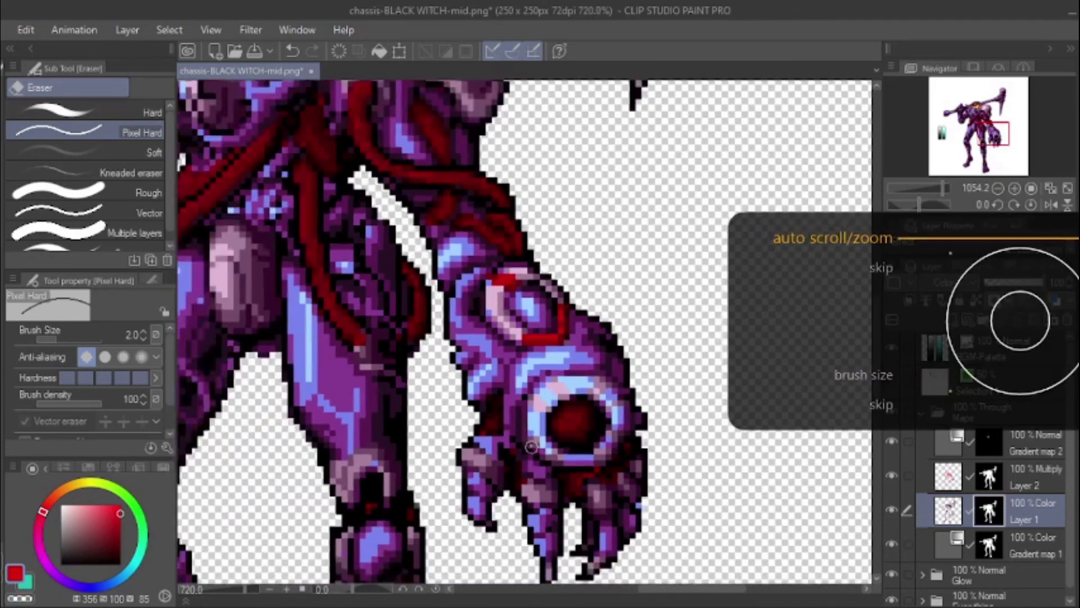
{"action": "scroll", "coordinate": [532, 446], "scroll_direction": "down", "scroll_amount": 3}
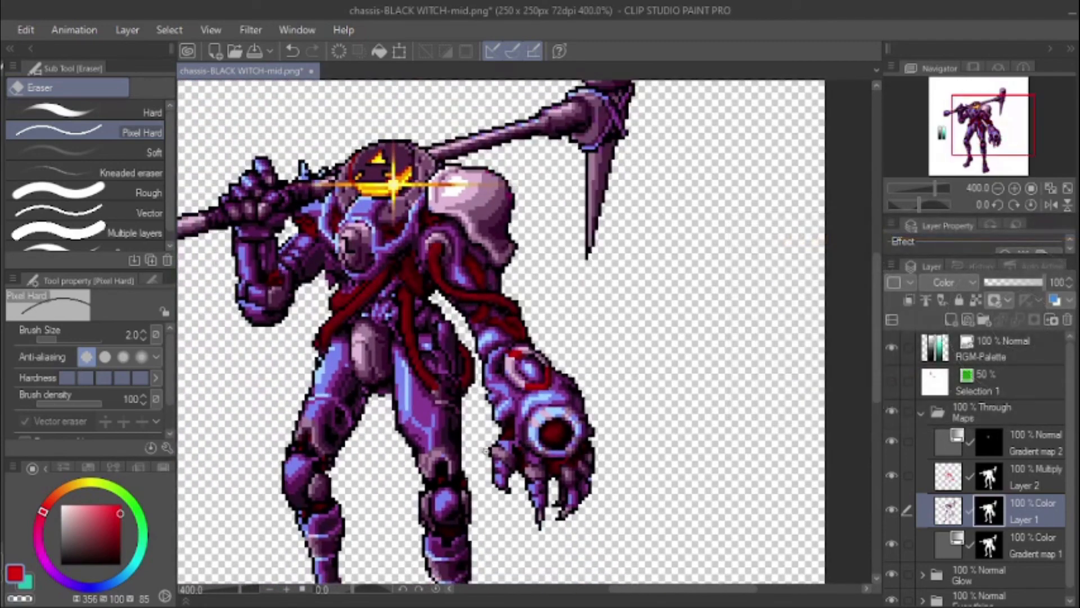
{"action": "left_click_drag", "start_coordinate": [466, 404], "coordinate": [501, 415]}
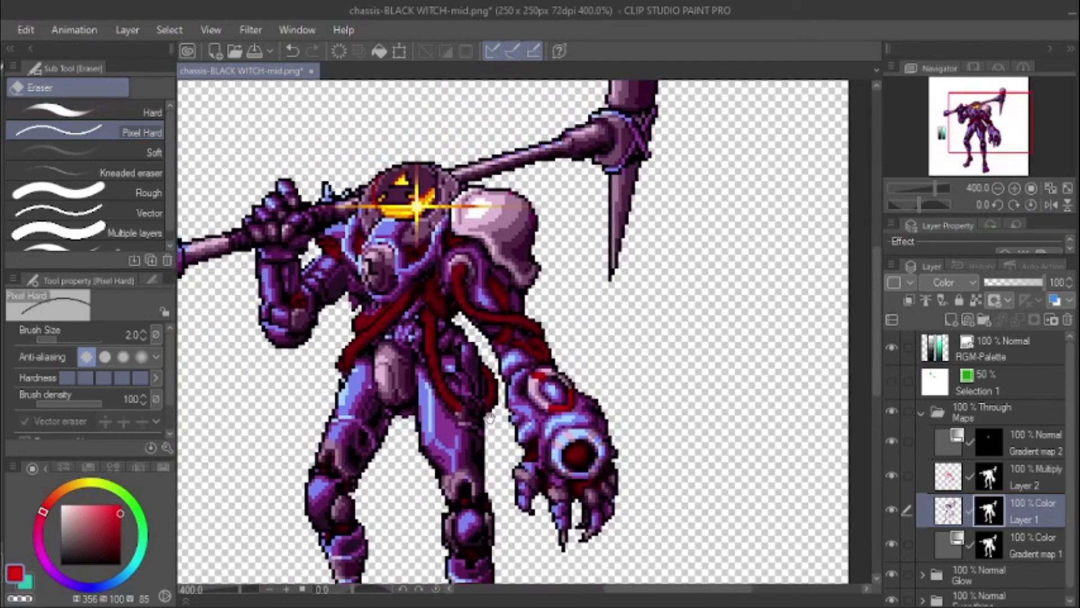
{"action": "scroll", "coordinate": [583, 455], "scroll_direction": "down", "scroll_amount": 1}
{"action": "scroll", "coordinate": [581, 456], "scroll_direction": "up", "scroll_amount": 5}
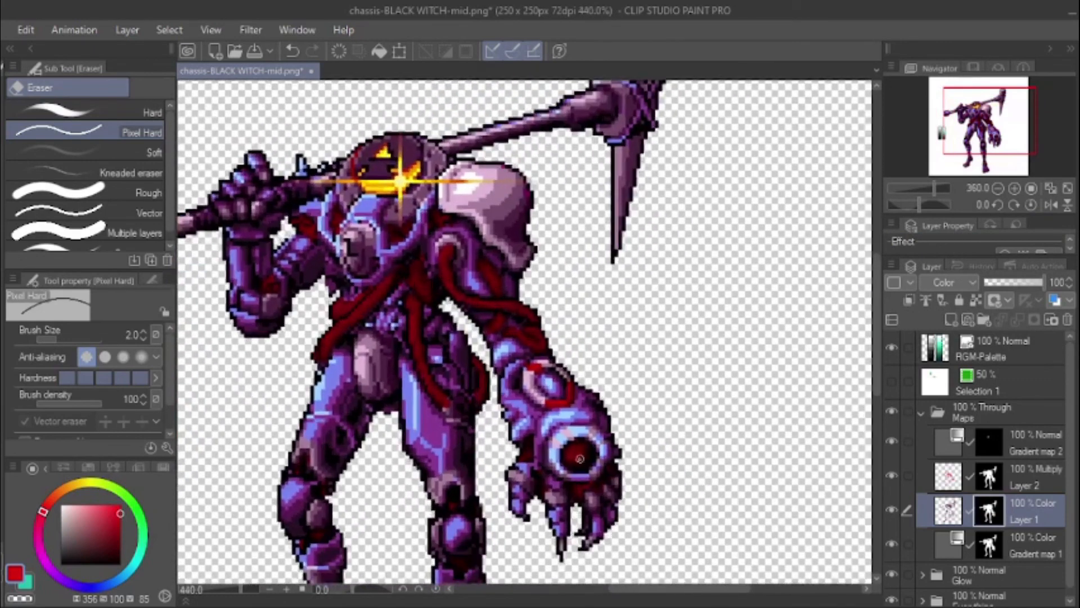
Step: Make the Multiply layer Layer 2 active and switch from the eraser to the G-pen
{"action": "key", "text": "p"}
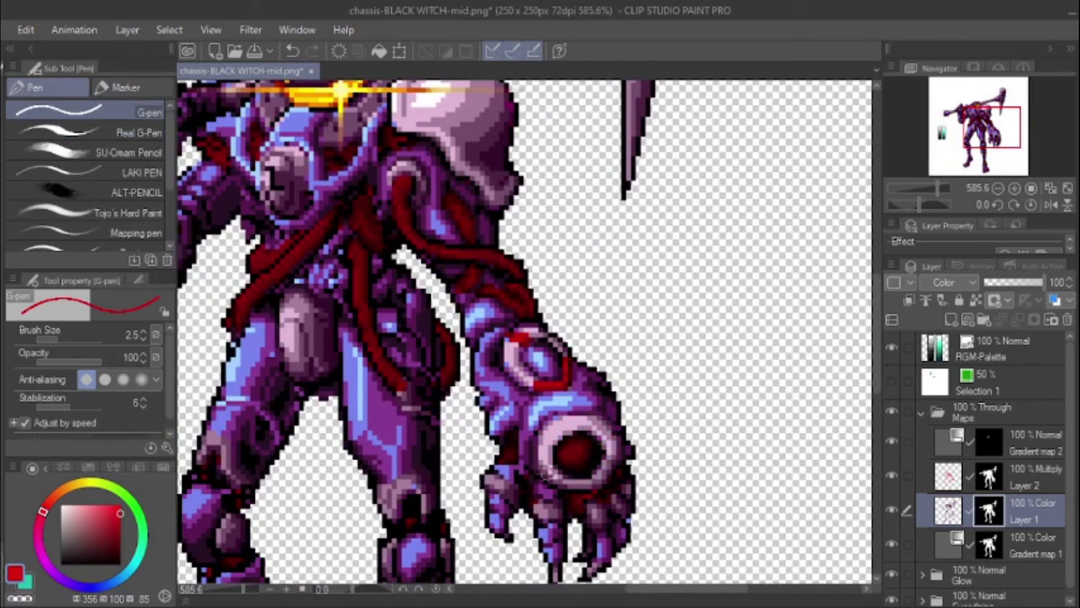
{"action": "left_click", "coordinate": [947, 485]}
{"action": "key", "text": "p"}
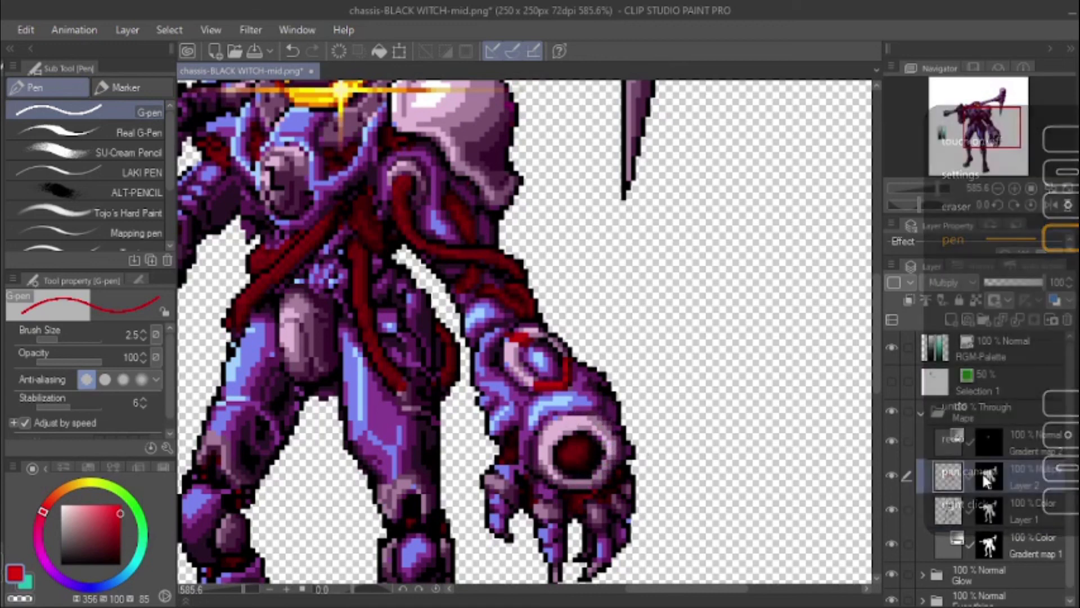
{"action": "key", "text": "p"}
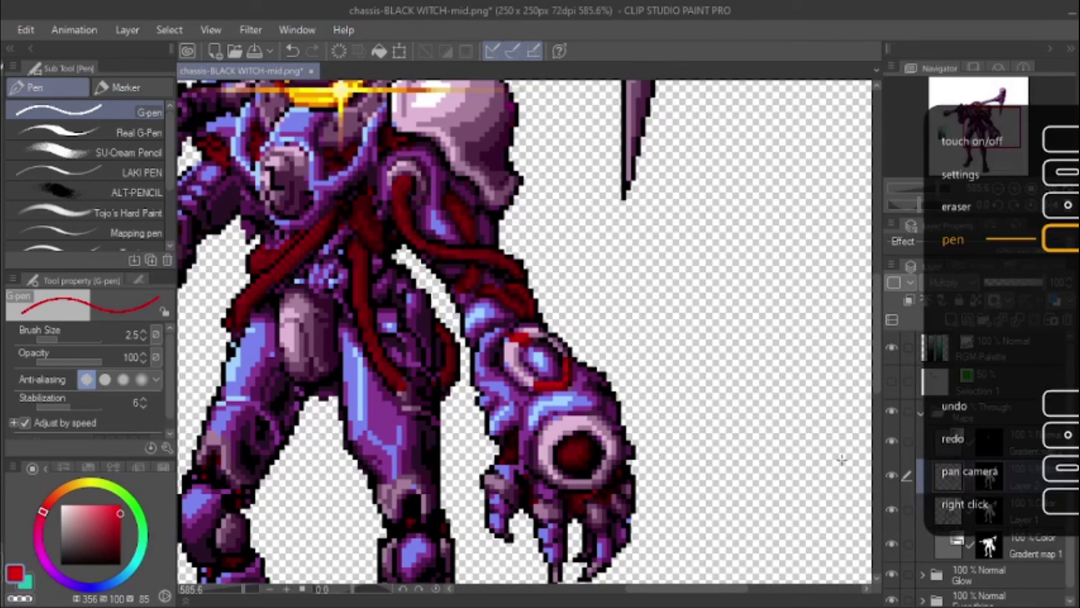
{"action": "key", "text": "p"}
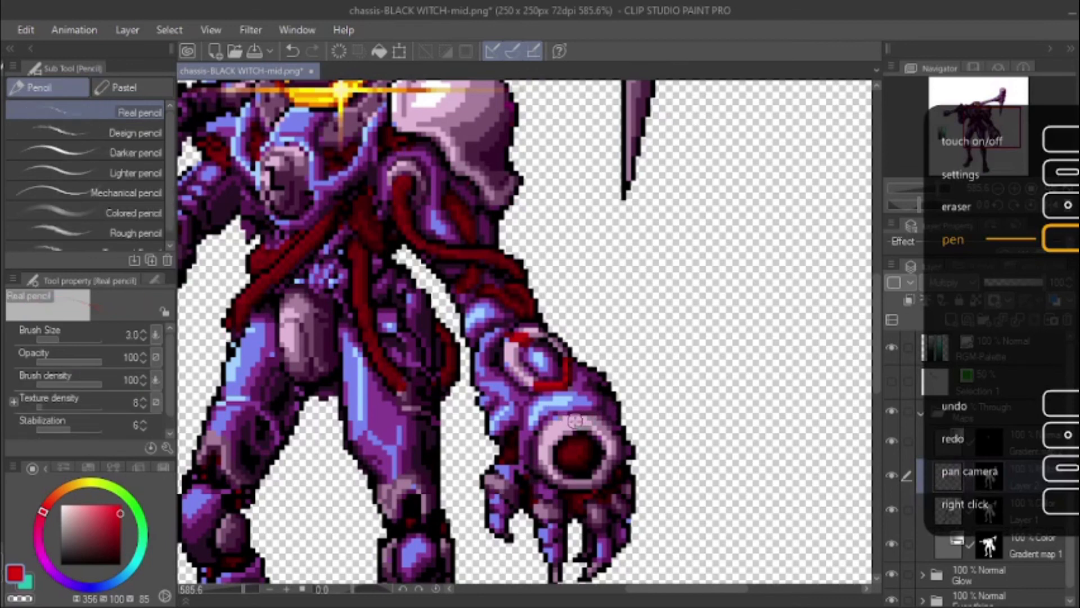
{"action": "key", "text": "p"}
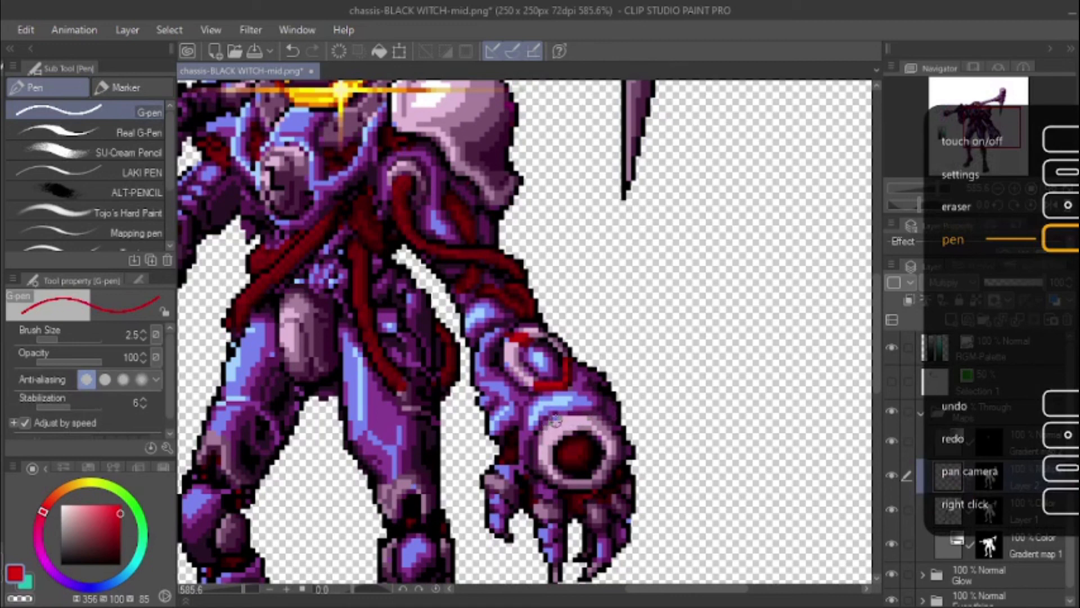
Step: Try painting segments of the large ring on the lowered hand red, and undo the strokes
{"action": "mouse_move", "coordinate": [555, 419]}
{"action": "left_mouse_down"}
{"action": "mouse_move", "coordinate": [547, 456]}
{"action": "mouse_move", "coordinate": [608, 425]}
{"action": "mouse_move", "coordinate": [603, 477]}
{"action": "left_mouse_up"}
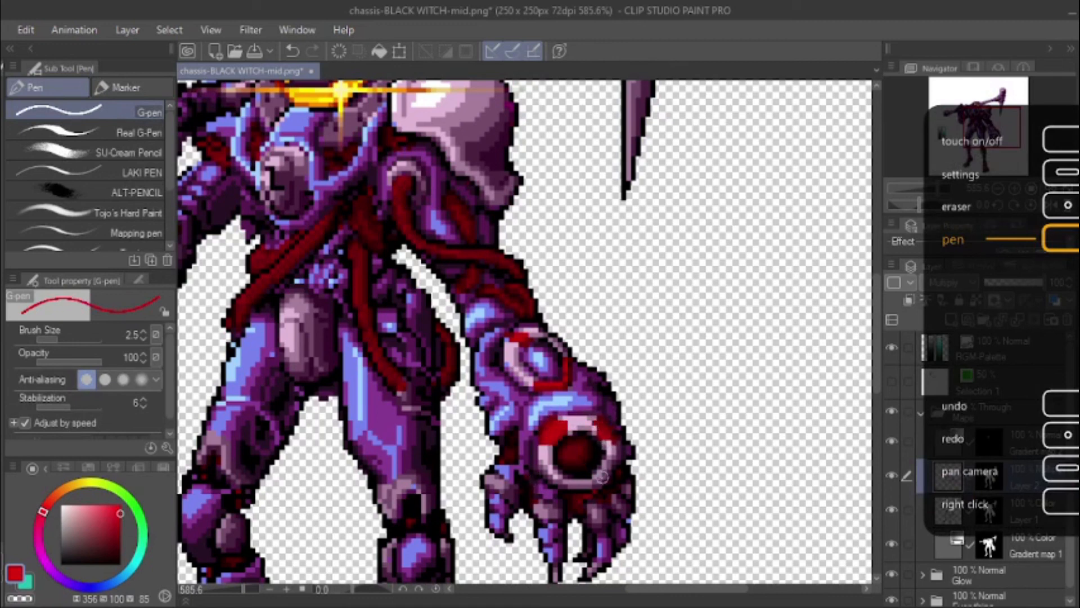
{"action": "left_click_drag", "start_coordinate": [603, 429], "coordinate": [598, 428]}
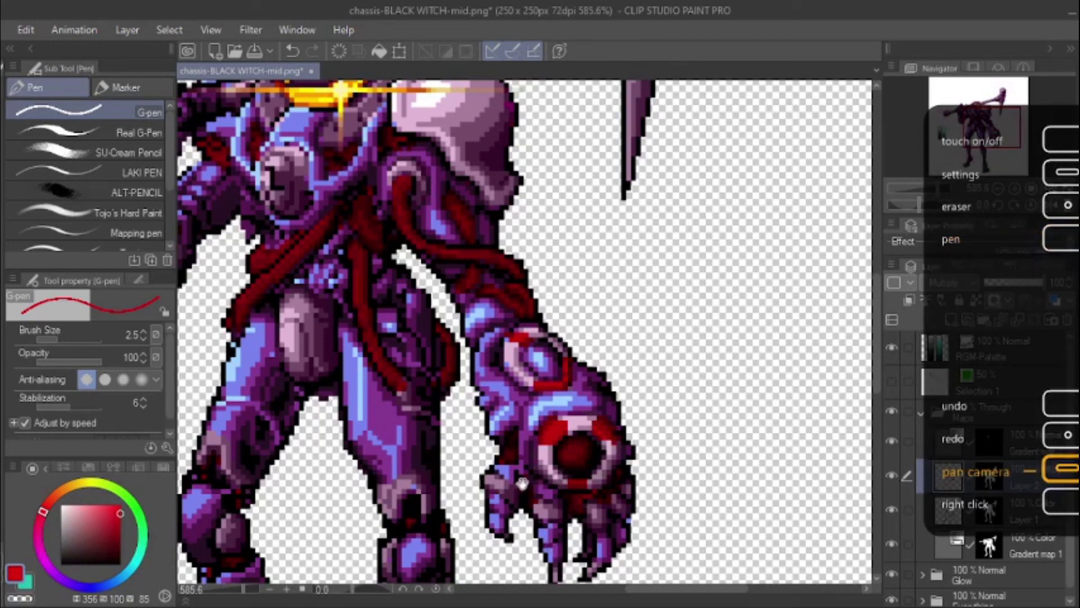
{"action": "left_click_drag", "start_coordinate": [586, 455], "coordinate": [523, 458]}
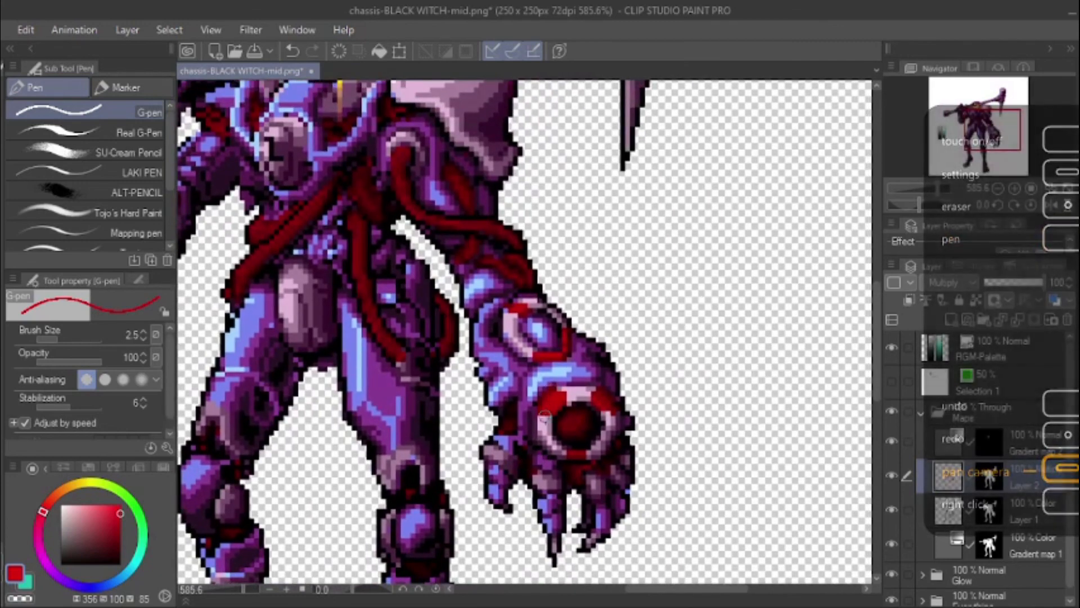
{"action": "key", "text": "ctrl+z"}
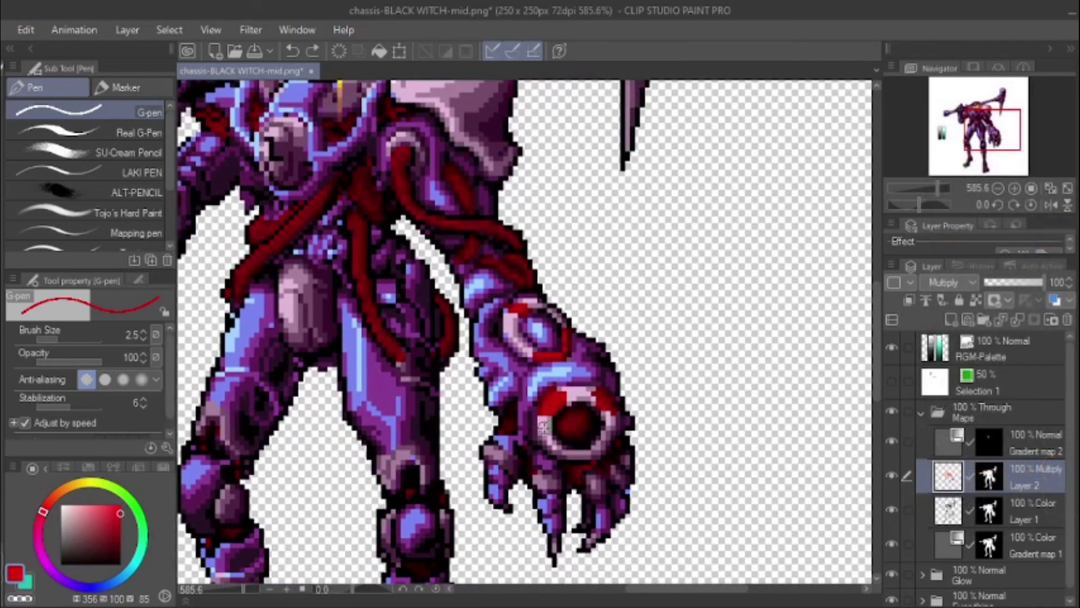
{"action": "key", "text": "ctrl+z"}
{"action": "key", "text": "ctrl+z"}
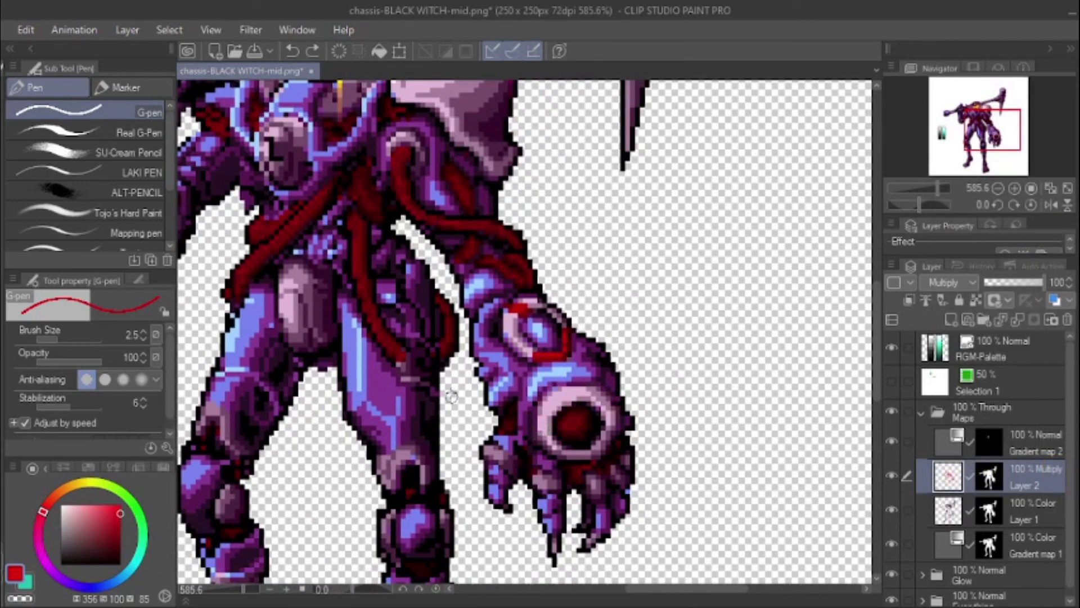
Step: Paint the small waist mechanism between the cables, just above the pale pelvis plate, red
{"action": "left_click_drag", "start_coordinate": [374, 301], "coordinate": [509, 426]}
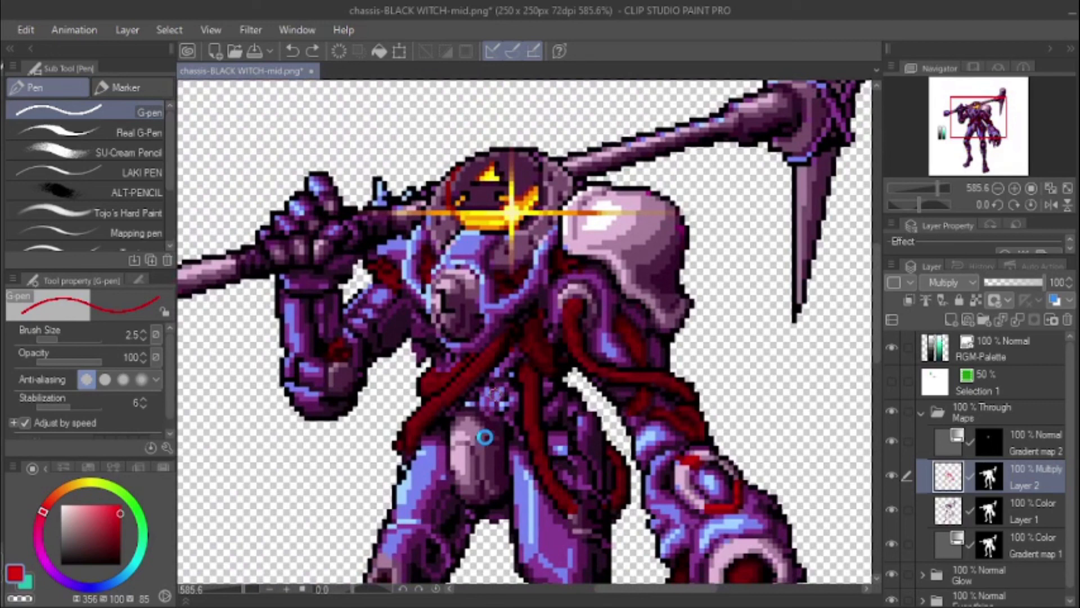
{"action": "left_click_drag", "start_coordinate": [502, 404], "coordinate": [497, 395]}
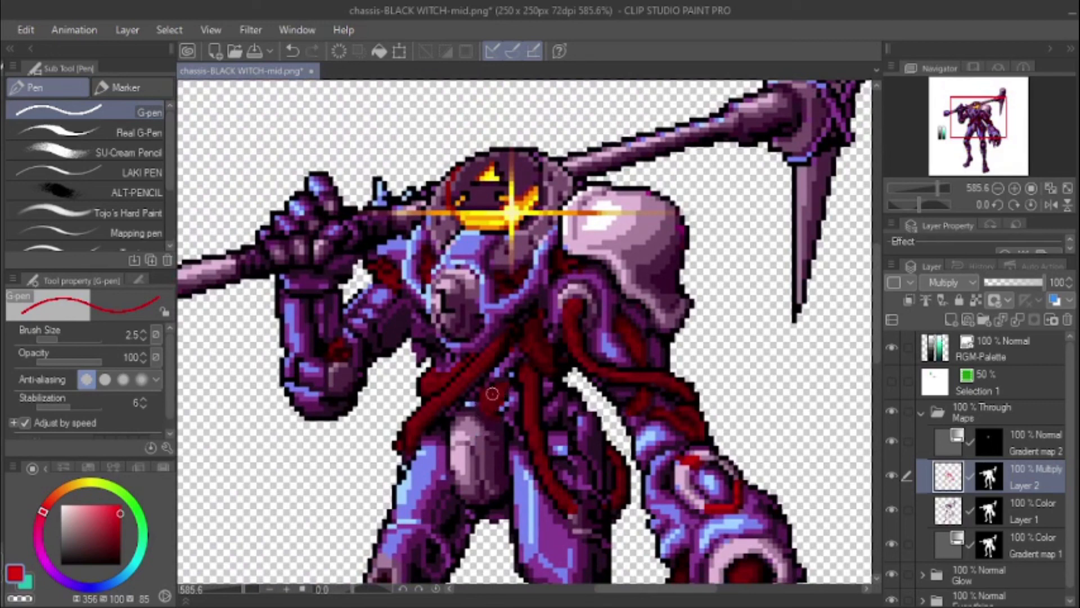
{"action": "scroll", "coordinate": [458, 437], "scroll_direction": "down", "scroll_amount": 2}
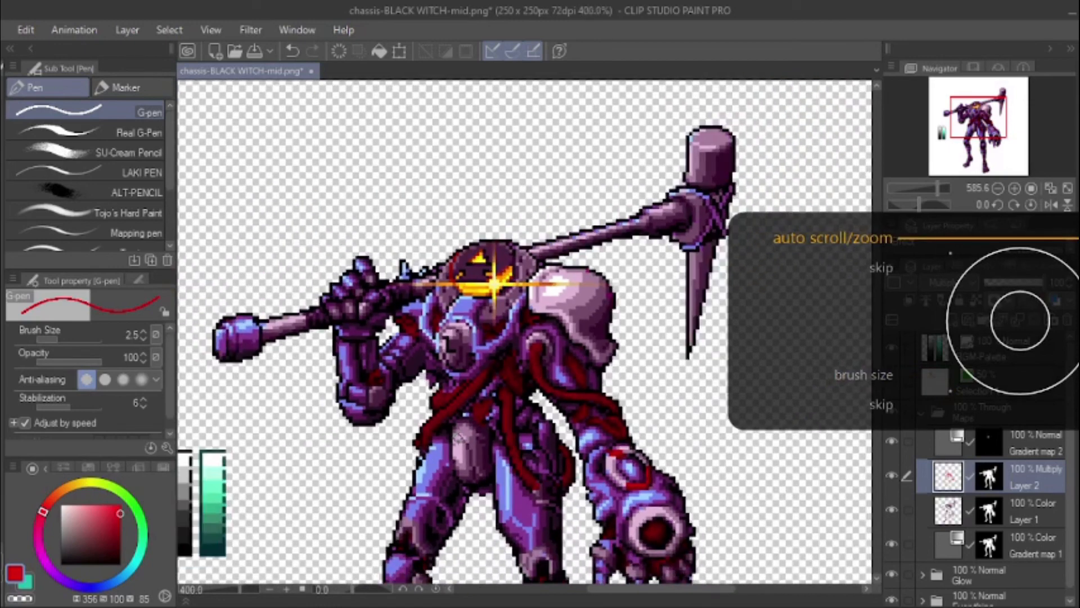
Step: Add rough red texture to the hammer's flat striking face using the Real pencil at brush size 15
{"action": "key", "text": "space"}
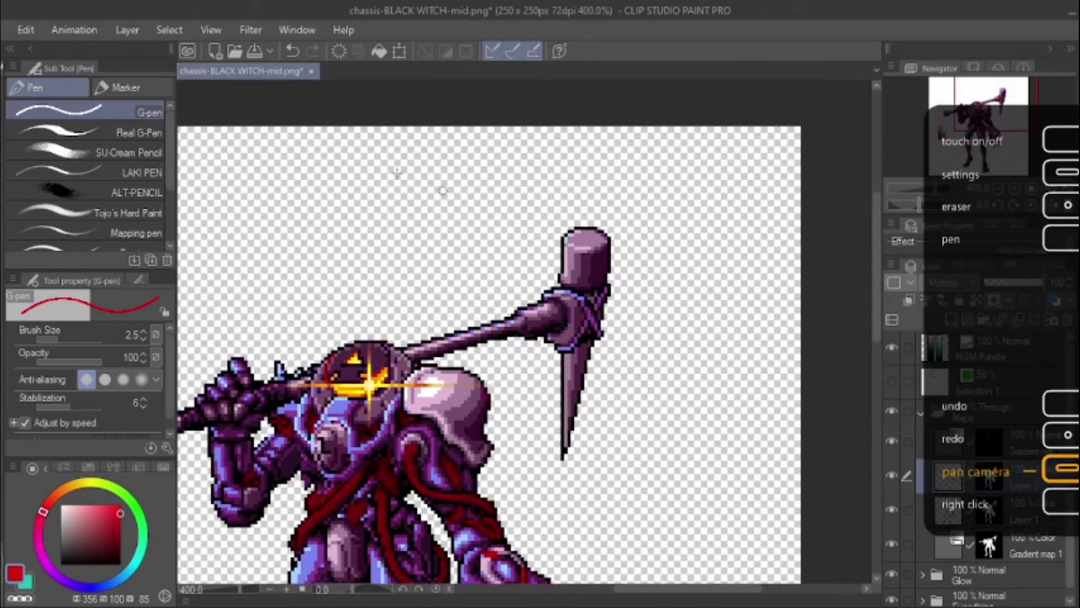
{"action": "key", "text": "p"}
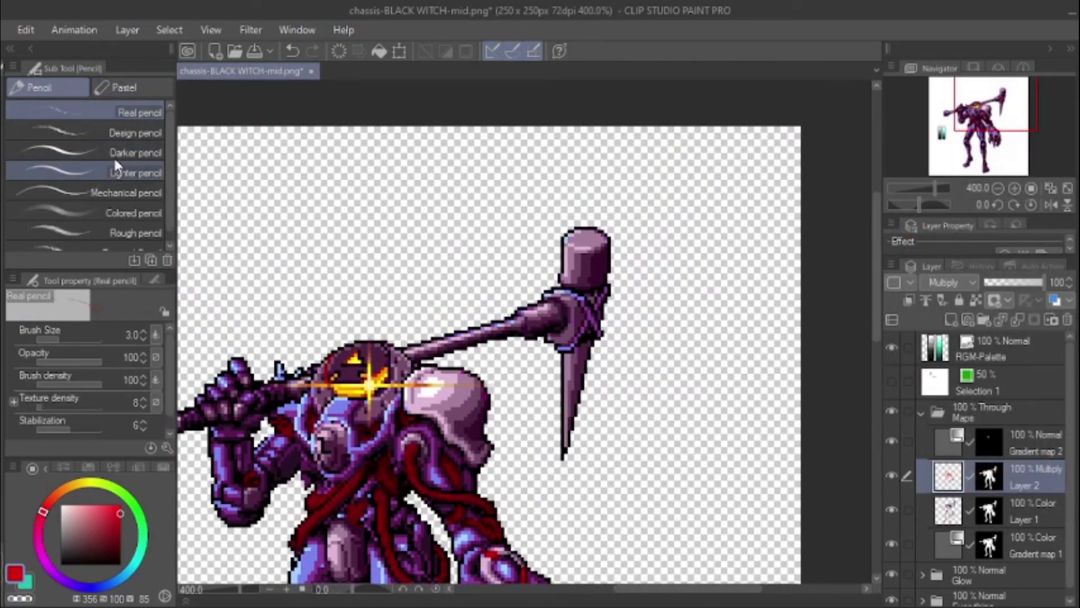
{"action": "key", "text": "bracketright"}
{"action": "key", "text": "bracketright"}
{"action": "key", "text": "bracketright"}
{"action": "key", "text": "bracketright"}
{"action": "key", "text": "bracketright"}
{"action": "key", "text": "bracketright"}
{"action": "key", "text": "bracketright"}
{"action": "key", "text": "bracketright"}
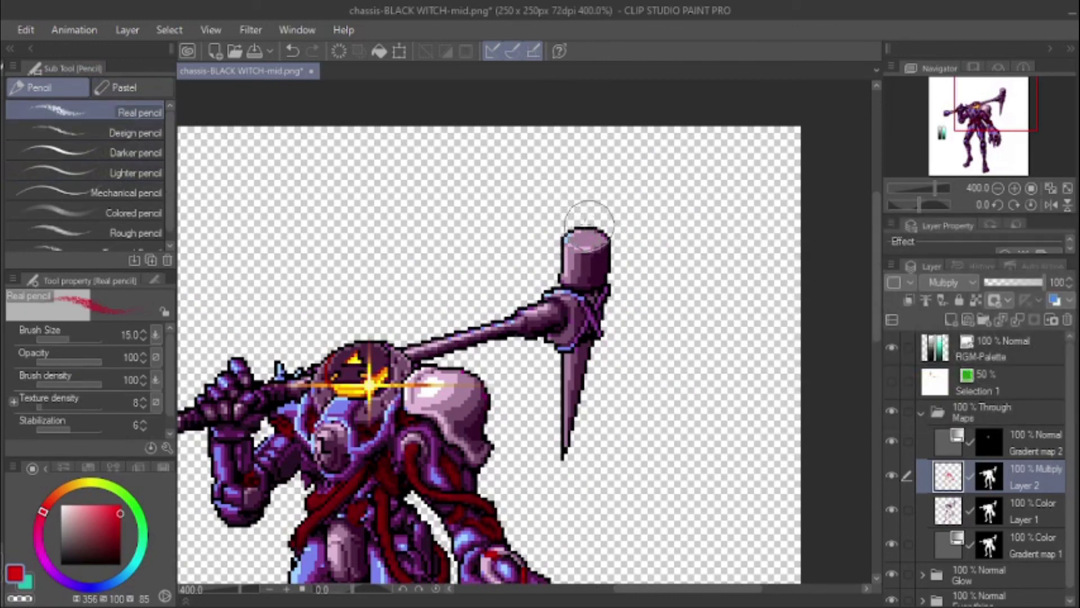
{"action": "mouse_move", "coordinate": [594, 232]}
{"action": "left_mouse_down"}
{"action": "mouse_move", "coordinate": [567, 234]}
{"action": "mouse_move", "coordinate": [600, 233]}
{"action": "mouse_move", "coordinate": [568, 219]}
{"action": "mouse_move", "coordinate": [609, 231]}
{"action": "mouse_move", "coordinate": [603, 246]}
{"action": "mouse_move", "coordinate": [564, 243]}
{"action": "left_mouse_up"}
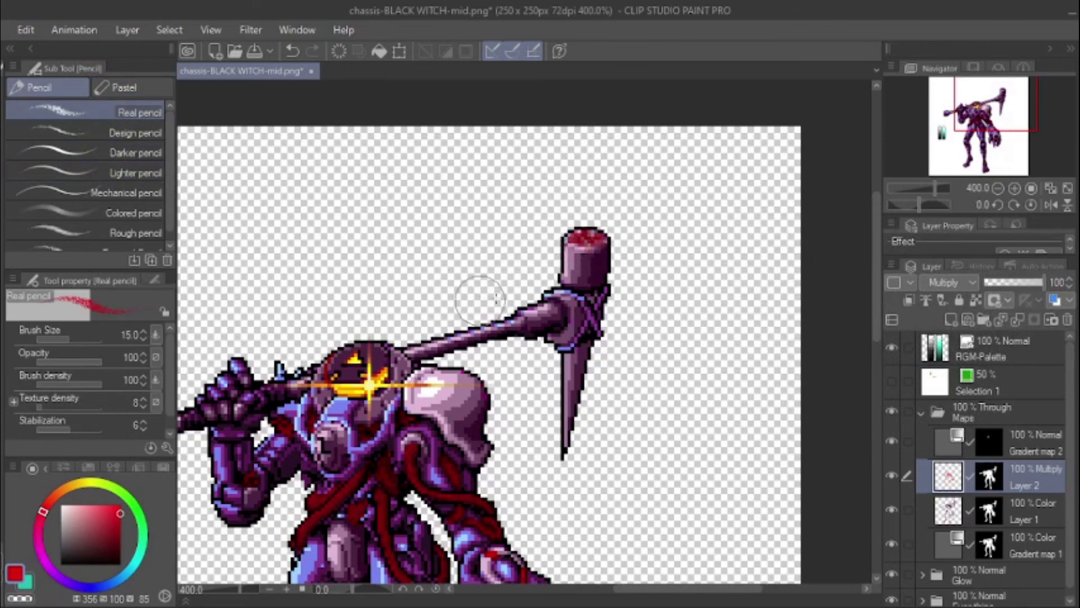
Step: Tint the pointed tip of the hammer's spike red using the Real pencil at brush size 17
{"action": "key", "text": "["}
{"action": "key", "text": "["}
{"action": "key", "text": "["}
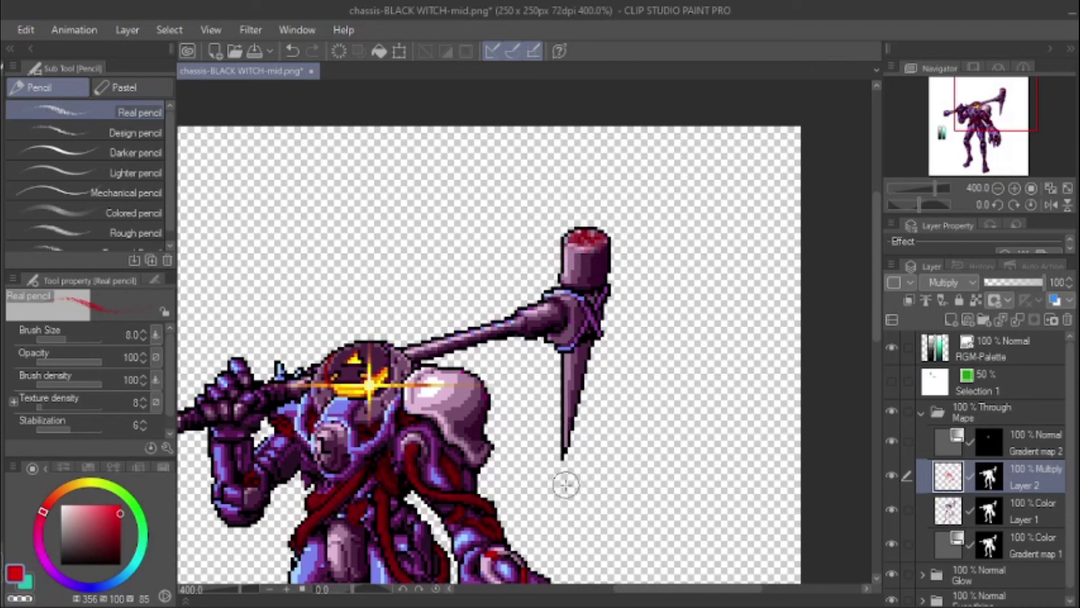
{"action": "key", "text": "]"}
{"action": "key", "text": "]"}
{"action": "key", "text": "]"}
{"action": "key", "text": "]"}
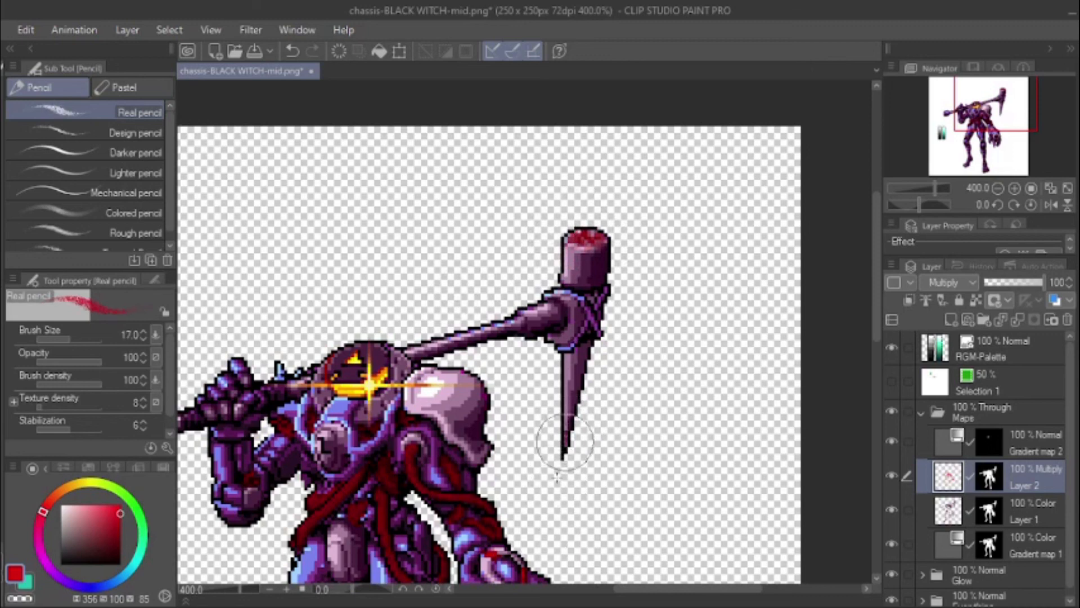
{"action": "mouse_move", "coordinate": [564, 450]}
{"action": "left_mouse_down"}
{"action": "mouse_move", "coordinate": [577, 408]}
{"action": "mouse_move", "coordinate": [550, 433]}
{"action": "mouse_move", "coordinate": [594, 386]}
{"action": "mouse_move", "coordinate": [485, 497]}
{"action": "mouse_move", "coordinate": [583, 411]}
{"action": "mouse_move", "coordinate": [557, 461]}
{"action": "left_mouse_up"}
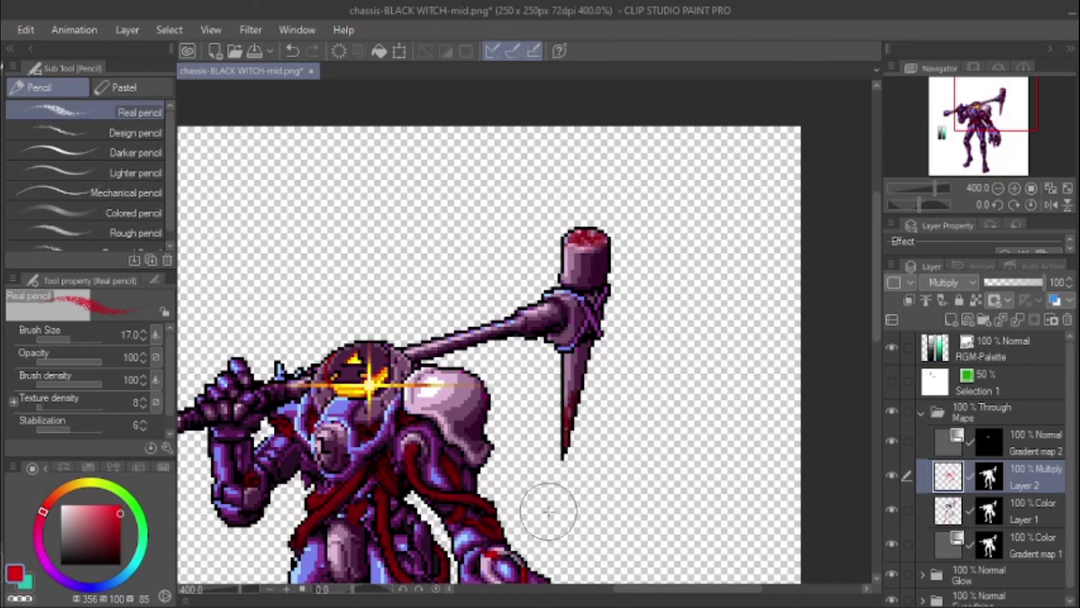
Step: Examine the recolored mech from hammer to feet, both close up and as a whole figure
{"action": "key", "text": "bracketleft"}
{"action": "key", "text": "bracketleft"}
{"action": "key", "text": "bracketleft"}
{"action": "key", "text": "bracketleft"}
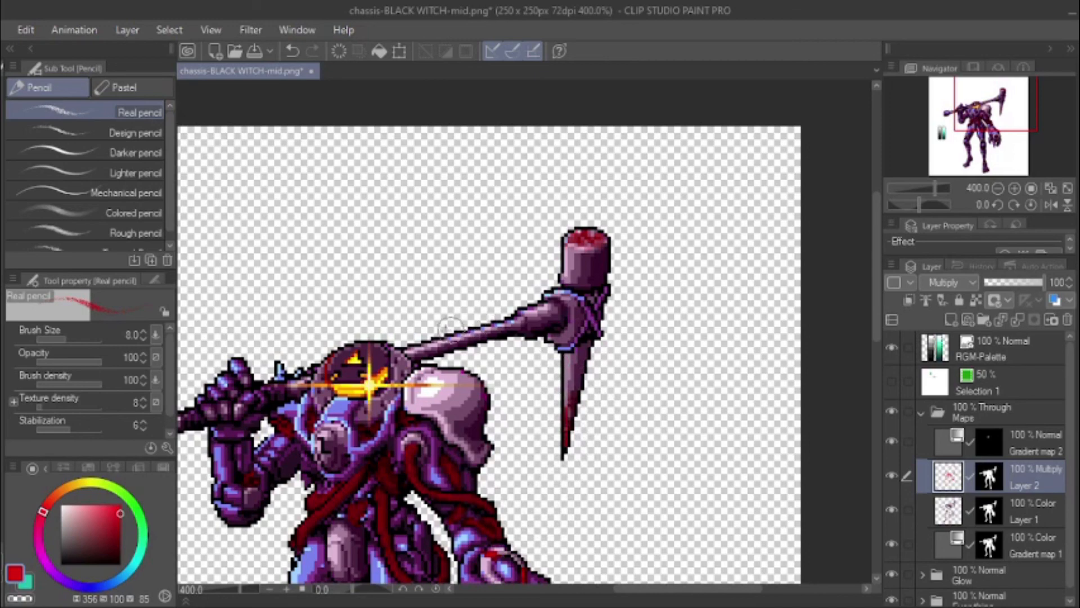
{"action": "left_click_drag", "start_coordinate": [427, 346], "coordinate": [552, 273]}
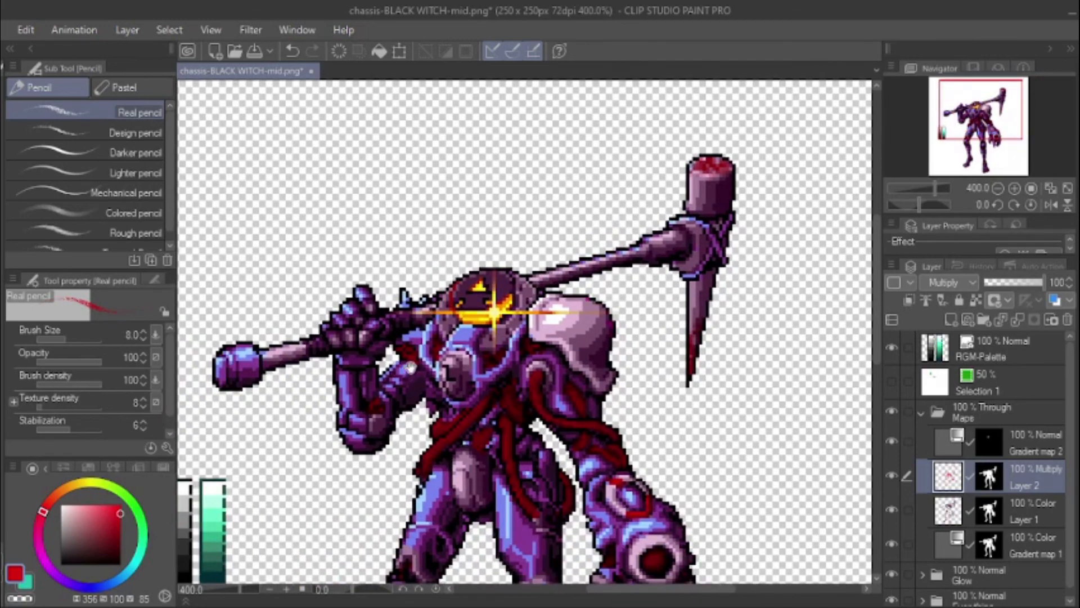
{"action": "left_click_drag", "start_coordinate": [412, 369], "coordinate": [425, 183]}
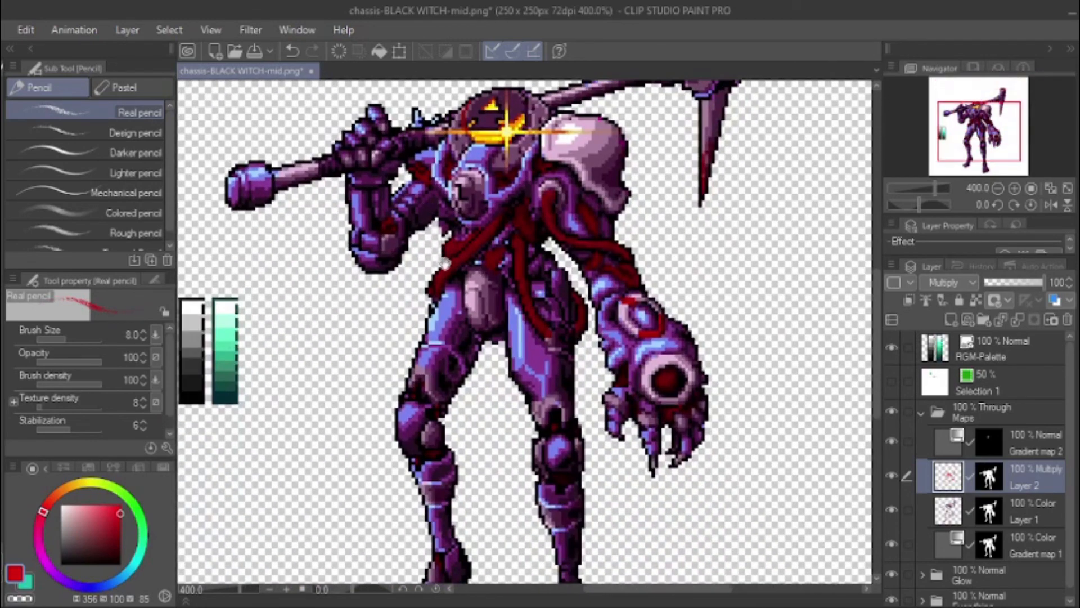
{"action": "left_click_drag", "start_coordinate": [446, 265], "coordinate": [402, 338]}
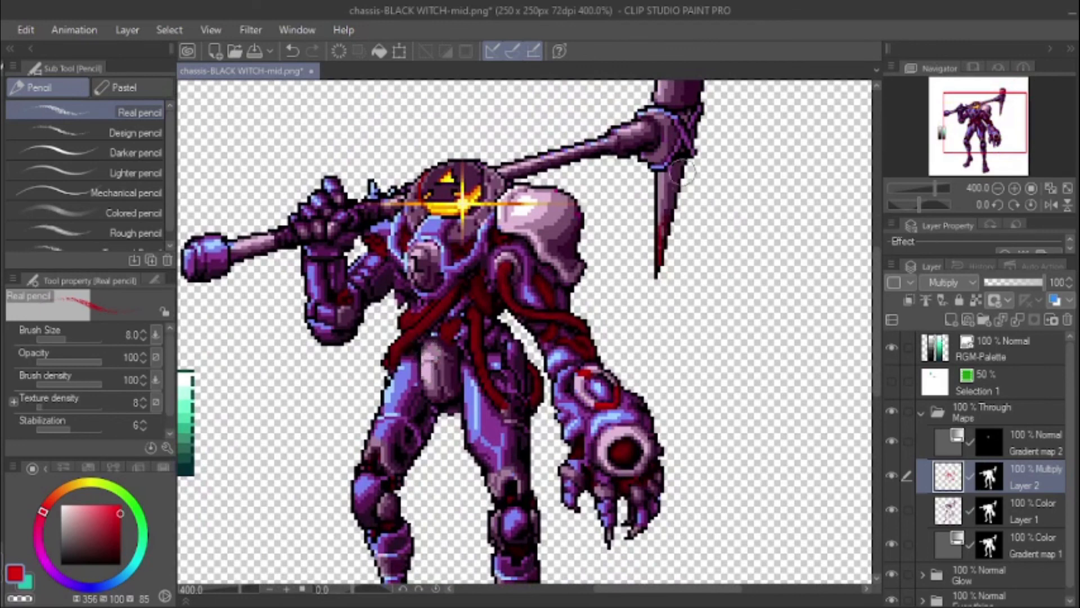
{"action": "left_click_drag", "start_coordinate": [421, 403], "coordinate": [492, 332]}
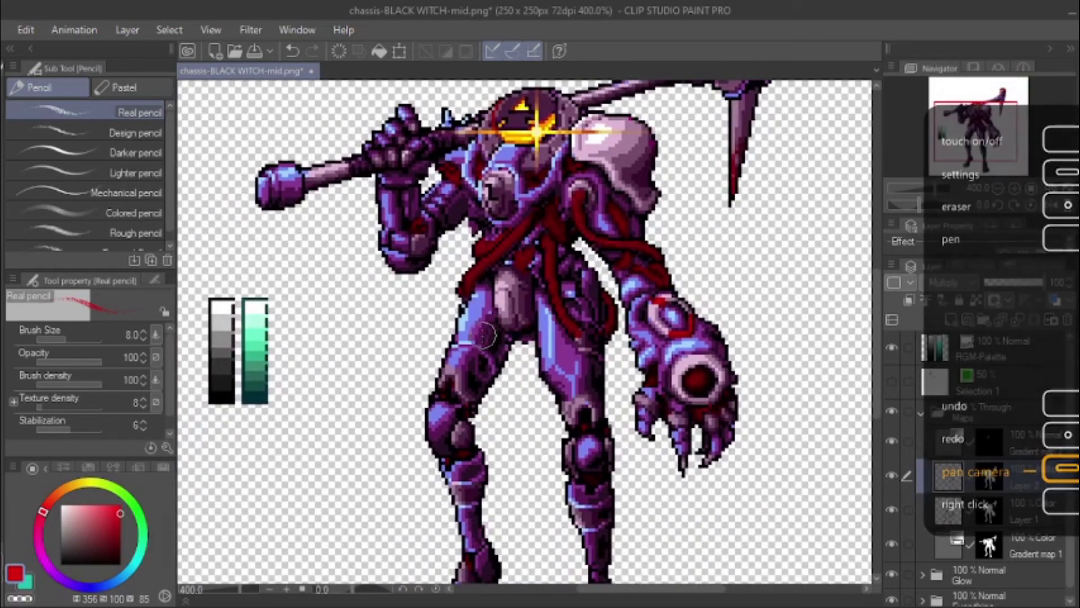
{"action": "key", "text": "["}
{"action": "key", "text": "["}
{"action": "key", "text": "["}
{"action": "key", "text": "["}
{"action": "scroll", "coordinate": [396, 382], "scroll_direction": "down", "scroll_amount": 3}
{"action": "scroll", "coordinate": [397, 382], "scroll_direction": "down", "scroll_amount": 1}
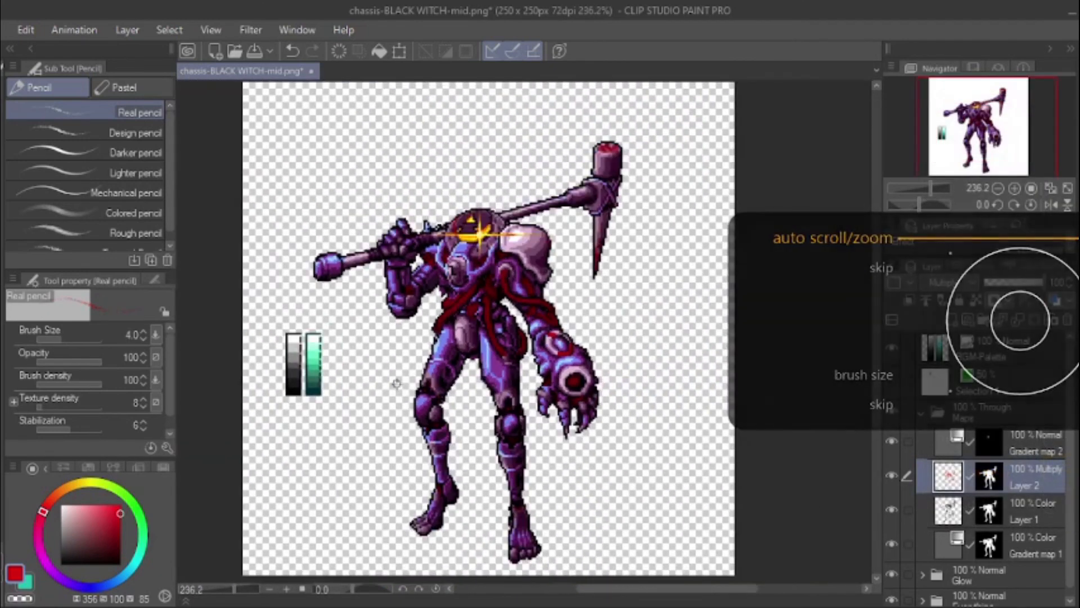
{"action": "key", "text": "space"}
{"action": "left_click_drag", "start_coordinate": [403, 372], "coordinate": [421, 374]}
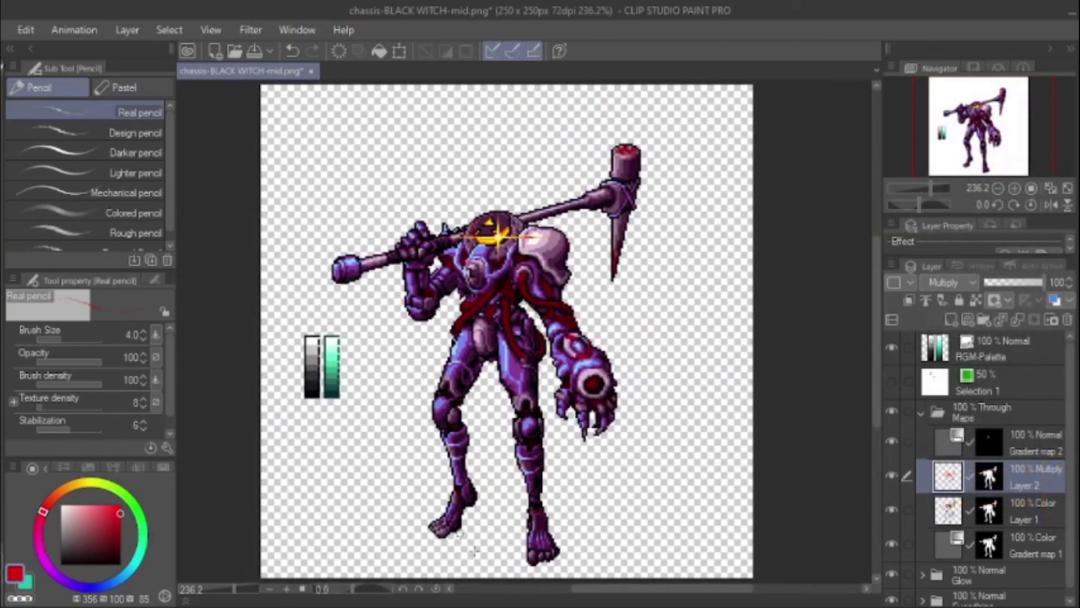
{"action": "key", "text": "space"}
{"action": "mouse_move", "coordinate": [810, 607]}
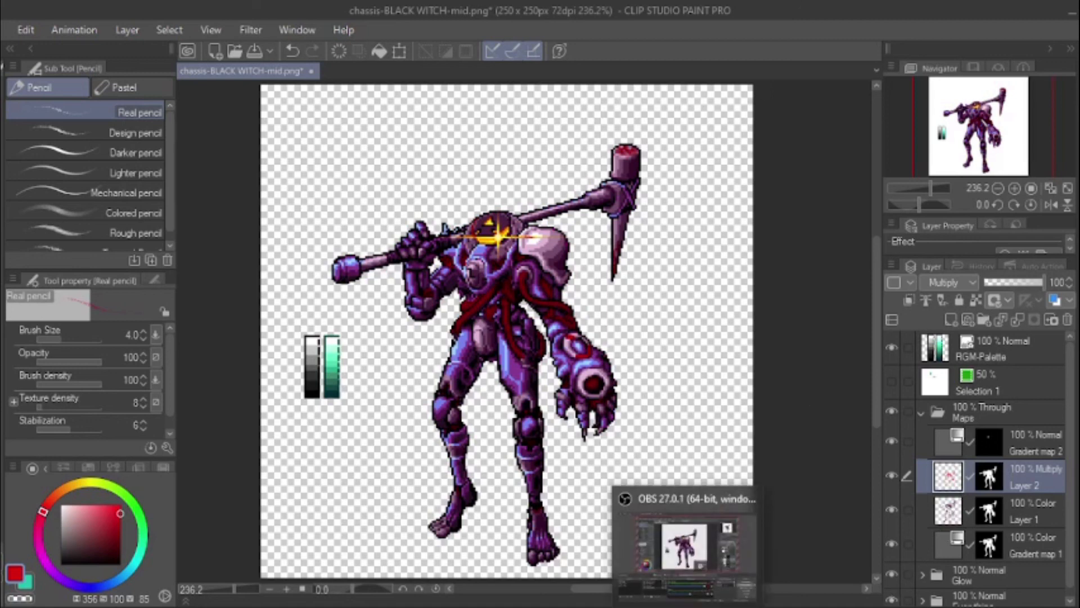
{"action": "left_click", "coordinate": [688, 607]}
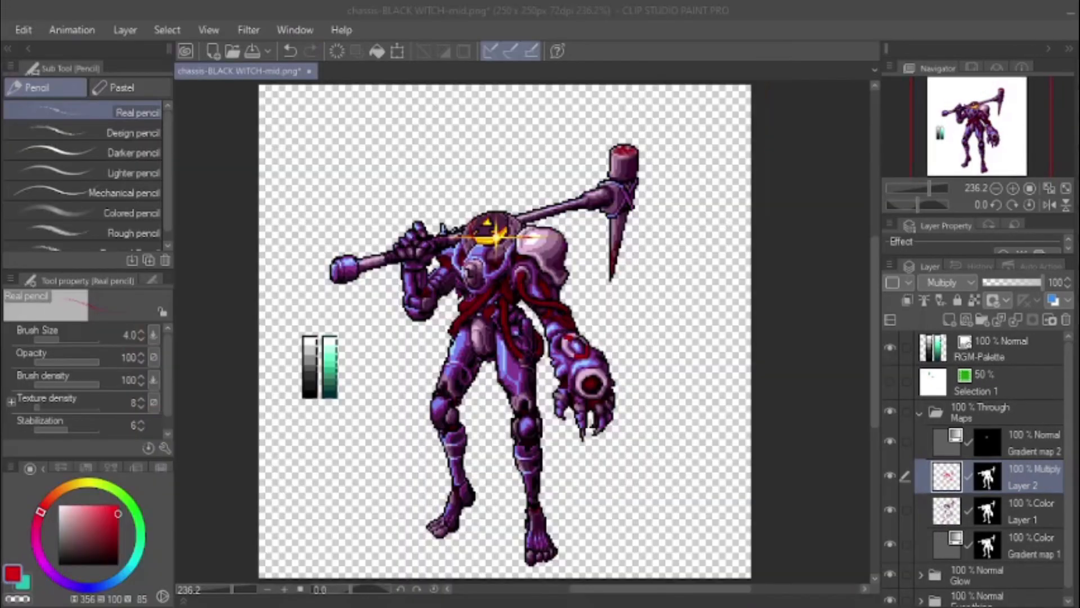
{"action": "left_click", "coordinate": [953, 37]}
{"action": "left_click", "coordinate": [968, 12]}
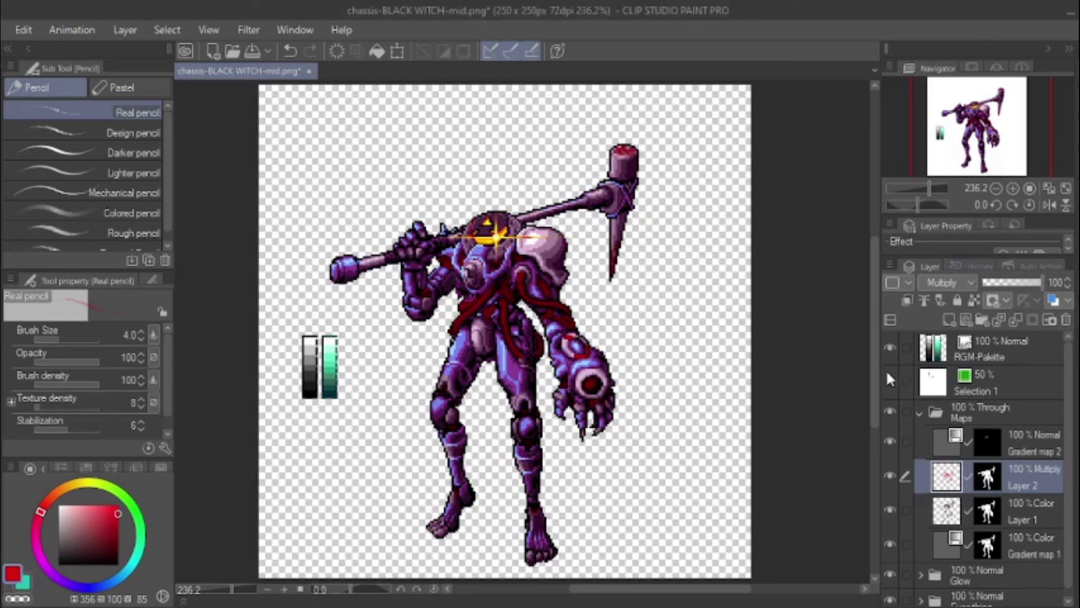
Step: Hide the RGM-Palette layer
{"action": "left_click", "coordinate": [889, 349]}
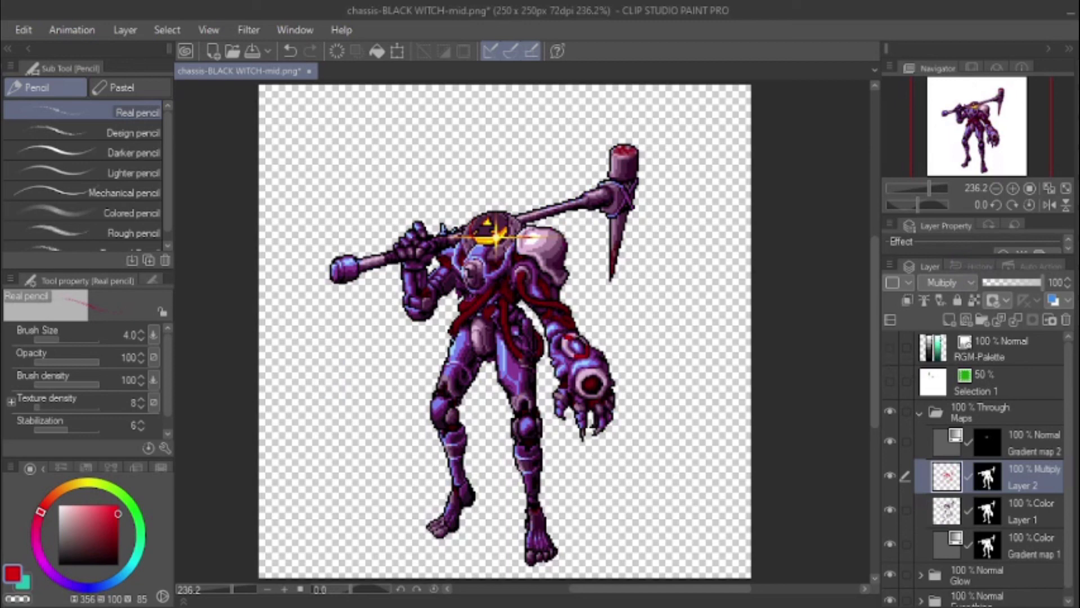